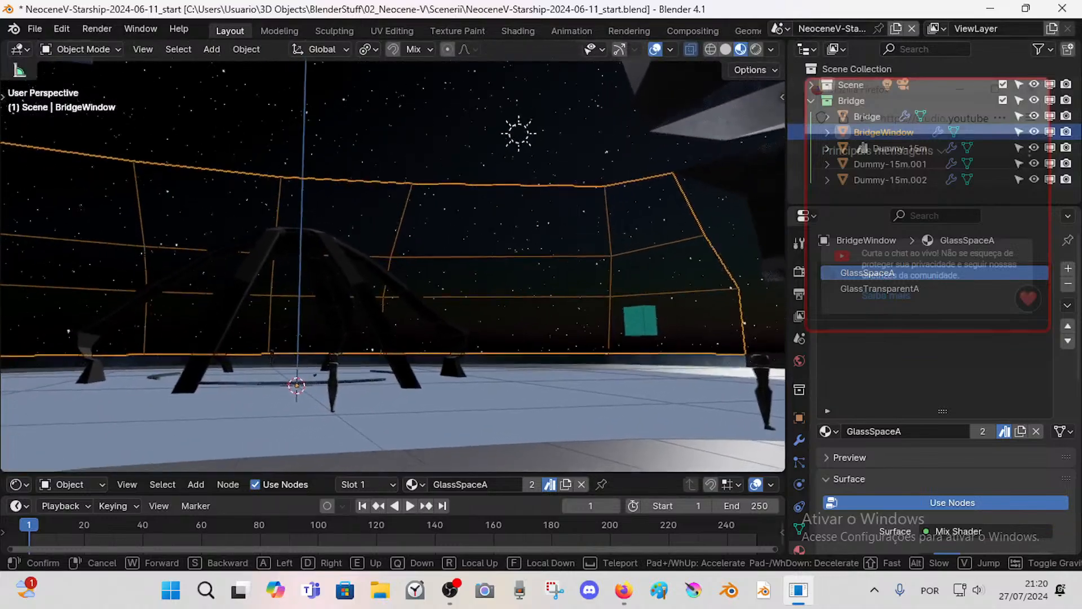
- Deselect the bridge window and walk through the bridge interior to examine its central structure, side walls and recesses
key("alt+a")
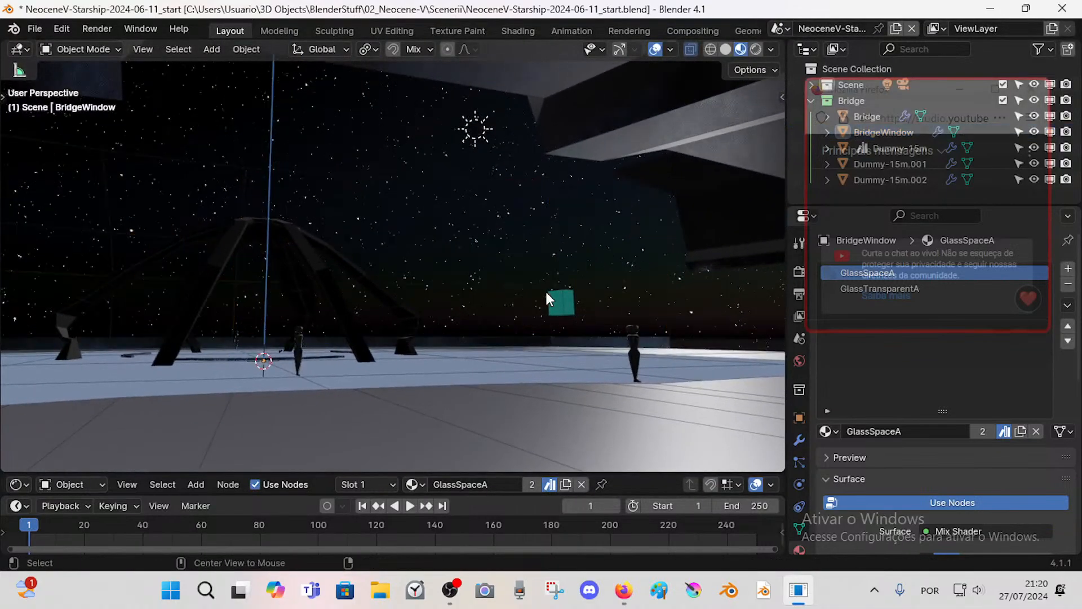
key("w")
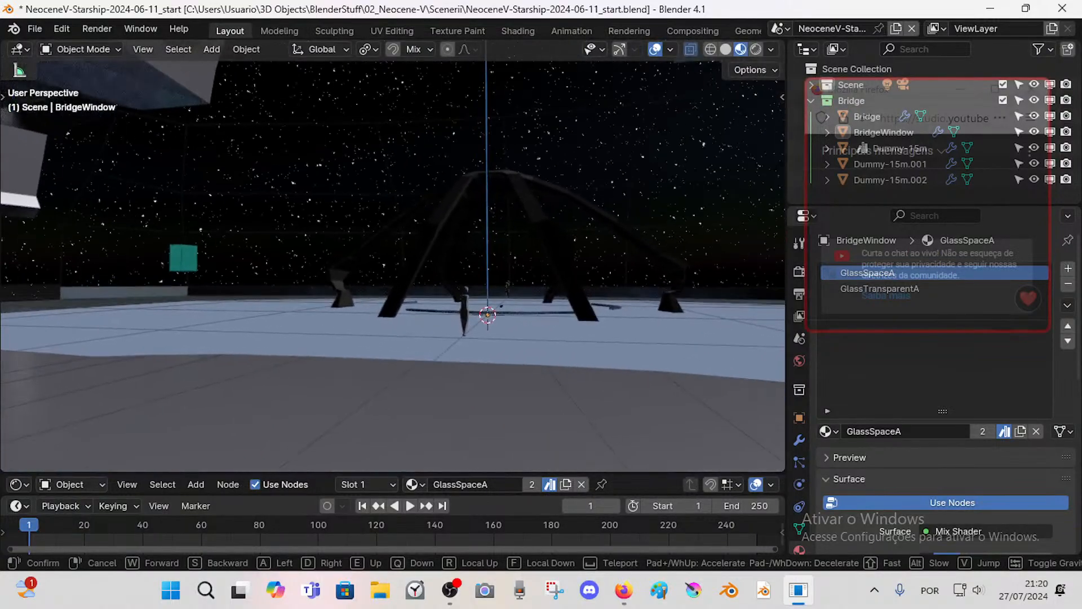
key("w")
key("w")
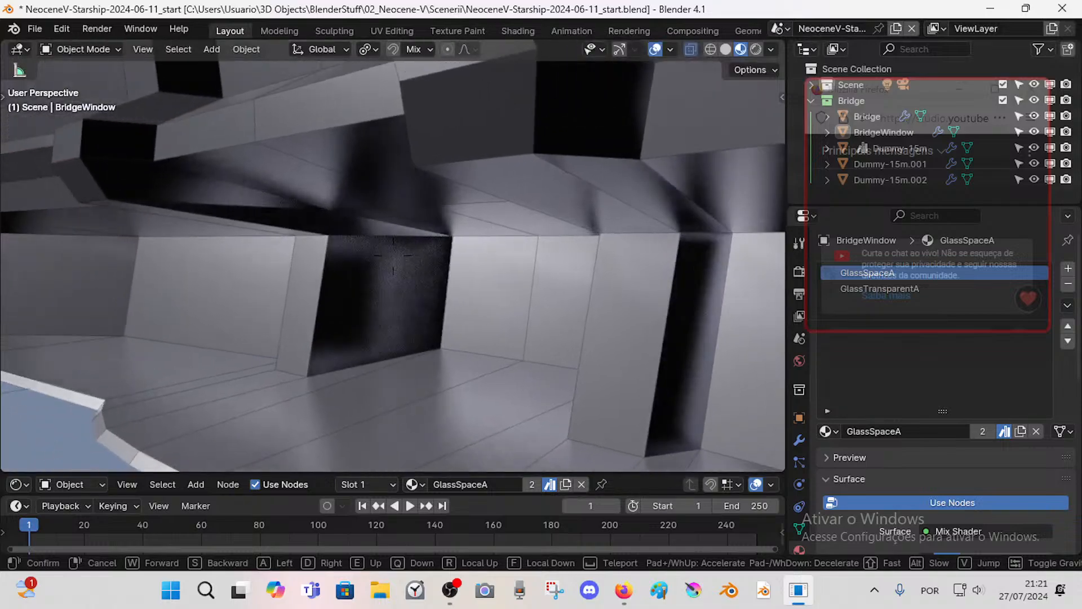
left_click(393, 256)
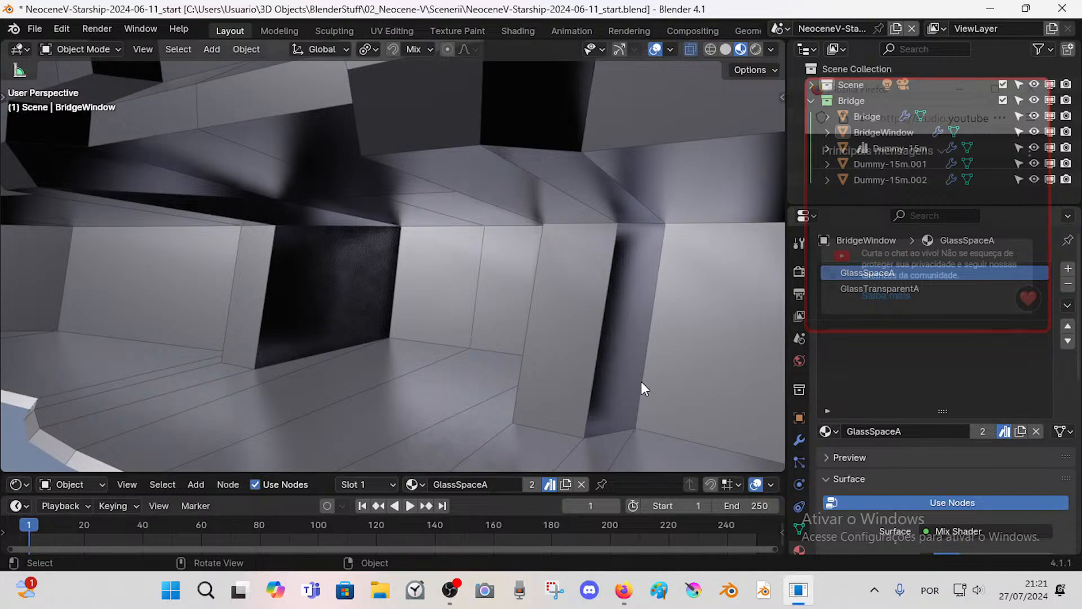
key("shift+grave")
key("s")
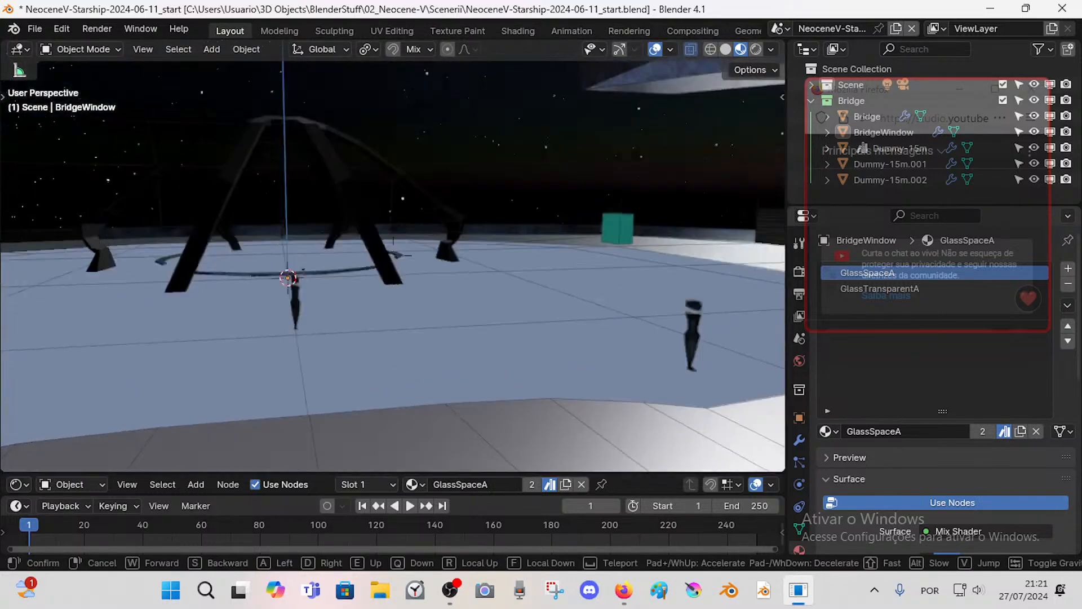
key("s")
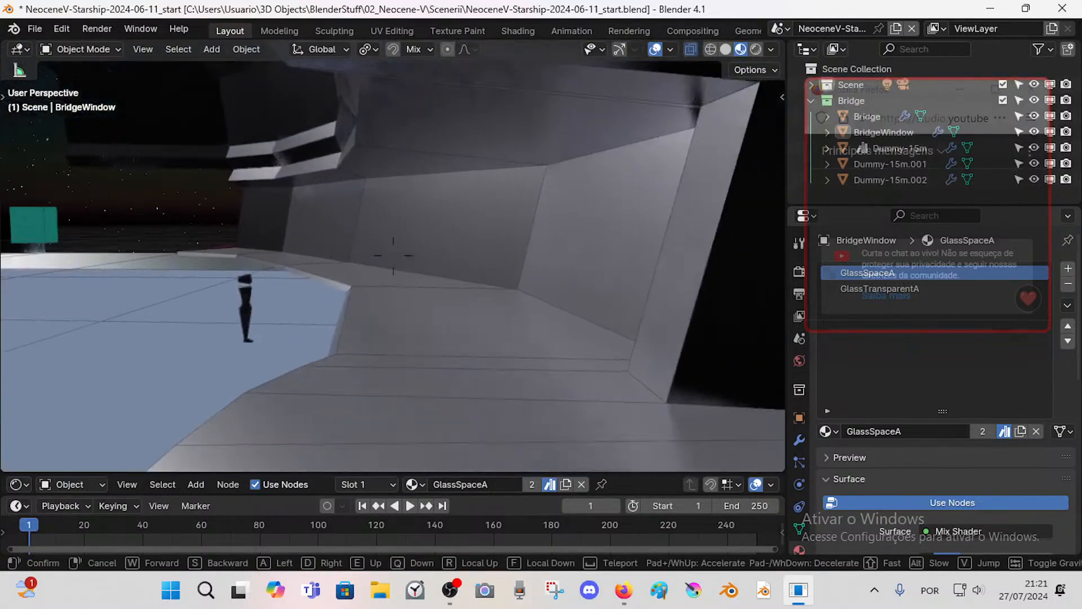
left_click(638, 383)
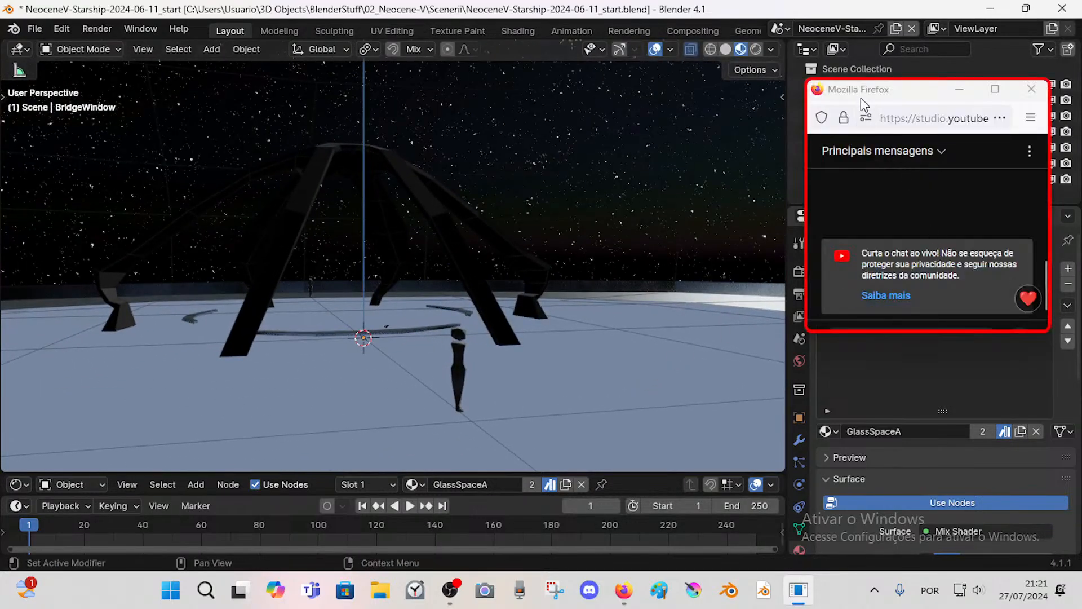
- Move the floating live-chat window slightly upward, and select the Bridge mesh to view its arched structure and side wall
left_click_drag(860, 97, 850, 72)
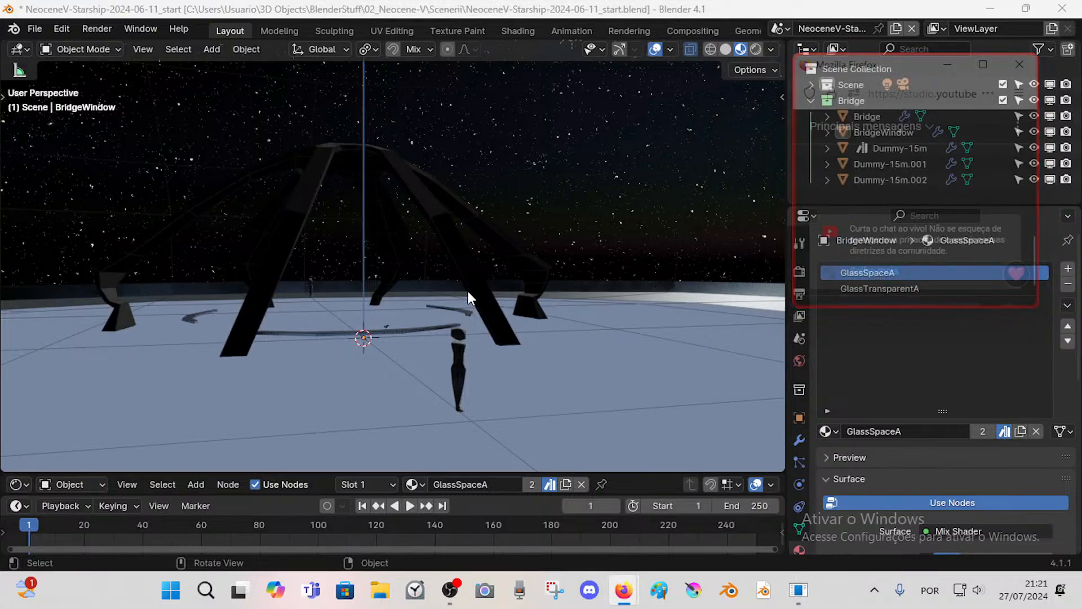
left_click(562, 331)
key("shift+grave")
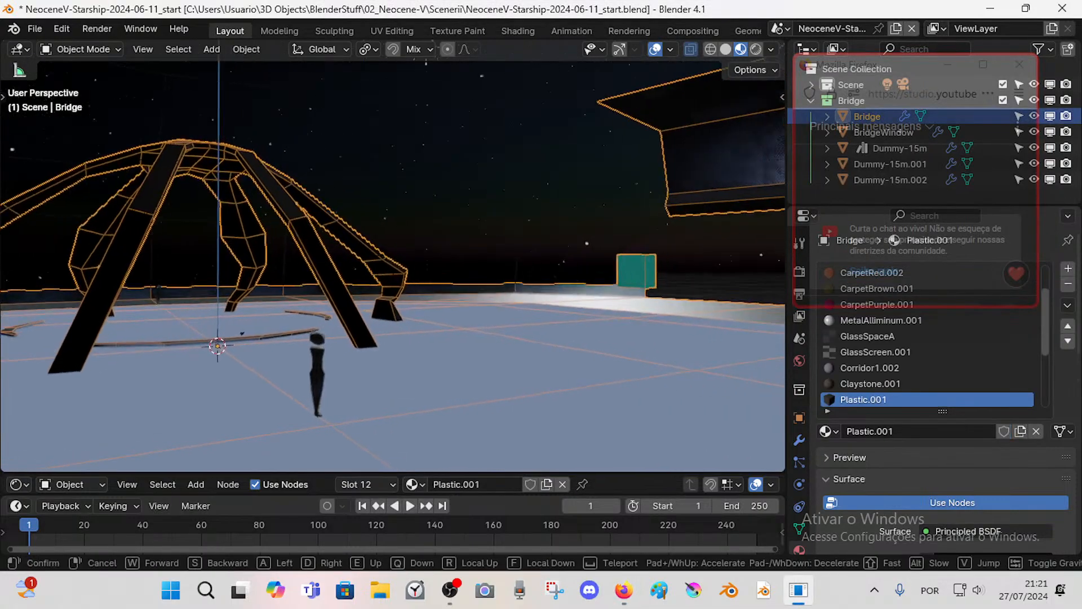
left_click(563, 331)
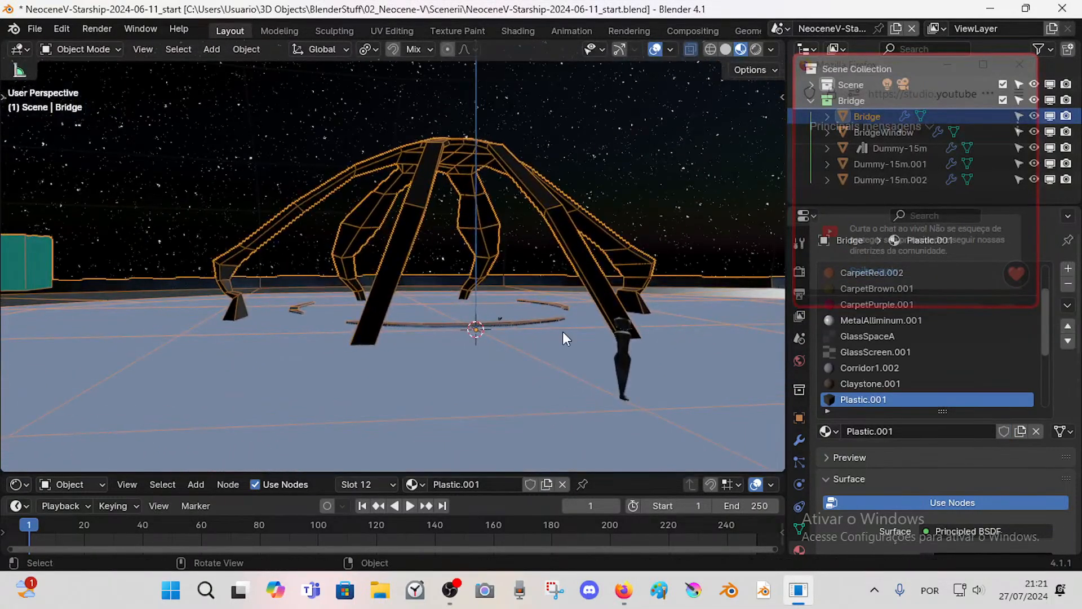
key("shift+grave")
left_click(523, 331)
key("shift+grave")
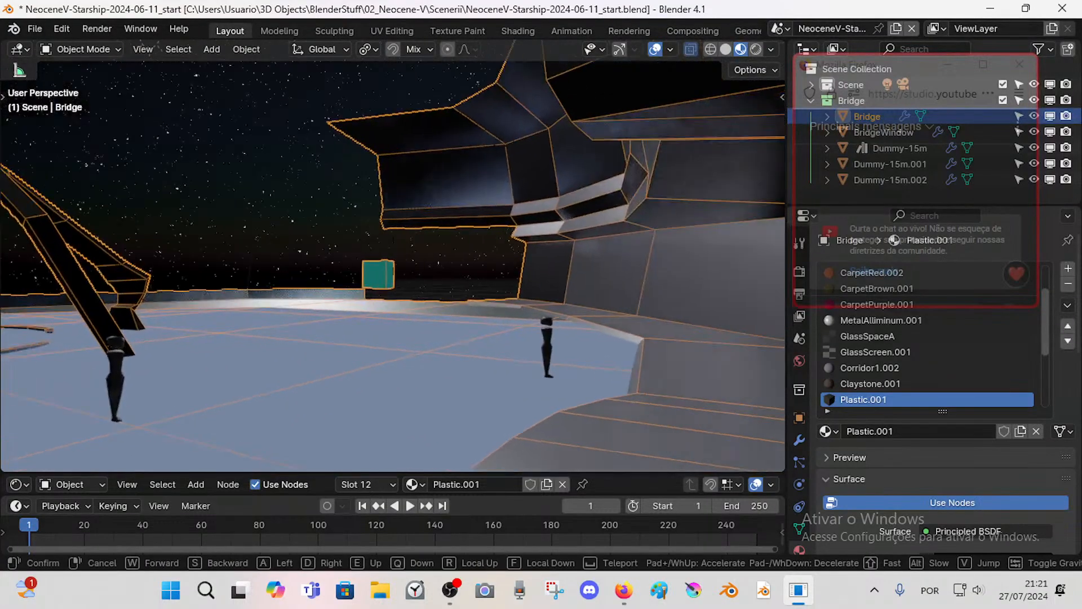
left_click(522, 332)
- Switch to Firefox and start playing the Synthwave Bat playlist on YouTube with shuffle enabled
mouse_move(623, 591)
left_click(609, 540)
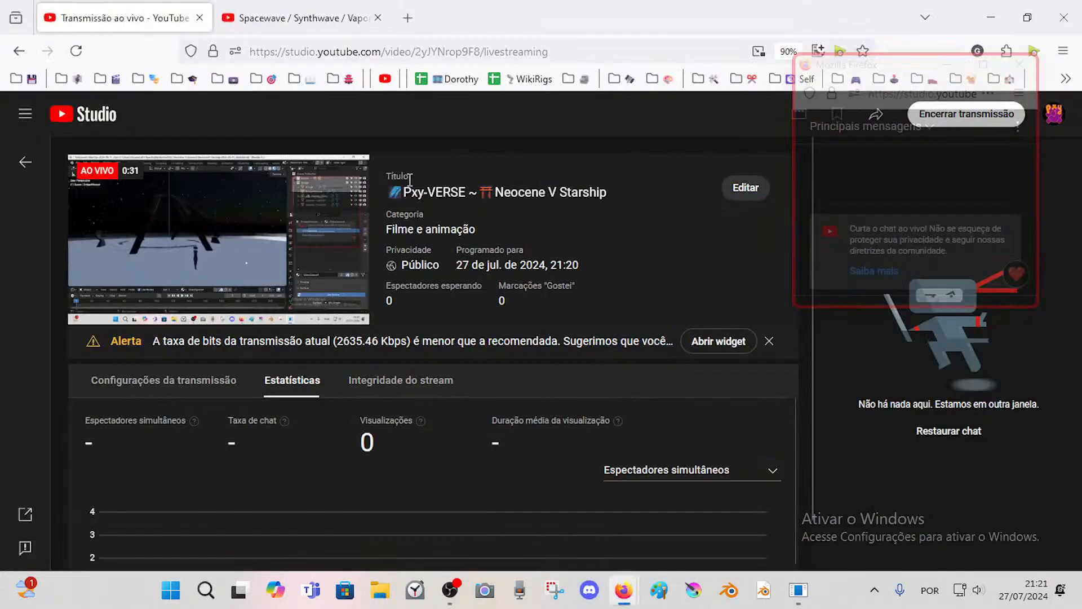
left_click(299, 18)
scroll(1035, 403, "down", 4)
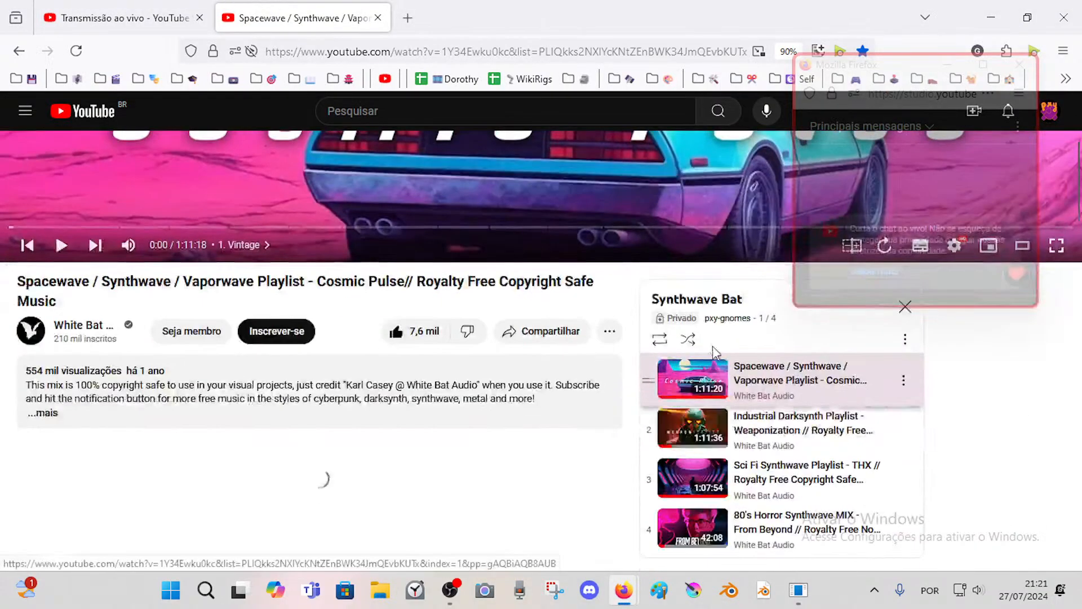
left_click(688, 339)
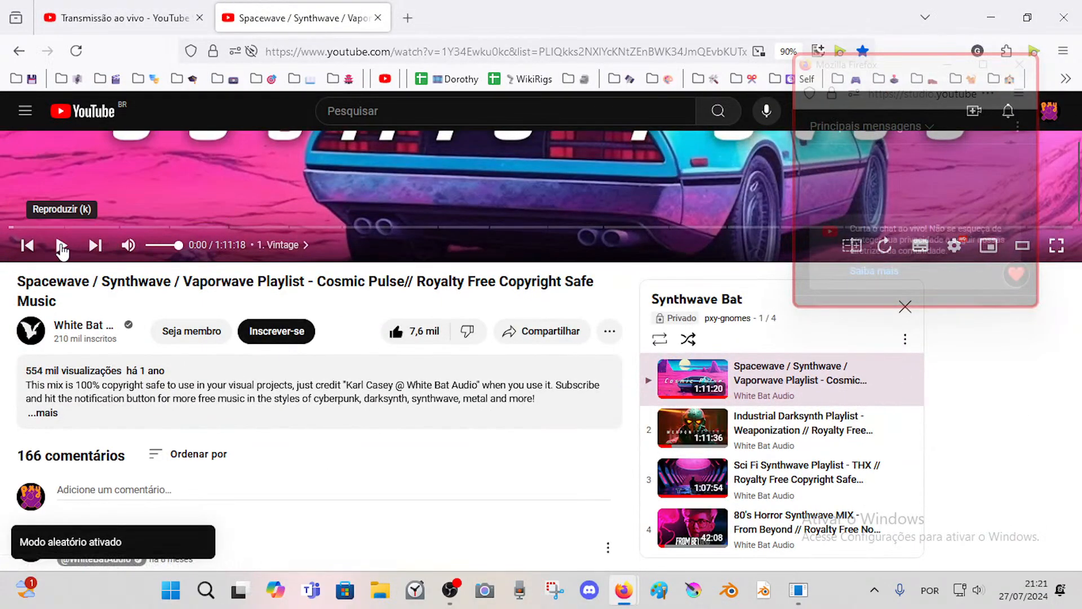
left_click(60, 245)
- Lower the playback quality of the Spacewave video and return to the YouTube Studio livestream page
scroll(705, 316, "up", 4)
left_click(950, 471)
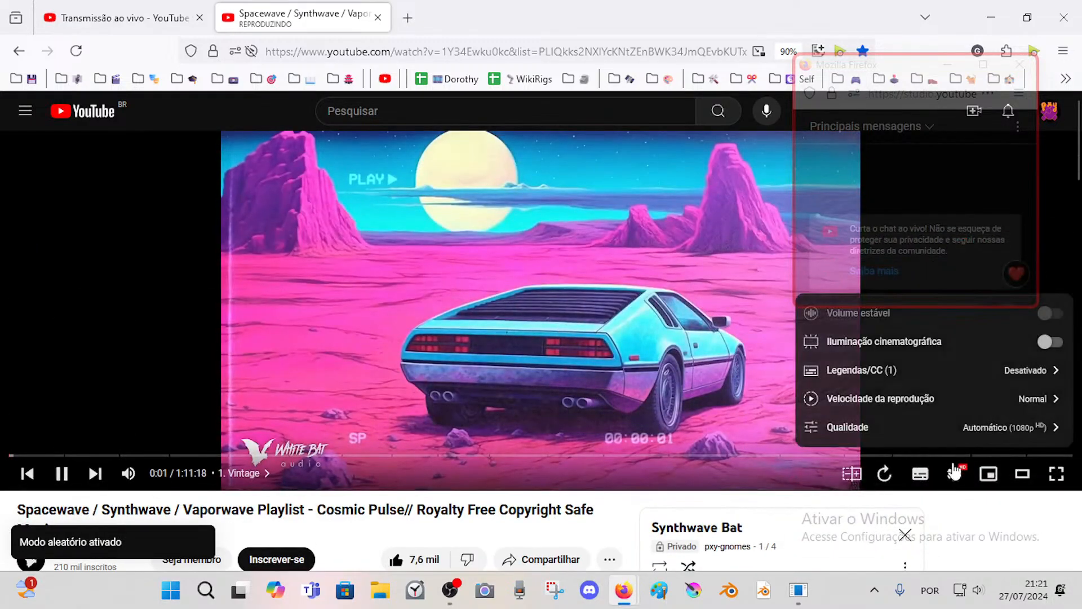
left_click(961, 428)
left_click(930, 418)
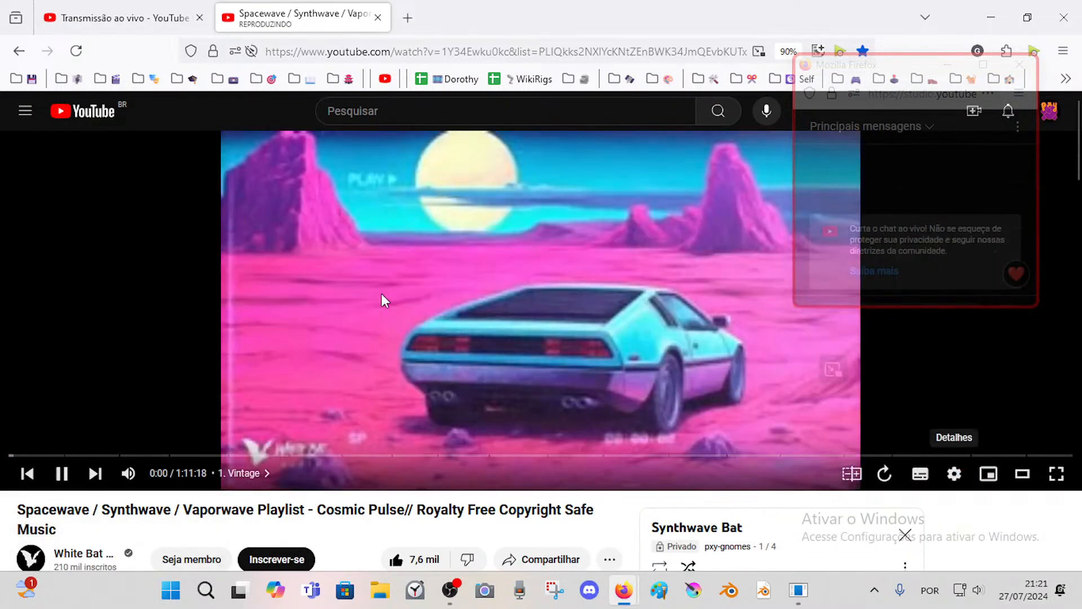
left_click(118, 18)
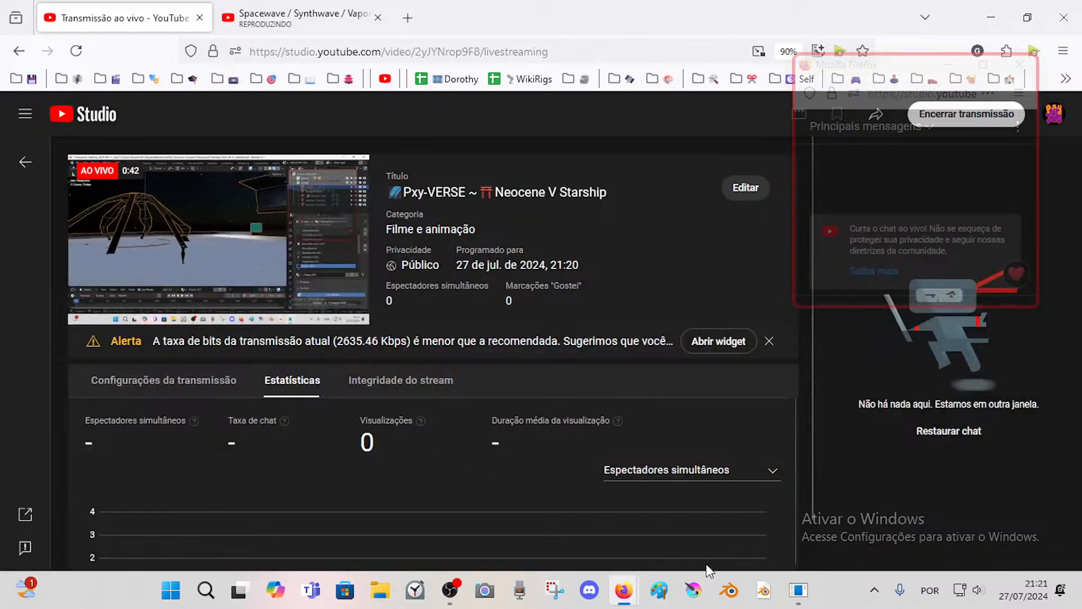
- Switch to Blender to view the bridge's side wall, and check the system's media and volume controls
left_click(799, 590)
key("shift+grave")
key("w")
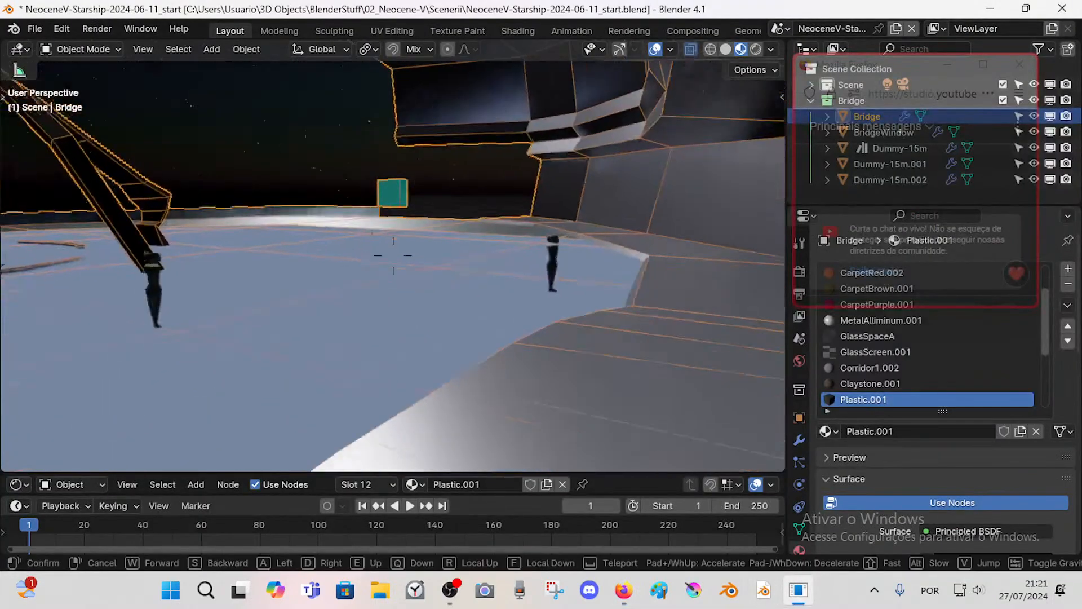
key("w")
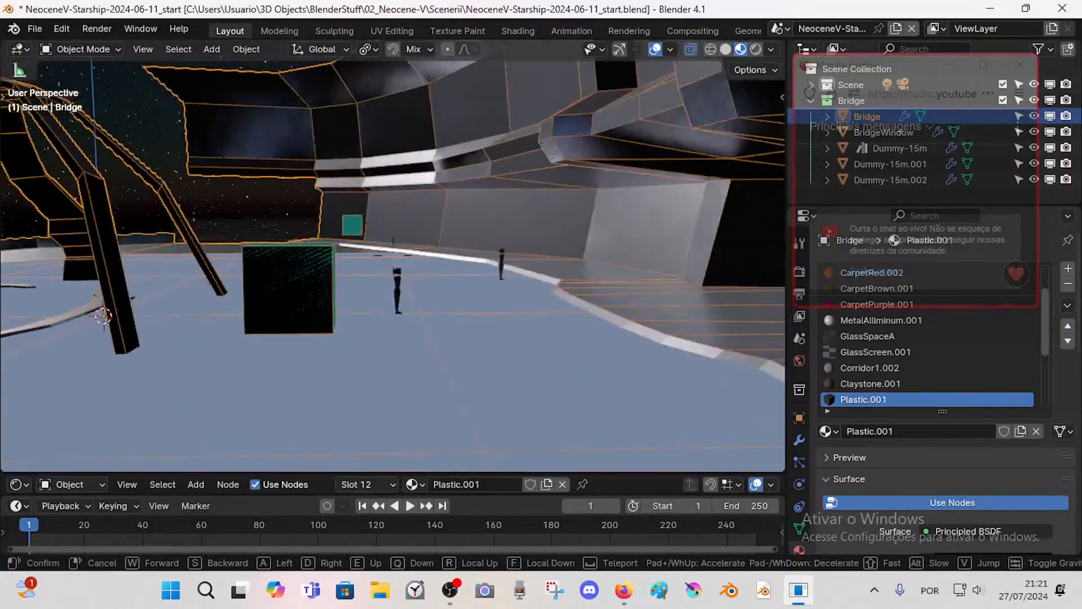
left_click(393, 256)
left_click(980, 592)
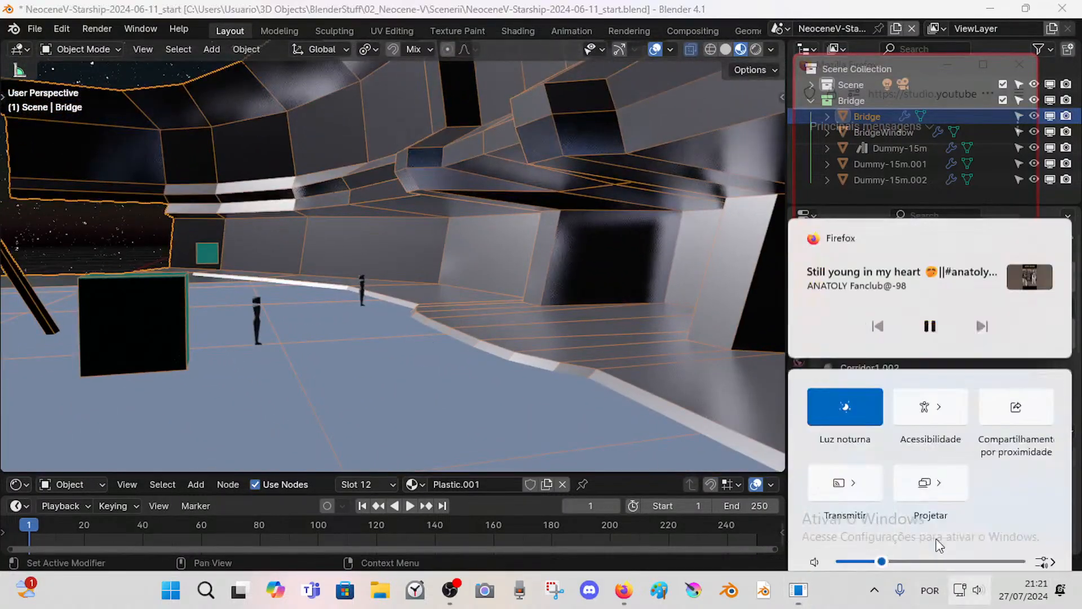
left_click(542, 268)
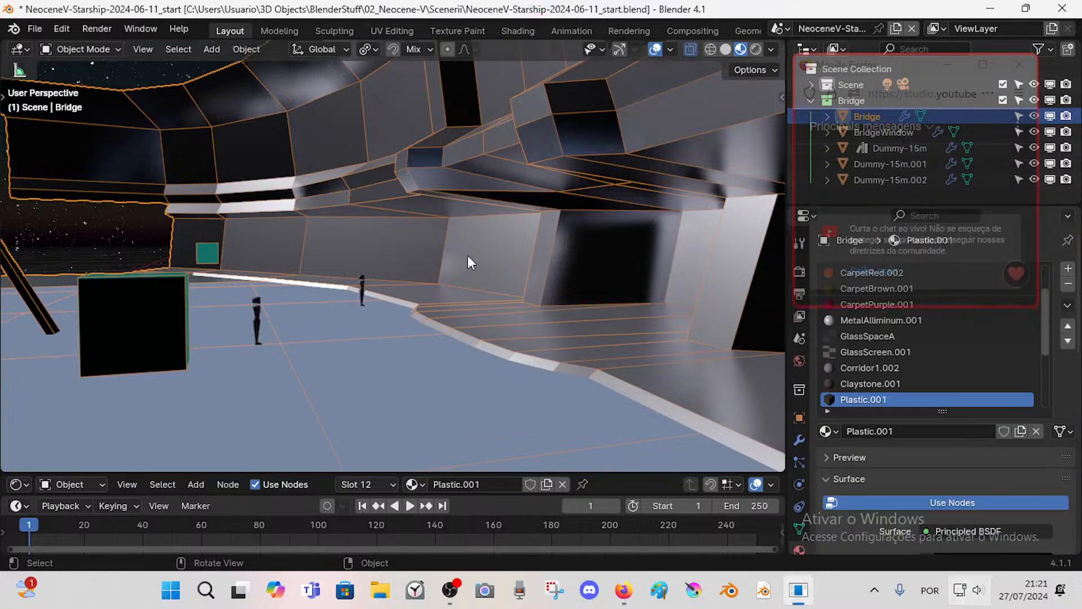
- Walk around the bridge to examine the arched structure, the window and the teal block, selecting the BridgeWindow and Bridge meshes
key("shift+grave")
key("w")
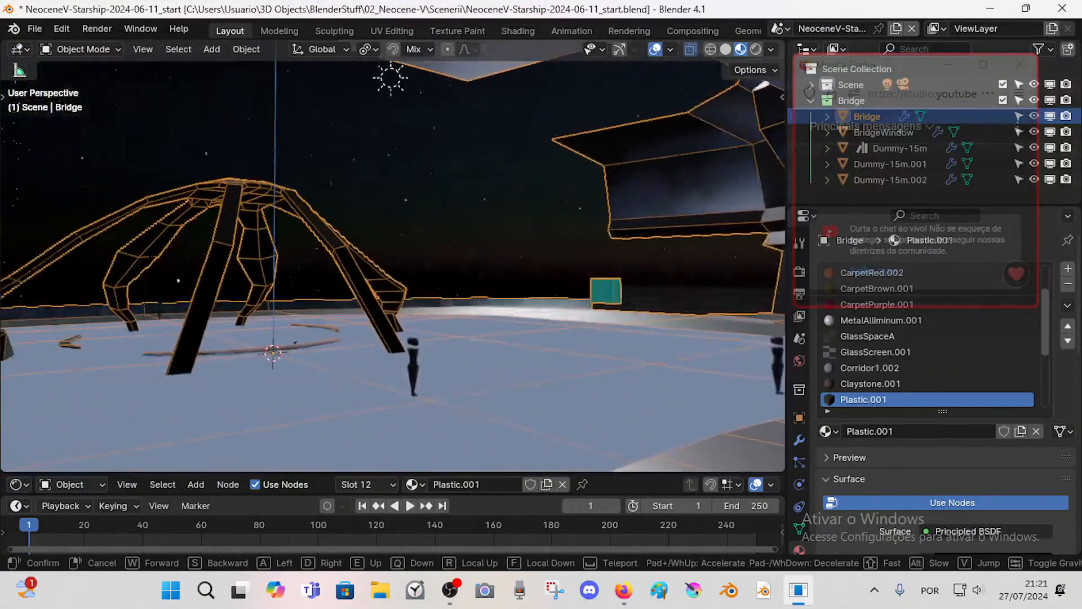
key("a")
key("s")
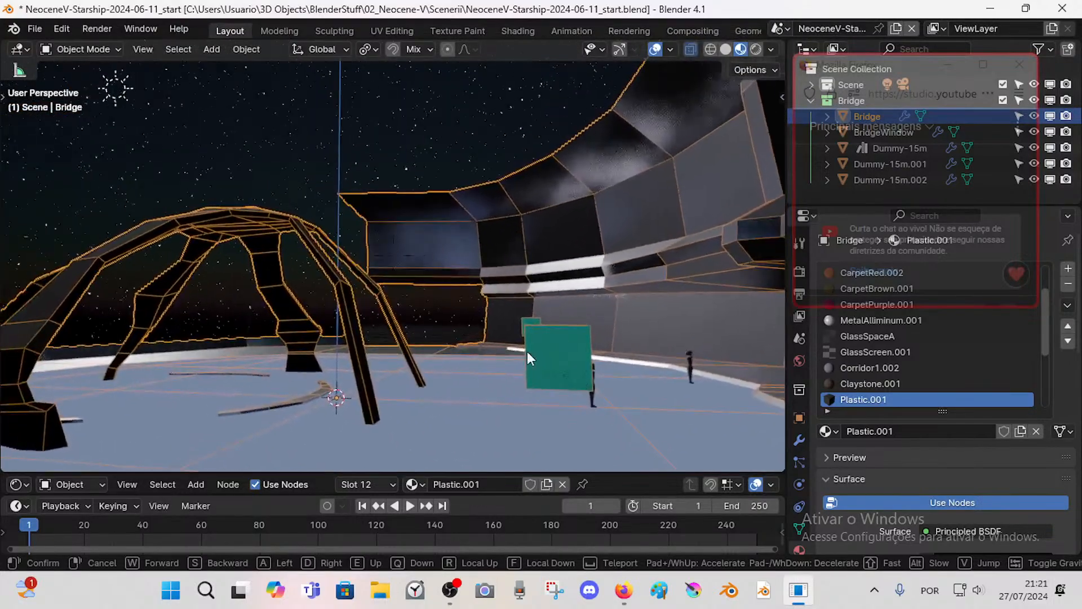
left_click(174, 289)
left_click(213, 312)
key("shift+grave")
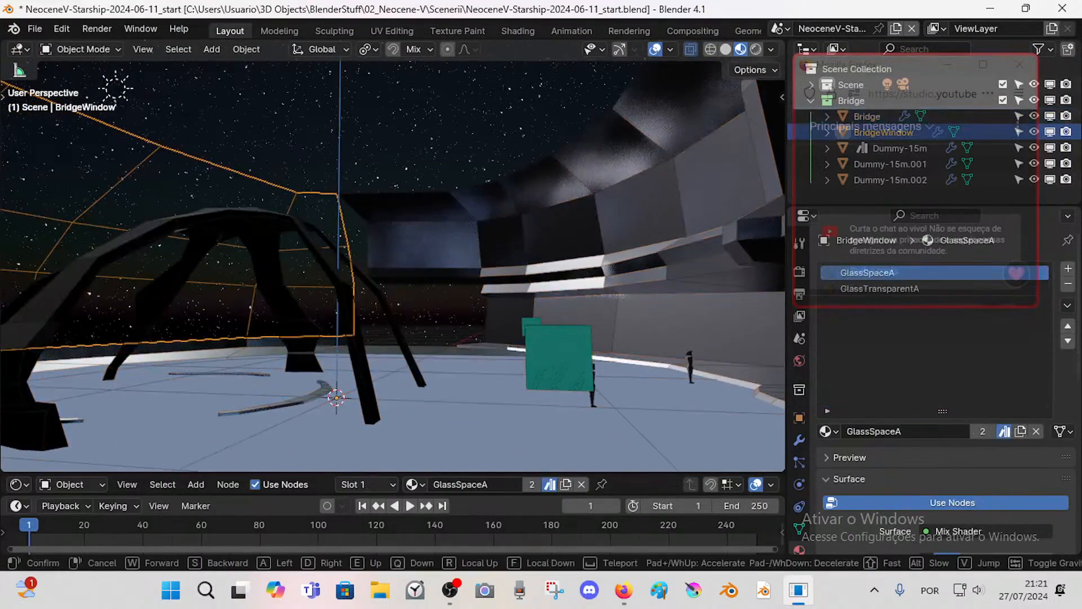
key("d")
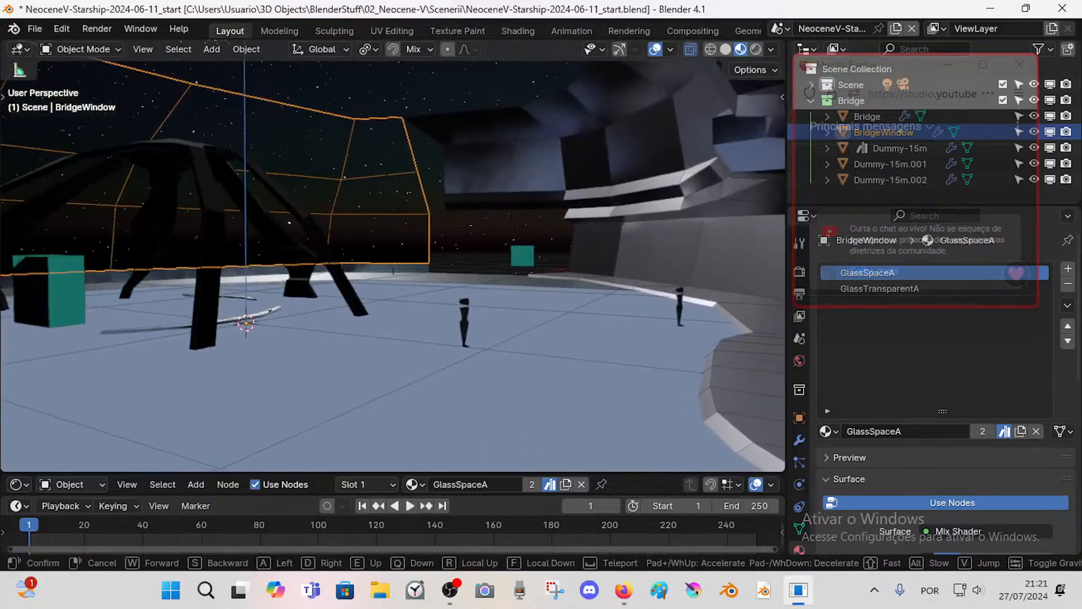
key("d")
left_click(341, 356)
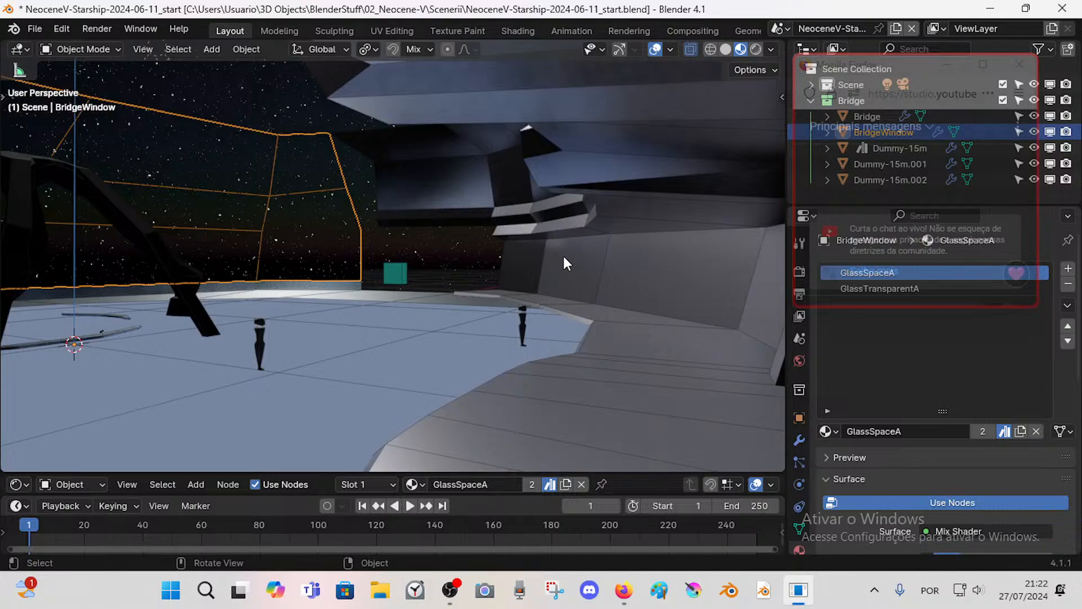
left_click(604, 334)
key("shift+grave")
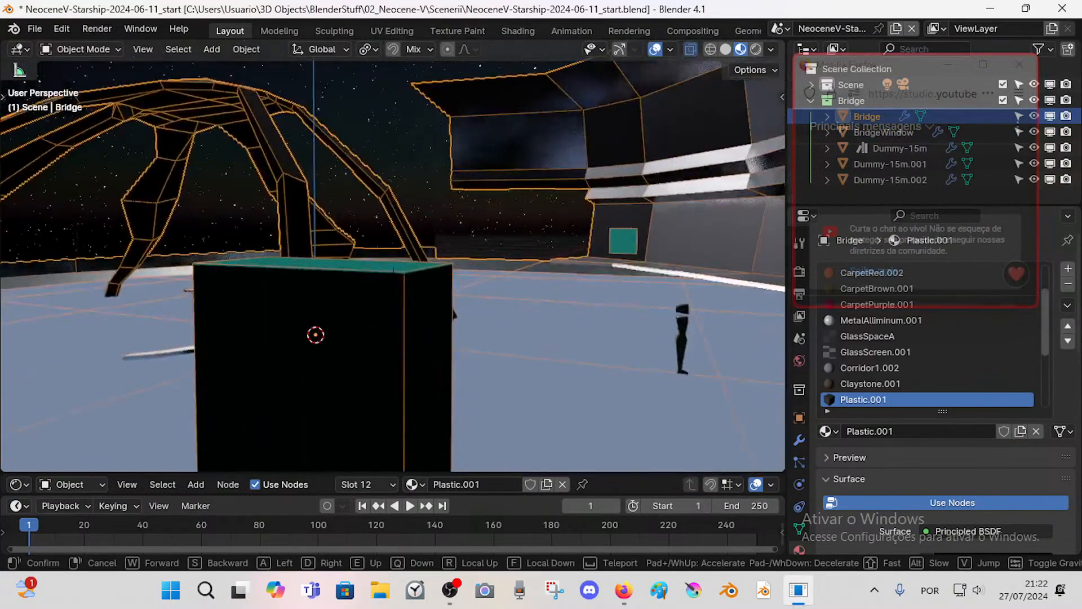
left_click(316, 335)
- Switch to Firefox to check the livestream statistics and the music video's playback
mouse_move(624, 591)
left_click(540, 478)
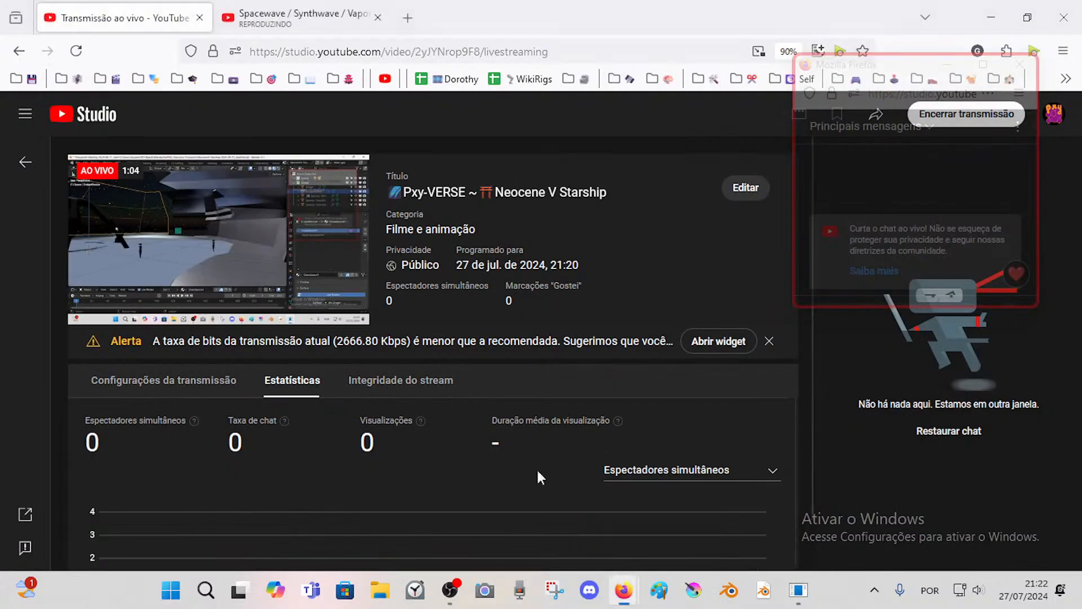
left_click(299, 18)
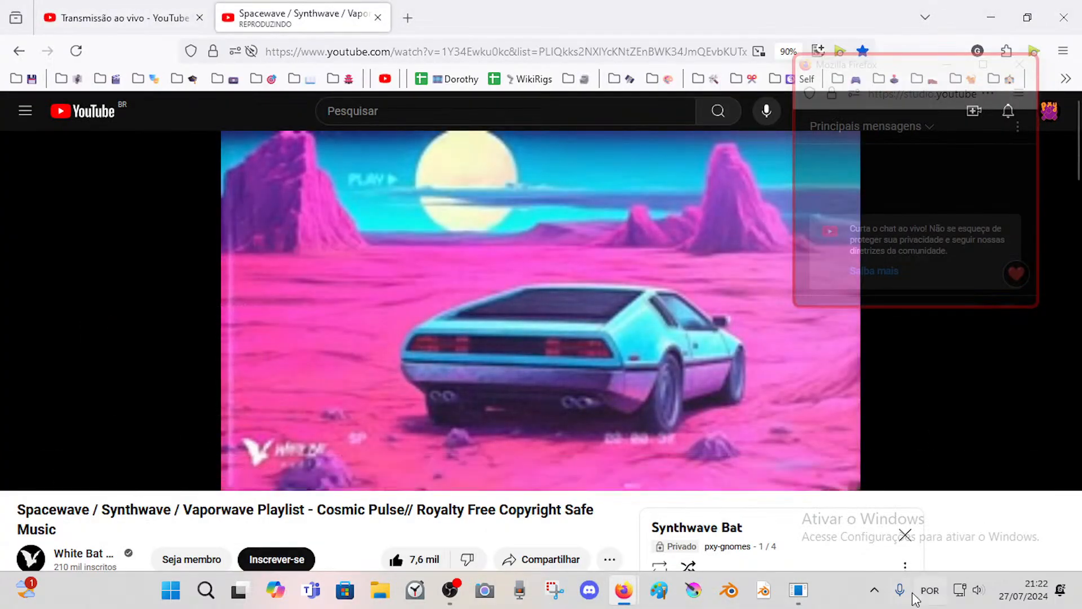
- Switch to Blender and walk around the bridge to view the side wall, the arched structure and the dummy figures
mouse_move(799, 591)
left_click(800, 524)
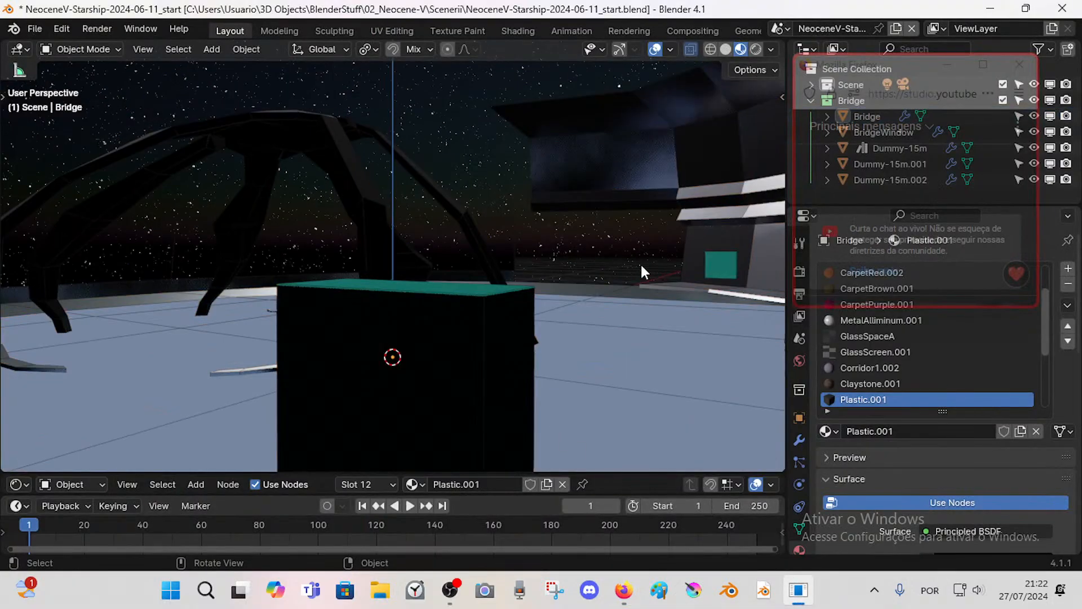
key("shift+grave")
key("w")
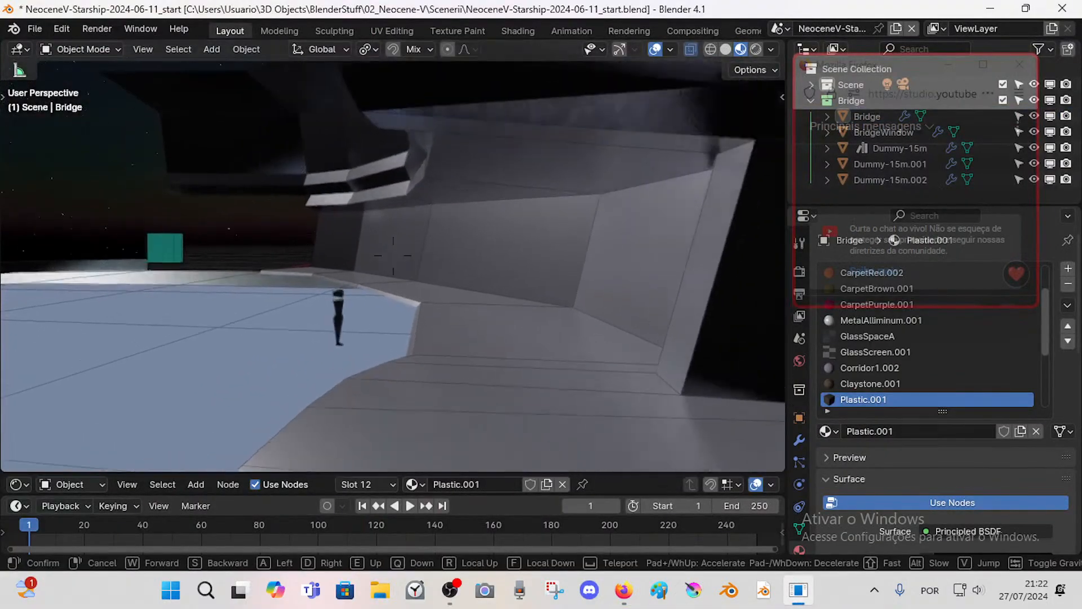
key("s")
key("s")
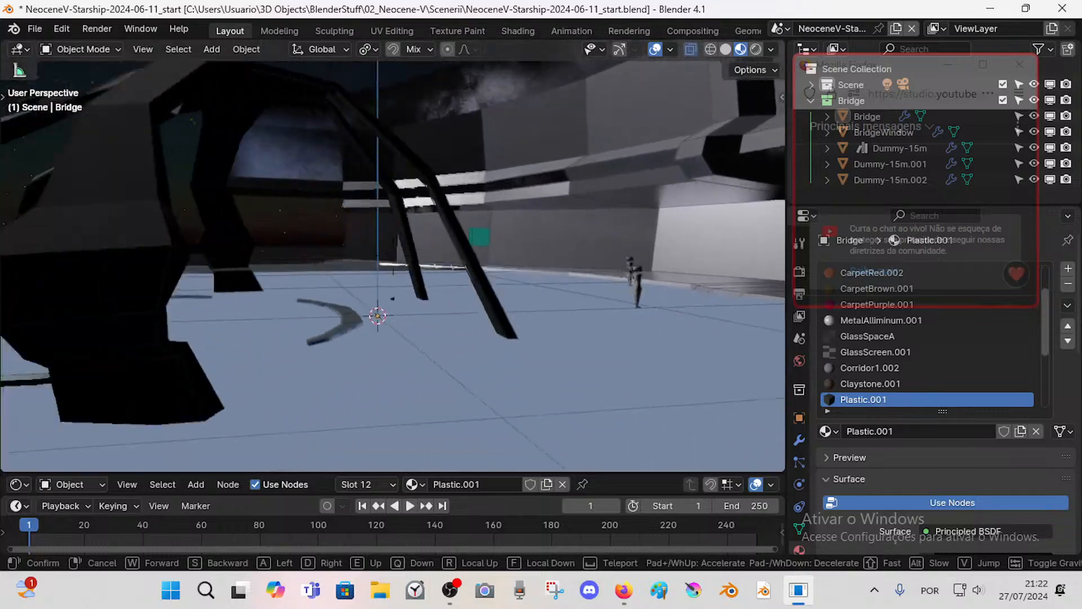
key("w")
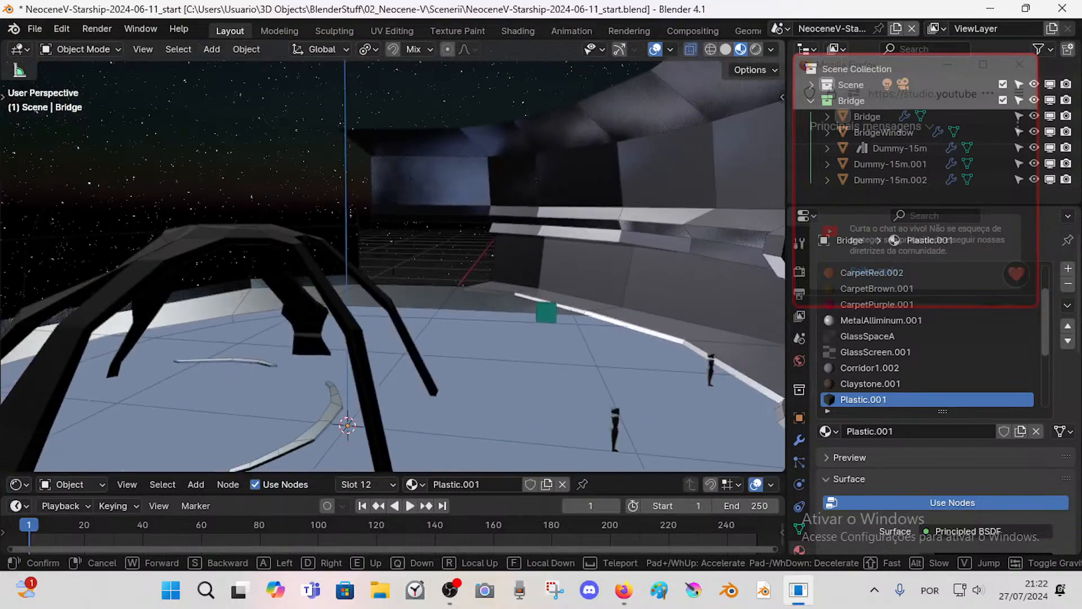
left_click(641, 272)
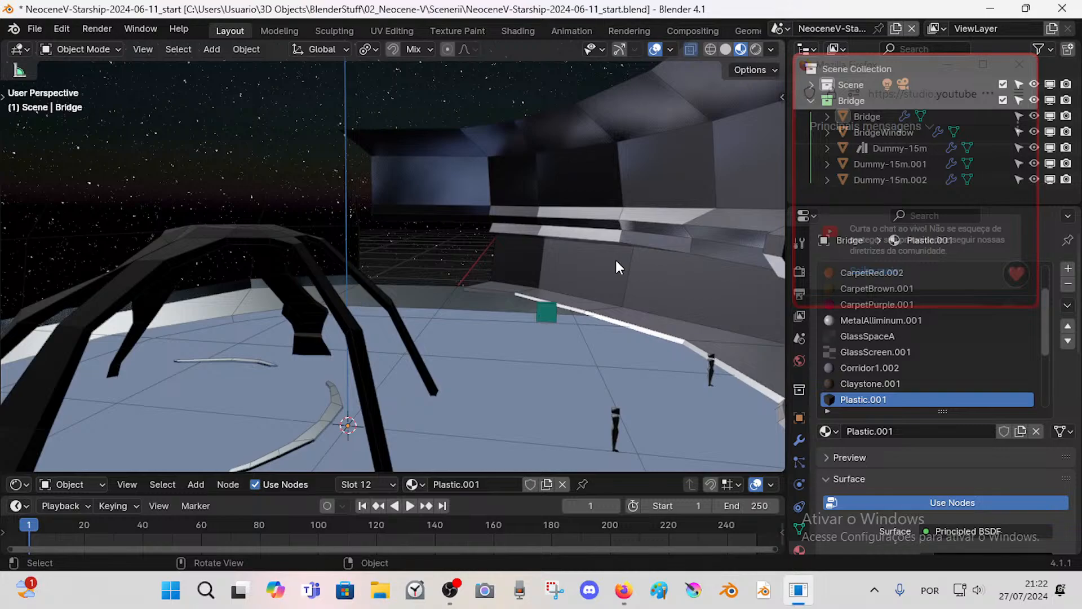
- Walk up to the dark recess in the side wall and back across the floor to examine the raised walkway's edge
key("shift+grave")
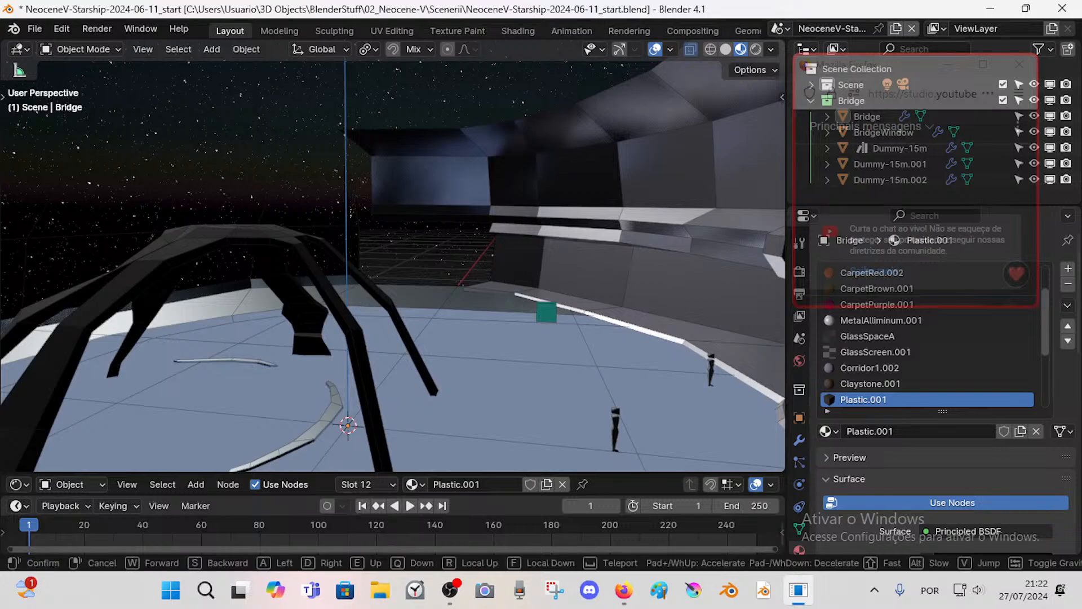
key("w")
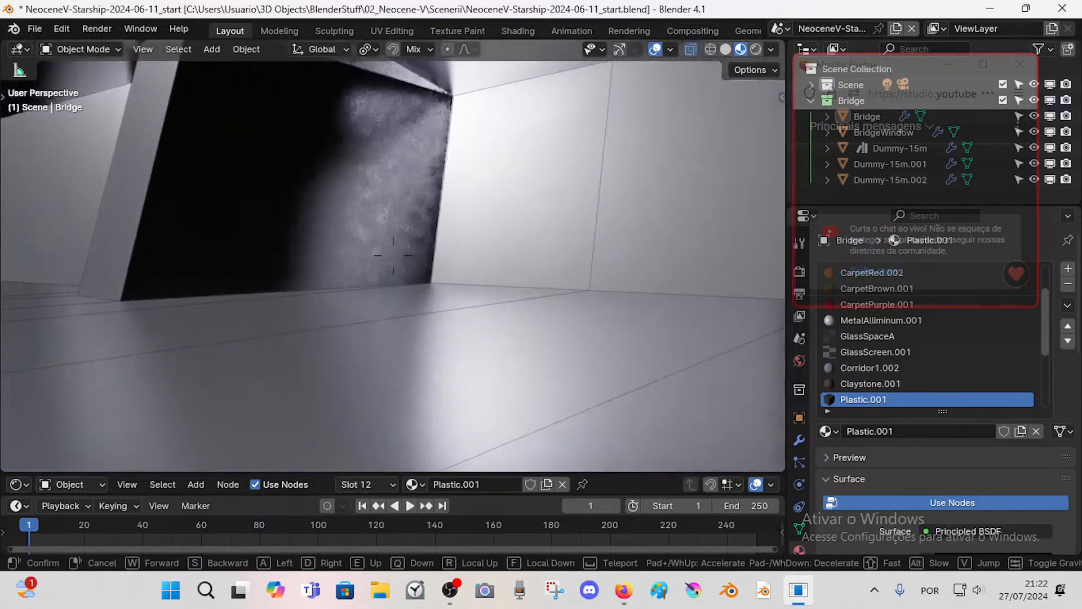
key("s")
key("a")
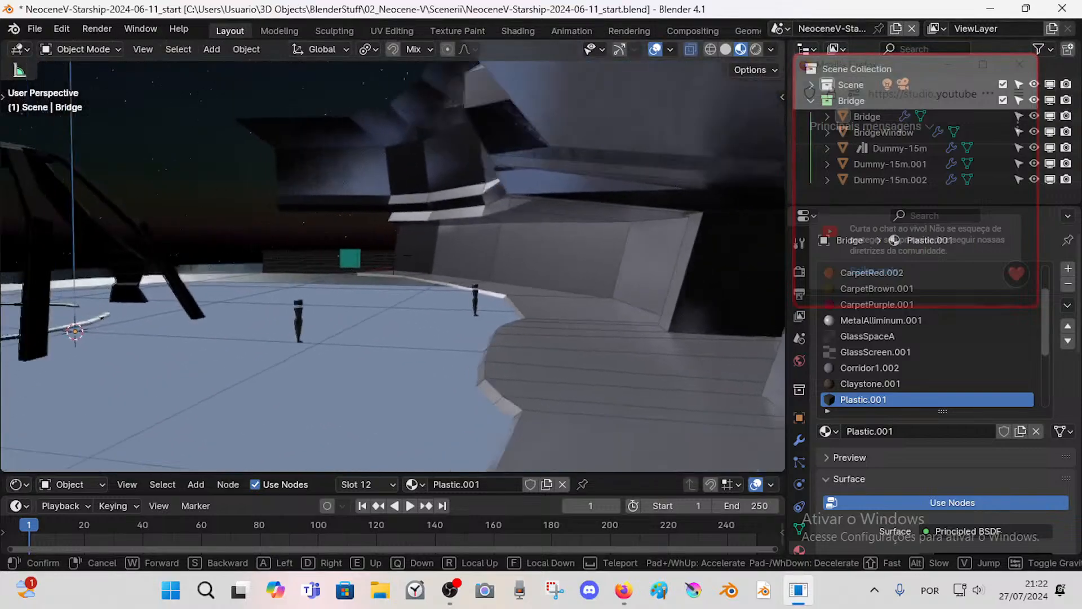
left_click(505, 273)
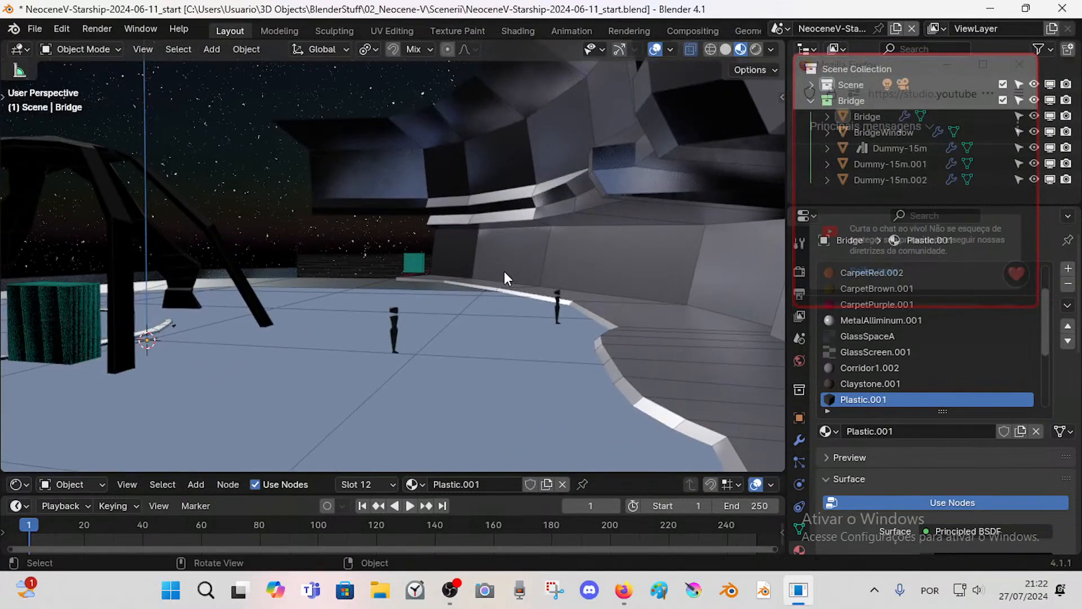
key("shift+grave")
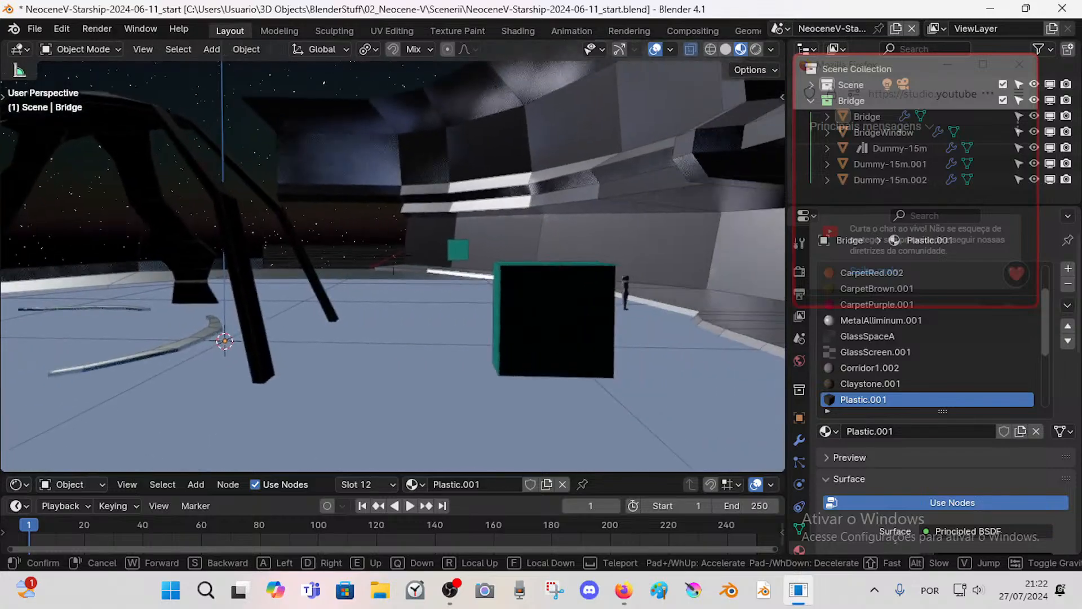
key("w")
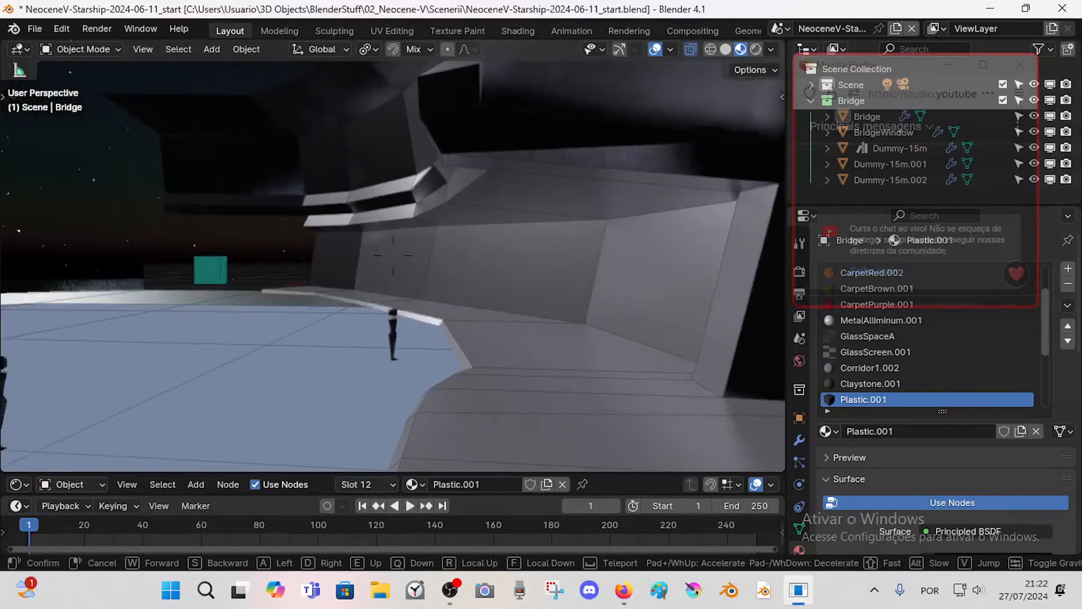
left_click(176, 336)
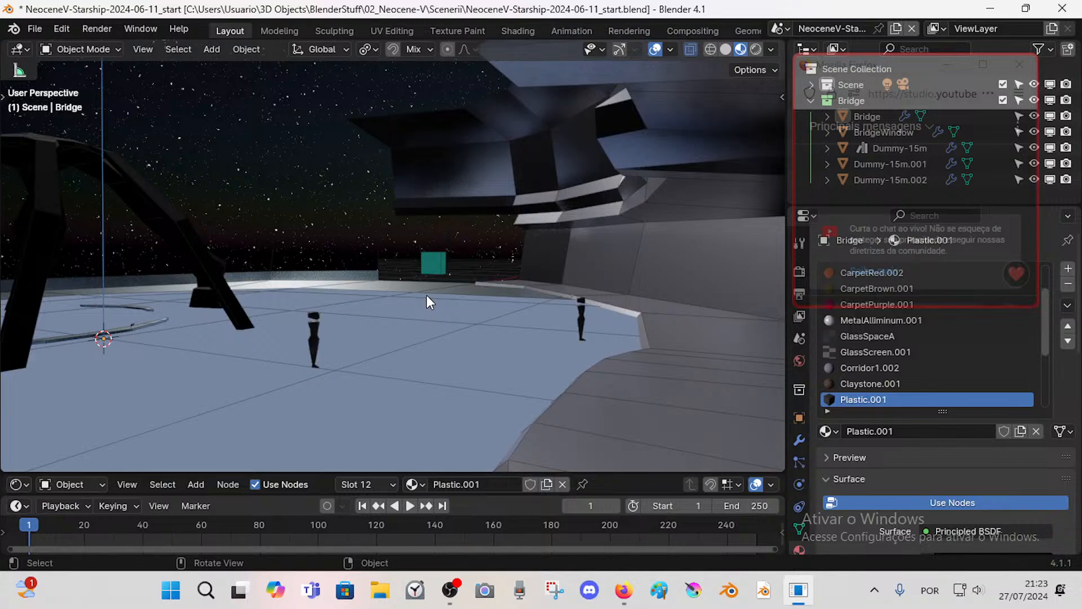
- Select the Bridge mesh and approach the side wall's dark recess for a close look
left_click(482, 317)
key("shift+grave")
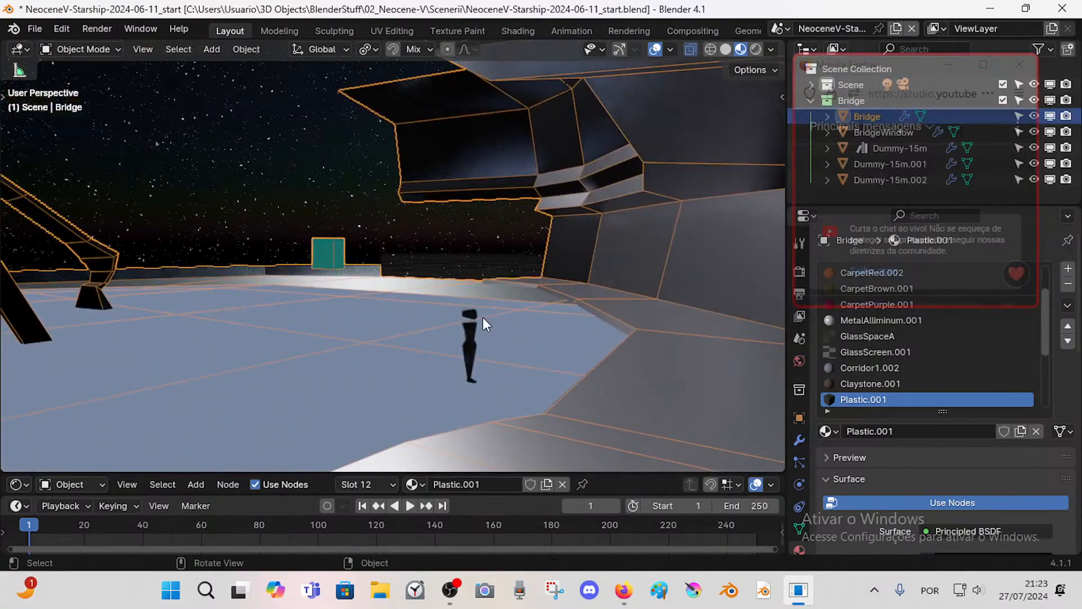
left_click(483, 317)
left_click(467, 323)
left_click(573, 319)
key("shift+grave")
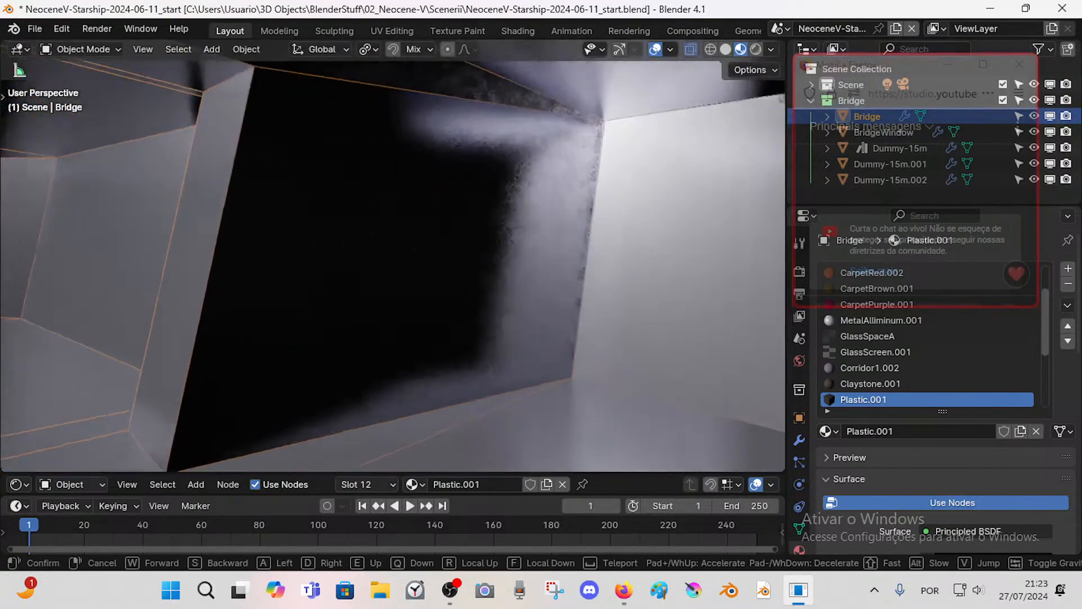
left_click(499, 285)
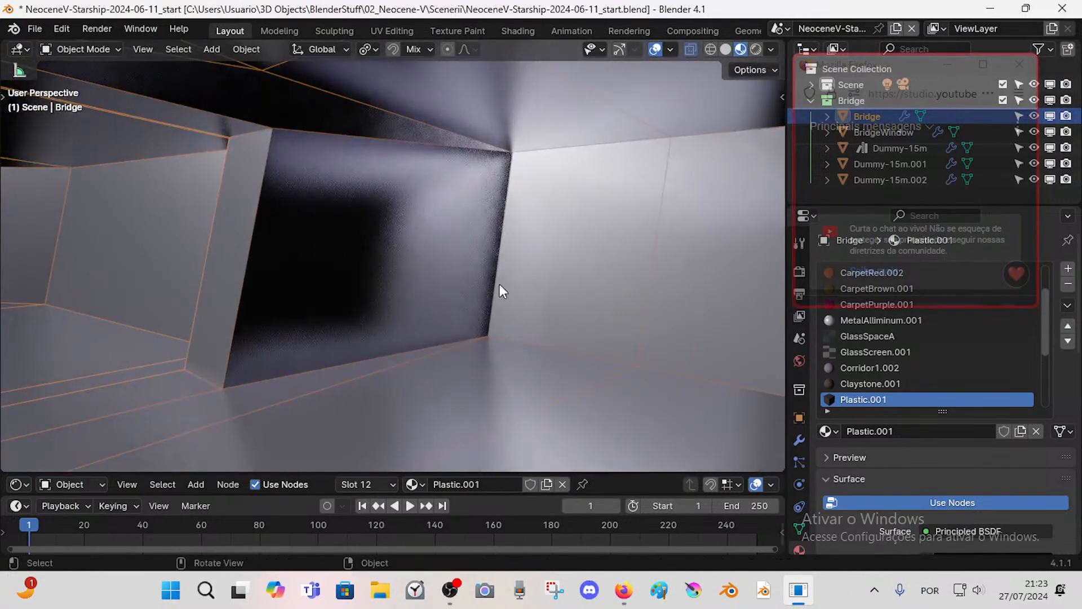
- Walk across the bridge to examine the arched structure, the open front window area and the side wall's entrance
key("shift+grave")
key("w")
left_click(499, 231)
key("shift+grave")
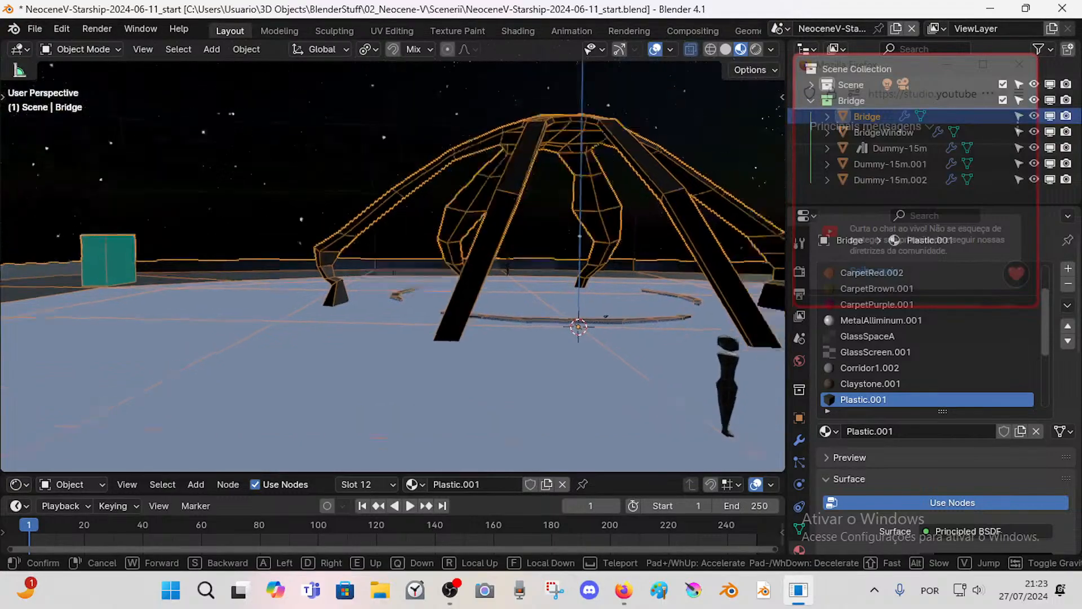
key("w")
left_click(324, 187)
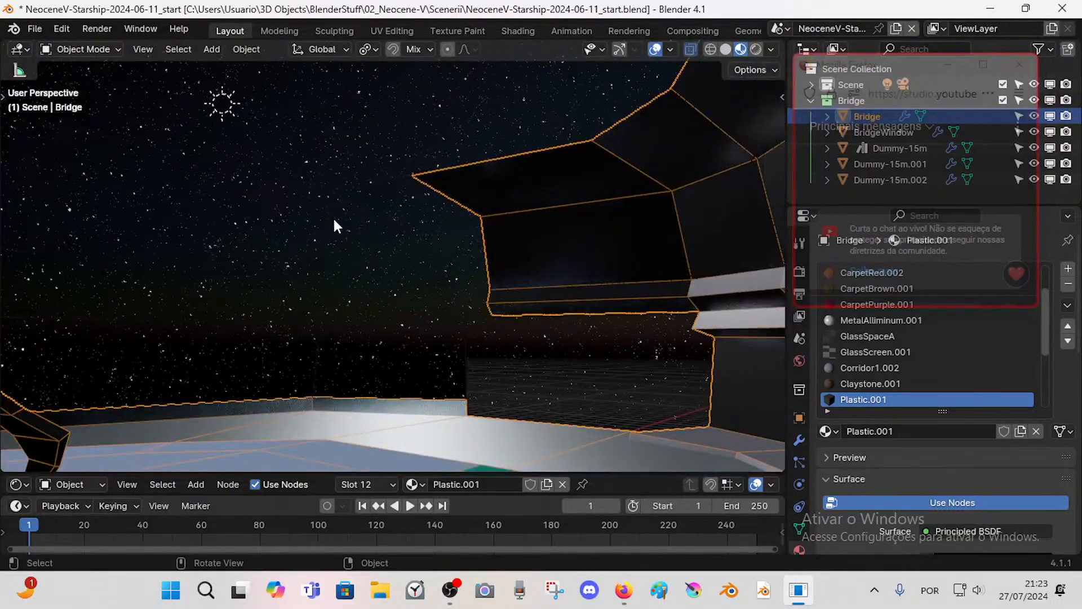
key("shift+grave")
left_click(387, 253)
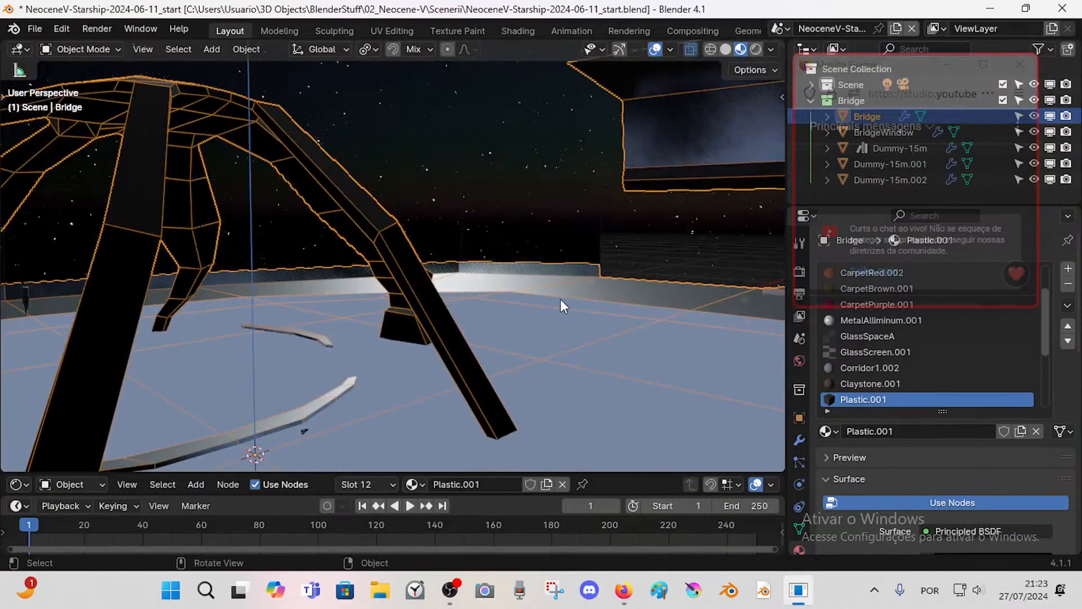
key("shift+grave")
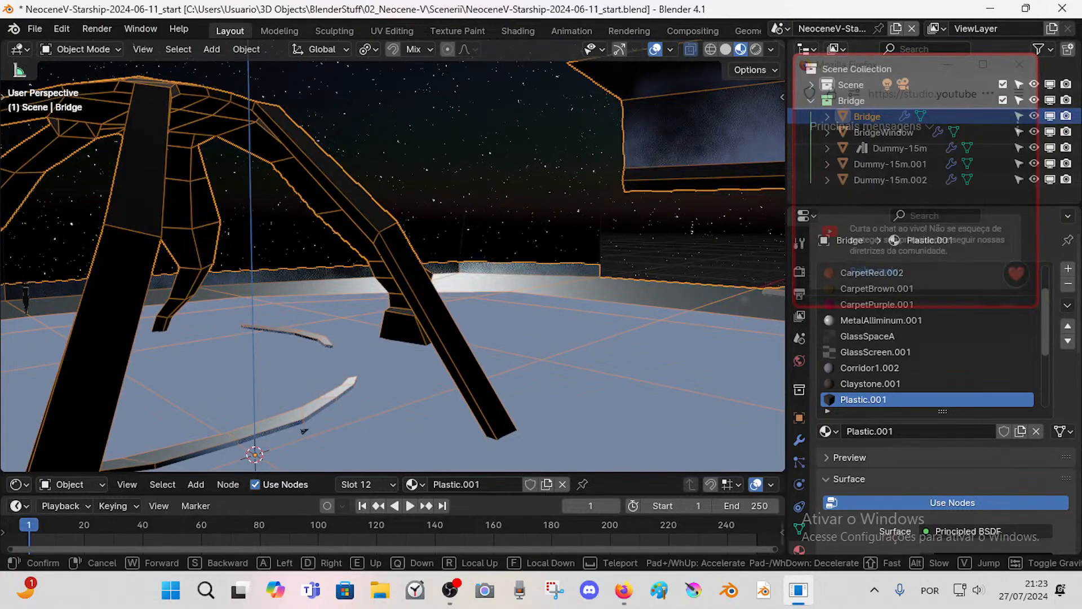
key("w")
left_click(392, 296)
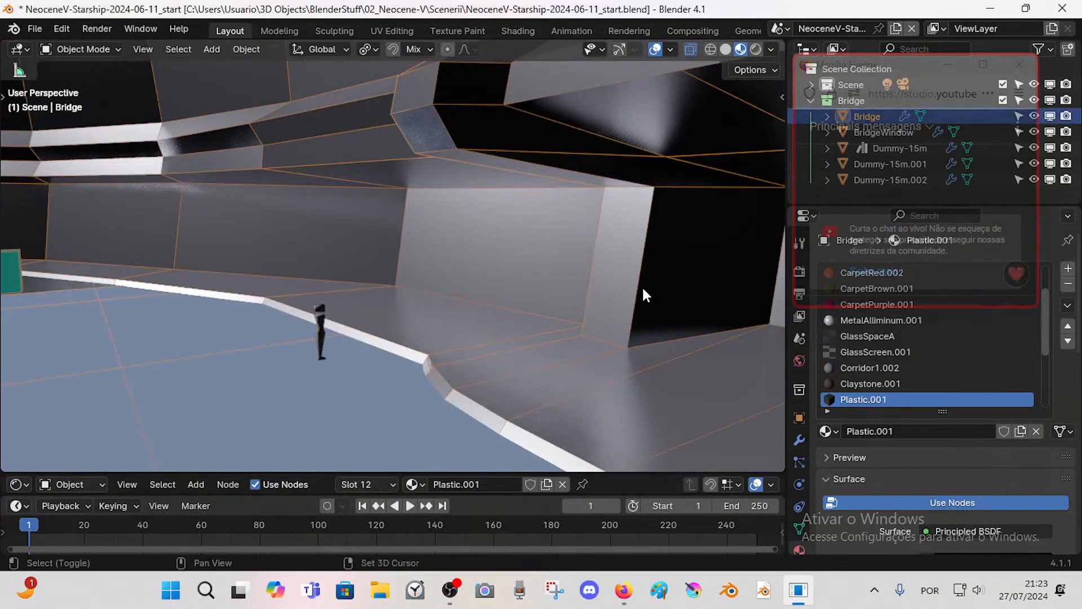
- Back away from the side wall to examine its recesses, overhanging ledge and stepped walkway beside the teal block
key("shift+grave")
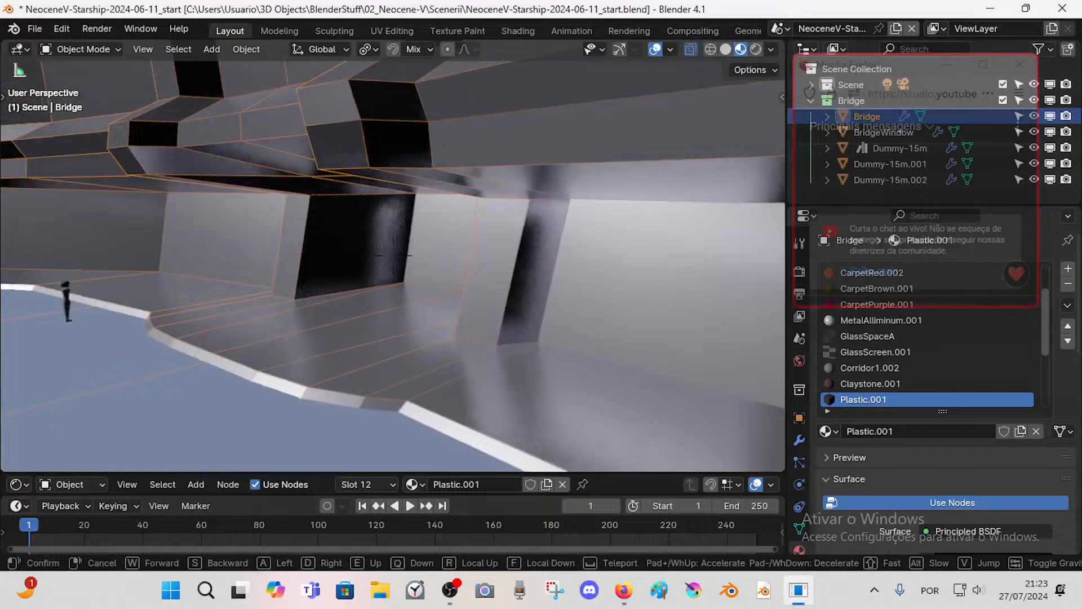
left_click(643, 288)
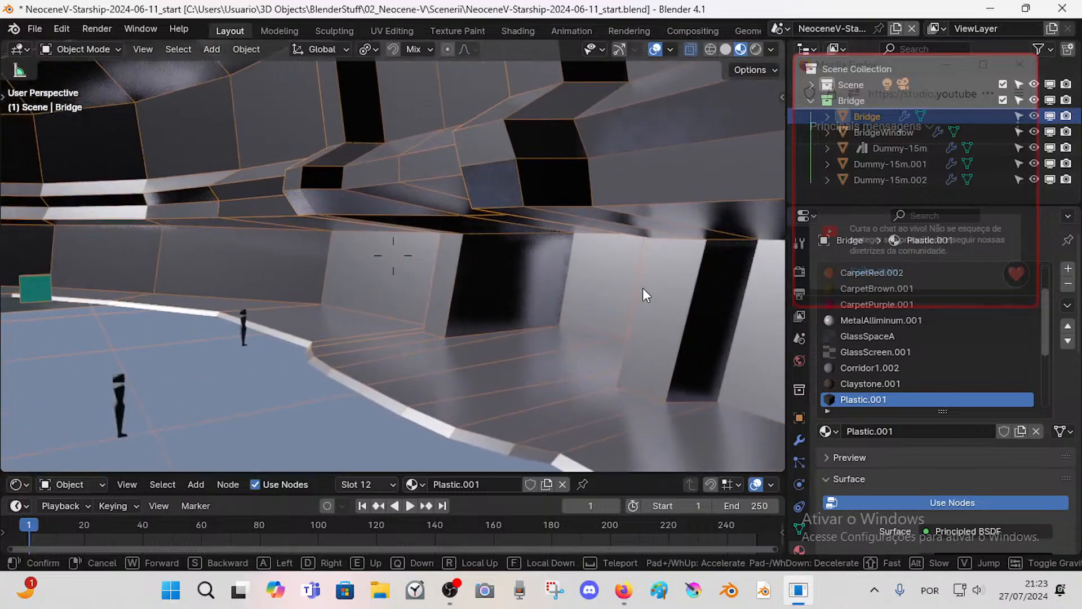
key("shift+grave")
key("s")
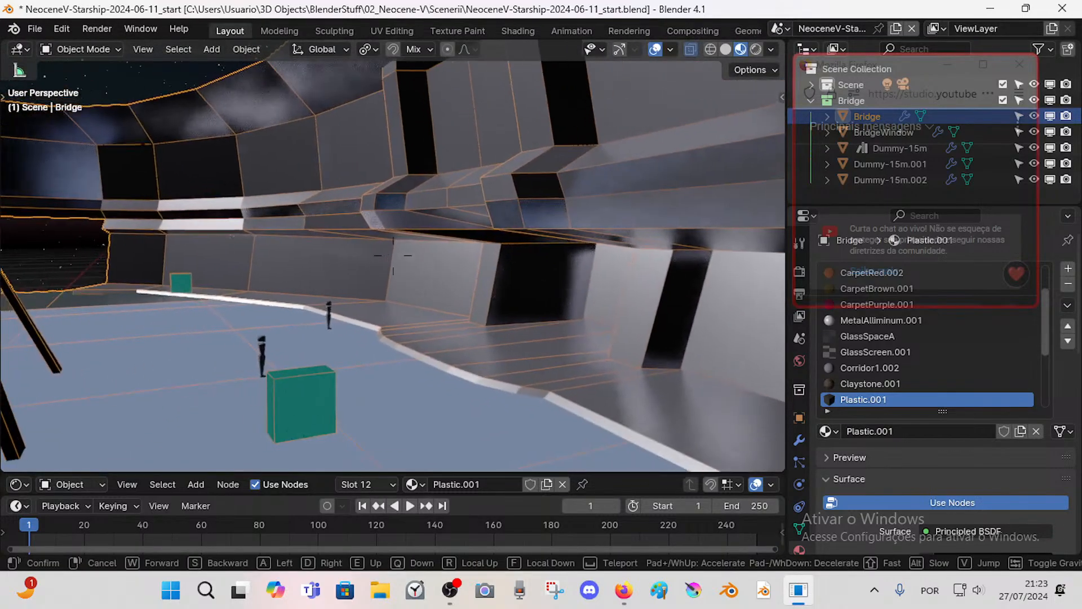
left_click(485, 208)
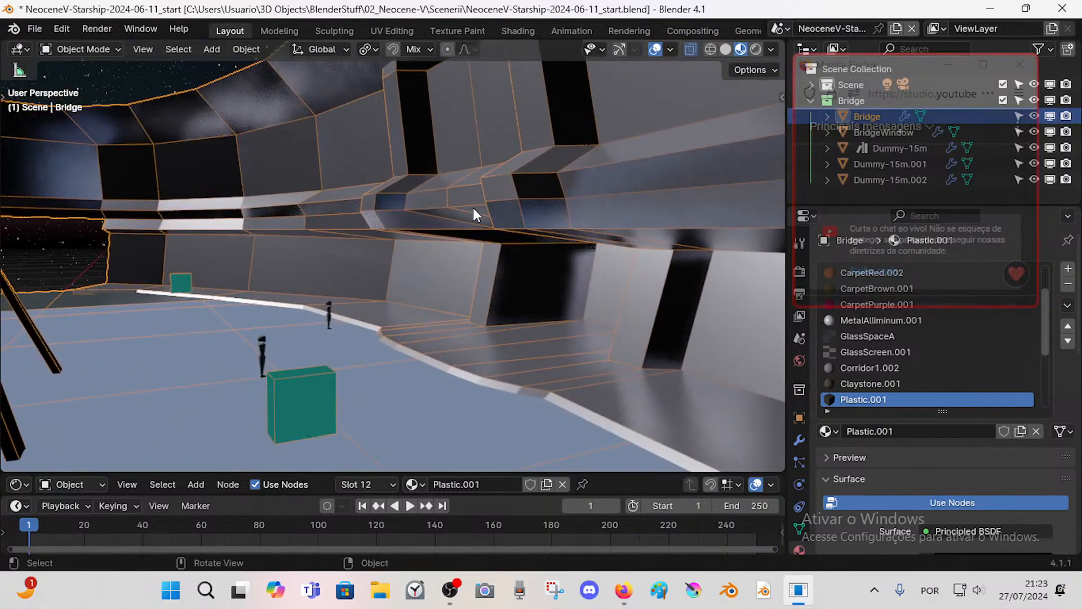
key("shift+grave")
key("s")
left_click(465, 205)
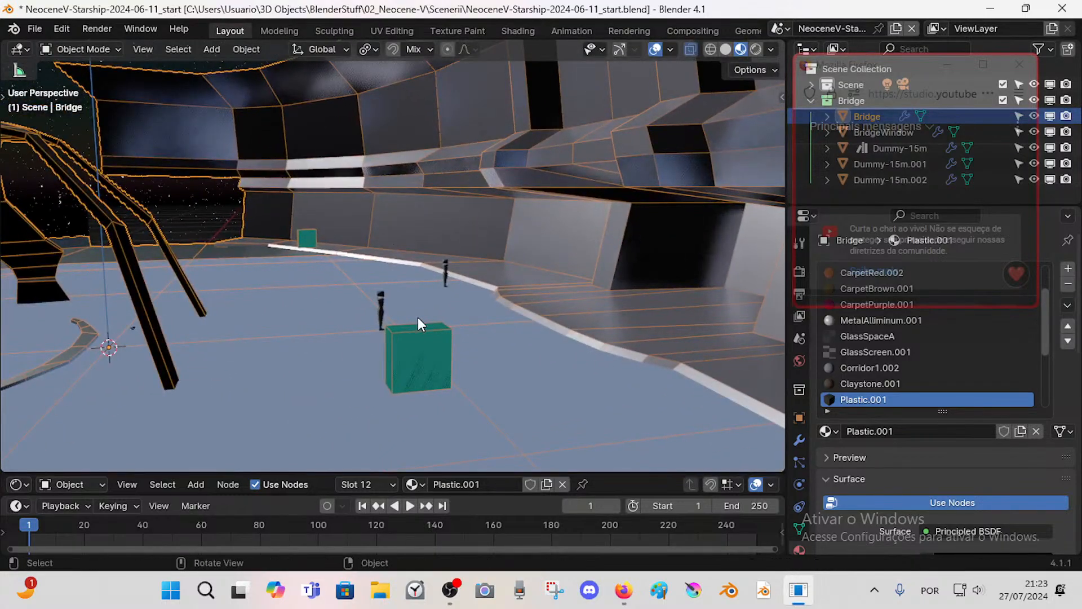
- Inspect the floor and walkway from above, the recess up close, and the dummies' scale against the side wall
key("shift+grave")
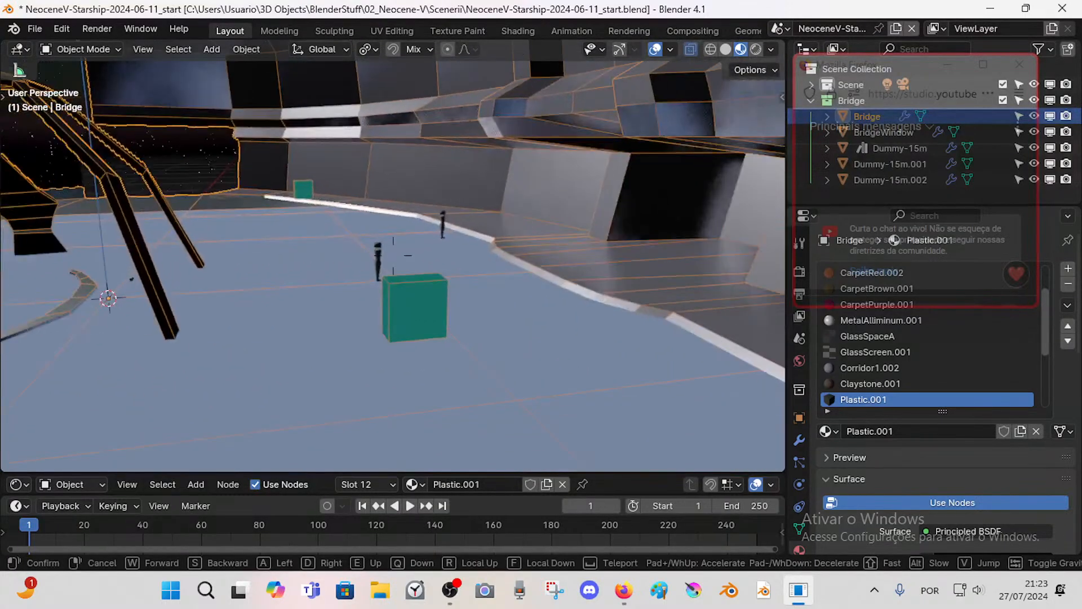
left_click(417, 328)
key("shift+grave")
key("s")
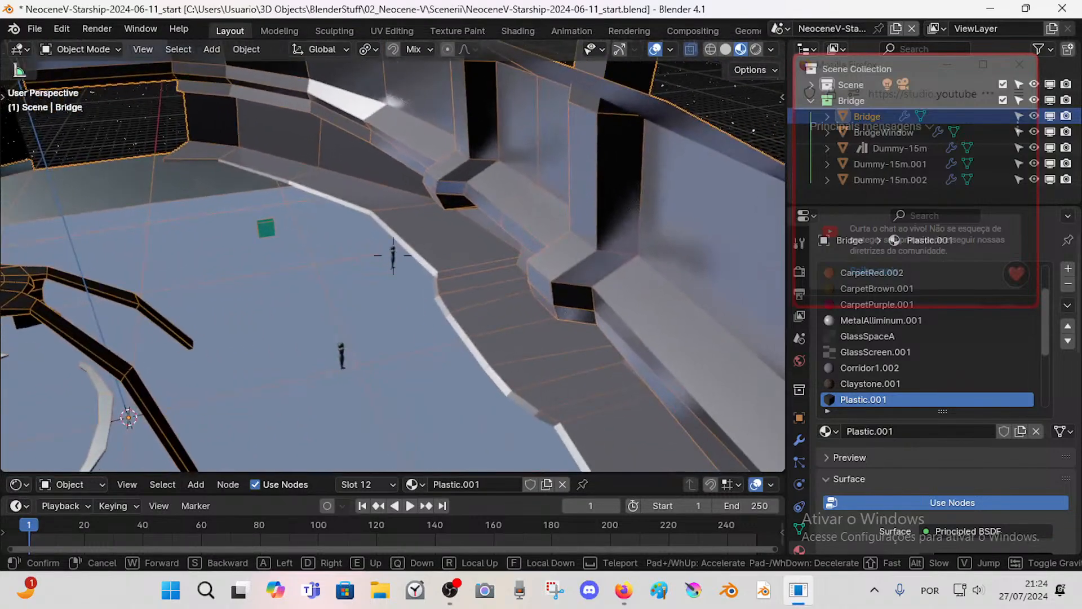
key("w")
key("s")
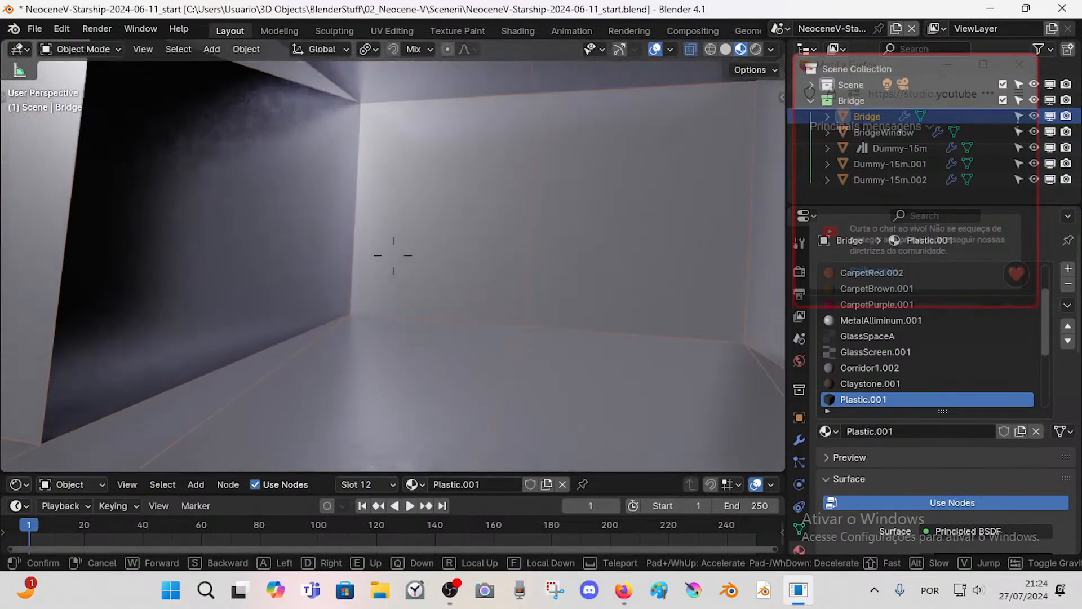
key("a")
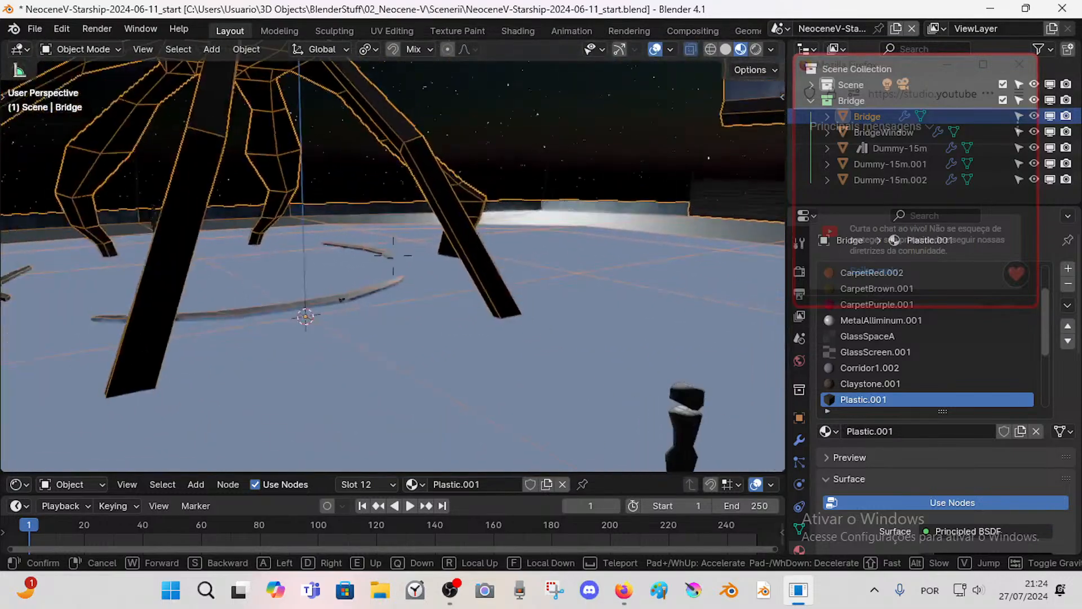
key("a")
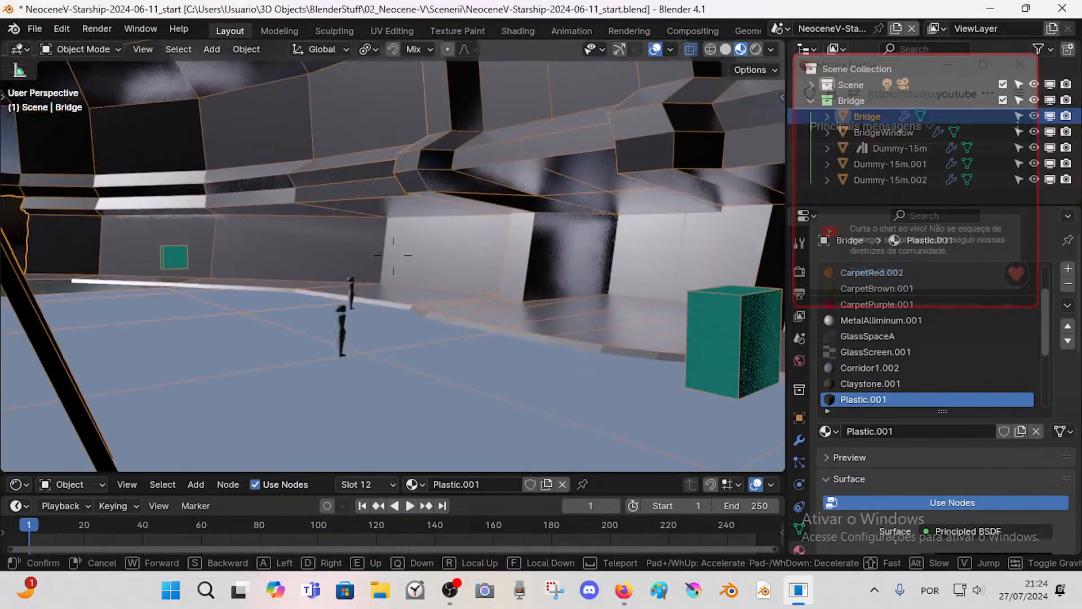
left_click(393, 256)
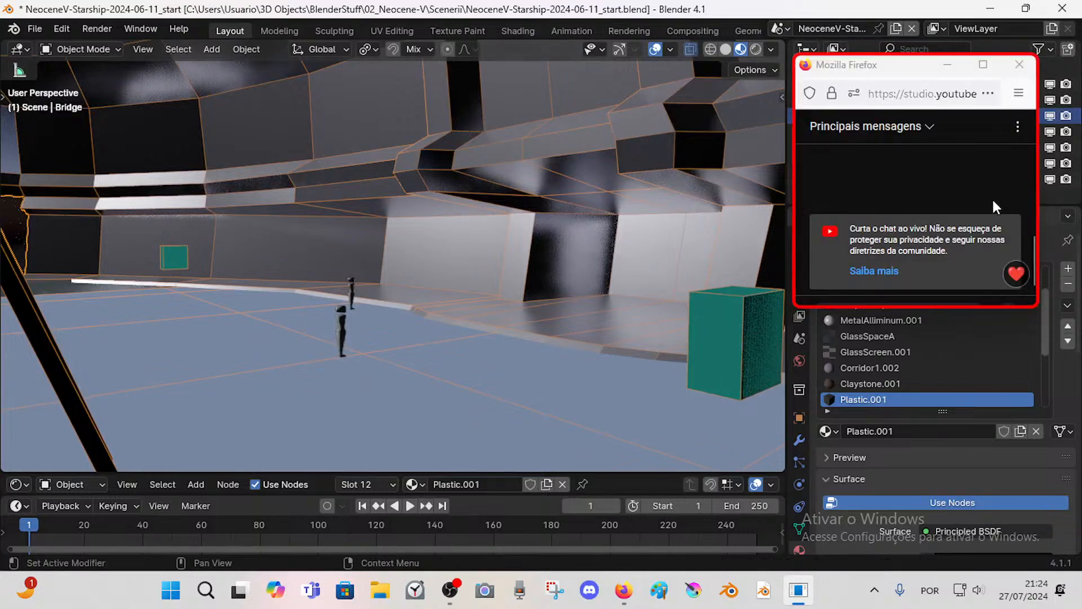
- Select the two dummy figures on the bridge floor in turn and move closer to judge their scale against the side wall
key("shift+grave")
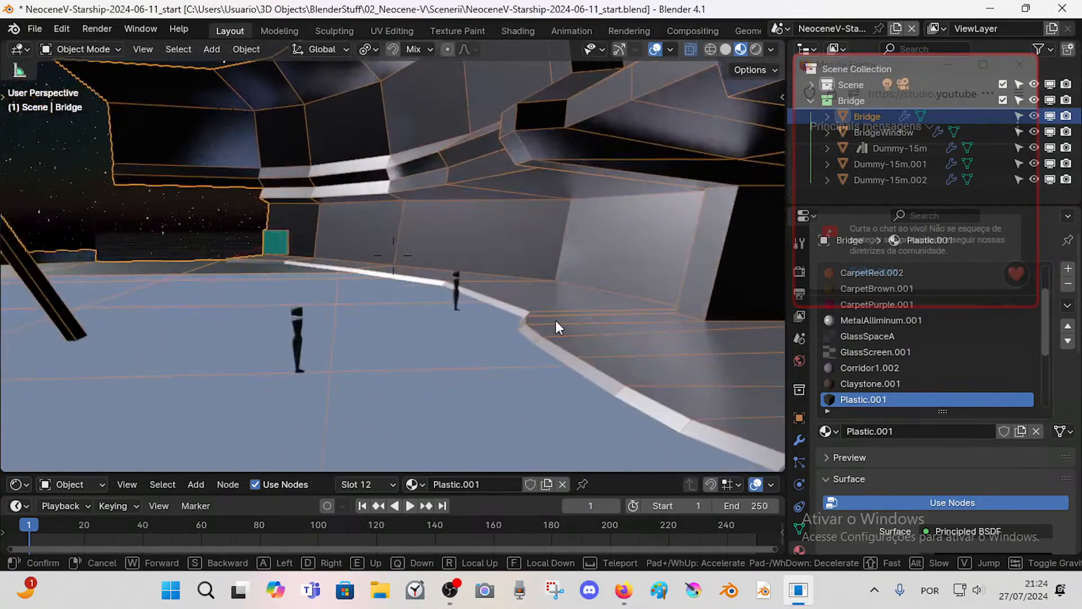
left_click(353, 348)
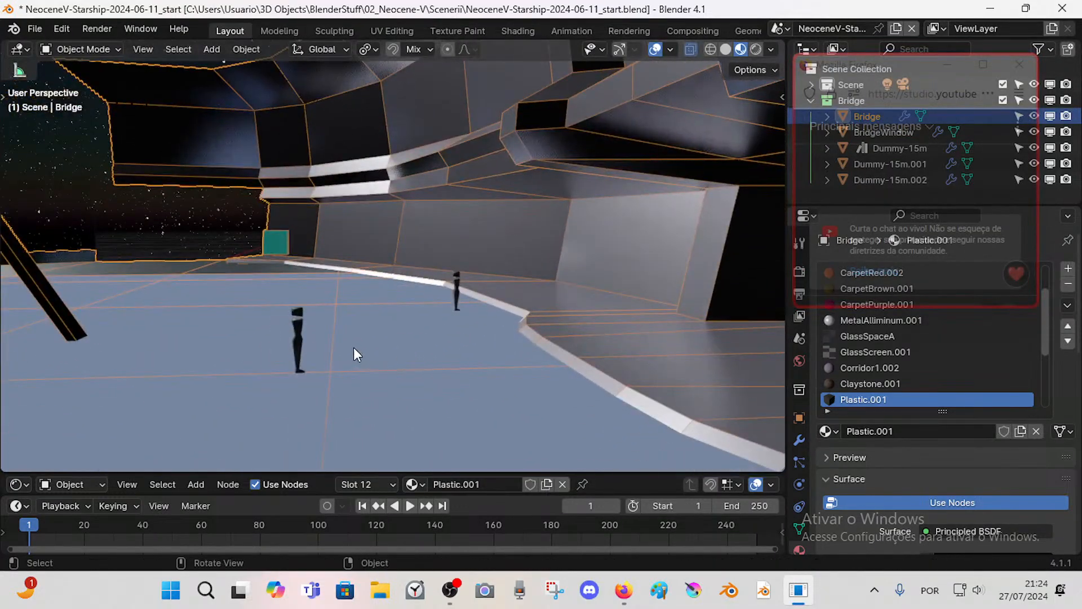
left_click(292, 333)
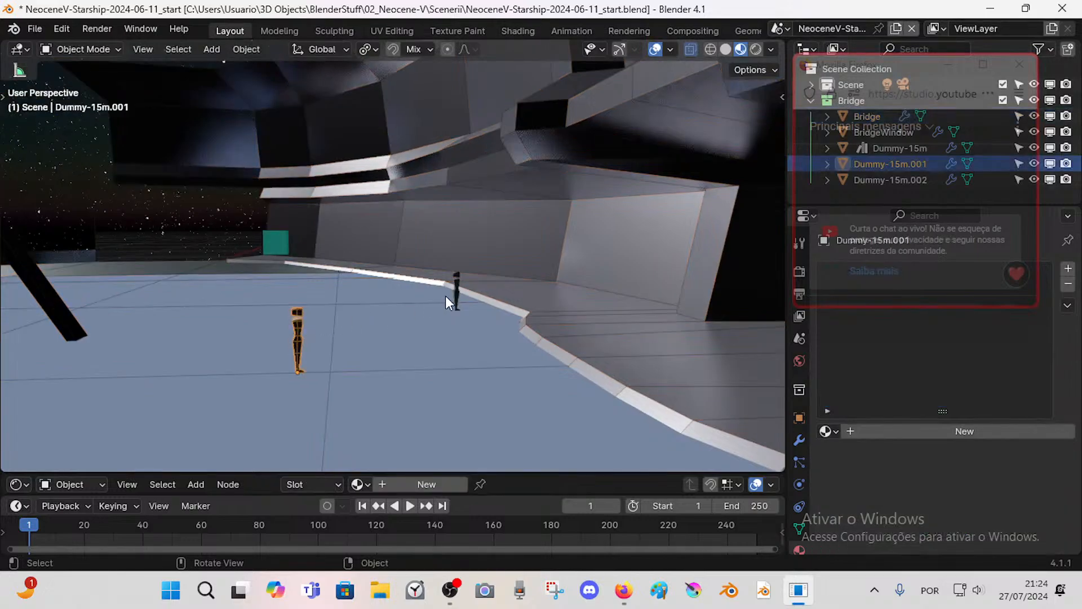
left_click(459, 289)
key("shift+grave")
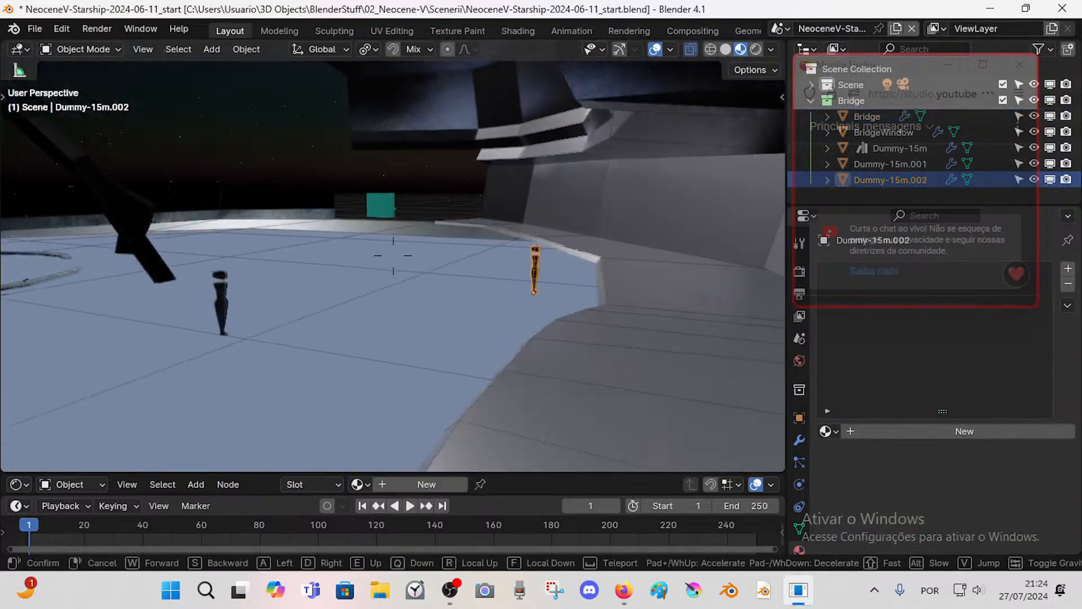
key("w")
left_click(459, 288)
- Walk around the dummies at floor level to examine the arched structure, the teal block and the side wall's ledge and walkway
key("shift+grave")
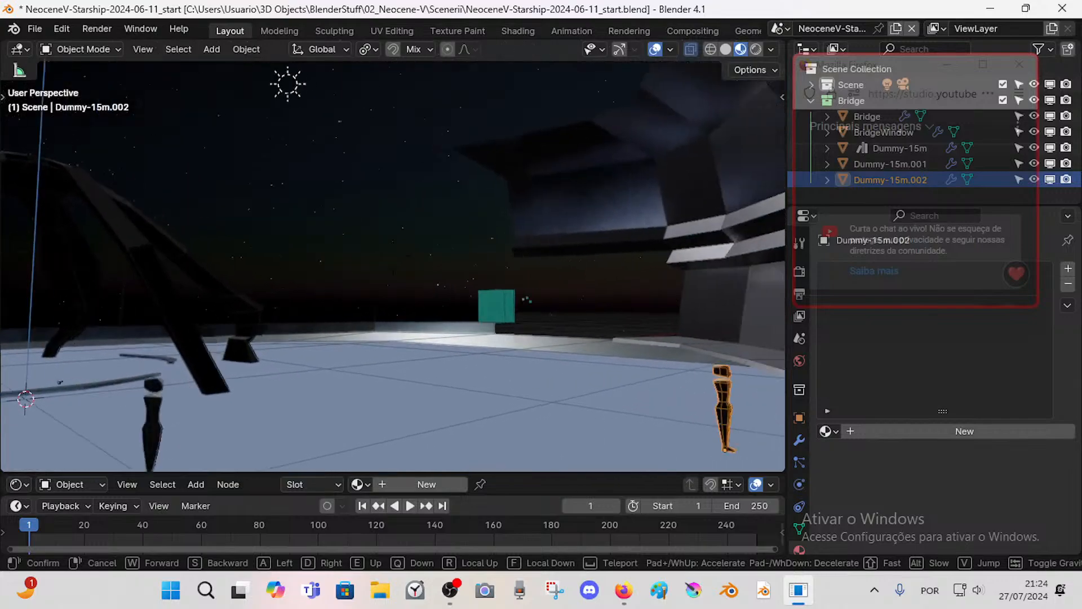
key("d")
key("a")
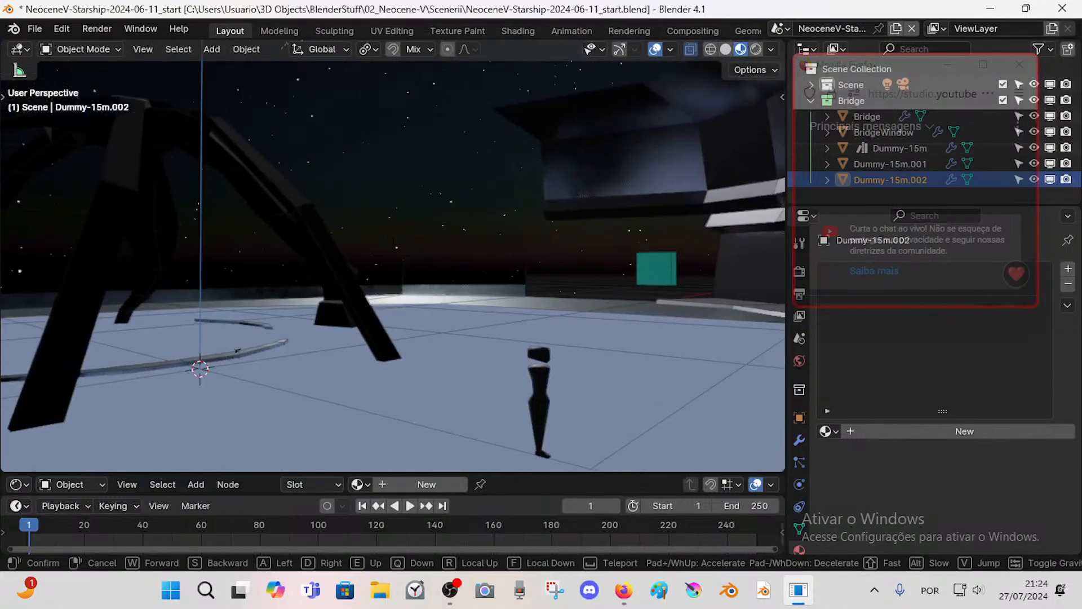
key("s")
left_click(465, 295)
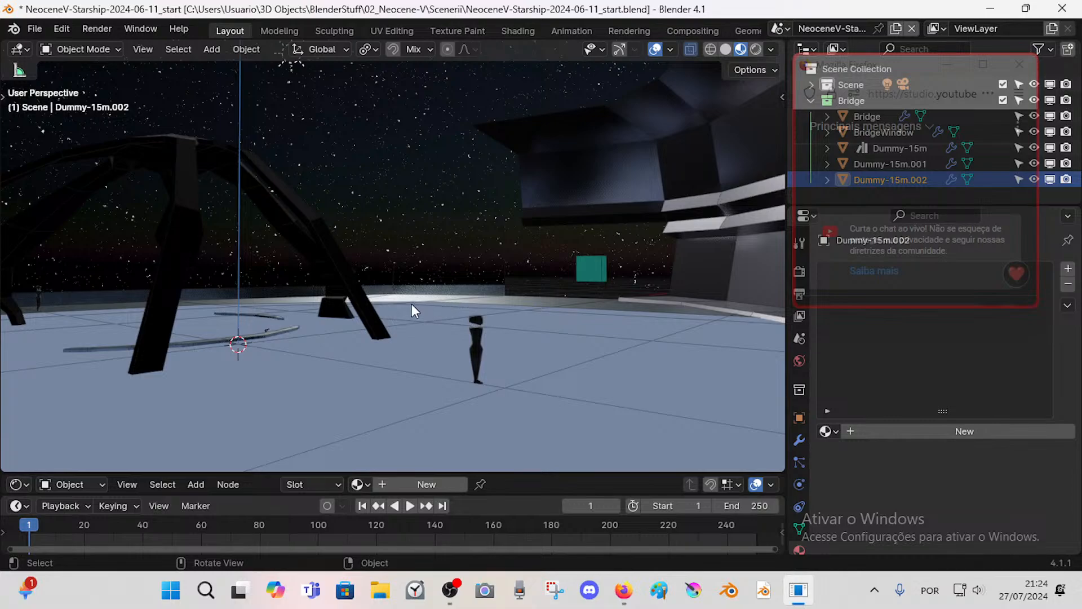
key("shift+grave")
key("w")
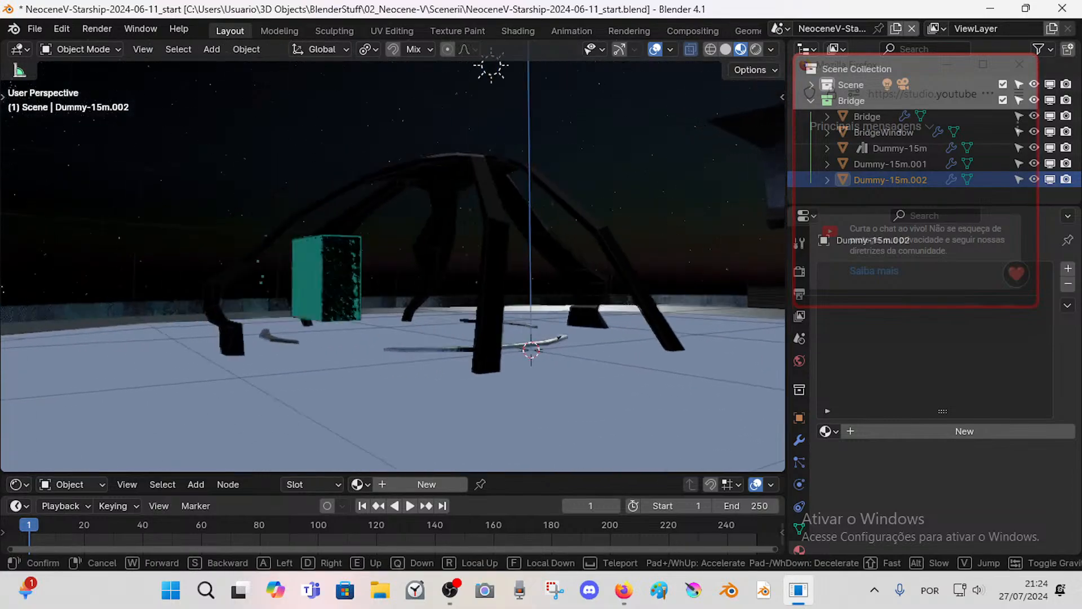
key("w")
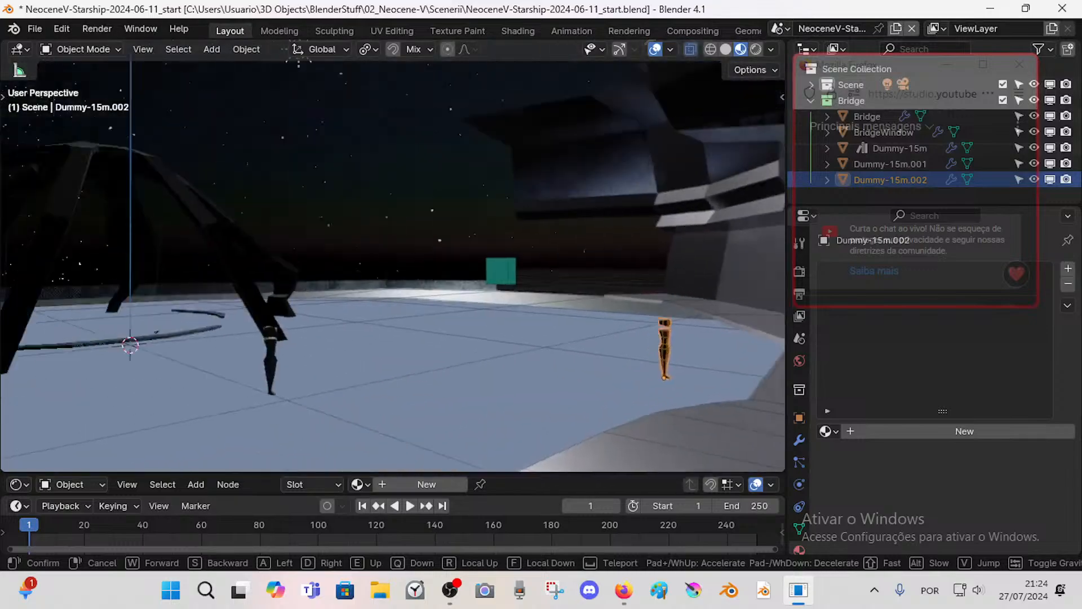
key("w")
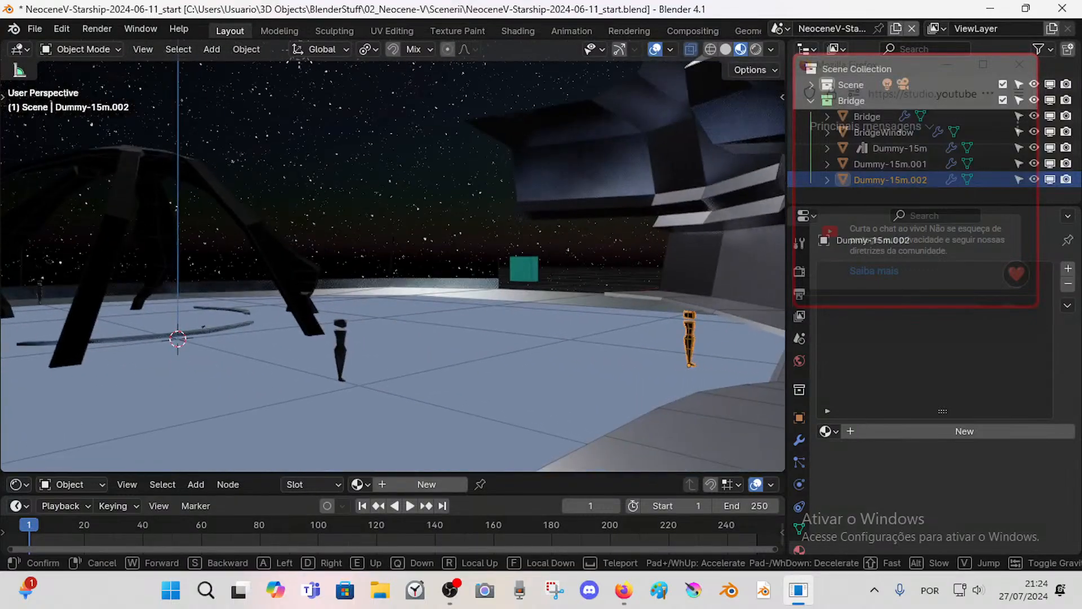
key("s")
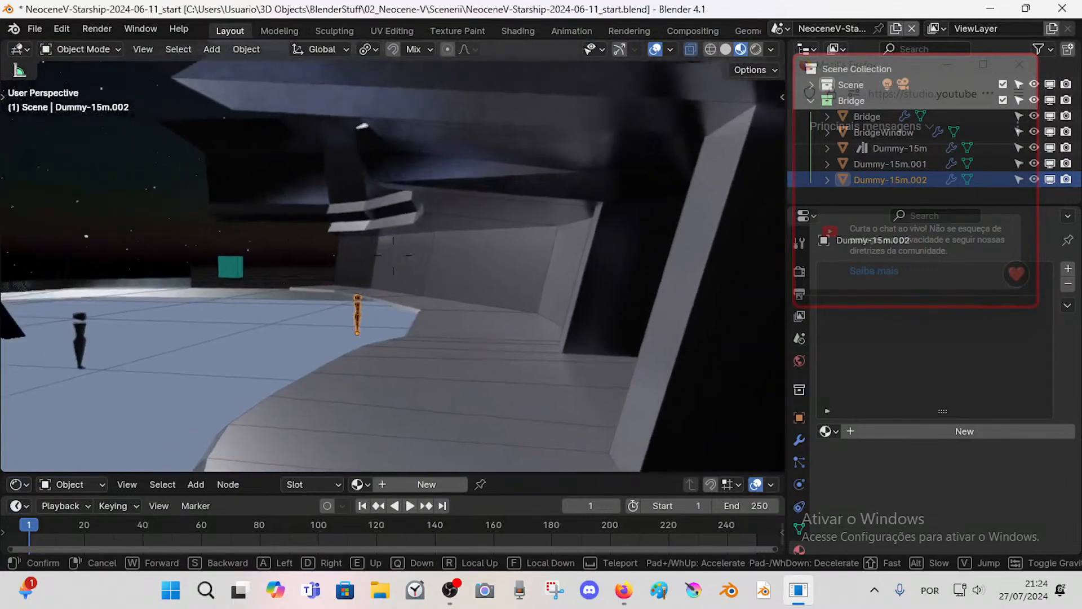
key("w")
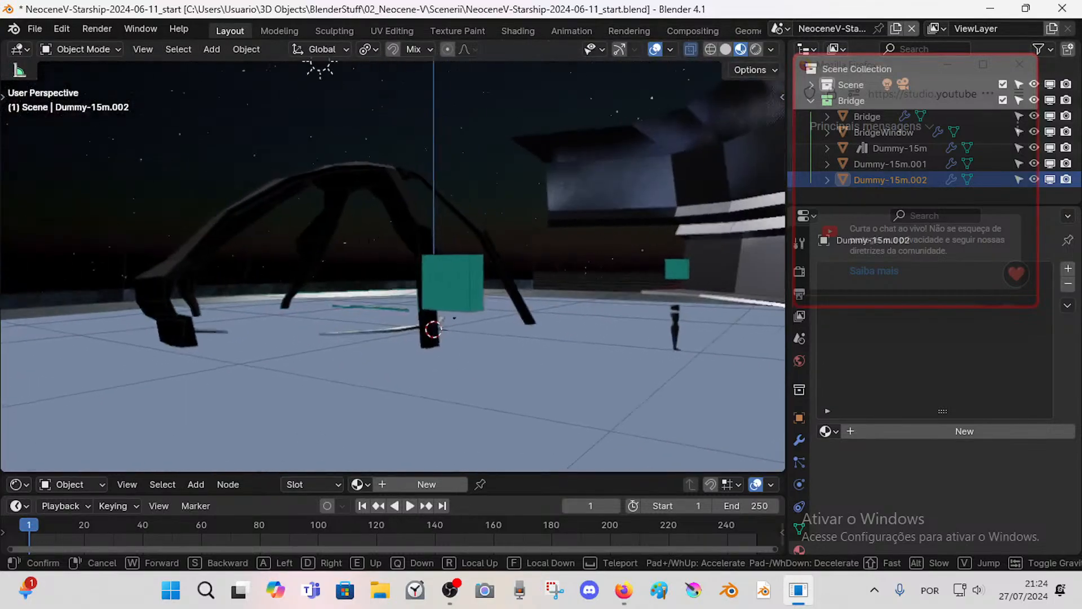
left_click(445, 318)
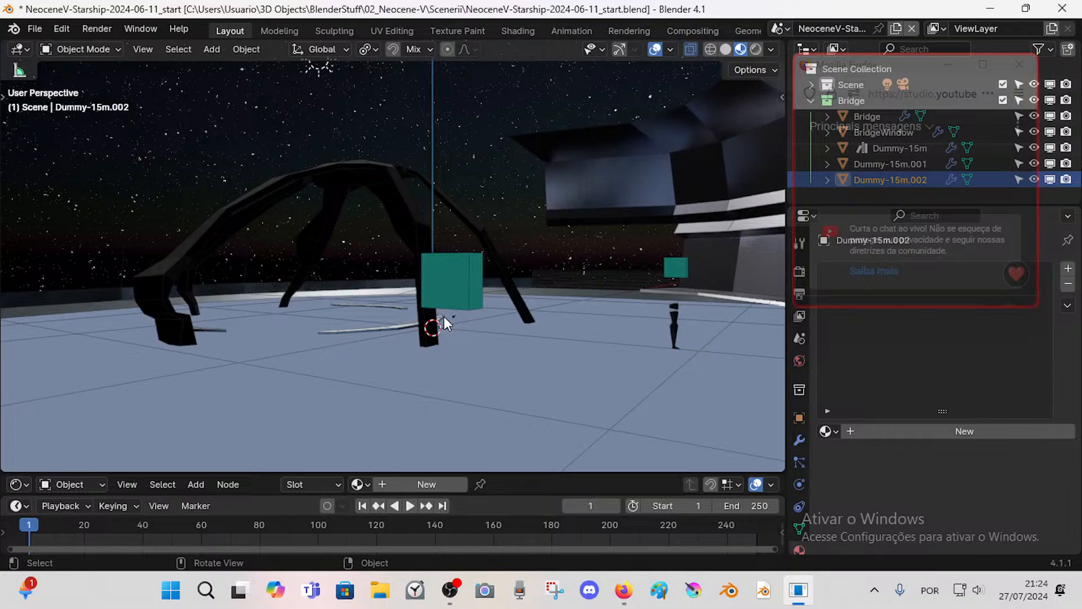
- Select the dummy near the arched structure and rise along the side wall to examine its full height
left_click(684, 329)
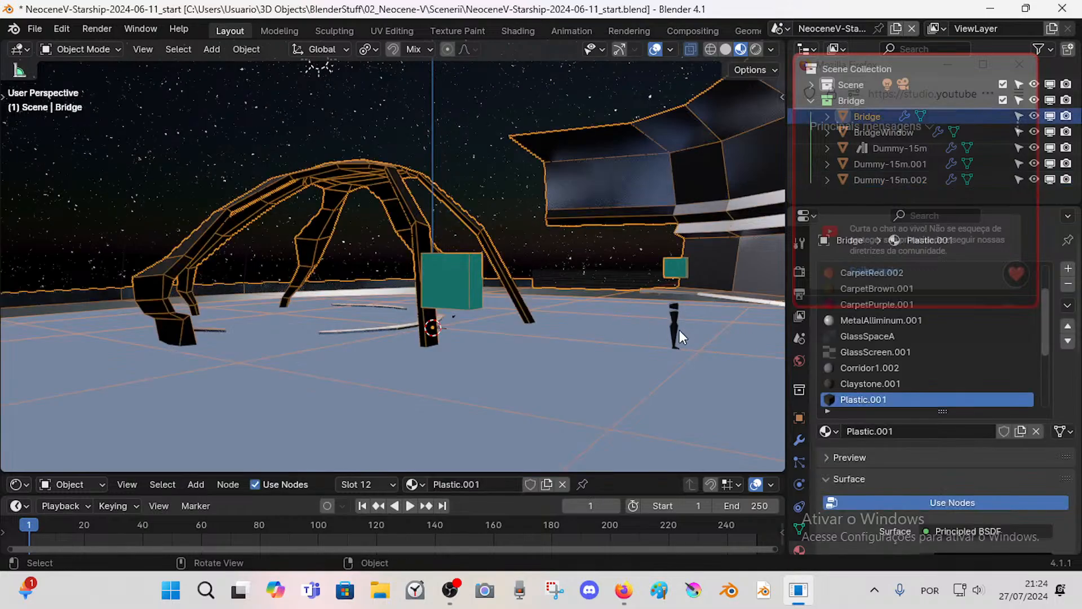
left_click(675, 330)
key("shift+grave")
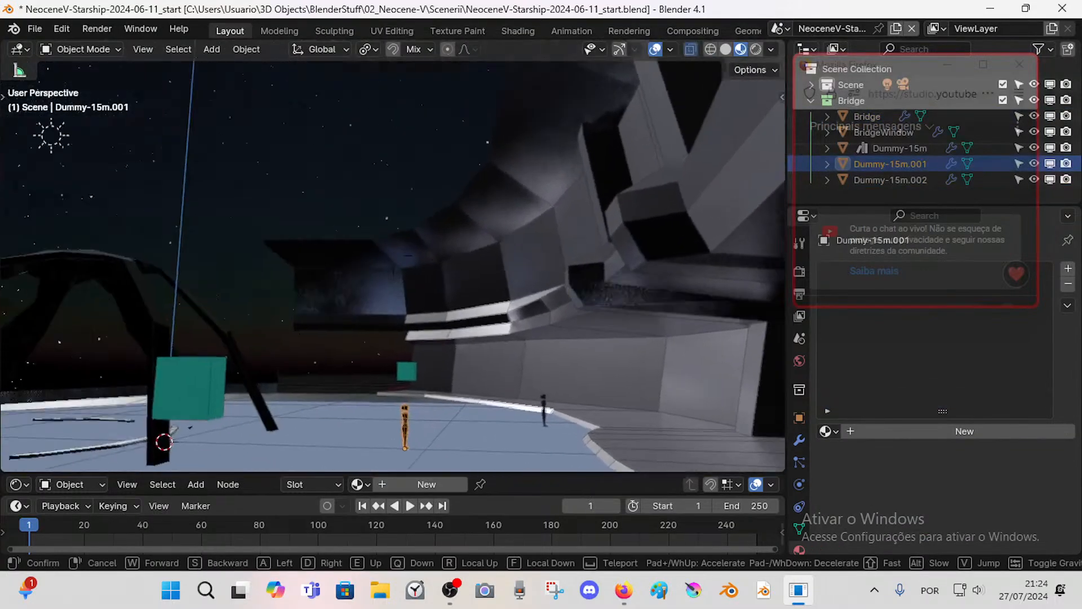
key("a")
key("q")
key("e")
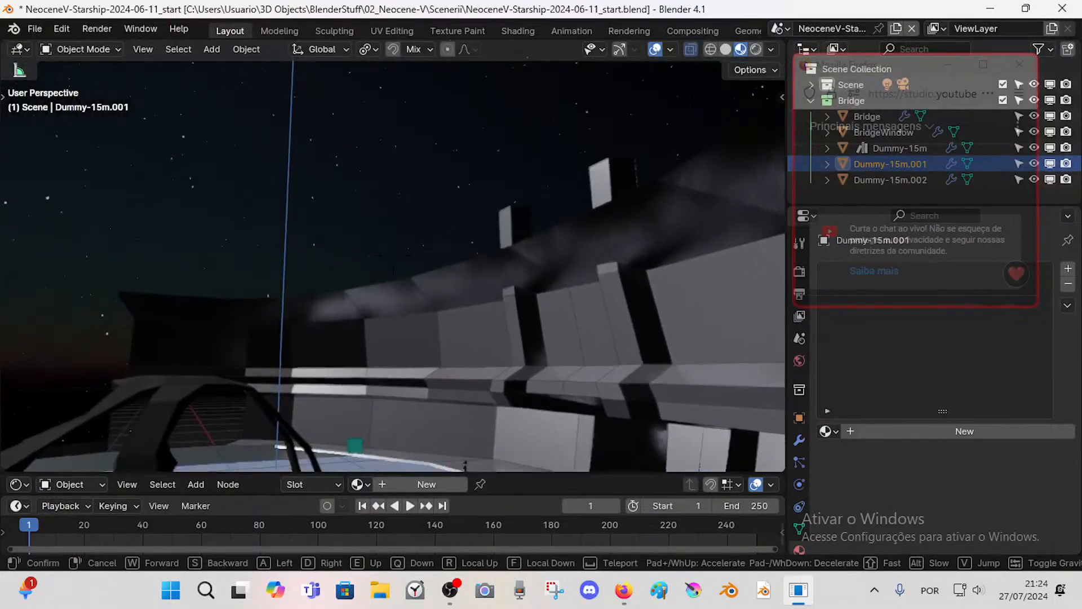
- Back out of the bridge and view the whole model from outside and above
key("s")
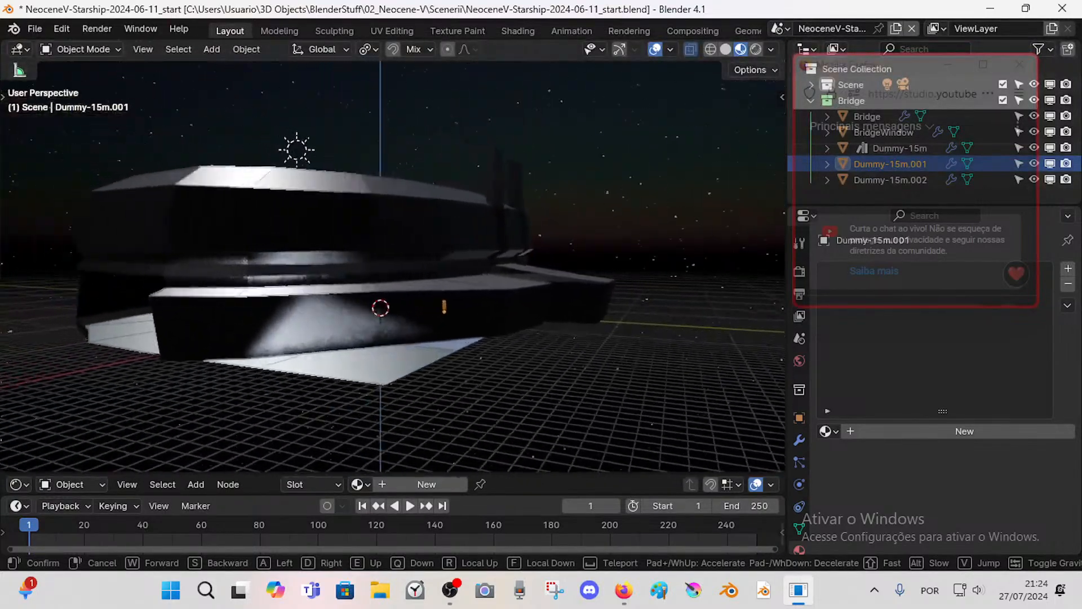
key("a")
key("e")
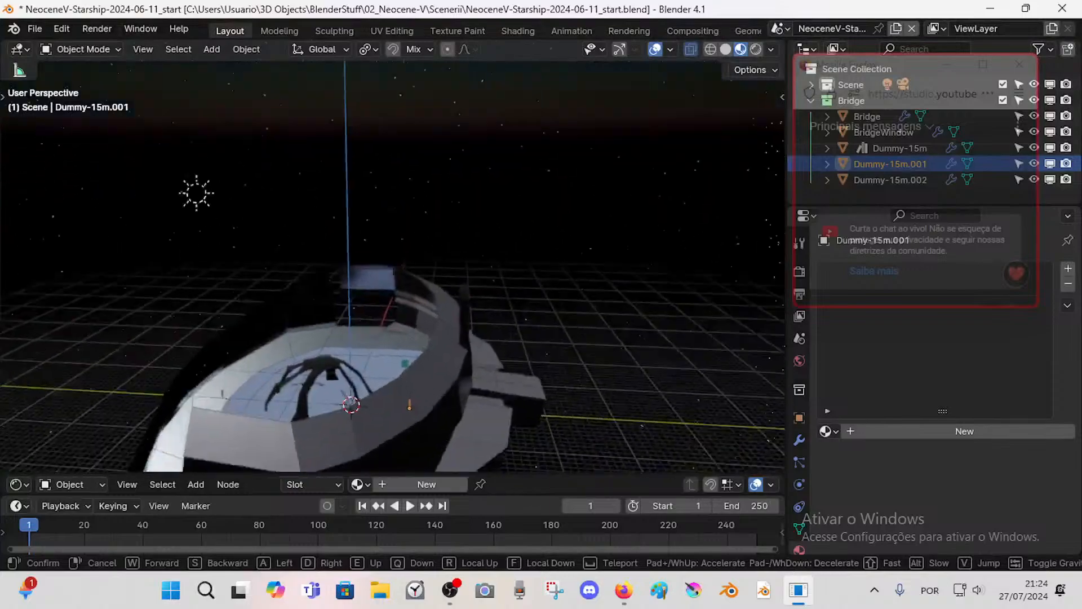
key("s")
key("w")
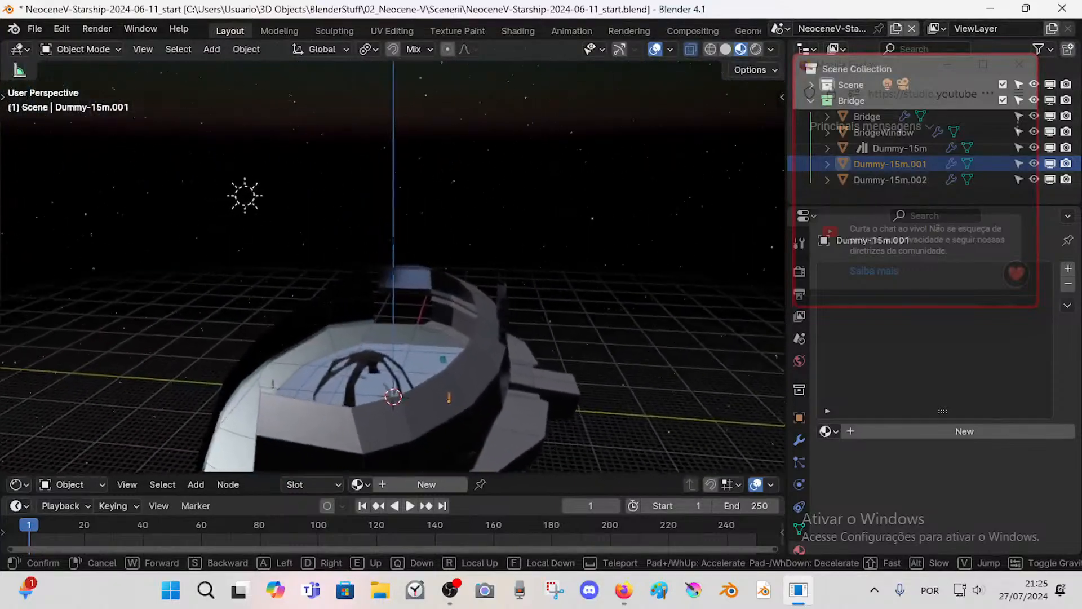
key("s")
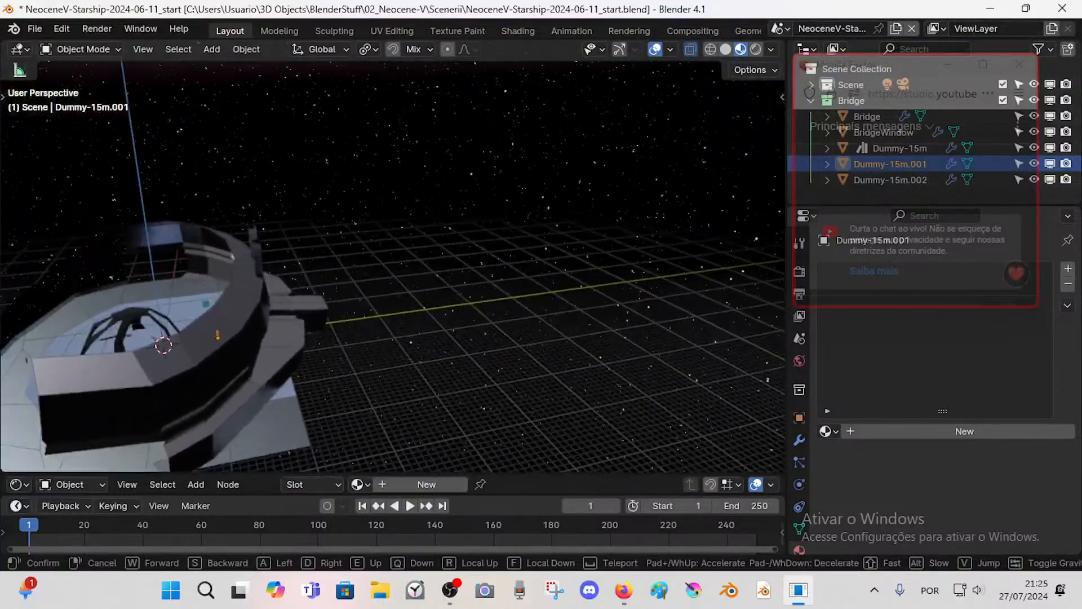
key("s")
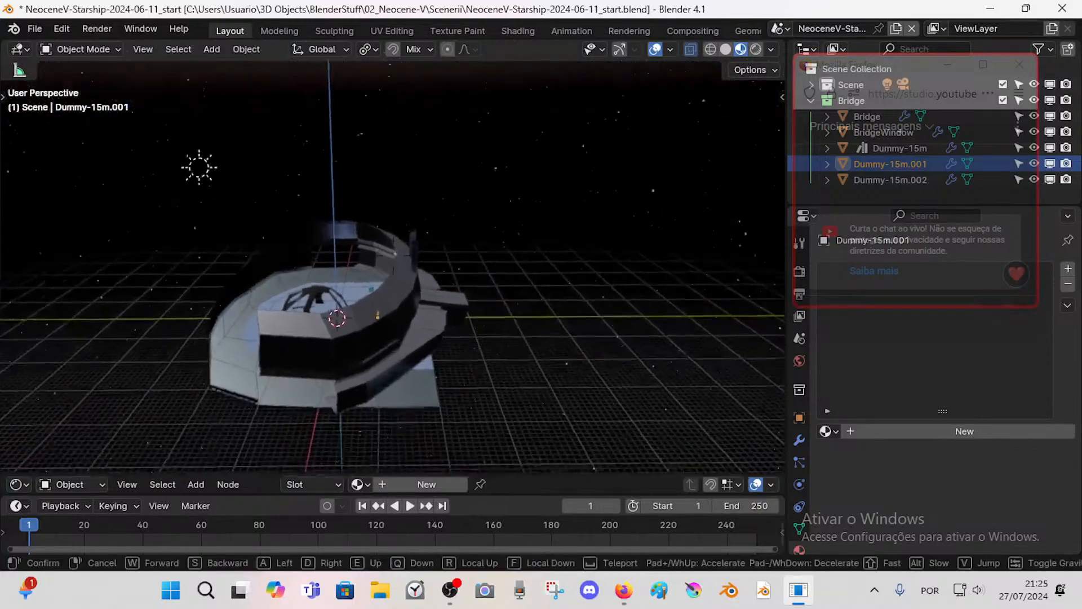
- Move the live chat window slightly away from the 3D viewport
left_click(979, 209)
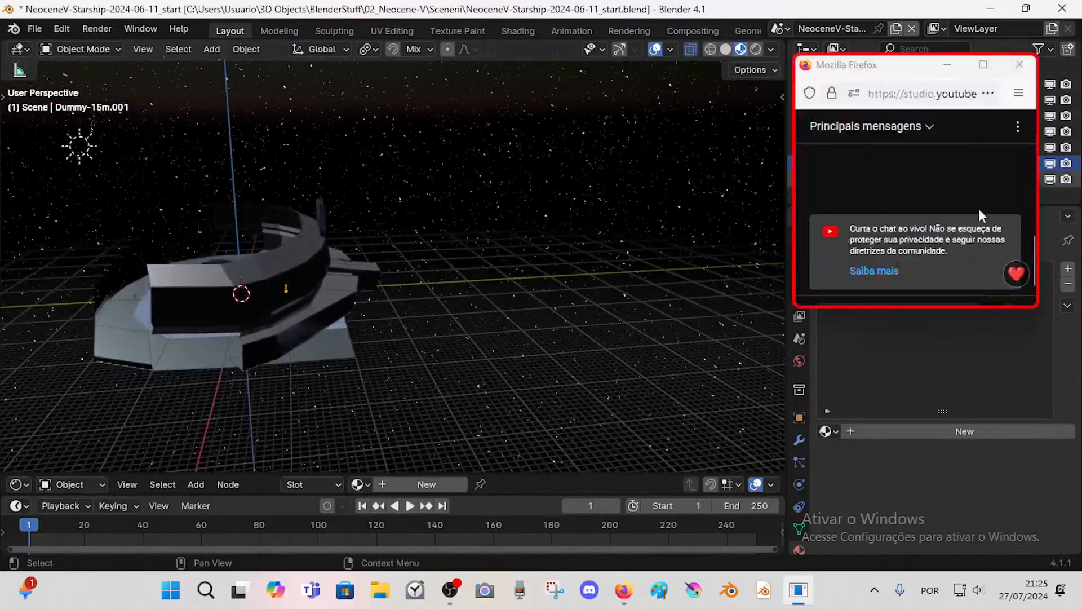
left_click_drag(899, 69, 925, 45)
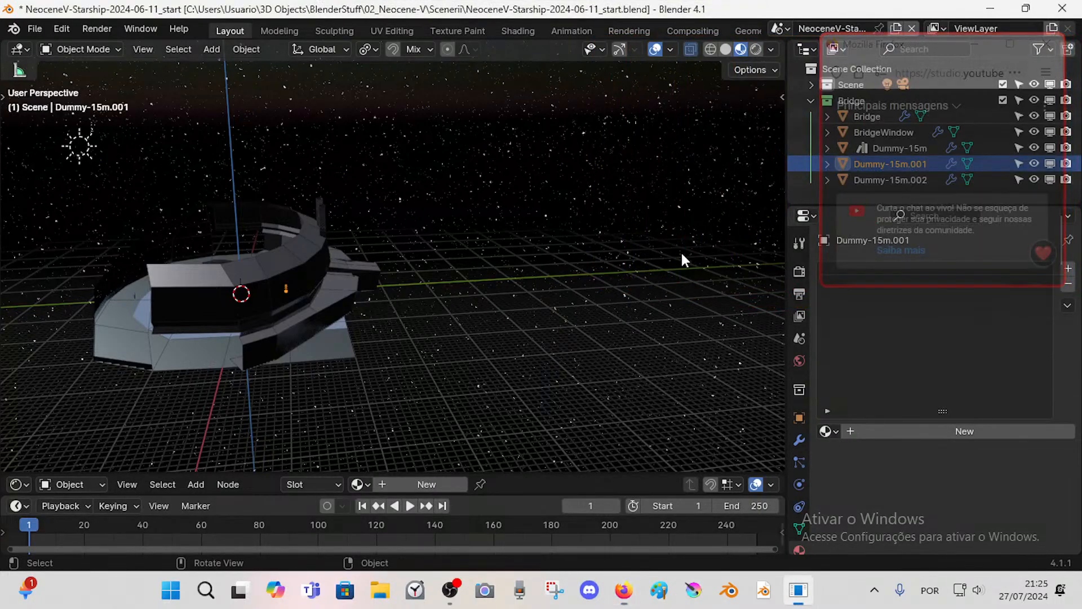
- Enable a fake user for the scene's annotation data and rename it as BluePrint
key("n")
left_click(603, 156)
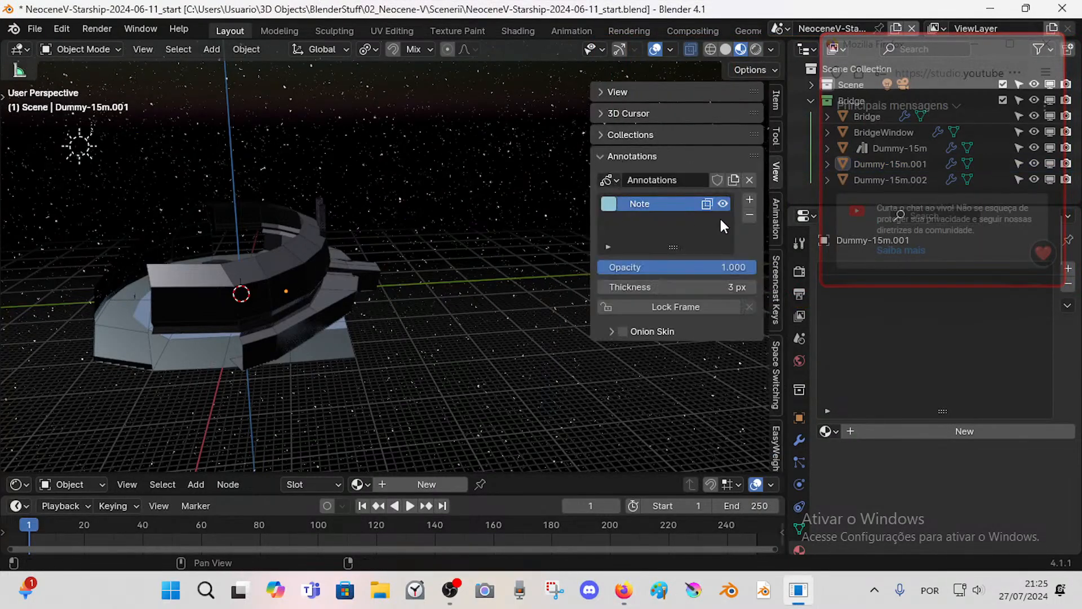
left_click(703, 178)
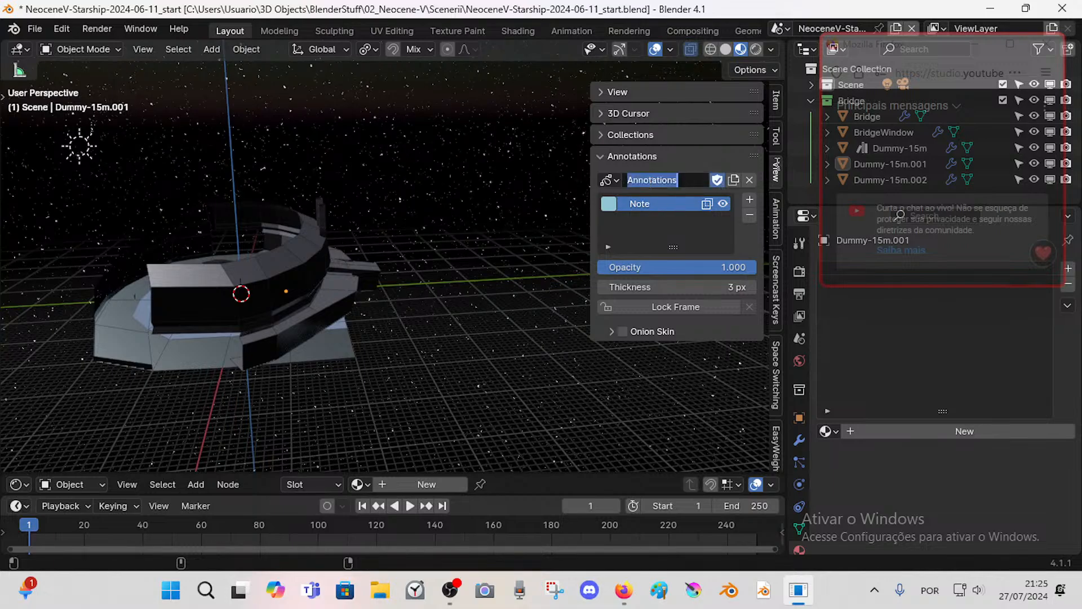
type("S")
key("BackSpace")
type("Blue")
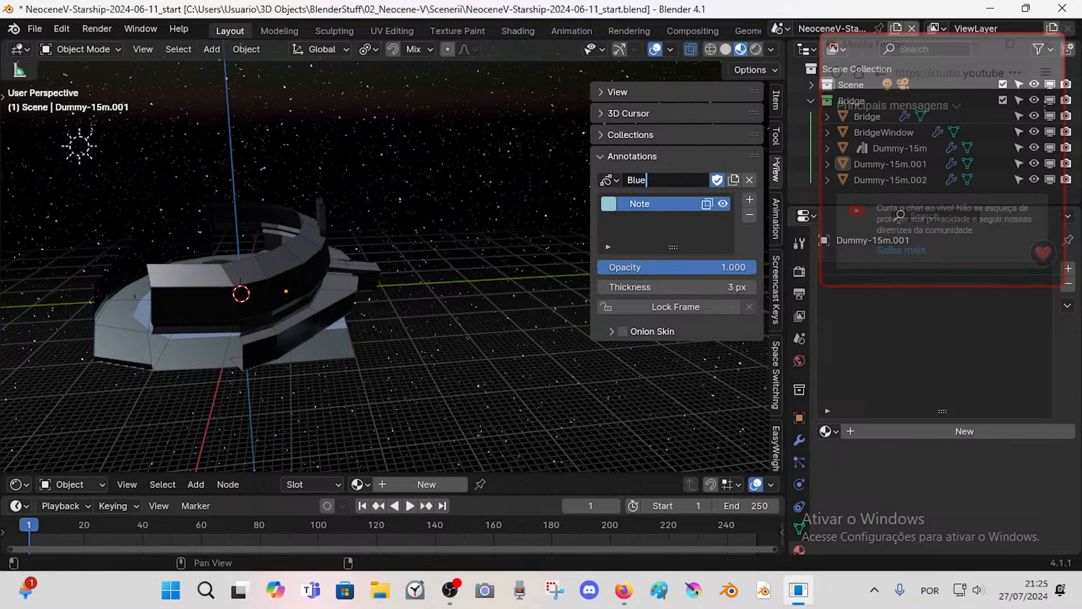
type("Print")
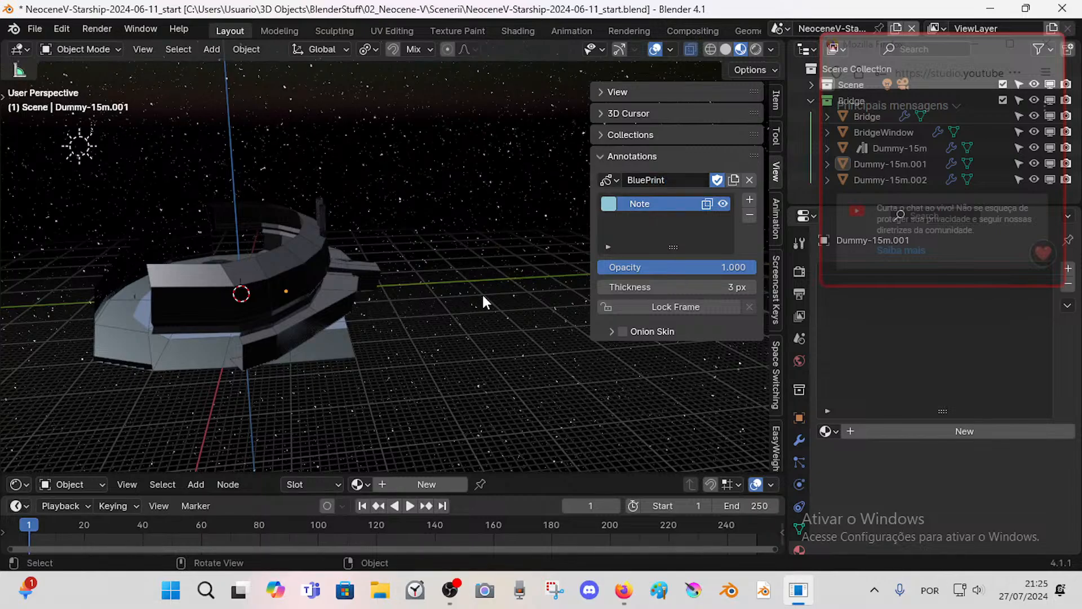
type("n")
- Examine the bridge exterior in perspective and in the right and front orthographic views
key("shift+grave")
key("w")
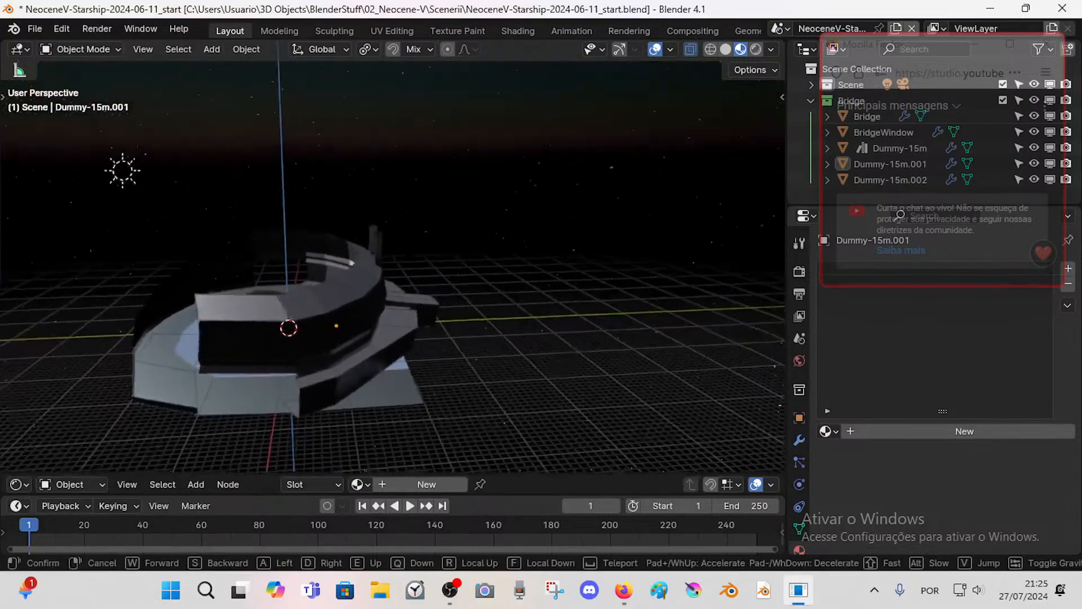
key("s")
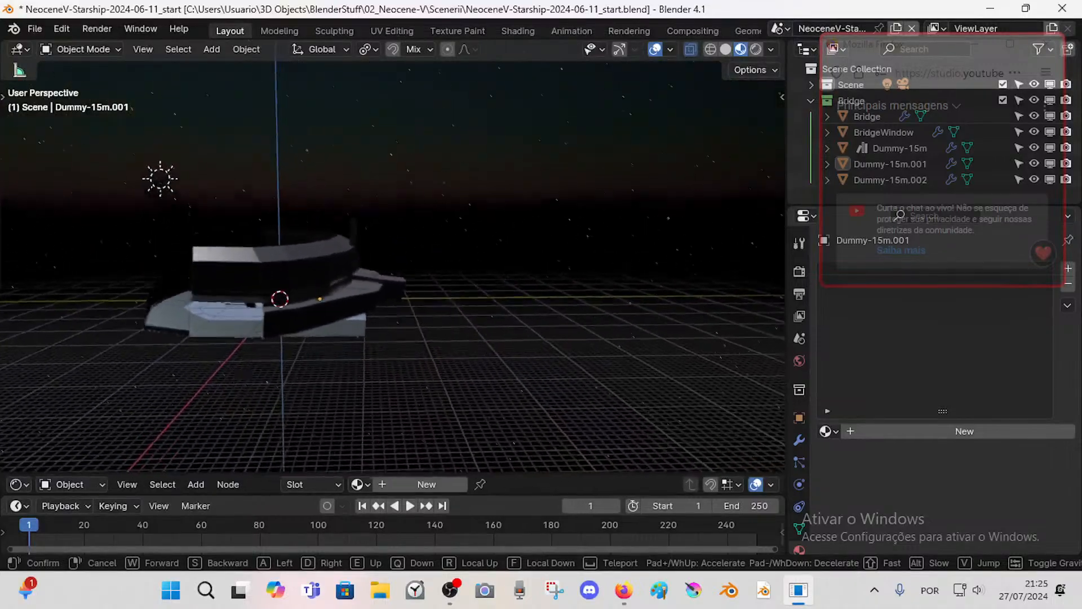
left_click(558, 335)
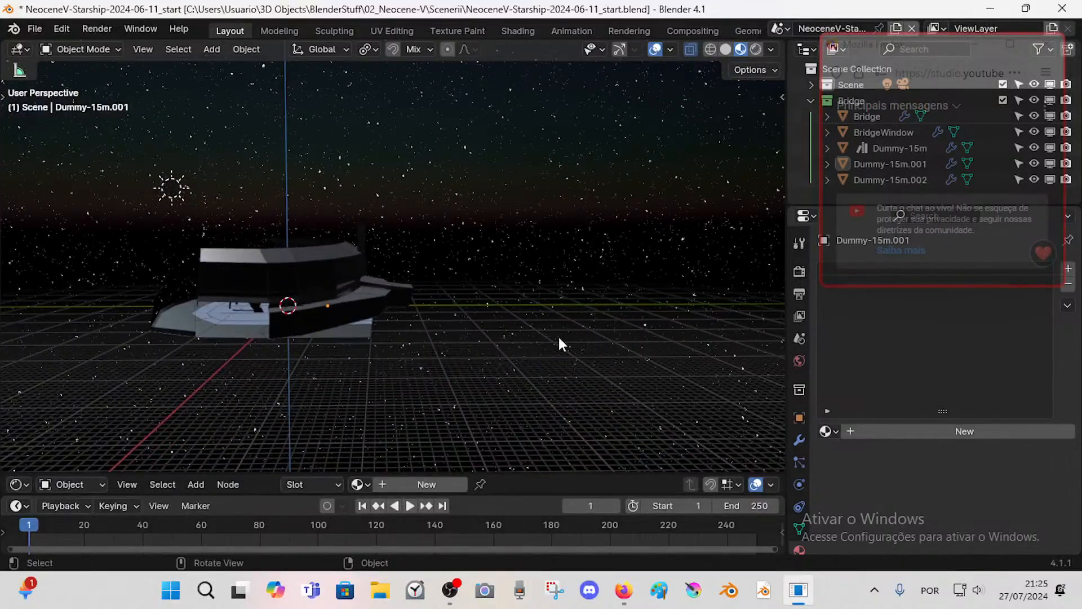
key("KP_3")
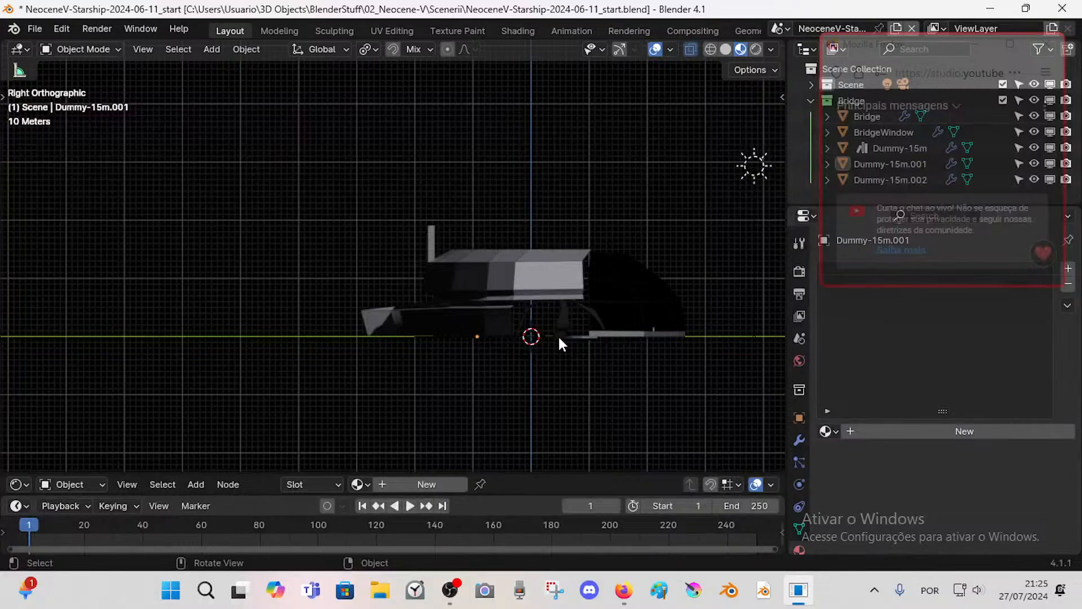
key("KP_1")
scroll(555, 296, "down", 3)
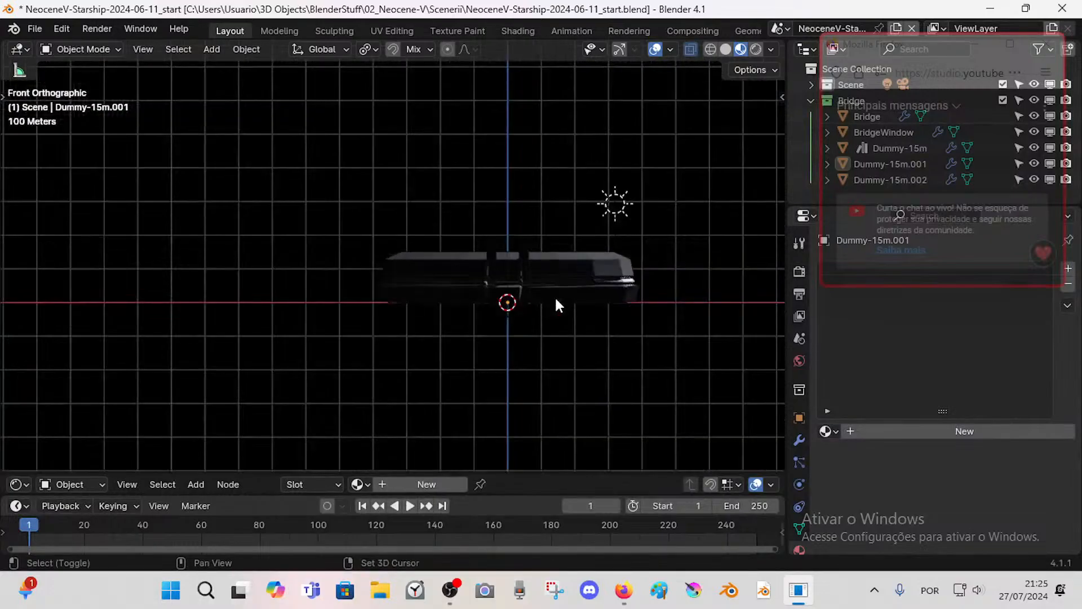
middle_click_drag(554, 295, 338, 377)
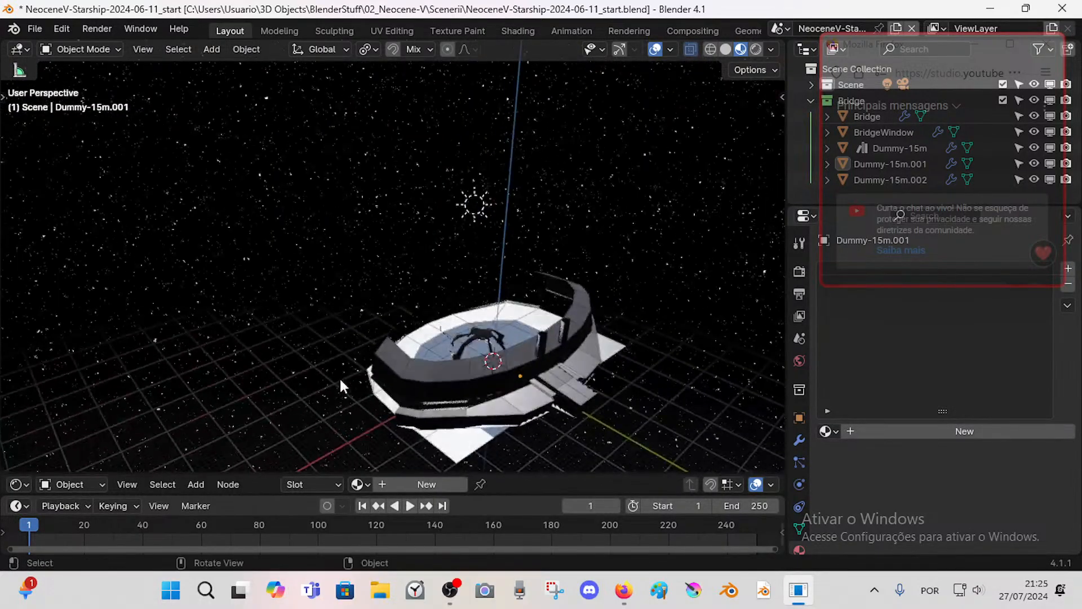
key("KP_3")
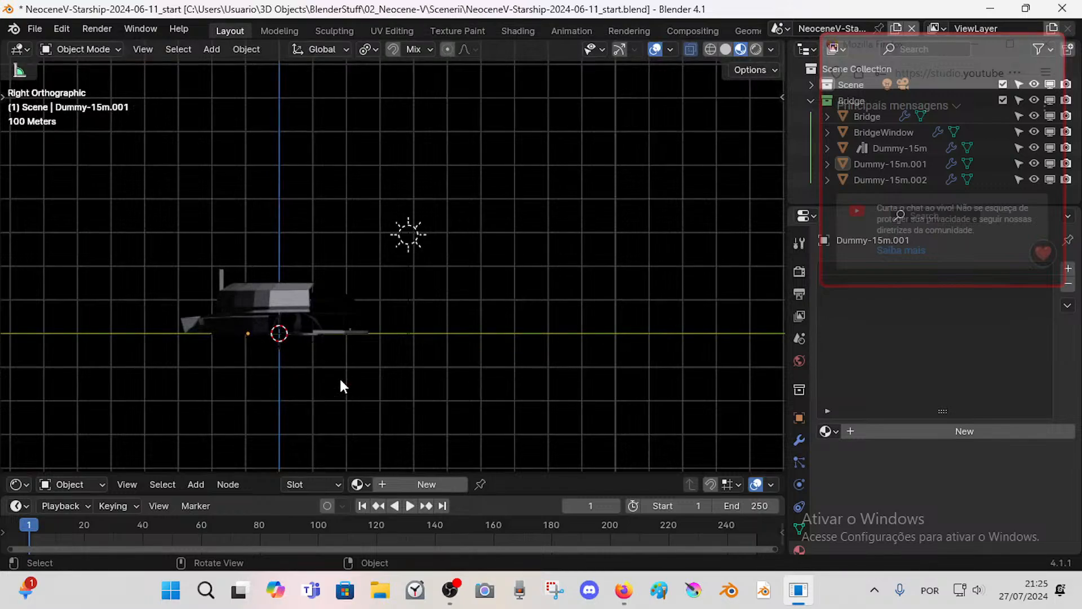
middle_click_drag(340, 377, 600, 241)
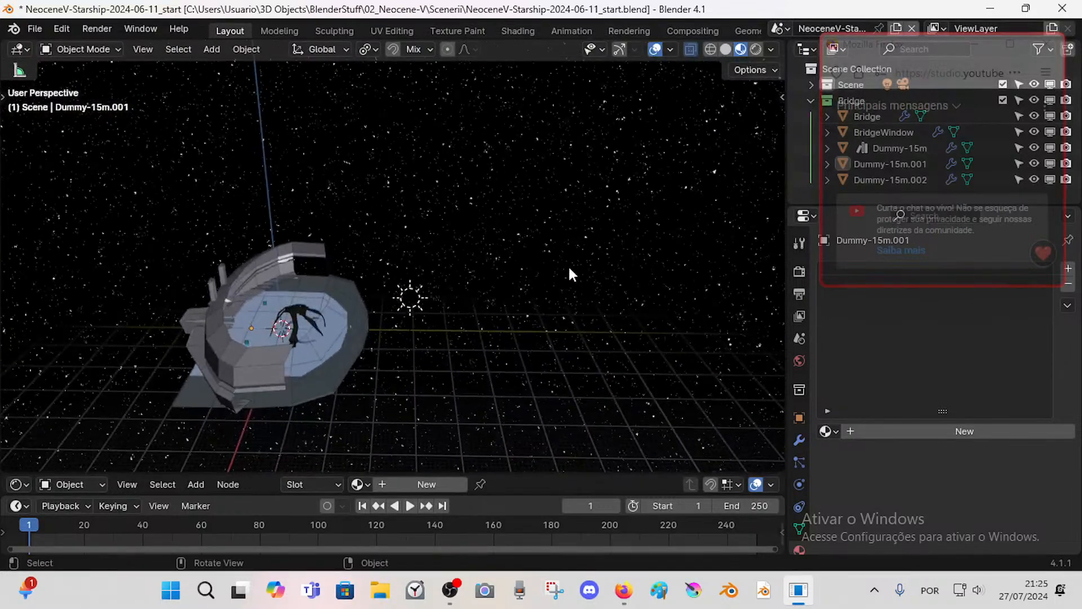
- Select all scene objects, including the bridge parts and dummies, and rotate them 180 degrees around the global Z axis
key("KP_3")
middle_click_drag(570, 275, 536, 358)
left_click(363, 320)
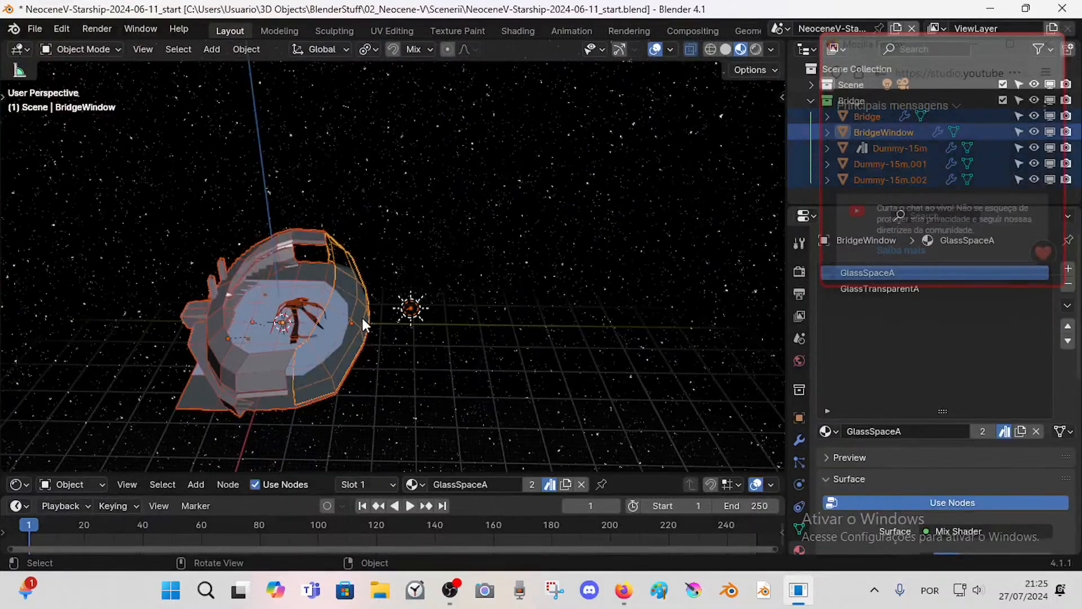
middle_click_drag(363, 318, 416, 320)
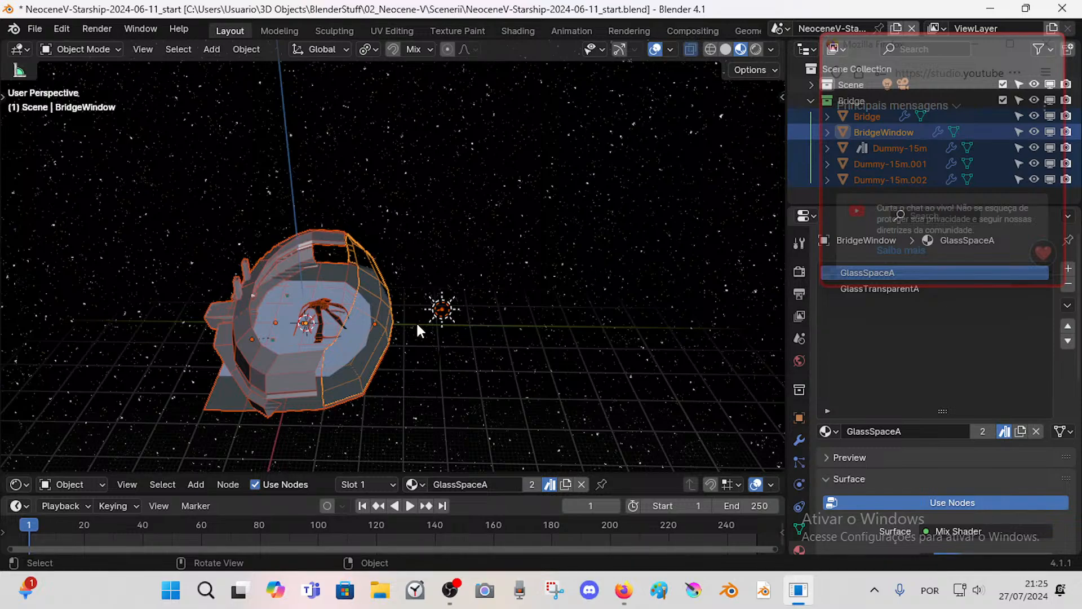
type("rz")
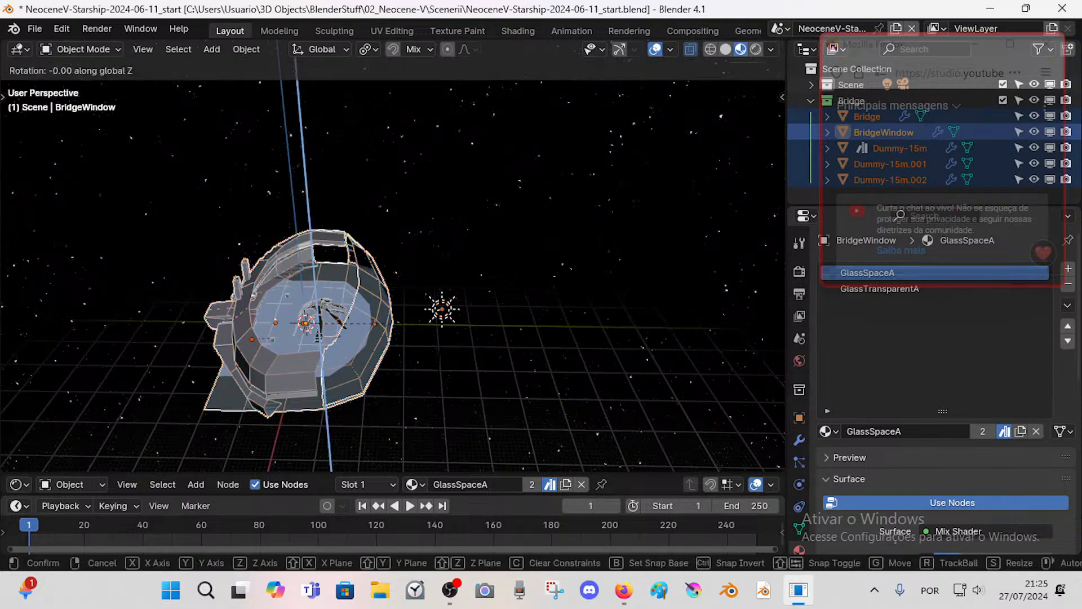
type("180")
key("Return")
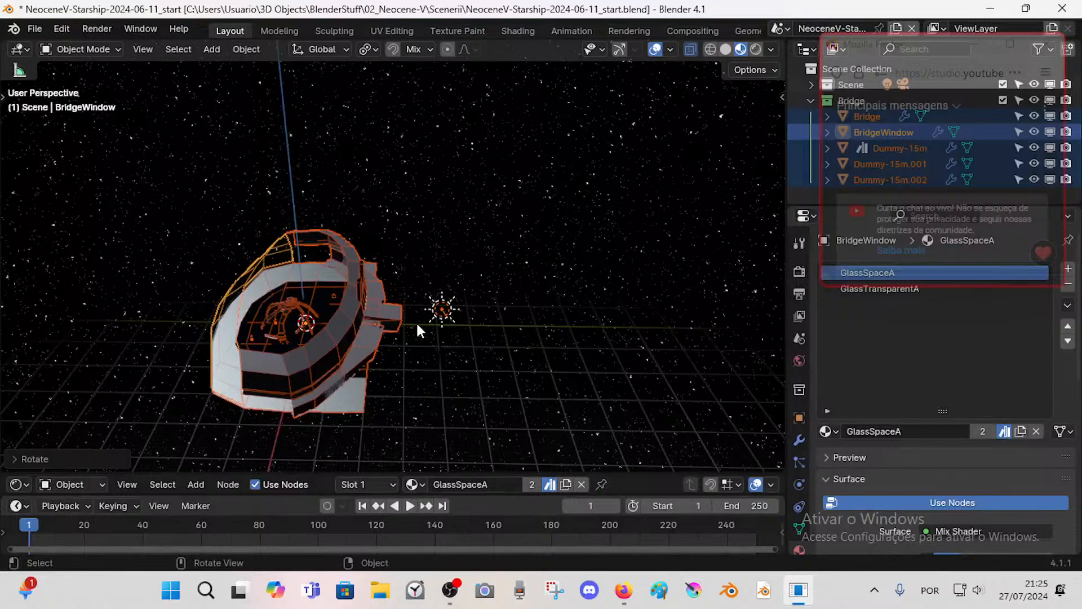
- Try to apply the rotation to all selected objects, then clear the selection
middle_click_drag(326, 352, 348, 343)
key("ctrl+a")
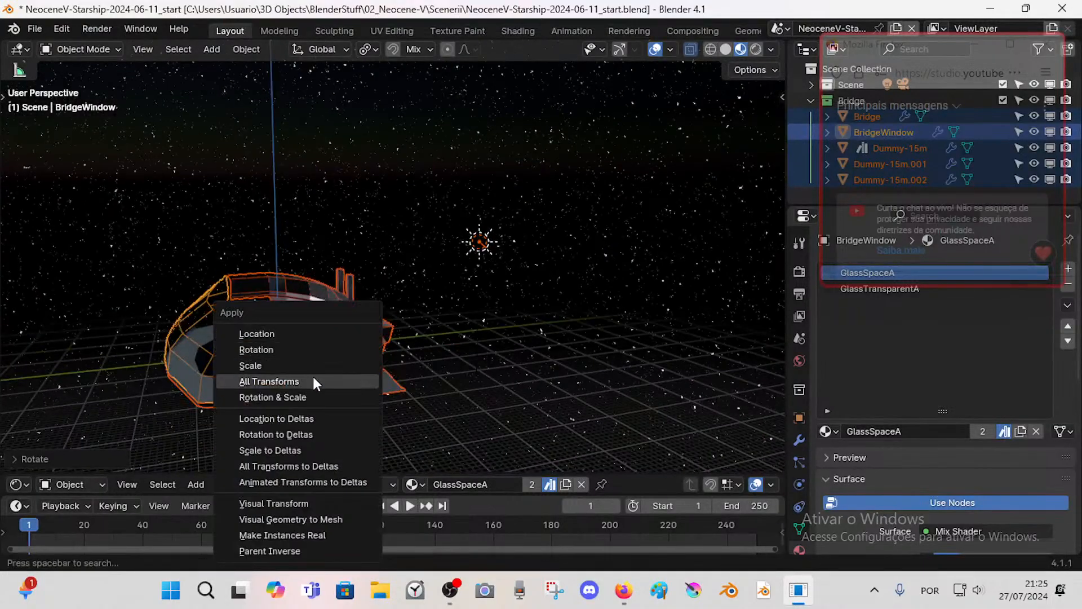
left_click(287, 349)
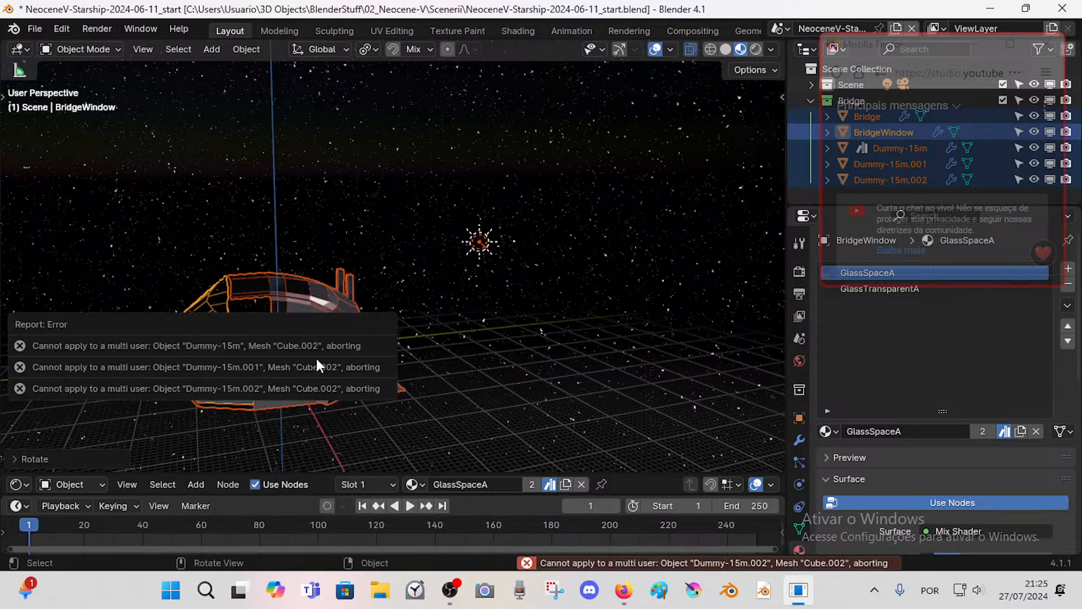
left_click(463, 357)
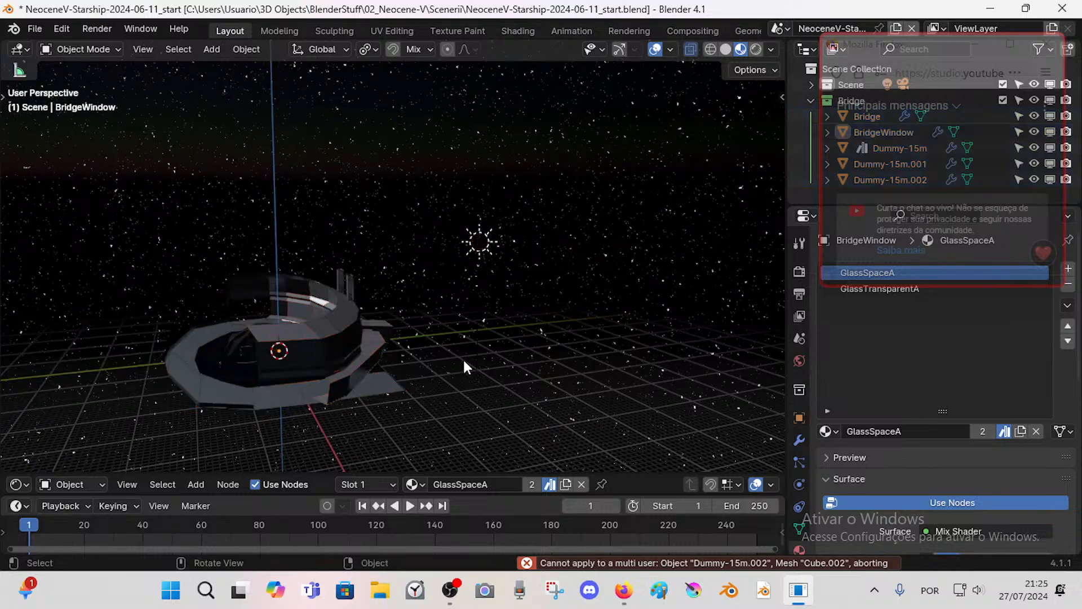
- Inspect the rotated bridge, select the Bridge object and turn off its Mirror modifier in the viewport
middle_click_drag(462, 358, 472, 396)
key("shift+grave")
key("w")
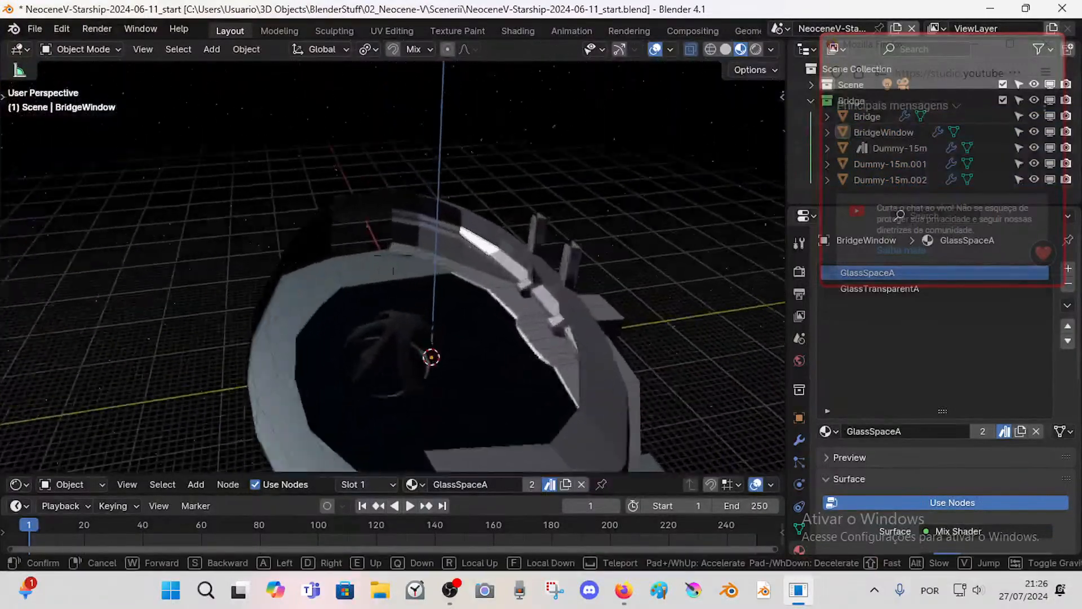
key("s")
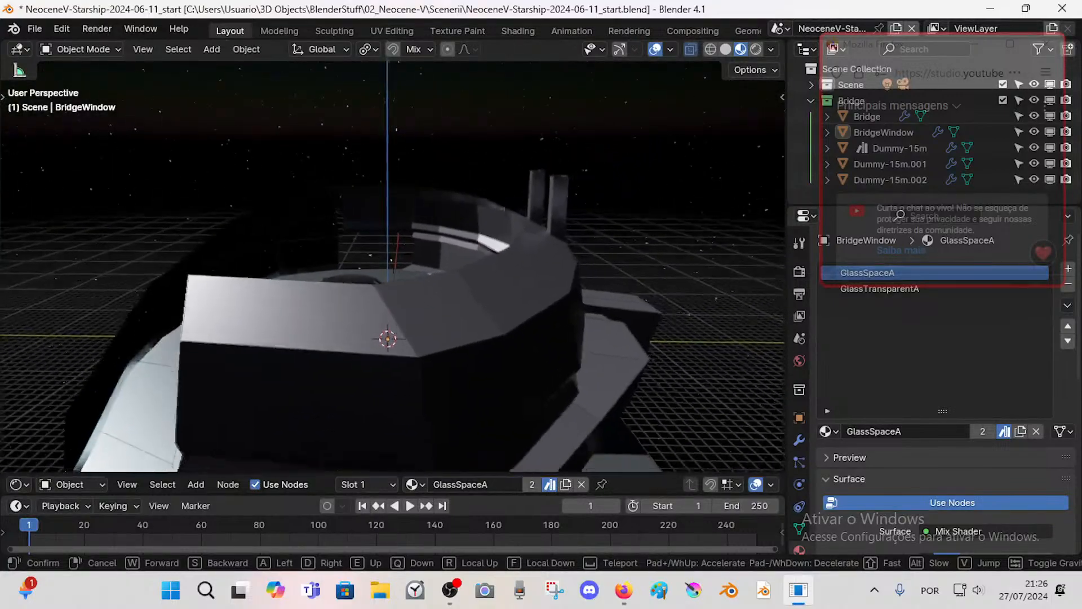
left_click(392, 265)
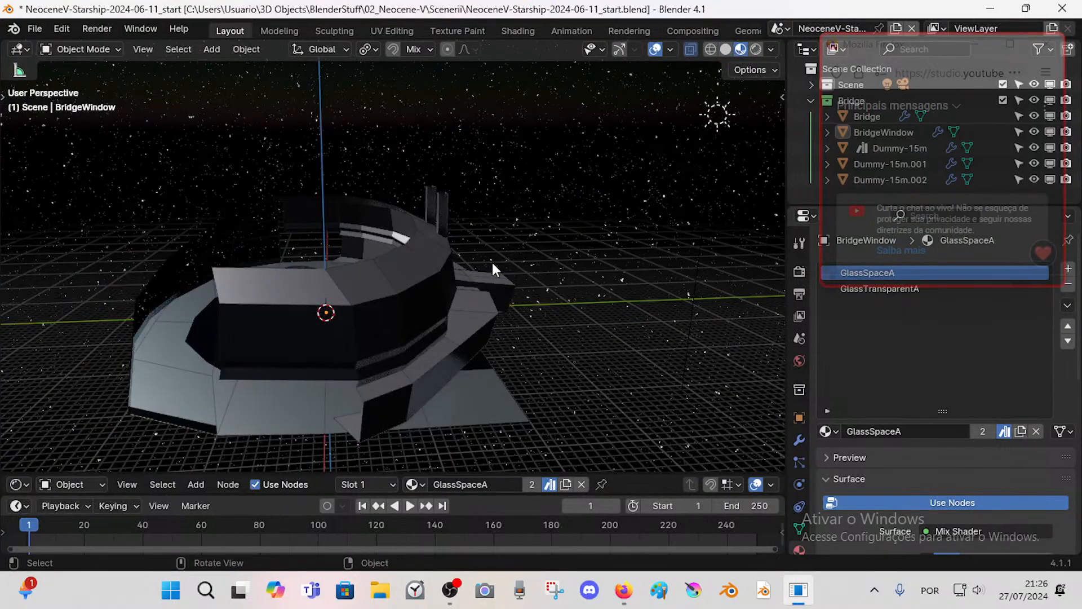
left_click(409, 300)
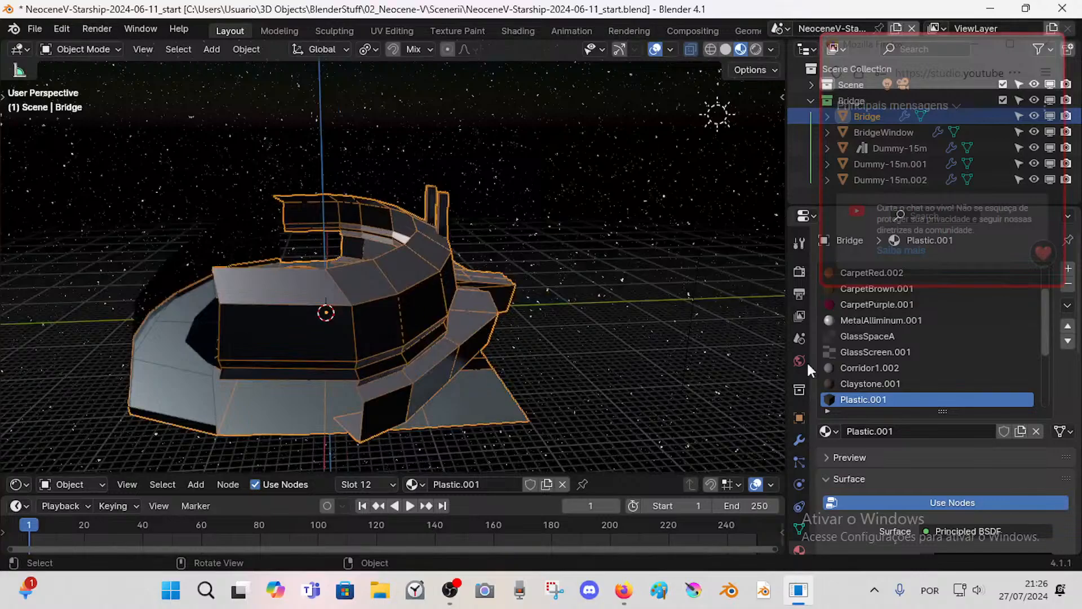
left_click(799, 441)
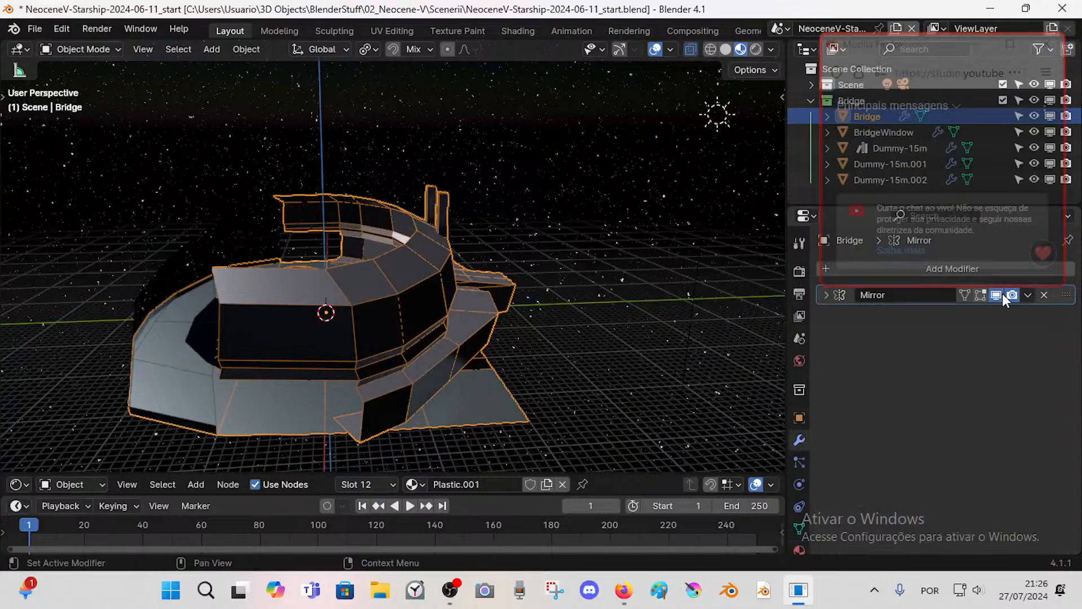
left_click(1001, 294)
- Inspect the unmirrored half of the Bridge and turn its Mirror modifier's viewport display back on
key("shift+grave")
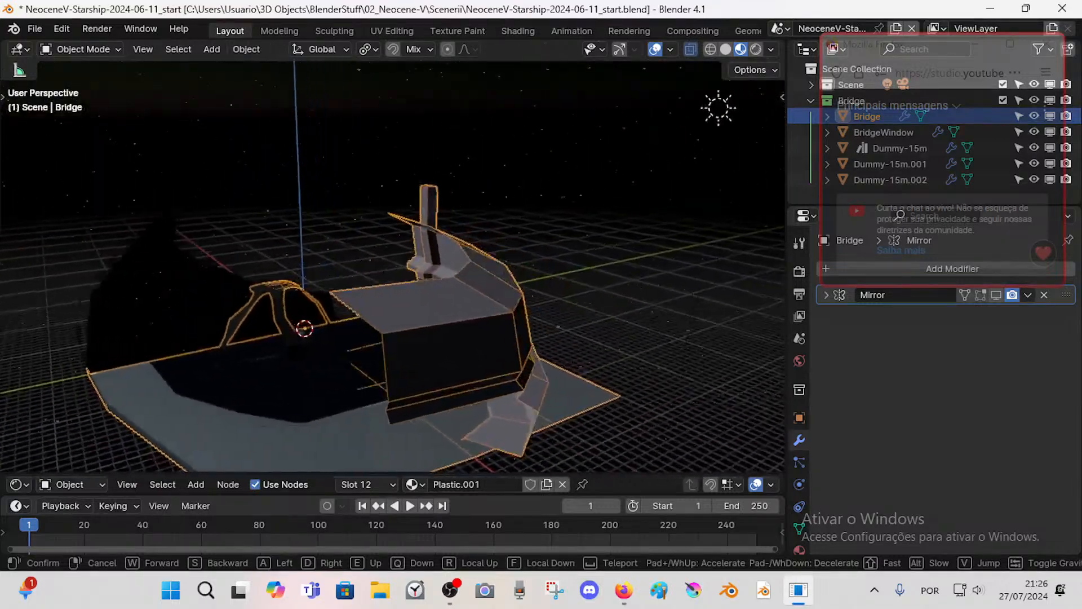
left_click(420, 293)
key("Tab")
key("Tab")
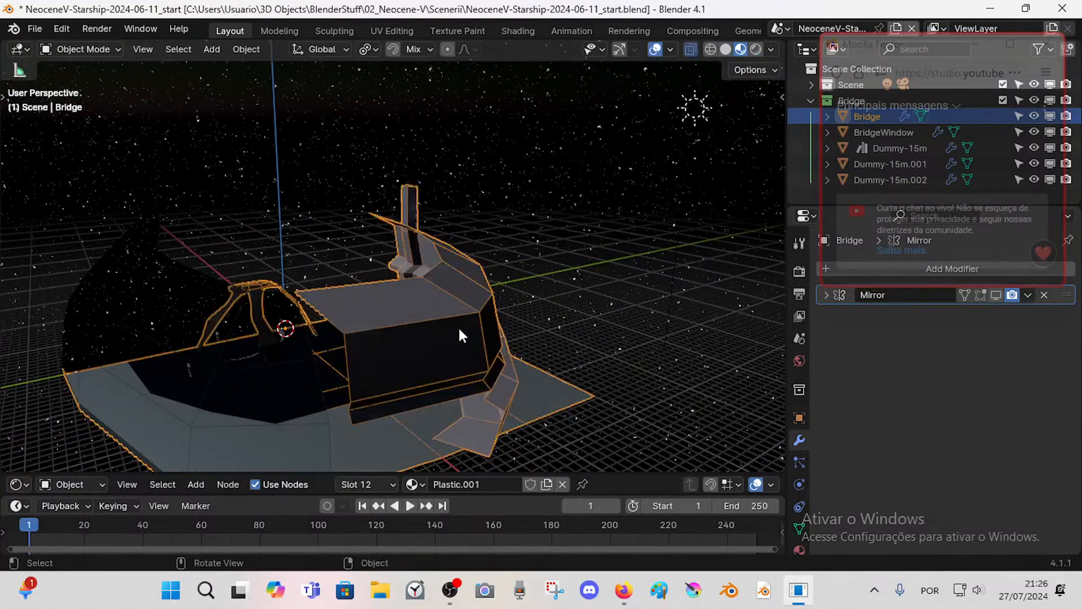
key("h")
middle_click_drag(541, 350, 482, 356)
key("alt+h")
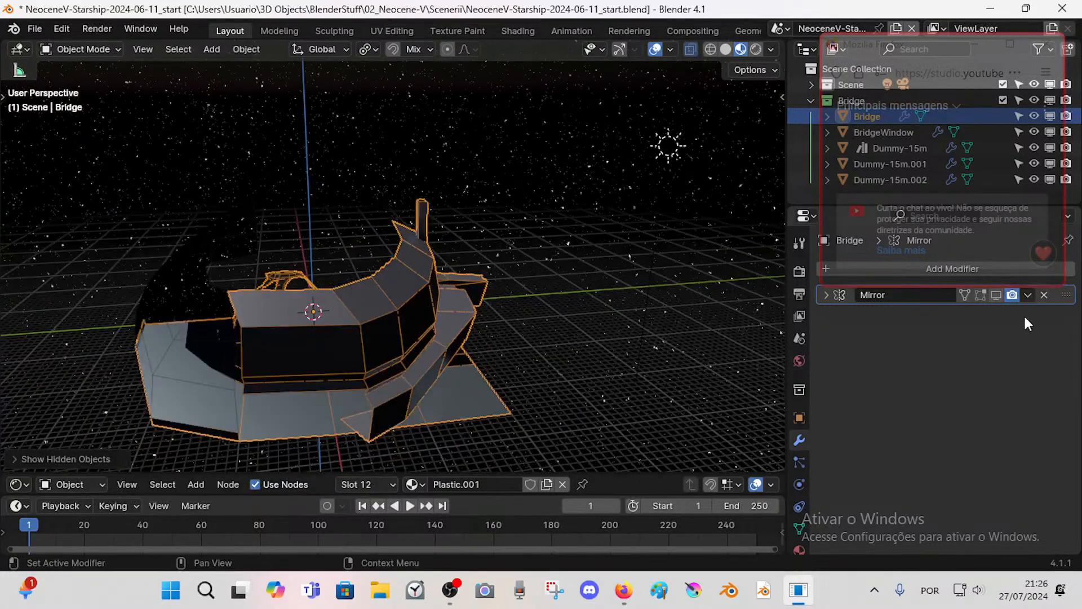
left_click(997, 294)
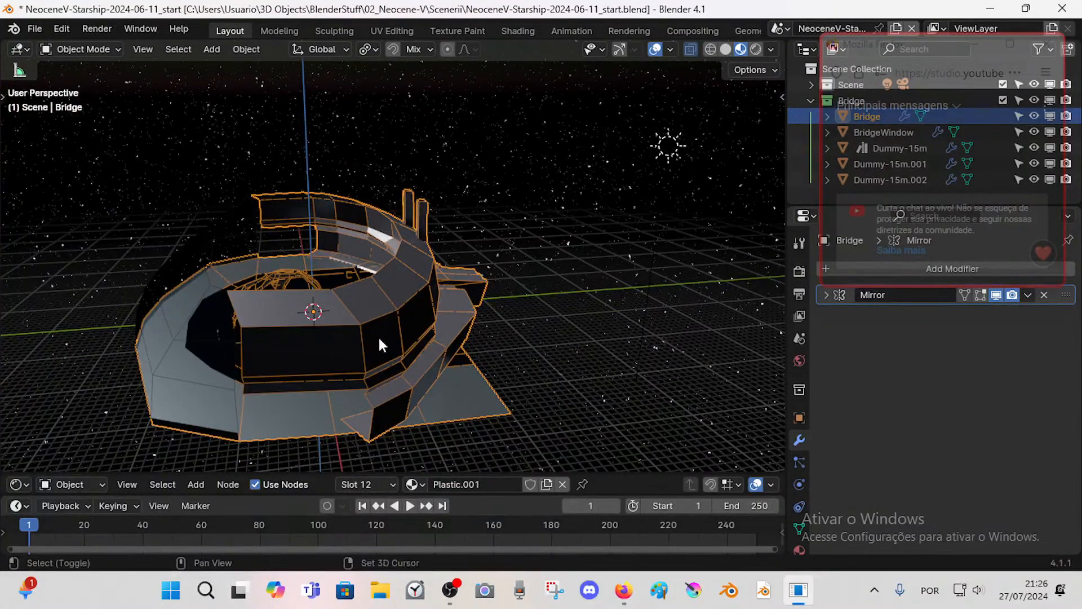
- Examine the bridge's side profile in right orthographic and perspective views, closing in on the end of the lower hull
middle_click_drag(377, 336, 379, 337)
key("KP_3")
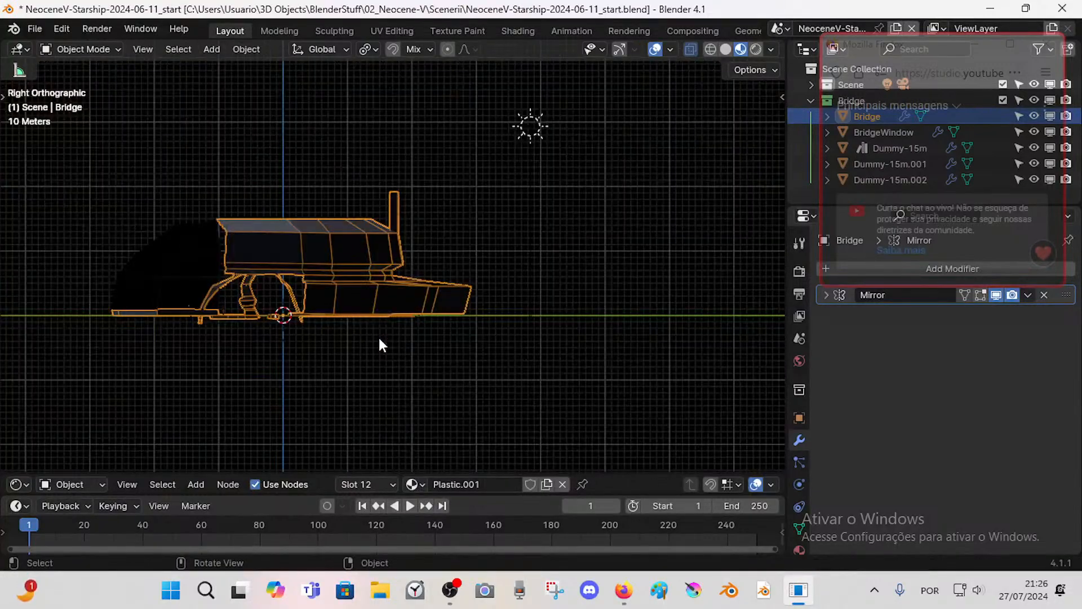
key("KP_5")
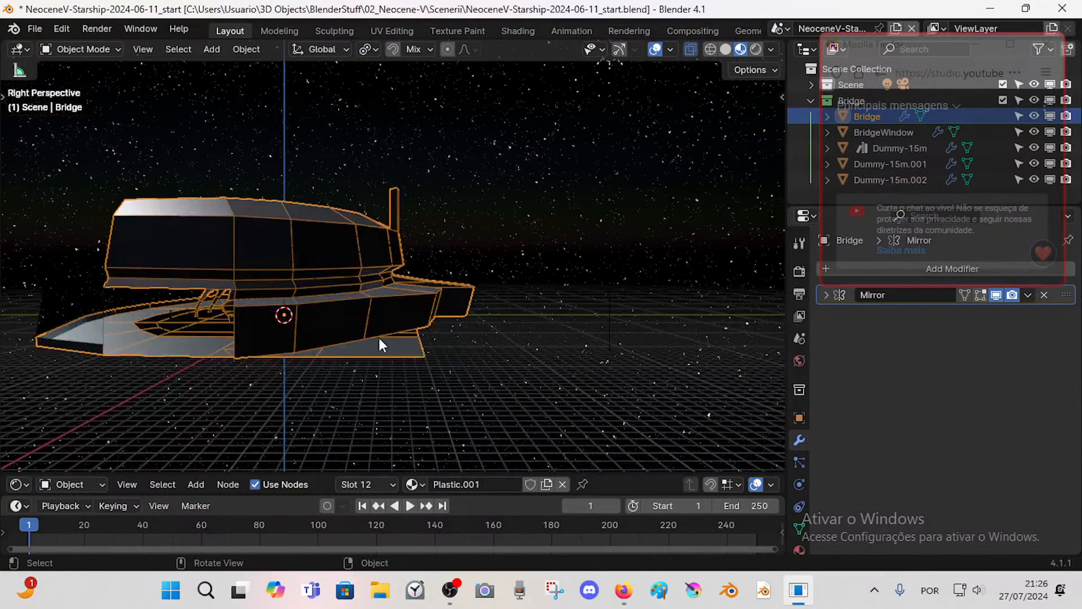
key("KP_5")
left_click(377, 338)
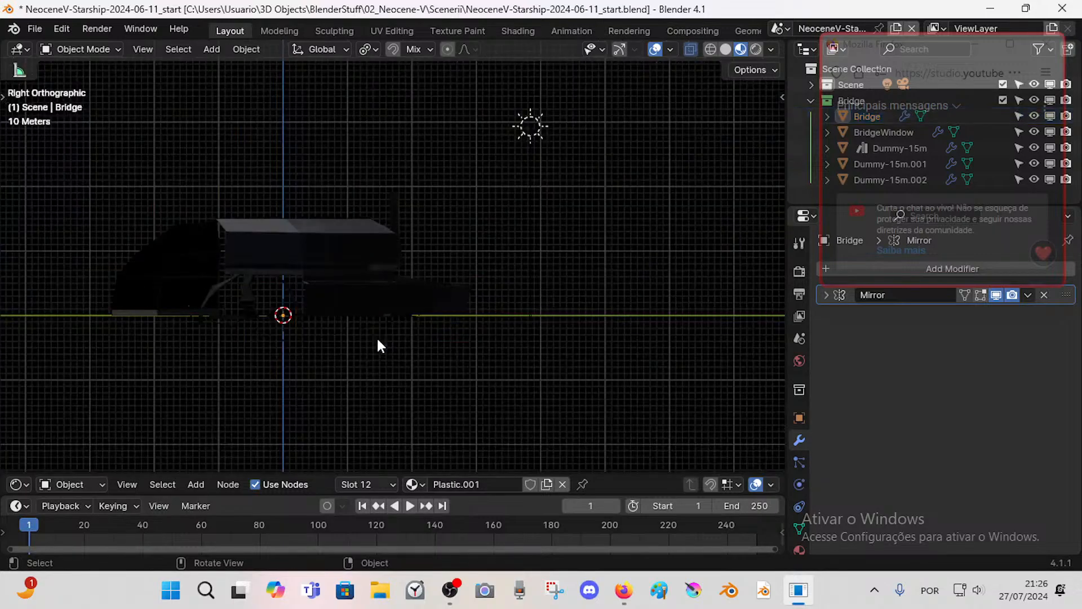
scroll(377, 339, "down", 2)
middle_click_drag(488, 316, 465, 353, "shift")
scroll(466, 353, "up", 1)
scroll(466, 354, "up", 3)
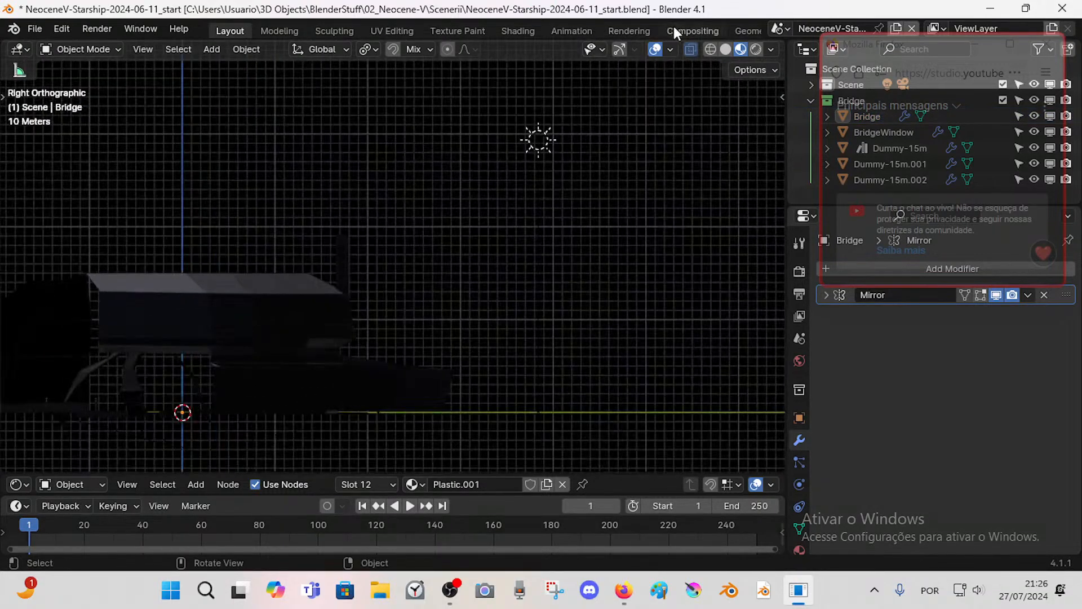
left_click(672, 49)
scroll(472, 359, "up", 6)
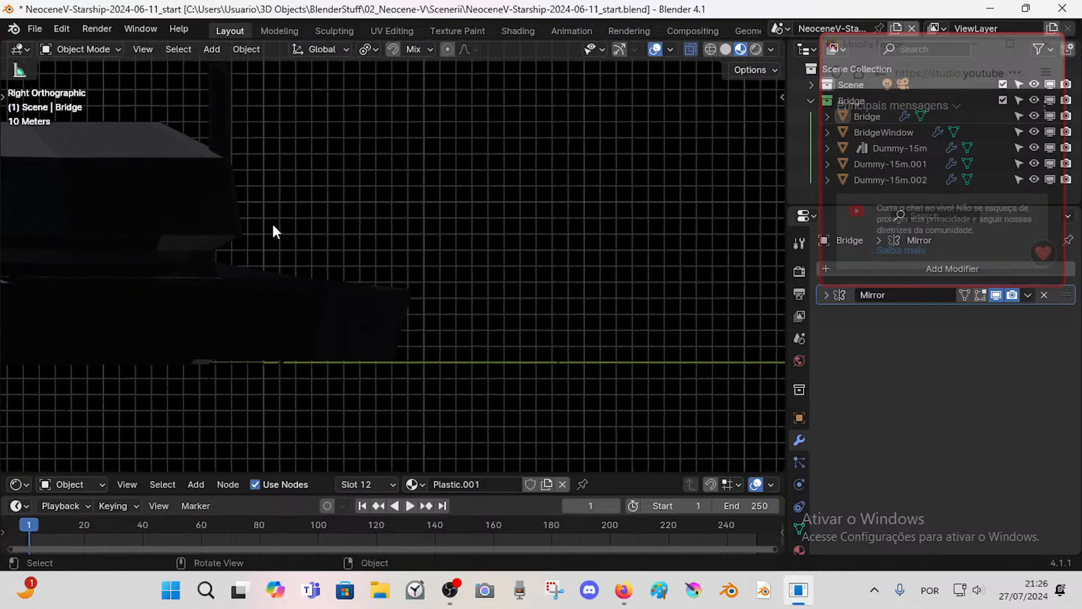
- Show the viewport's tools and turn on its gizmos so that Measure rulers can be drawn
key("t")
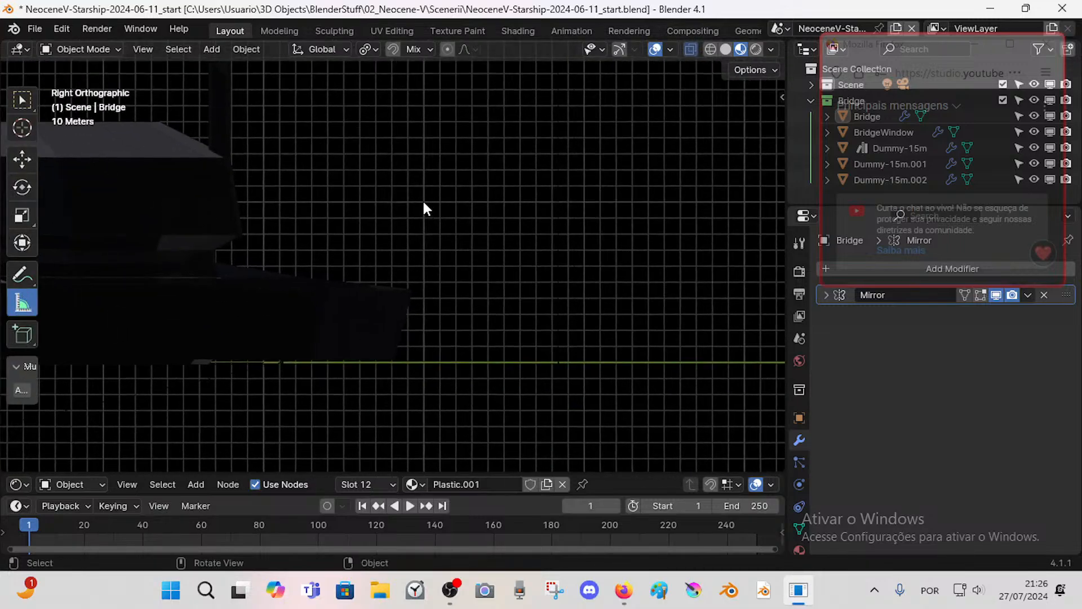
left_click_drag(424, 209, 429, 299)
scroll(448, 344, "up", 5)
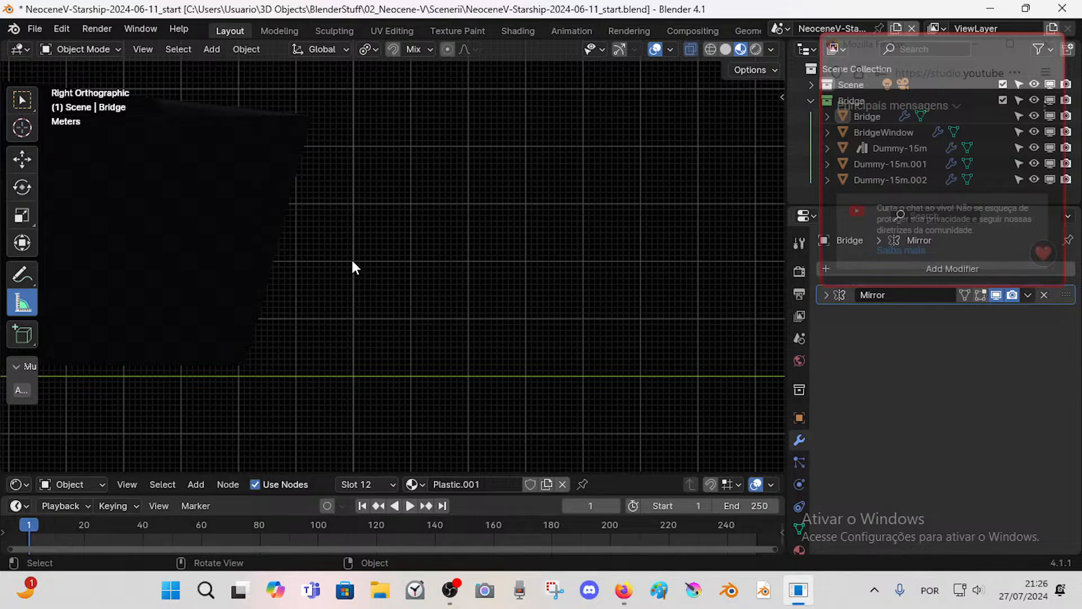
left_click_drag(353, 266, 353, 347)
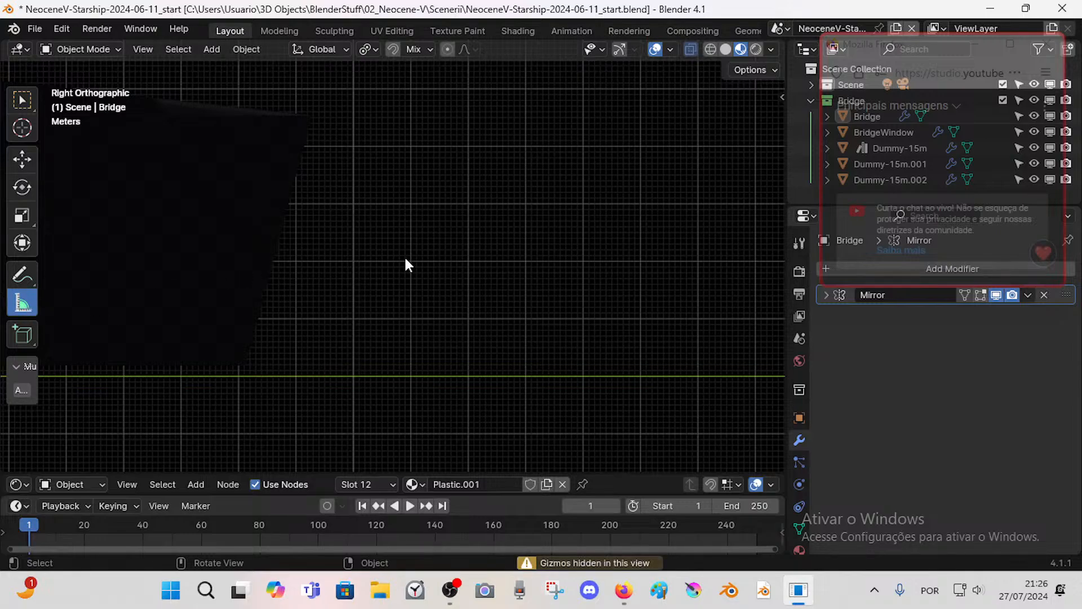
scroll(366, 289, "down", 2)
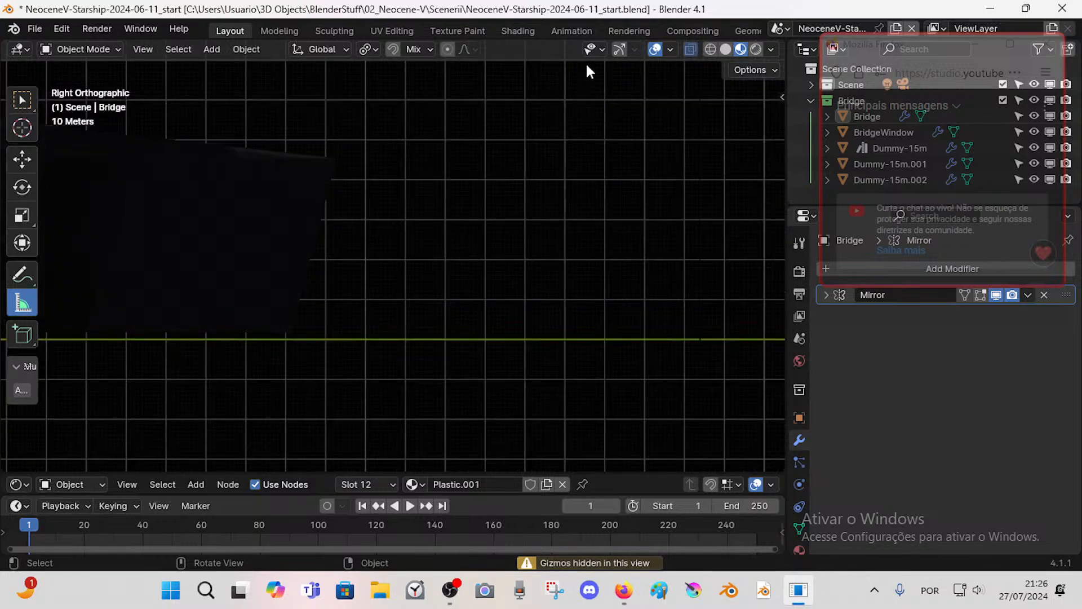
left_click(620, 49)
- Draw a vertical ruler about 34 m long beside the end of the lower hull and delete it
left_click_drag(408, 201, 411, 336)
scroll(448, 291, "up", 3)
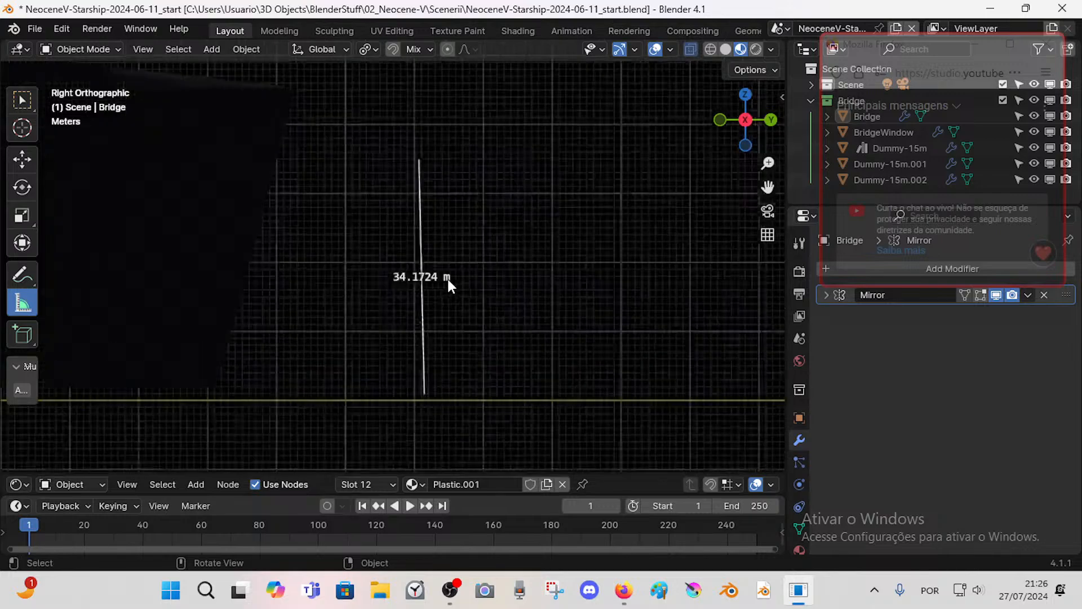
key("ctrl+z")
middle_click_drag(430, 305, 431, 257, "shift")
key("ctrl+z")
scroll(456, 291, "up", 2)
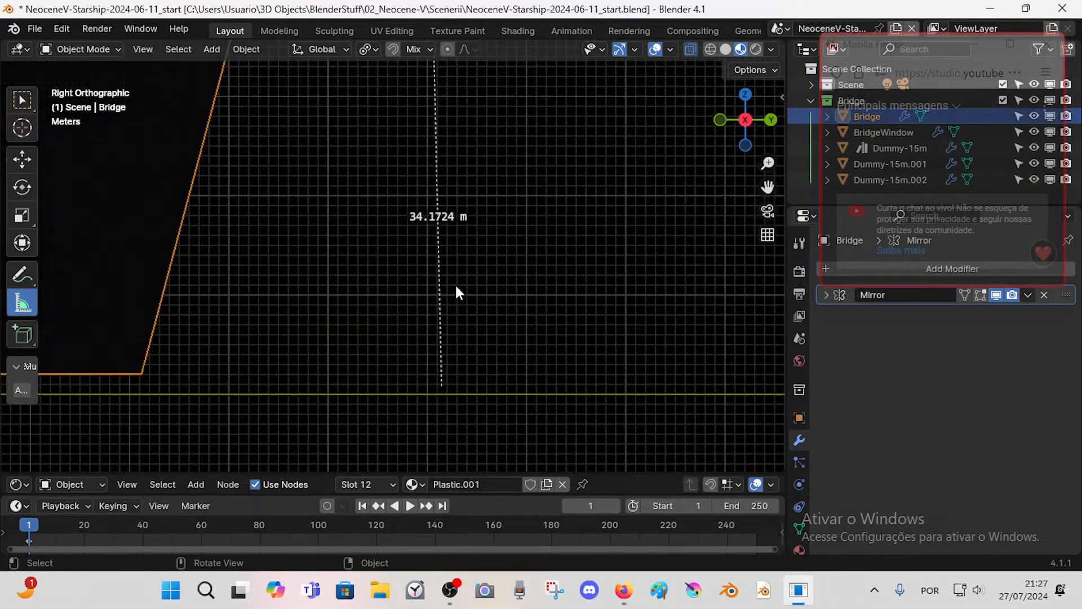
key("Delete")
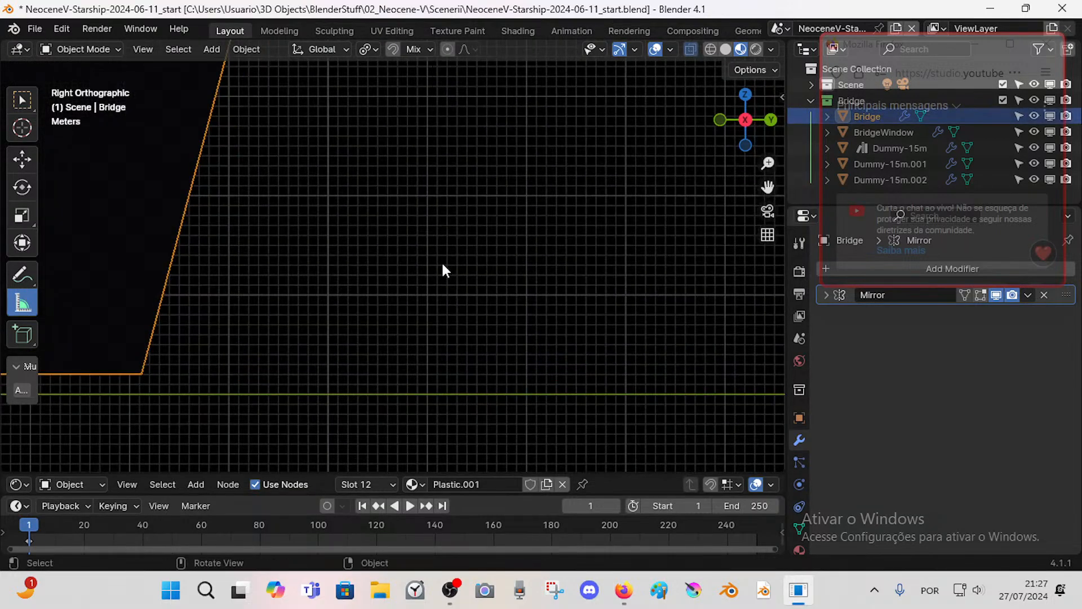
- Draw a shorter vertical ruler down to the green axis line beside the hull and delete it
left_click_drag(427, 293, 427, 392)
scroll(452, 361, "up", 3)
middle_click_drag(451, 360, 412, 276, "shift")
key("Delete")
- Draw a vertical ruler about 2 m long standing on the green axis line and delete it
scroll(398, 192, "up", 3)
scroll(412, 276, "up", 2)
middle_click_drag(436, 359, 422, 289, "shift")
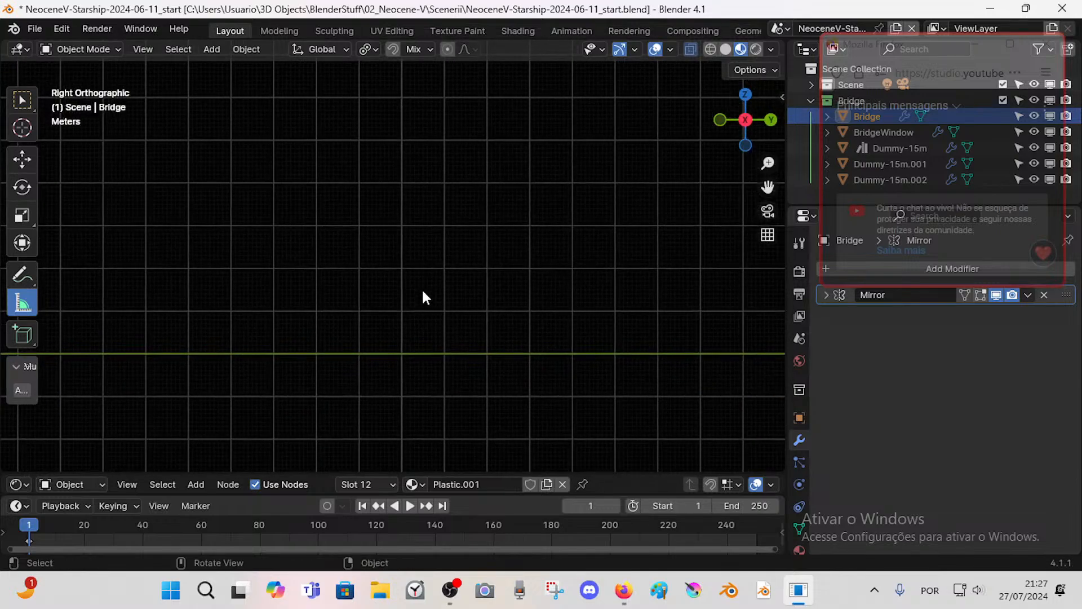
scroll(421, 289, "up", 2)
left_click_drag(406, 274, 405, 394)
scroll(428, 361, "up", 2)
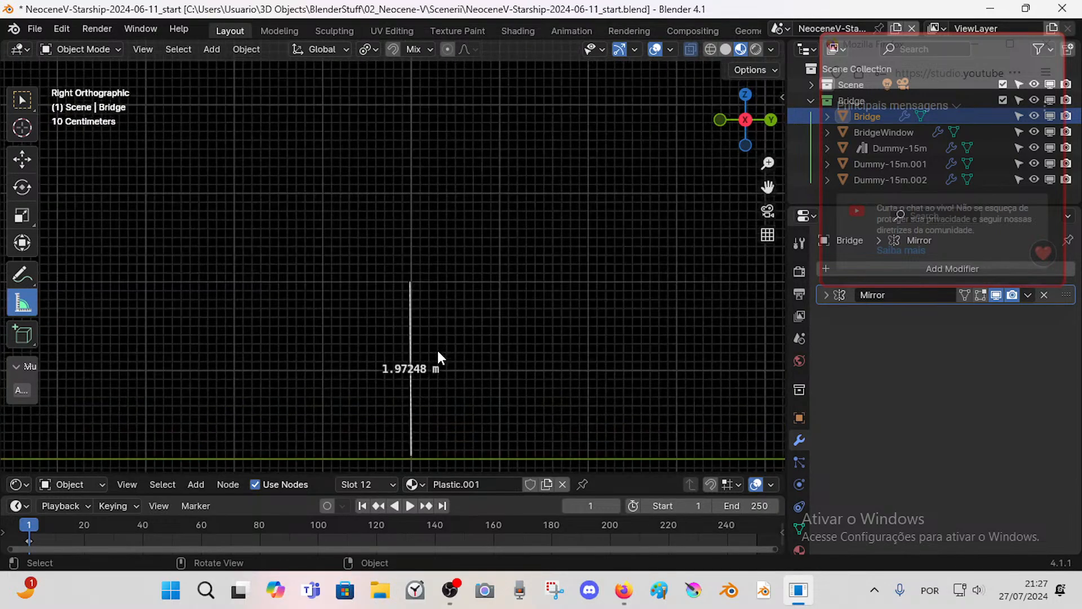
middle_click_drag(441, 321, 437, 274, "shift")
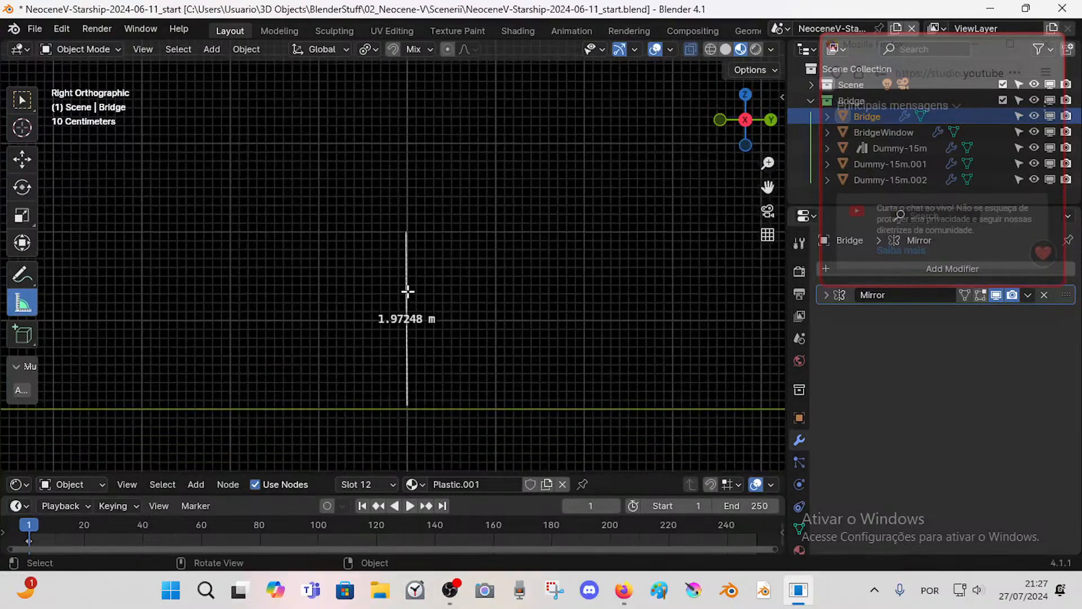
key("x")
- Redraw the short vertical ruler twice along the same grid line, deleting each attempt
left_click_drag(405, 274, 404, 408)
key("x")
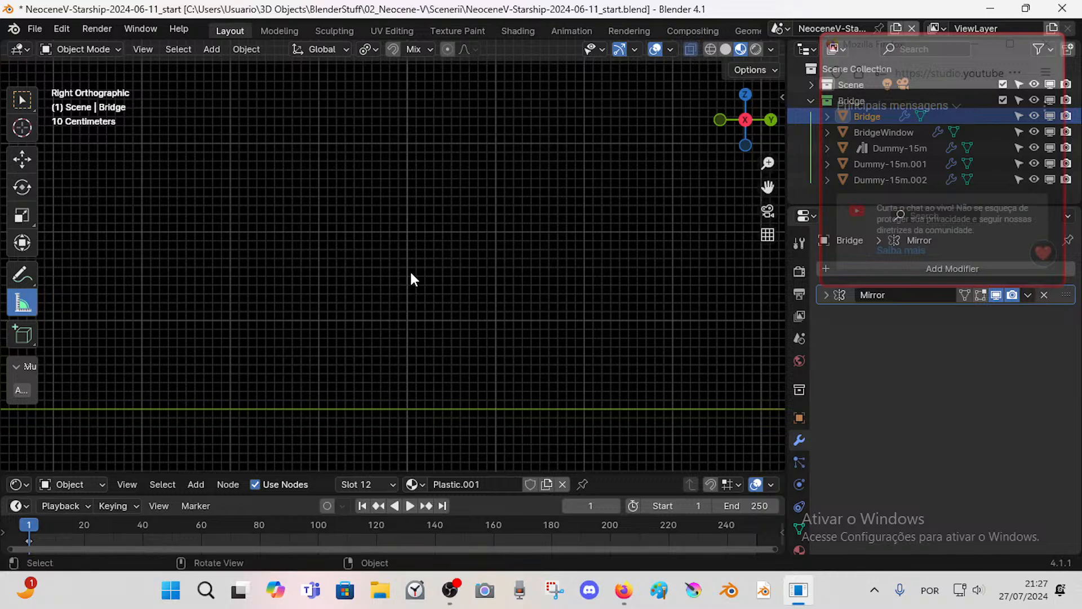
left_click_drag(406, 241, 404, 405)
key("x")
- Draw a vertical ruler about 1 m long across the green axis line near the end of the lower hull
scroll(387, 303, "down", 5)
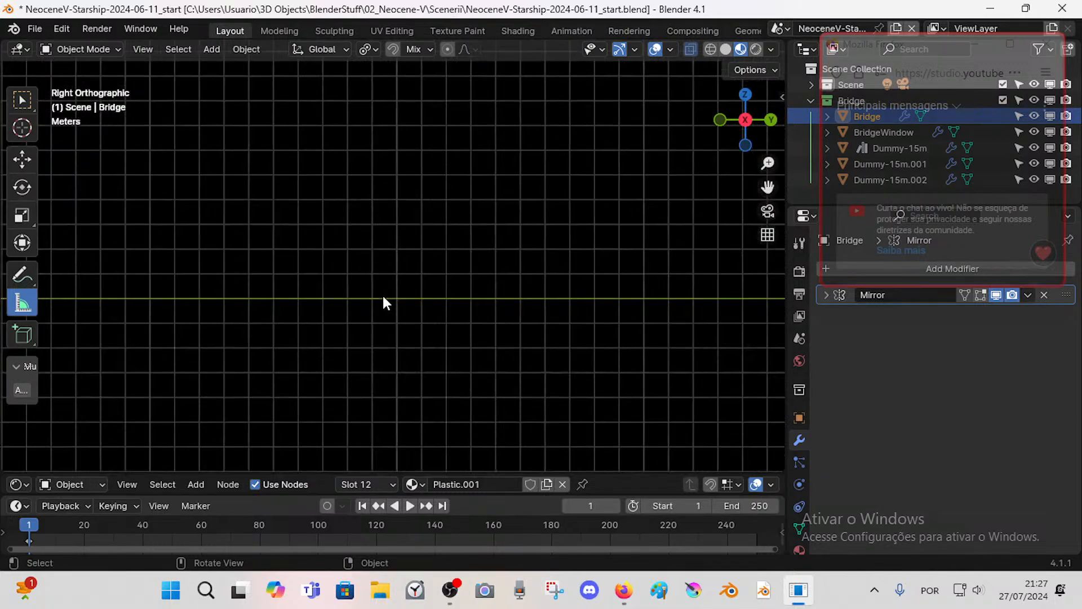
left_click_drag(396, 287, 400, 328)
scroll(434, 274, "down", 5)
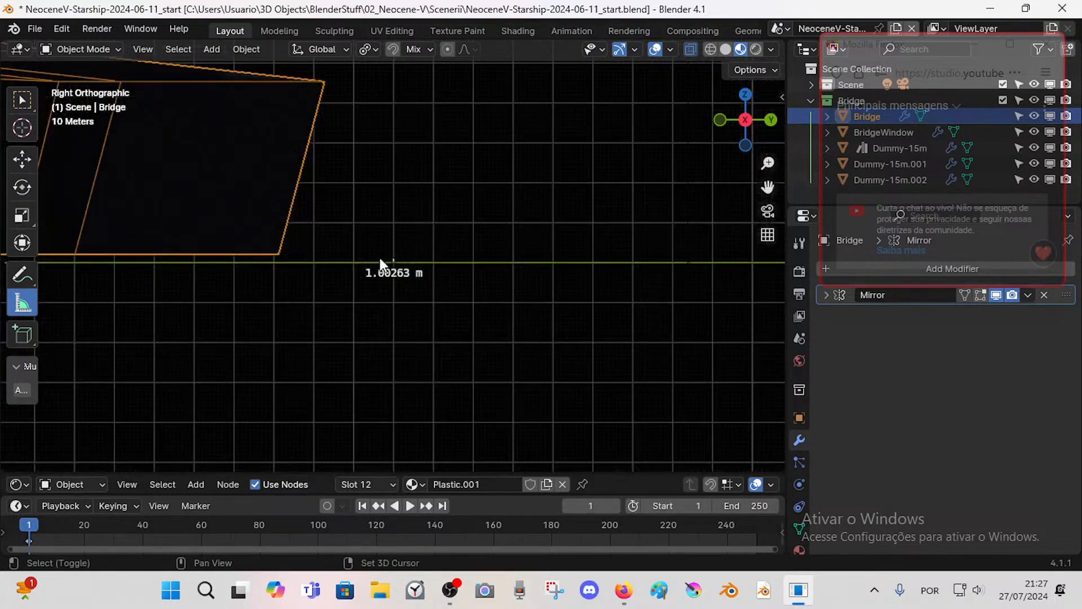
scroll(590, 391, "down", 6)
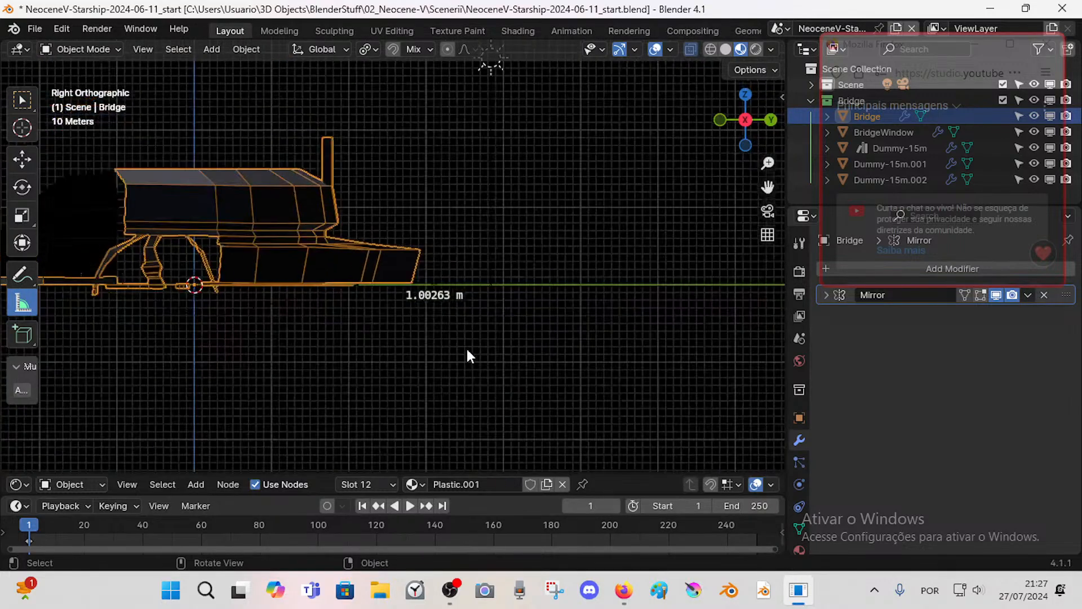
- Examine the 1 m ruler on the green axis line up close and against the whole bridge hull to compare scale
scroll(468, 350, "up", 9)
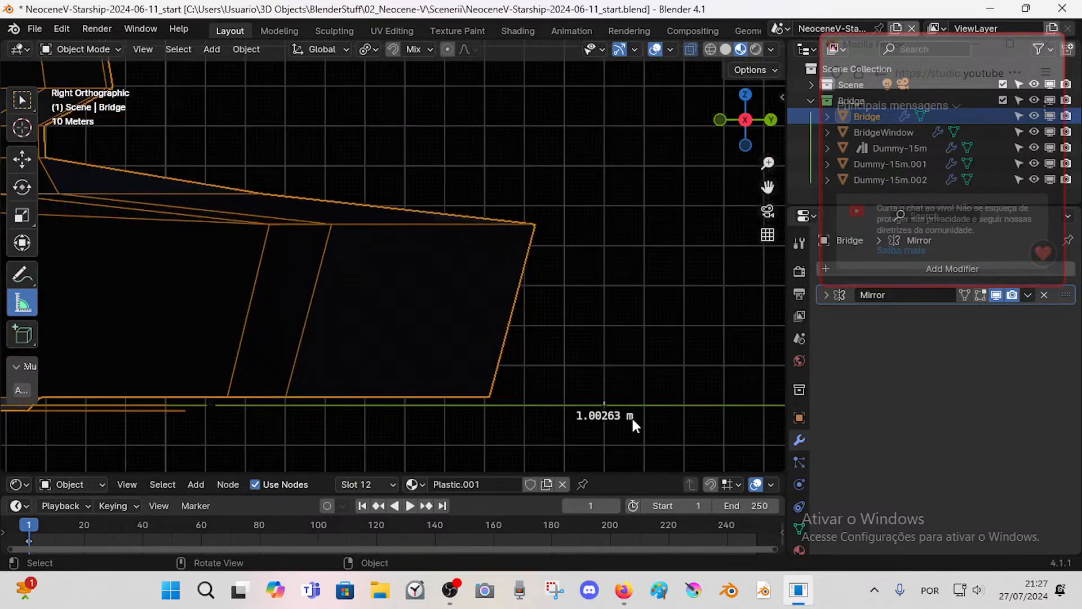
scroll(620, 405, "down", 1)
scroll(496, 322, "up", 5)
scroll(507, 338, "down", 8)
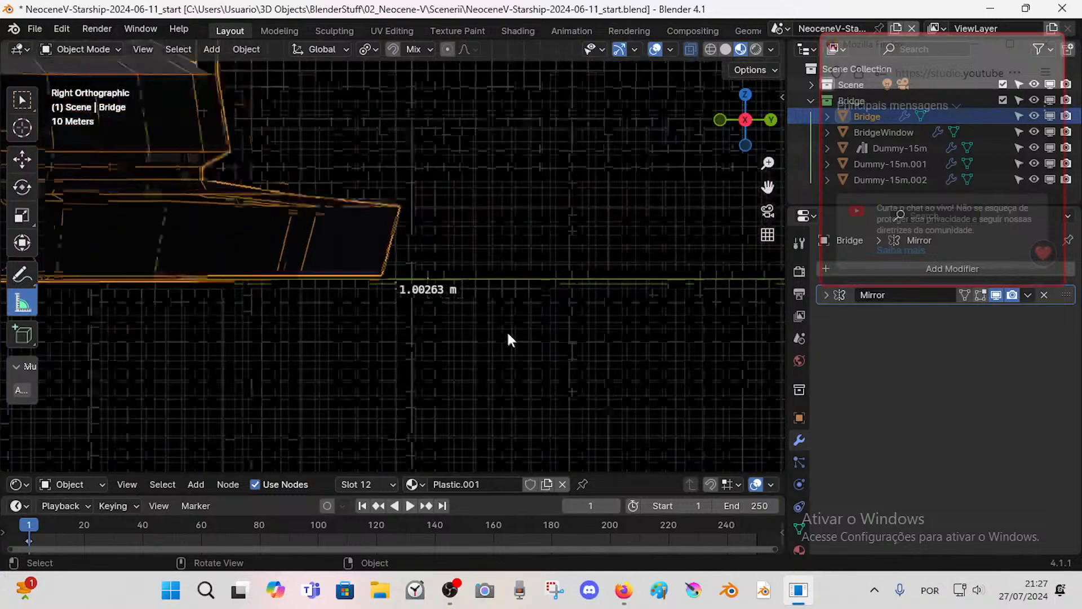
scroll(509, 339, "down", 4)
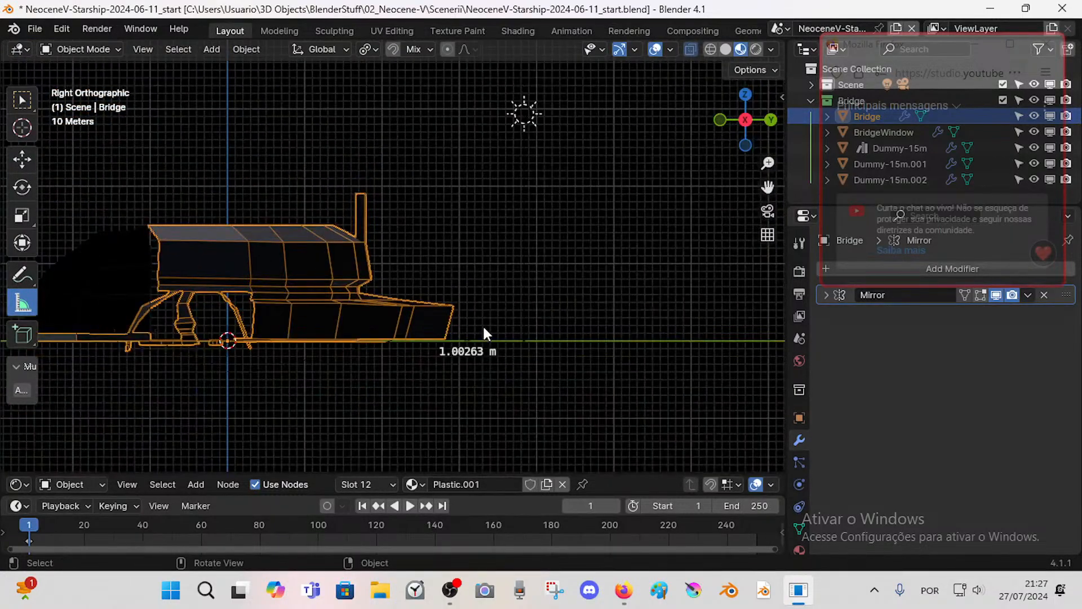
scroll(477, 344, "up", 4)
scroll(538, 435, "up", 2)
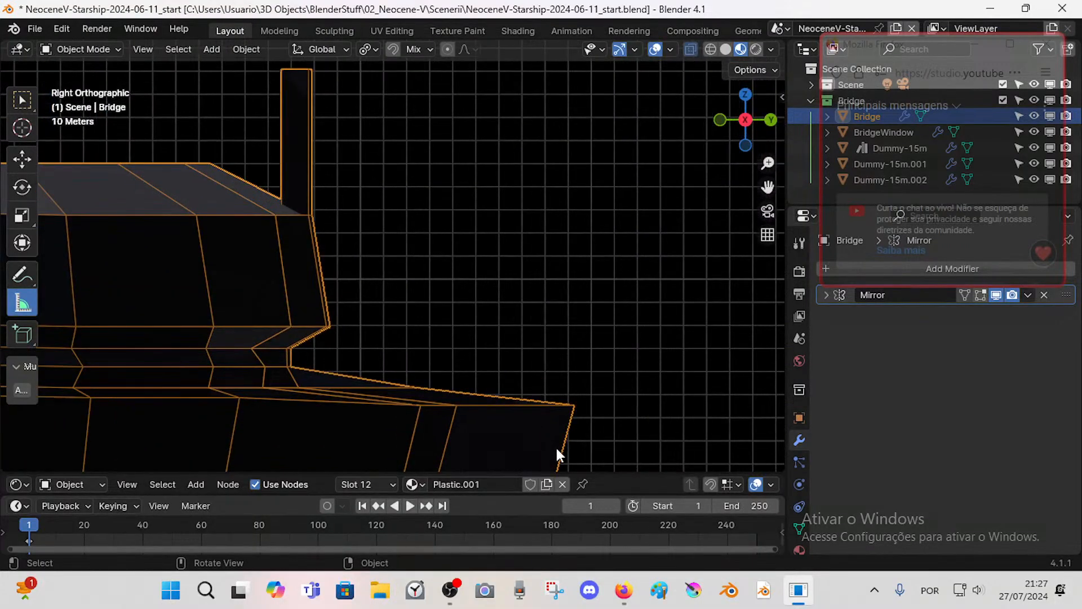
middle_click_drag(558, 447, 454, 229, "shift")
scroll(598, 316, "up", 4)
middle_click_drag(639, 331, 499, 299, "shift")
scroll(501, 300, "up", 6)
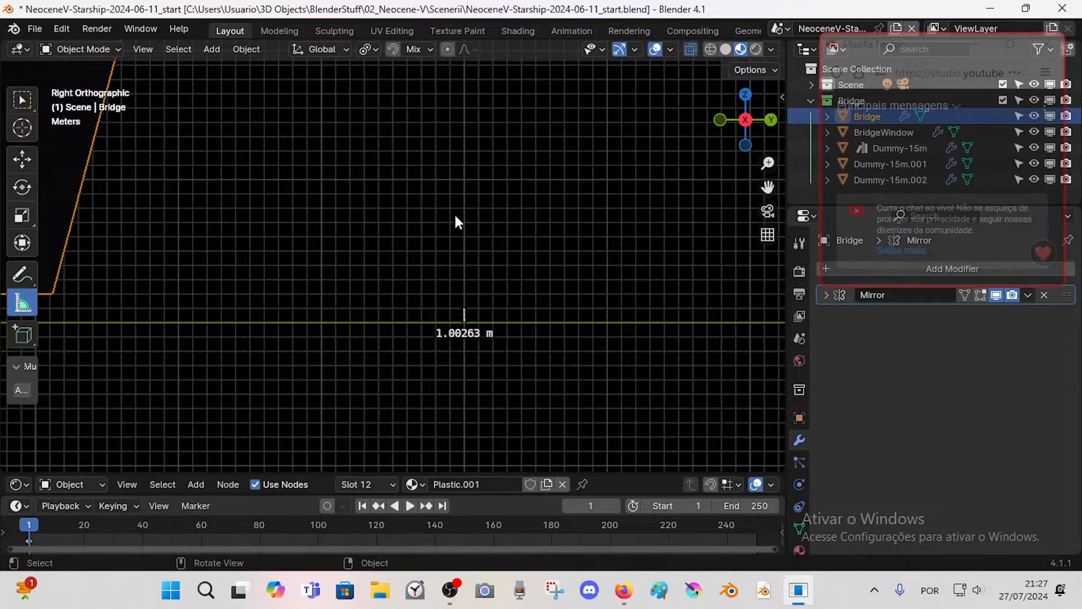
scroll(455, 214, "down", 5)
middle_click_drag(380, 186, 415, 306, "shift")
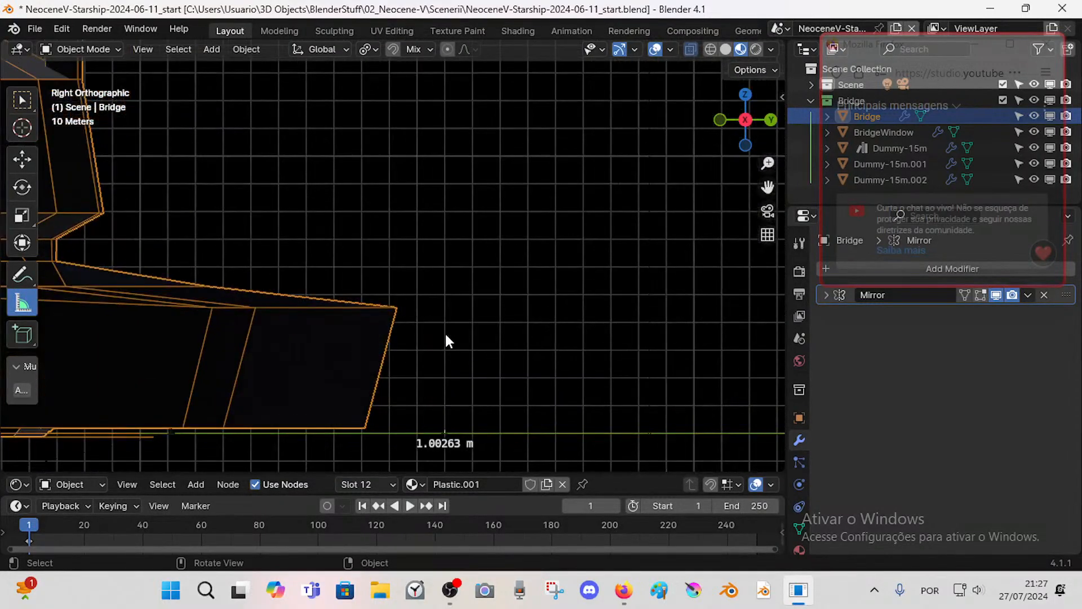
scroll(458, 429, "up", 3)
middle_click_drag(459, 430, 402, 178, "shift")
scroll(406, 189, "up", 4)
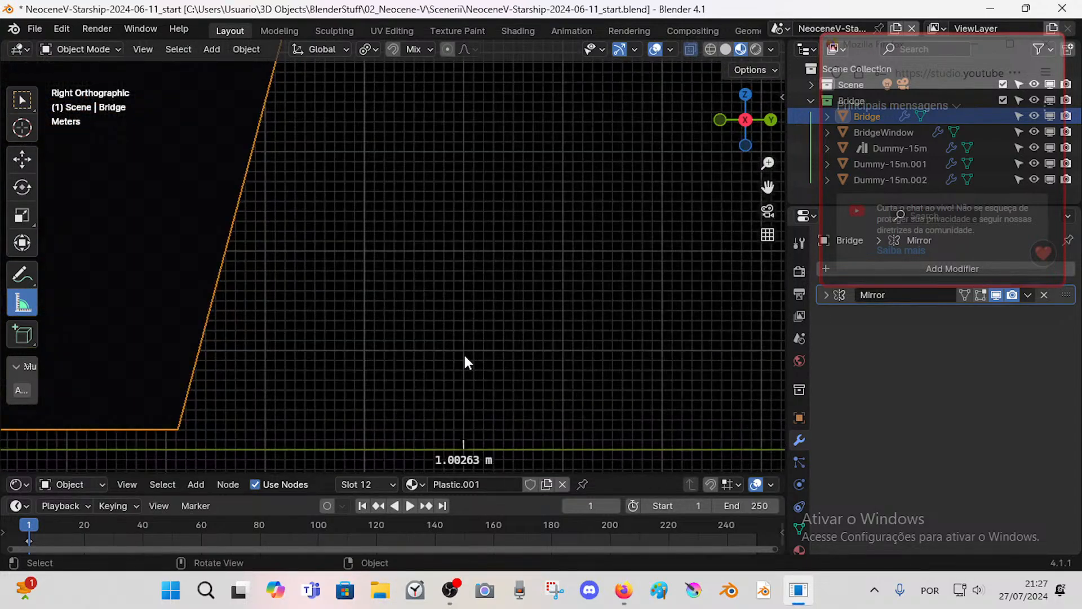
middle_click_drag(465, 374, 455, 340, "shift")
scroll(452, 309, "down", 4)
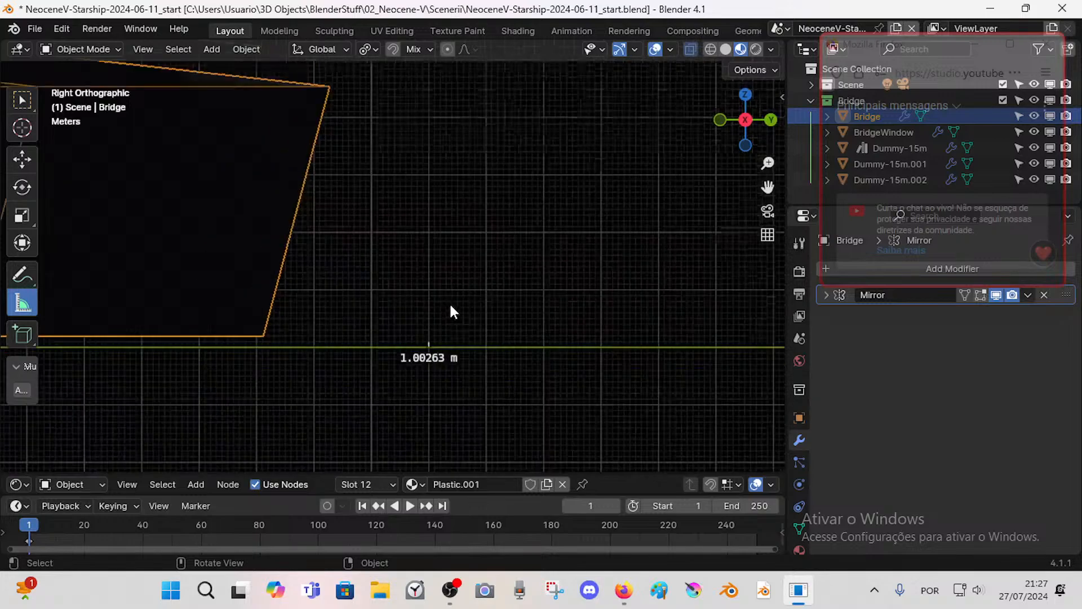
scroll(449, 302, "down", 6)
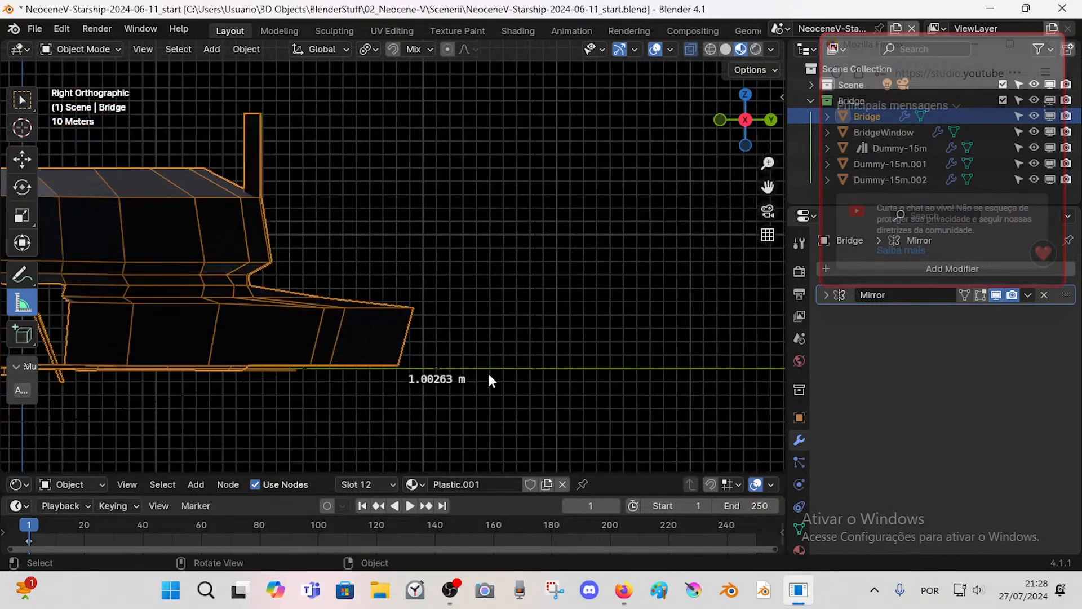
mouse_move(488, 379)
middle_mouse_down("shift")
mouse_move(490, 322)
mouse_move(499, 363)
middle_mouse_up("shift")
- Draw a vertical ruler about 201 m long beside the hull down to the green axis line and delete it
left_click_drag(538, 144, 538, 408)
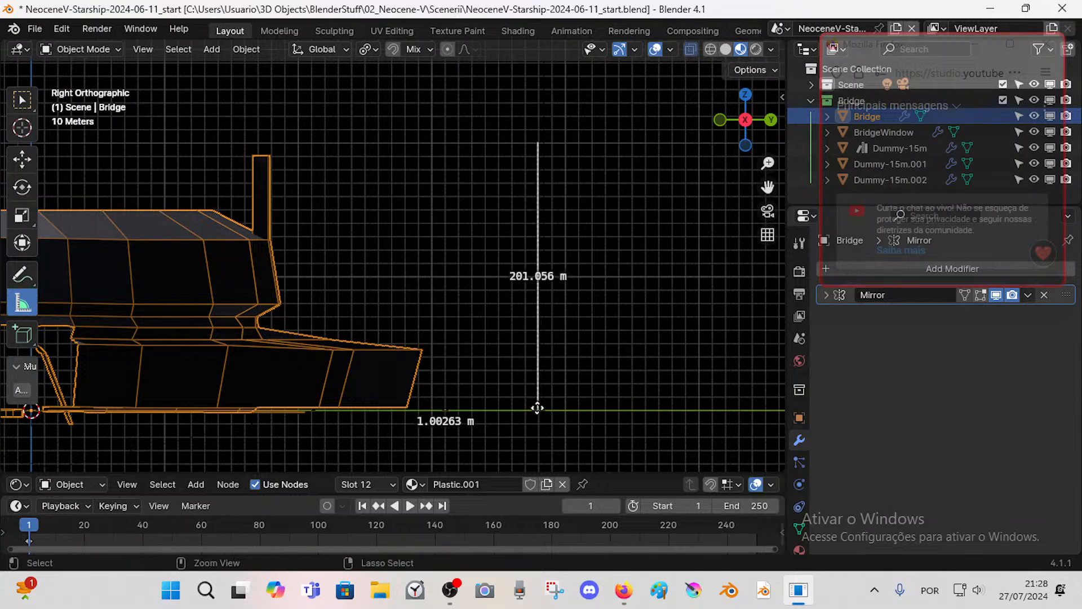
key("Delete")
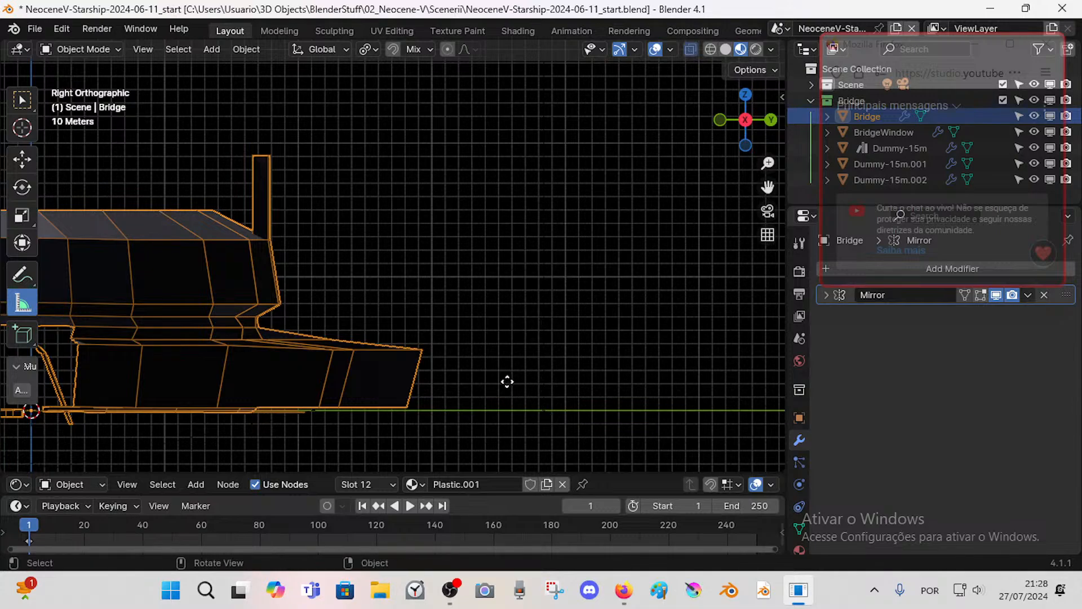
key("ctrl+z")
- Try to remove the 1 m ruler on the green axis line and redraw a vertical one in its place
middle_click_drag(495, 404, 415, 225, "shift")
scroll(480, 281, "up", 6)
scroll(409, 248, "up", 4)
left_click_drag(416, 225, 413, 238, "ctrl")
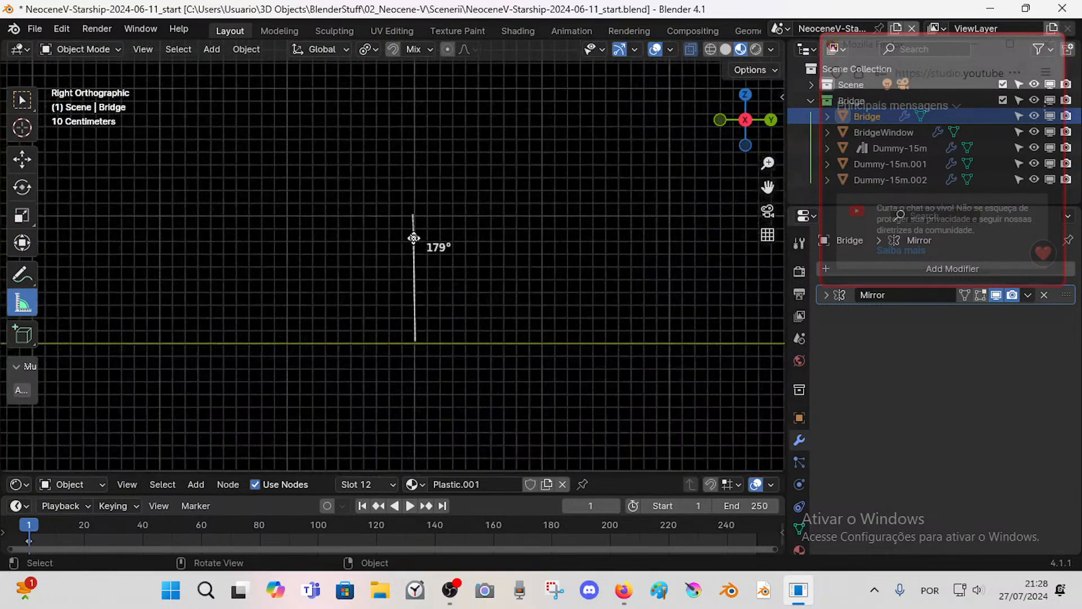
key("x")
key("x")
left_click_drag(412, 145, 420, 344)
key("ctrl+z")
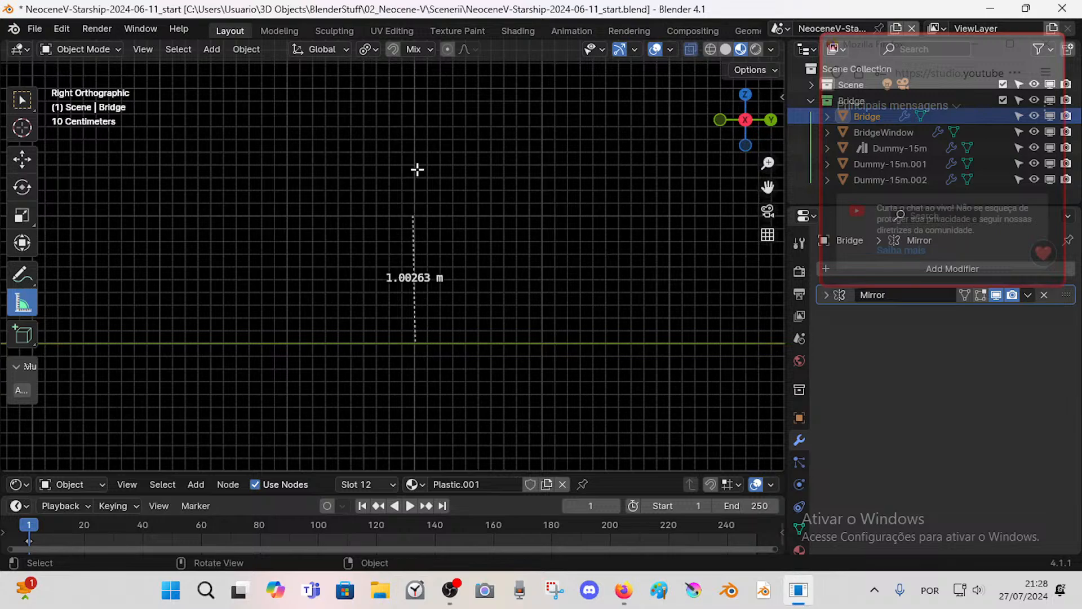
key("x")
left_click(405, 244)
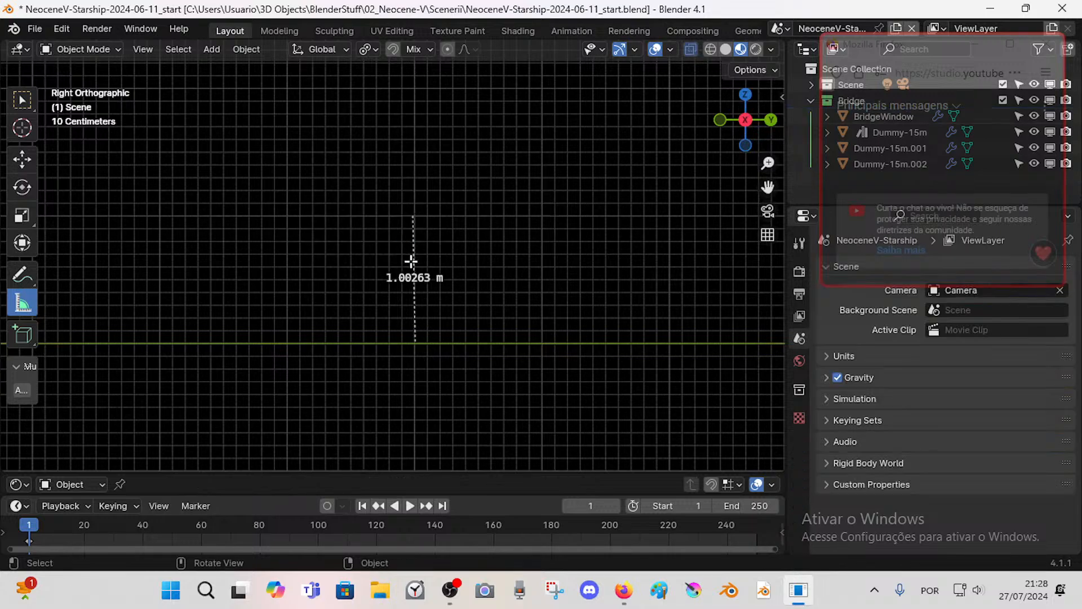
key("ctrl+z")
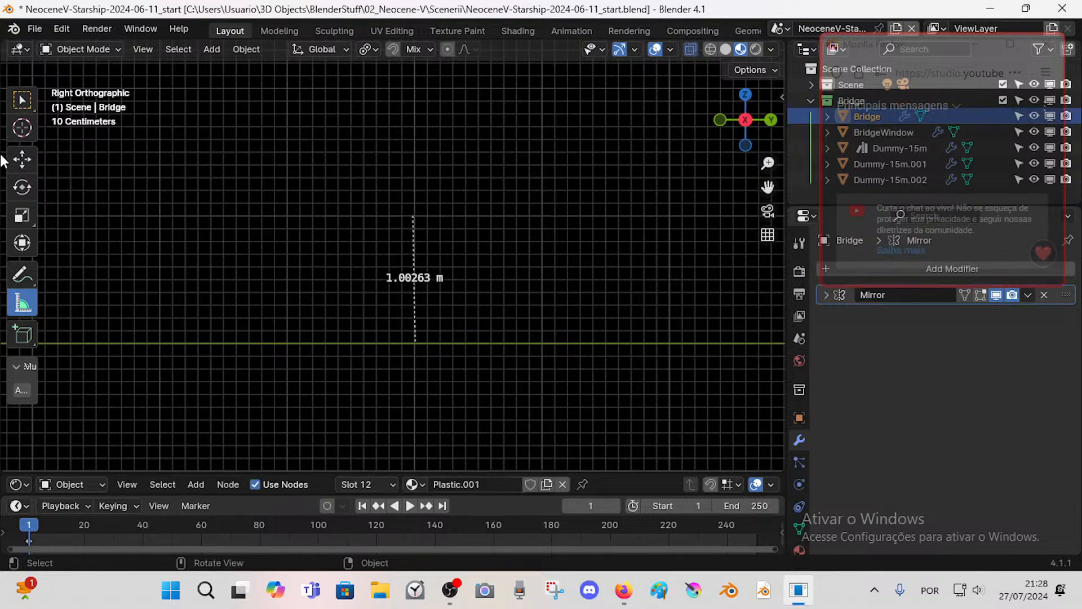
- Delete the 1 m ruler standing on the green axis line
left_click(416, 237)
key("ctrl+z")
key("Delete")
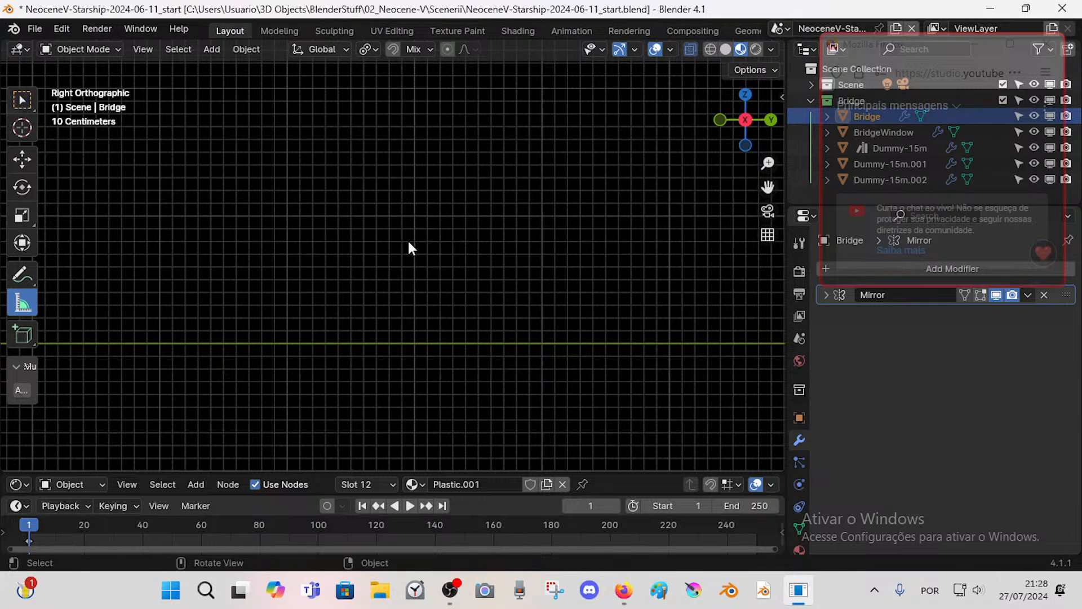
- Hide the Bridge and BridgeWindow objects in the viewport
scroll(407, 239, "down", 5)
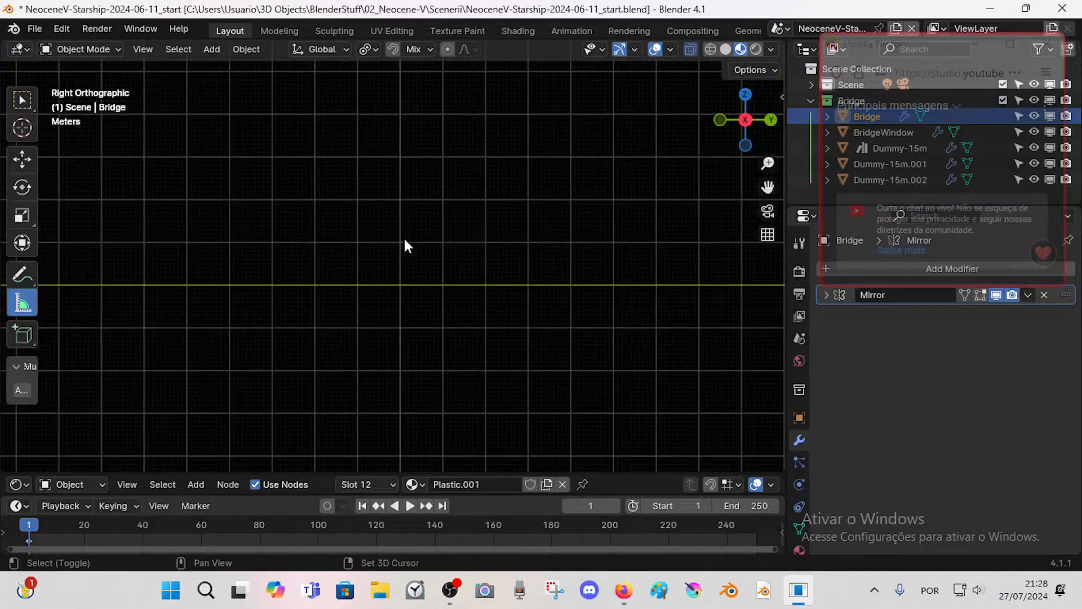
middle_click_drag(406, 243, 421, 247, "shift")
scroll(418, 292, "up", 4)
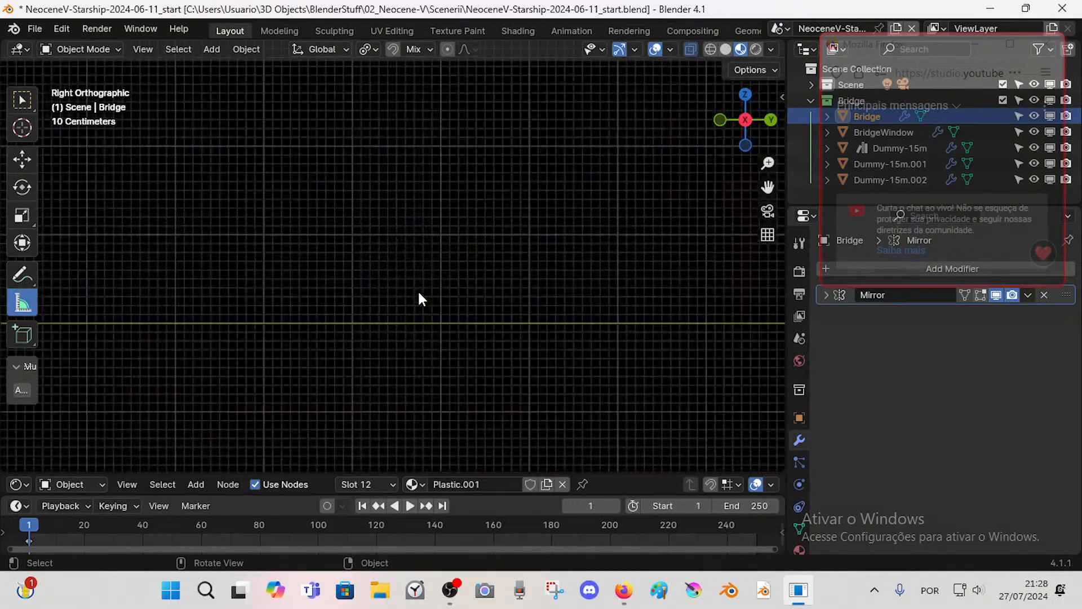
scroll(437, 323, "down", 5)
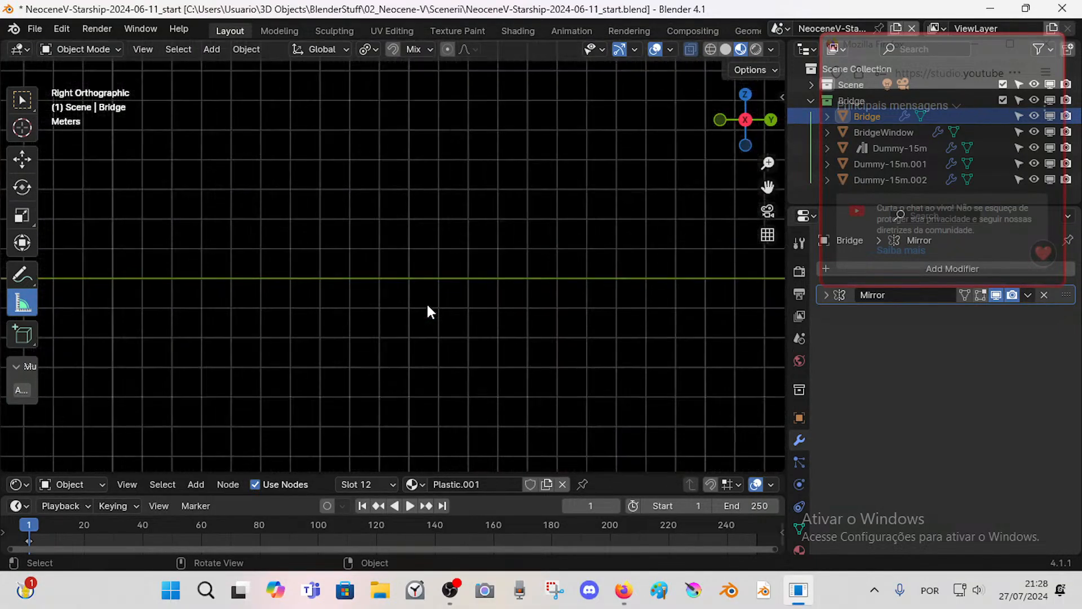
scroll(425, 305, "down", 4)
middle_click_drag(425, 304, 272, 263, "shift")
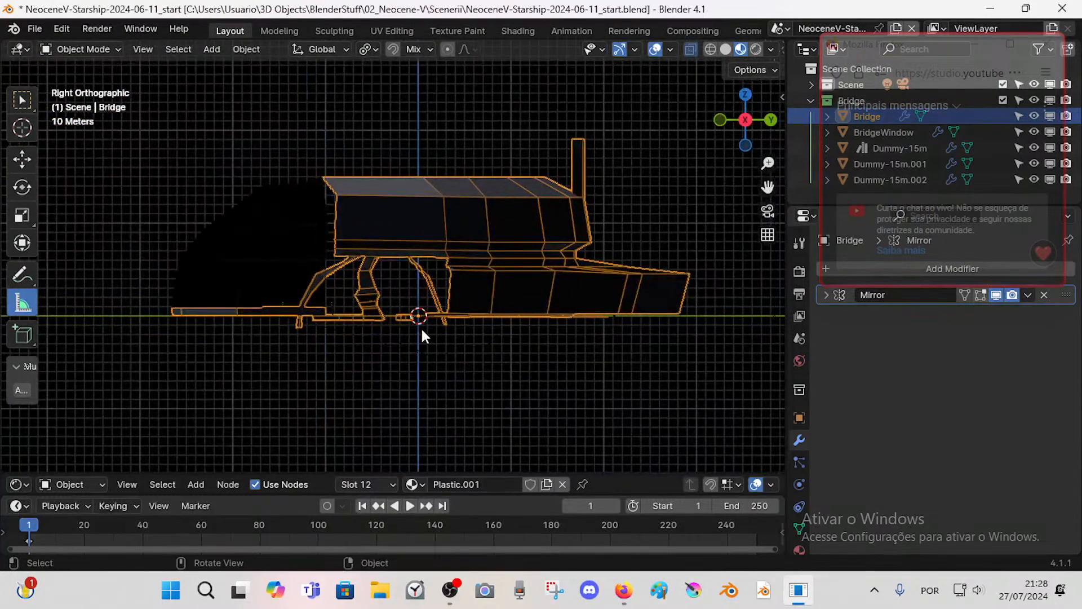
key("h")
left_click(306, 263)
key("h")
- Draw a vertical ruler about 0.11 m long beside the blue axis at the world origin and delete it
middle_click_drag(307, 262, 440, 174, "shift")
scroll(558, 280, "up", 10)
scroll(399, 300, "up", 5)
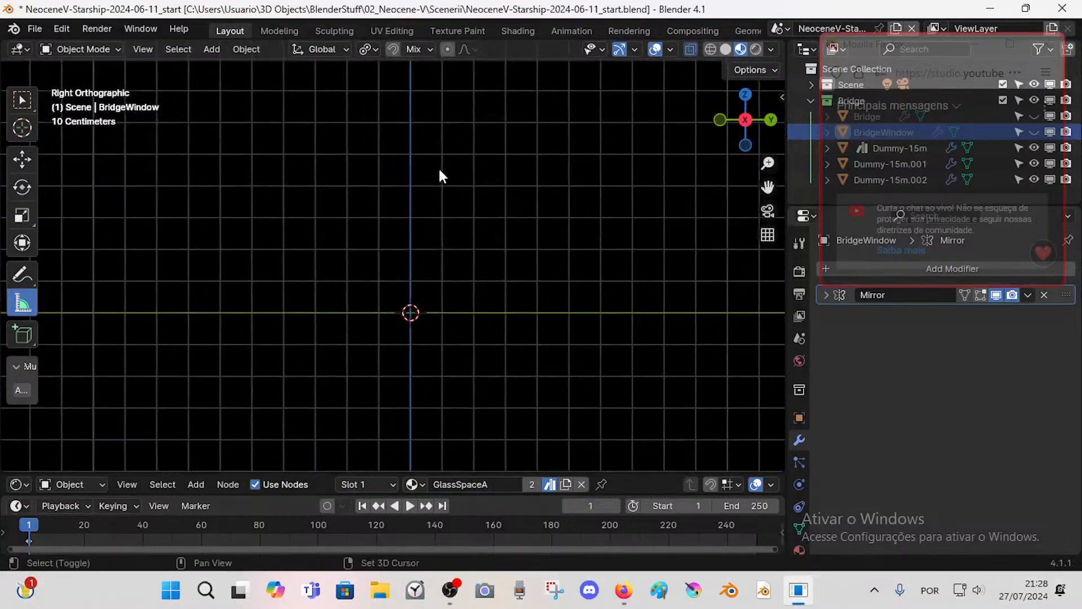
scroll(458, 338, "up", 4)
middle_click_drag(457, 335, 431, 261, "shift")
scroll(417, 220, "up", 3)
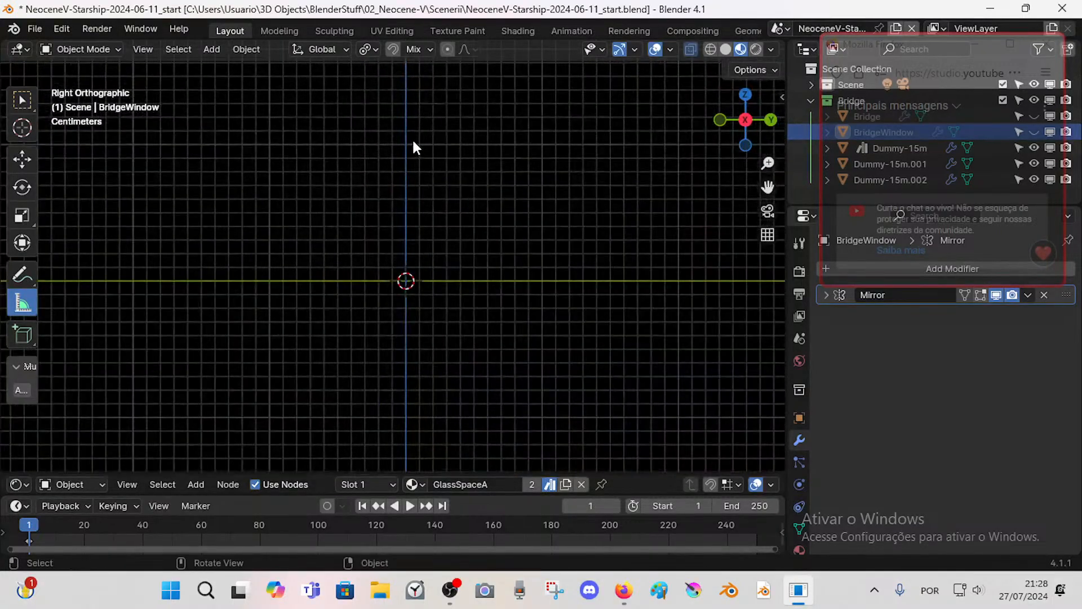
left_click_drag(413, 148, 412, 286)
middle_click_drag(438, 152, 441, 258, "shift")
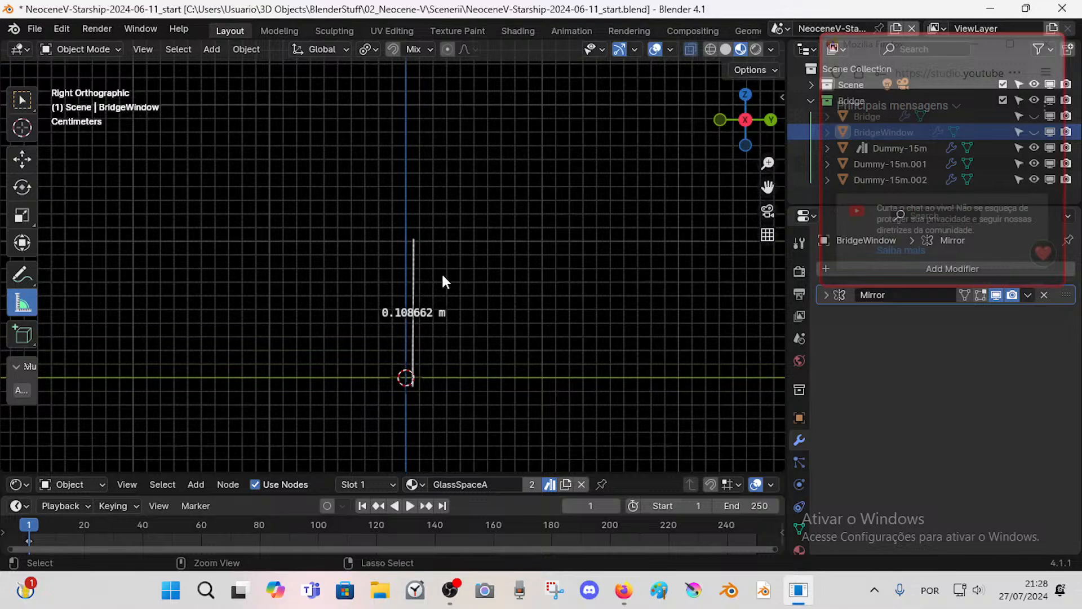
left_click(435, 286)
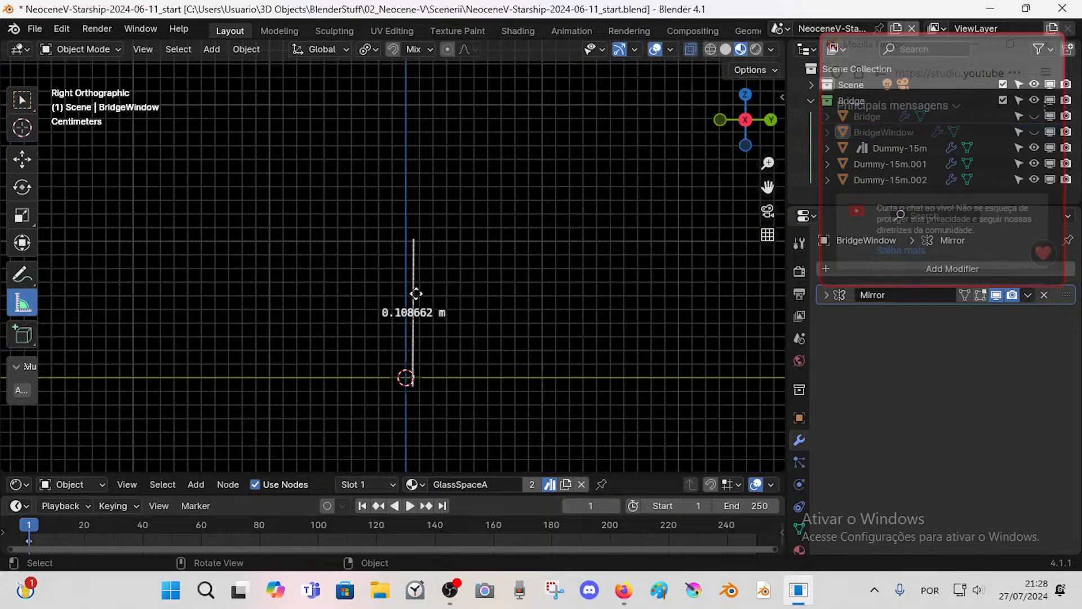
key("Delete")
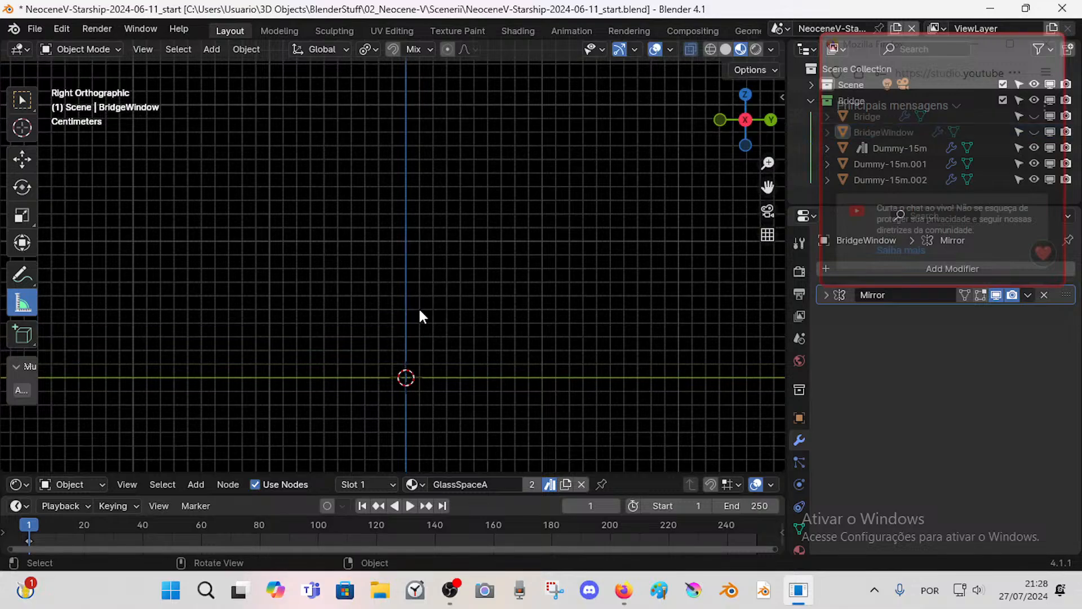
- Add a cube mesh at the world origin as a scale reference
key("shift+a")
mouse_move(379, 258)
left_click(480, 273)
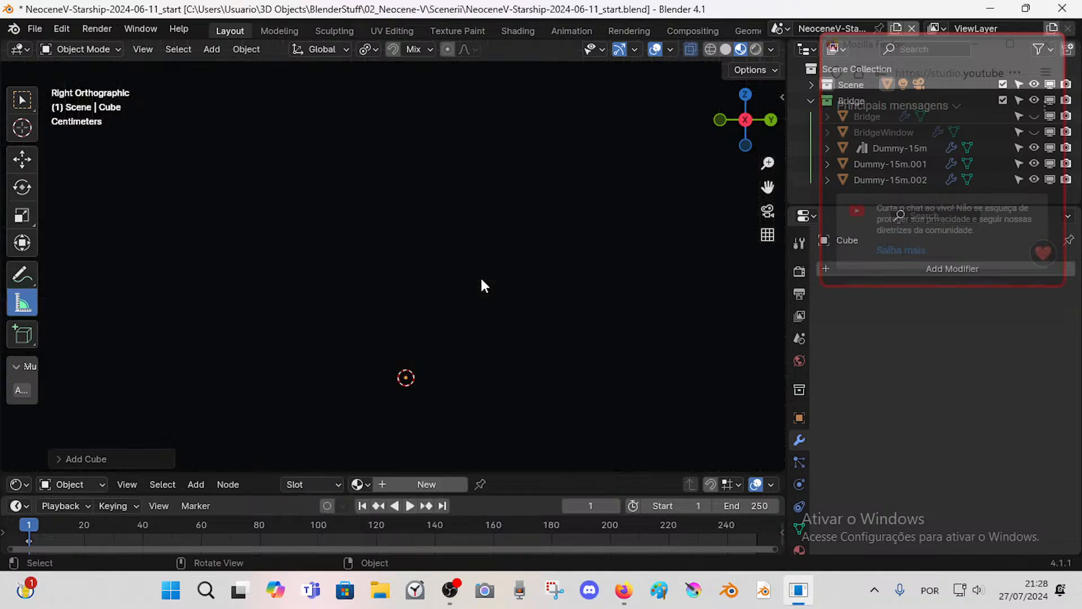
scroll(445, 266, "down", 4)
scroll(442, 270, "up", 3)
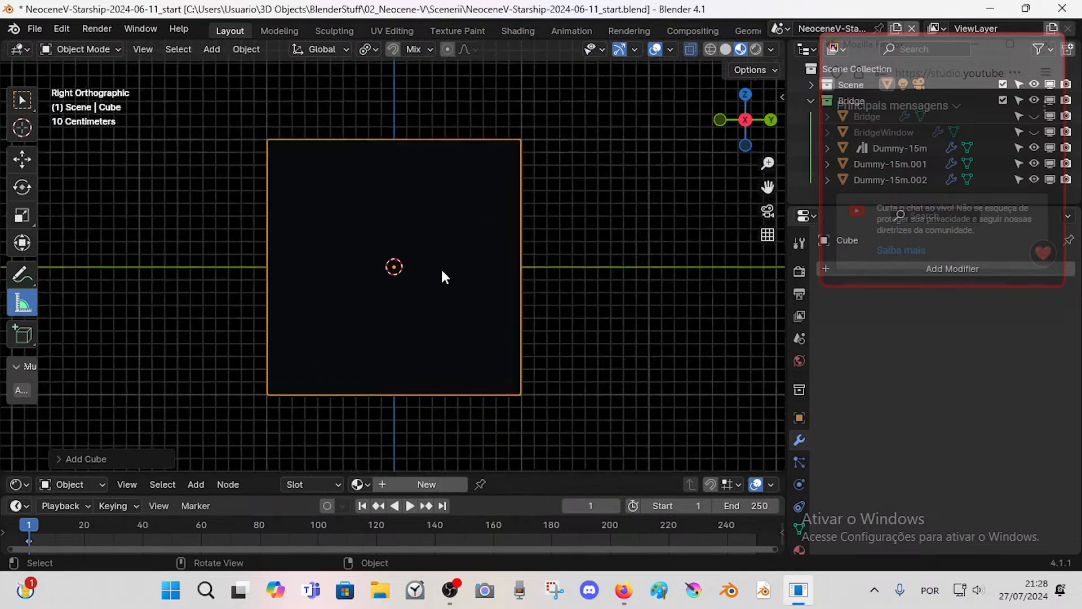
- Measure the cube's height with a vertical ruler beside it and remove the trial rulers
left_click_drag(602, 244, 602, 273)
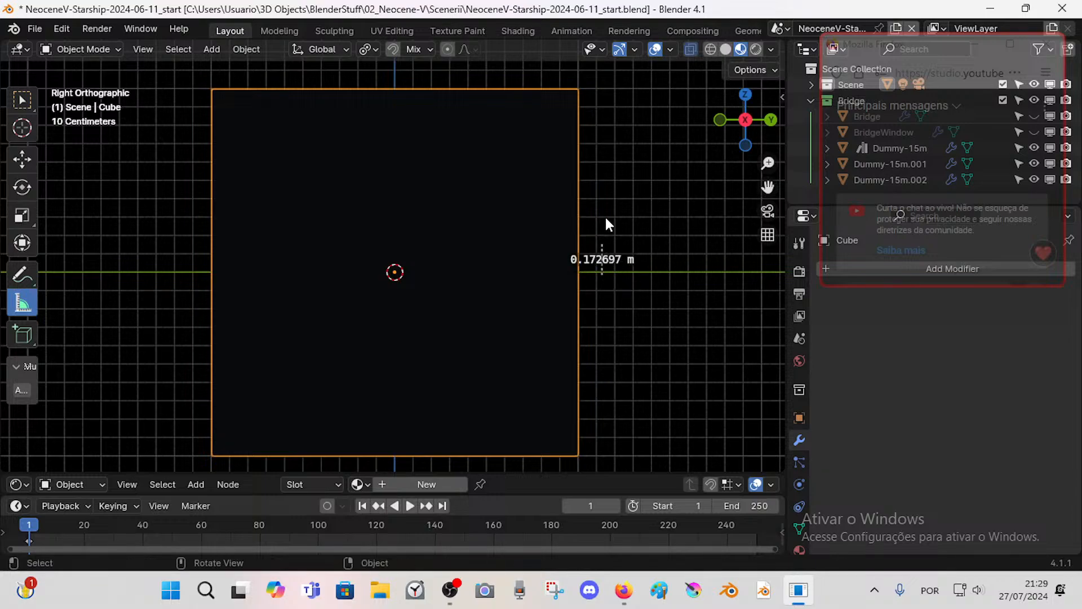
scroll(598, 209, "down", 3)
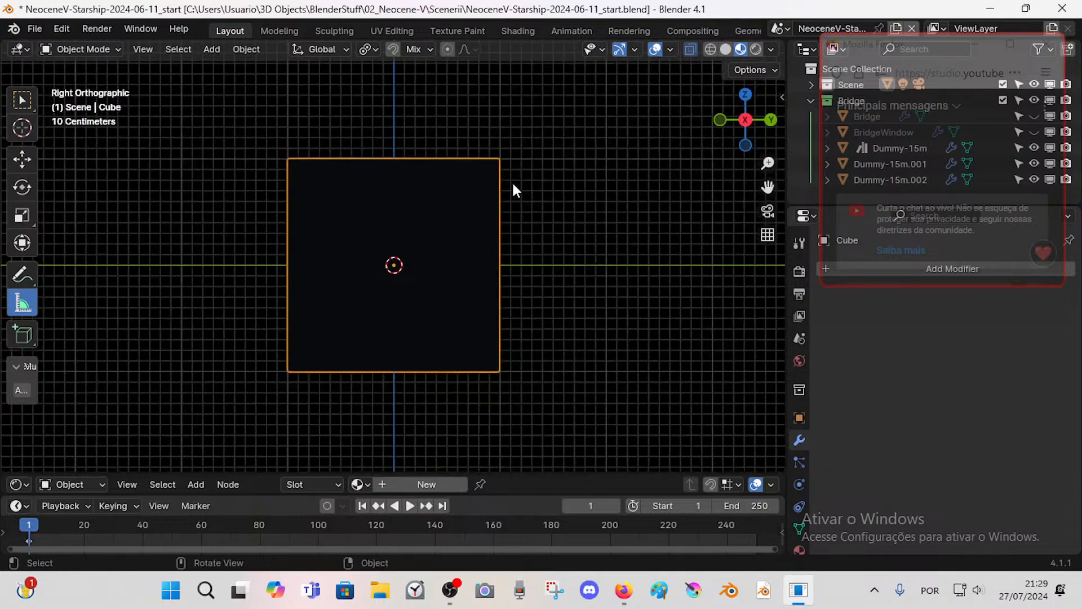
left_click_drag(514, 162, 516, 372)
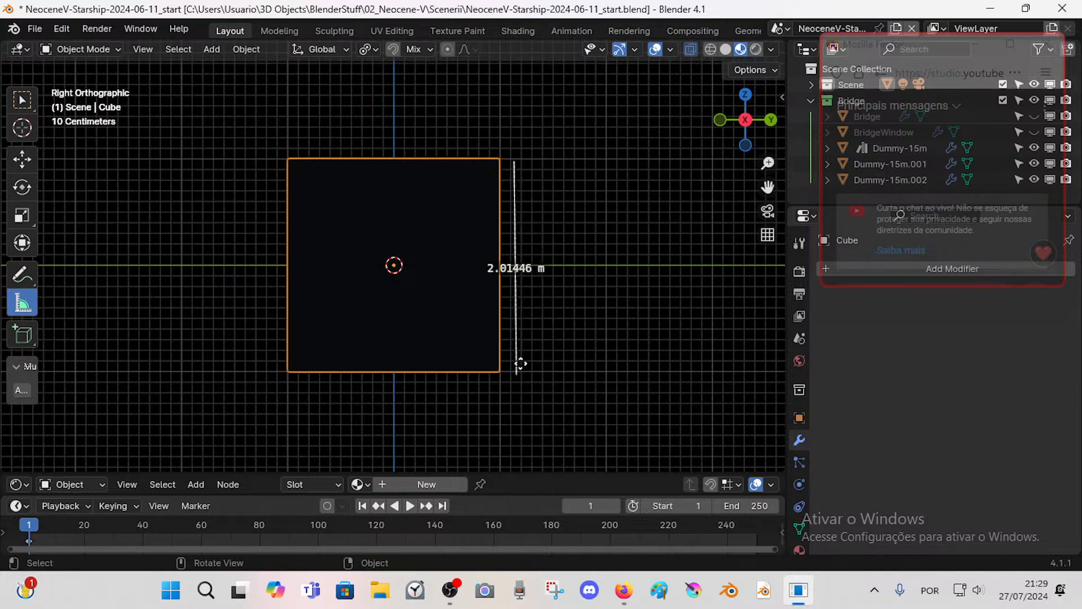
left_click(516, 331)
key("ctrl+z")
key("ctrl+z")
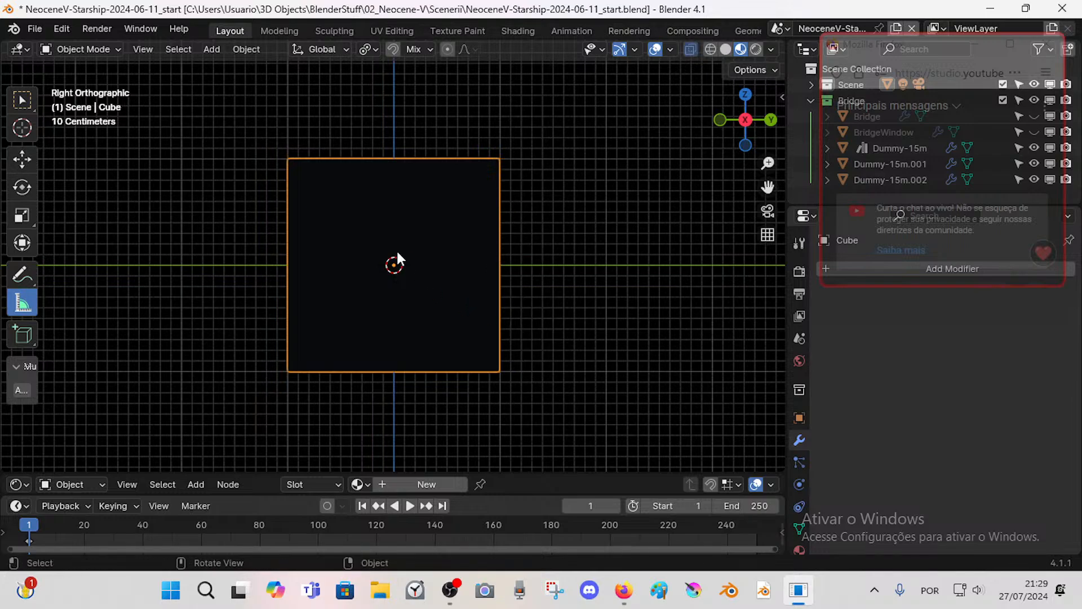
- Scale the cube's whole mesh uniformly to 0.4 in Edit Mode, with vertex selection active
key("Tab")
scroll(456, 304, "up", 2)
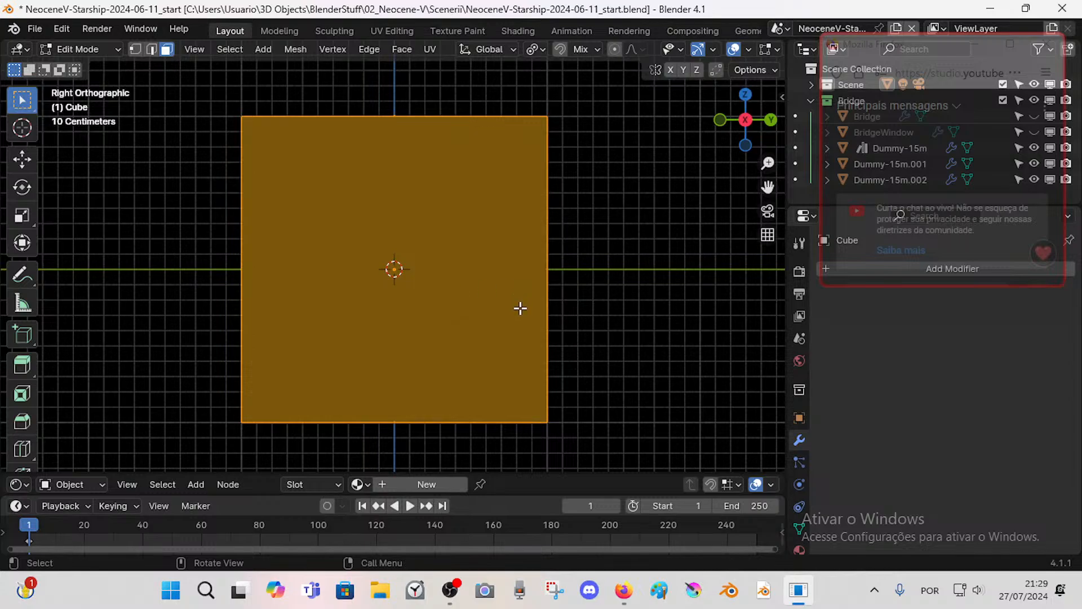
key("1")
key("s")
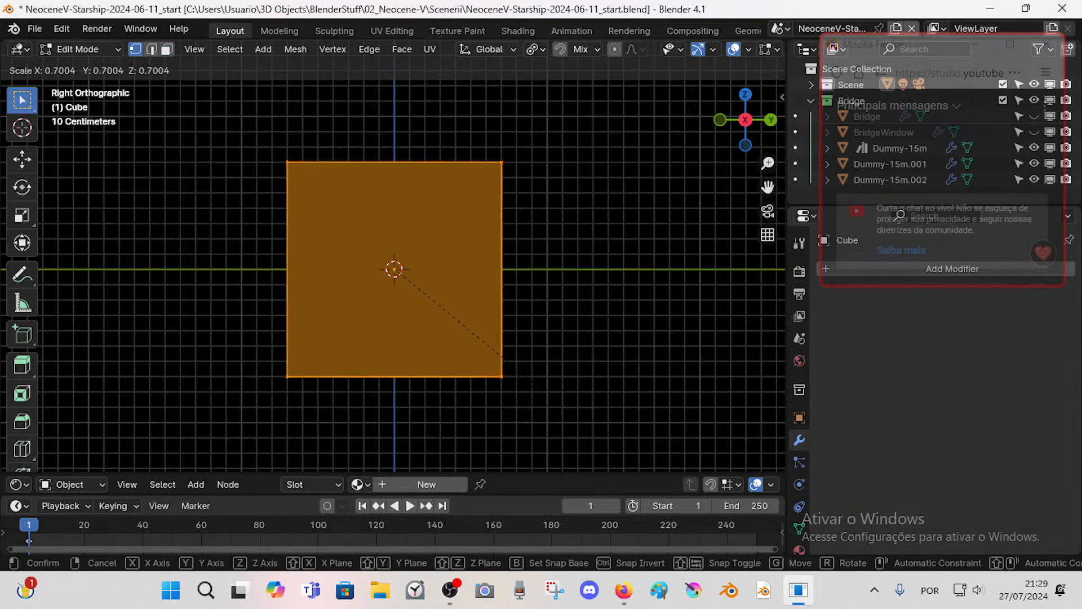
key("Escape")
key("s")
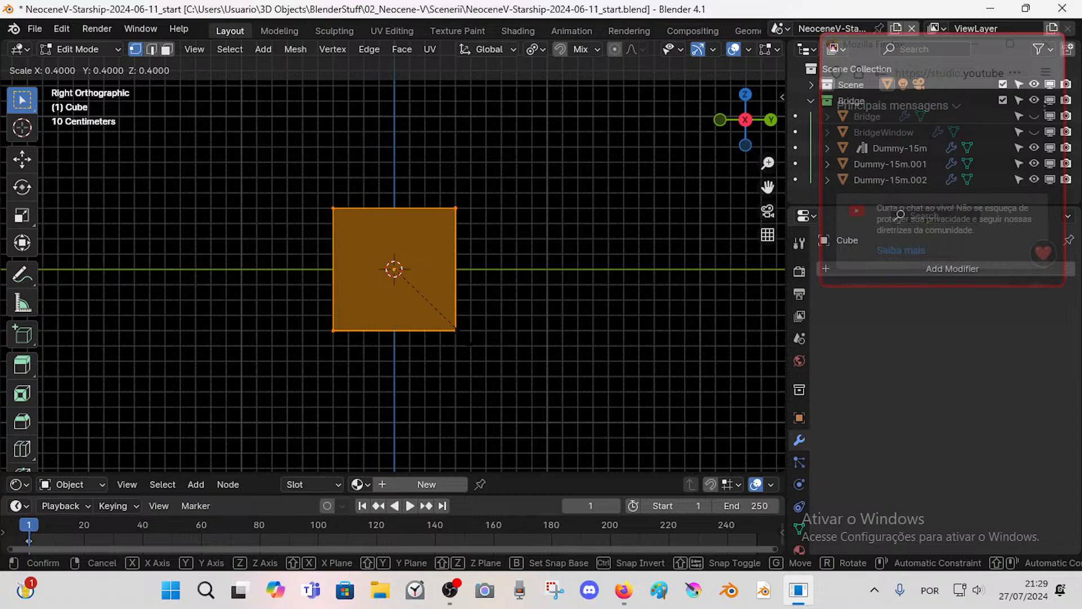
left_click(455, 328)
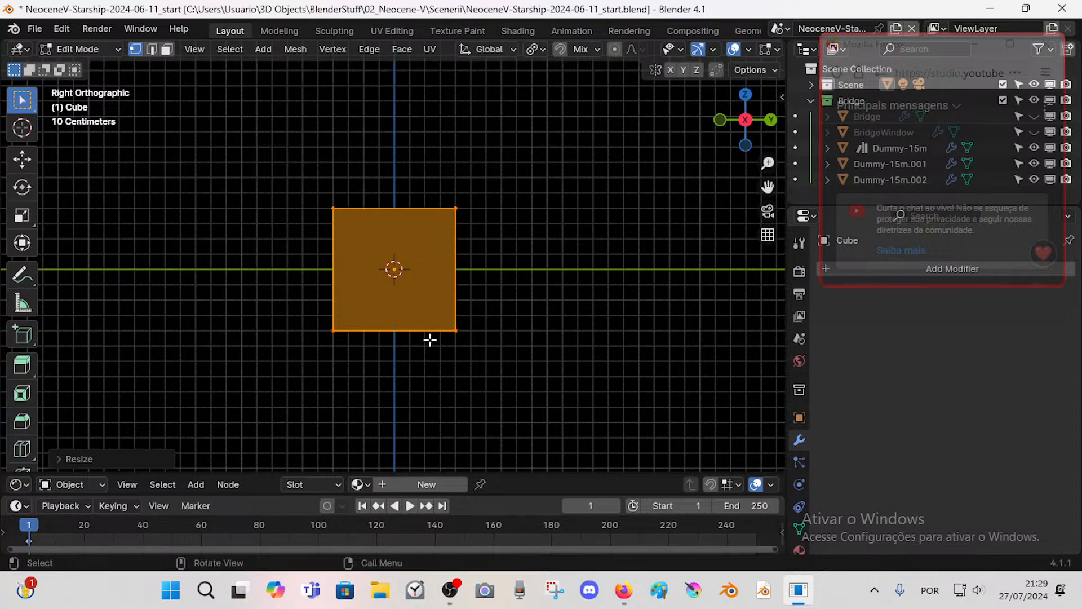
key("g")
key("z")
key("Escape")
key("s")
key("Escape")
- Replace the cube's mesh with a new cube mesh at the world origin, scaled uniformly to 0.5
key("x")
left_click(457, 306)
key("shift+a")
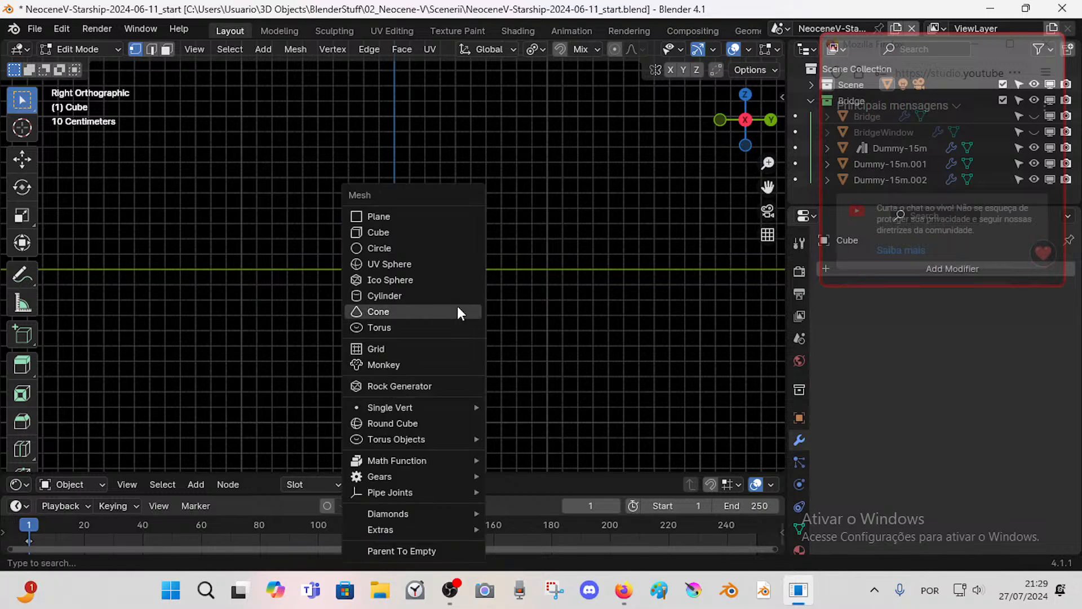
left_click(404, 232)
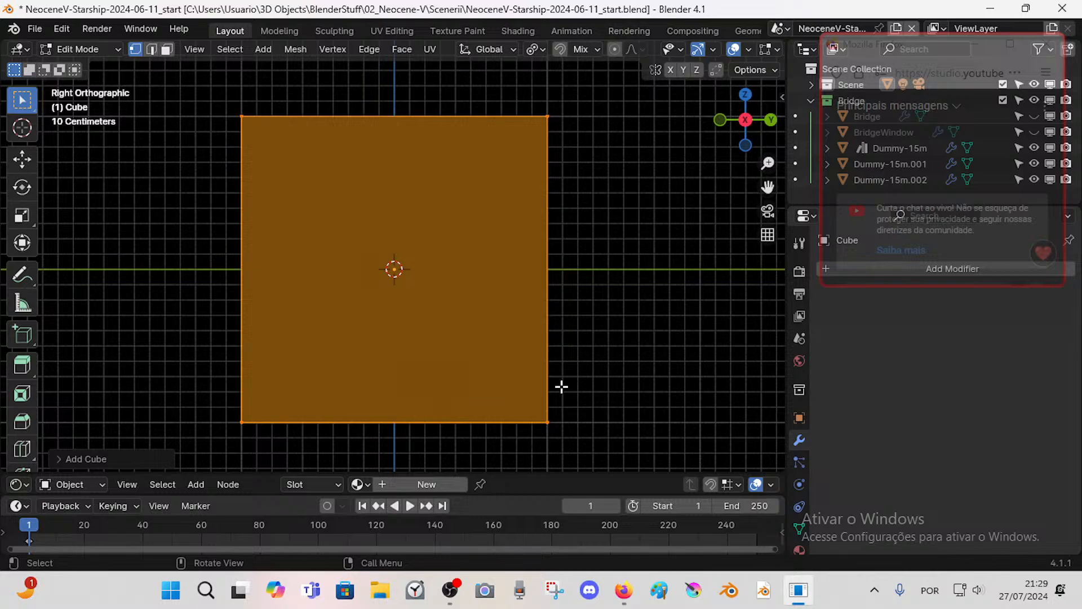
type("s0.5")
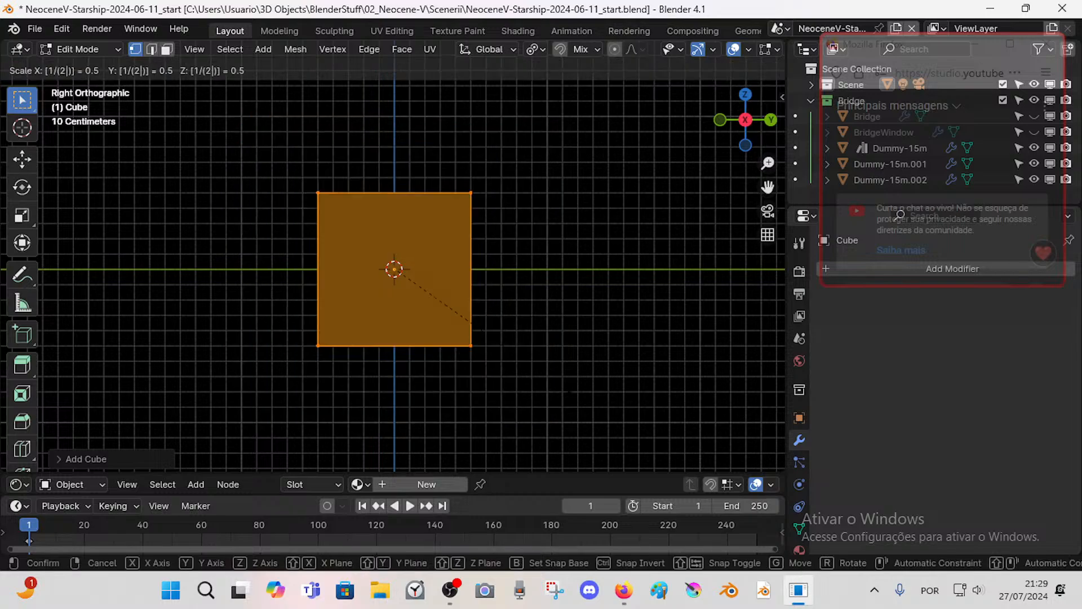
key("Return")
key("g")
key("z")
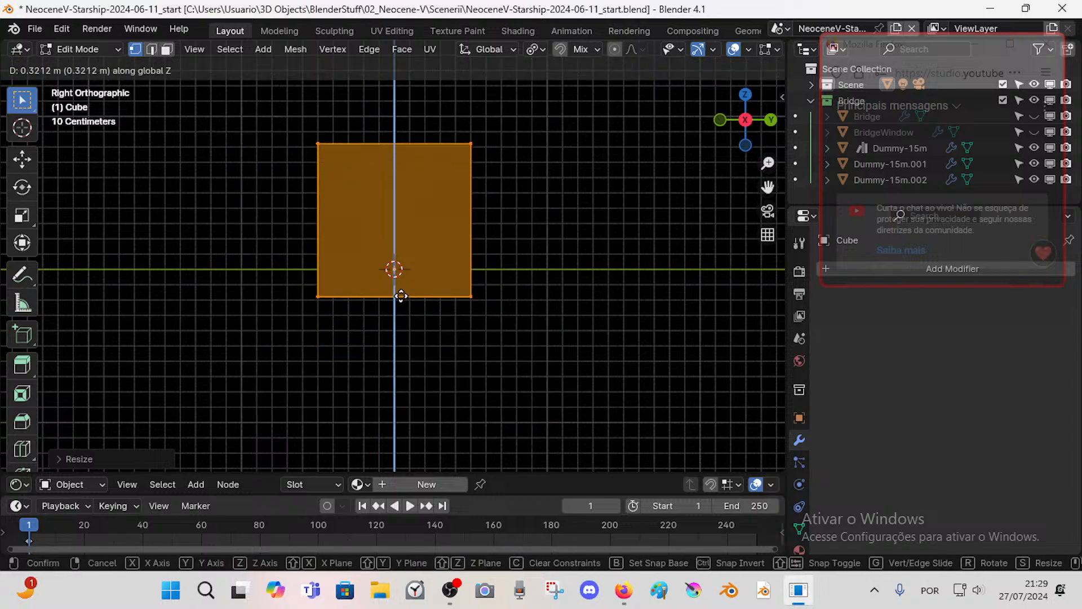
key("Escape")
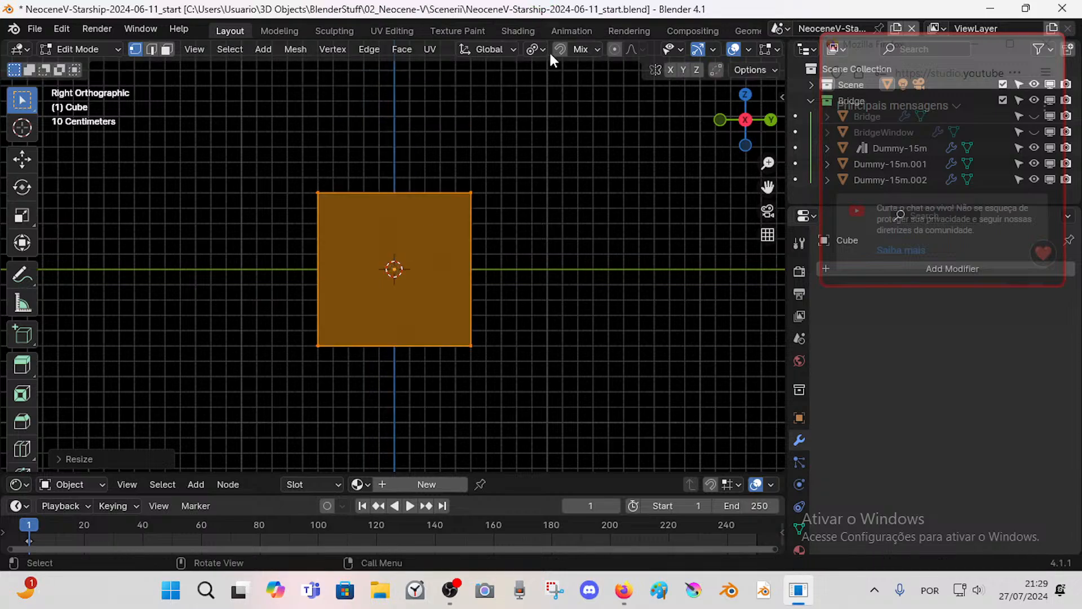
- Set the snap target to Increment and raise the cube mesh 0.5 m along Z so its base sits at the origin
left_click(529, 48)
left_click(580, 48)
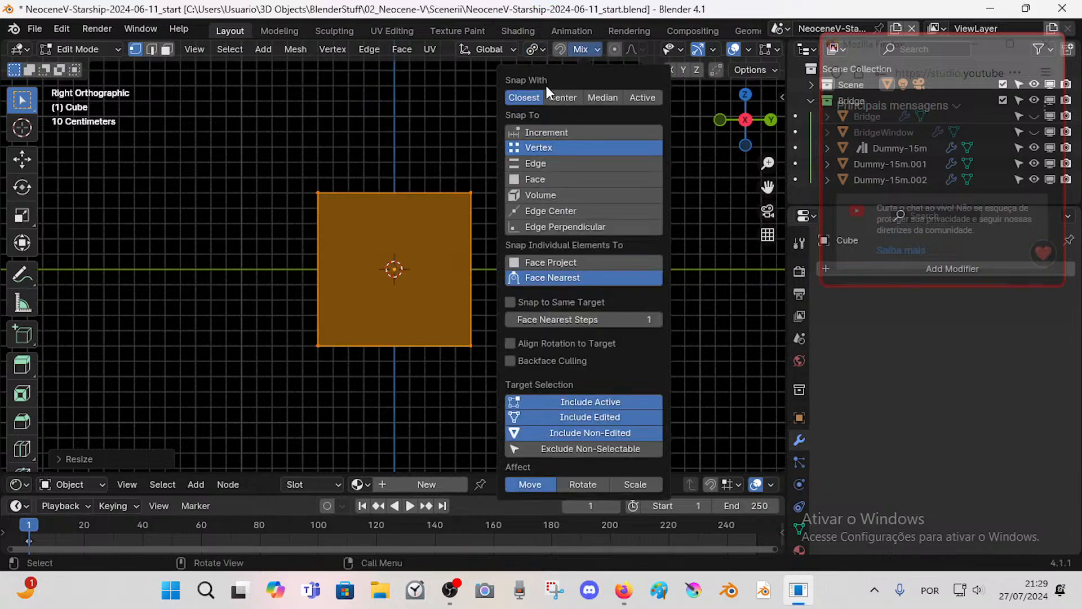
left_click(542, 132)
key("g")
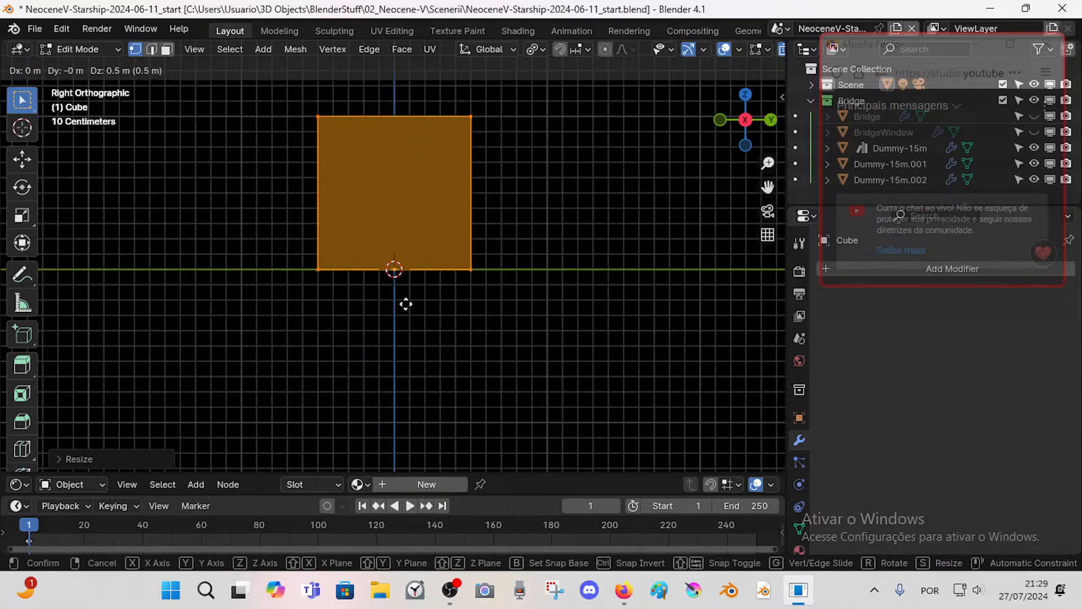
left_click(406, 298)
- Move the cube mesh -0.5 m along the Y axis so its side face lines up with the origin
key("g")
key("y")
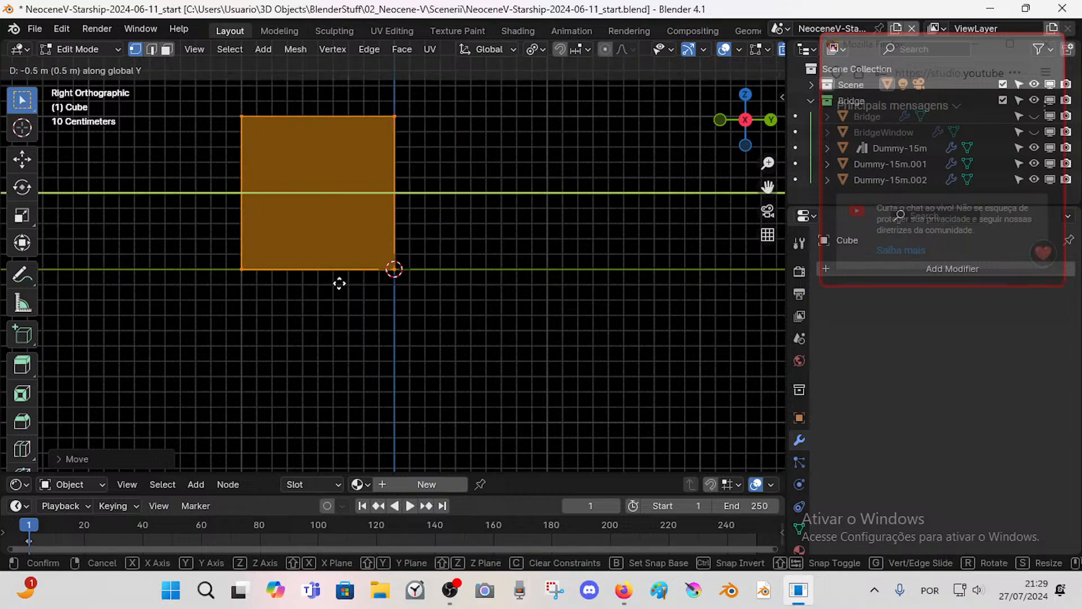
left_click(339, 284)
middle_click_drag(358, 249, 408, 317, "shift")
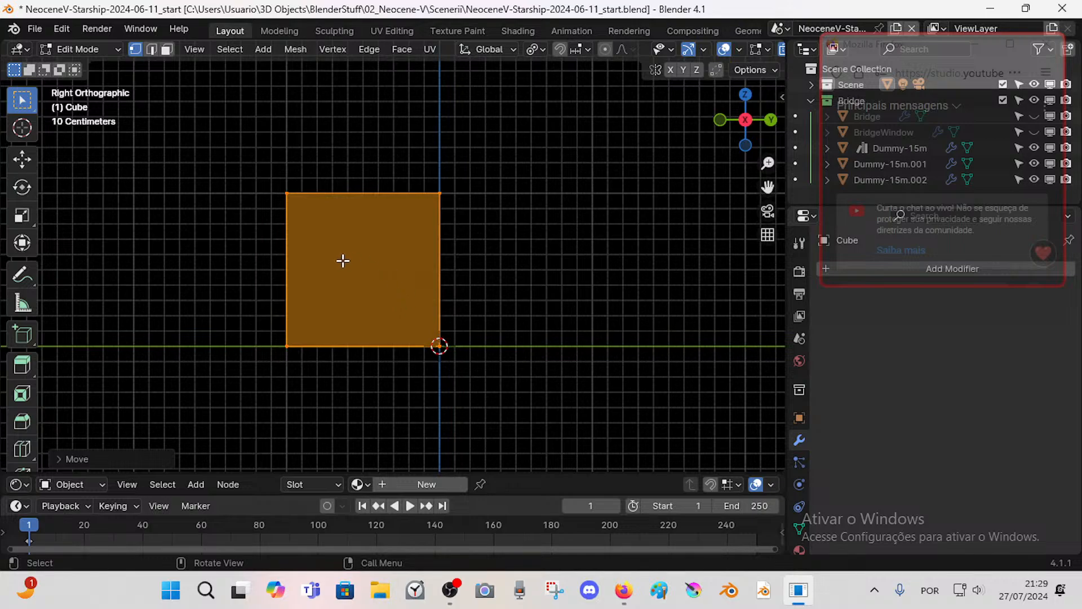
- Return to Object Mode in the front view and select the large dummy figure behind the cube
key("KP_1")
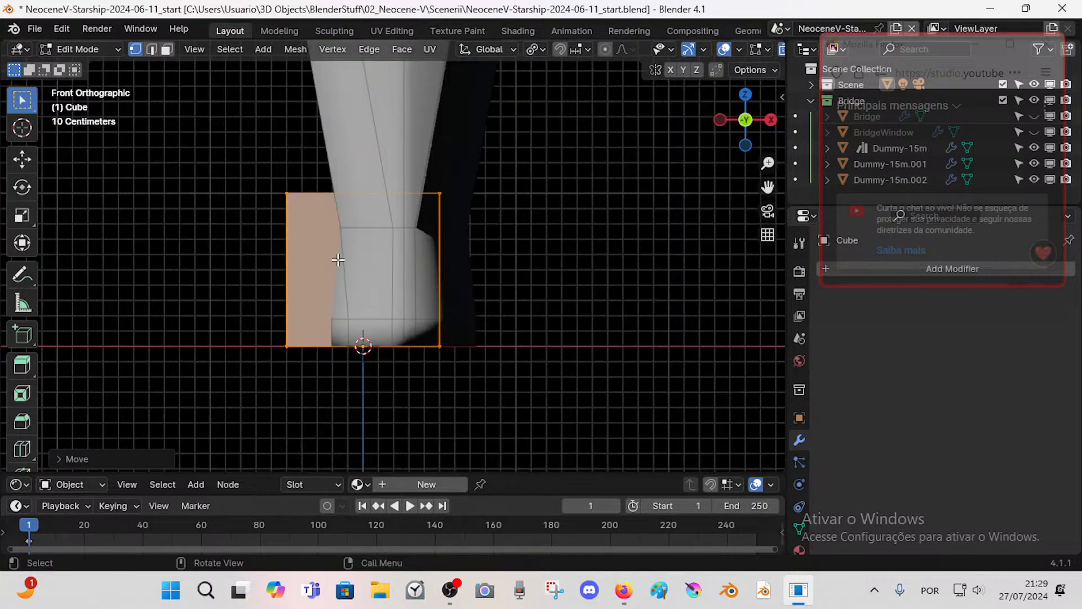
scroll(338, 260, "down", 7)
scroll(338, 260, "up", 6)
key("ctrl+Tab")
left_click(204, 259)
left_click(408, 52)
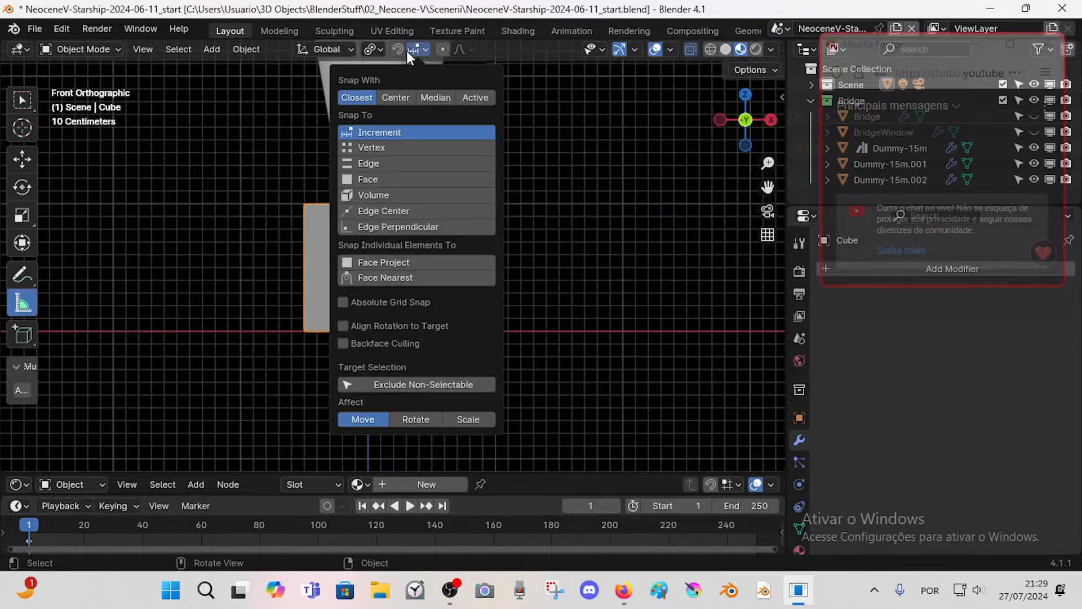
left_click(346, 127)
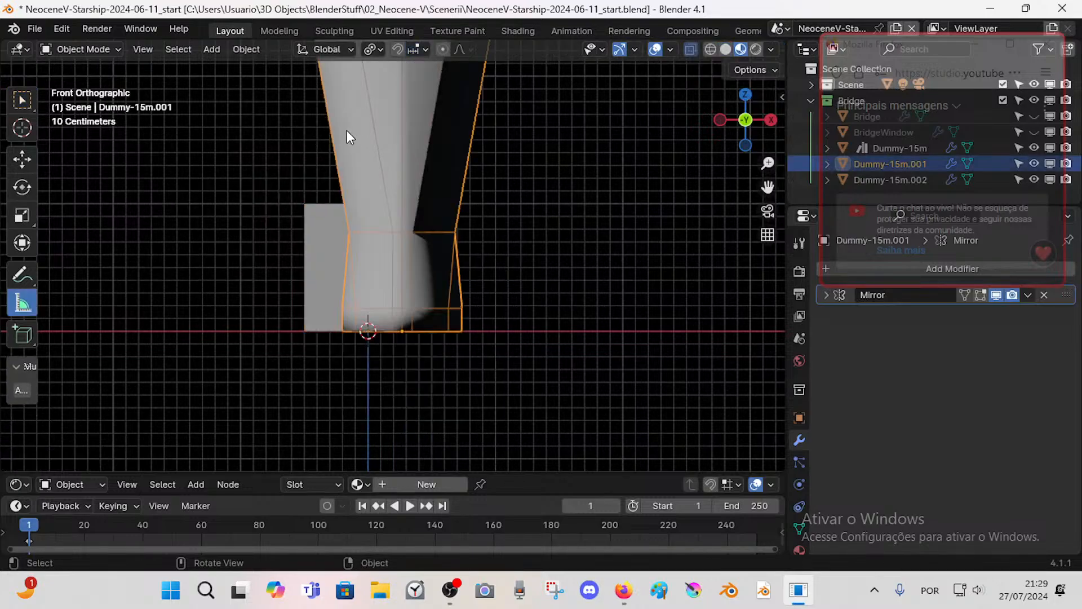
- Move the chat window off the object list and scale Dummy-15m, Dummy-15m.001 and Dummy-15m.002 together to 0.1
scroll(352, 142, "down", 8)
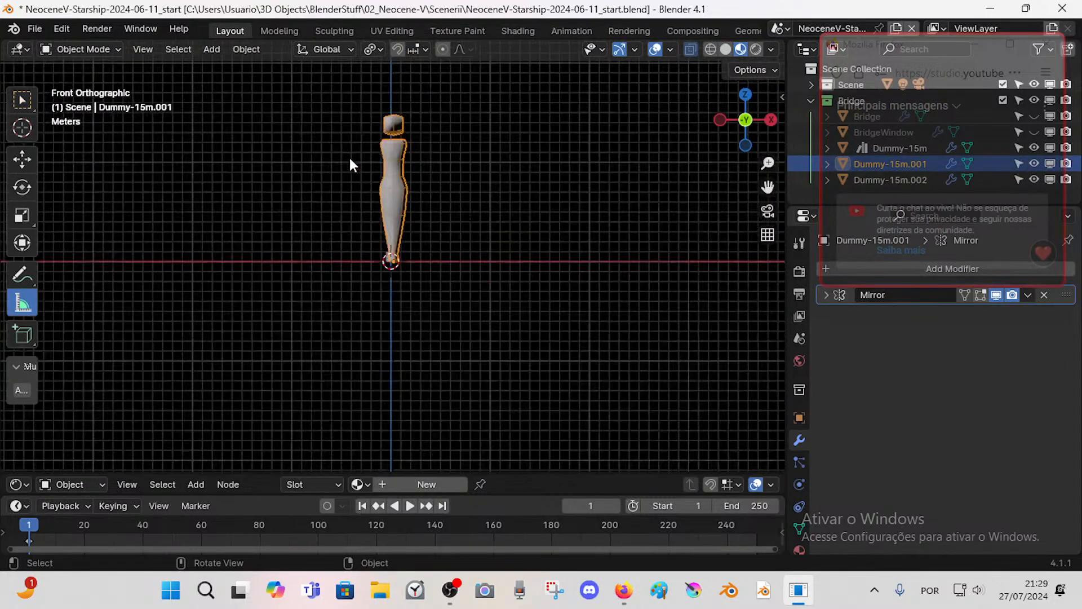
scroll(351, 170, "up", 6)
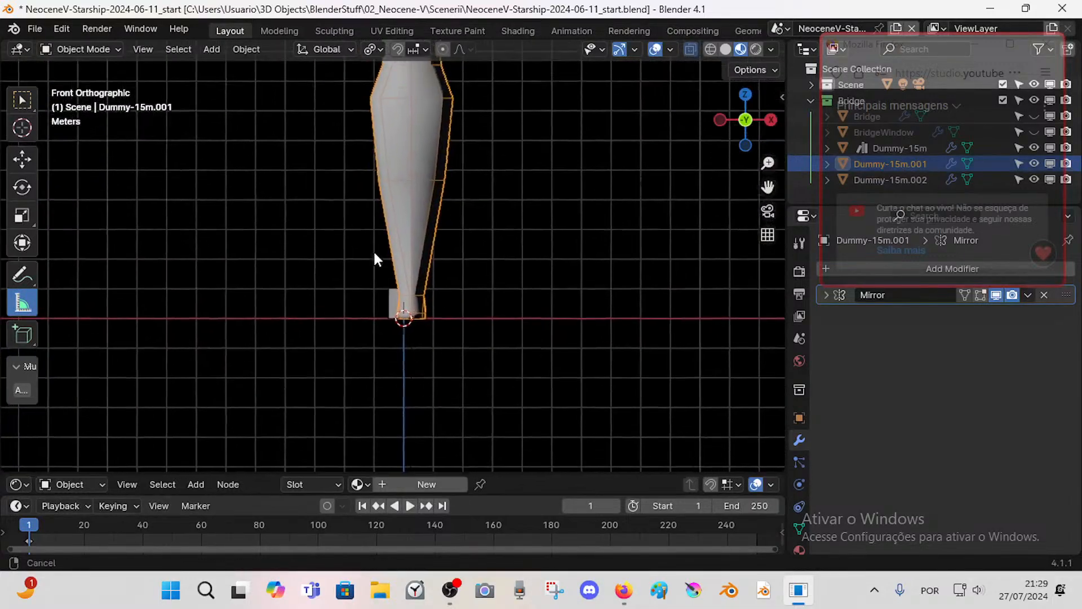
left_click_drag(917, 50, 889, 294)
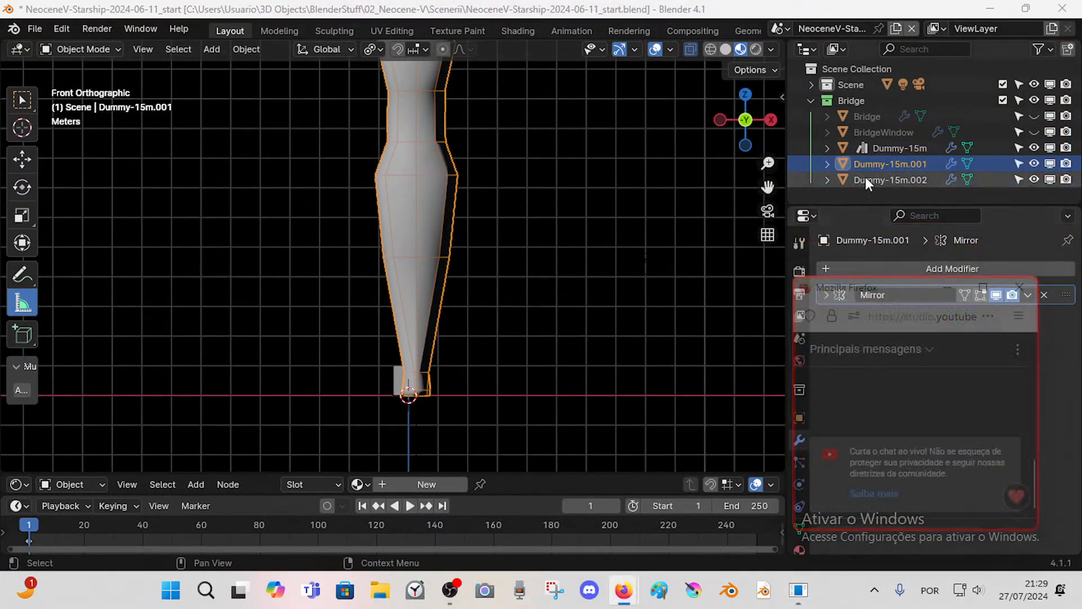
left_click(862, 149)
left_click(864, 180, "shift")
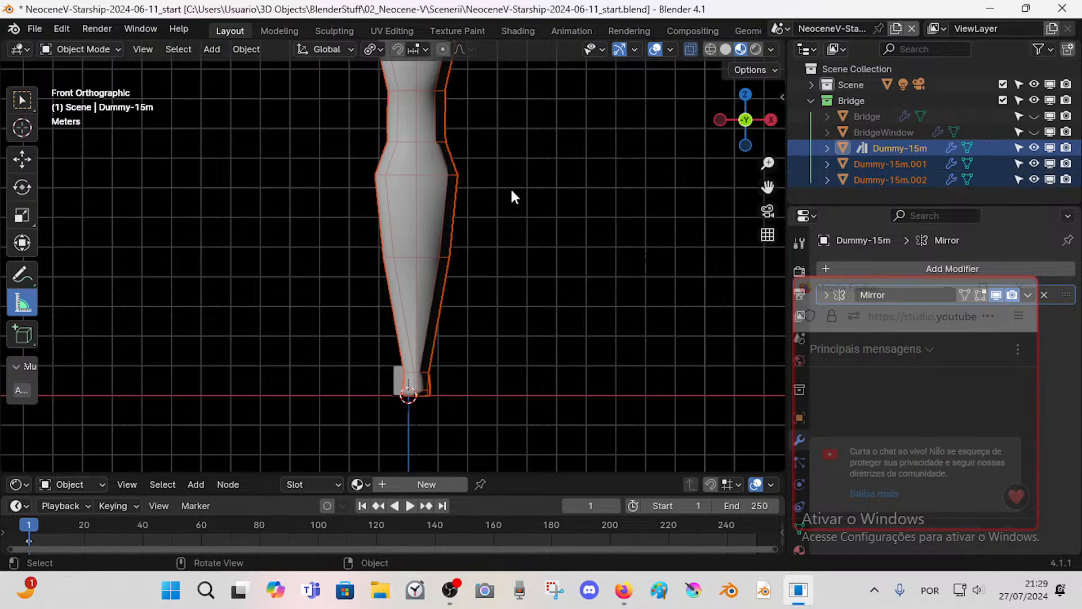
type("s")
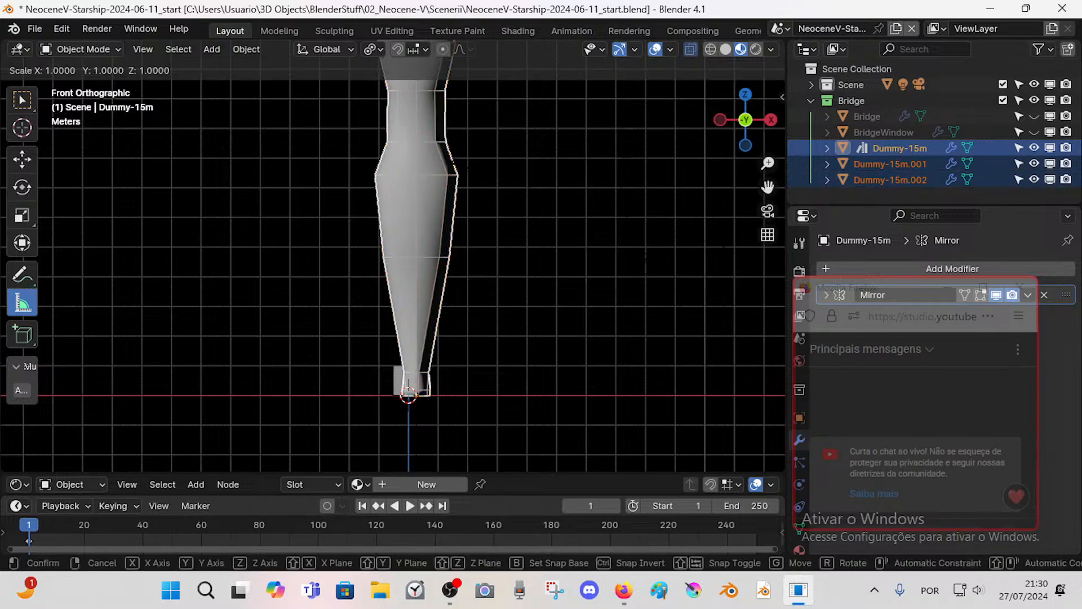
type("0.1")
key("Return")
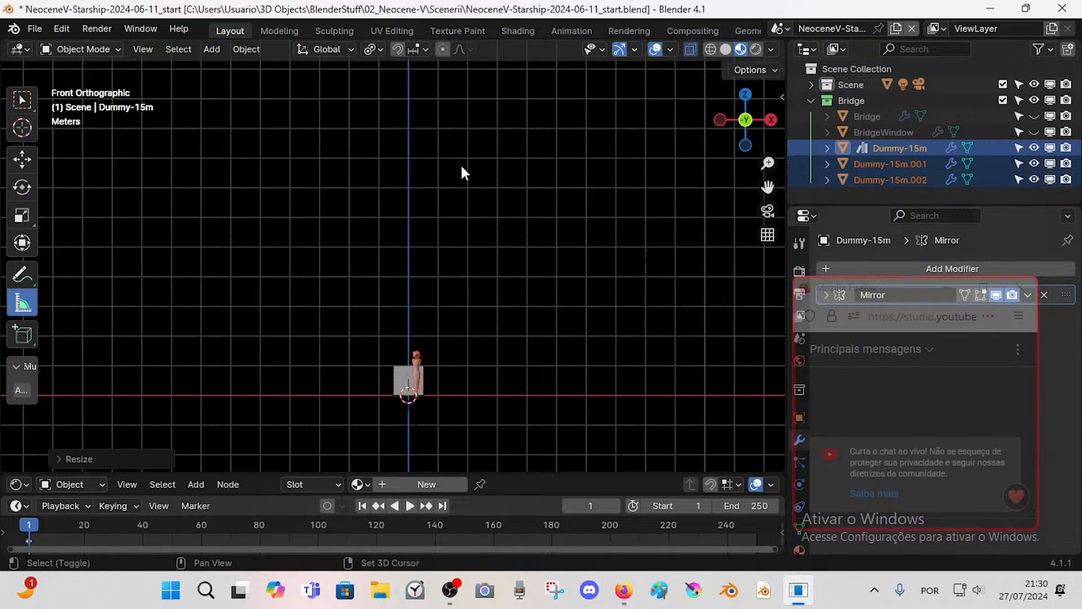
- Move the three scaled dummies about 2.1 m along the X axis, clear of the cube
middle_click_drag(459, 381, 434, 244, "shift")
scroll(429, 282, "up", 8)
middle_click_drag(393, 144, 424, 272, "shift")
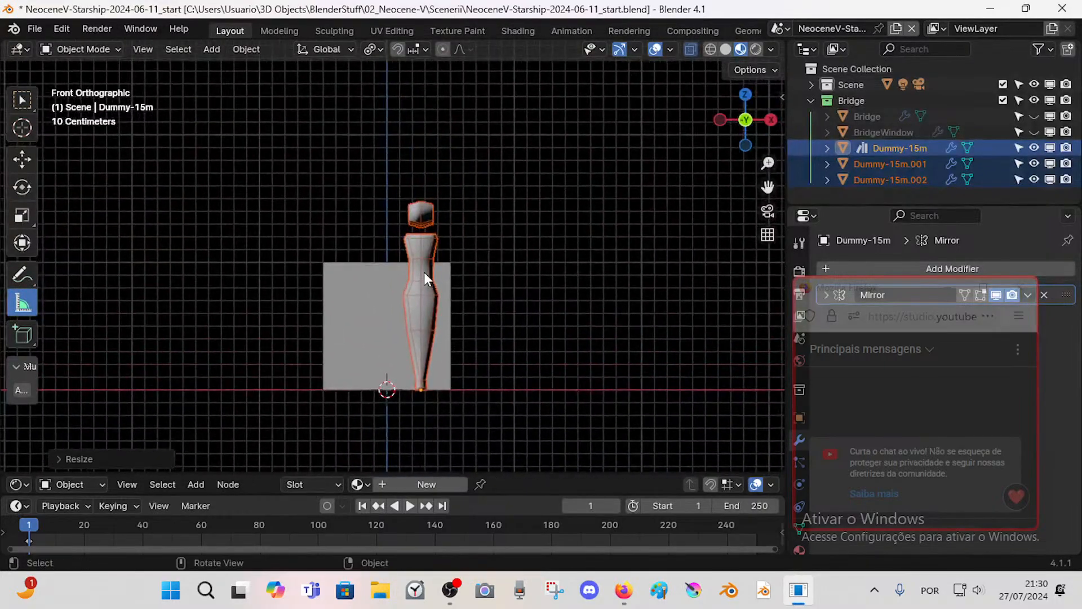
key("g")
key("x")
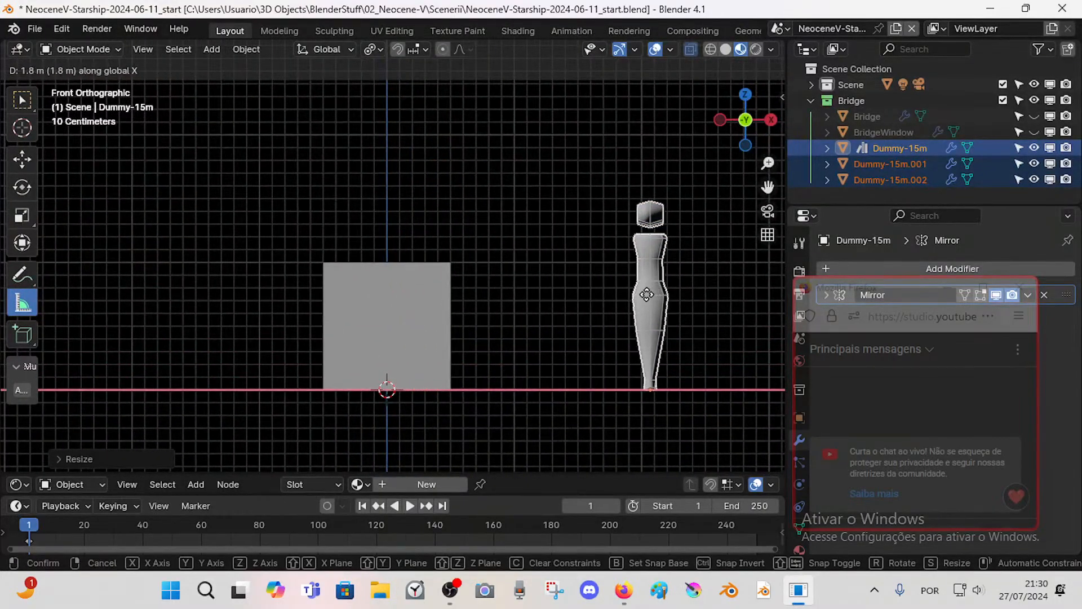
left_click(692, 295)
- Try to turn on X-ray display with the cube selected
left_click(387, 310)
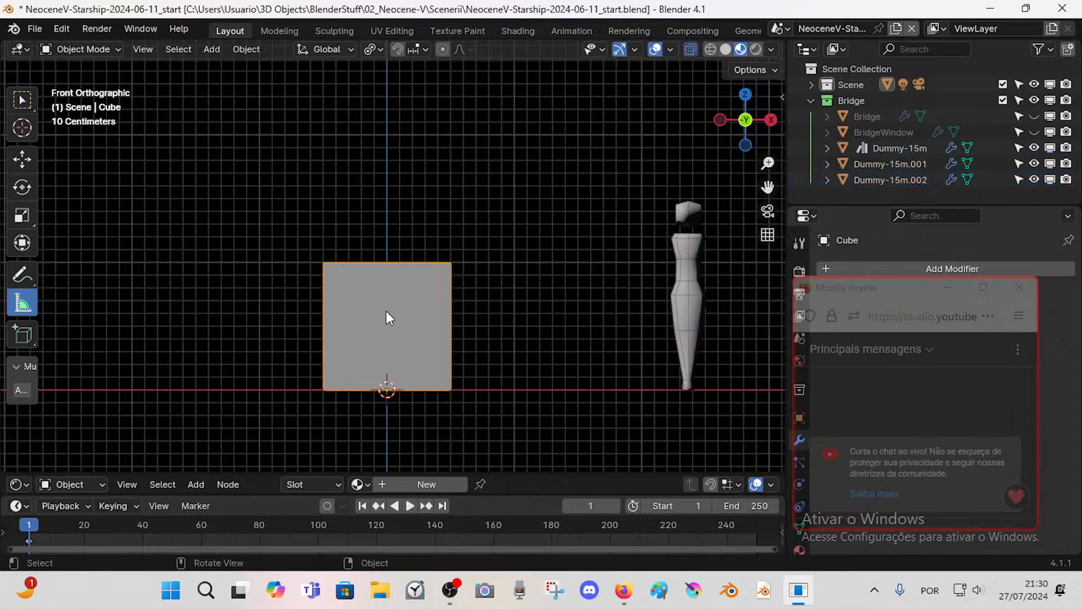
key("alt+z")
scroll(621, 163, "down", 3)
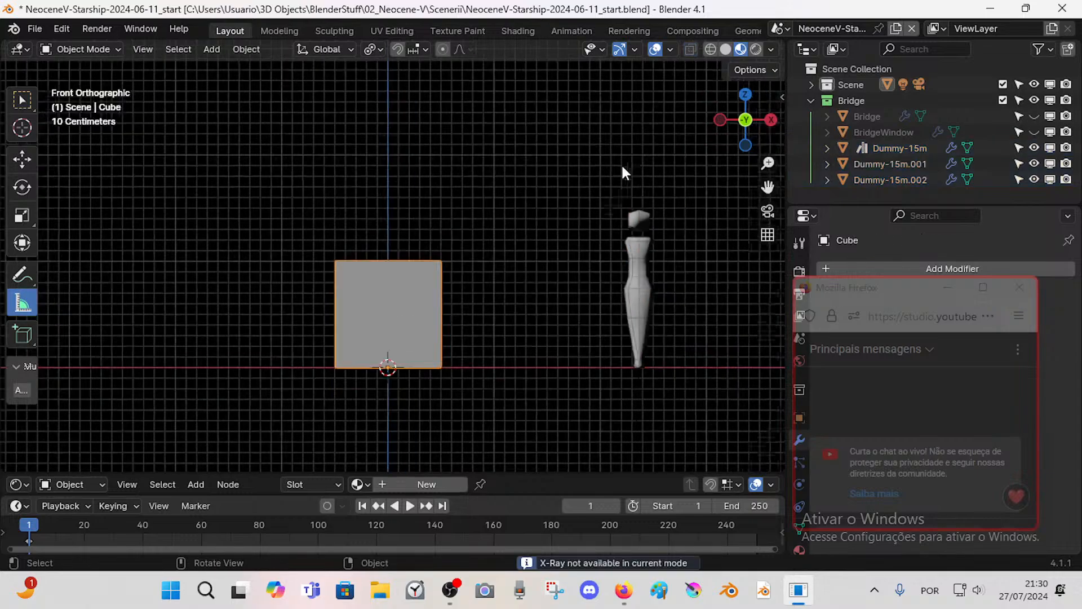
- Delete the duplicate figures Dummy-15m.001 and Dummy-15m.002
left_click(903, 163)
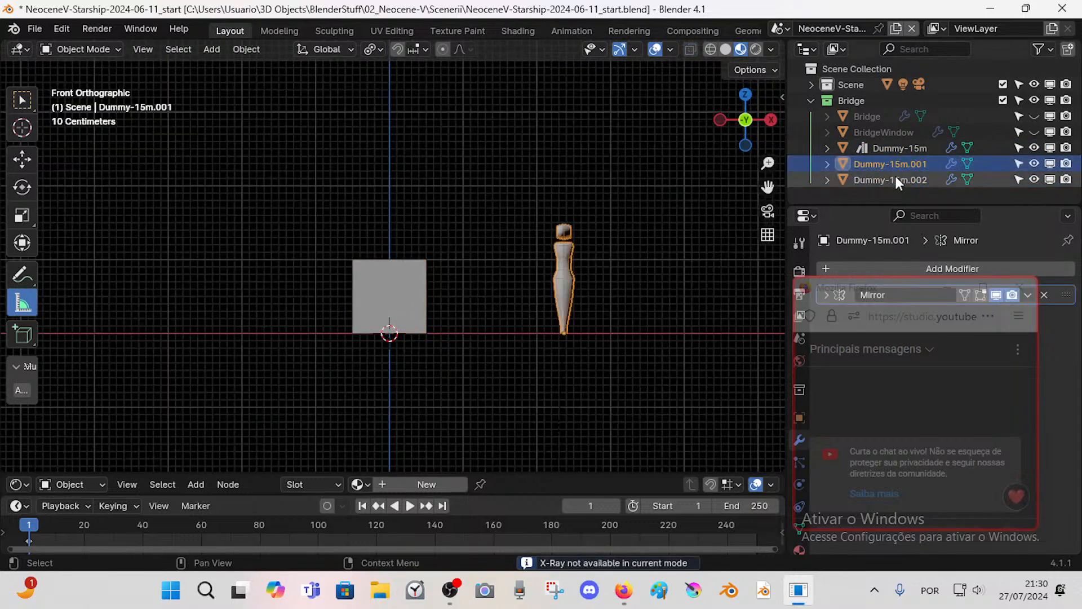
key("Delete")
left_click(887, 163)
key("Delete")
- Move the remaining Dummy-15m farther from the cube along the X axis
left_click(888, 149)
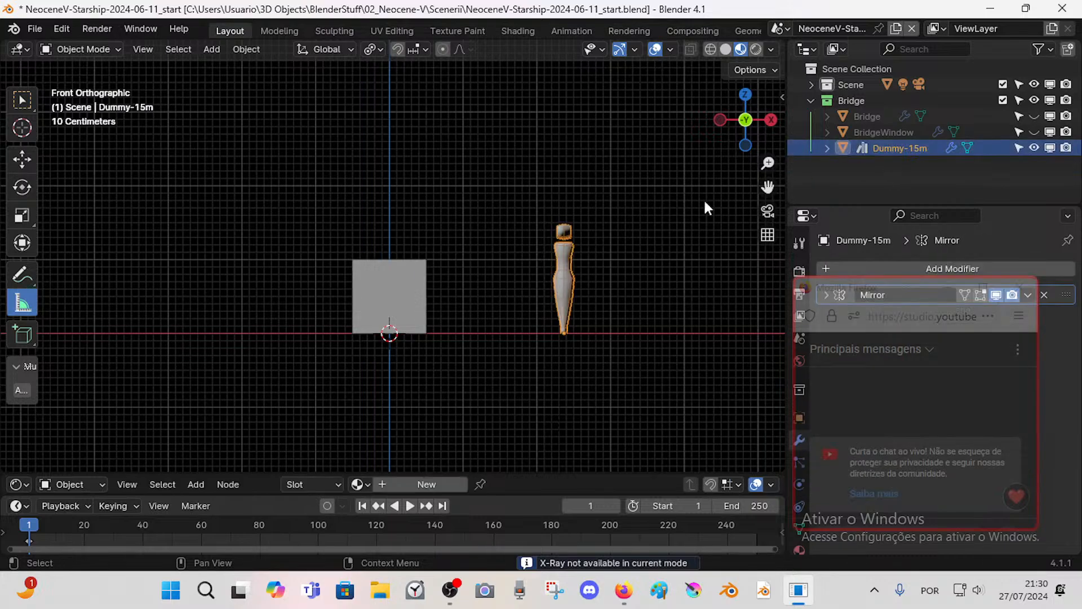
scroll(572, 298, "up", 2)
key("g")
key("x")
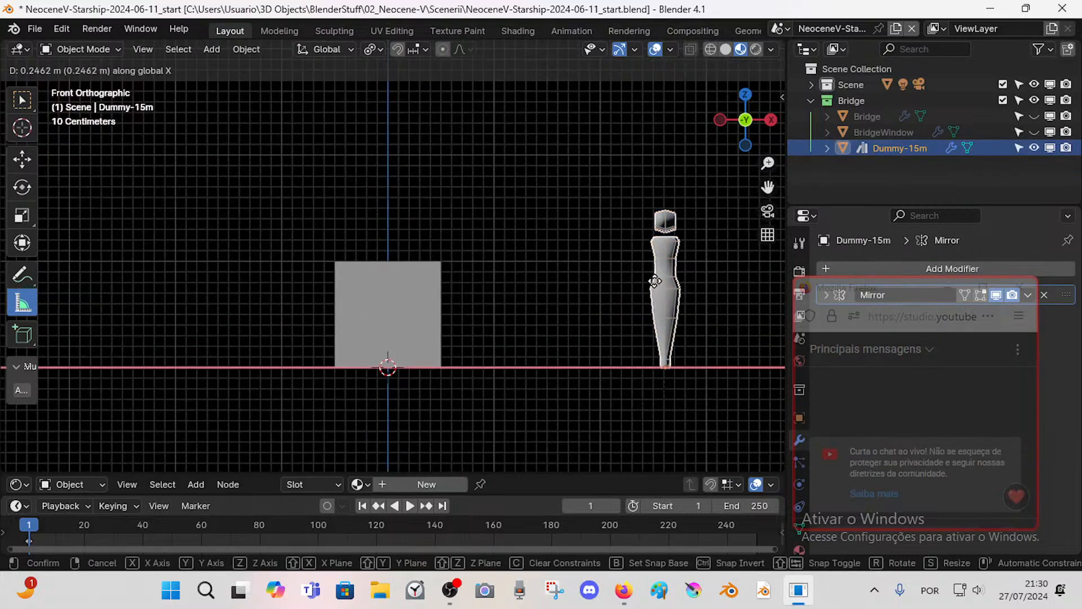
left_click(692, 288)
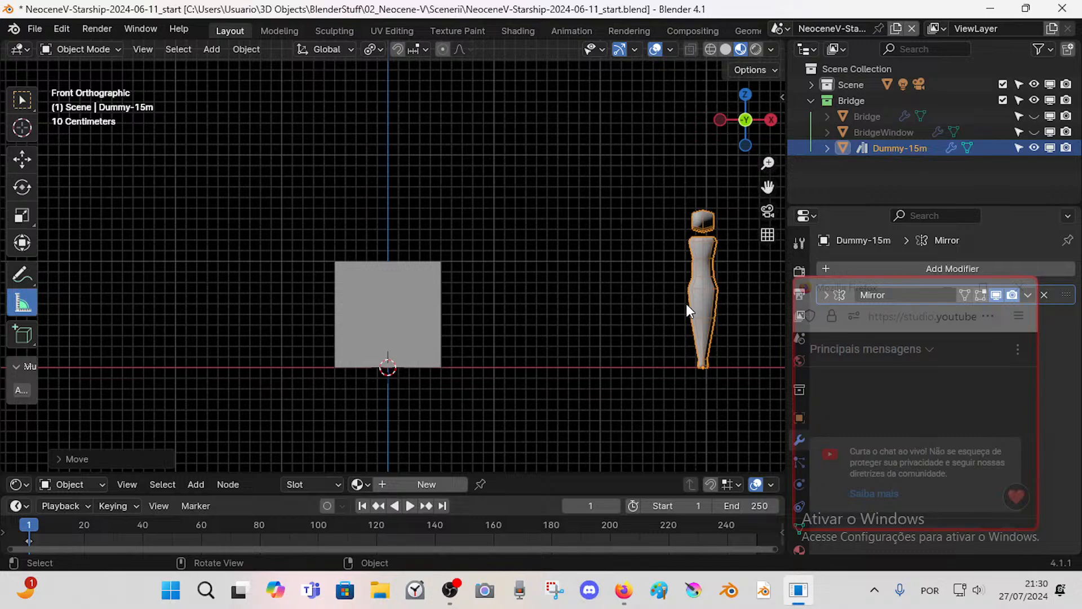
- Snap Dummy-15m to the 3D cursor at the world origin
key("shift+s")
left_click(564, 358)
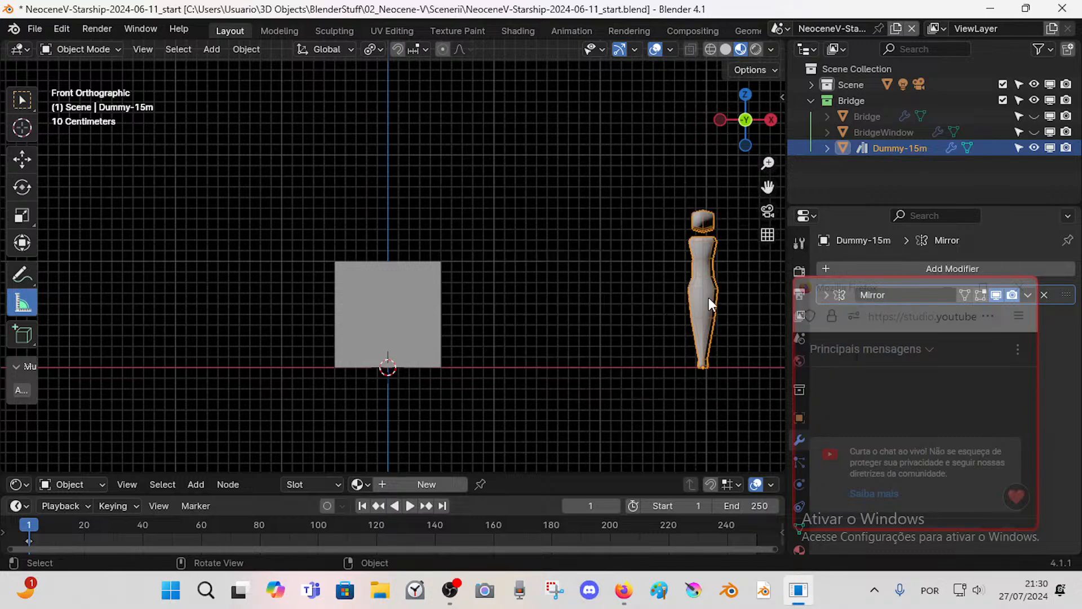
key("shift+s")
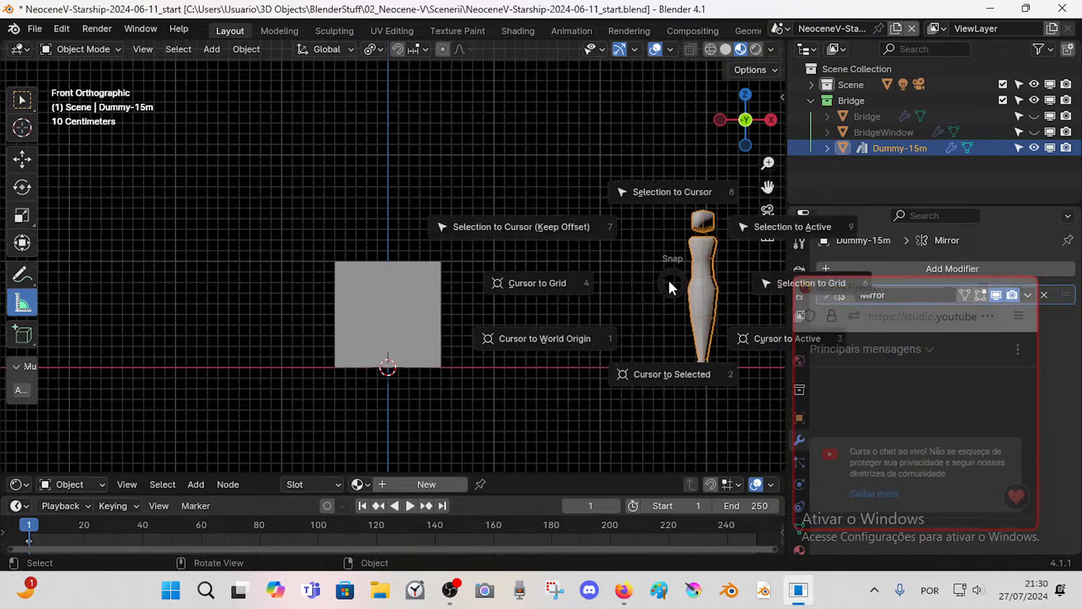
key("Escape")
key("shift+s")
left_click(673, 192)
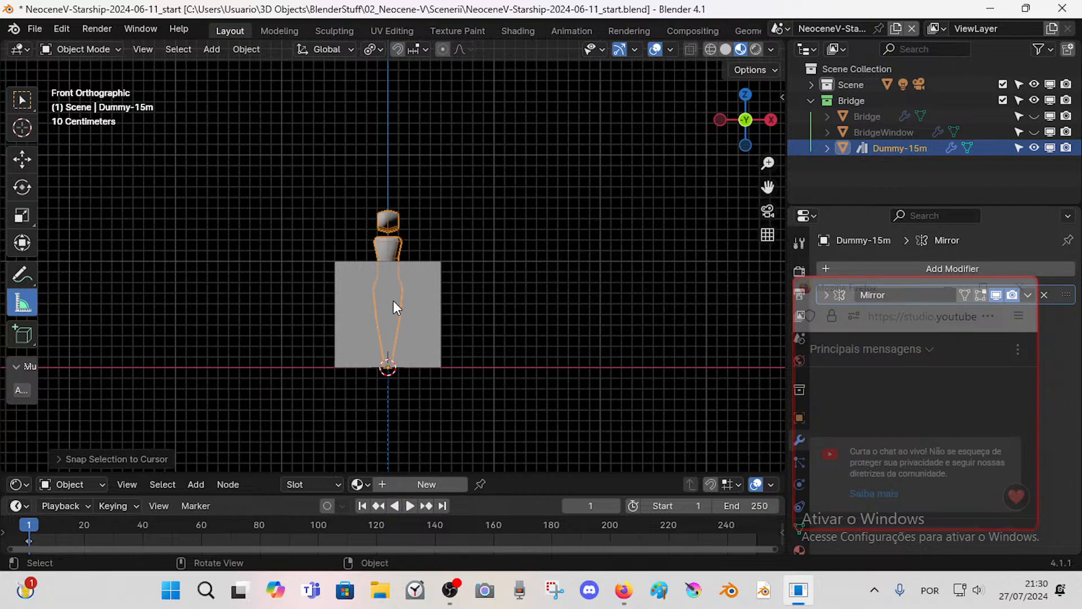
- Move Dummy-15m 3 m along the X axis from the origin
key("g")
key("x")
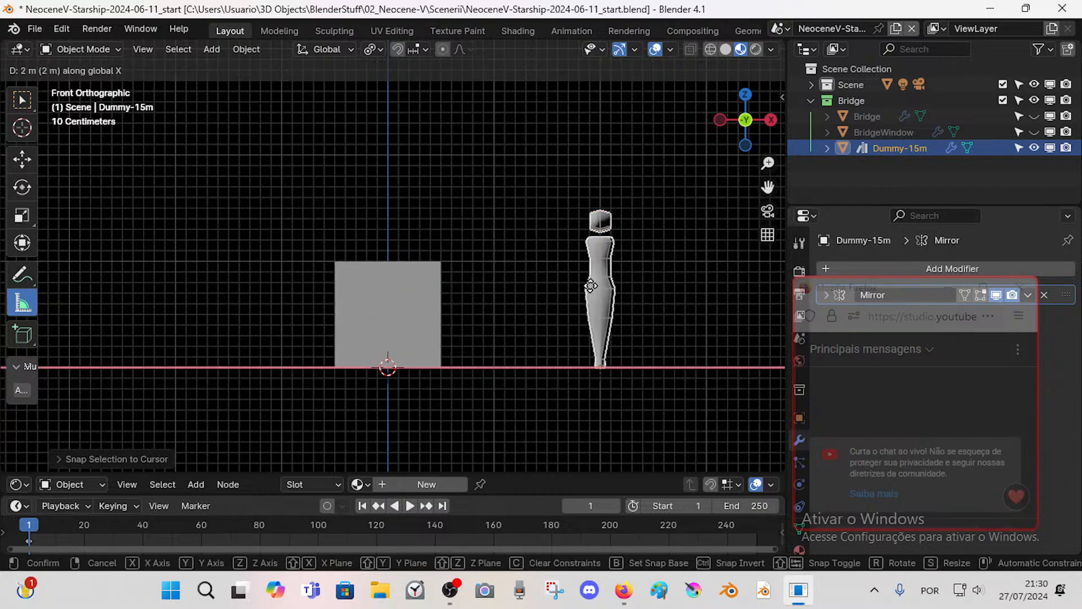
left_click(695, 276)
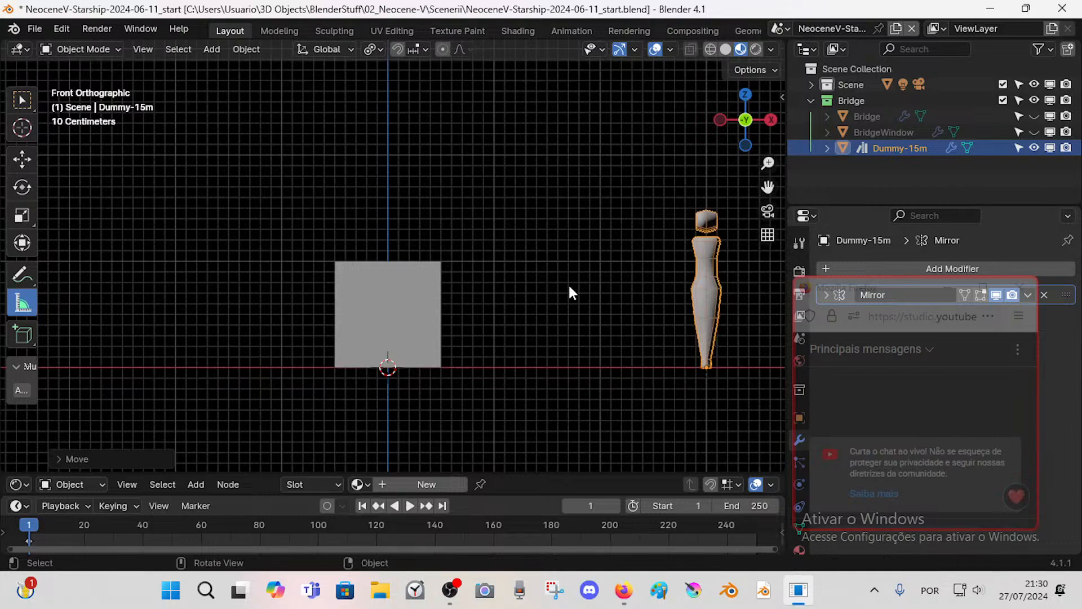
- Move Dummy-15m -4 m along the Y axis, working in the right view
key("KP_3")
key("KP_Decimal")
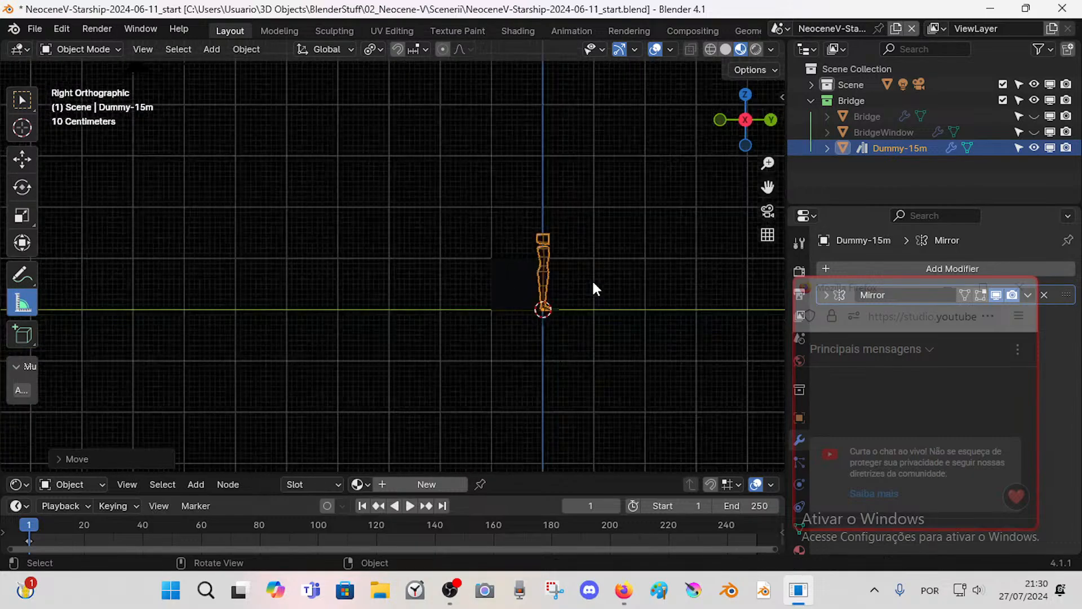
key("g")
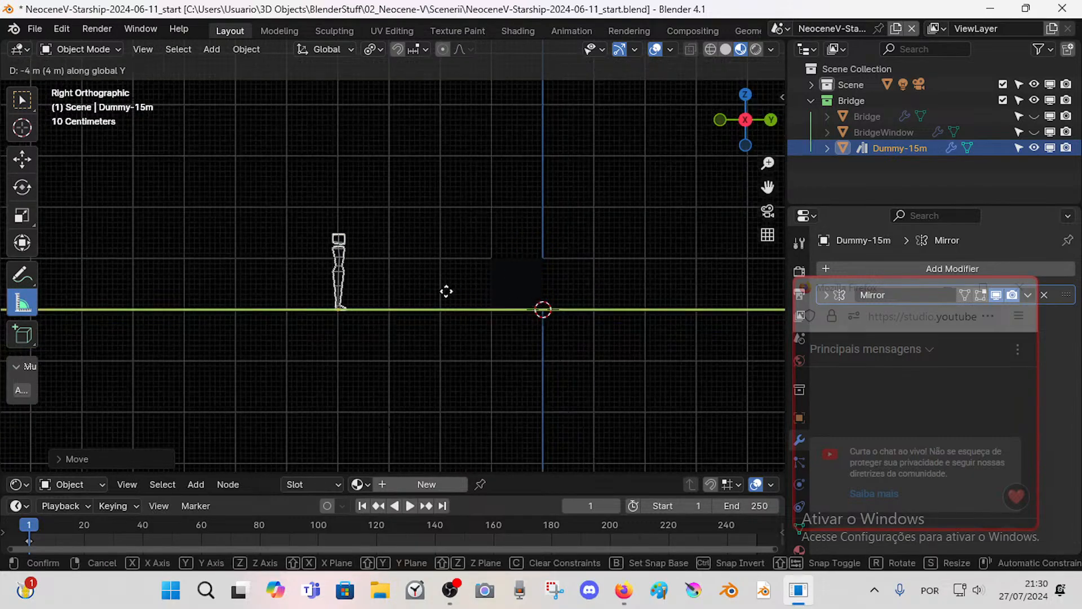
left_click(445, 290)
- Check the dummy and cube in Solid shading, then restore Material Preview and the right view
left_click(725, 50)
scroll(617, 158, "up", 2)
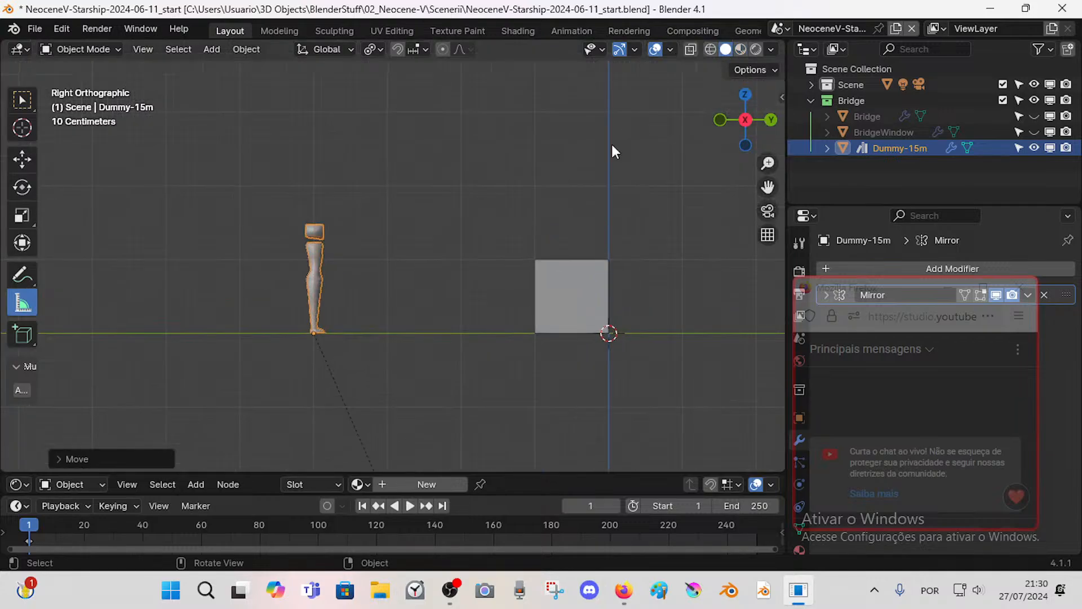
left_click(743, 50)
middle_click_drag(528, 236, 477, 304)
key("KP_3")
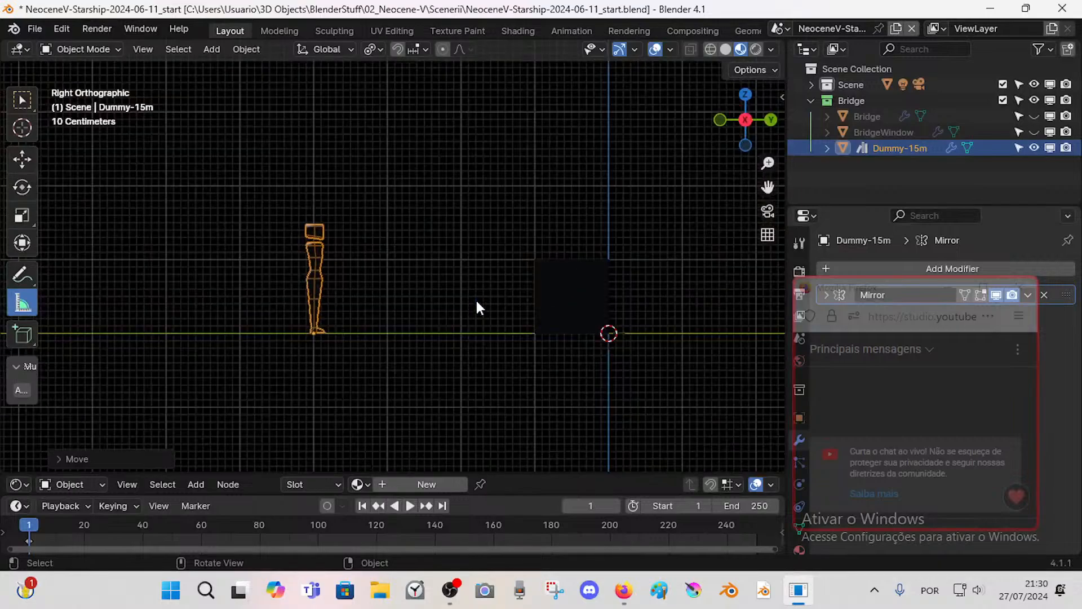
- Select the Sun light in the Scene collection and move the chat window away from its properties
middle_click_drag(646, 344, 465, 325, "shift")
scroll(457, 318, "up", 5)
left_click(413, 288)
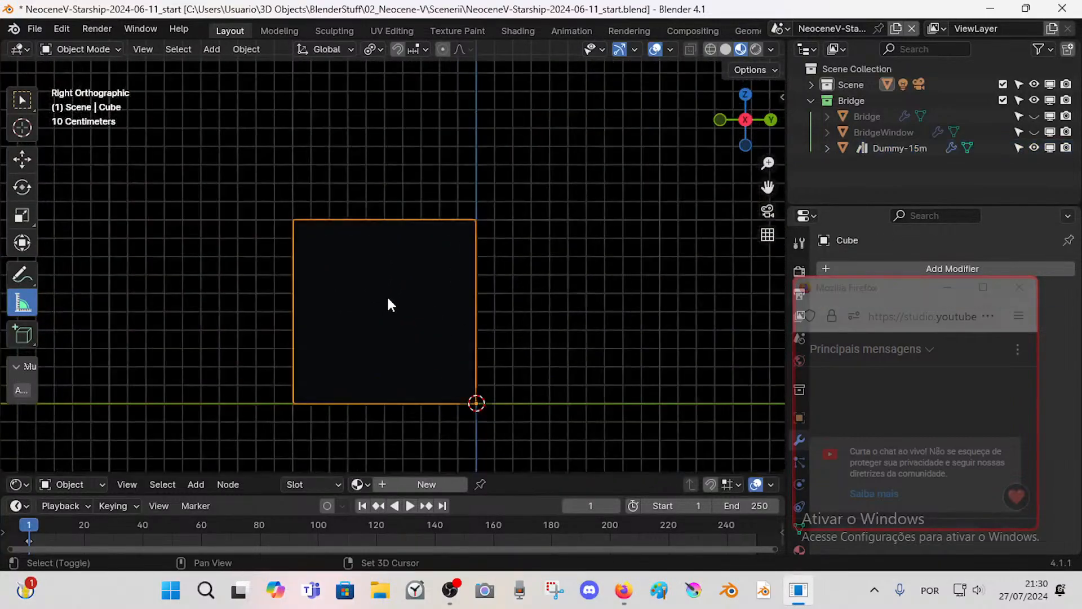
middle_click_drag(412, 293, 446, 289, "shift")
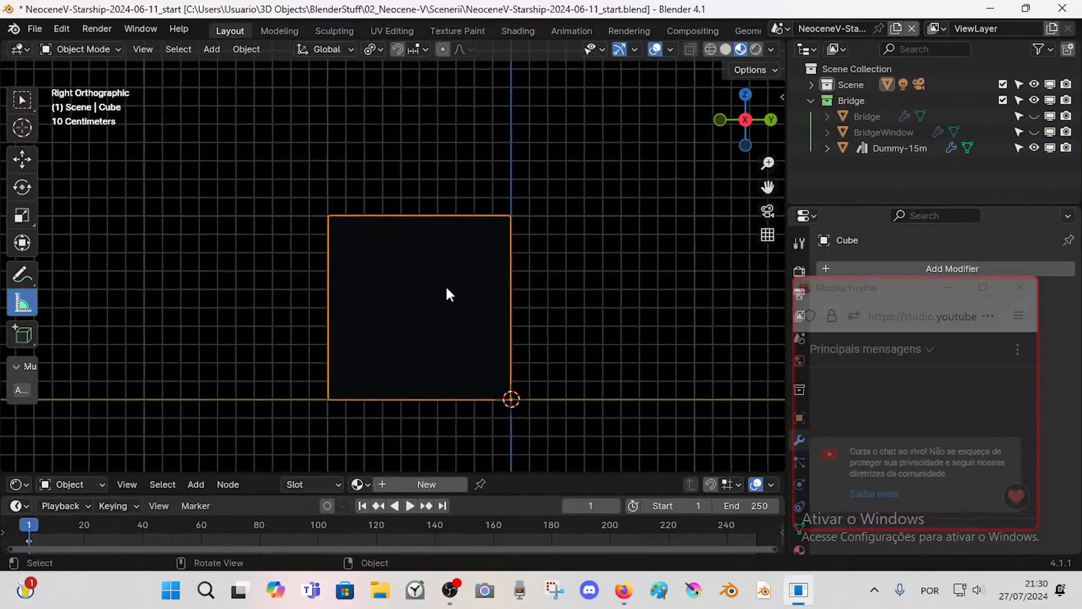
left_click(811, 85)
left_click(860, 132)
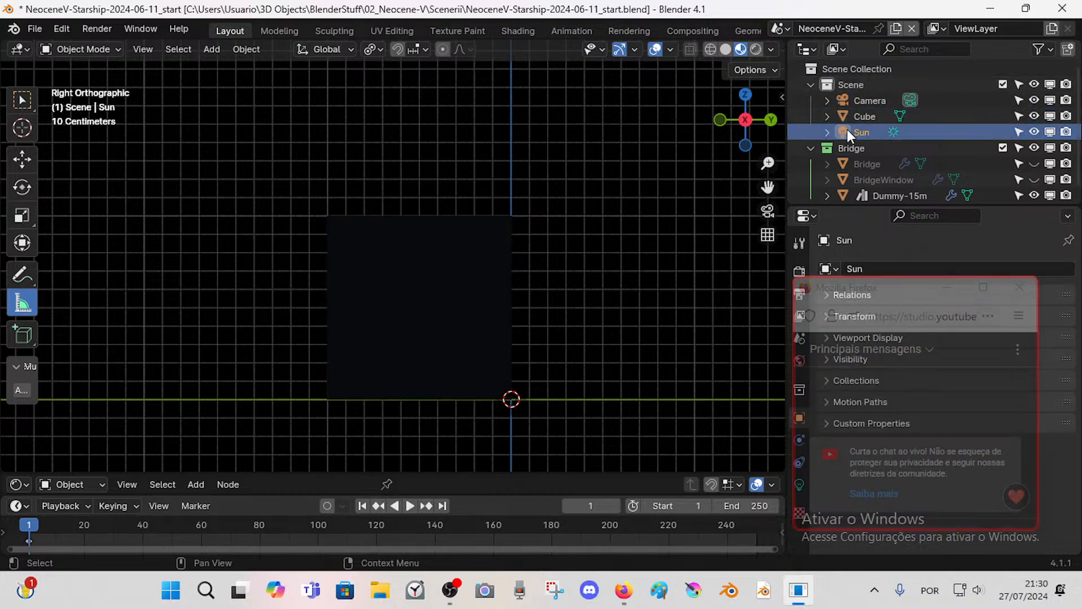
left_click_drag(832, 297, 531, 94)
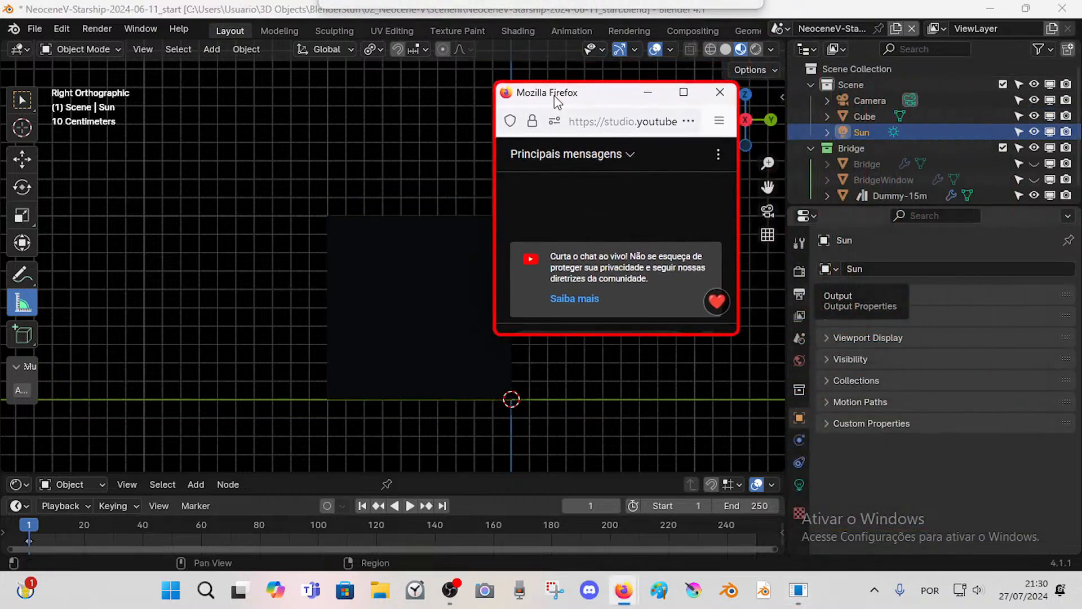
- Turn on Ambient Occlusion for EEVEE and open the Sun's light data settings
left_click(798, 273)
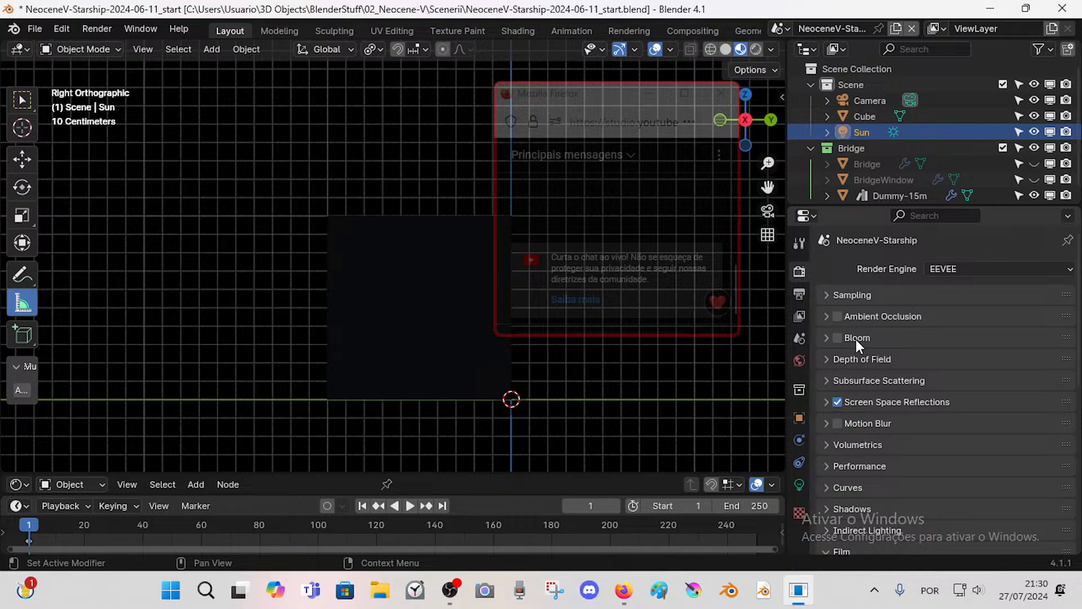
left_click(837, 317)
left_click(798, 293)
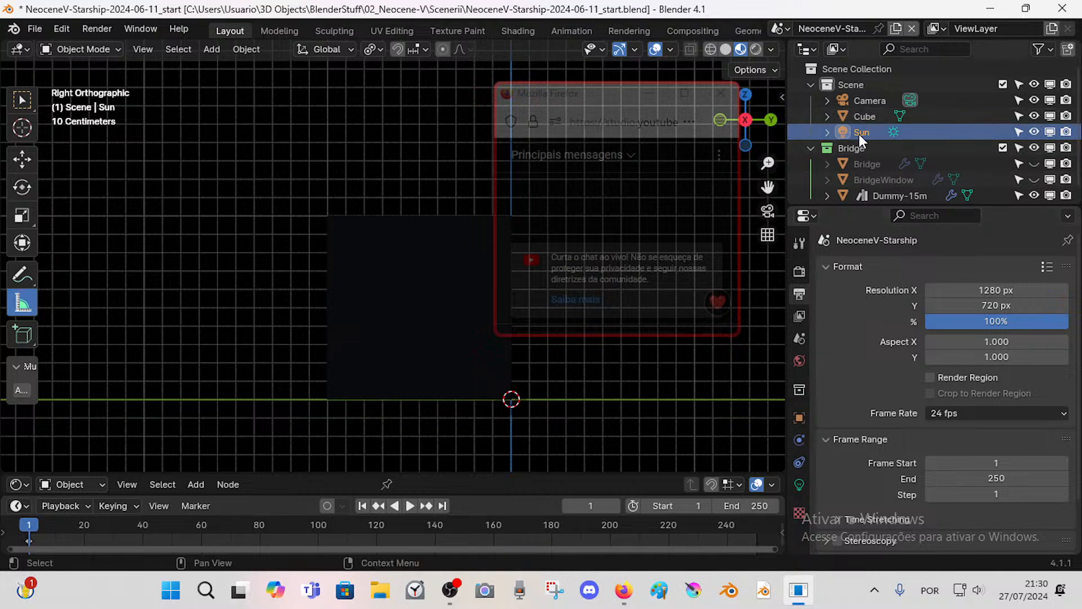
left_click(826, 133)
left_click(827, 133)
left_click(800, 485)
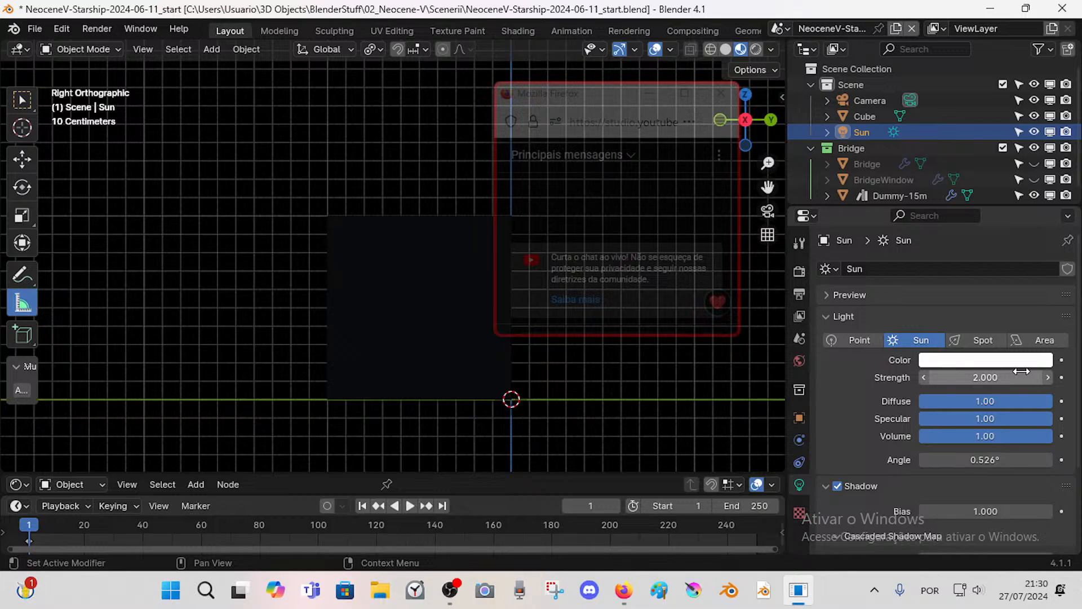
- Locate the Sun light in the right view and examine its position and direction
middle_click_drag(418, 247, 369, 265)
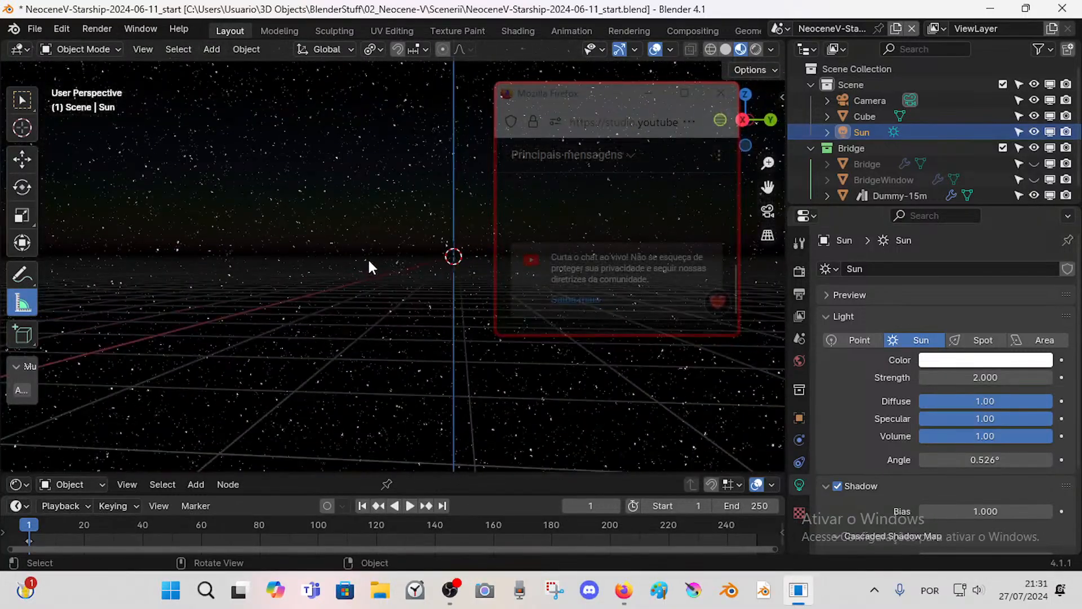
key("KP_3")
scroll(369, 267, "down", 2)
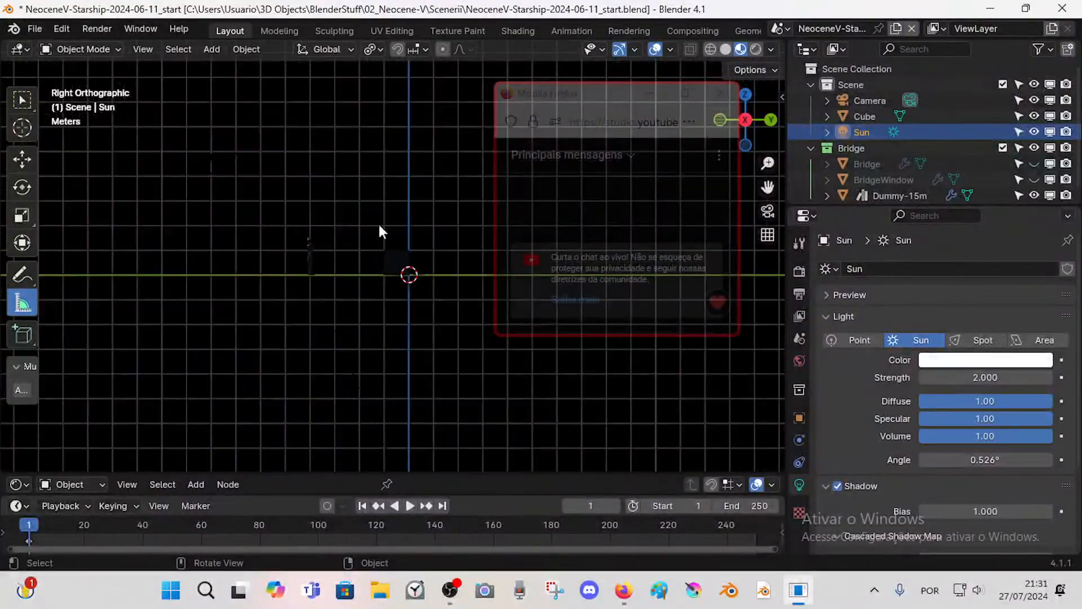
middle_click_drag(379, 226, 376, 335, "shift")
scroll(417, 192, "down", 3)
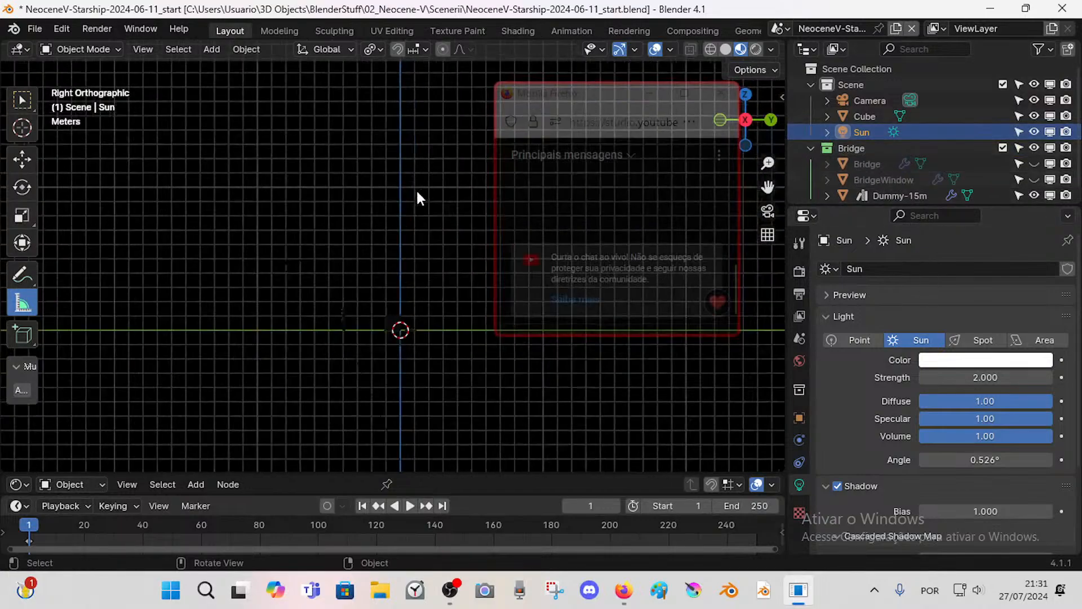
key("KP_Decimal")
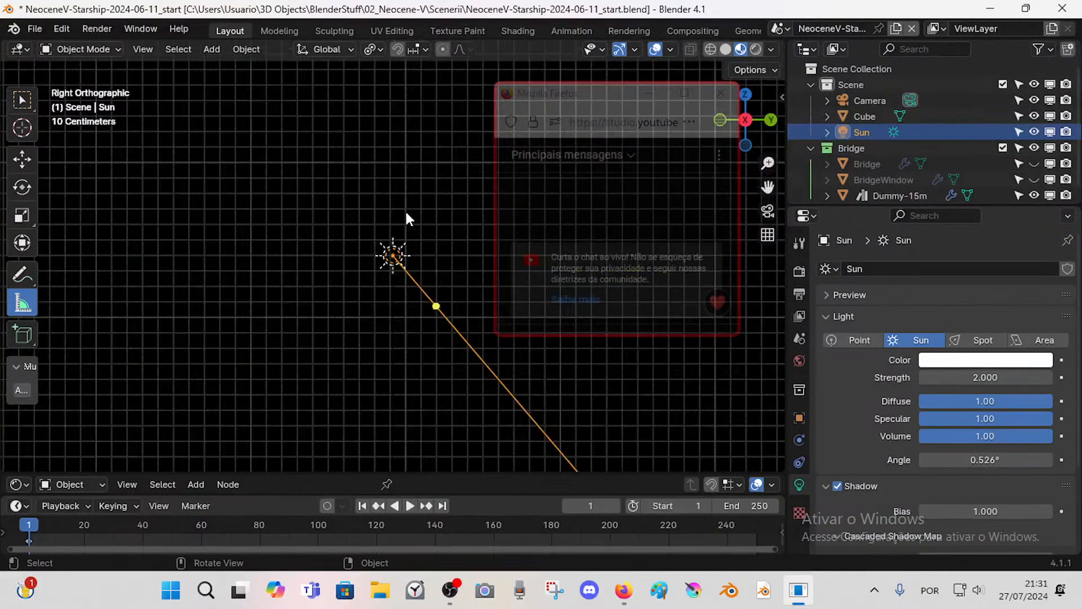
scroll(405, 211, "down", 5)
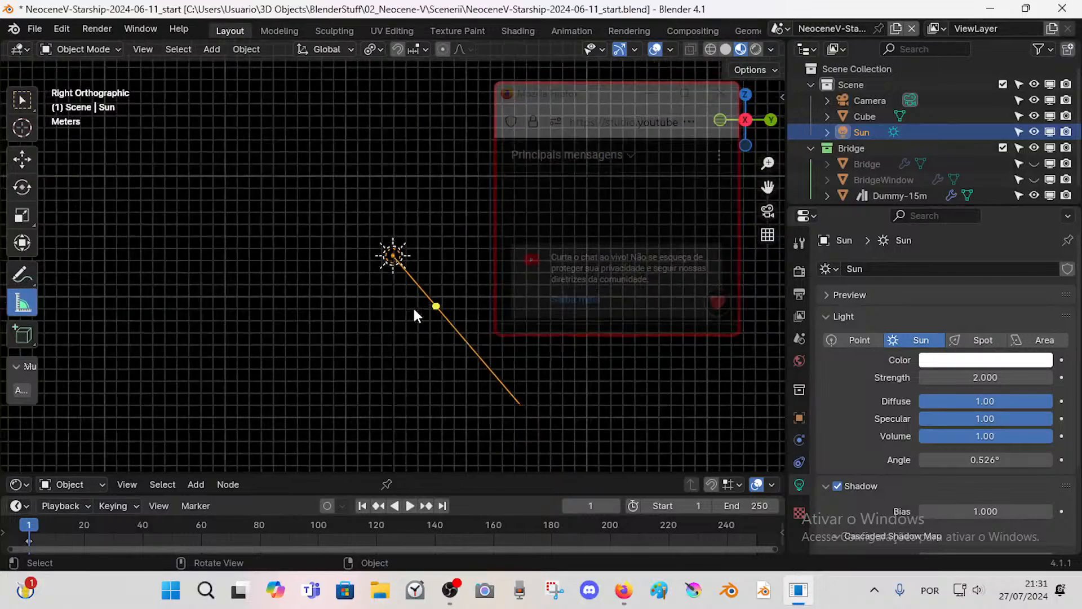
scroll(415, 311, "down", 2)
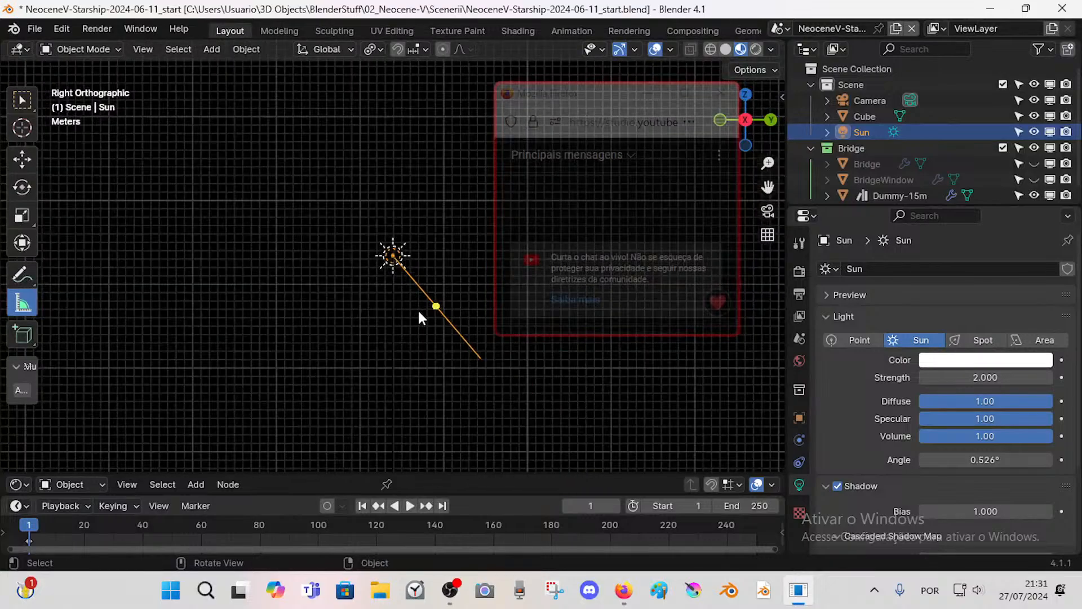
- Frame the Cube in the right view and examine how the surrounding scene lies relative to the Sun
left_click(864, 127)
left_click(866, 115)
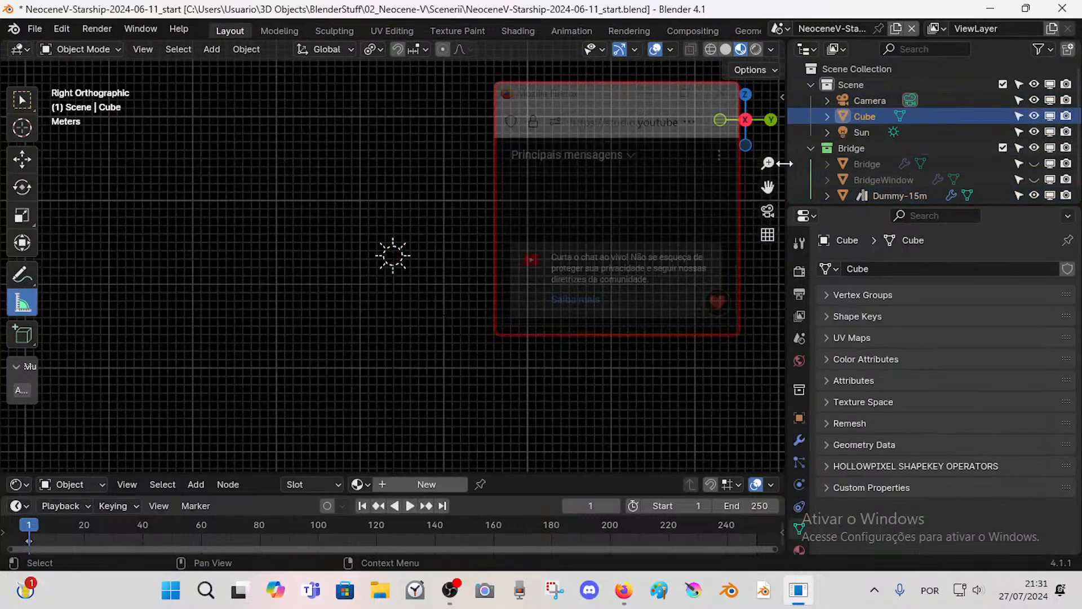
scroll(363, 355, "down", 3)
key("KP_Decimal")
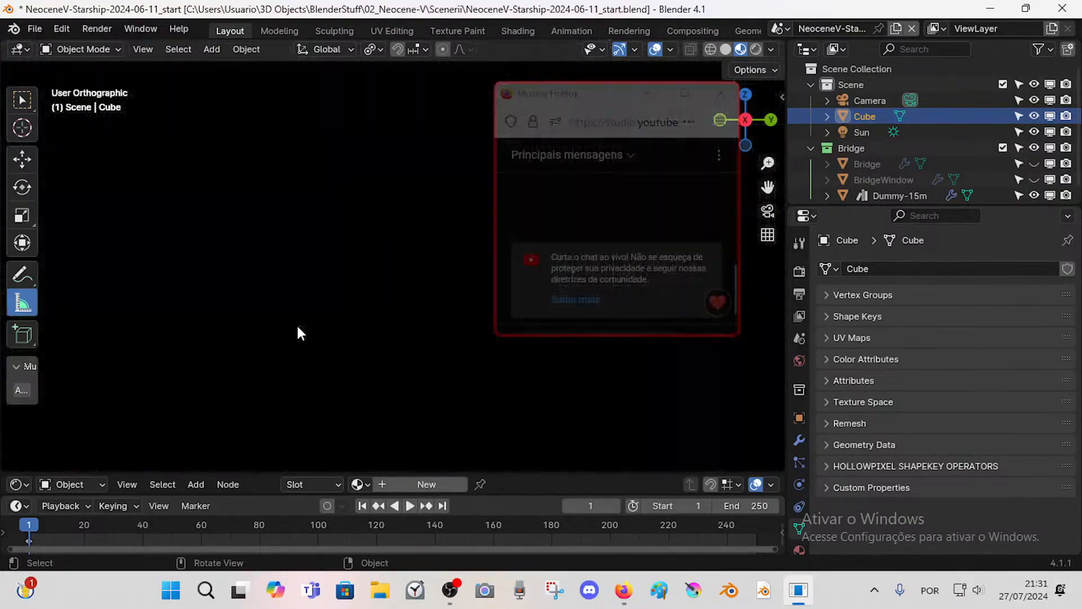
scroll(314, 285, "down", 5)
scroll(318, 282, "down", 4)
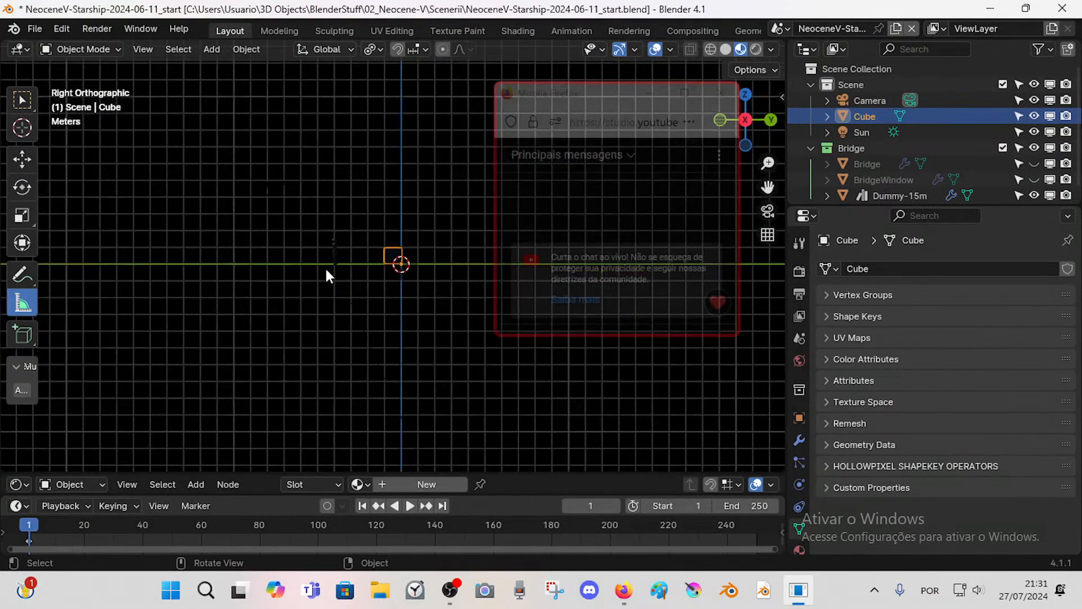
middle_click_drag(342, 208, 359, 284, "shift")
middle_click_drag(380, 246, 384, 269, "shift")
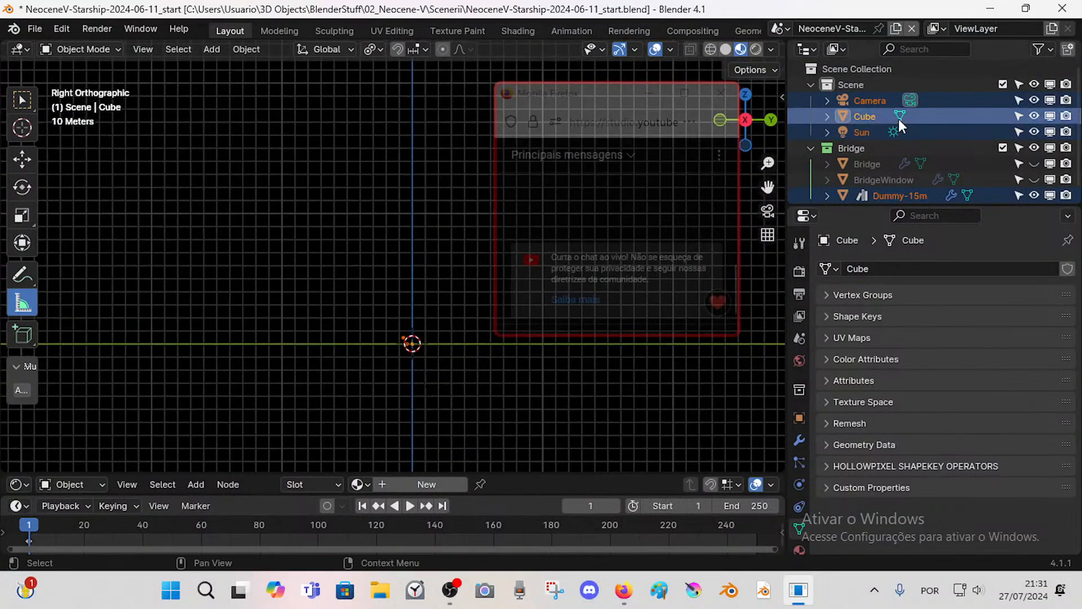
- Select the Sun and bring it much closer to the world origin with freehand moves in the right view
left_click(864, 133)
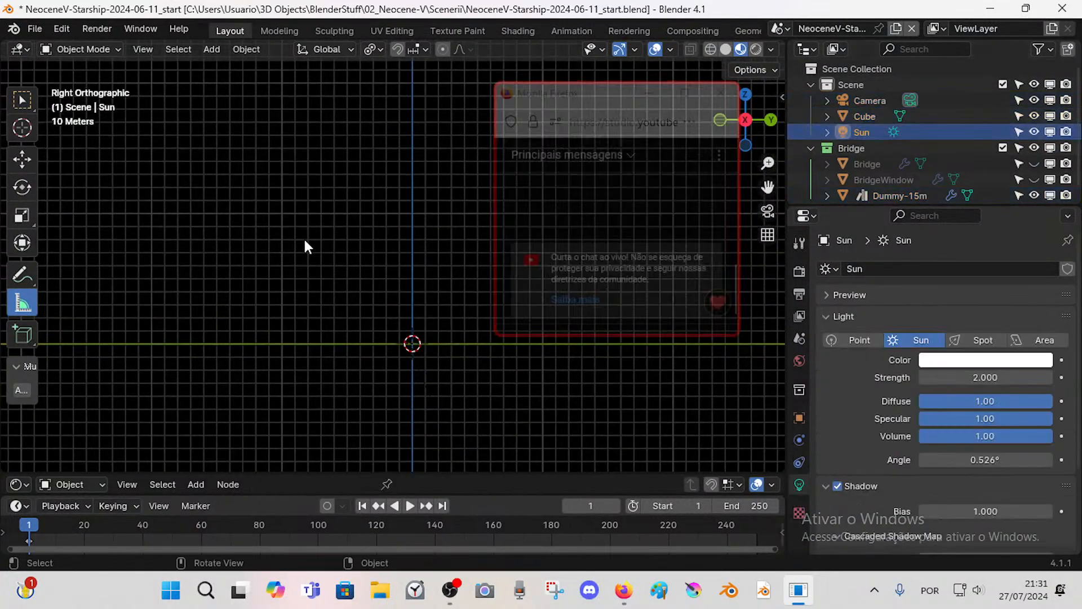
key("g")
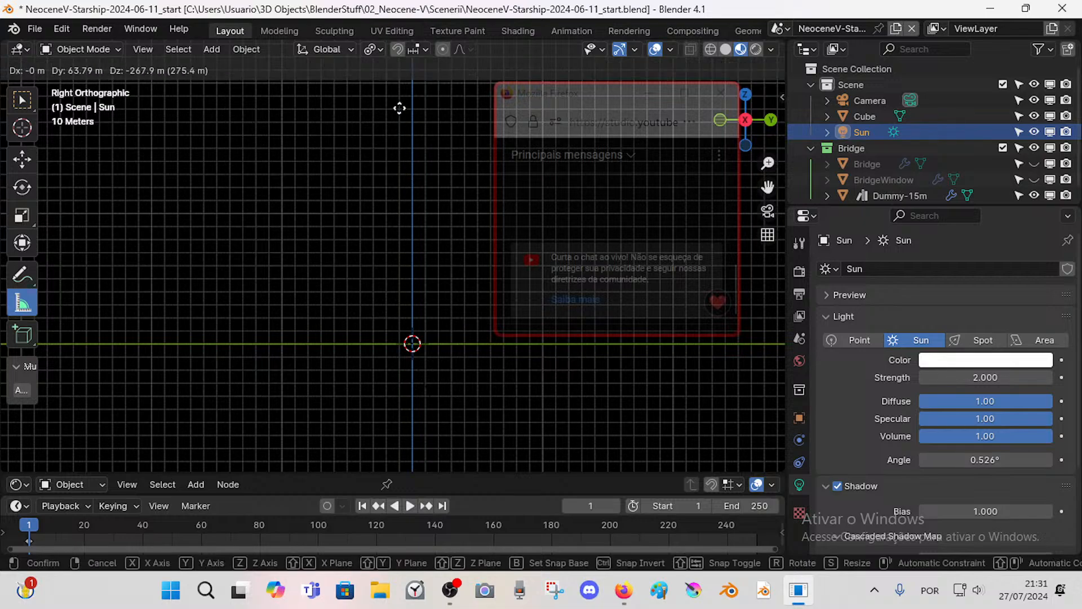
left_click(399, 270)
scroll(322, 169, "down", 5)
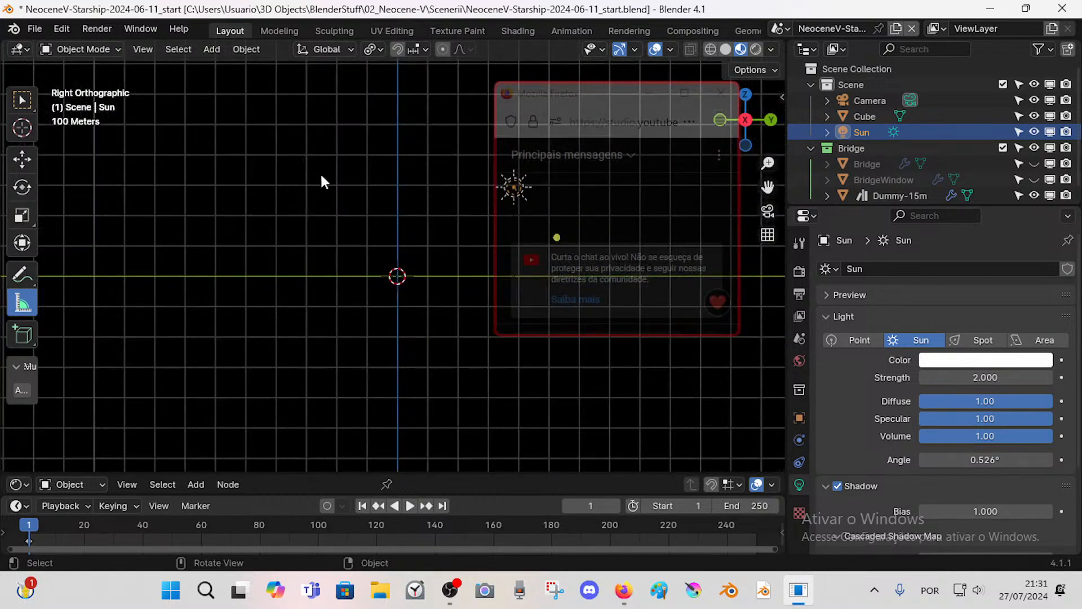
scroll(411, 222, "up", 4)
scroll(435, 205, "down", 2)
key("g")
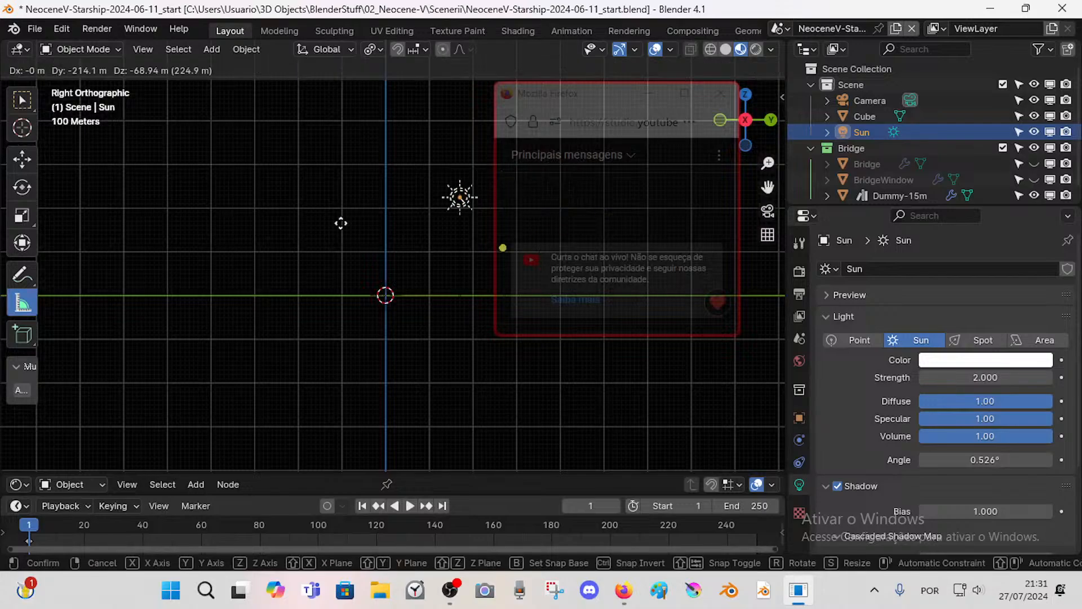
left_click(251, 279)
- Move the Sun about 43 m along Y and -28 m along Z, then shift it freehand closer to the cube
scroll(338, 349, "up", 6)
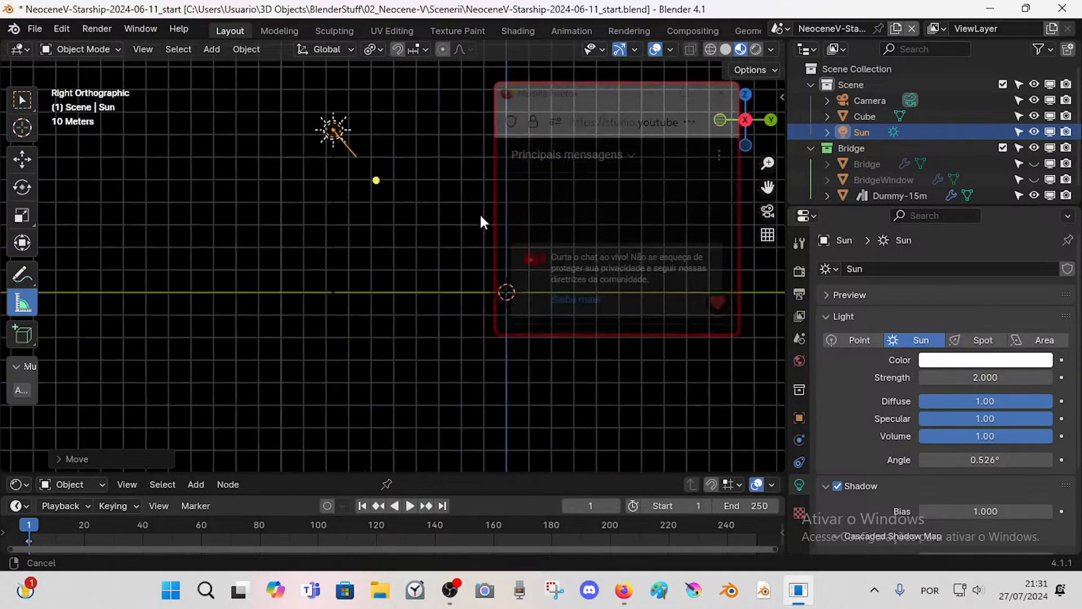
middle_click_drag(436, 251, 280, 316, "shift")
key("g")
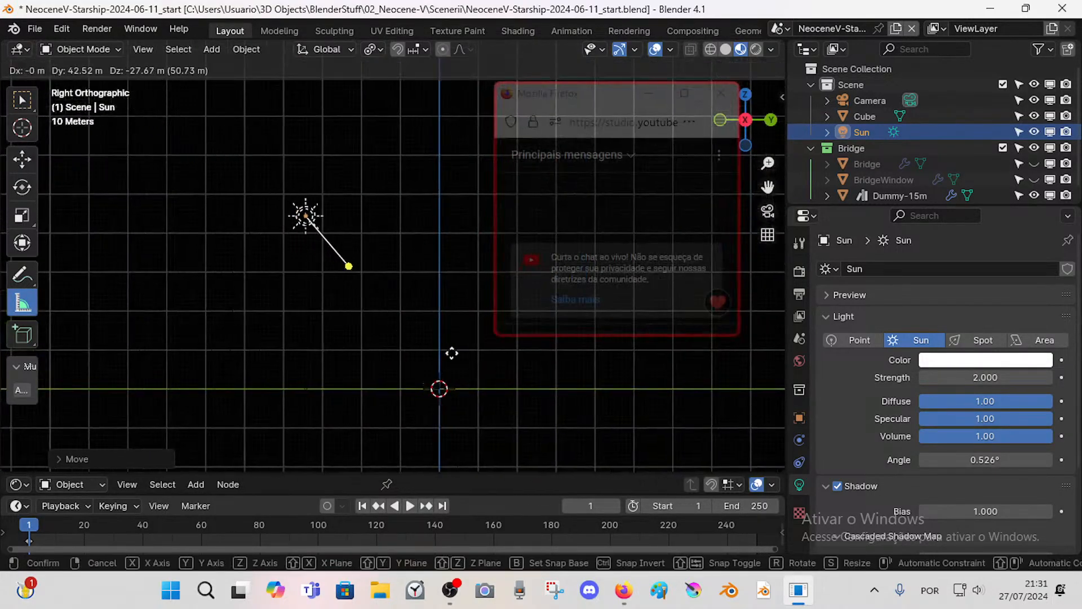
left_click(453, 353)
middle_click_drag(412, 330, 377, 279, "shift")
scroll(377, 279, "up", 4)
scroll(379, 288, "up", 3)
middle_click_drag(392, 389, 377, 254, "shift")
scroll(372, 317, "up", 4)
scroll(381, 365, "up", 2)
key("g")
left_click(430, 370)
scroll(323, 213, "down", 3)
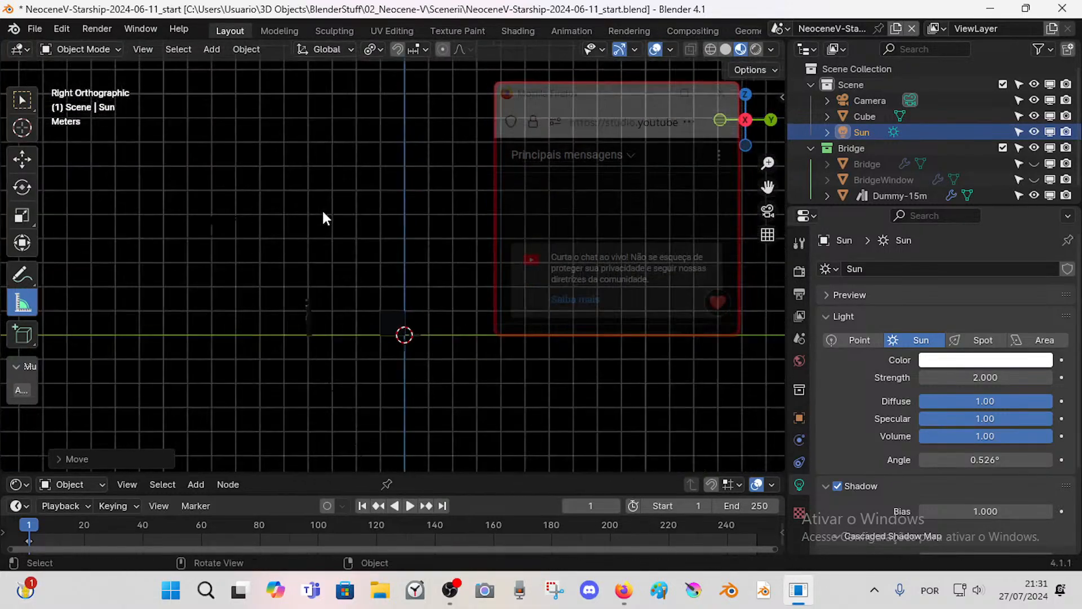
key("r")
key("z")
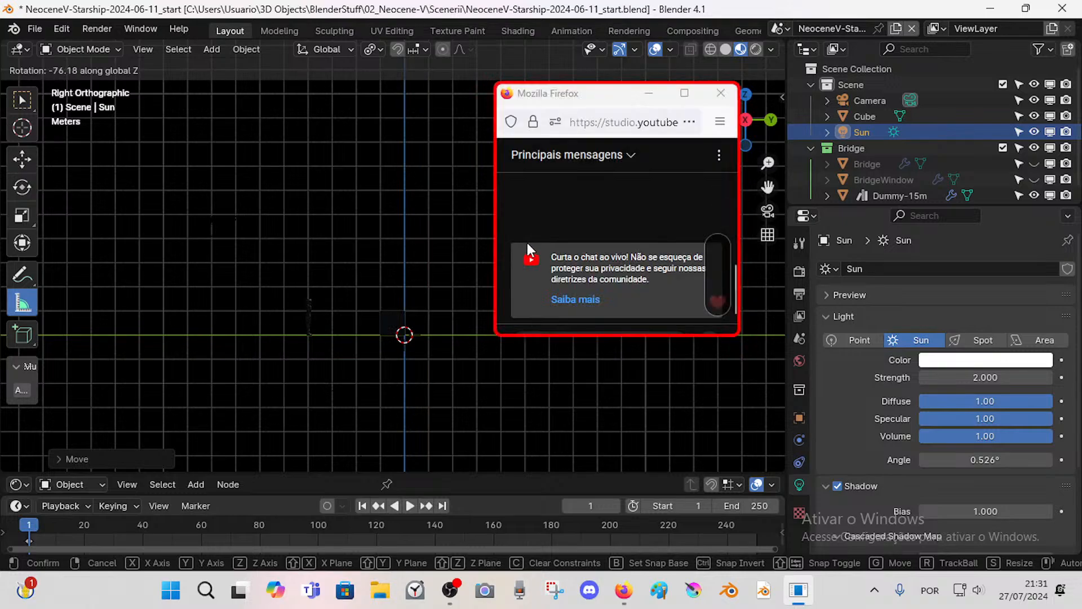
right_click(278, 358)
- Rotate the Sun freehand around the global Z axis, then deselect it
key("r")
key("z")
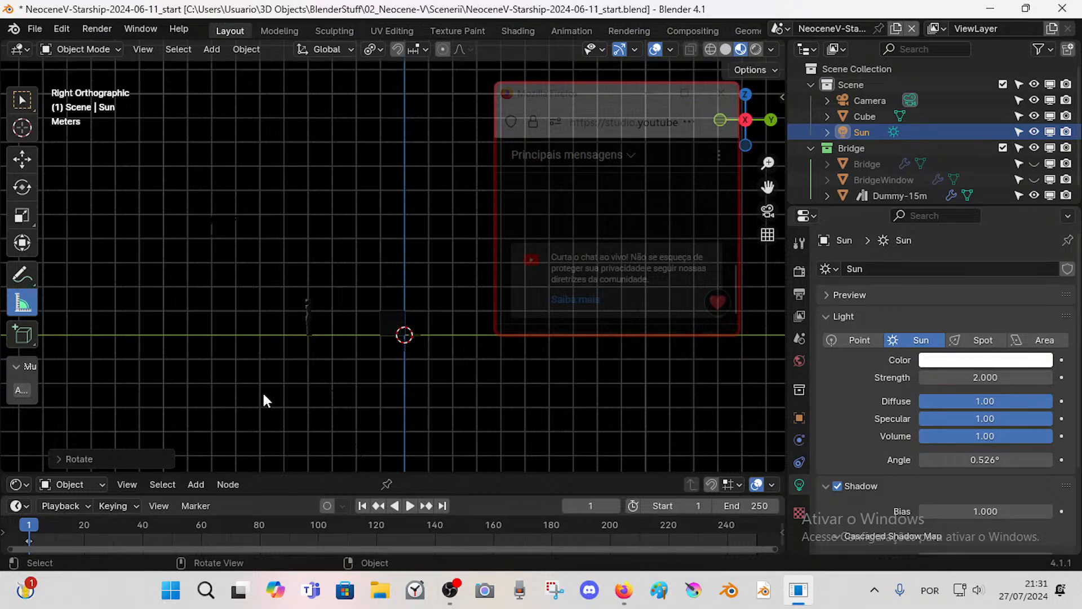
left_click(467, 336)
- Move the chat window off the viewport and set the Sun's strength to 10
left_click(646, 220)
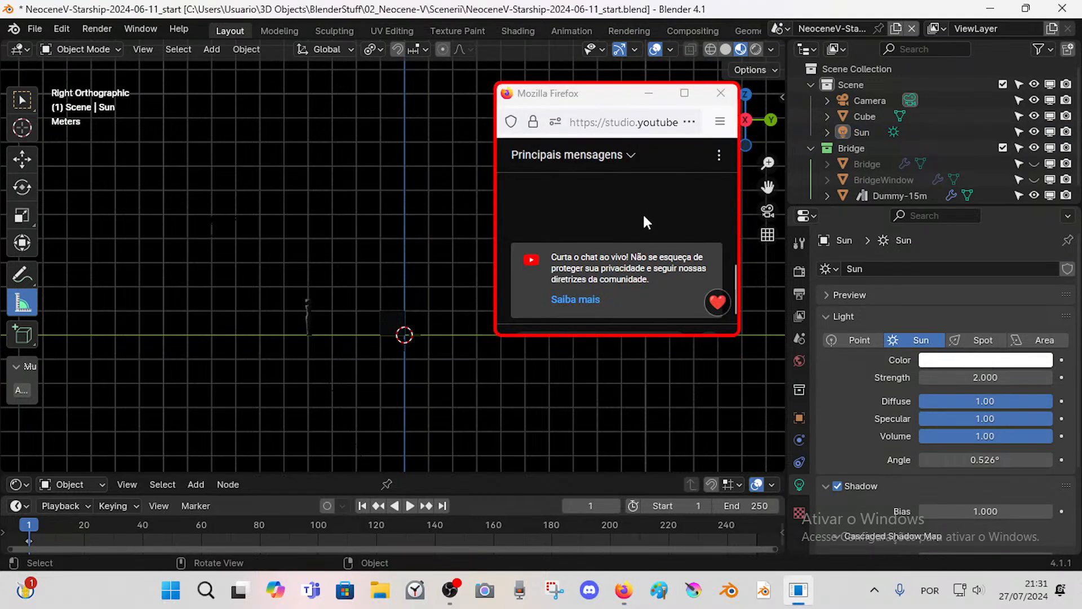
left_click_drag(600, 100, 924, 52)
left_click(981, 377)
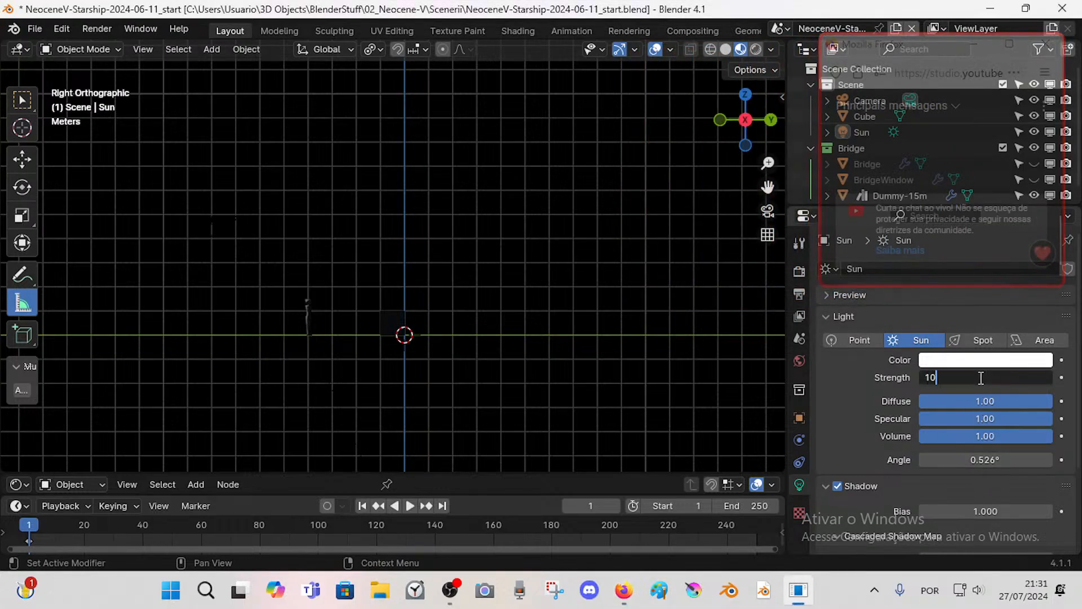
type("10")
key("Return")
middle_click_drag(518, 297, 381, 309)
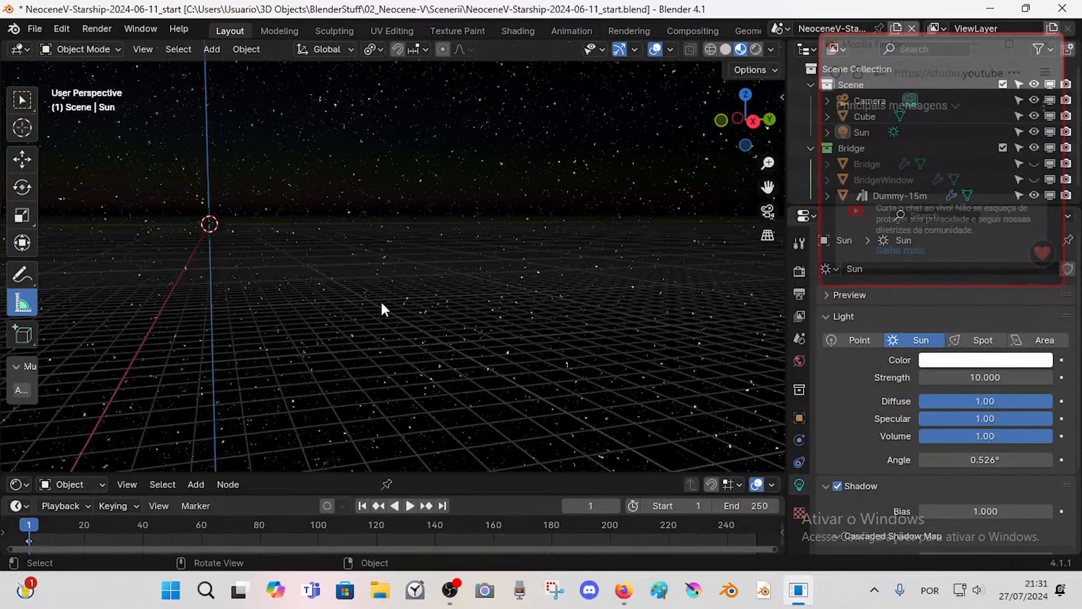
- Uncover the object list, then frame the Cube and inspect how the Sun lights its faces
left_click_drag(924, 45, 546, 198)
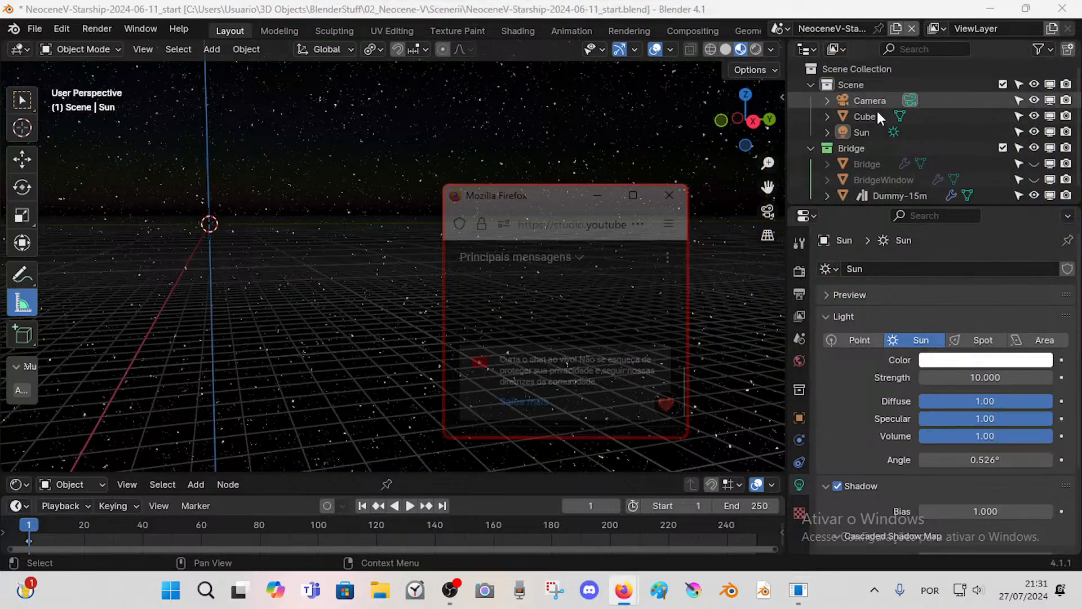
left_click(877, 114)
key("KP_Decimal")
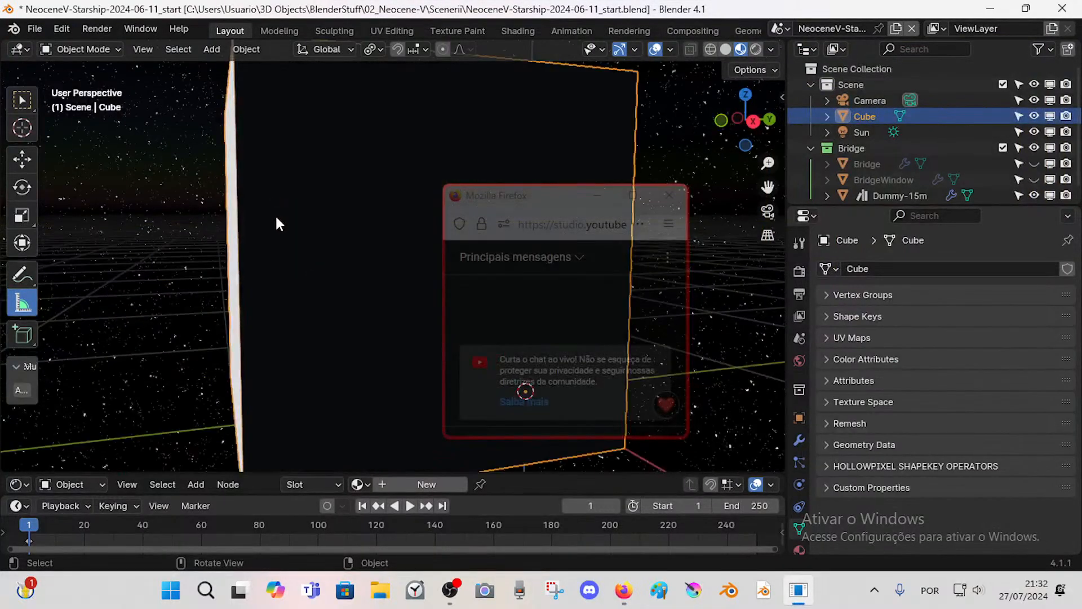
scroll(333, 268, "down", 5)
middle_click_drag(333, 268, 269, 229)
scroll(241, 297, "down", 6)
- Select the Sun and move it freehand along the X axis to change its place relative to the origin
left_click(884, 132)
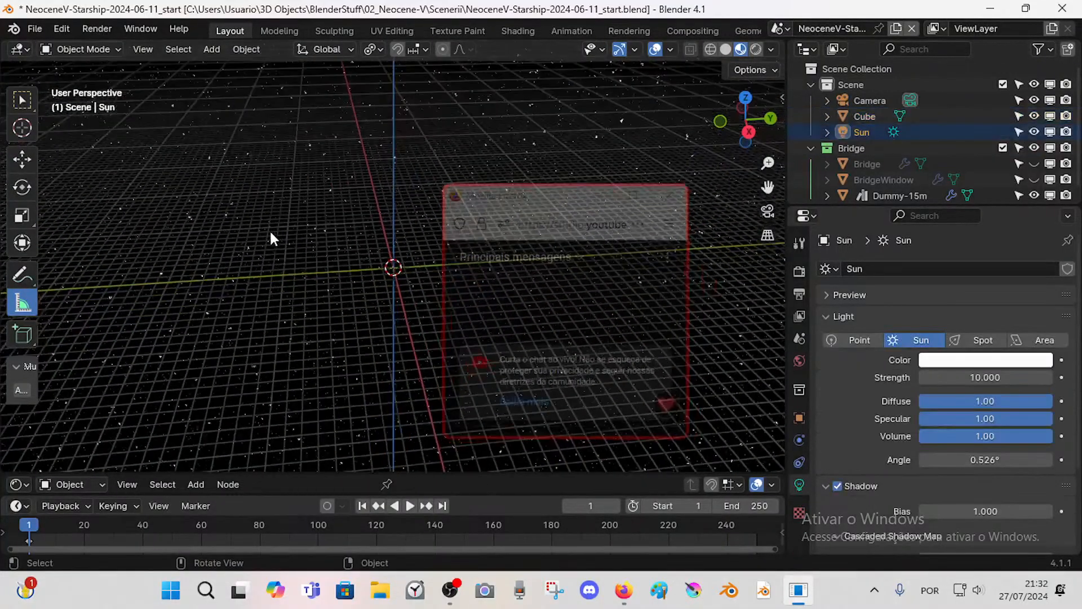
scroll(271, 232, "up", 3)
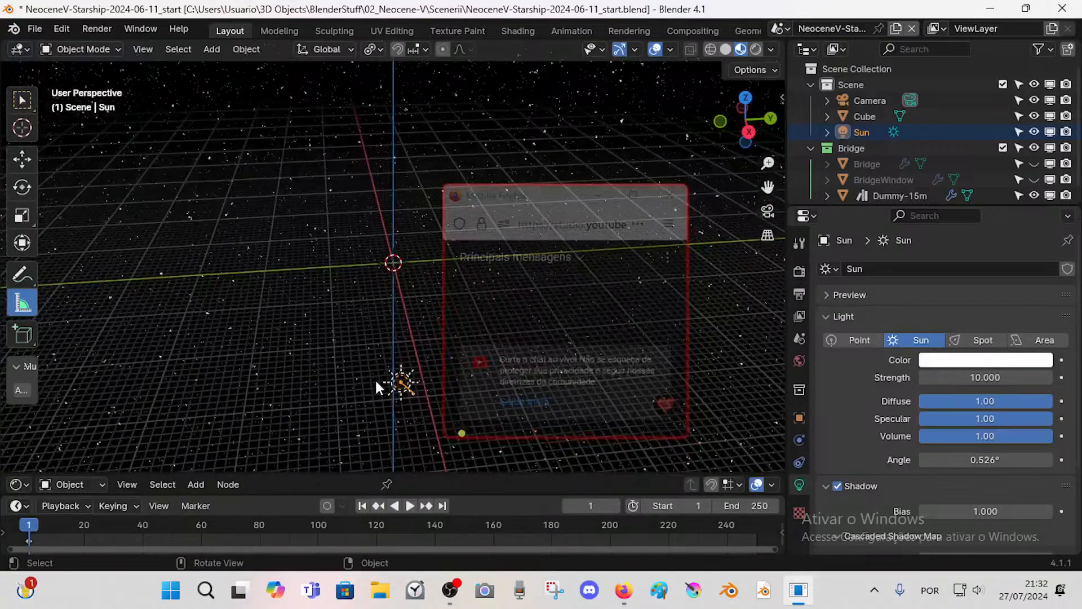
key("g")
key("x")
left_click(338, 259)
middle_click_drag(337, 261, 312, 298)
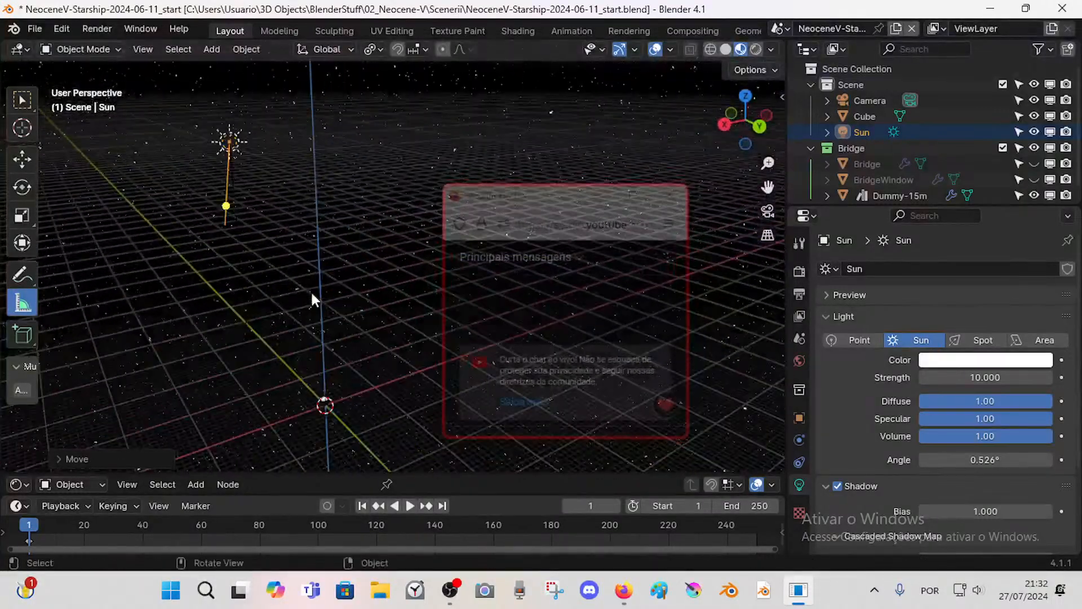
left_click(339, 360)
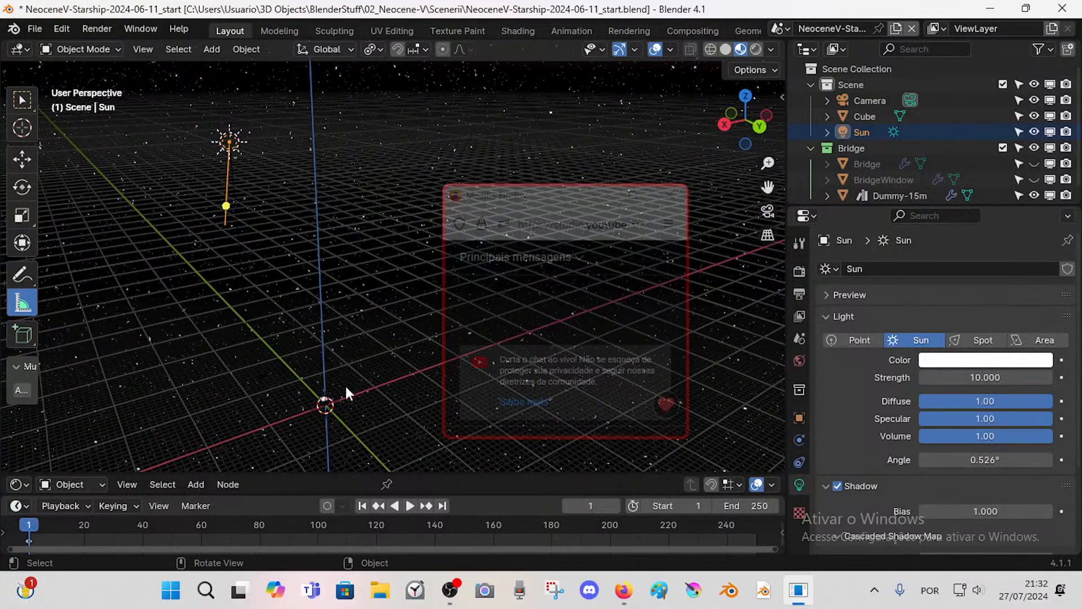
- Snap the Sun to the 3D cursor at the world origin and raise it freehand along the Z axis
key("shift+s")
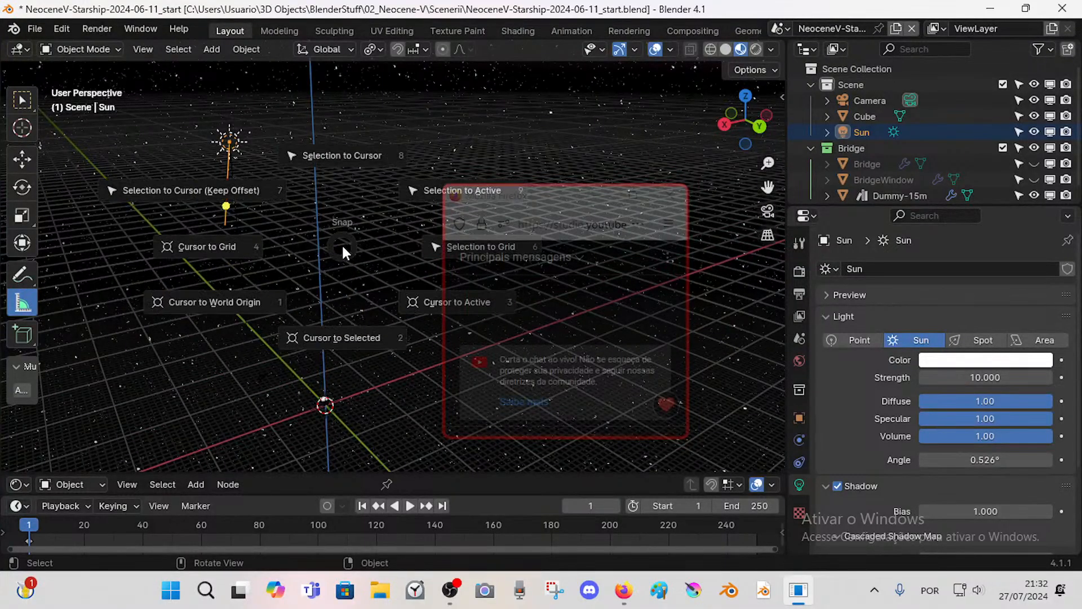
left_click(362, 152)
key("g")
key("z")
left_click(359, 300)
middle_click_drag(344, 414, 381, 334, "shift")
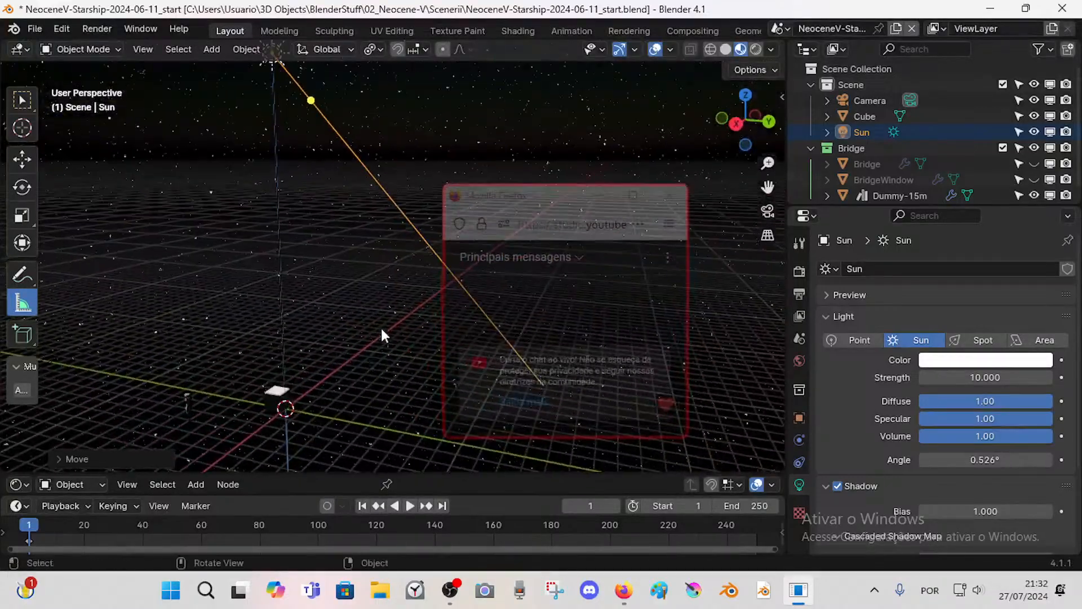
- Rotate the Sun freehand around the global Z axis and in the view plane so its light falls on the Cube at a slant
key("r")
key("z")
left_click(371, 228)
middle_click_drag(371, 228, 353, 316)
key("r")
middle_click_drag(242, 347, 462, 355)
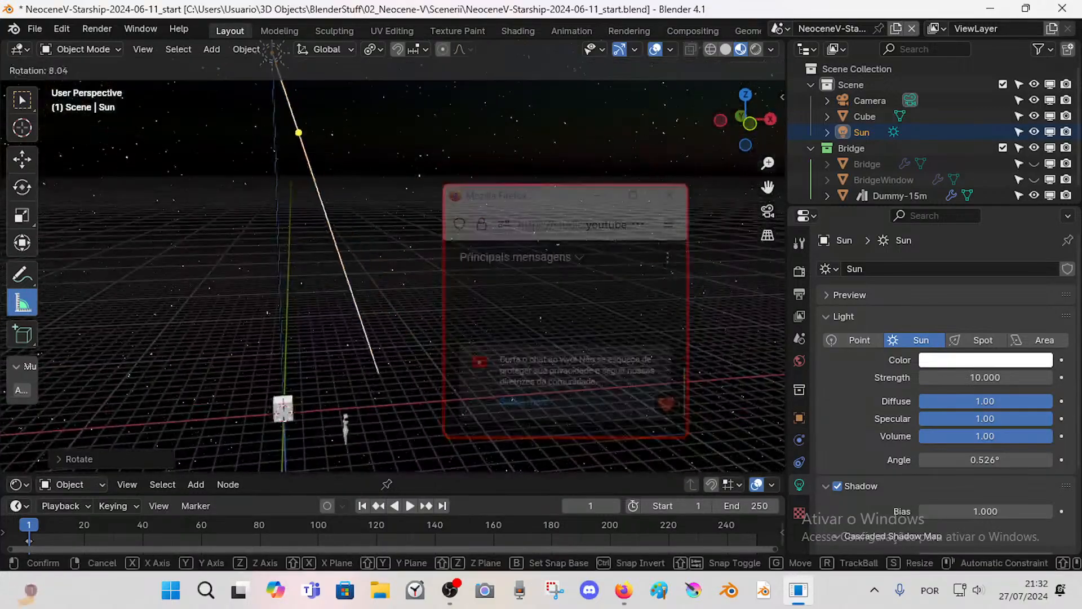
left_click(212, 325)
middle_click_drag(212, 326, 323, 261)
key("r")
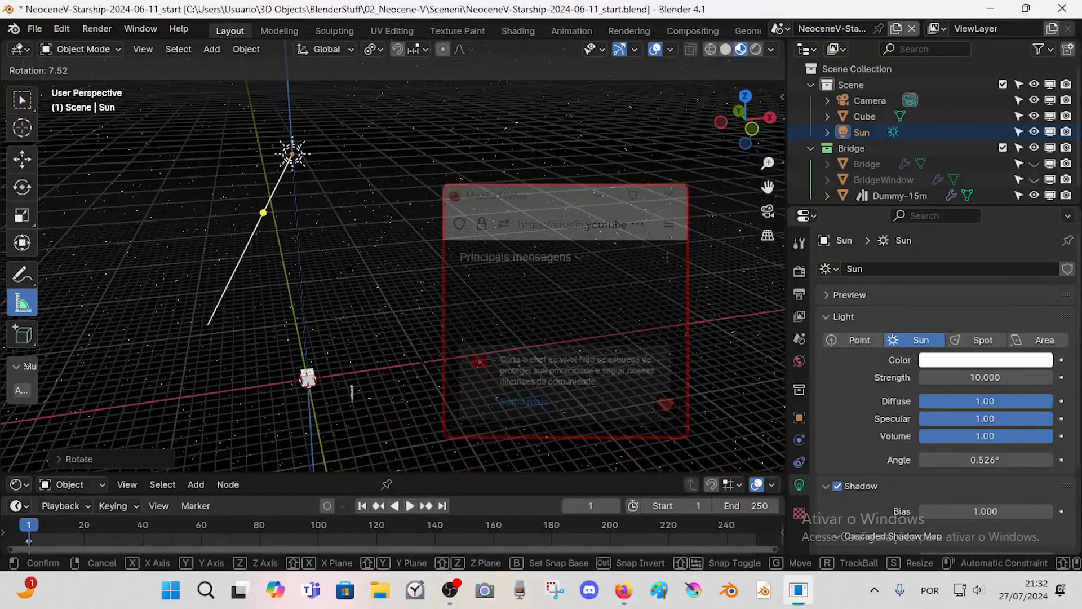
key("z")
left_click(347, 230)
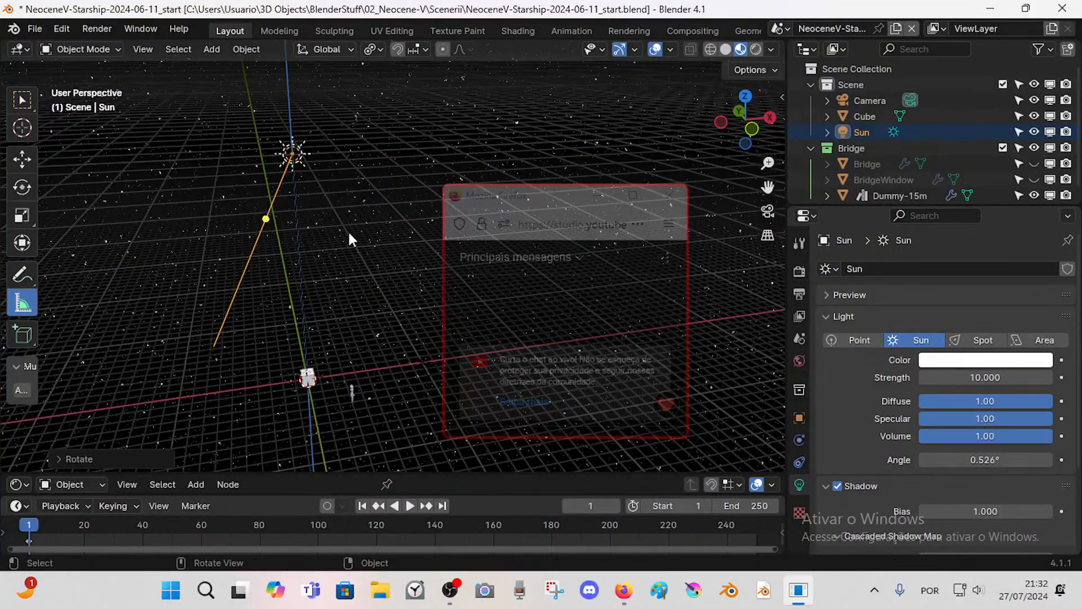
- Move the Sun freehand higher above the origin in the right orthographic view
middle_click_drag(348, 230, 288, 313)
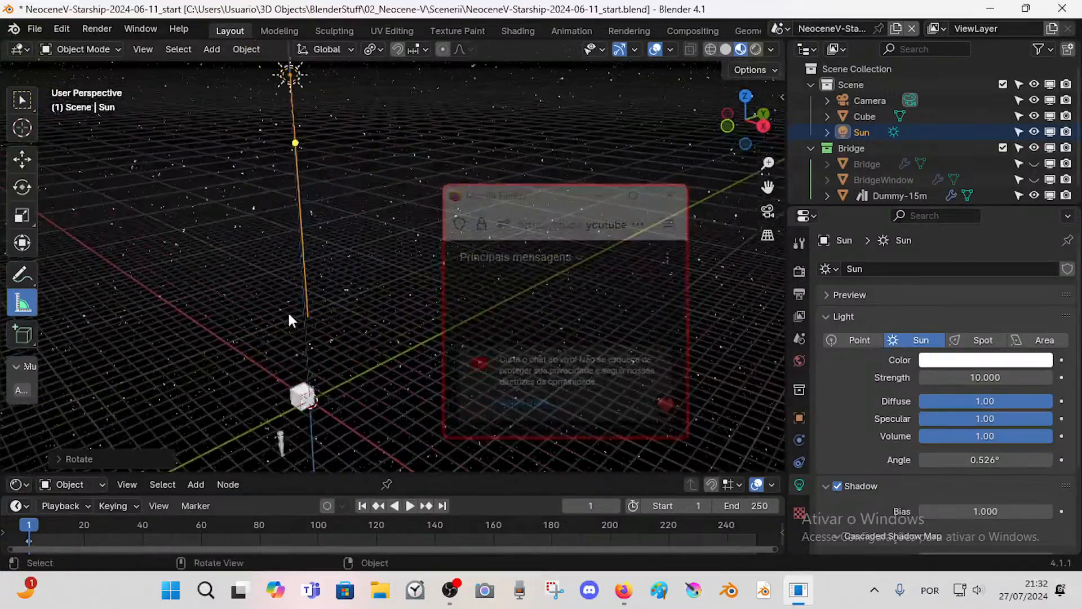
key("KP_3")
scroll(302, 290, "down", 5)
key("g")
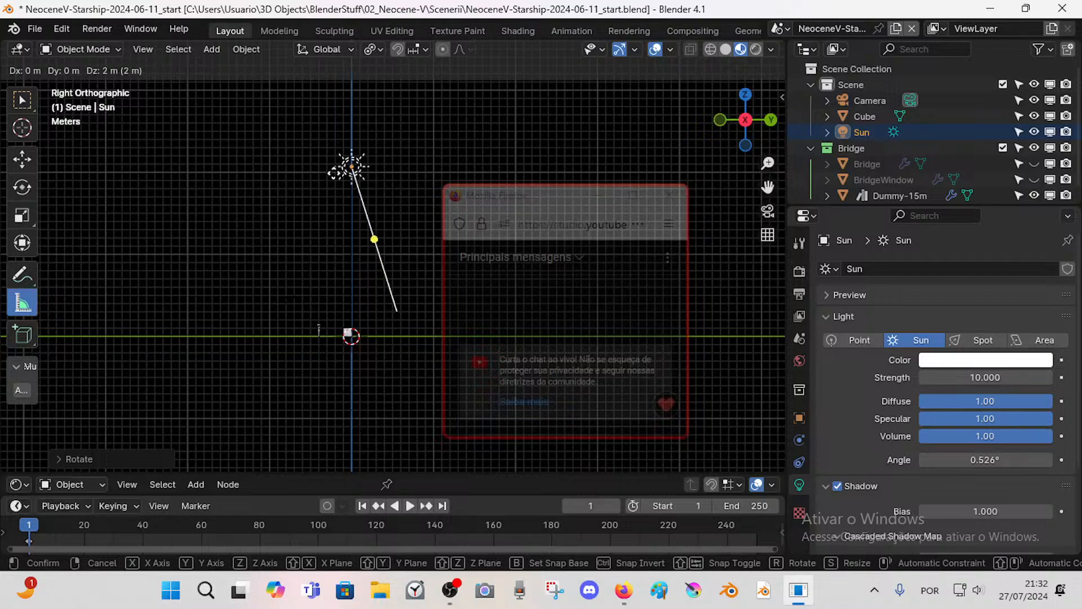
left_click(328, 96)
scroll(324, 209, "up", 2)
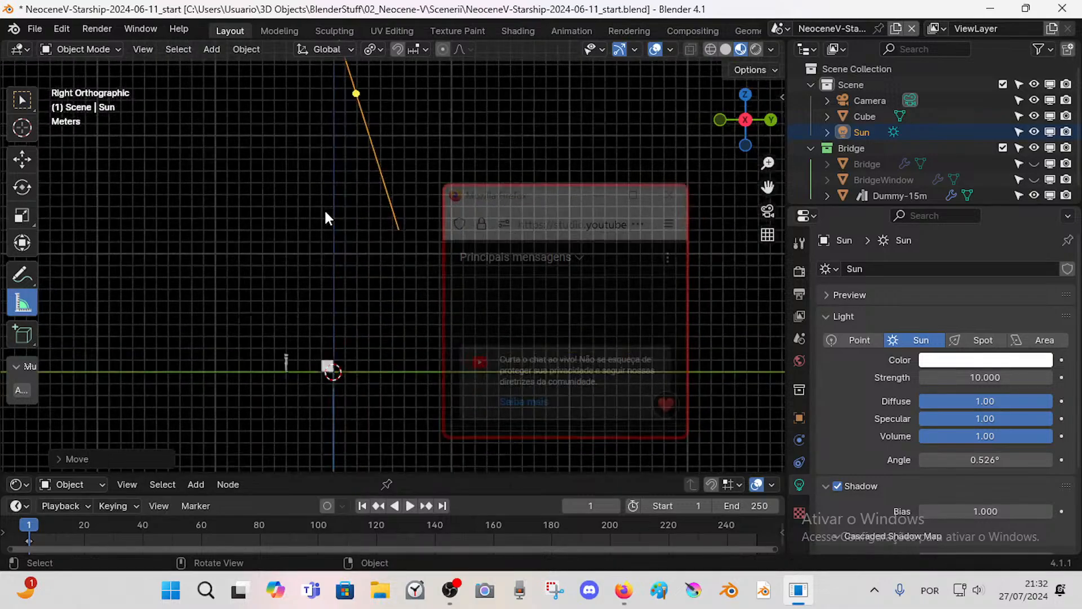
scroll(325, 209, "down", 2)
middle_click_drag(325, 199, 332, 269, "shift")
key("g")
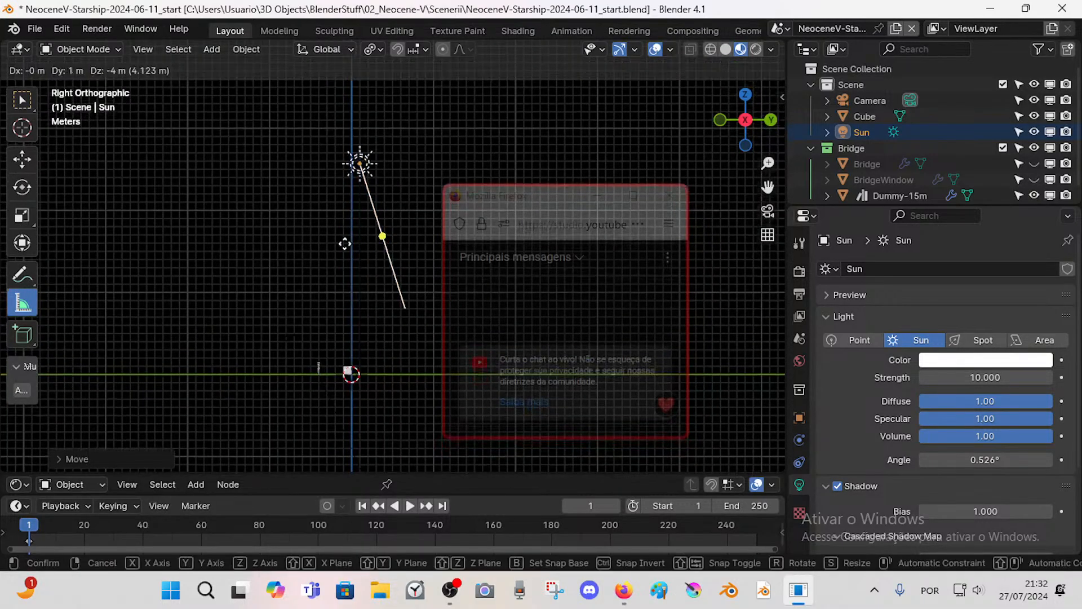
left_click(344, 208)
key("g")
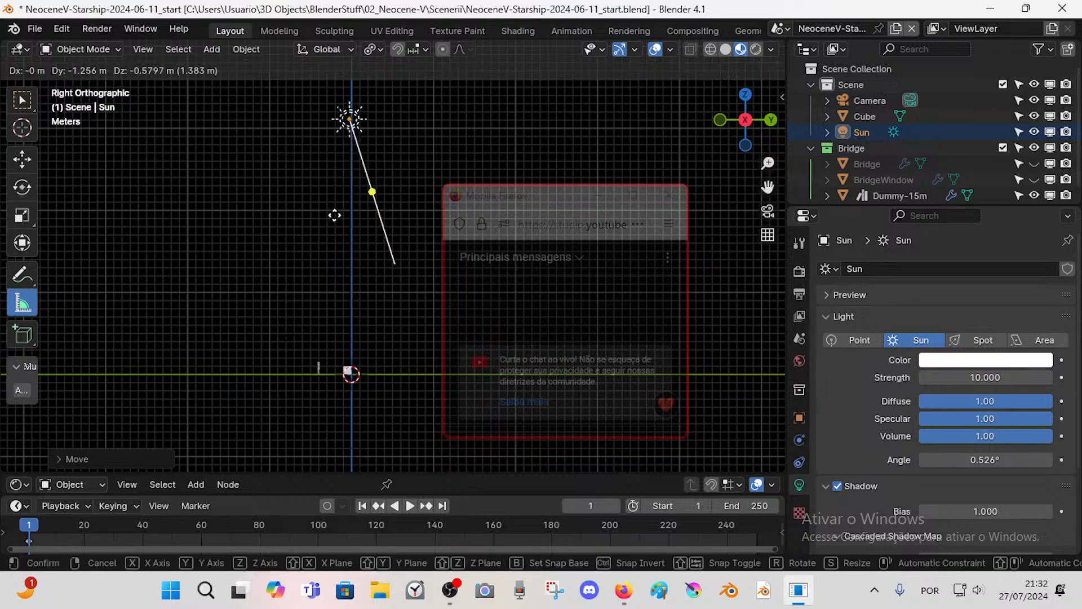
right_click(333, 213)
- Snap the Sun back to the 3D cursor and raise it along Z with two moves of 10 m each
key("shift+s")
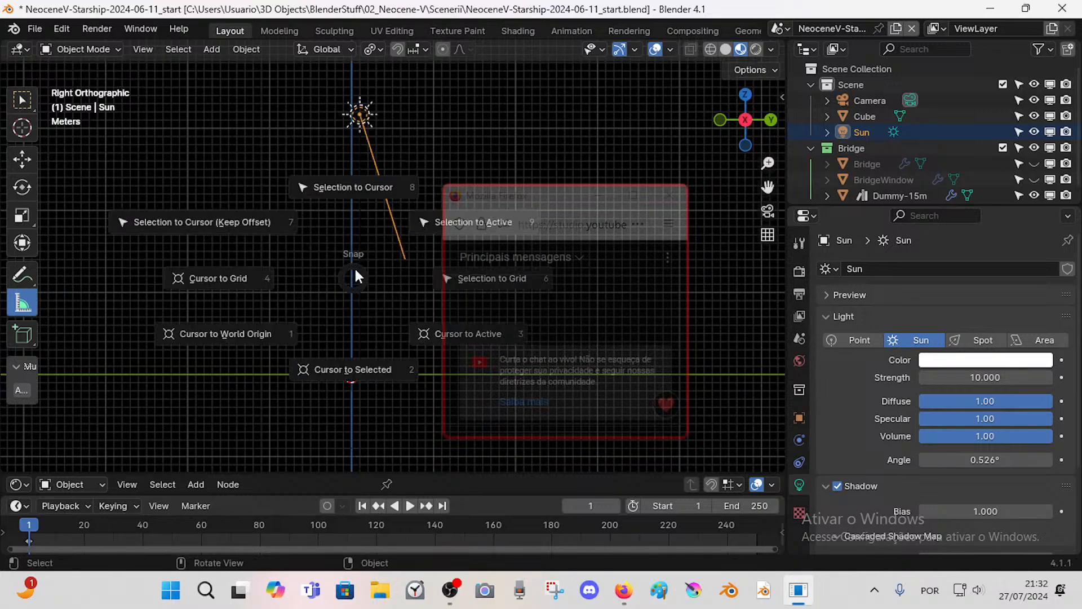
left_click(356, 262)
key("g")
key("z")
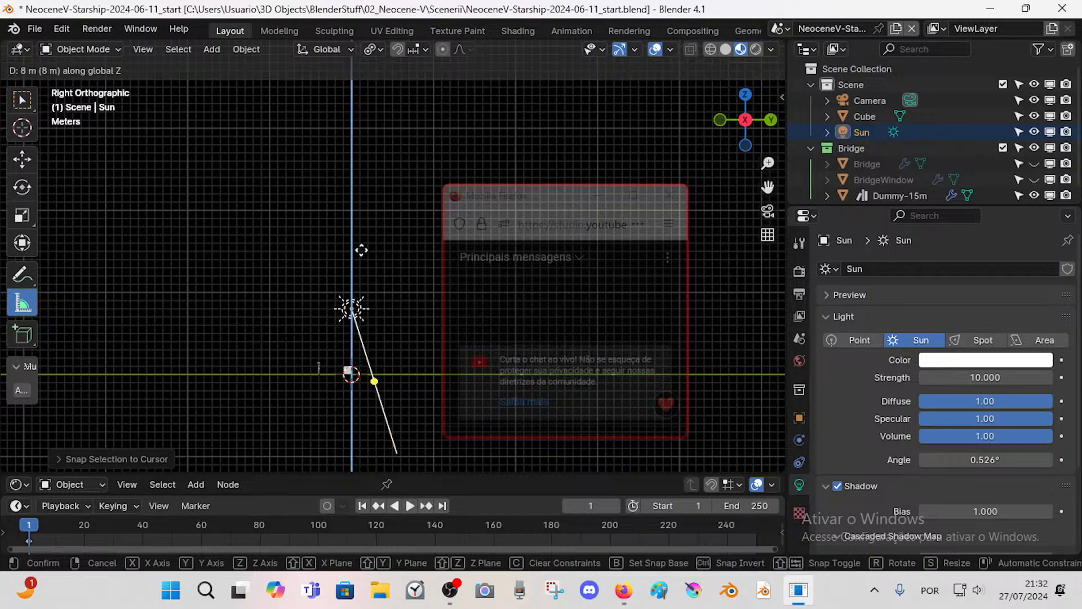
right_click(360, 248)
type("gz")
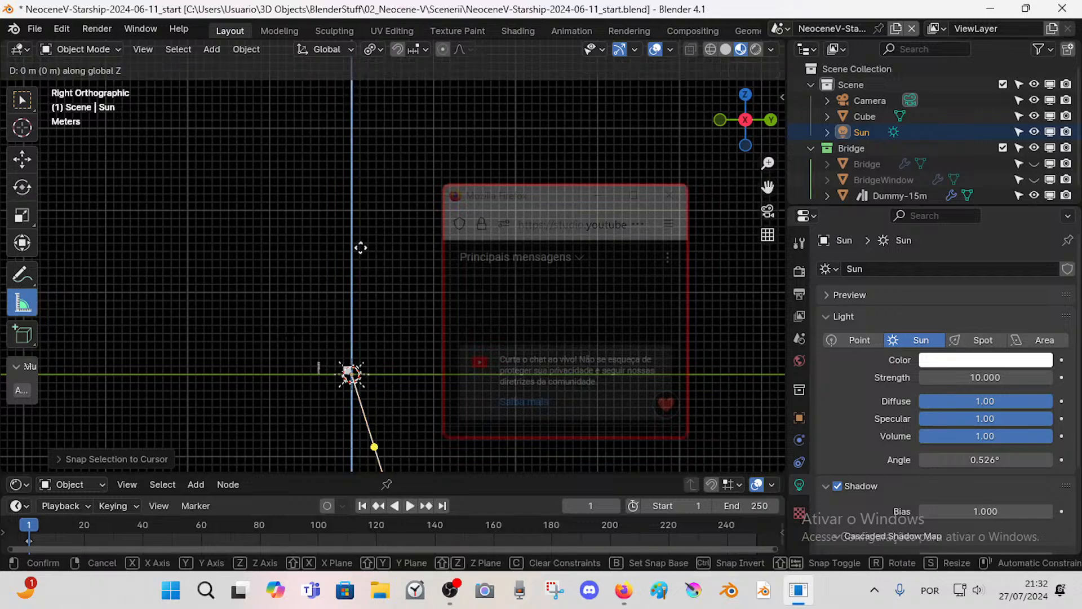
type("10")
key("Return")
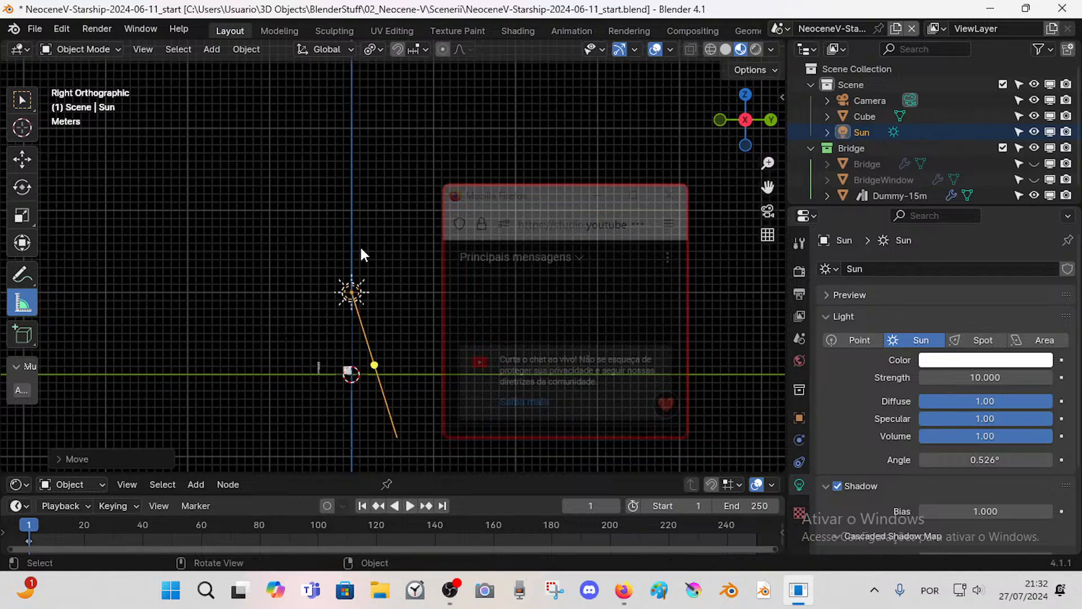
type("gz10")
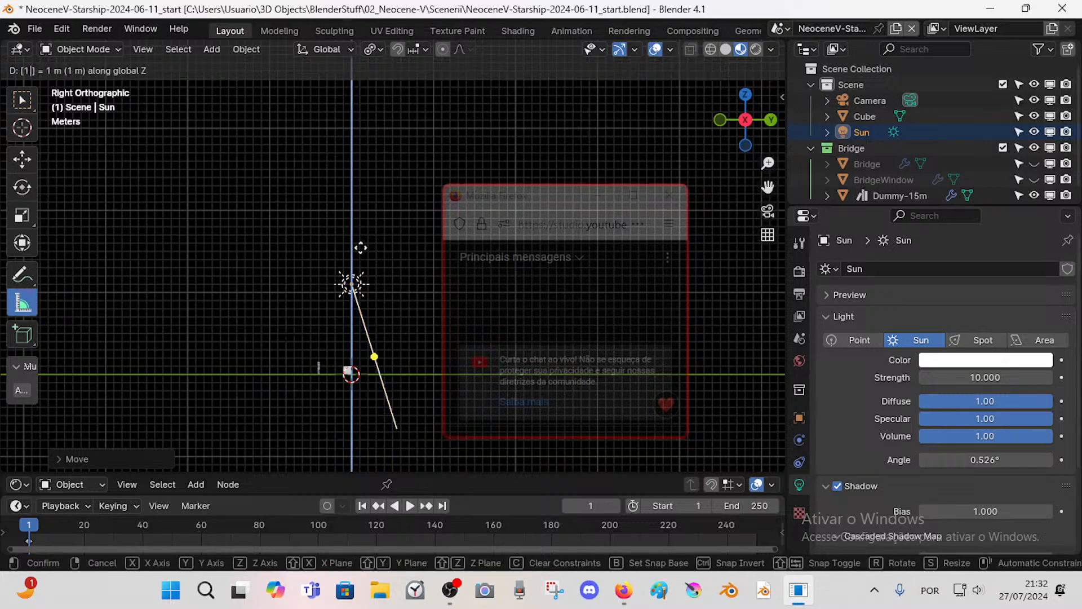
key("Return")
left_click(360, 244)
middle_click_drag(360, 244, 365, 254, "shift")
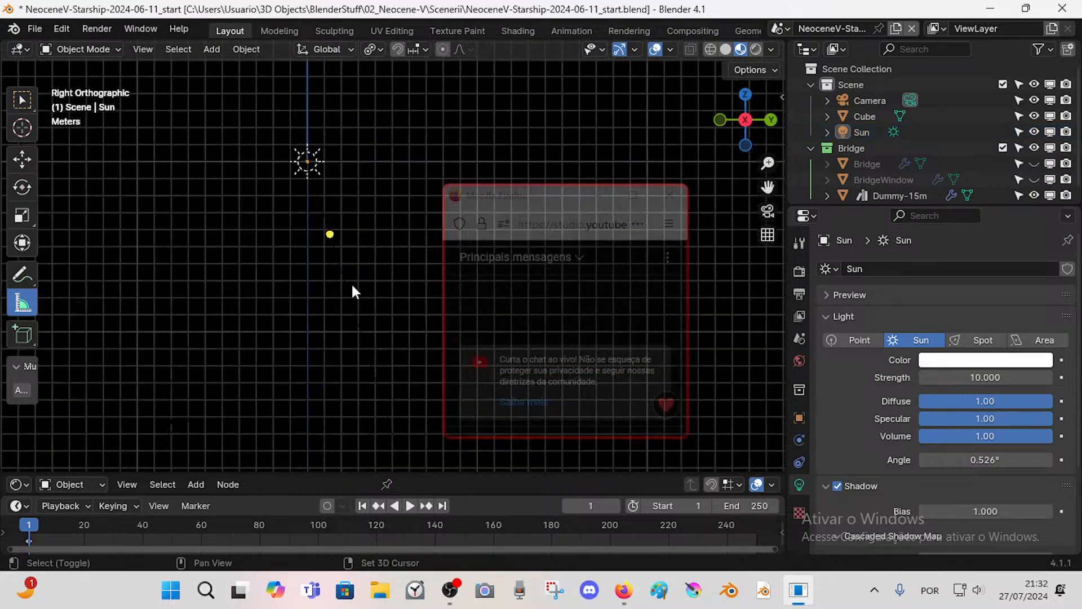
left_click(314, 163)
scroll(318, 231, "down", 4)
key("g")
key("z")
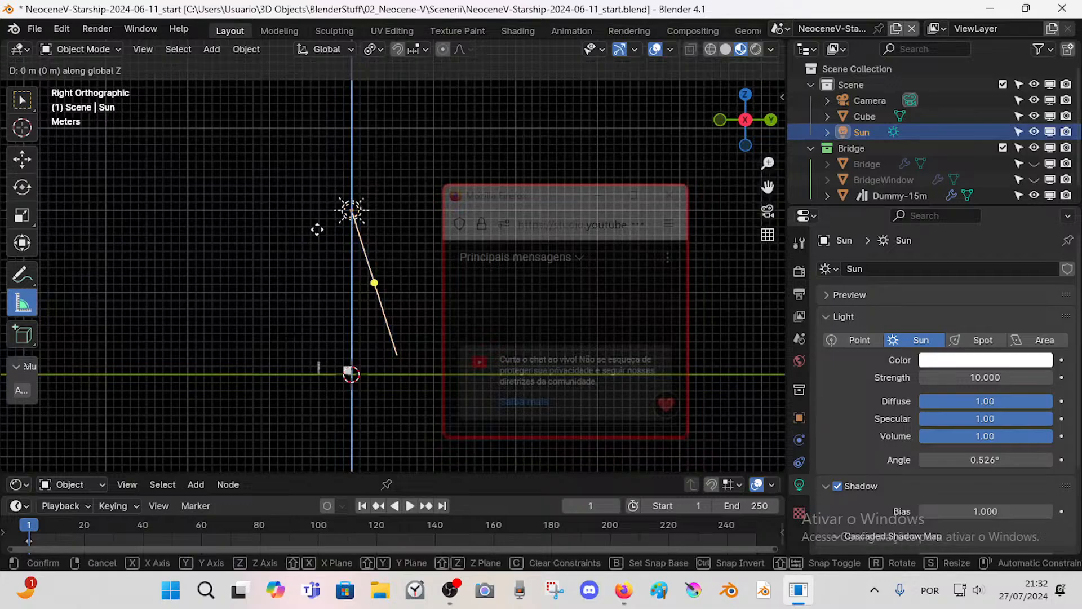
left_click(317, 228)
- Move the chat window clear of the Cube and dummy, and make the Sun unselectable in the object list
left_click(316, 226)
middle_click_drag(317, 226, 253, 366, "shift")
left_click(252, 360)
middle_click_drag(394, 305, 546, 212)
left_click_drag(528, 211, 610, 84)
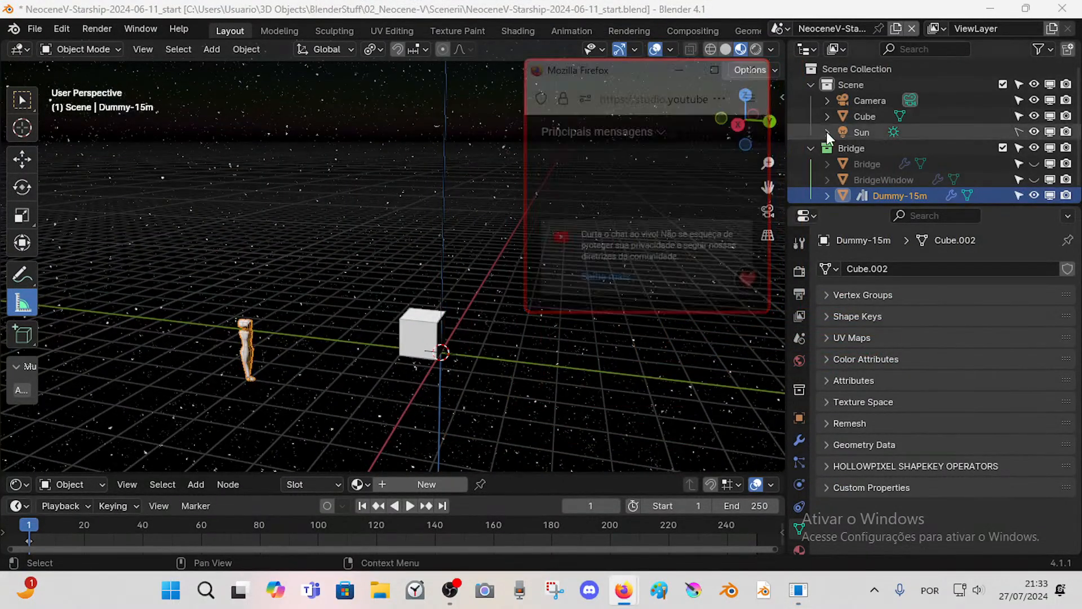
- Select the Cube, check its placement against the world axes from above, and shift the chat window farther aside
middle_click_drag(506, 279, 324, 316)
left_click(403, 359)
key("KP_3")
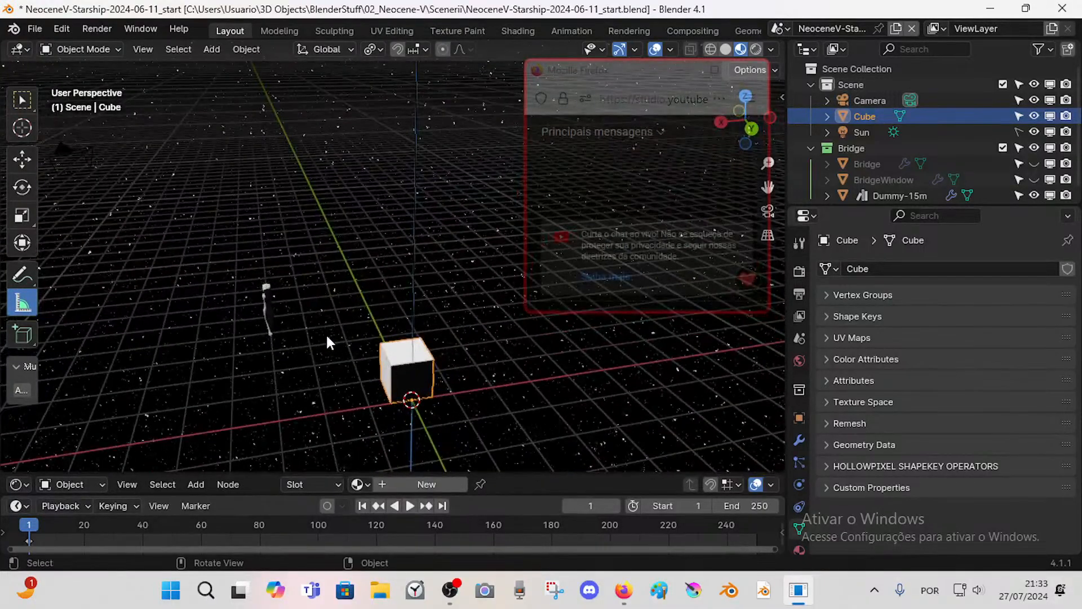
key("KP_5")
key("KP_7")
middle_click_drag(327, 339, 279, 237, "shift")
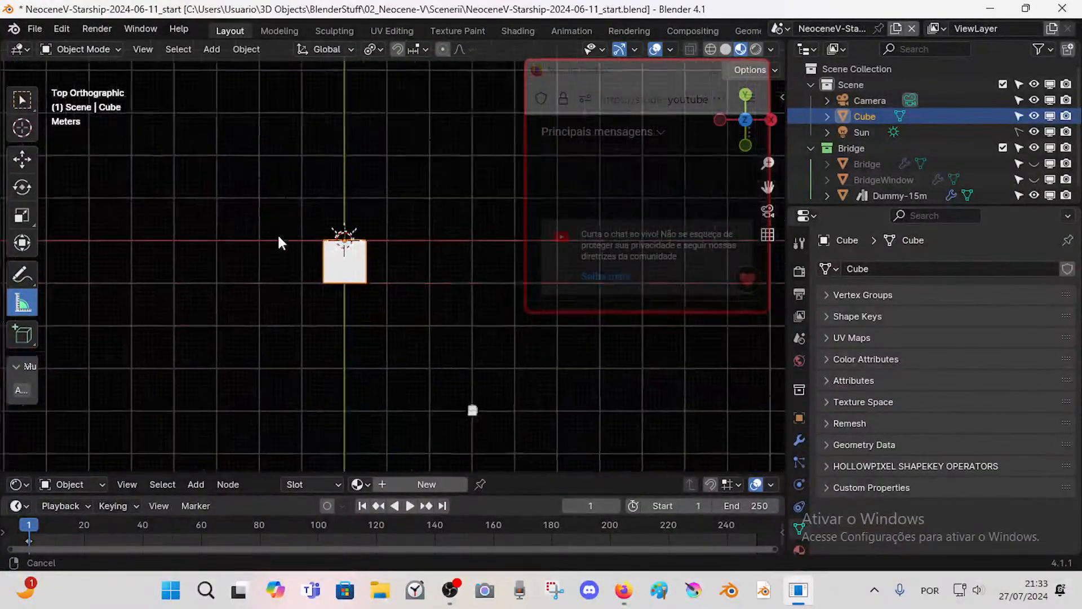
scroll(279, 242, "up", 5)
middle_click_drag(304, 272, 442, 362, "shift")
scroll(423, 363, "up", 2)
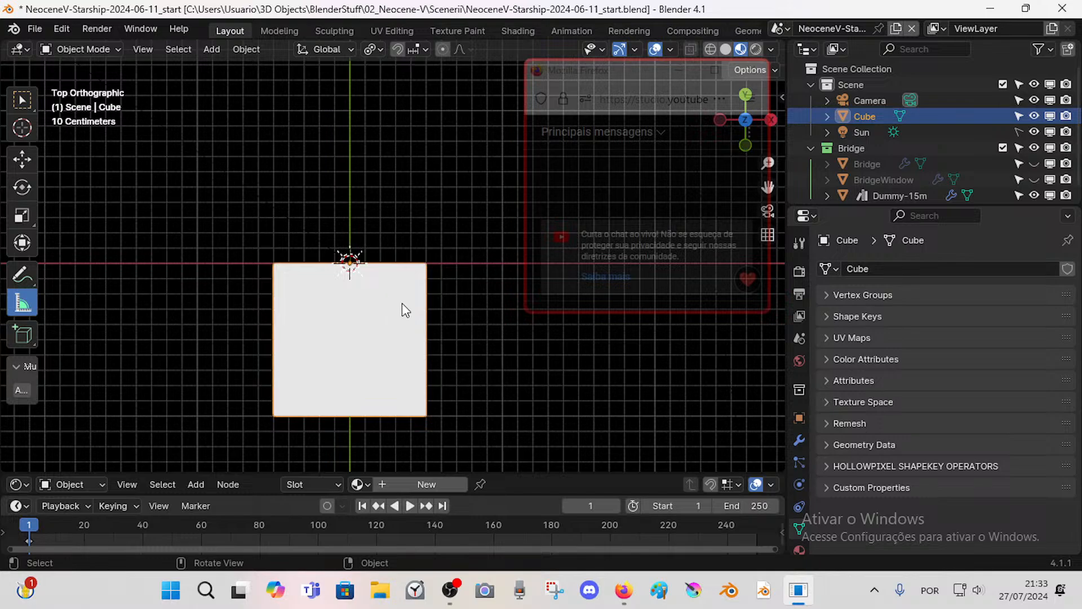
scroll(401, 304, "down", 5)
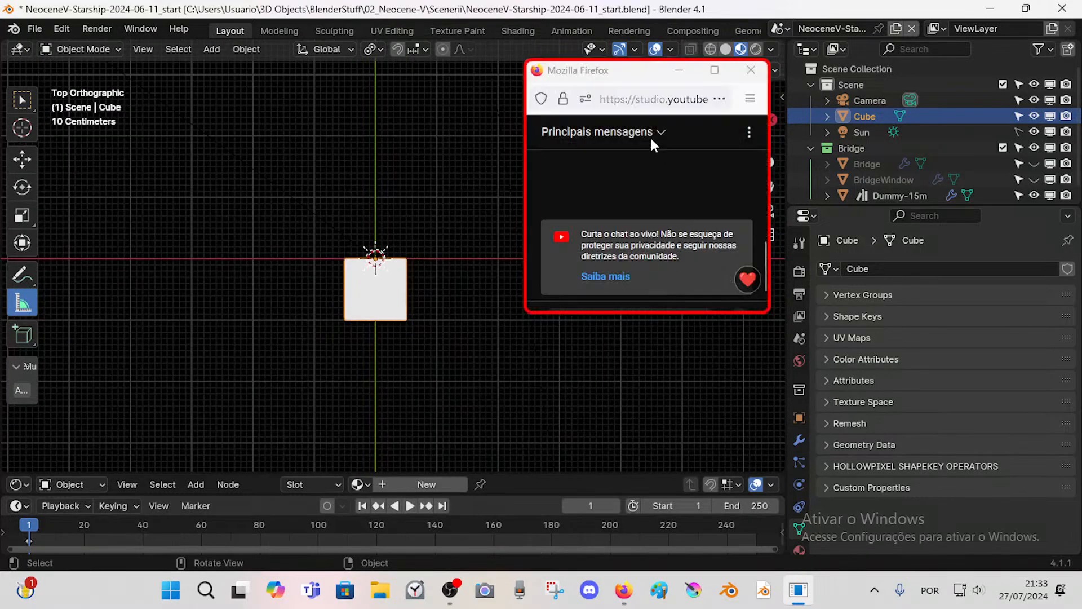
left_click_drag(590, 72, 611, 66)
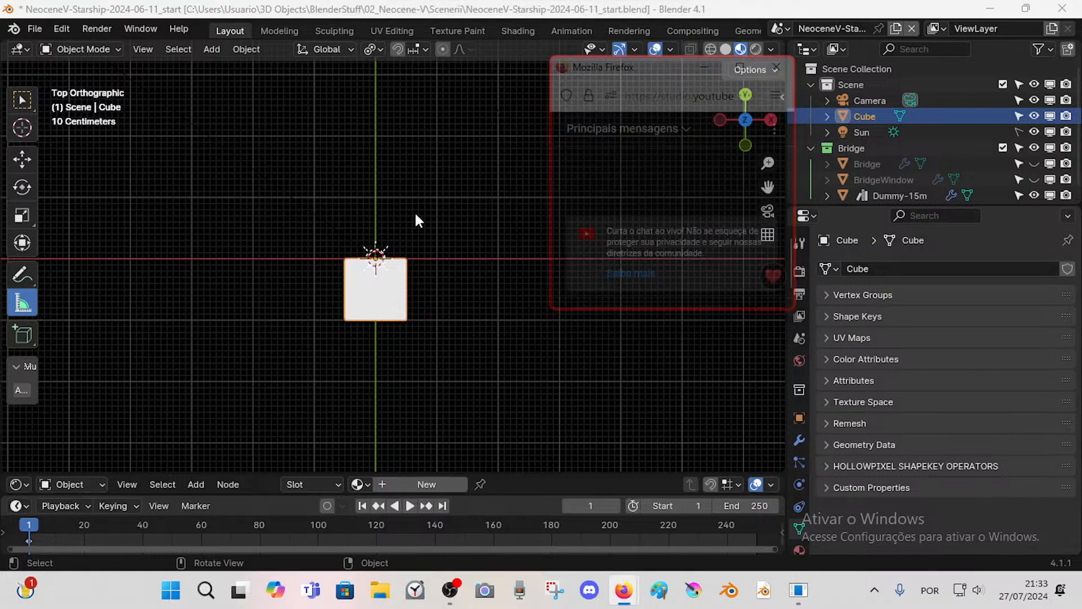
- Move the Cube about 0.5 m along the positive X axis so its side lines up with the Y axis
middle_click_drag(414, 210, 342, 210)
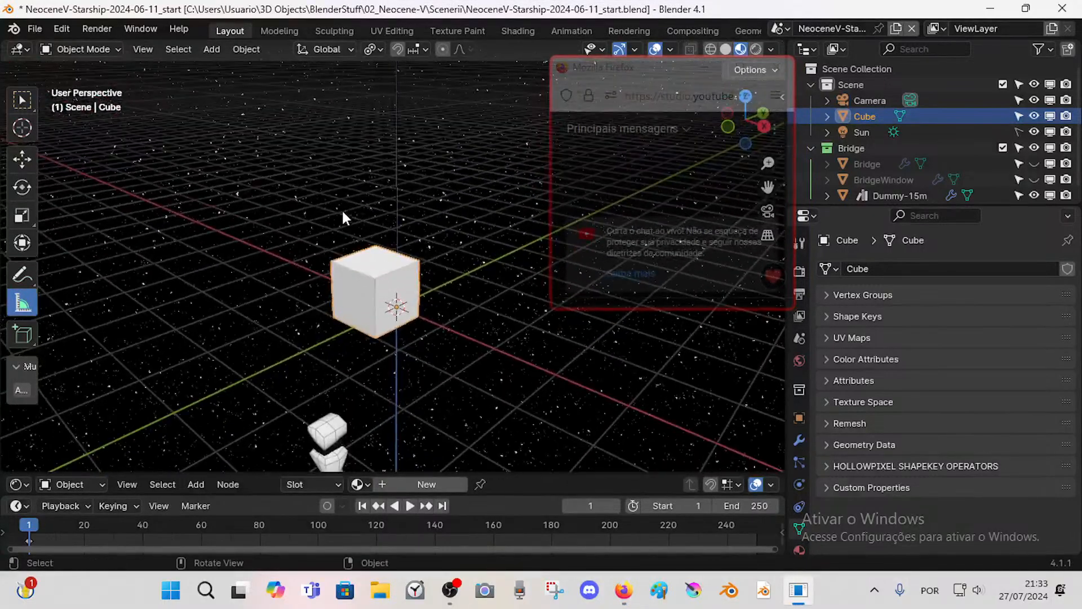
scroll(344, 214, "down", 4)
scroll(383, 257, "up", 6)
key("Tab")
middle_click_drag(381, 270, 379, 336)
key("Tab")
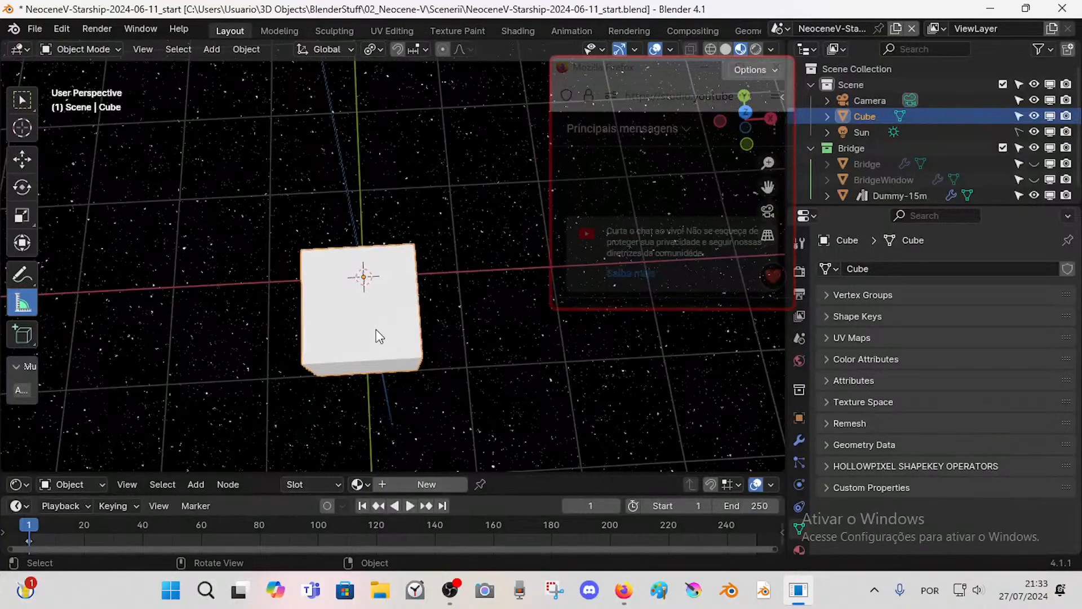
key("KP_7")
key("g")
key("x")
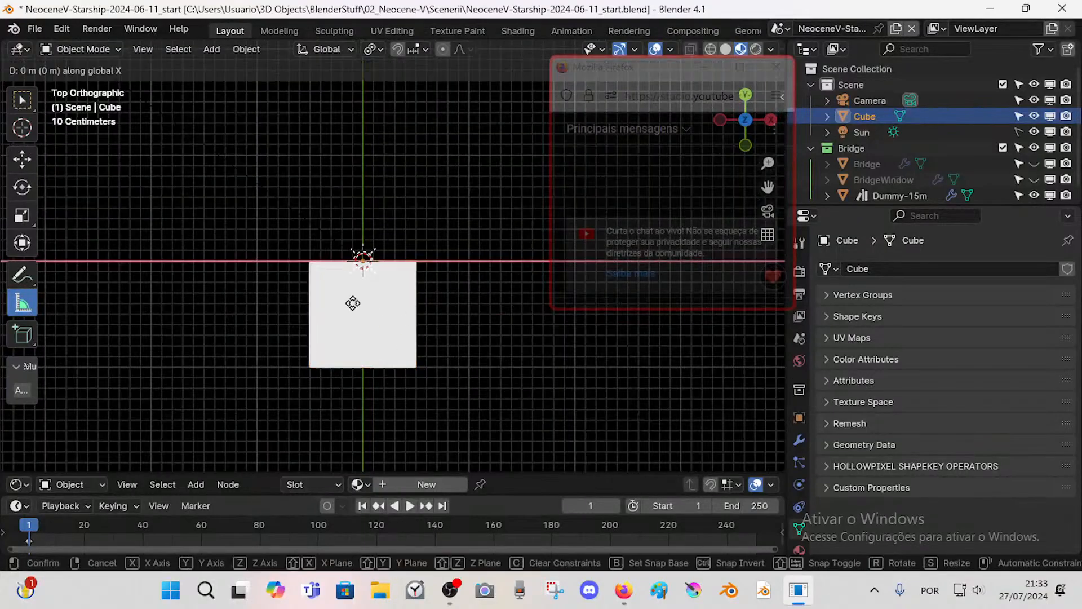
left_click(405, 303)
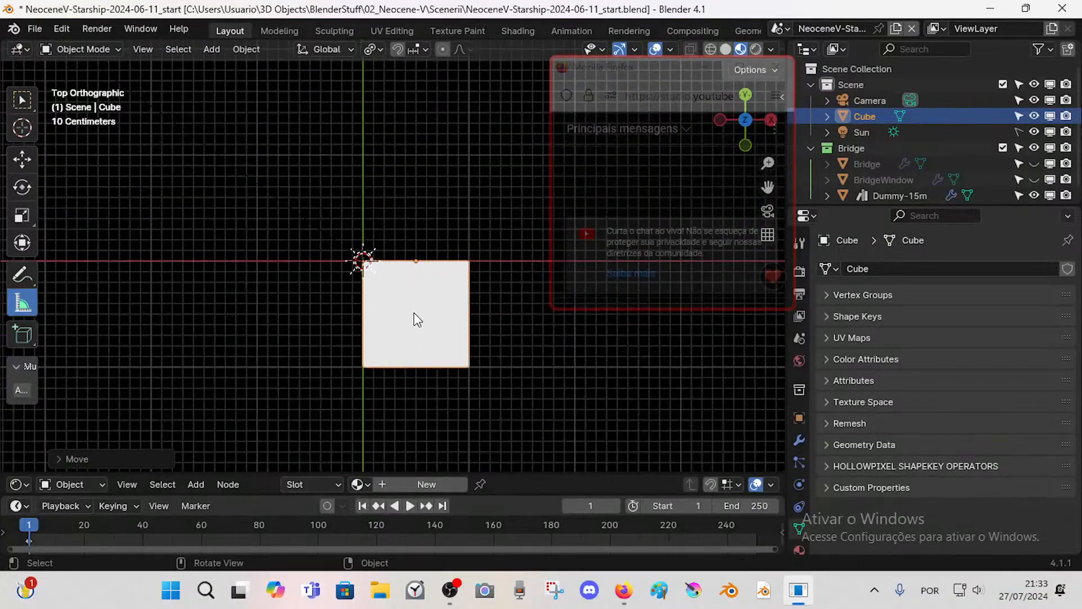
- Extrude the Cube's face on the X axis about 1 m along the positive Y axis
key("Tab")
middle_click_drag(415, 313, 391, 274)
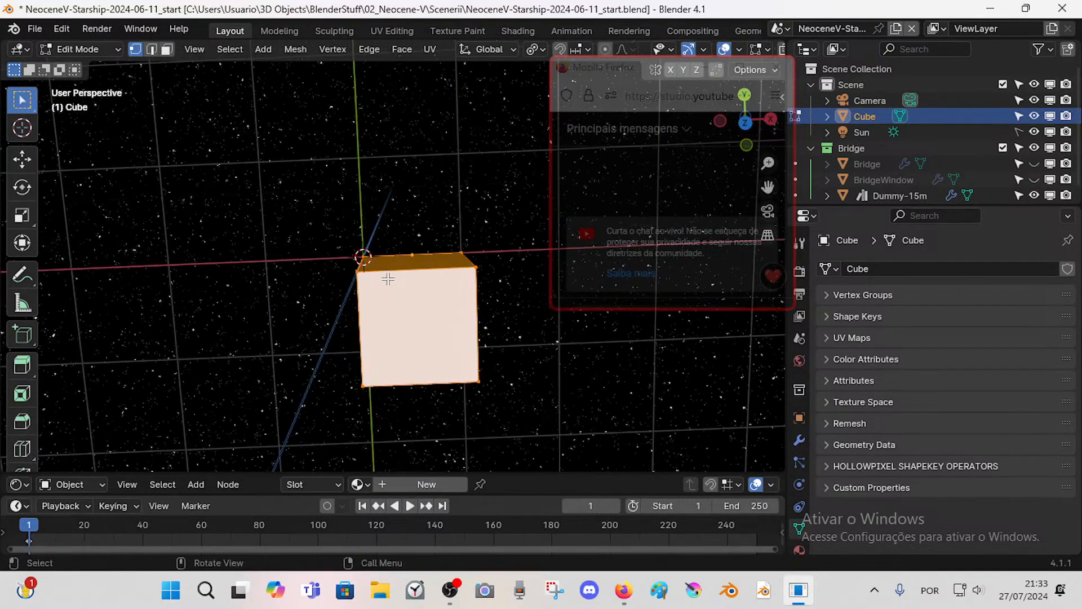
key("3")
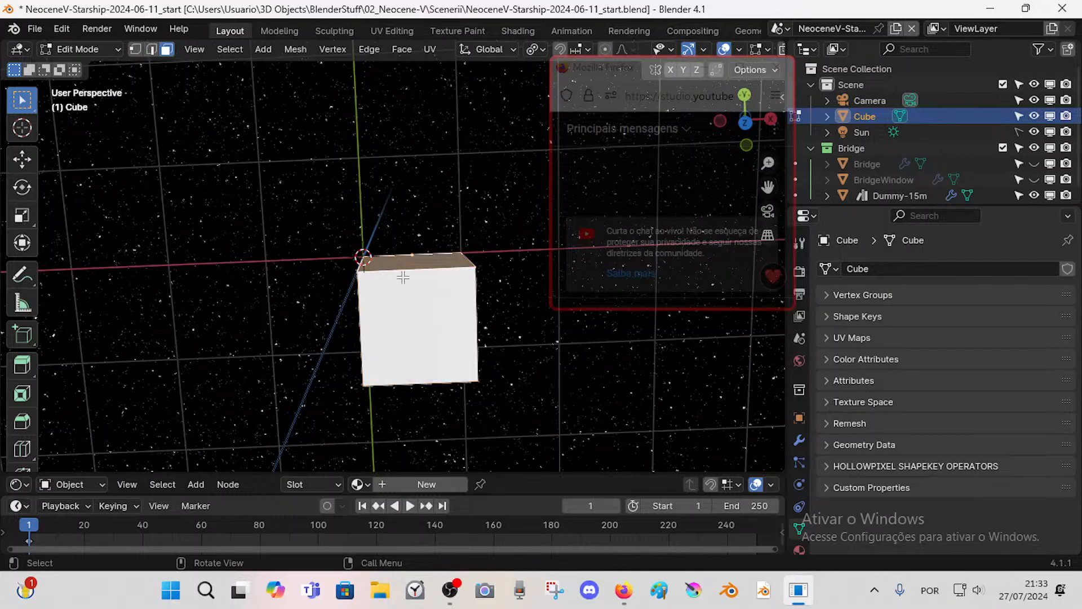
key("e")
key("y")
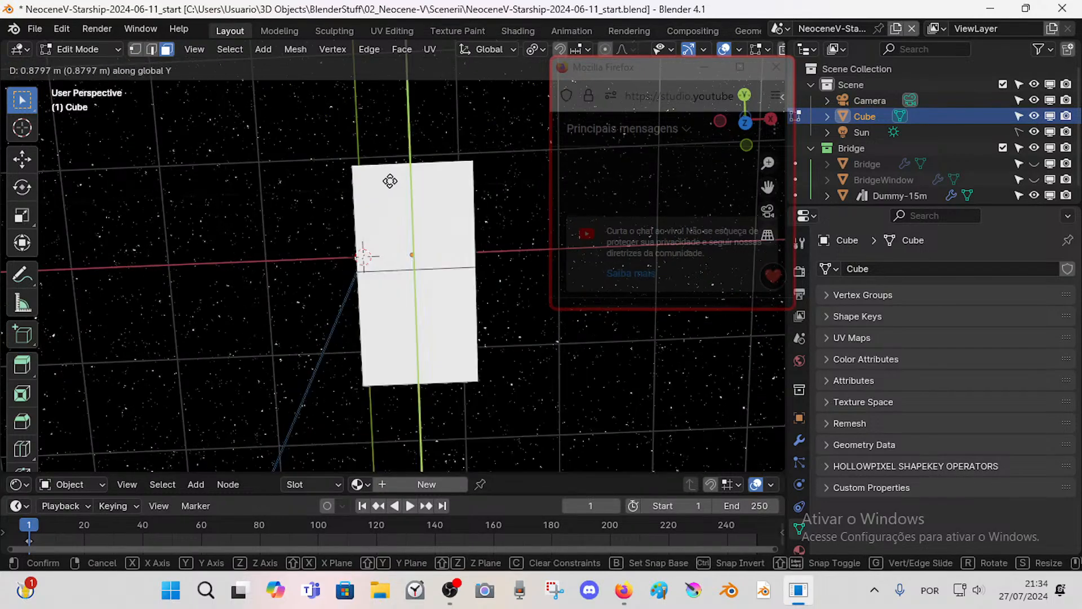
left_click(391, 169)
key("KP_7")
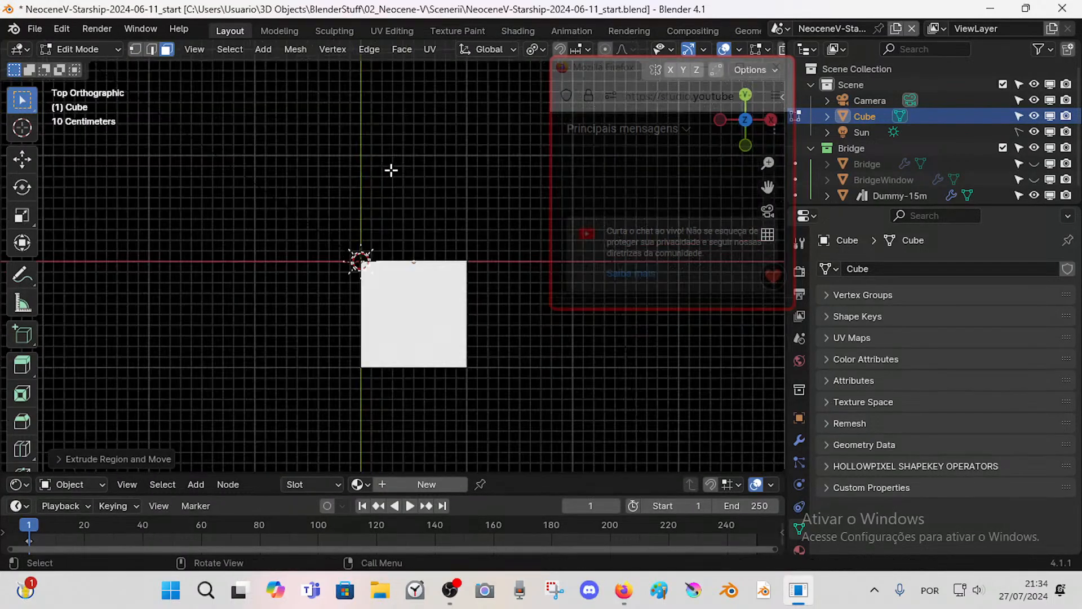
key("g")
key("y")
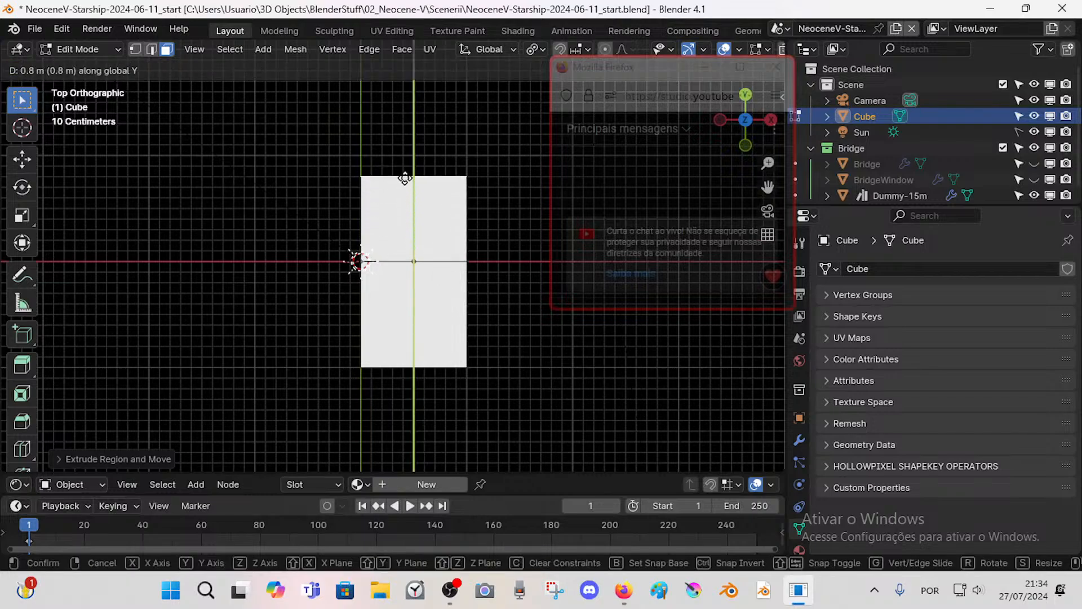
left_click(404, 157)
- Delete the two side faces of the extended Cube that lie along the Y axis and return to Object Mode
middle_click_drag(306, 265, 375, 210)
left_click(363, 277)
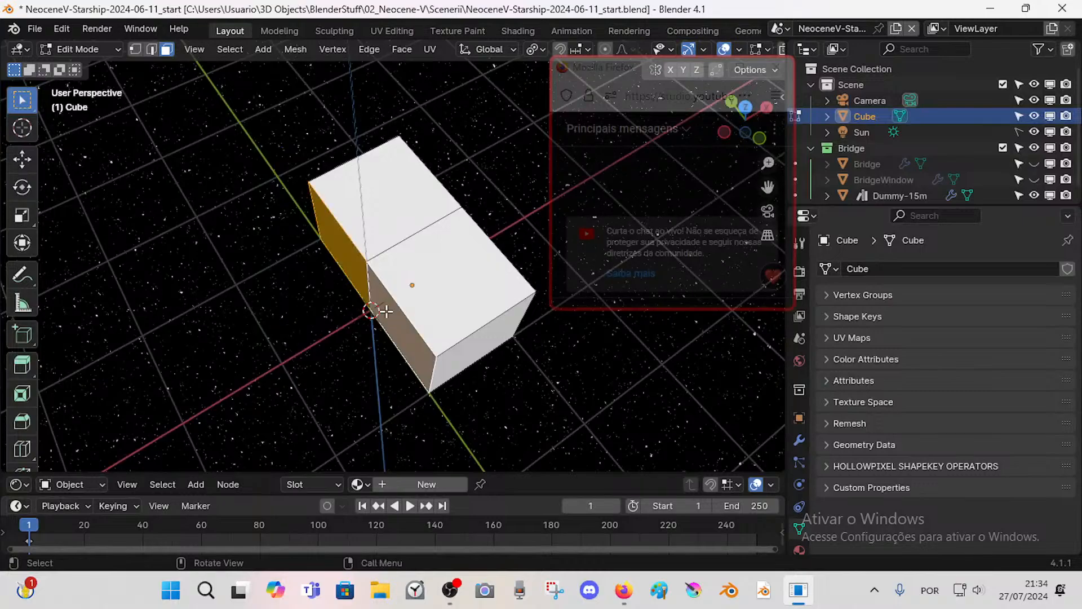
key("x")
left_click(370, 354)
middle_click_drag(360, 367, 396, 231)
key("2")
key("Tab")
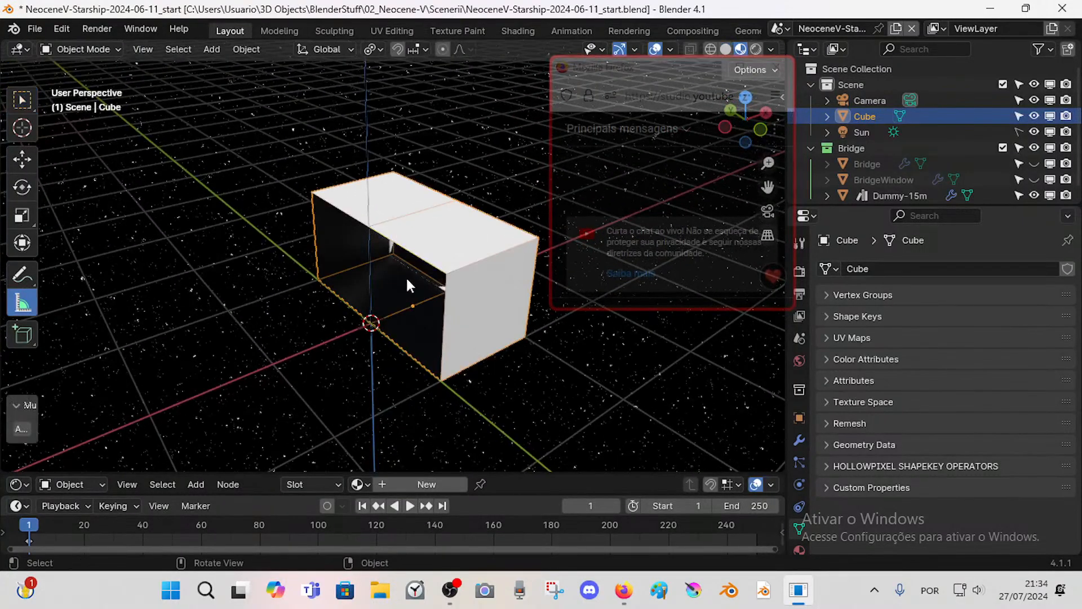
- Add a Mirror modifier on the X axis to the Cube and shift the chat window slightly aside
left_click(799, 439)
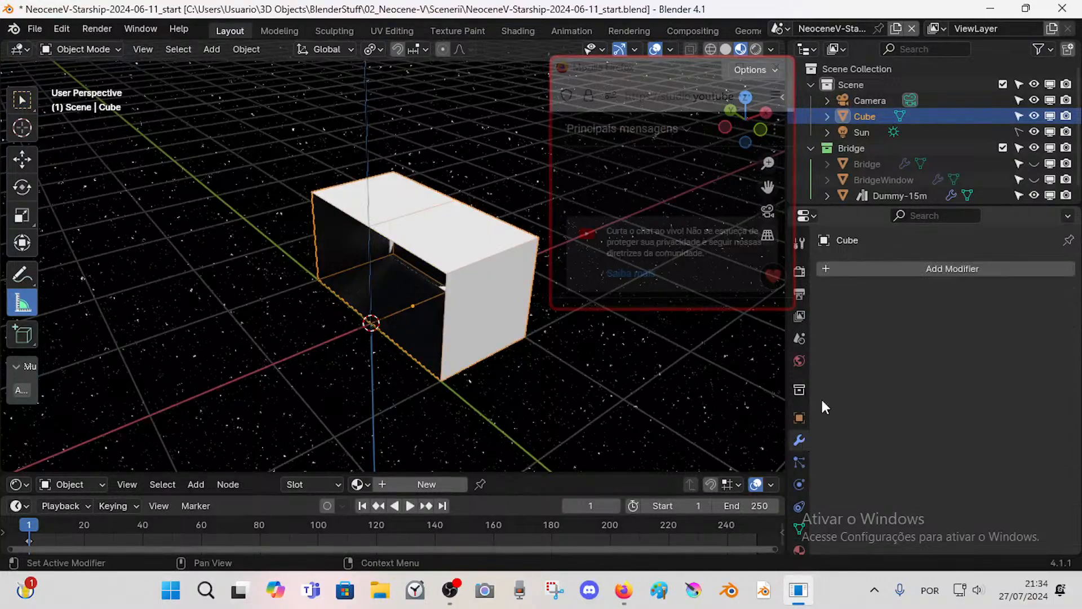
left_click(877, 268)
middle_click_drag(705, 322, 517, 340, "shift")
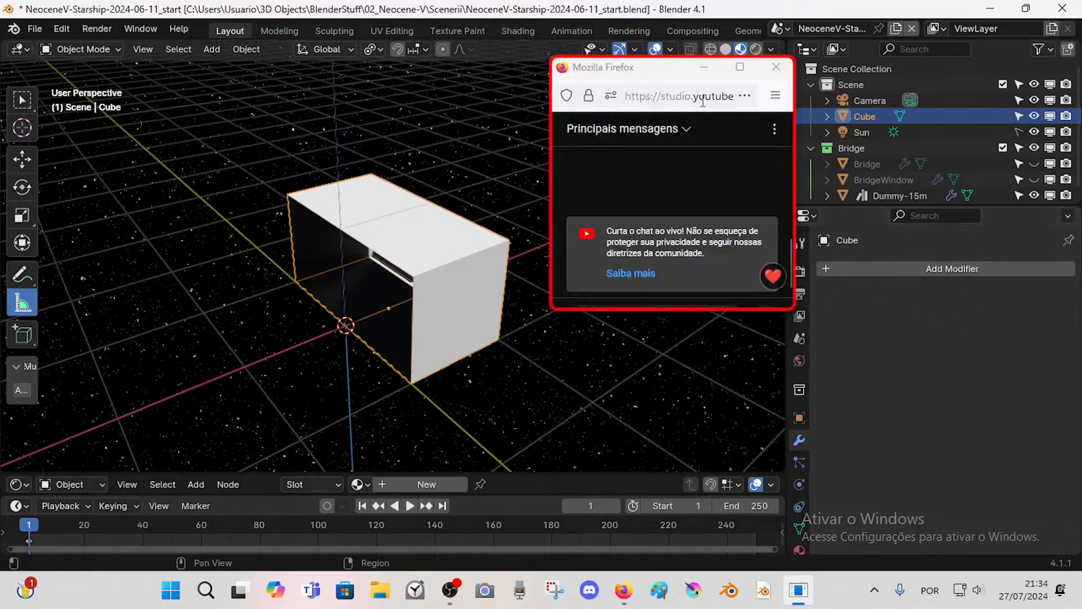
left_click_drag(655, 74, 638, 76)
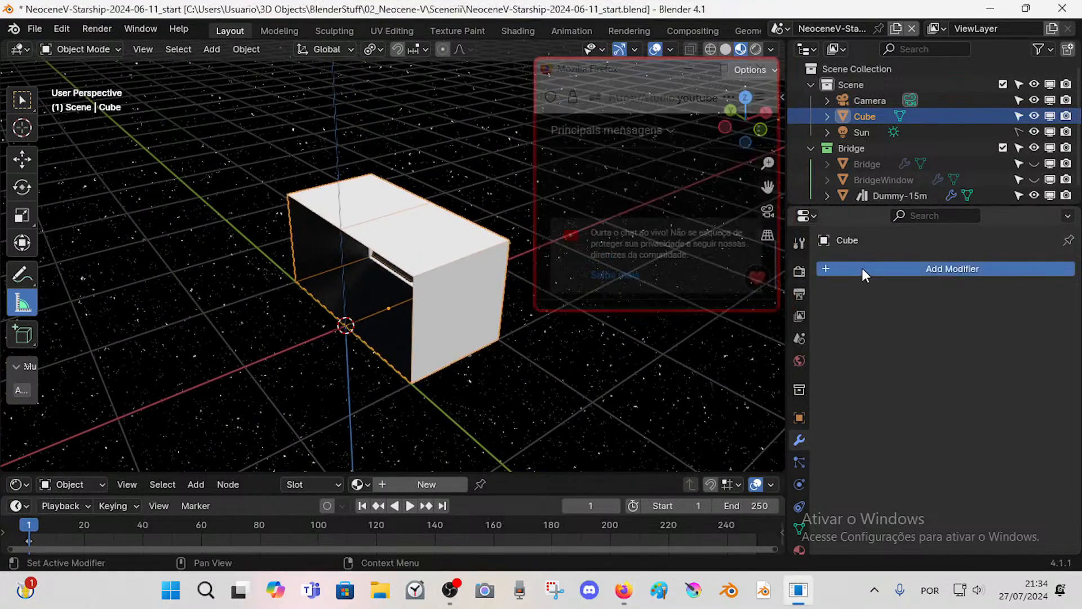
left_click(801, 272)
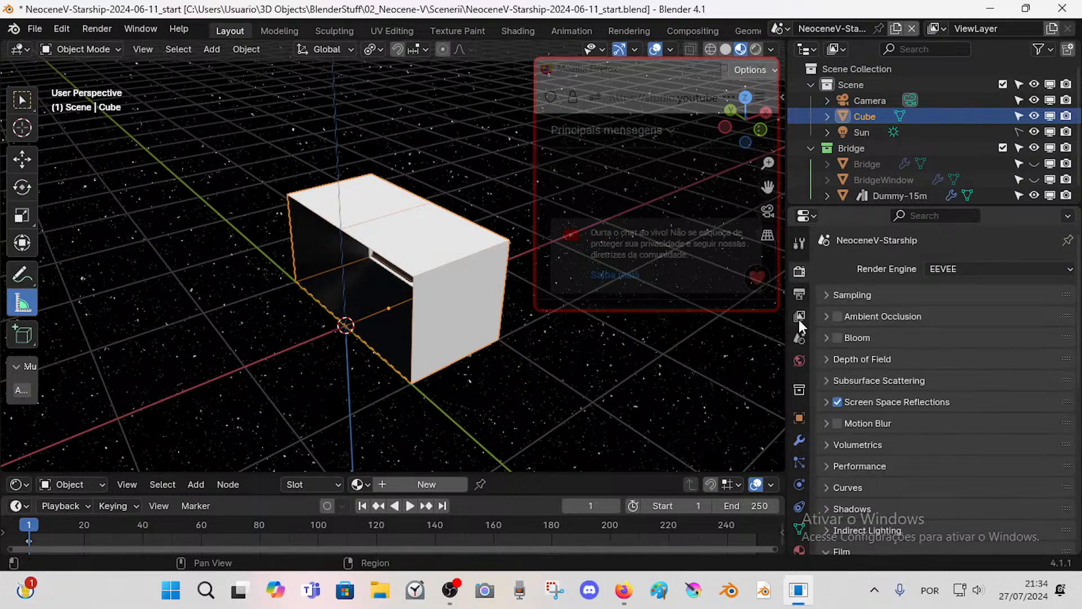
left_click(800, 442)
left_click(874, 262)
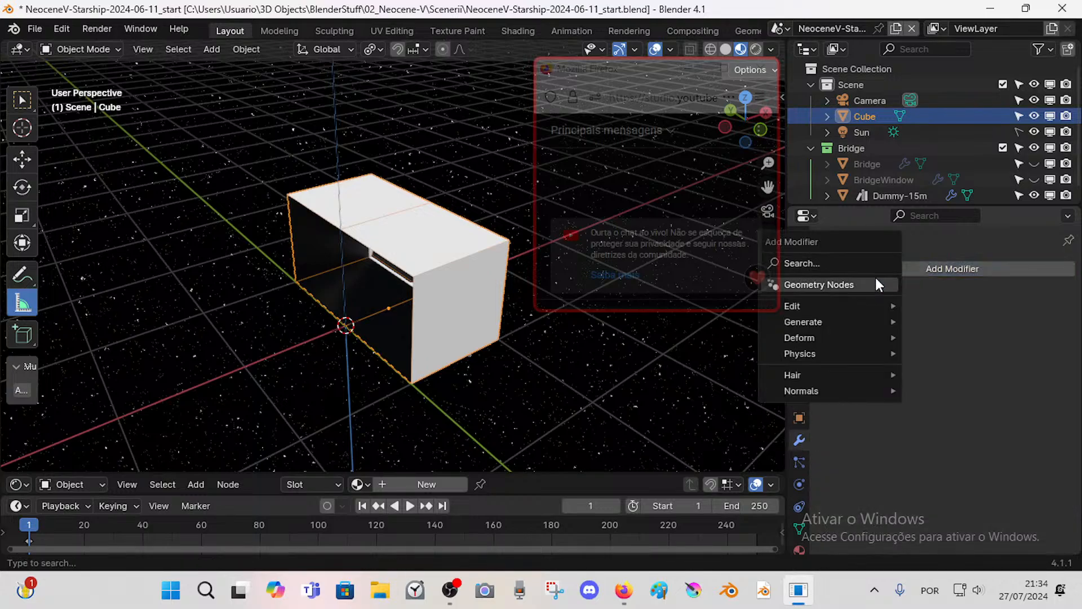
mouse_move(821, 319)
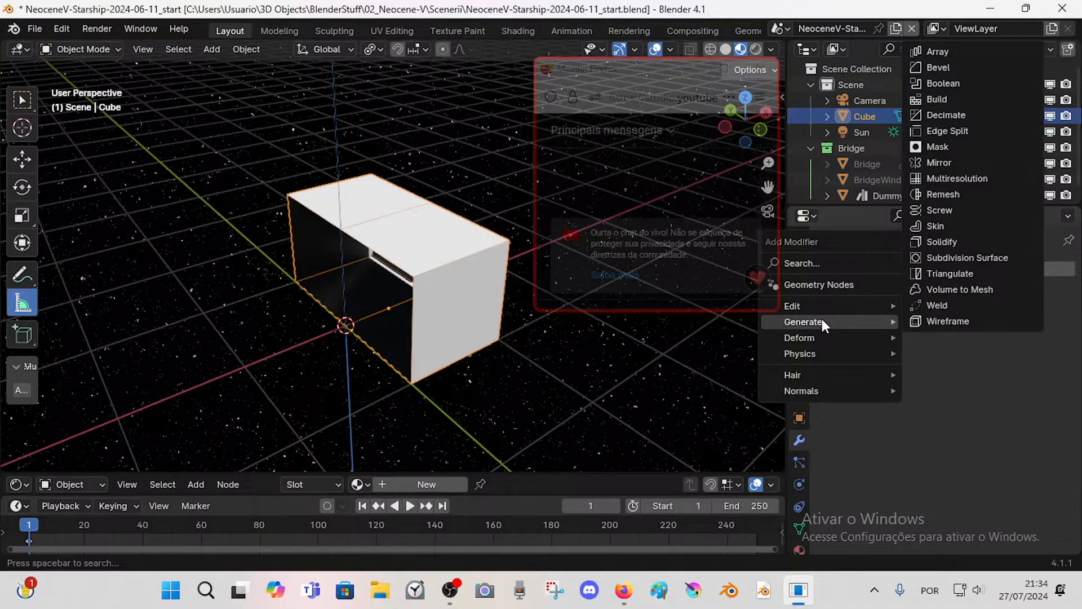
left_click(951, 162)
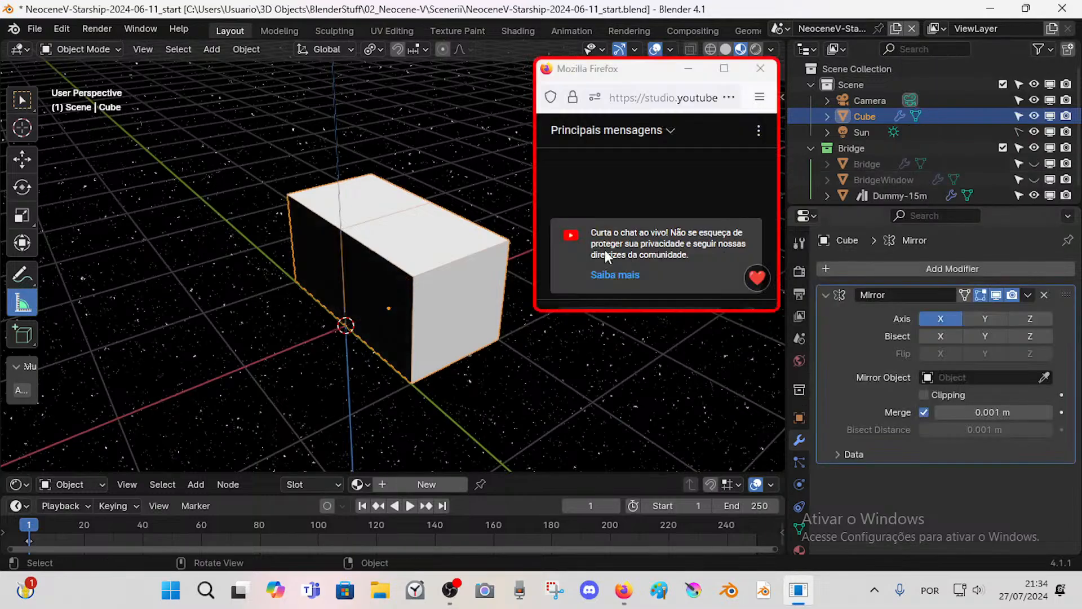
- Examine how the Mirror modifier affects the Cube around its origin in both Edit Mode and Object Mode
middle_click_drag(368, 267, 274, 282)
key("Tab")
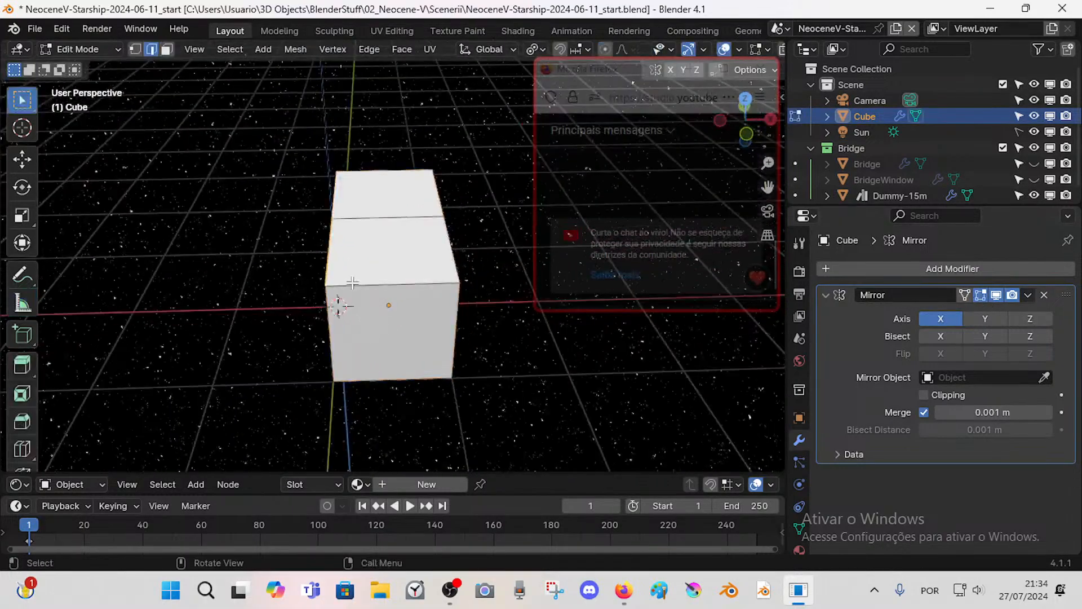
middle_click_drag(361, 293, 384, 263)
key("Tab")
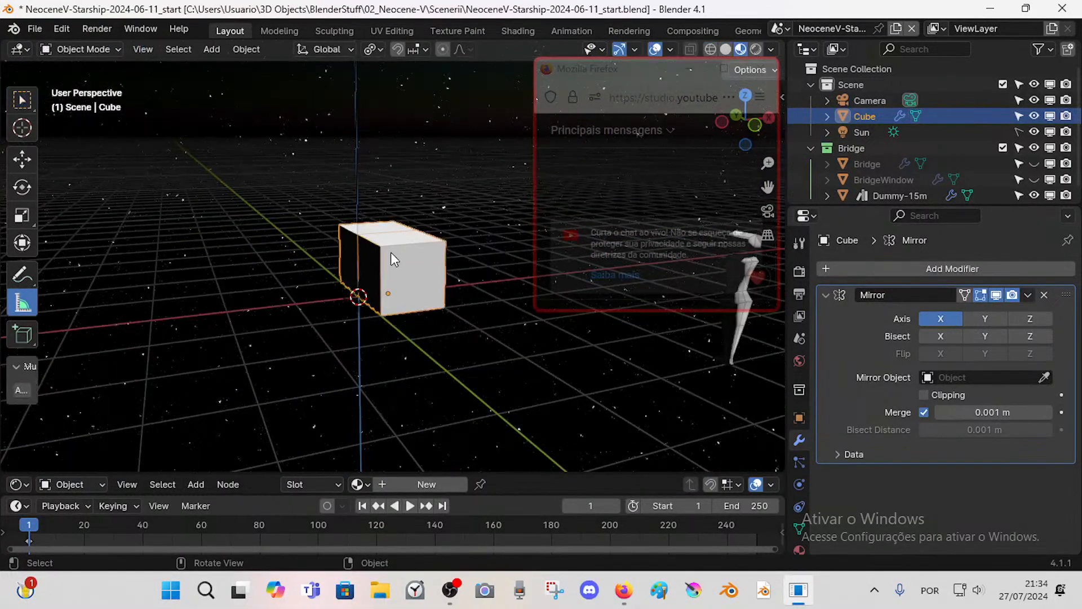
scroll(391, 252, "up", 2)
key("Tab")
middle_click_drag(391, 294, 354, 307)
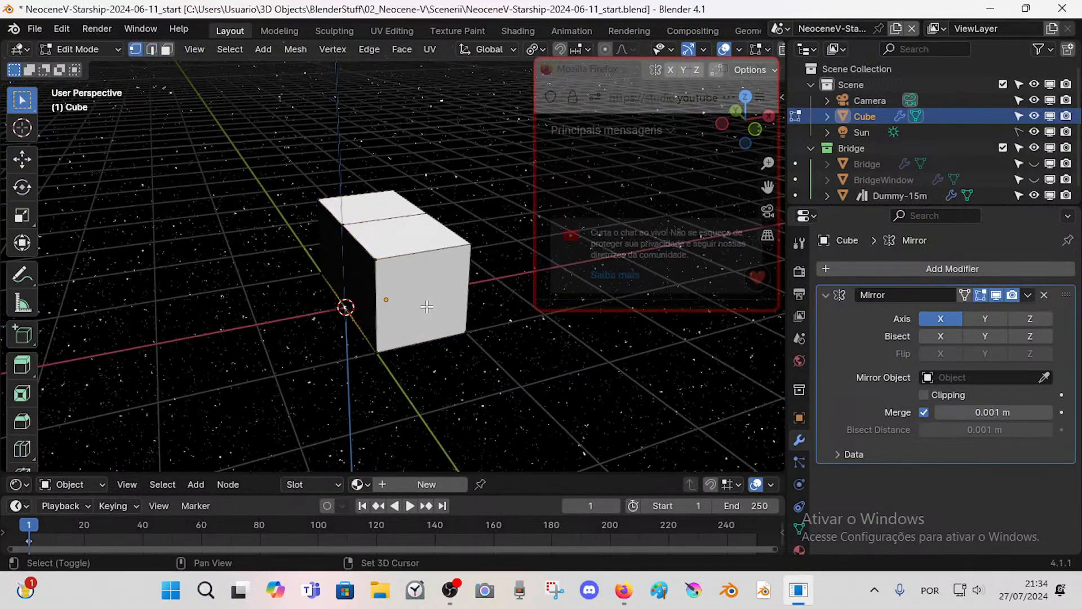
key("Tab")
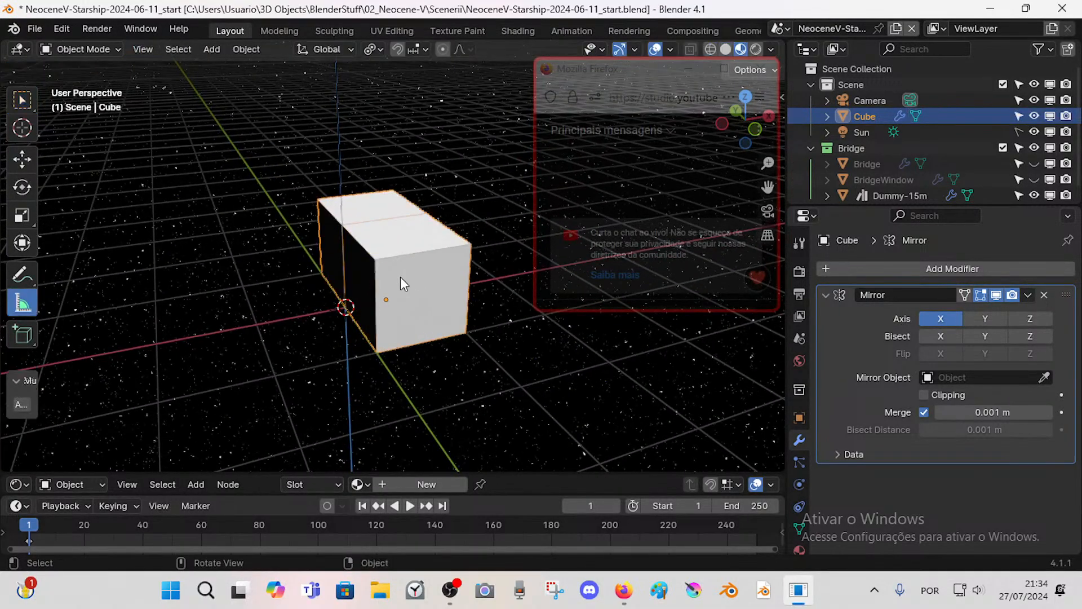
- Set the Cube's origin to the 3D cursor so it is mirrored across the world centre
right_click(394, 270)
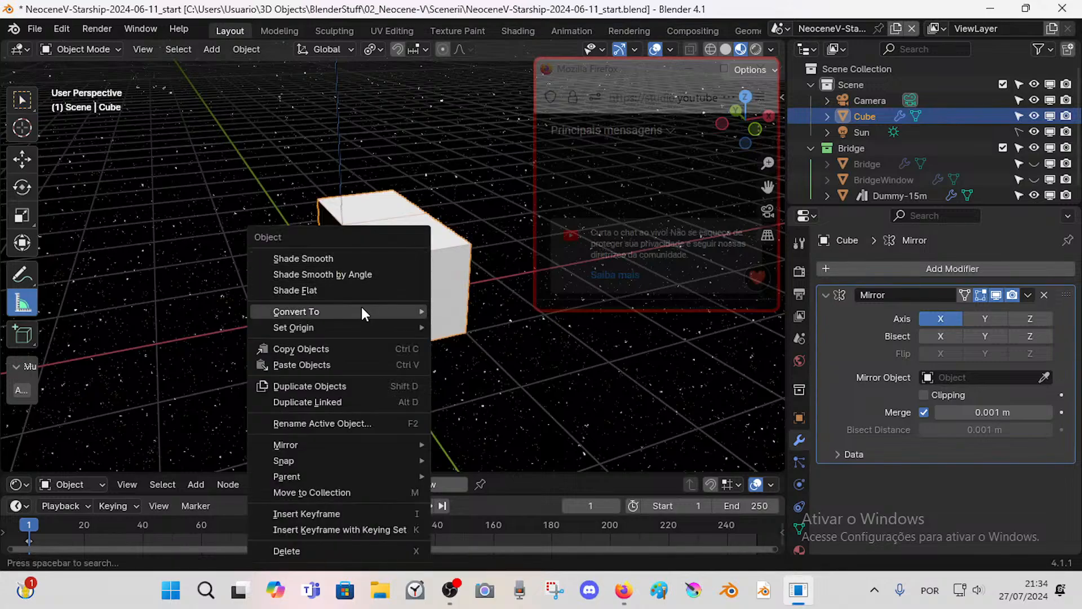
mouse_move(361, 313)
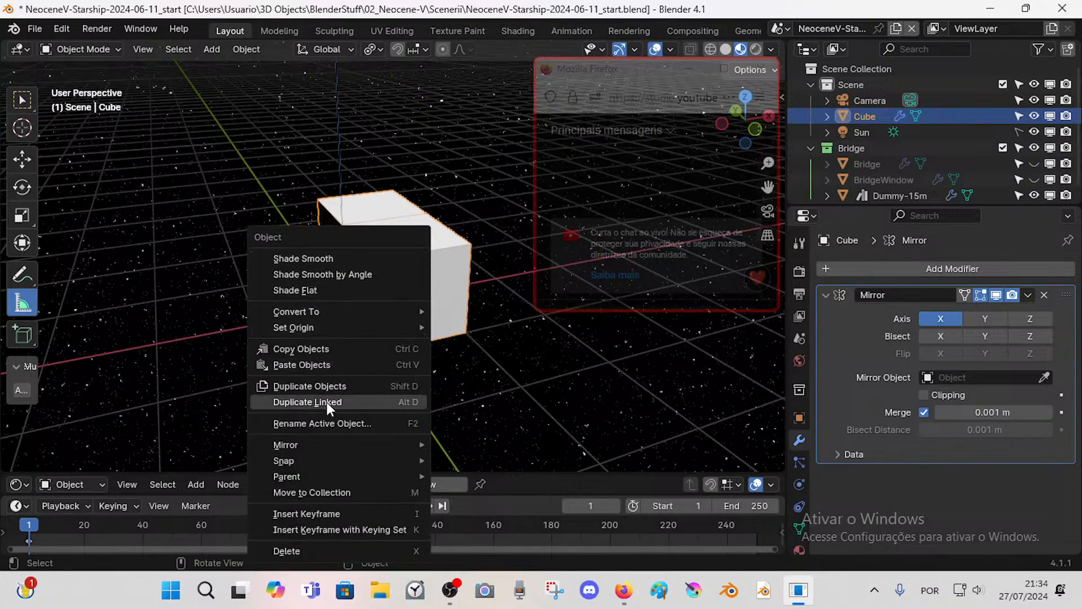
mouse_move(324, 461)
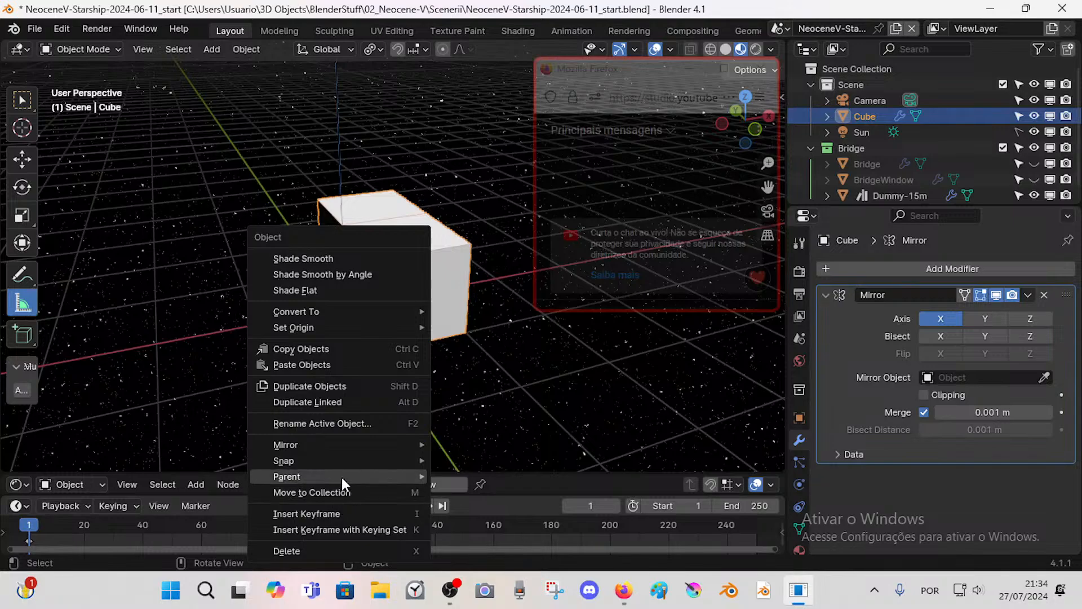
key("Escape")
left_click(241, 54)
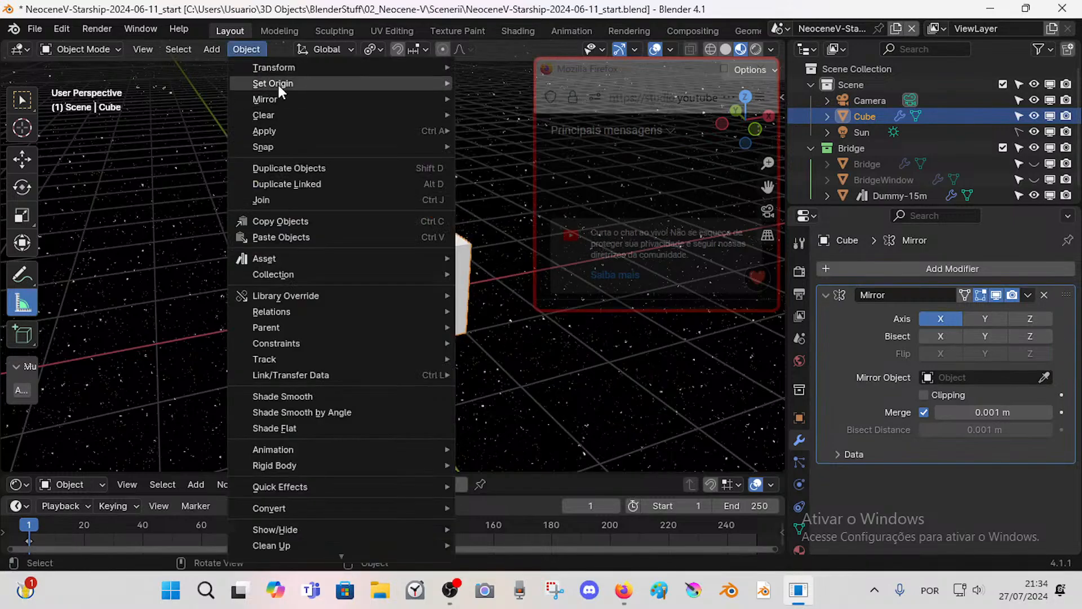
mouse_move(279, 83)
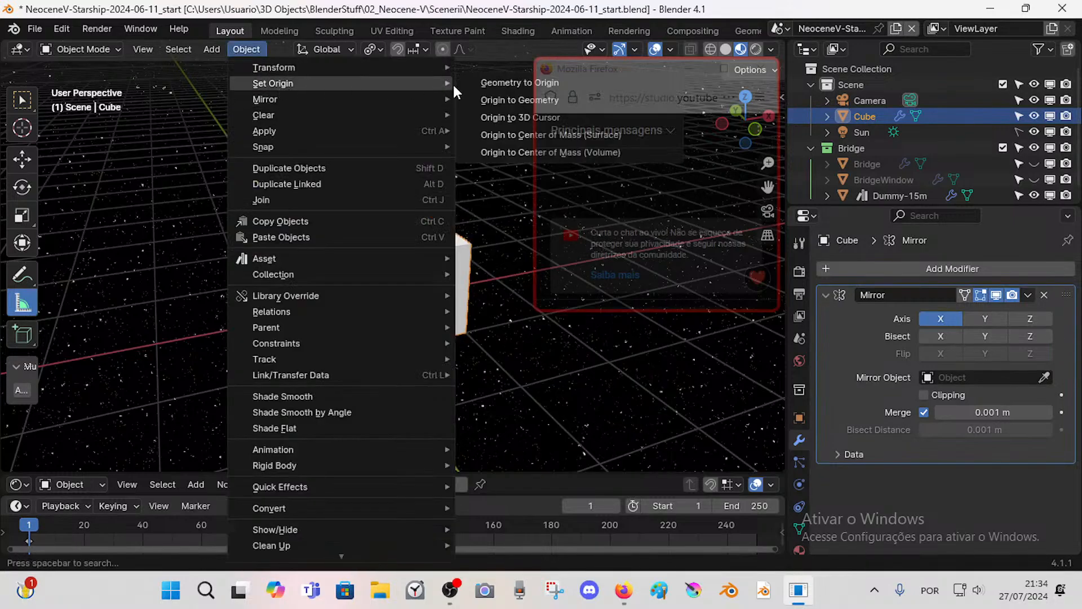
left_click(481, 120)
middle_click_drag(377, 320, 356, 304)
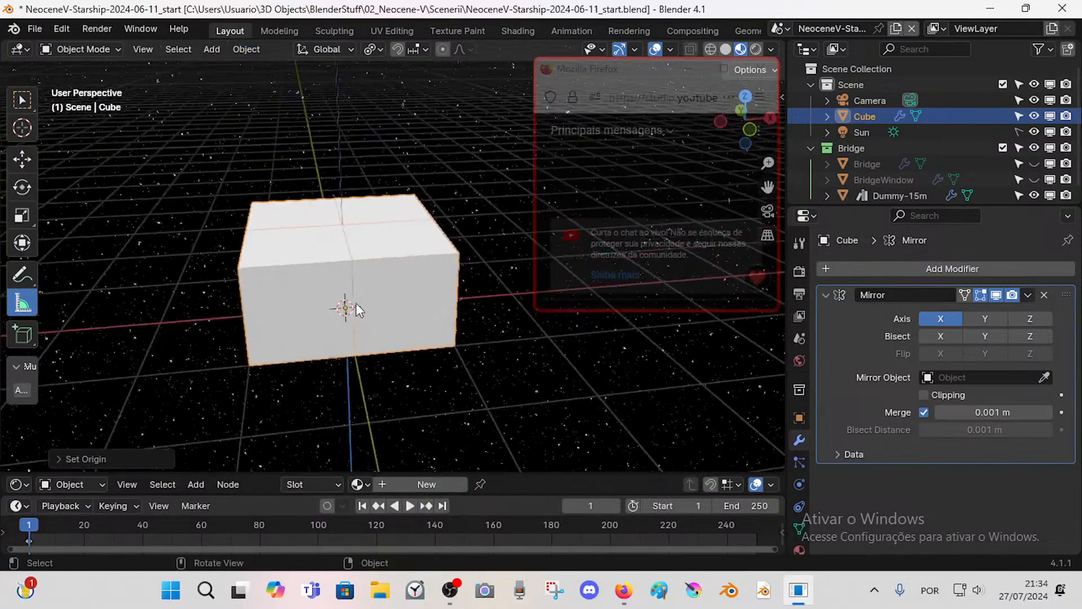
- Enable Clipping on the Cube's Mirror modifier and try moving the centre edge loop along the X axis
key("Tab")
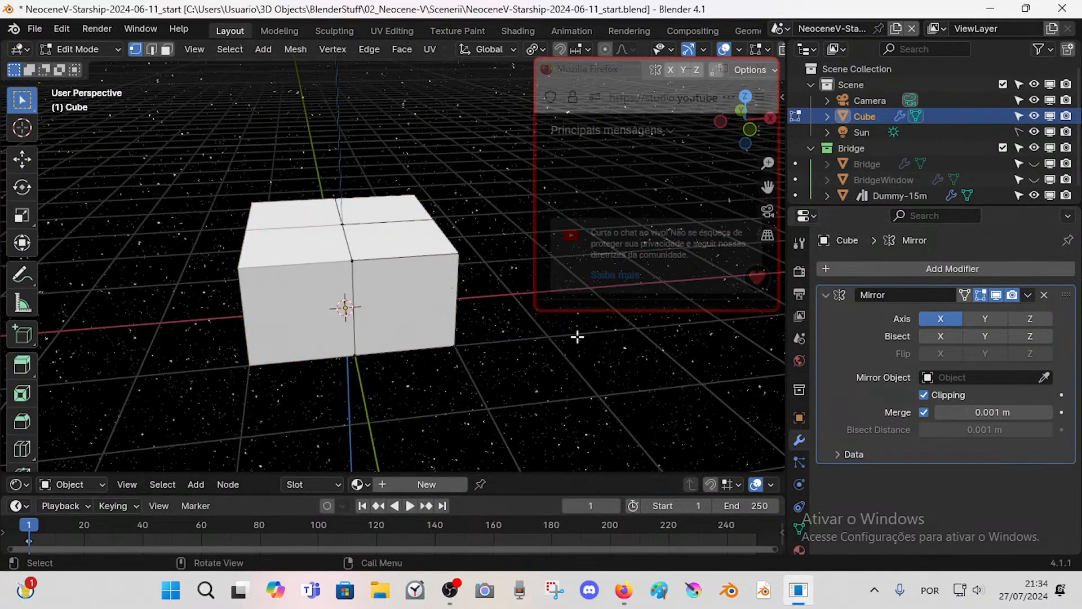
key("a")
middle_click_drag(344, 246, 345, 295)
key("2")
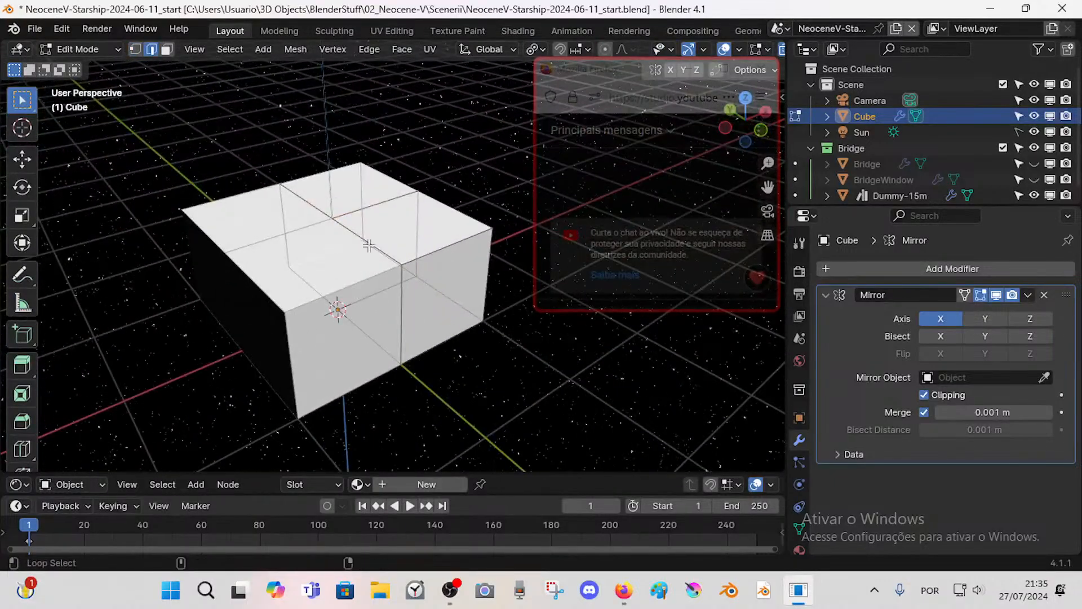
middle_click_drag(368, 245, 350, 312)
left_click(286, 212, "alt")
key("g")
key("x")
left_click(389, 292)
- Return to Object Mode, select the Dummy-15m figure and compare its size with the mirrored Cube
key("Tab")
scroll(261, 307, "down", 5)
left_click(459, 360)
middle_click_drag(459, 365, 411, 341)
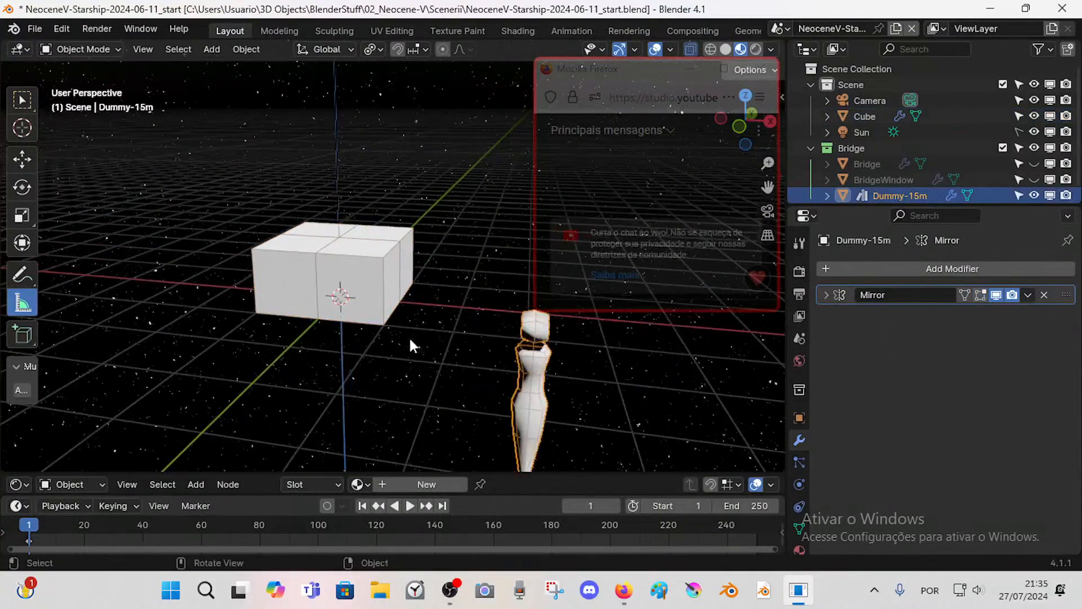
right_click(531, 398)
middle_click_drag(374, 288, 223, 339)
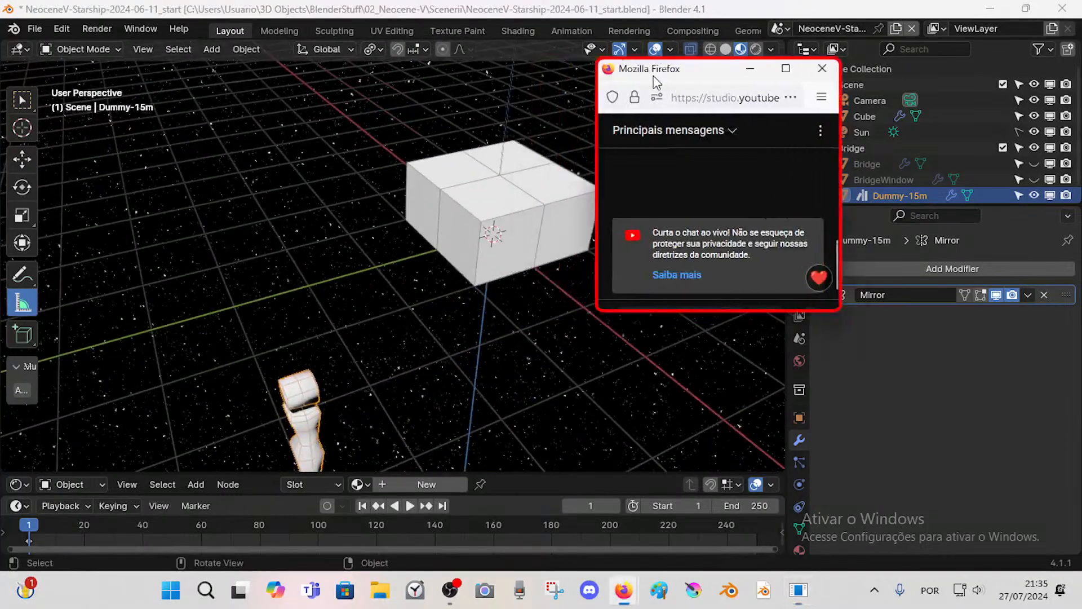
middle_click_drag(392, 232, 432, 224)
- Walk through the scene to view the mirrored Cube beside the dummy, and save the file
key("shift+grave")
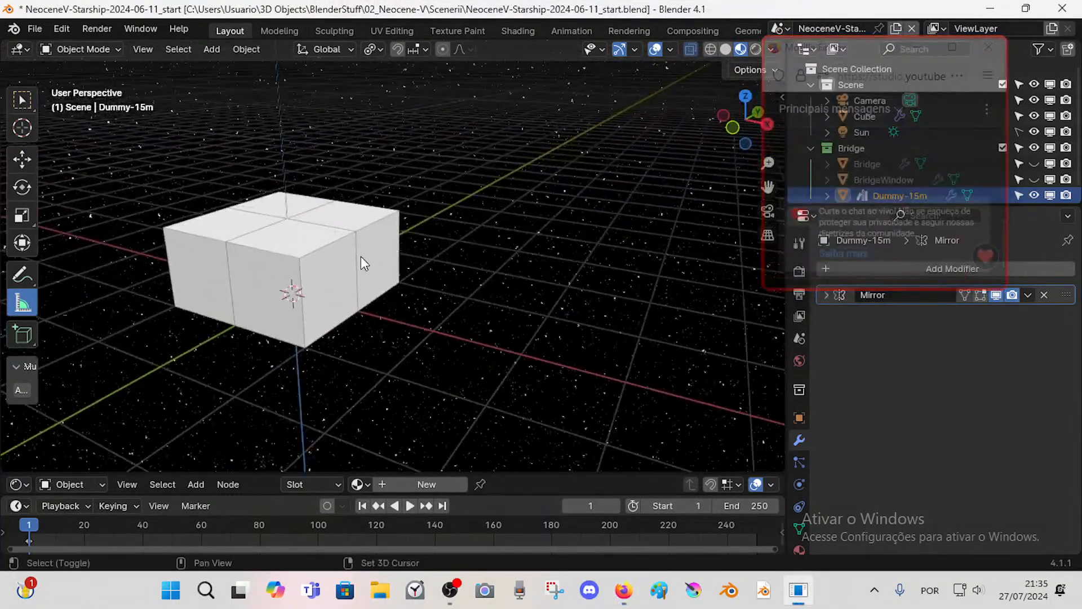
key("w")
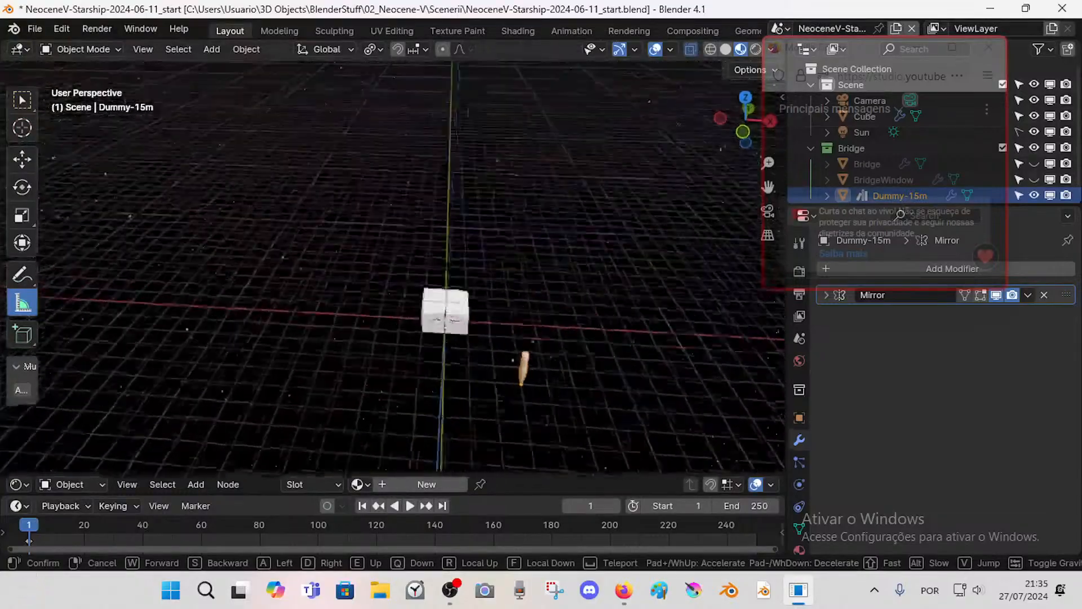
key("w")
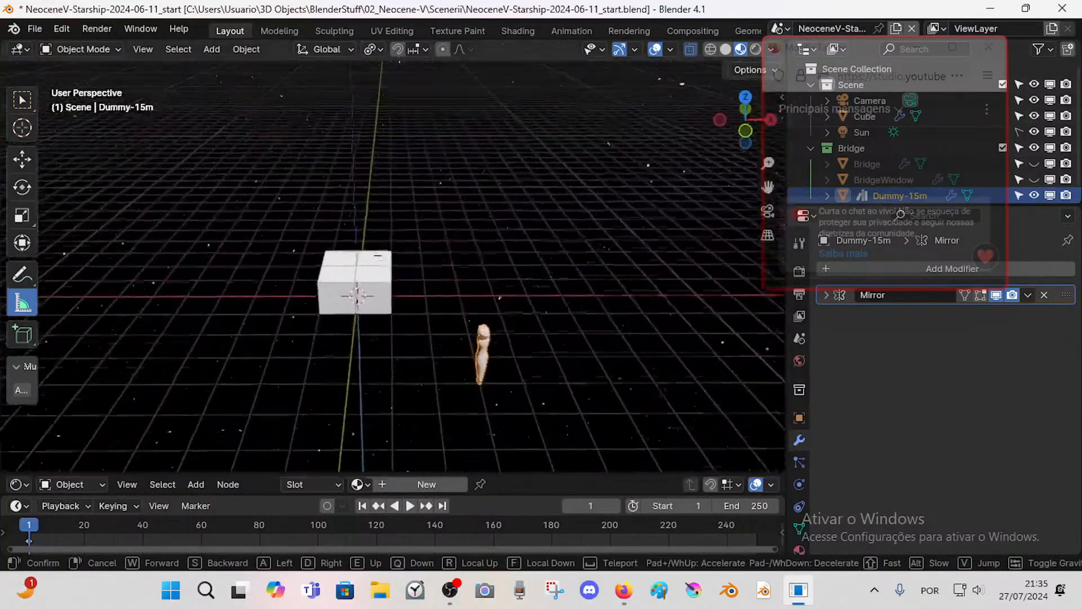
left_click(416, 296)
key("ctrl+s")
- Frame the Cube in the right orthographic view and select all of its geometry in Edit Mode
left_click(441, 320)
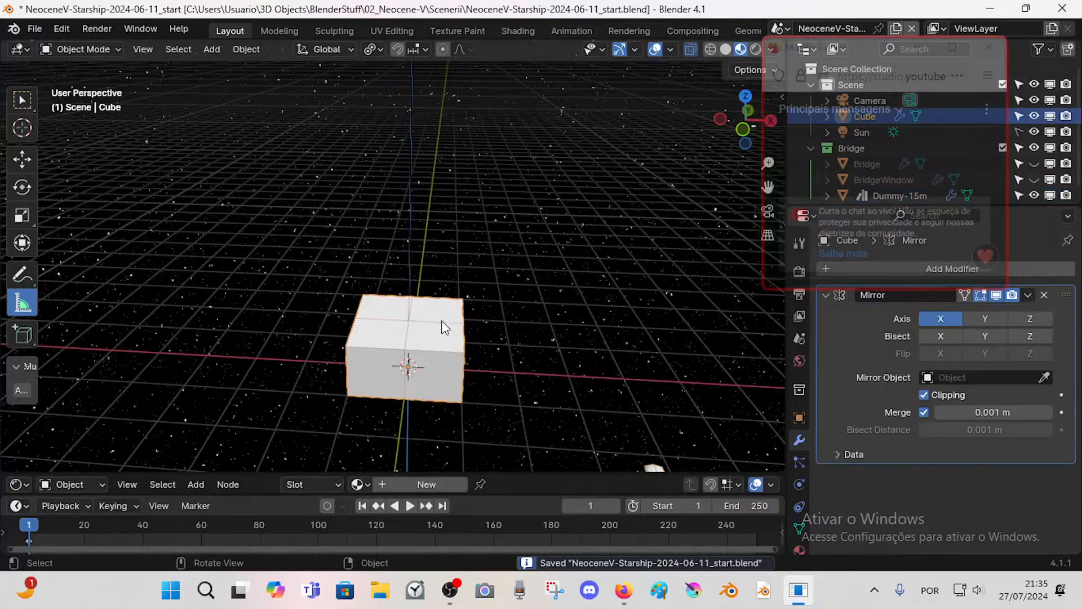
key("Tab")
key("Tab")
key("Tab")
key("KP_3")
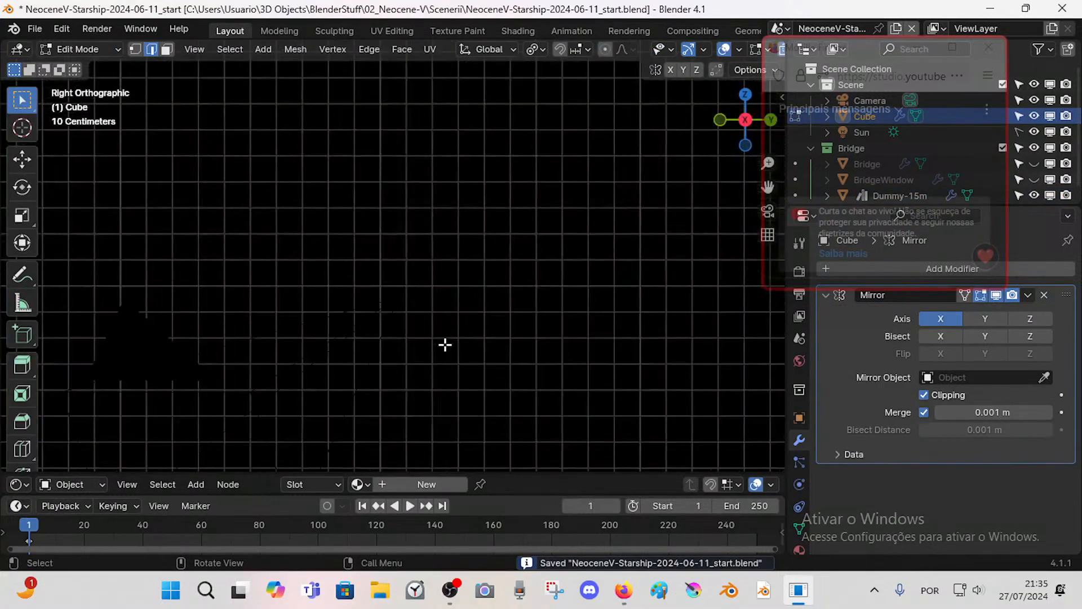
scroll(446, 345, "down", 8)
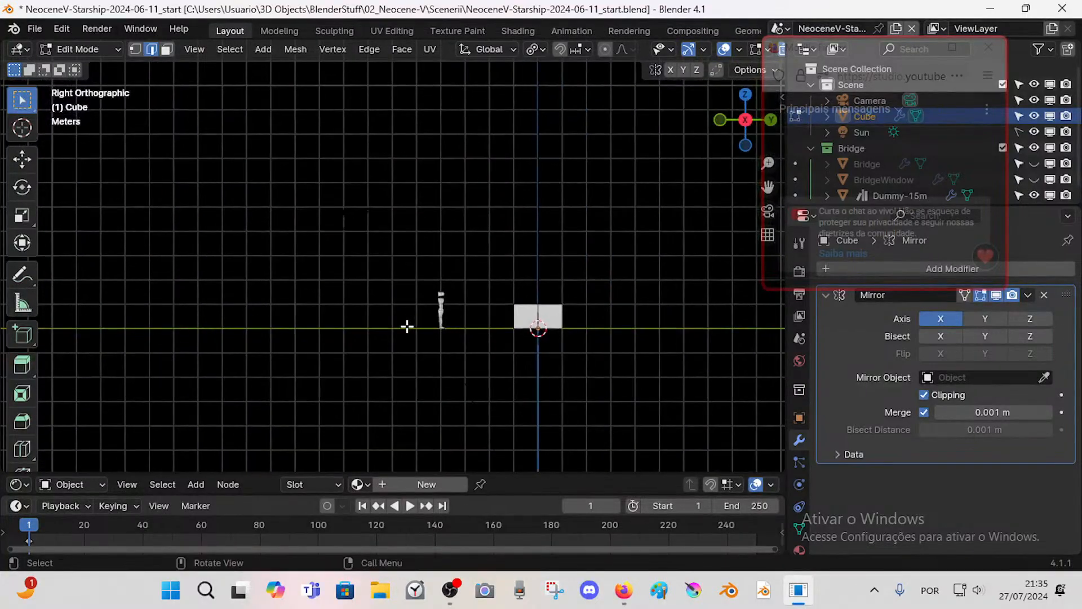
key("KP_Decimal")
scroll(430, 315, "up", 10)
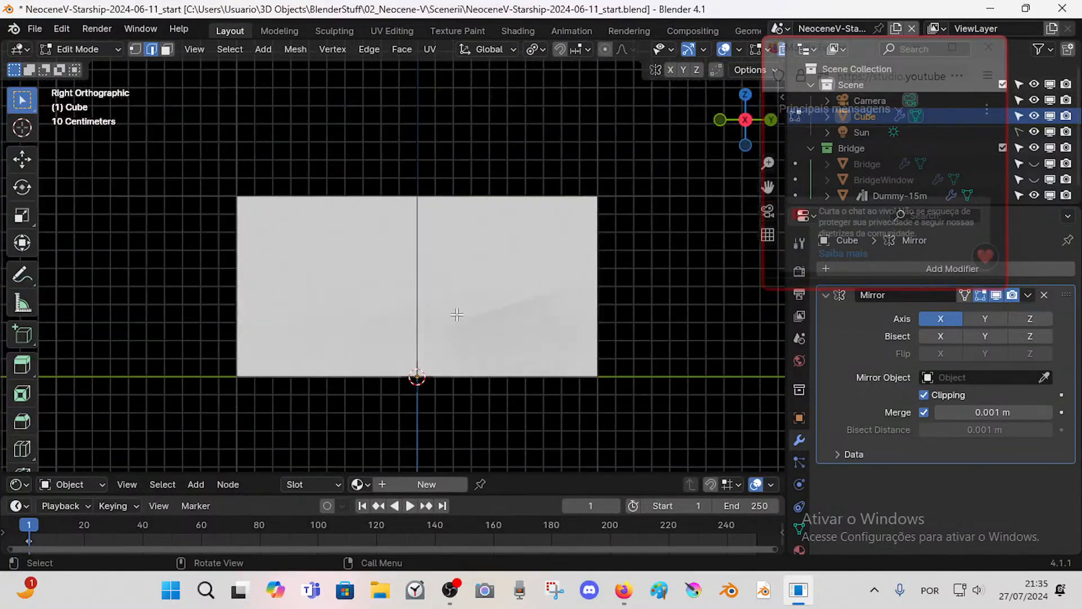
key("a")
scroll(450, 274, "down", 2)
- Move the chat window off the object list and rename the Cube to 4Cubes-Module
left_click_drag(838, 61, 711, 263)
double_click(863, 116)
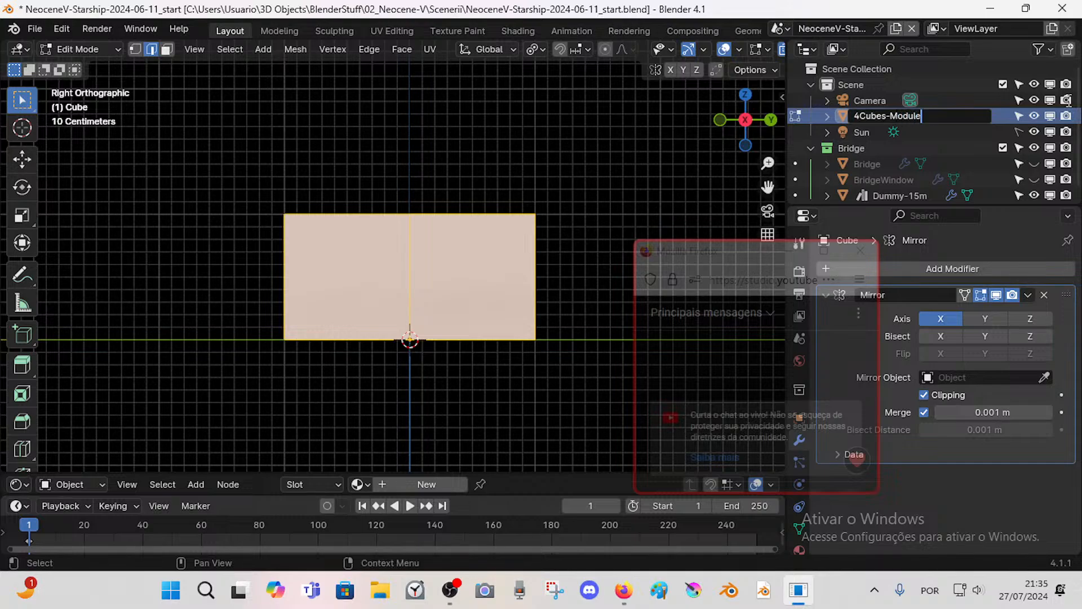
key("Return")
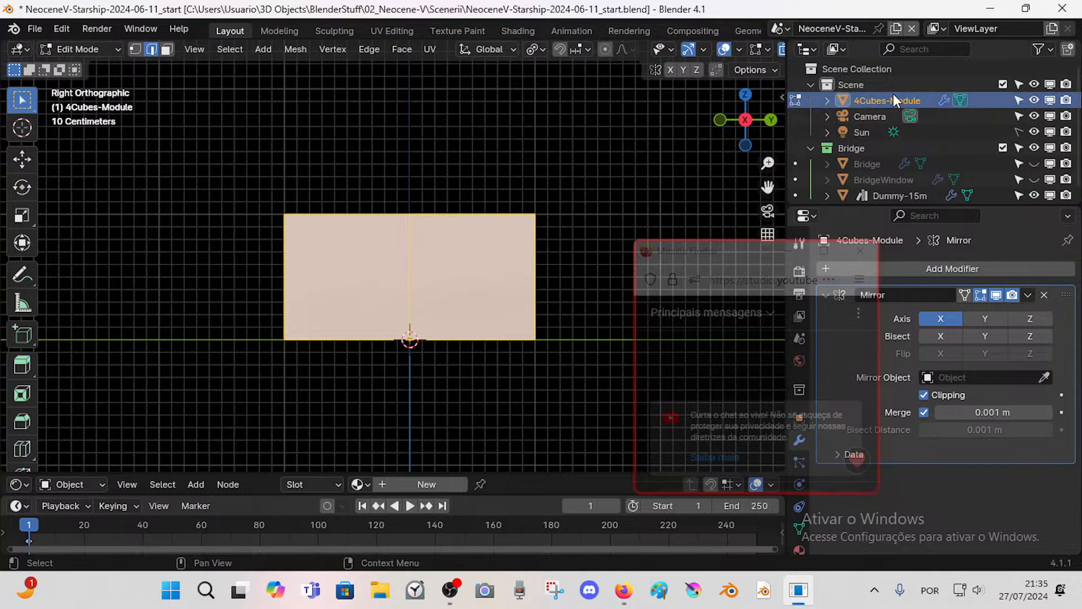
- Duplicate all of the 4Cubes-Module geometry in Edit Mode and cancel the copy's upward move
key("shift+d")
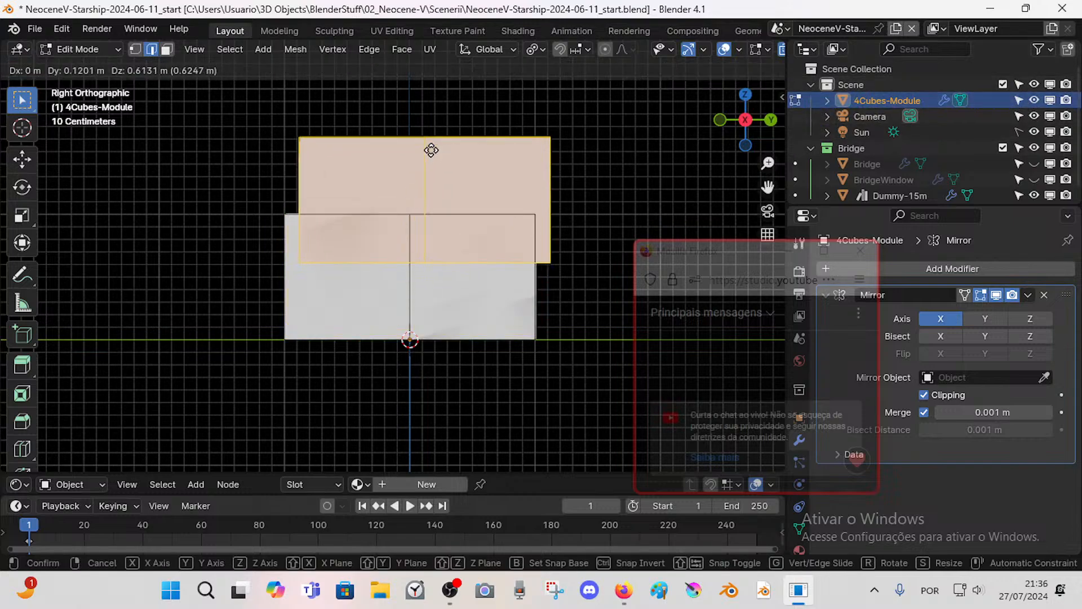
key("Escape")
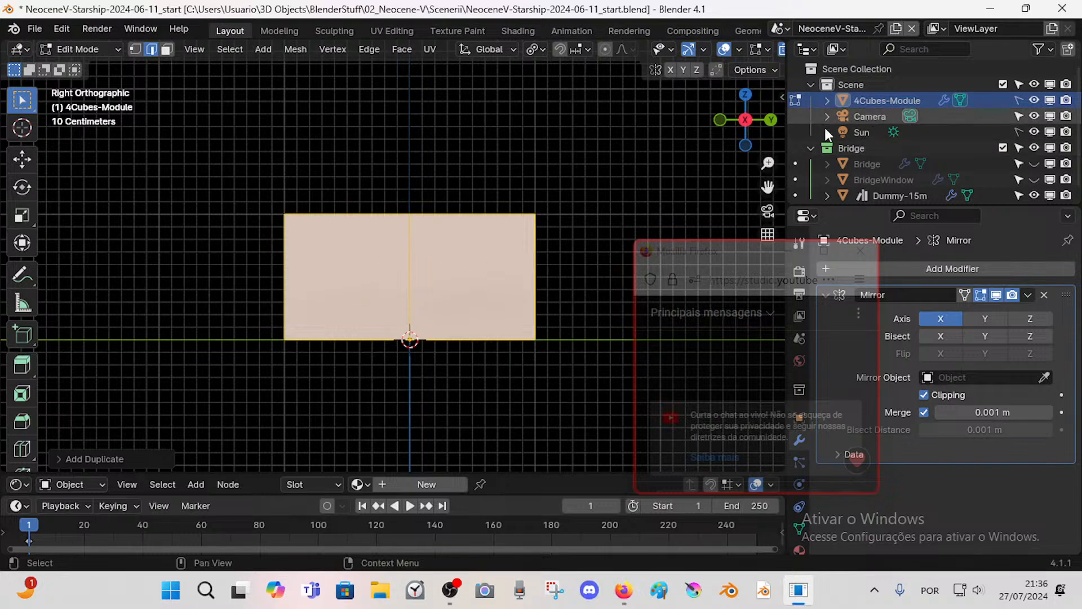
scroll(897, 134, "down", 1)
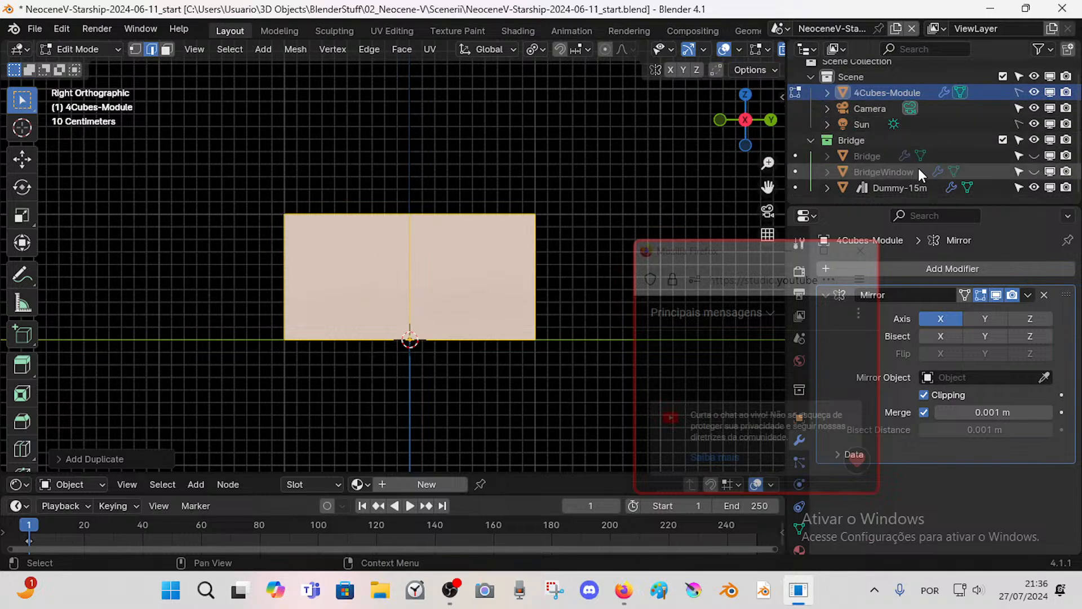
key("shift+d")
right_click(534, 352)
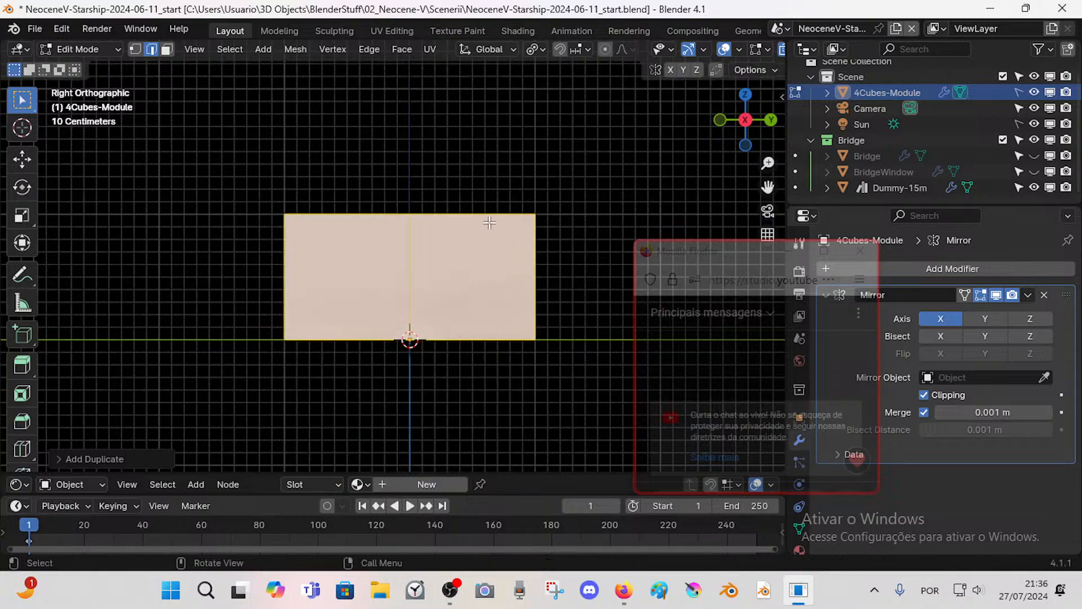
key("shift+d")
right_click(416, 354)
key("Tab")
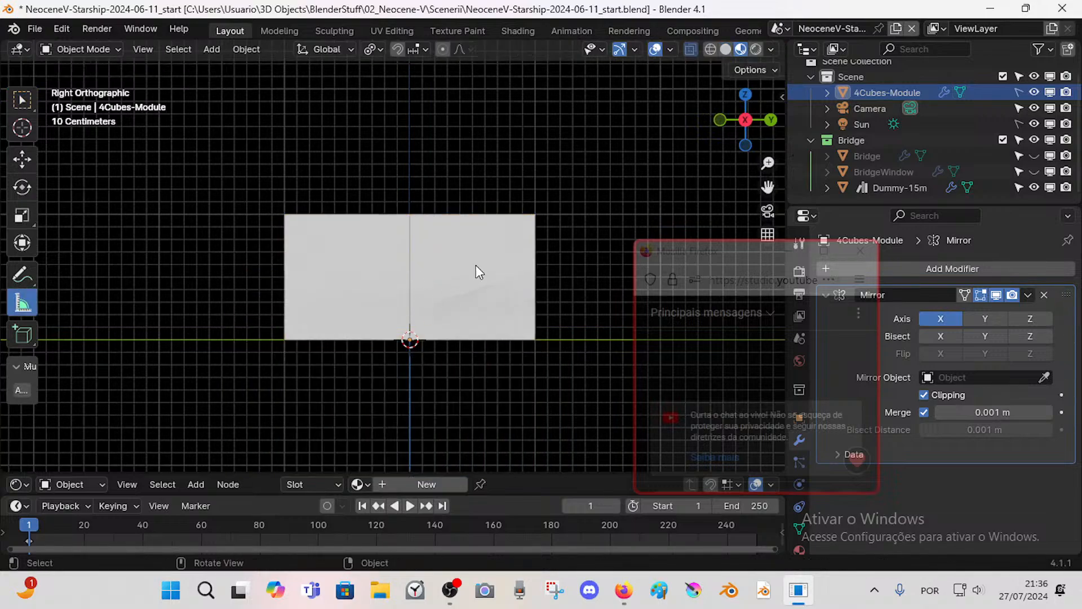
key("ctrl+i")
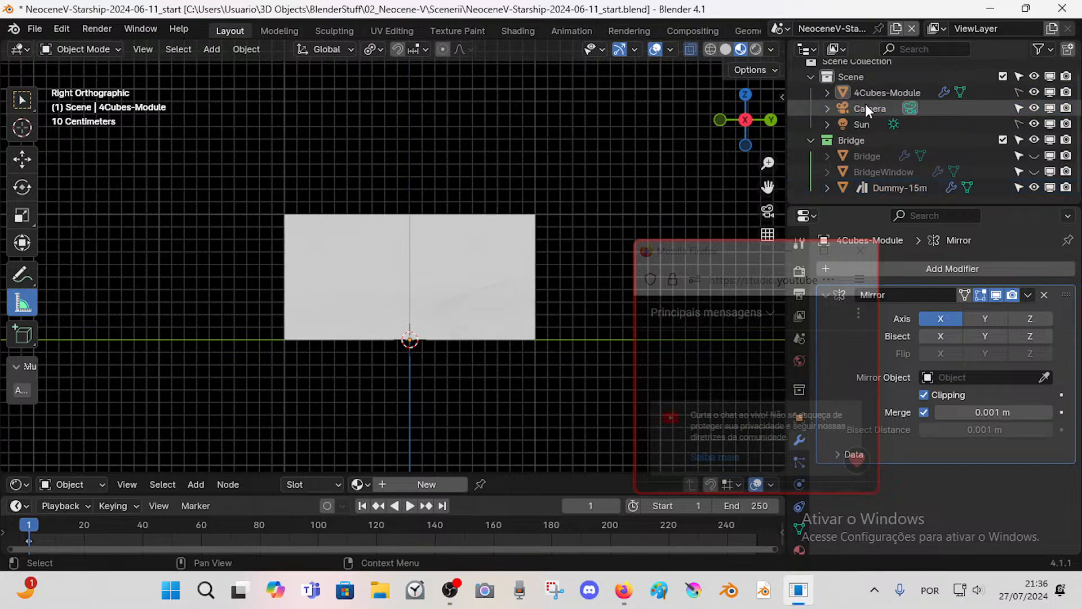
- Make the 4Cubes-Module object selectable and duplicate it in place in Object Mode
left_click(861, 92)
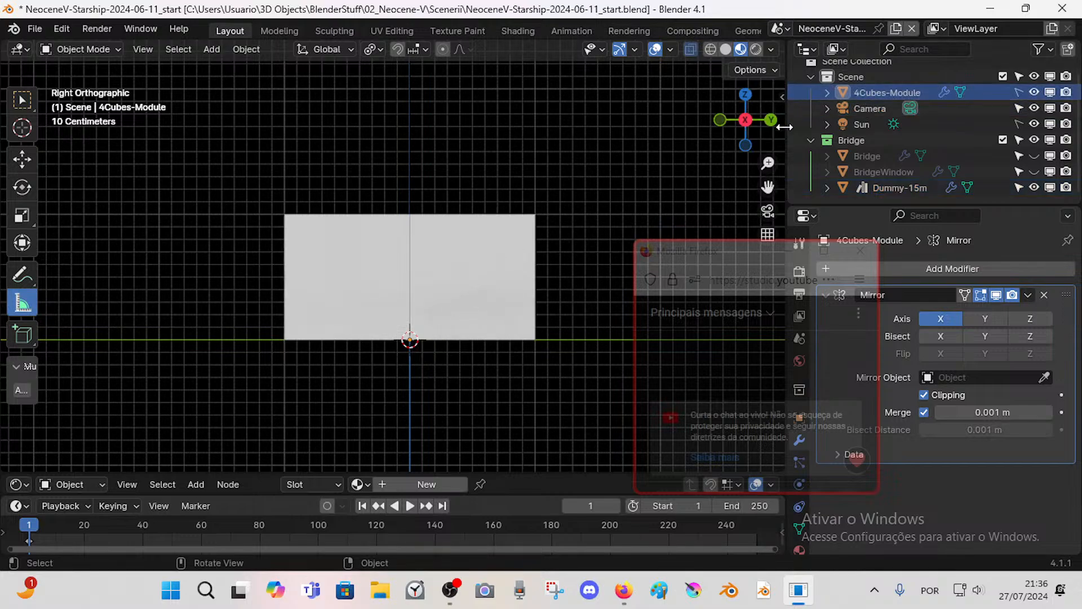
key("Tab")
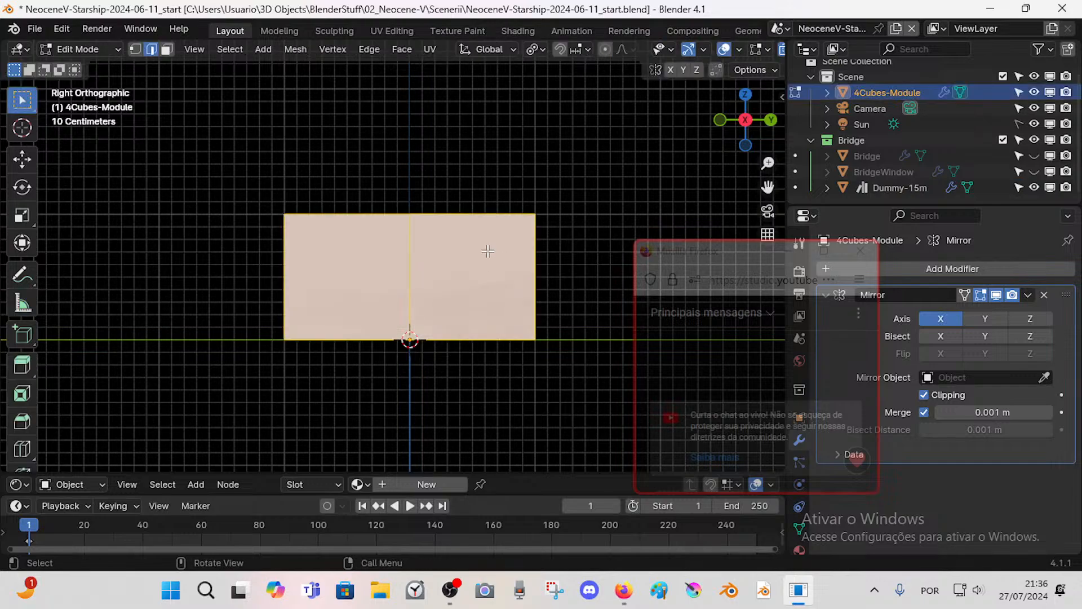
middle_click_drag(466, 228, 434, 246)
key("Tab")
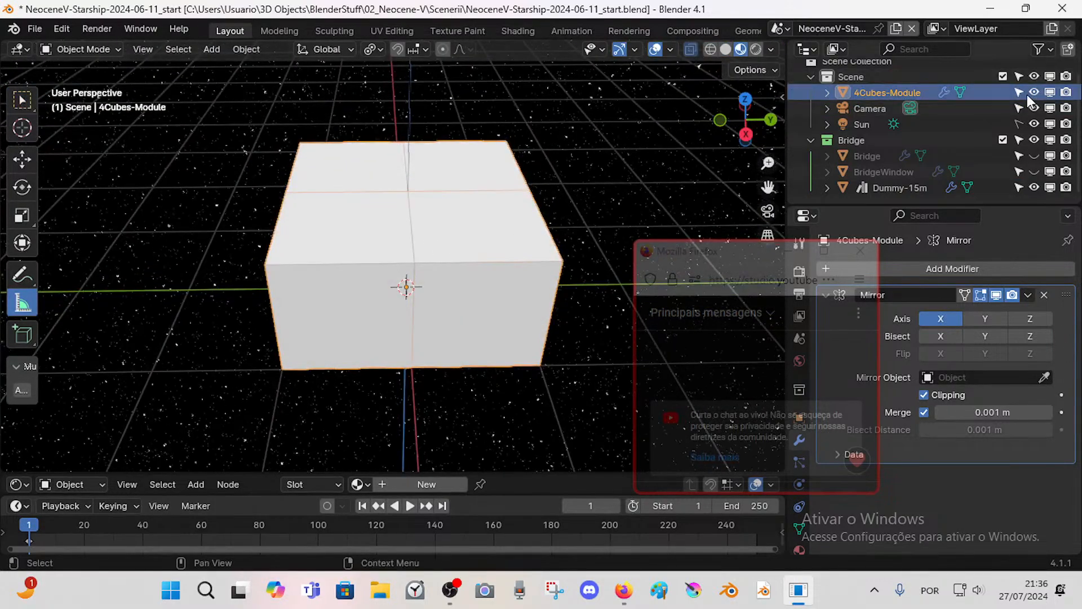
key("g")
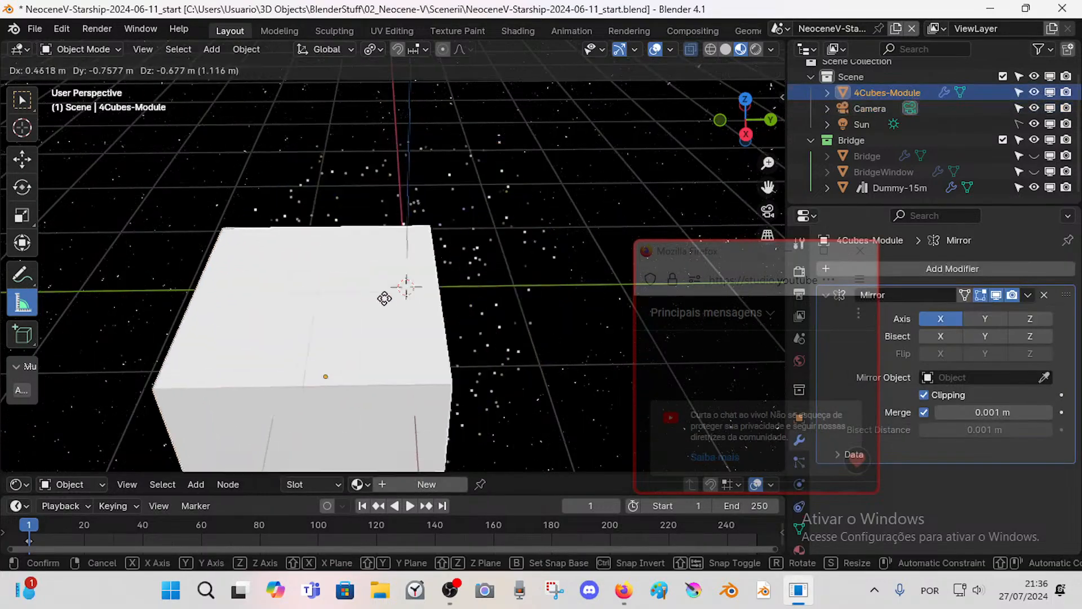
right_click(445, 253)
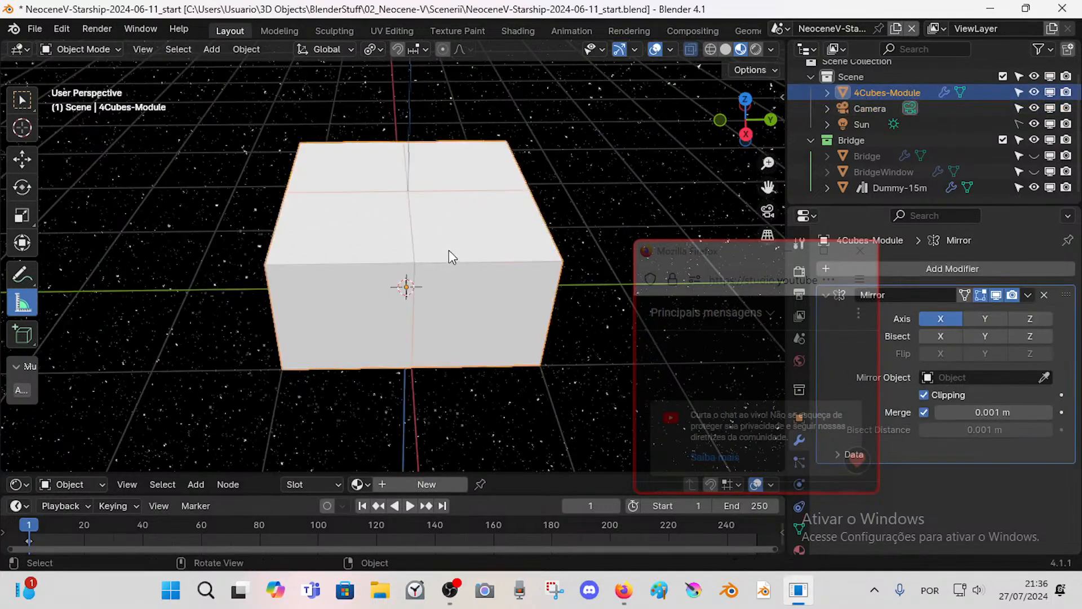
key("shift+d")
right_click(478, 221)
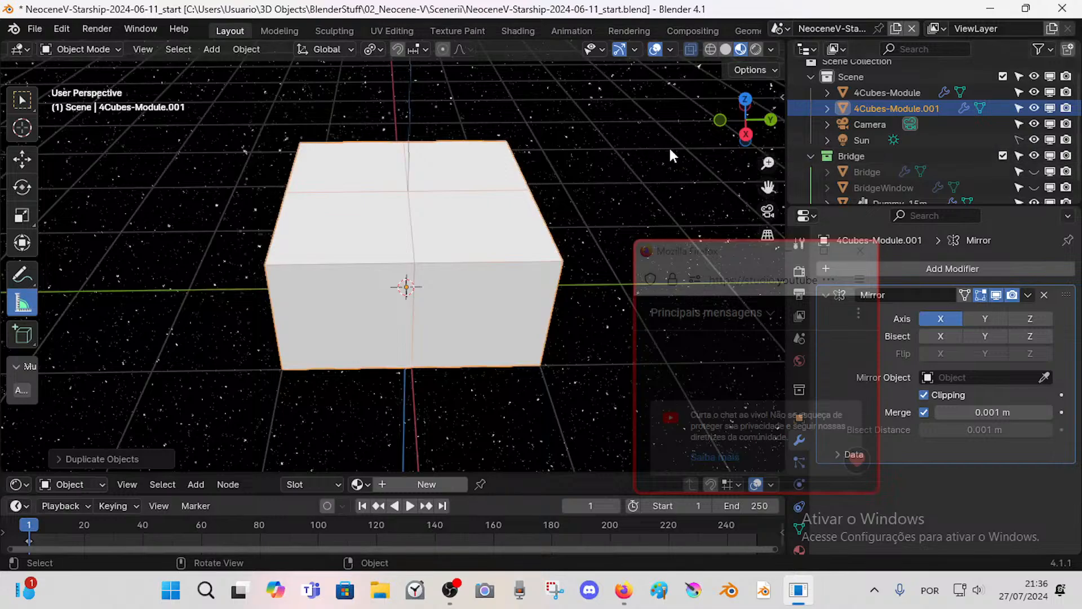
- Rename the duplicated module as Base and move it into the Bridge collection
double_click(874, 114)
key("ctrl+a")
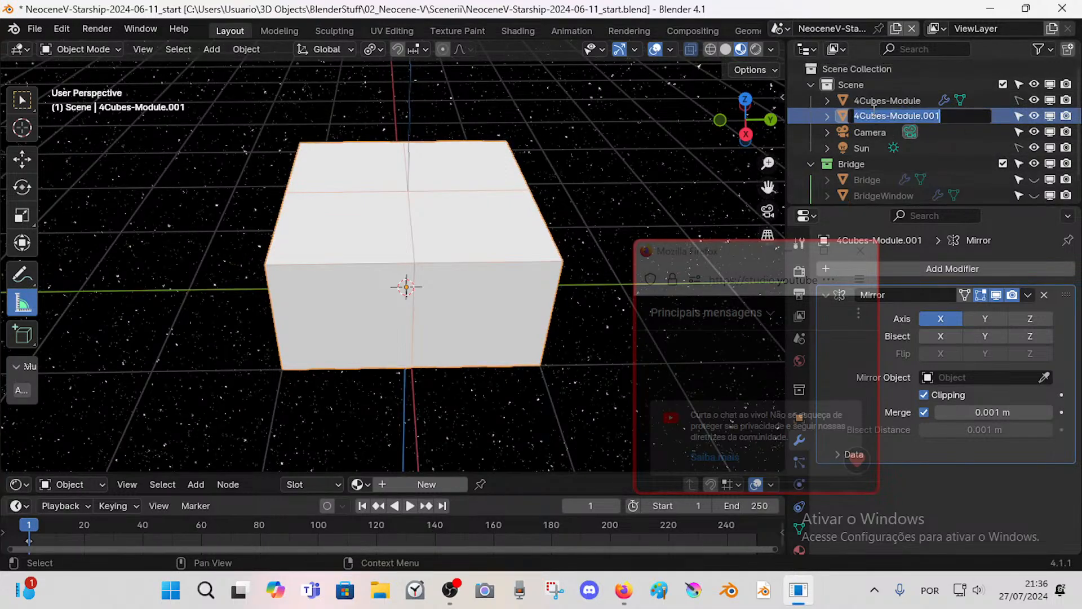
type("Base")
key("Return")
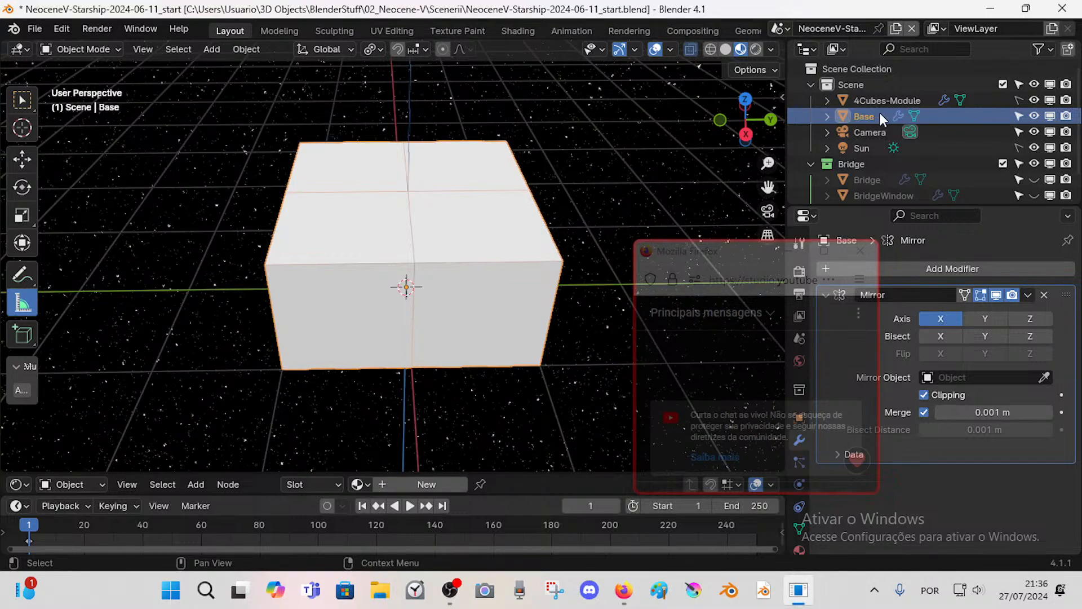
scroll(880, 113, "down", 1)
left_click_drag(867, 89, 867, 155)
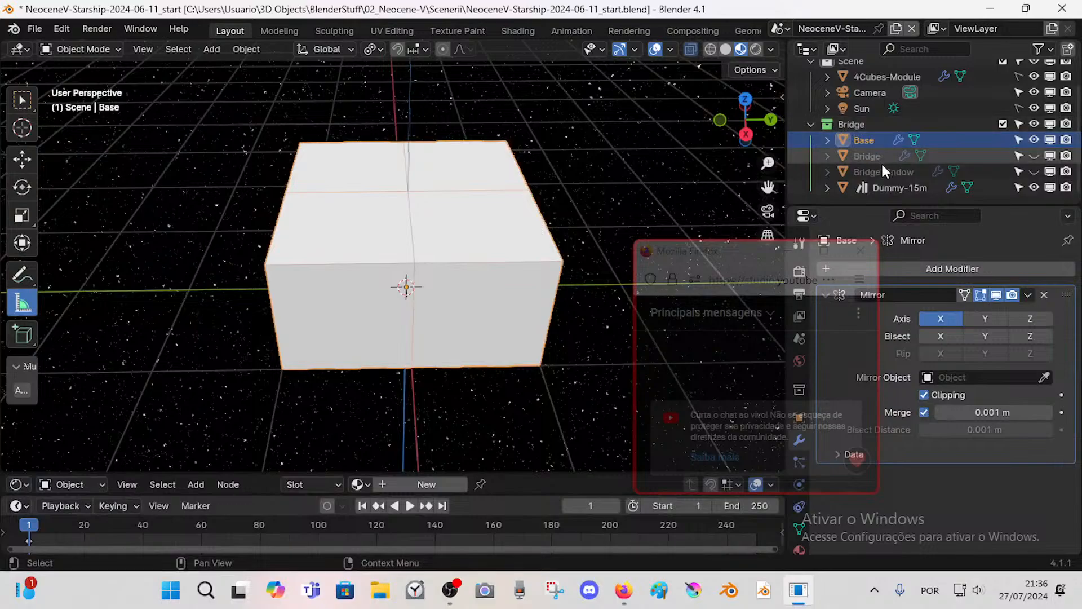
- Move the Dummy-15m object out of the Bridge collection to the Scene Collection's top level
left_click(889, 188)
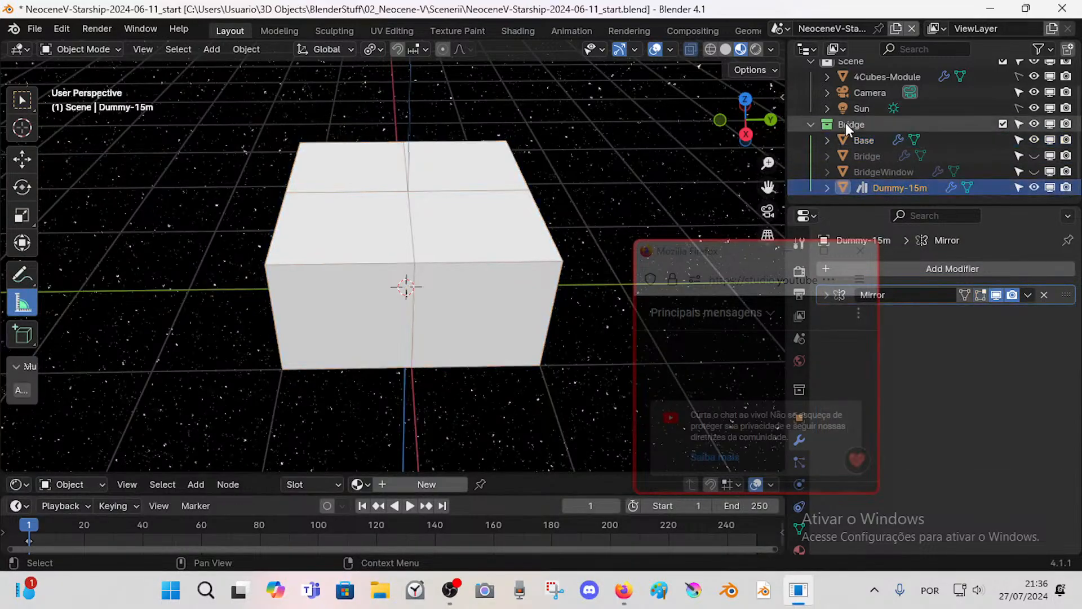
scroll(845, 123, "up", 1)
scroll(873, 173, "down", 1)
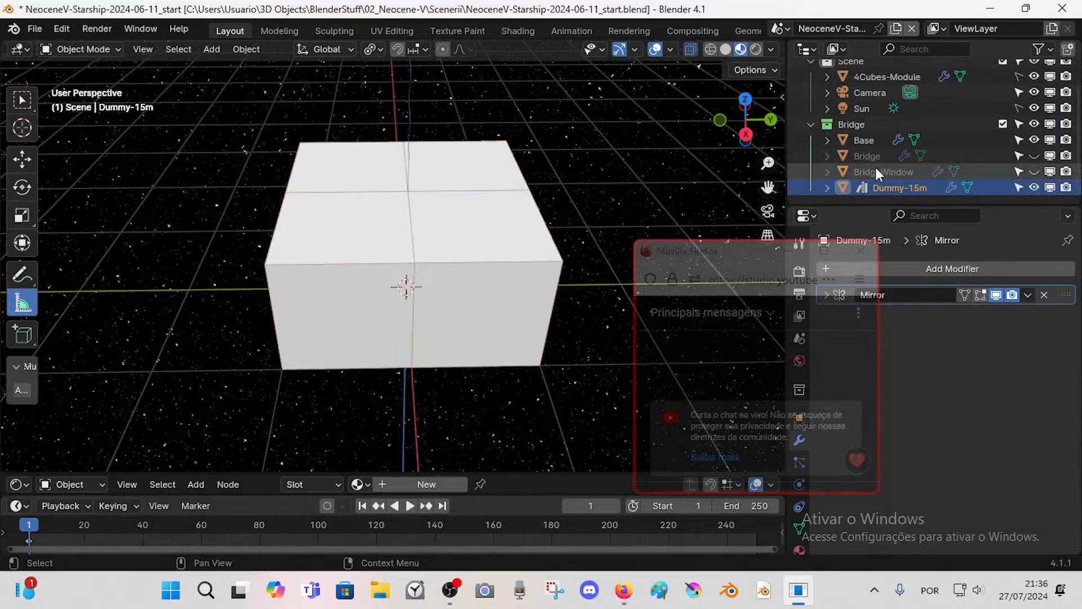
left_click_drag(894, 187, 894, 196)
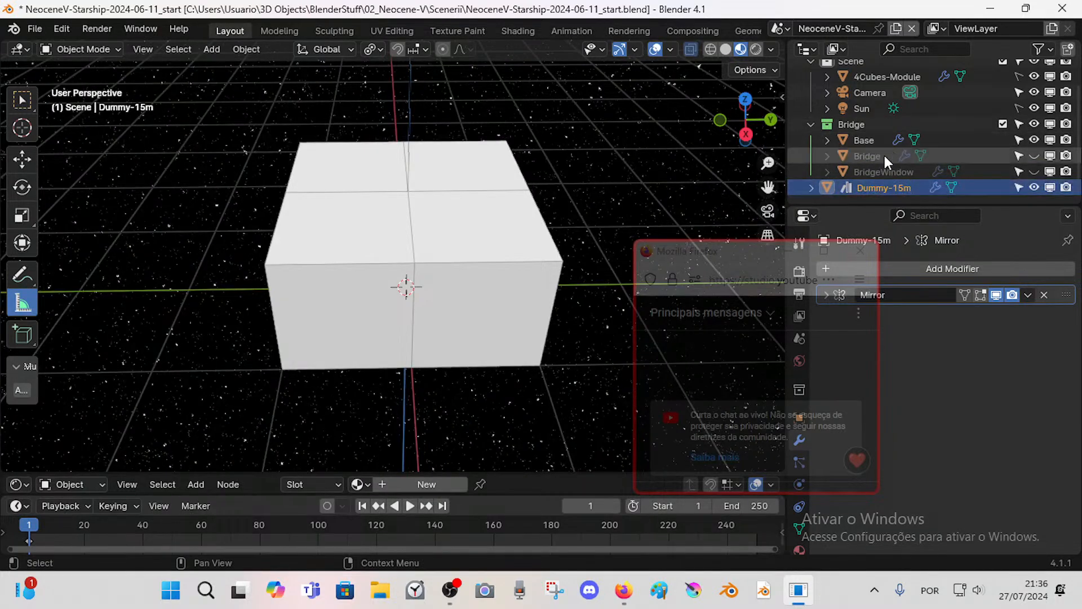
- Show the Bridge object temporarily to examine the bridge interior around the origin, and hide it again
left_click(882, 156)
left_click(1035, 156)
scroll(211, 173, "down", 8)
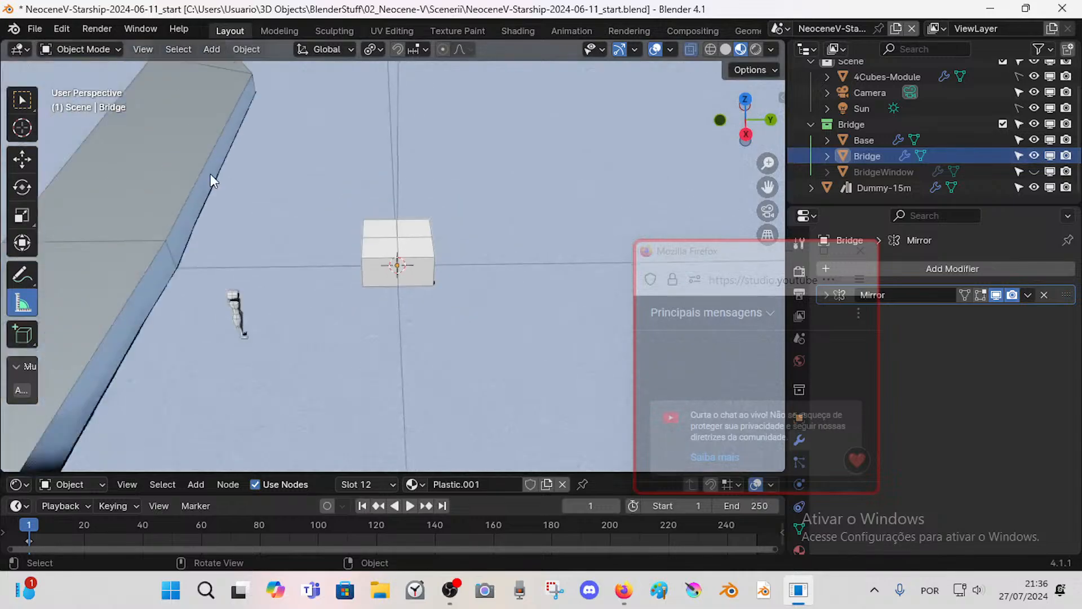
scroll(341, 218, "up", 3)
scroll(339, 218, "down", 10)
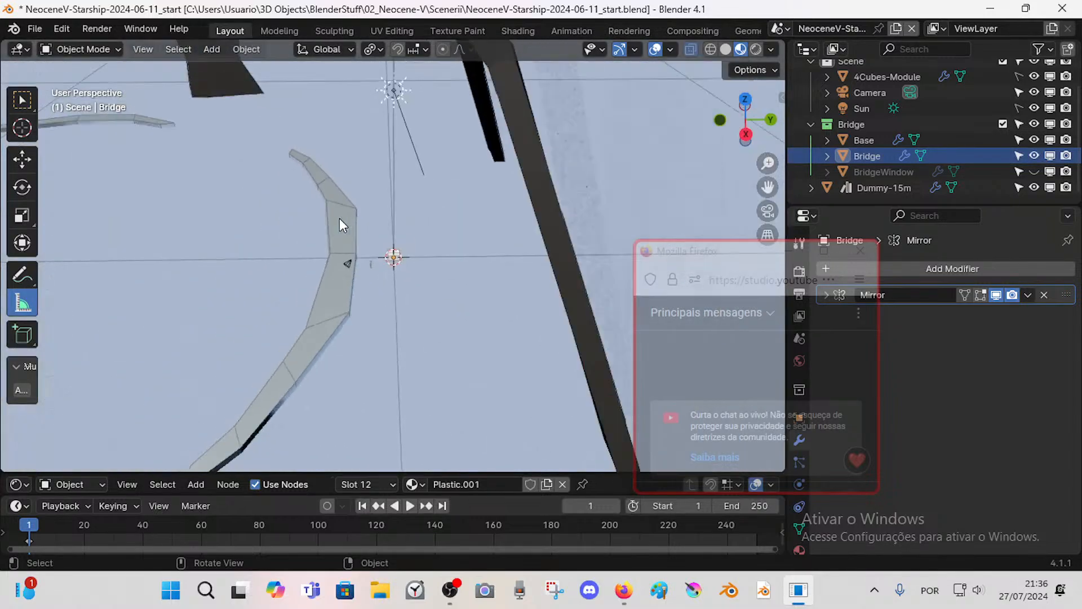
scroll(351, 227, "down", 3)
scroll(350, 228, "up", 10)
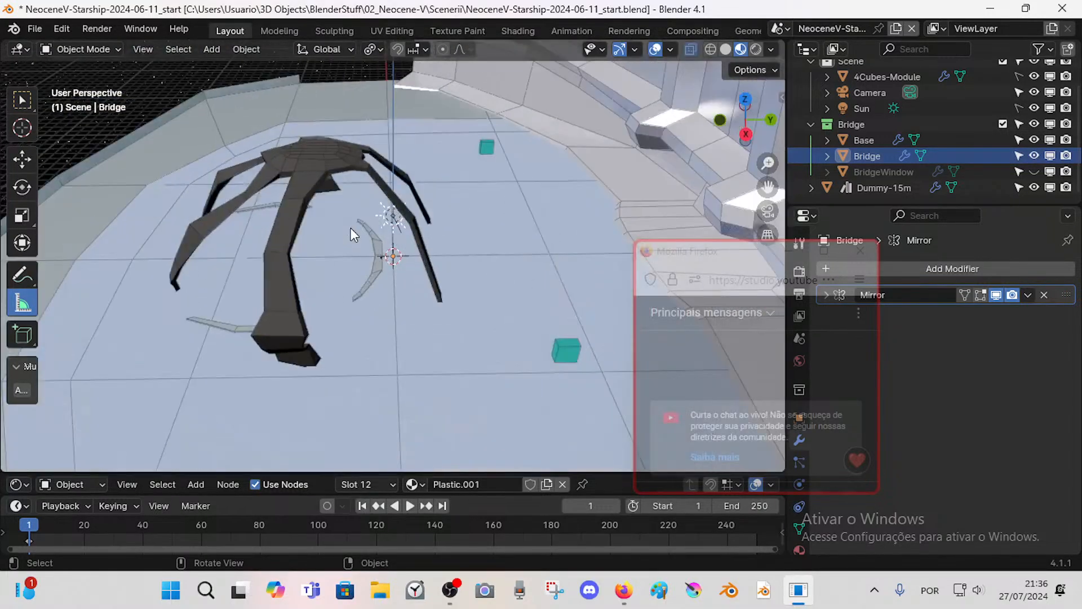
scroll(374, 170, "down", 10)
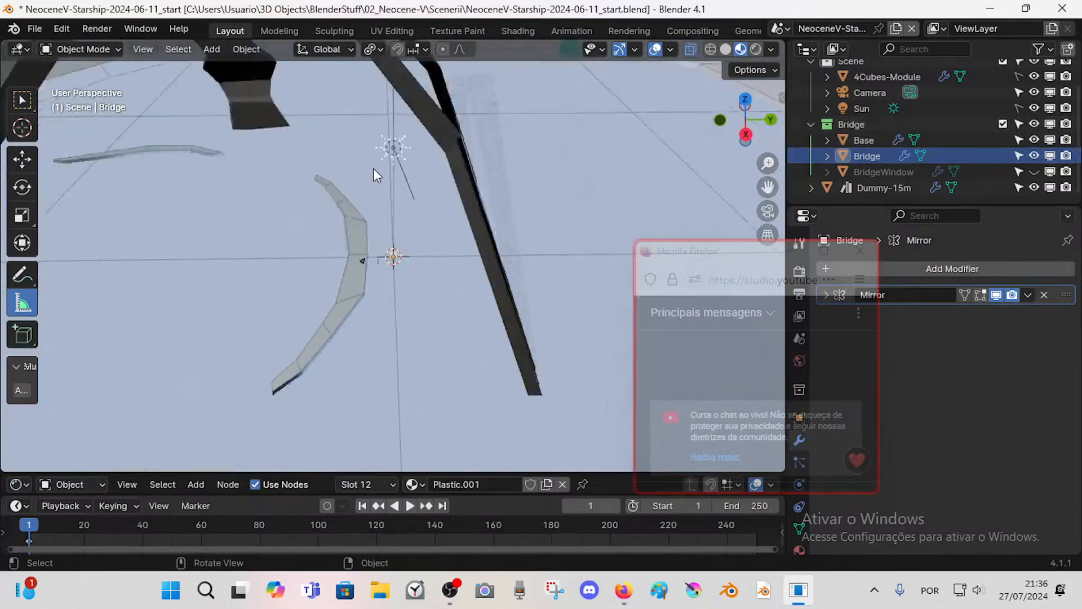
scroll(373, 172, "up", 2)
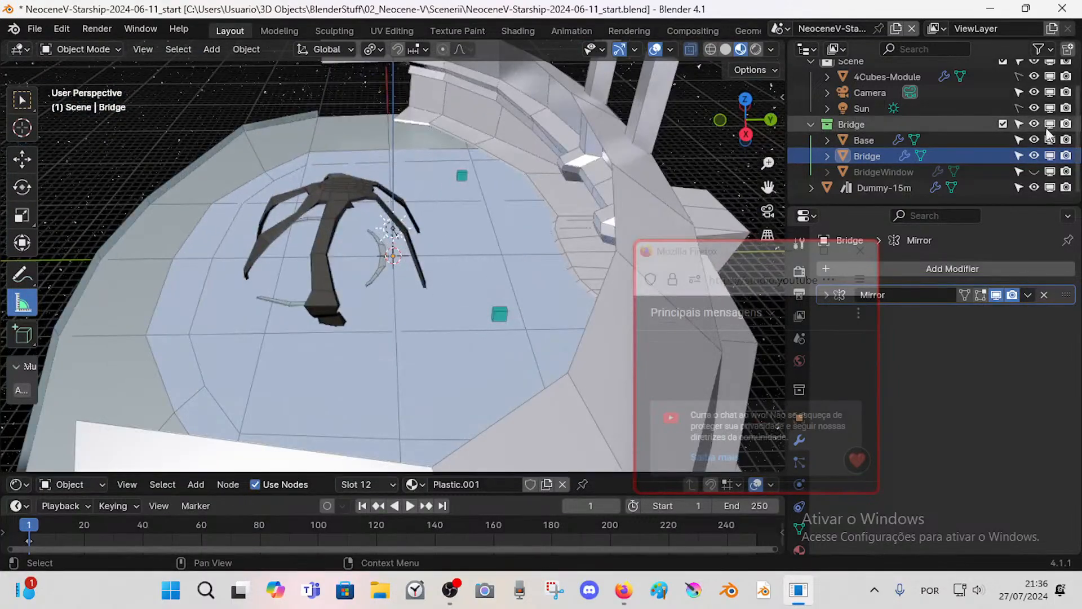
left_click(1035, 155)
scroll(456, 178, "up", 3)
scroll(456, 182, "up", 4)
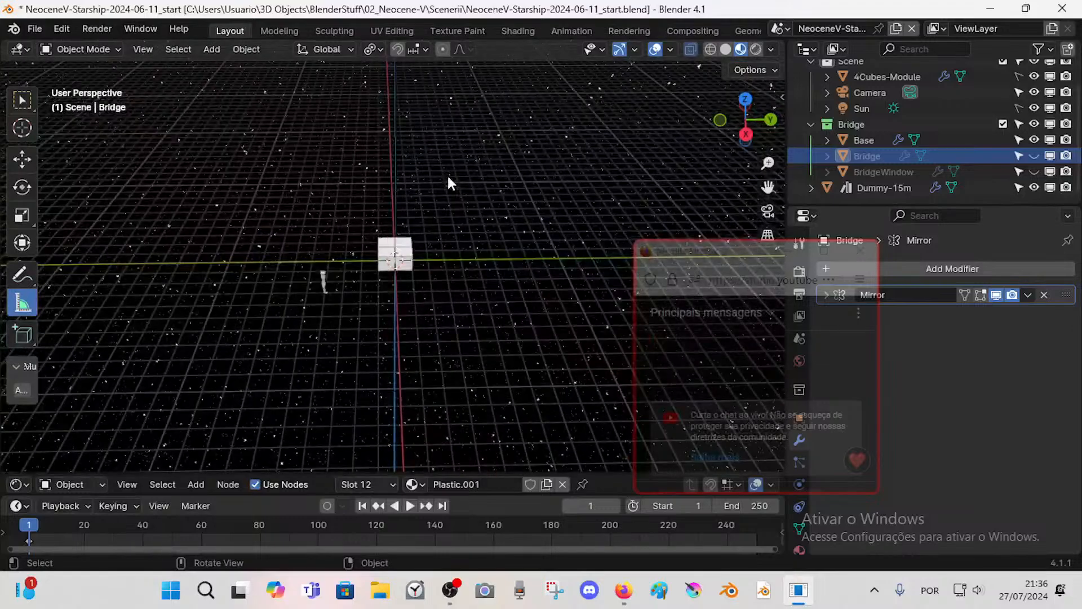
- Move the chat window aside, open the Base object in Edit Mode and save the file
key("KP_3")
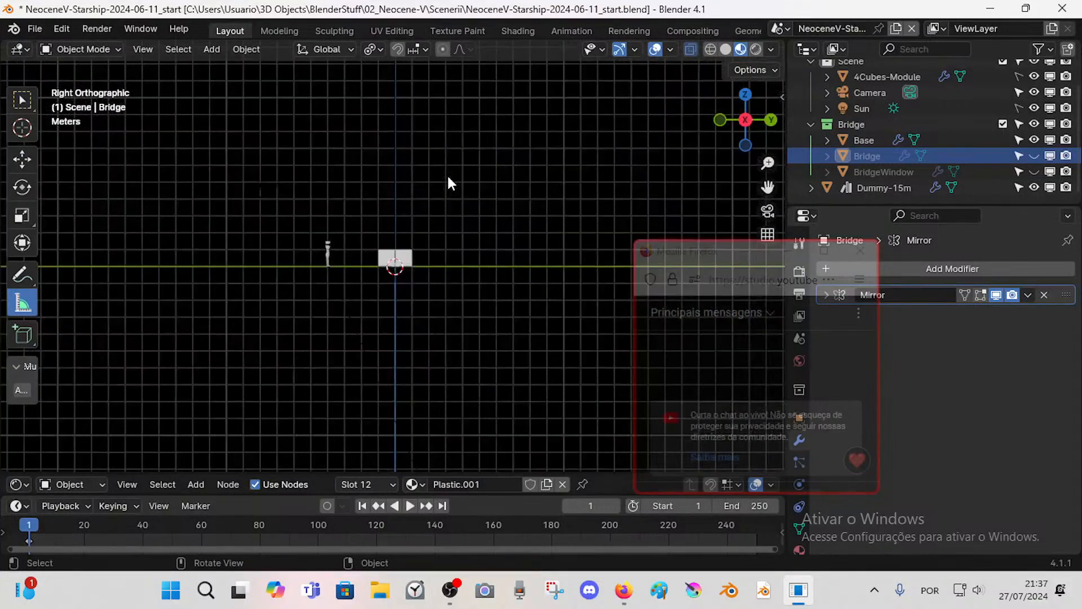
scroll(448, 173, "up", 6)
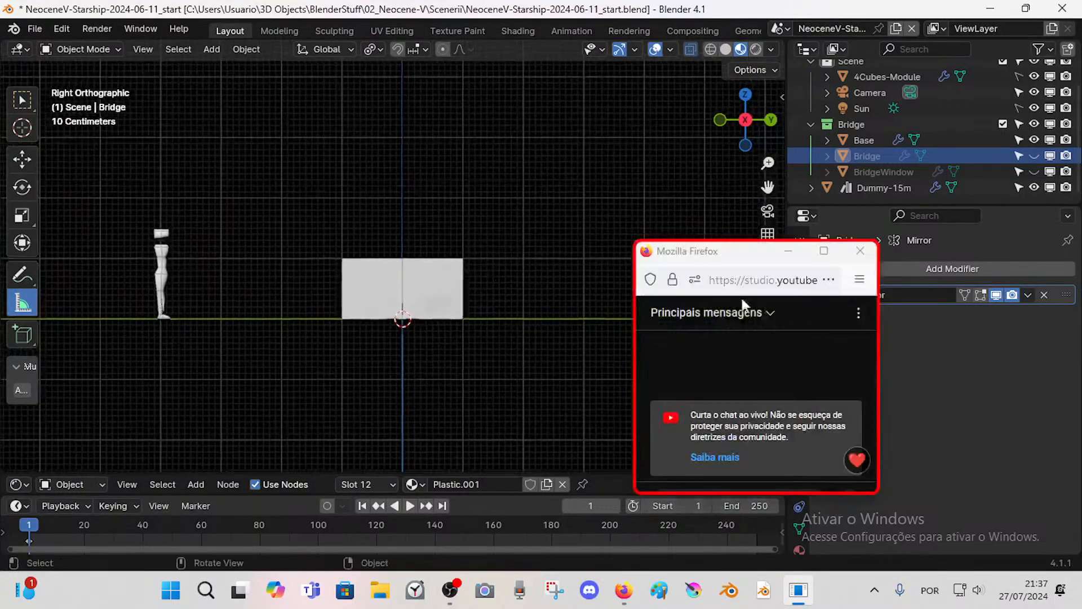
left_click_drag(726, 250, 814, 184)
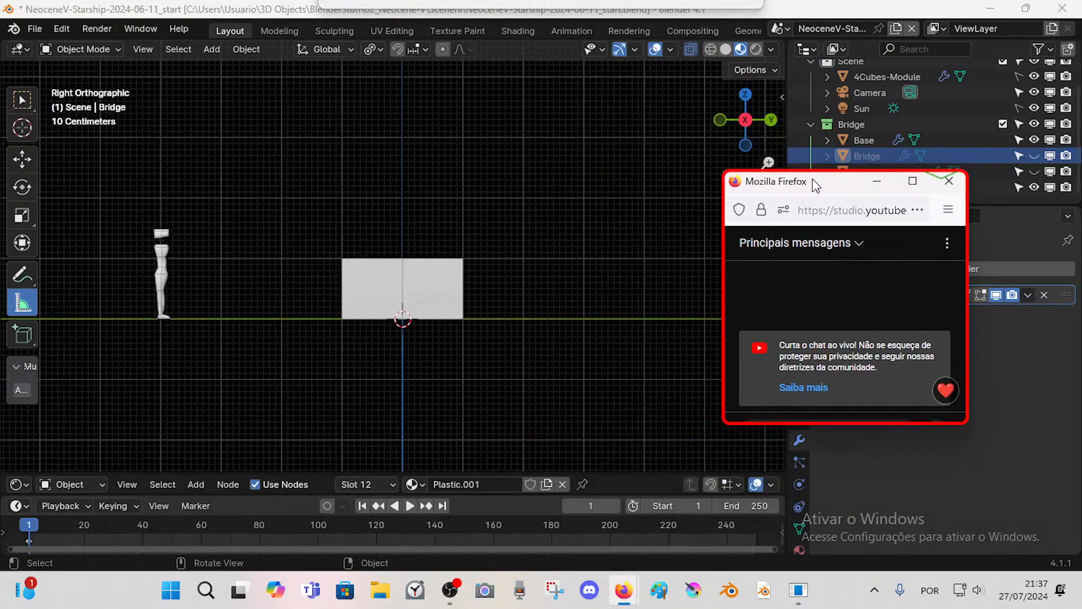
left_click(435, 259)
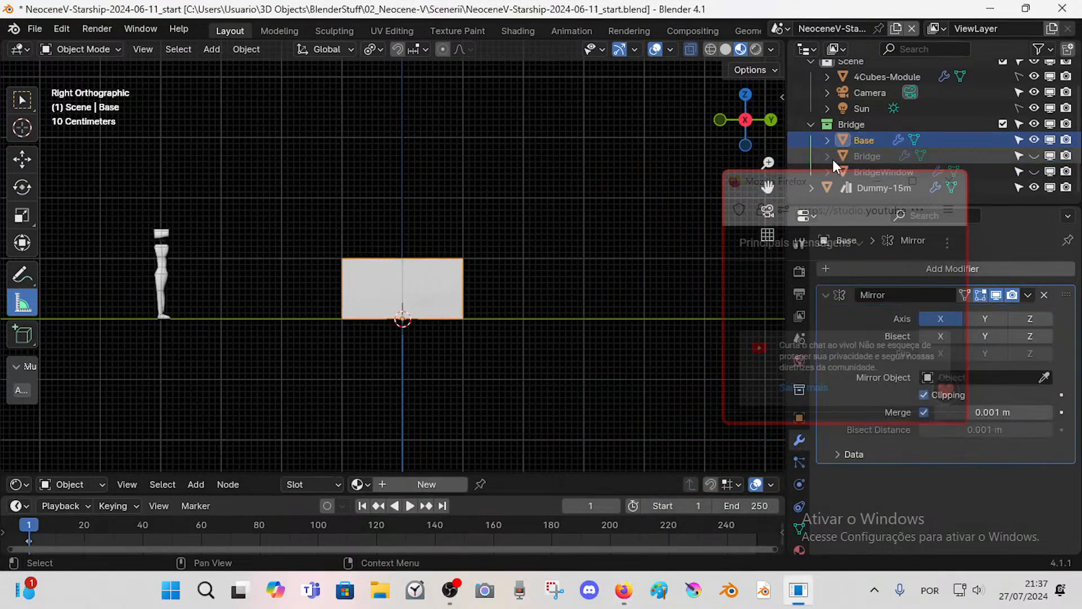
key("Tab")
middle_click_drag(448, 210, 418, 275)
key("ctrl+s")
- Lower the two top faces of Base along Z to about 0.2 m above the ground, and return to Object Mode
key("KP_7")
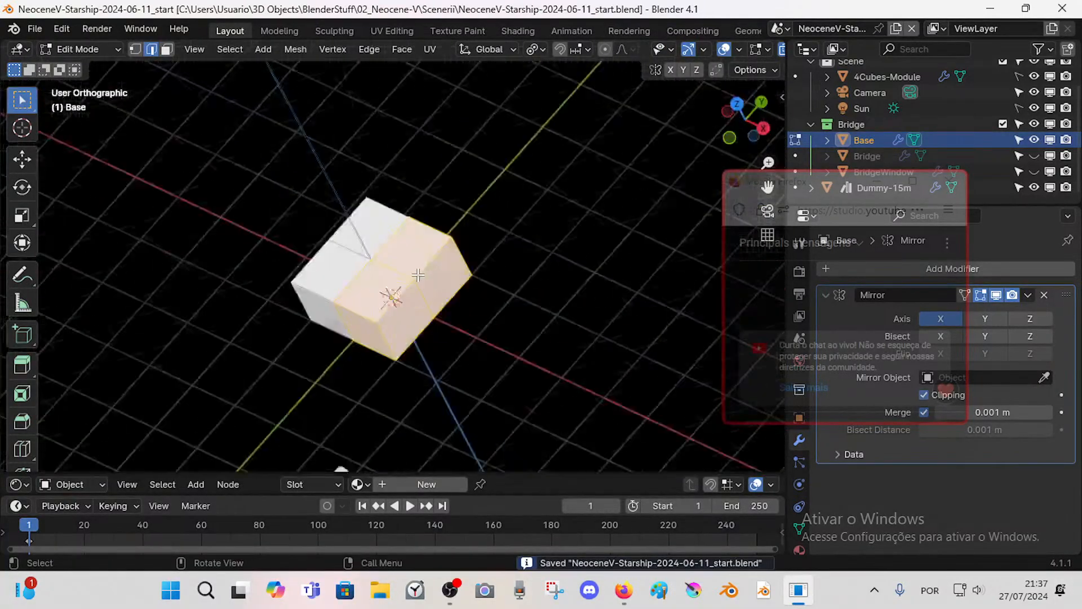
key("KP_3")
key("KP_7")
key("alt+a")
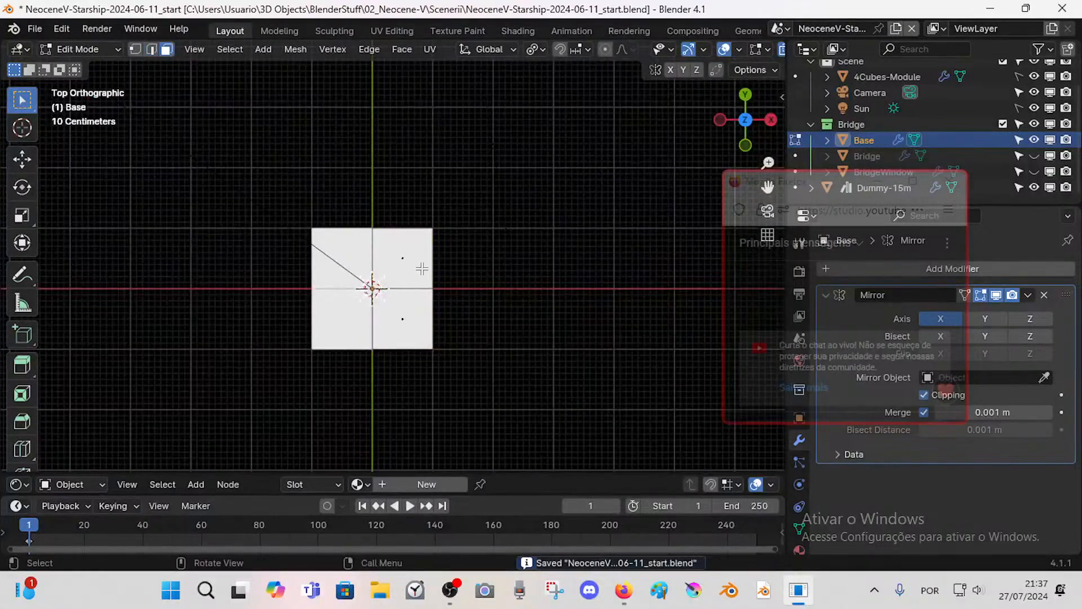
key("3")
middle_click_drag(423, 317, 348, 278)
key("KP_3")
scroll(350, 230, "up", 4)
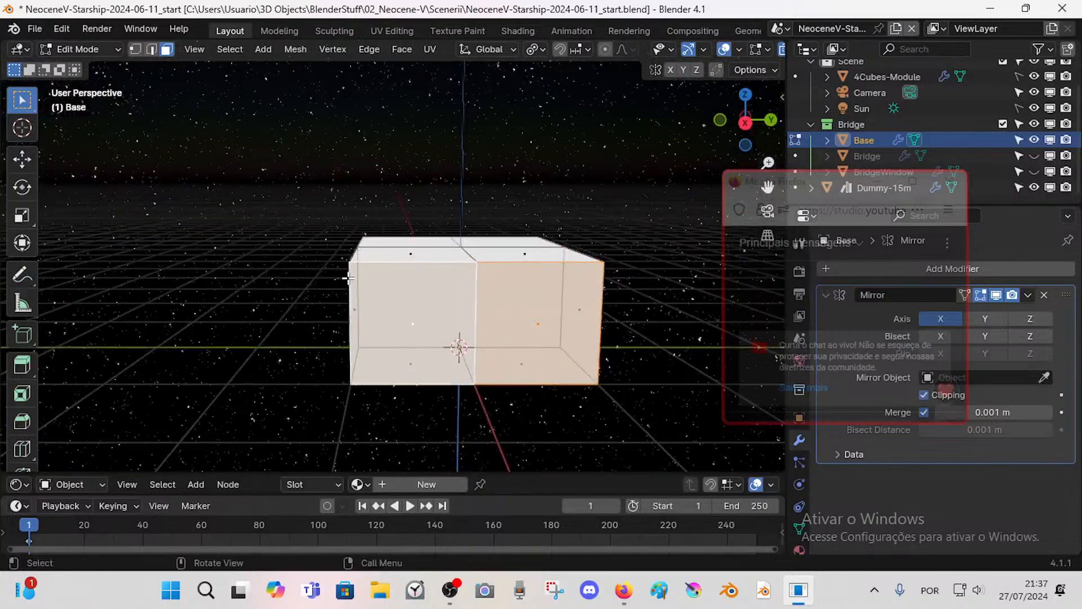
left_click(403, 252)
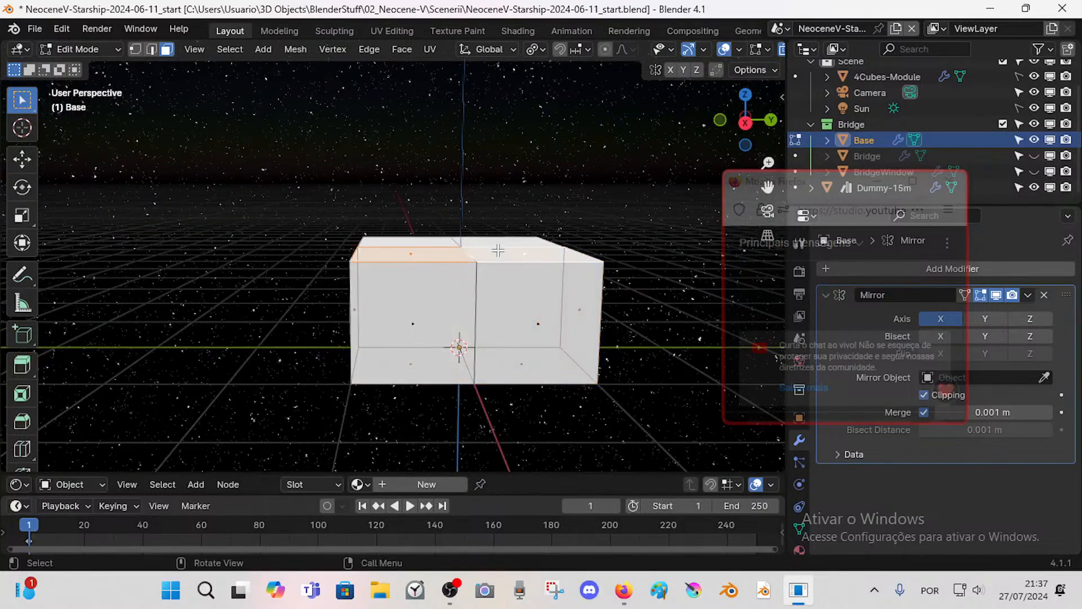
key("KP_3")
key("g")
key("z")
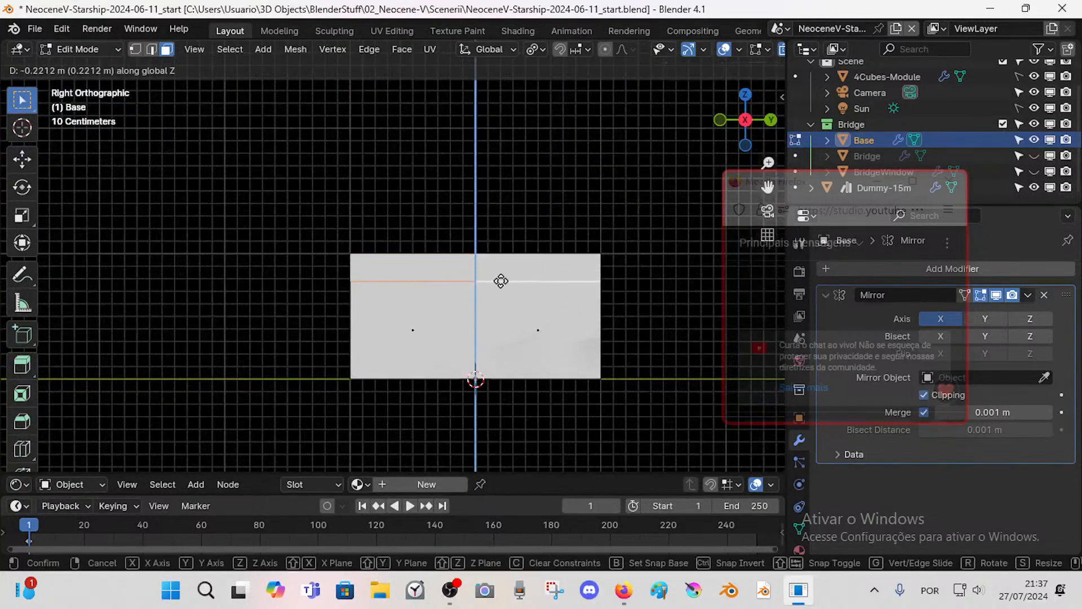
key("Escape")
key("g")
key("z")
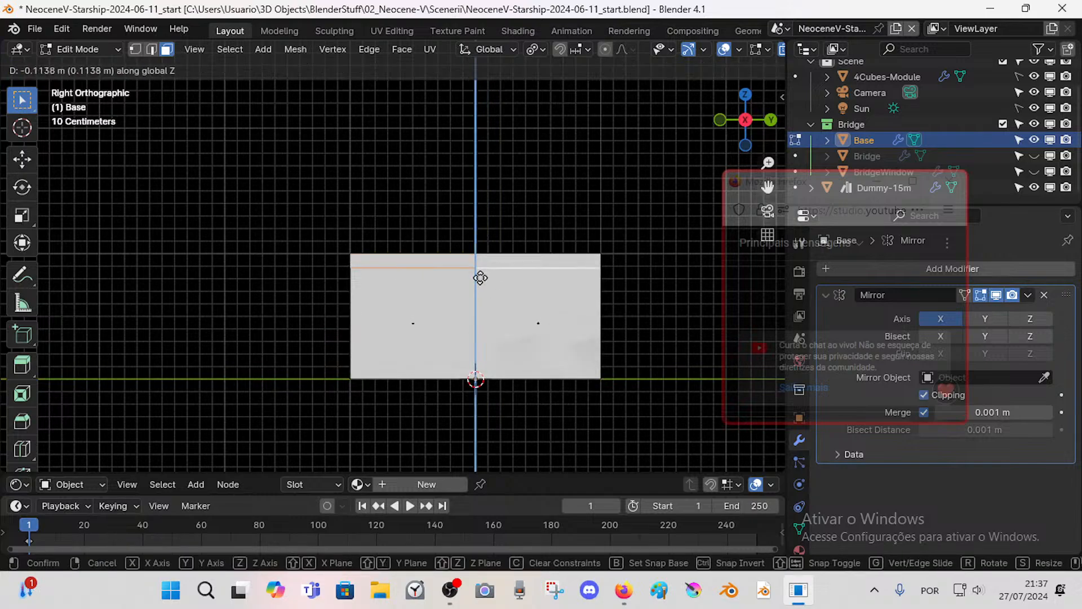
left_click(477, 339)
key("Tab")
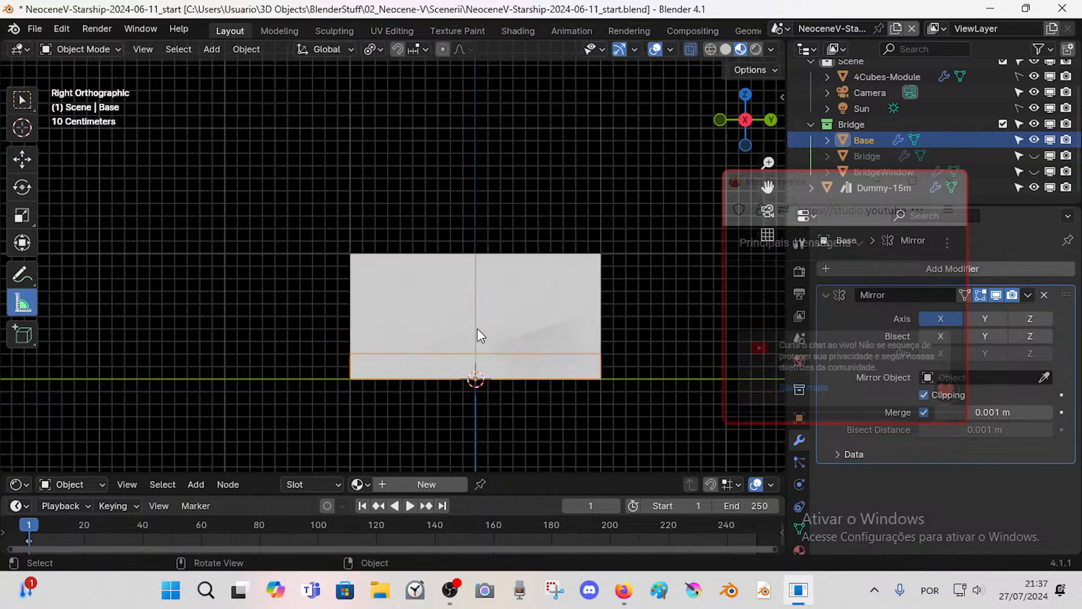
mouse_move(477, 328)
middle_mouse_down()
mouse_move(458, 285)
mouse_move(463, 318)
middle_mouse_up()
scroll(463, 318, "down", 2)
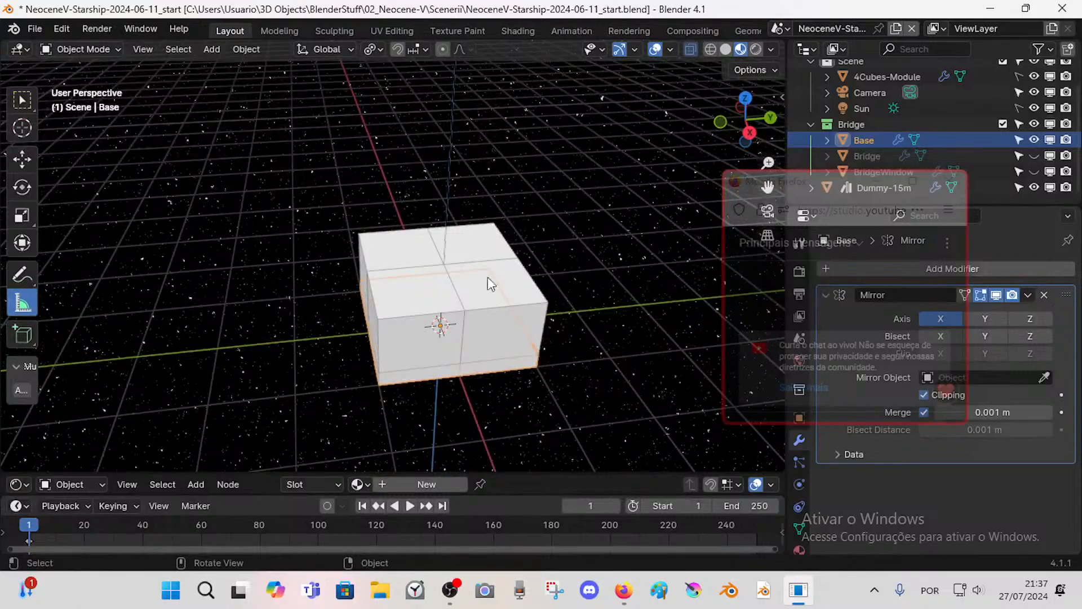
scroll(1014, 101, "up", 2)
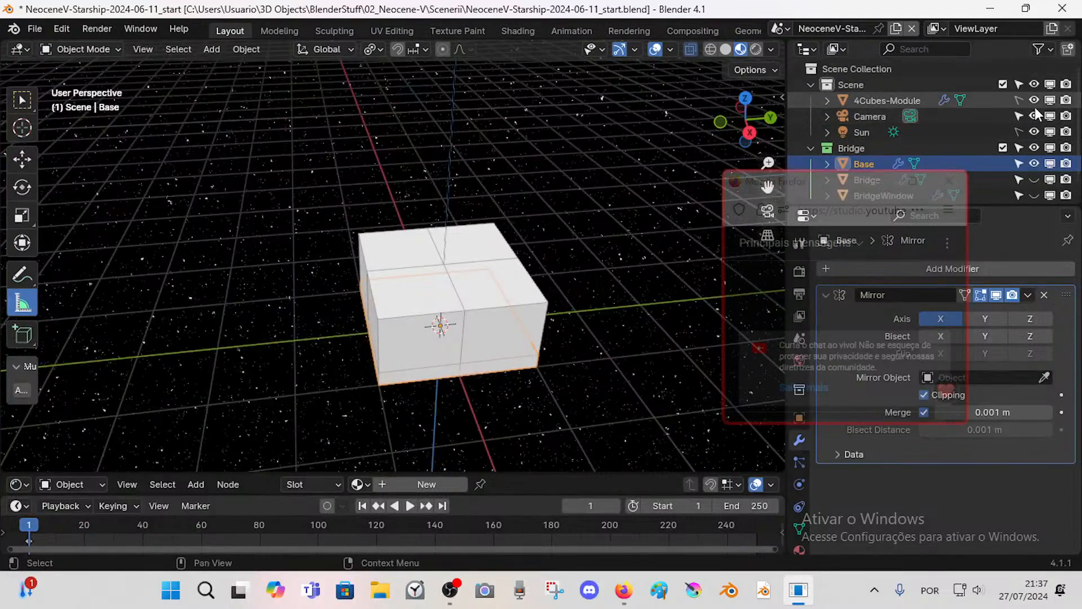
- Disable the 4Cubes-Module object in the viewports and save the file
left_click(1050, 100)
middle_click_drag(435, 355, 425, 307)
key("ctrl+s")
- Check the flattened Base in Edit Mode and from the right side, return to Object Mode and save the file
key("Tab")
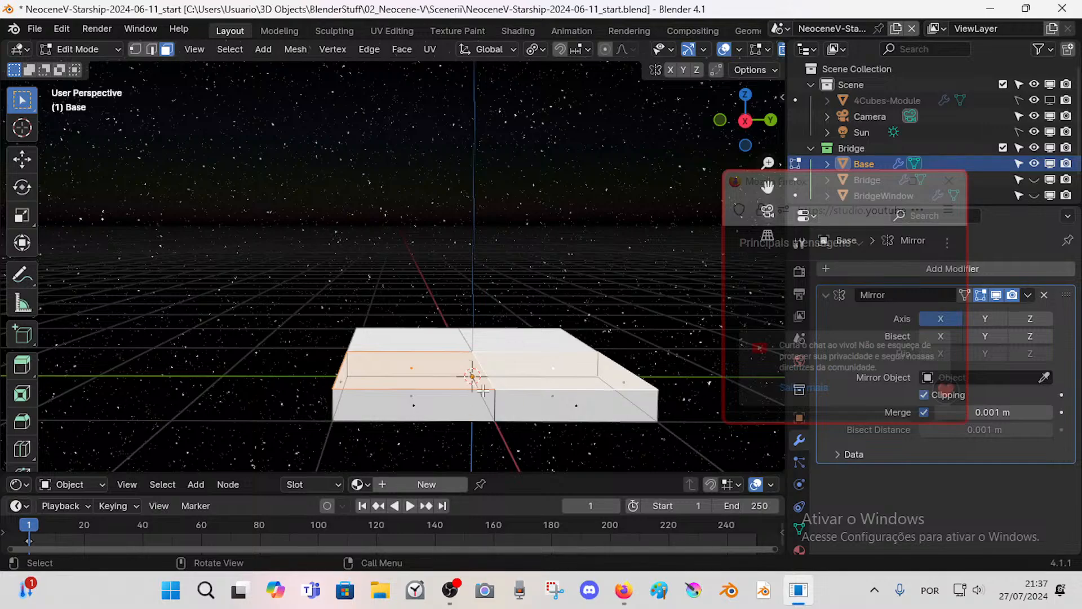
key("Tab")
middle_click_drag(488, 360, 445, 359)
key("Tab")
key("KP_3")
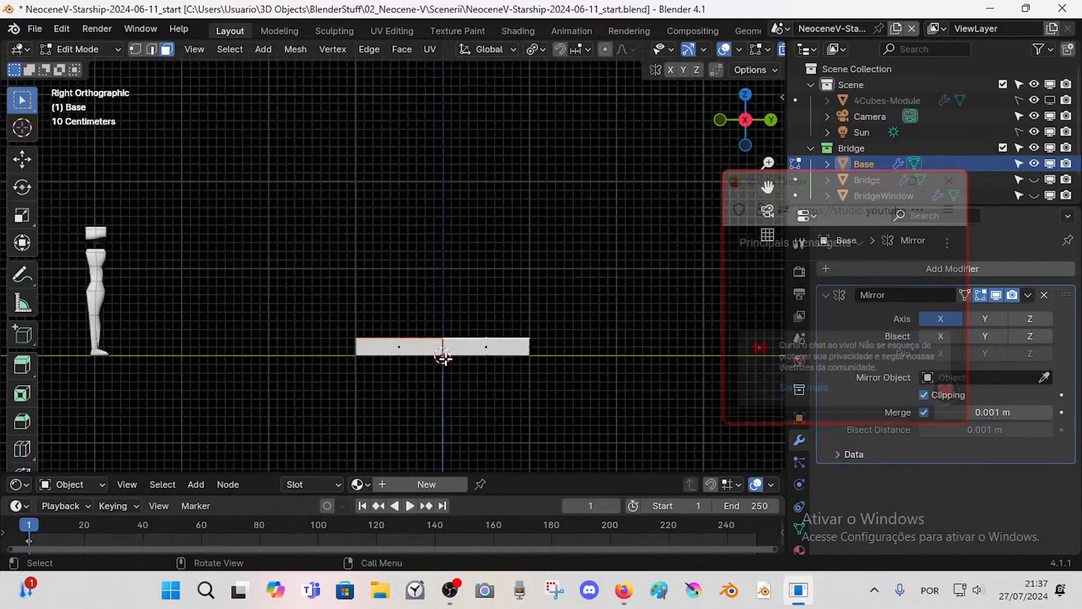
key("Tab")
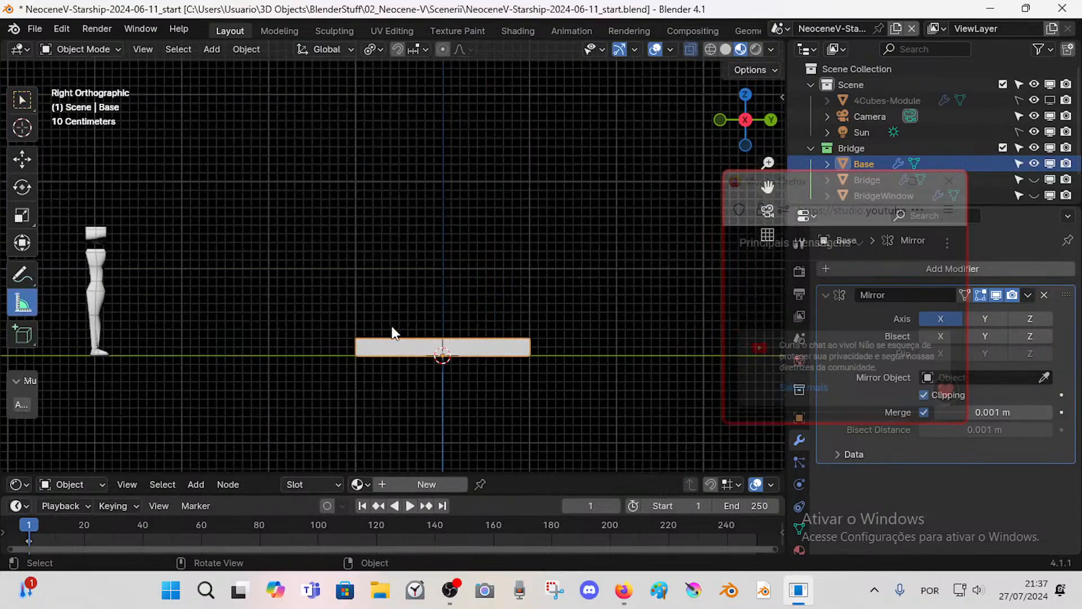
middle_click_drag(433, 328, 334, 332)
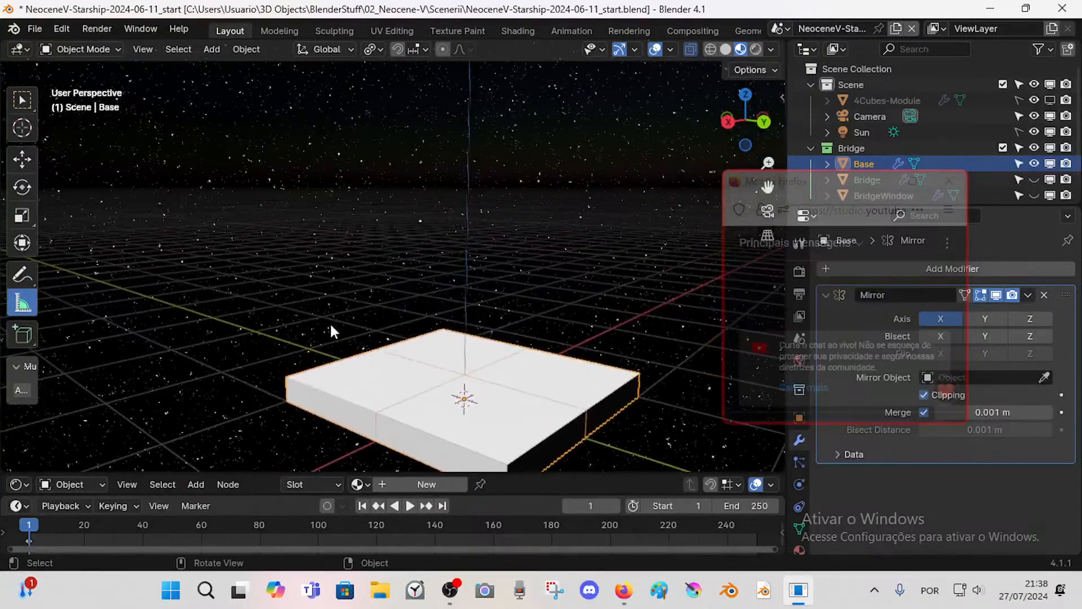
key("KP_3")
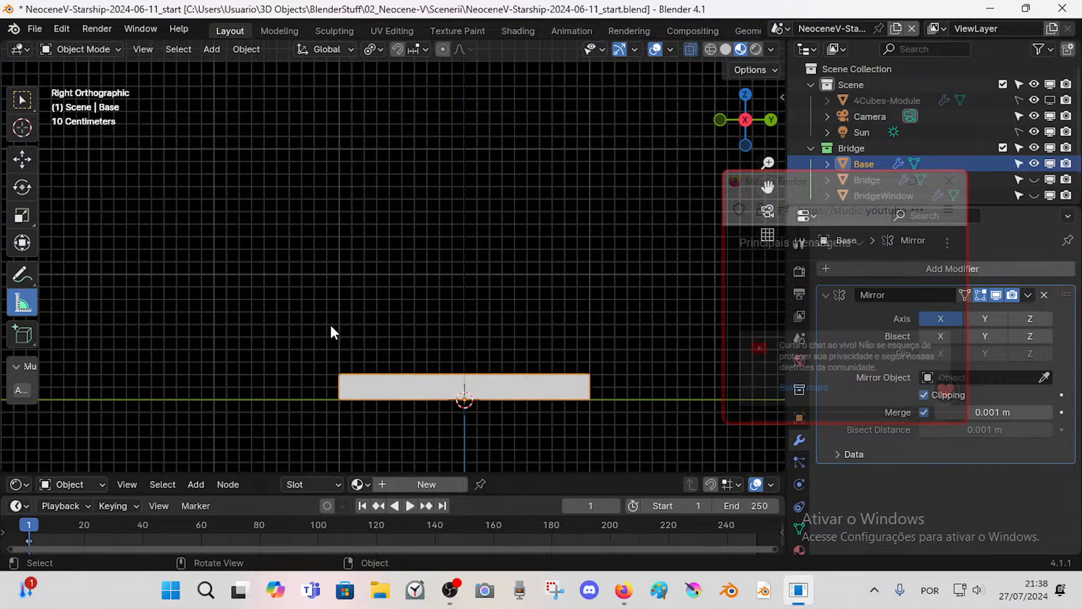
middle_click_drag(496, 320, 479, 383, "ctrl")
key("ctrl+s")
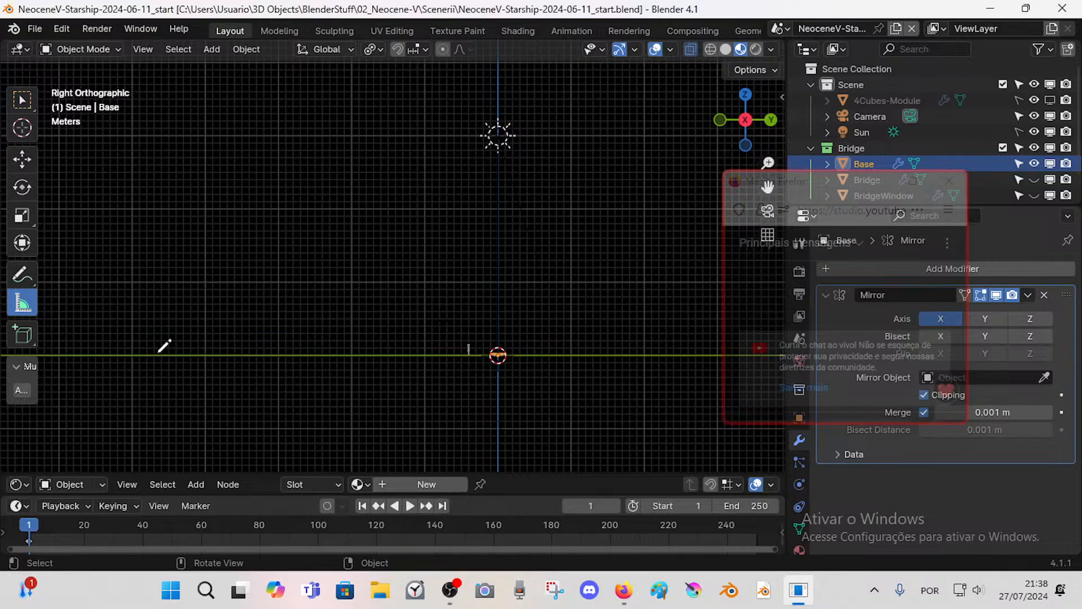
mouse_move(159, 352)
left_mouse_down()
mouse_move(144, 346)
mouse_move(142, 314)
left_mouse_up()
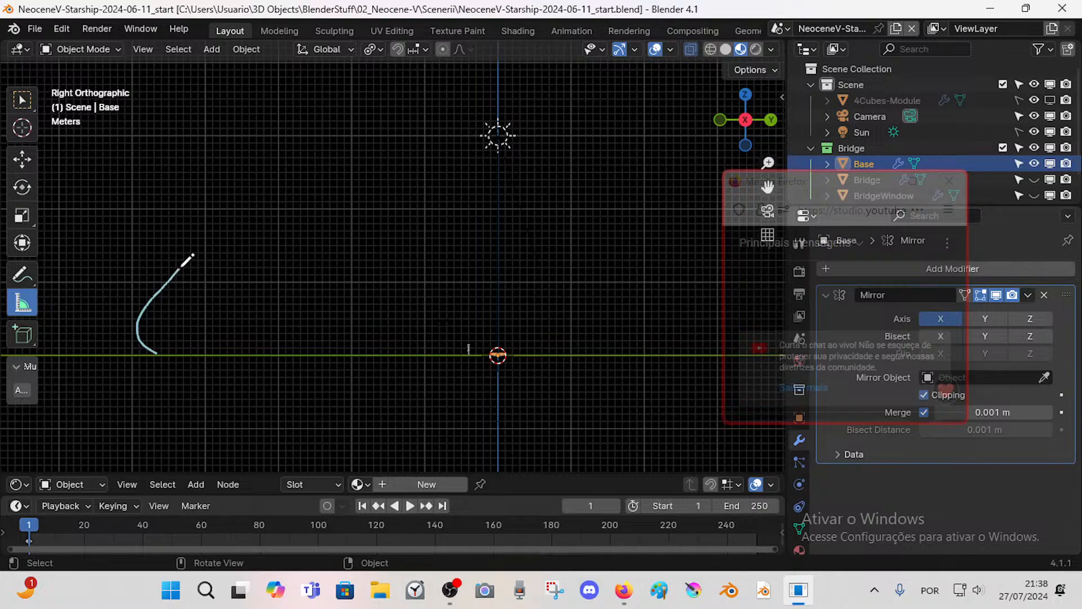
key("ctrl+z")
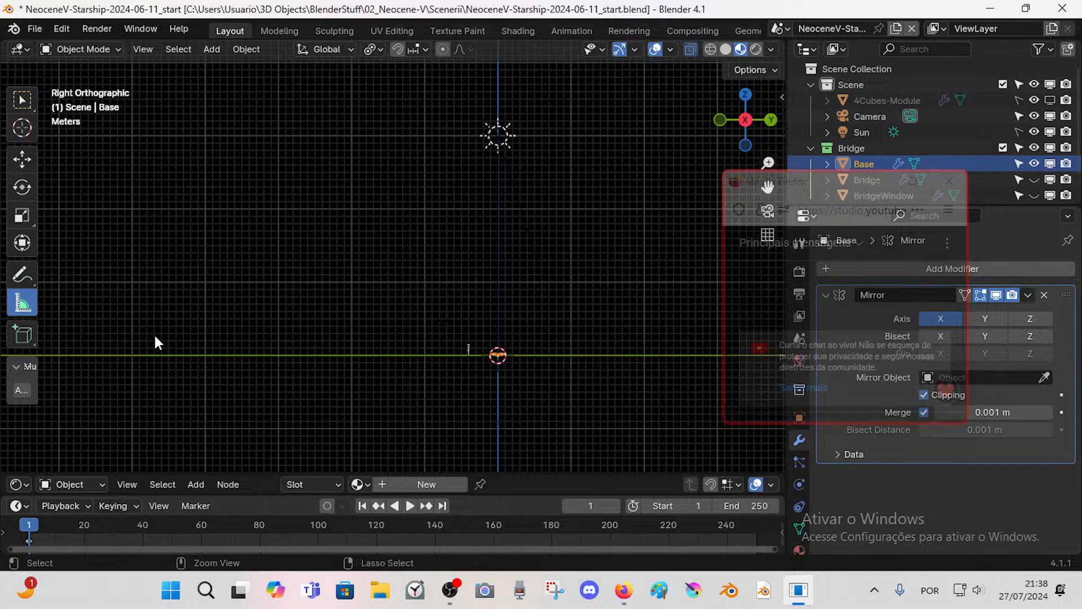
key("ctrl+z")
left_click_drag(135, 350, 133, 314)
key("ctrl+z")
- Annotate the hull's front outline in the right view: a curved wall rising from the ground, a ceiling line and a forward-pointing arrow
mouse_move(148, 354)
left_mouse_down()
mouse_move(134, 348)
mouse_move(137, 292)
mouse_move(188, 217)
left_mouse_up()
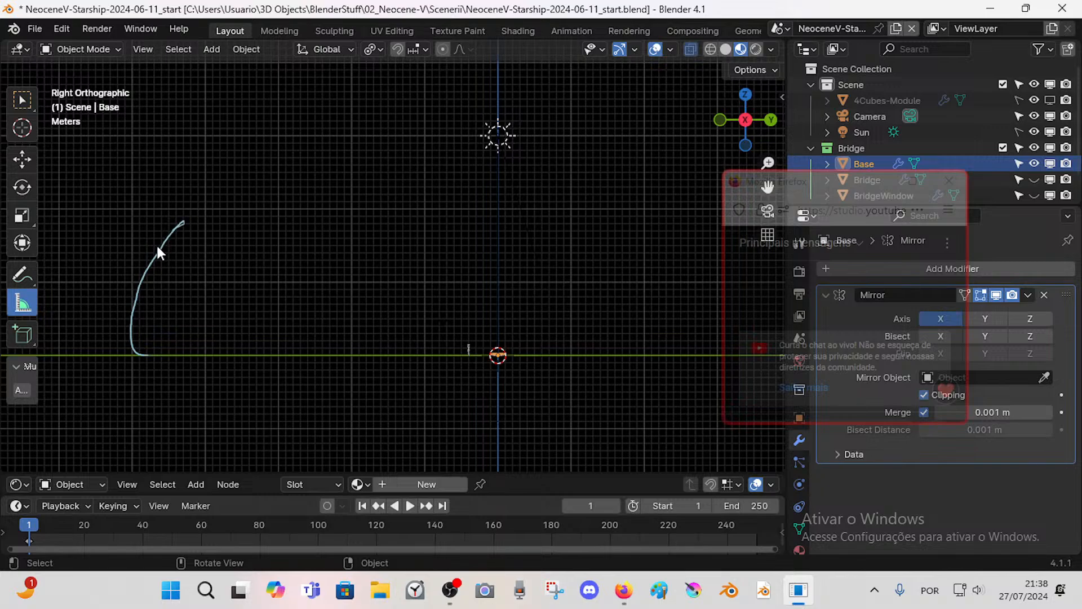
left_click_drag(184, 221, 356, 215)
key("ctrl+z")
left_click_drag(182, 222, 434, 214)
left_click_drag(160, 232, 119, 231)
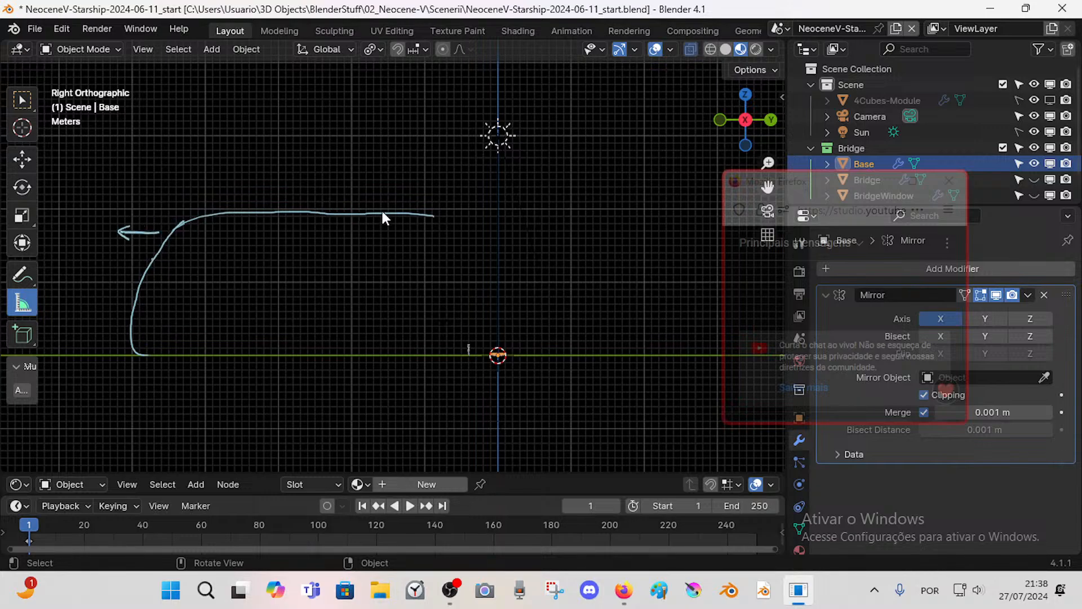
- Erase the wavy ceiling annotation and redraw it as a straight horizontal line reaching almost to the Z axis
left_click_drag(293, 213, 389, 212, "ctrl")
left_click_drag(268, 213, 562, 213)
key("ctrl+z")
left_click_drag(274, 213, 525, 208)
key("ctrl+z")
mouse_move(305, 209)
left_mouse_down()
mouse_move(586, 211)
mouse_move(577, 210)
left_mouse_up()
key("ctrl+z")
mouse_move(213, 213)
left_mouse_down()
mouse_move(377, 214)
mouse_move(497, 236)
left_mouse_up()
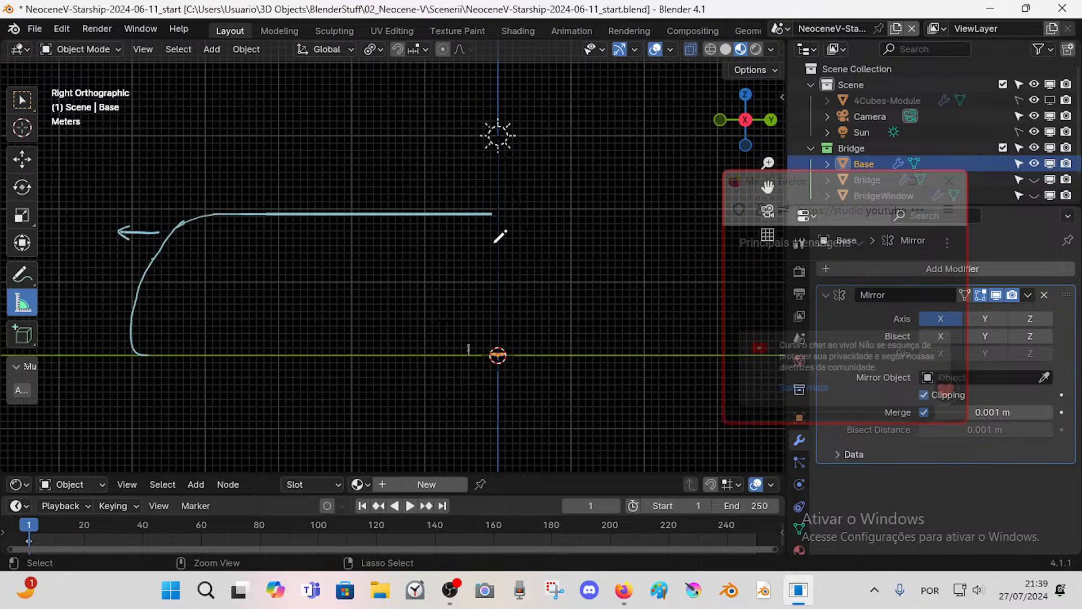
left_click_drag(499, 237, 499, 237)
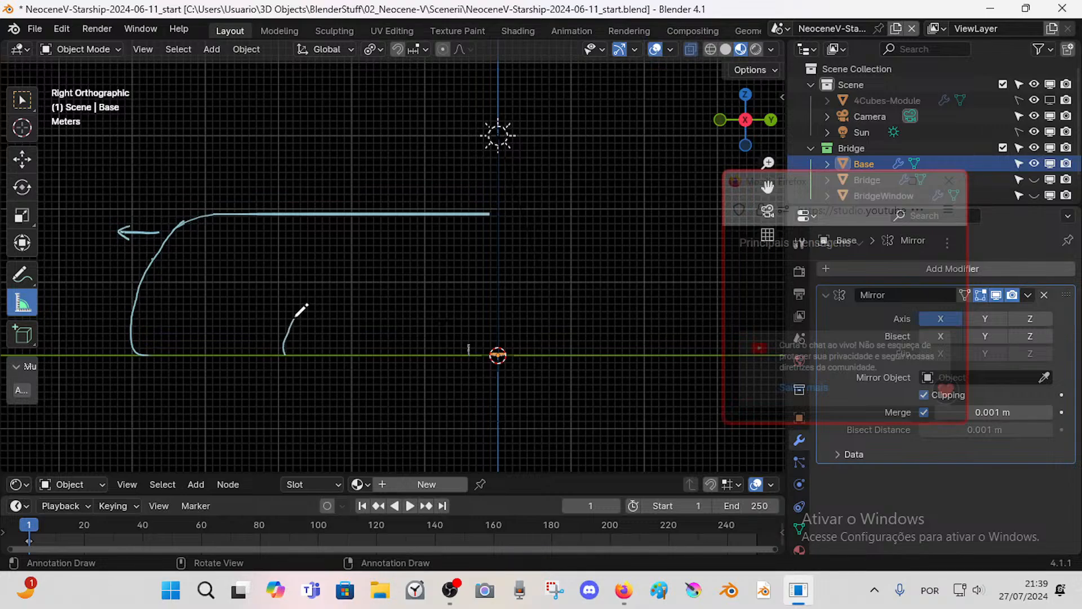
left_click_drag(295, 315, 299, 305)
key("w")
right_click_drag(300, 304, 284, 362)
left_click_drag(284, 352, 286, 341)
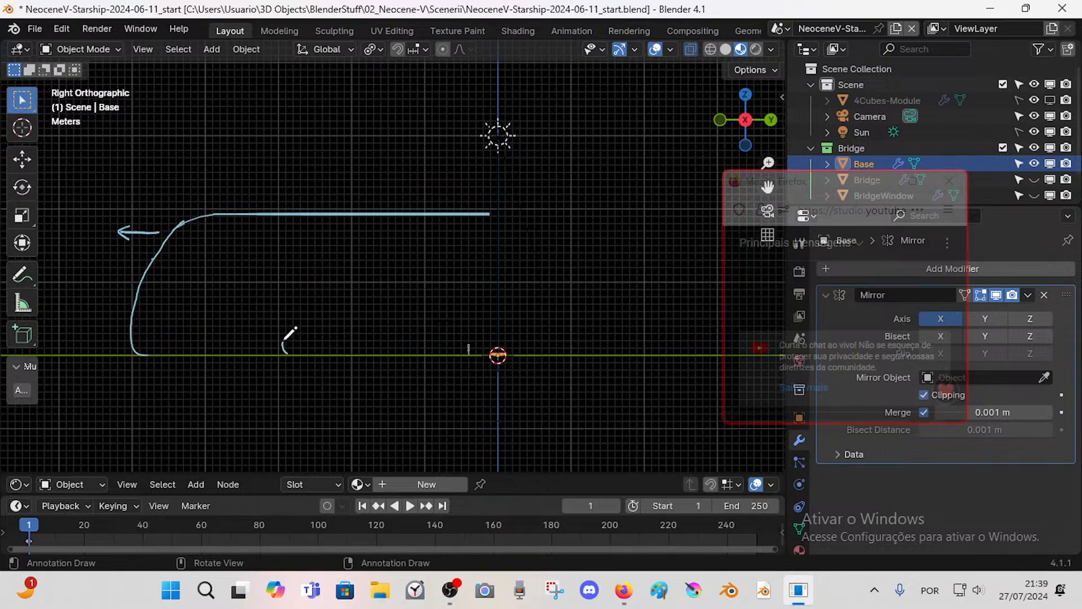
right_click_drag(284, 342, 259, 362)
left_click_drag(256, 355, 279, 319)
key("ctrl+z")
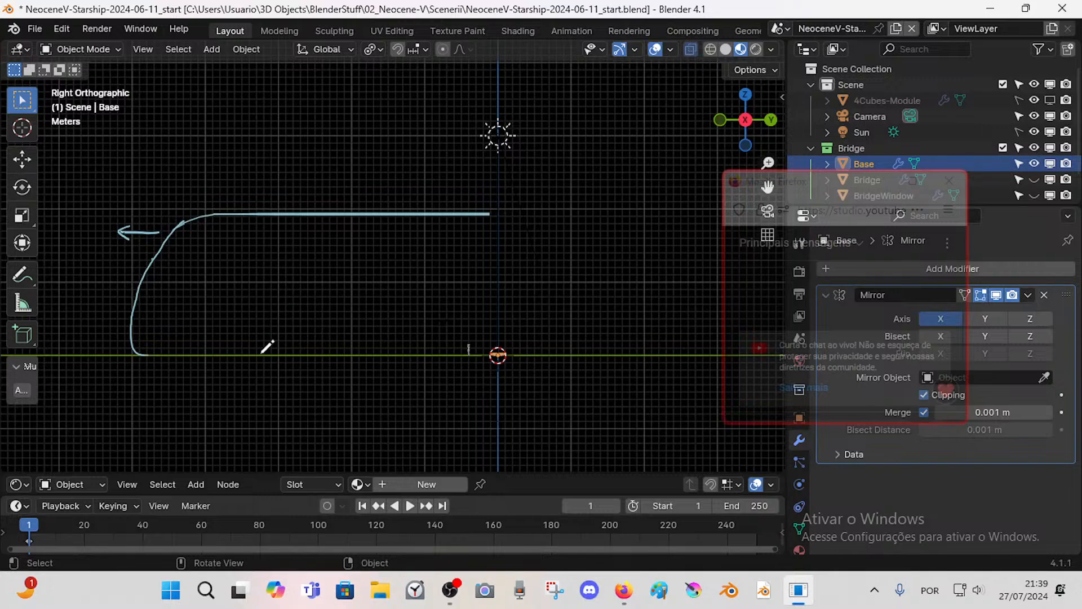
- Annotate two inward-curving legs on the ground line between the curved wall and the dummy figure, erasing the rough top between them
left_click_drag(259, 354, 291, 295)
mouse_move(260, 353)
left_mouse_down()
mouse_move(301, 286)
mouse_move(321, 292)
left_mouse_up()
mouse_move(322, 292)
right_mouse_down()
mouse_move(300, 298)
mouse_move(272, 354)
right_mouse_up()
mouse_move(271, 354)
left_mouse_down()
mouse_move(306, 302)
mouse_move(353, 301)
mouse_move(314, 296)
left_mouse_up()
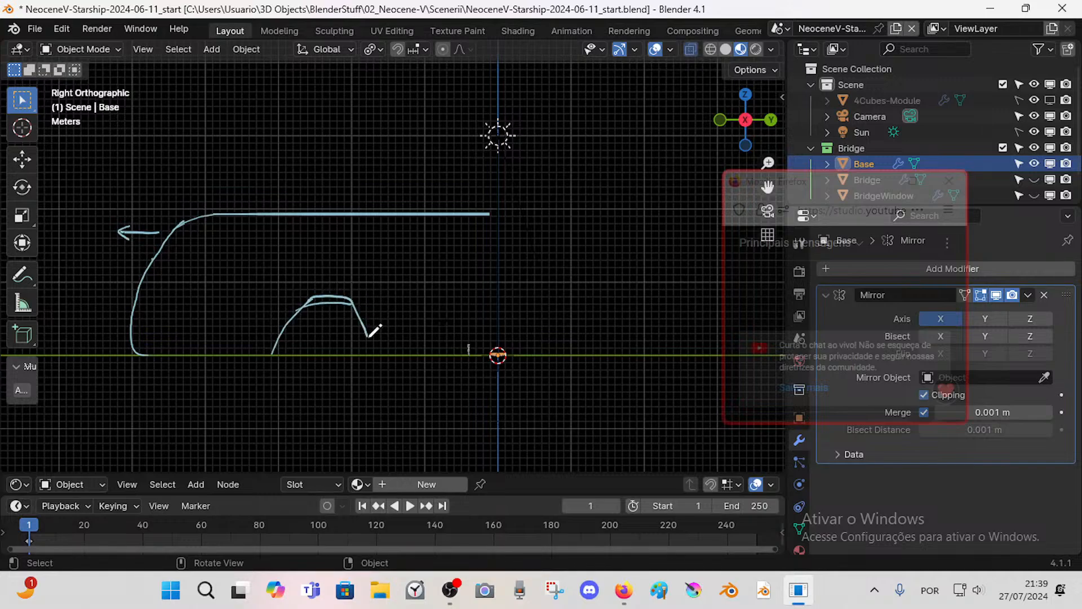
left_click_drag(348, 295, 389, 354)
right_click_drag(391, 348, 379, 303)
left_click_drag(349, 295, 375, 354)
mouse_move(360, 297)
right_mouse_down()
mouse_move(322, 299)
mouse_move(314, 283)
mouse_move(296, 313)
right_mouse_up()
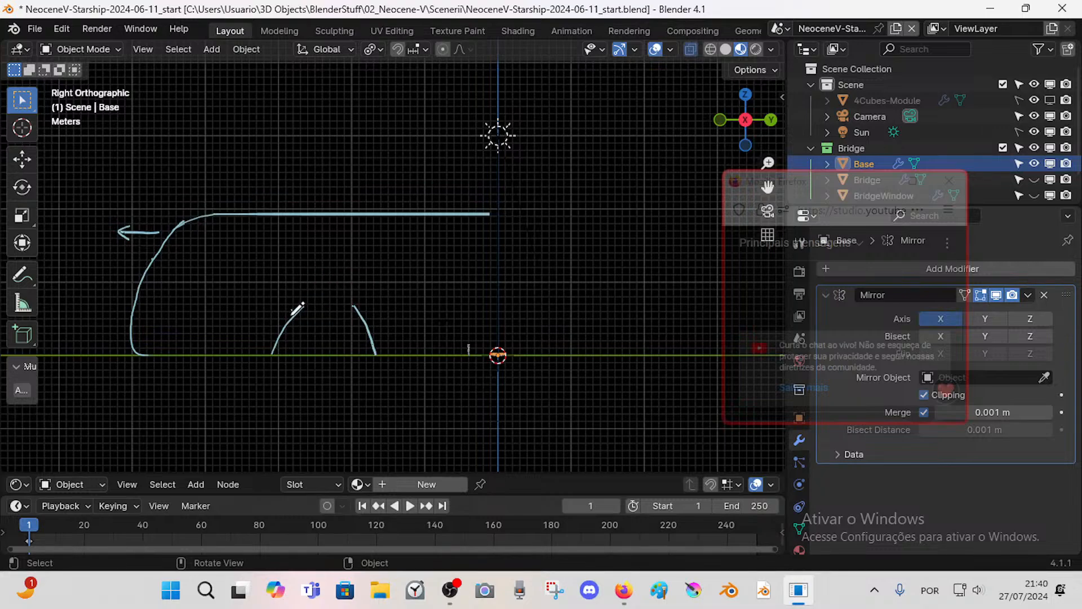
- Annotate a flat cap with slanted ends across the tops of the two legs
mouse_move(298, 307)
left_mouse_down()
mouse_move(316, 293)
mouse_move(353, 297)
mouse_move(307, 300)
mouse_move(354, 306)
left_mouse_up()
mouse_move(354, 293)
right_mouse_down()
mouse_move(335, 282)
mouse_move(299, 293)
right_mouse_up()
mouse_move(299, 292)
left_mouse_down()
mouse_move(360, 288)
mouse_move(356, 309)
left_mouse_up()
right_click_drag(316, 289, 350, 287)
mouse_move(292, 315)
left_mouse_down()
mouse_move(306, 293)
mouse_move(345, 291)
mouse_move(364, 310)
mouse_move(300, 304)
mouse_move(356, 292)
left_mouse_up()
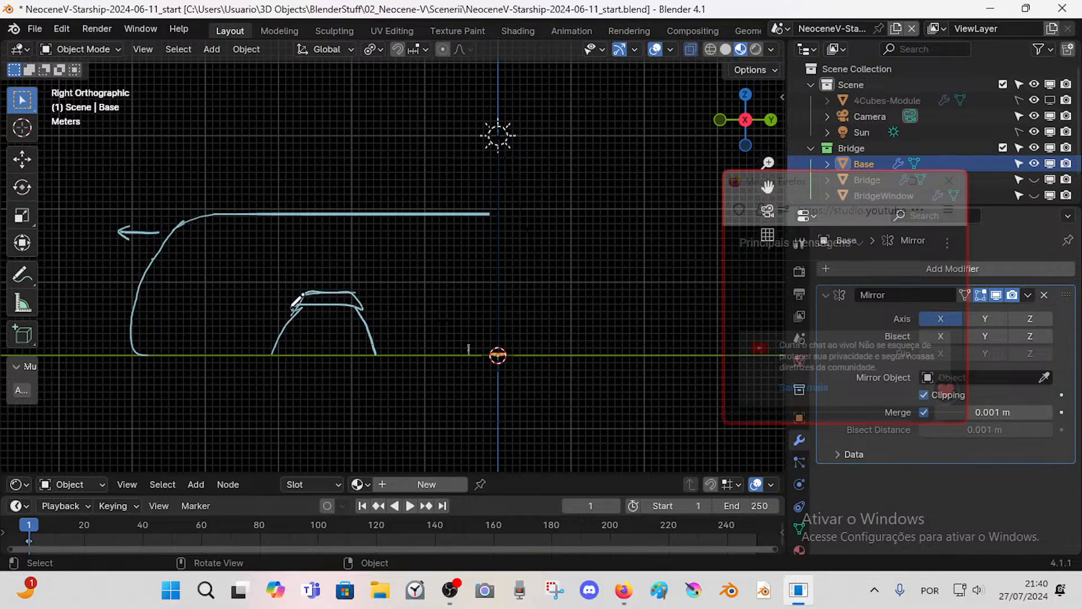
- Annotate an outer contour line along the front leg, from the cap down to the ground, and erase its stray parts
left_click_drag(289, 305, 259, 353)
left_click_drag(304, 296, 257, 354)
right_click_drag(285, 337, 288, 330)
mouse_move(299, 306)
left_mouse_down()
mouse_move(254, 355)
mouse_move(301, 308)
left_mouse_up()
- Show the Bridge object to examine its central legged structure from several angles, and disable Bridge in the viewports
scroll(435, 273, "down", 2)
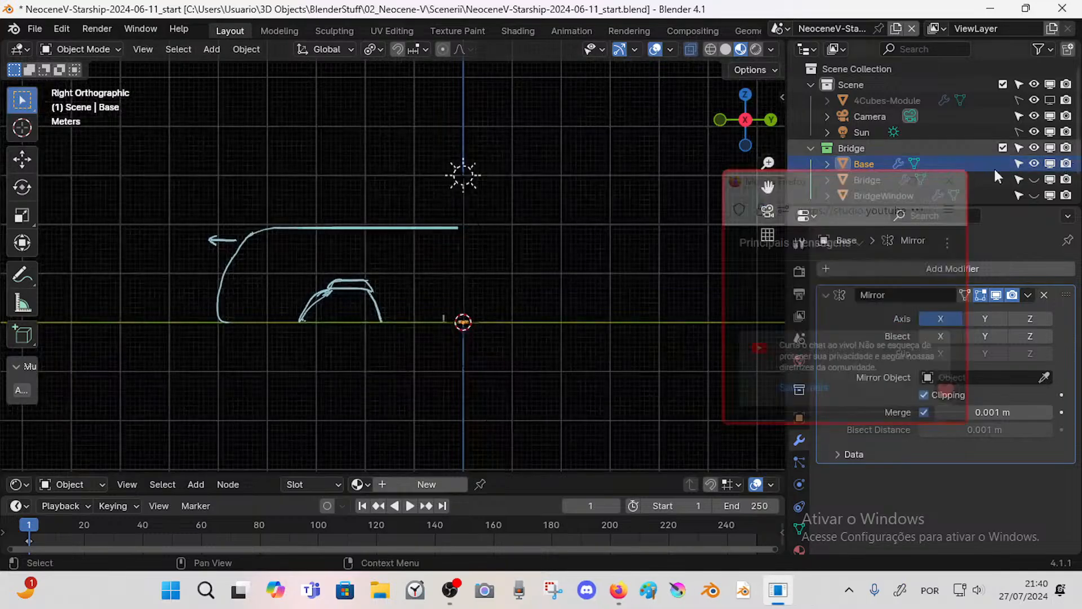
left_click(1034, 179)
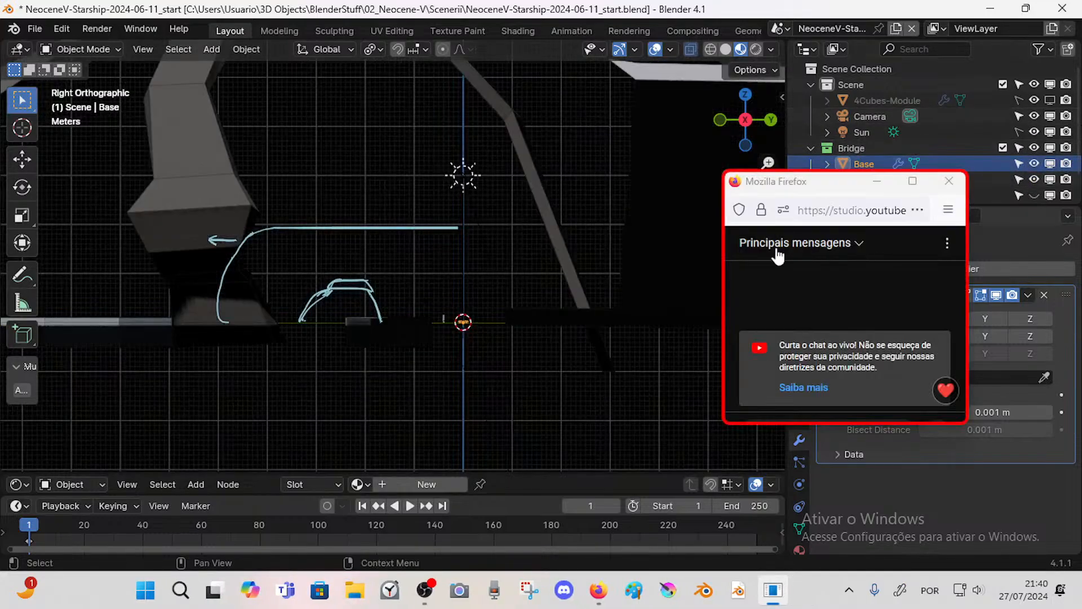
scroll(373, 302, "down", 1)
scroll(373, 302, "down", 5)
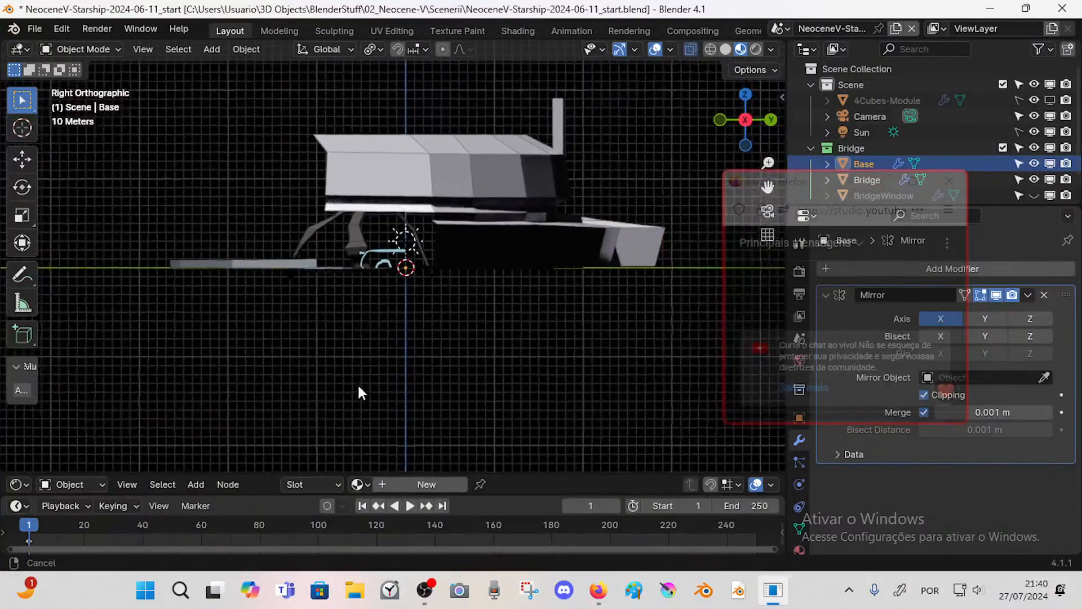
middle_click_drag(374, 367, 324, 269)
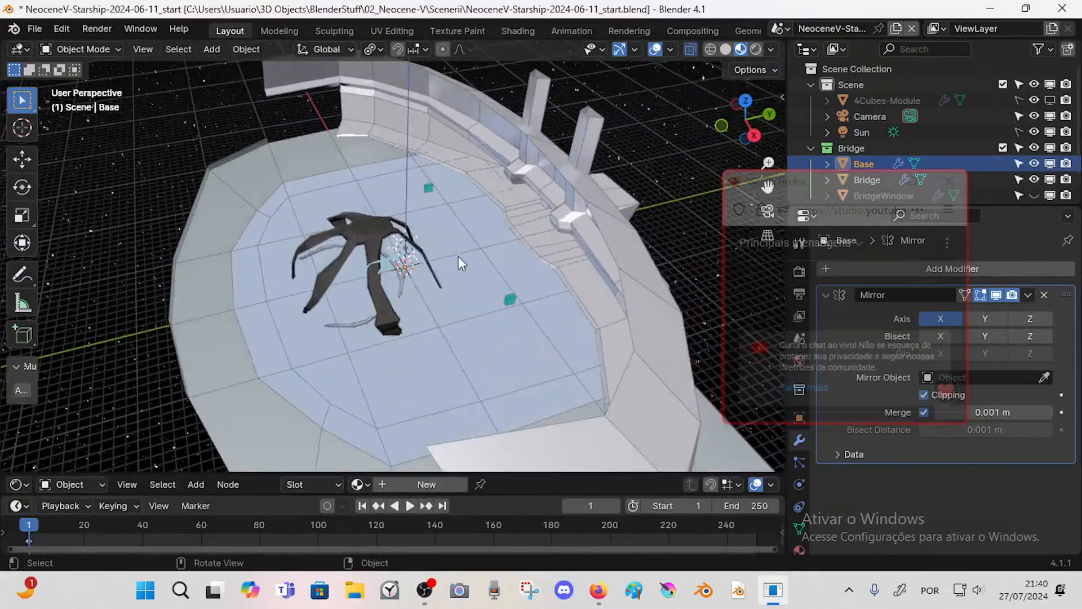
middle_click_drag(509, 280, 458, 221)
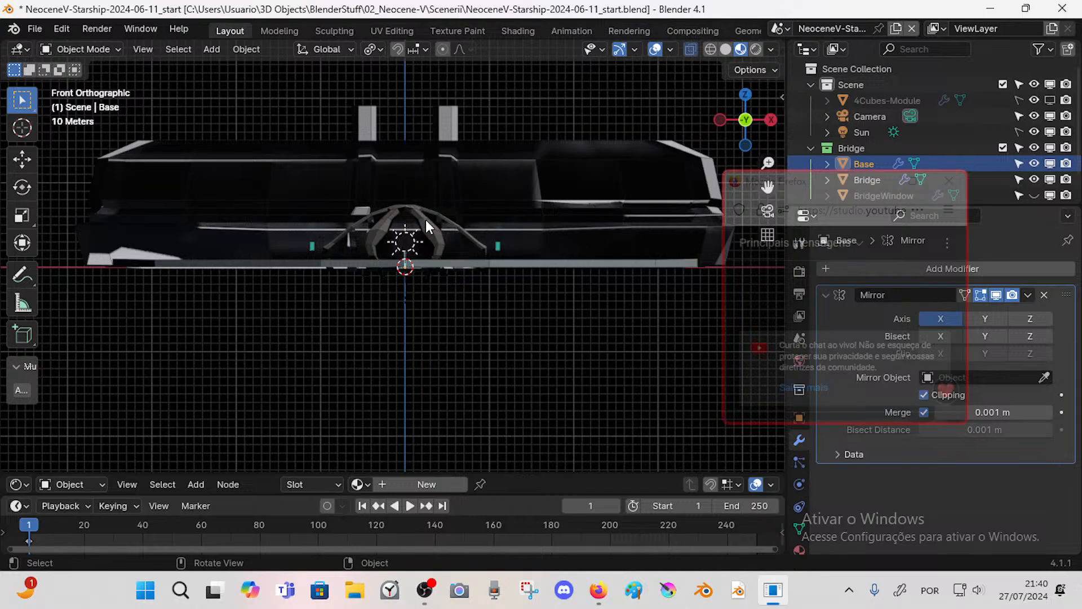
key("KP_3")
middle_click_drag(407, 259, 332, 278)
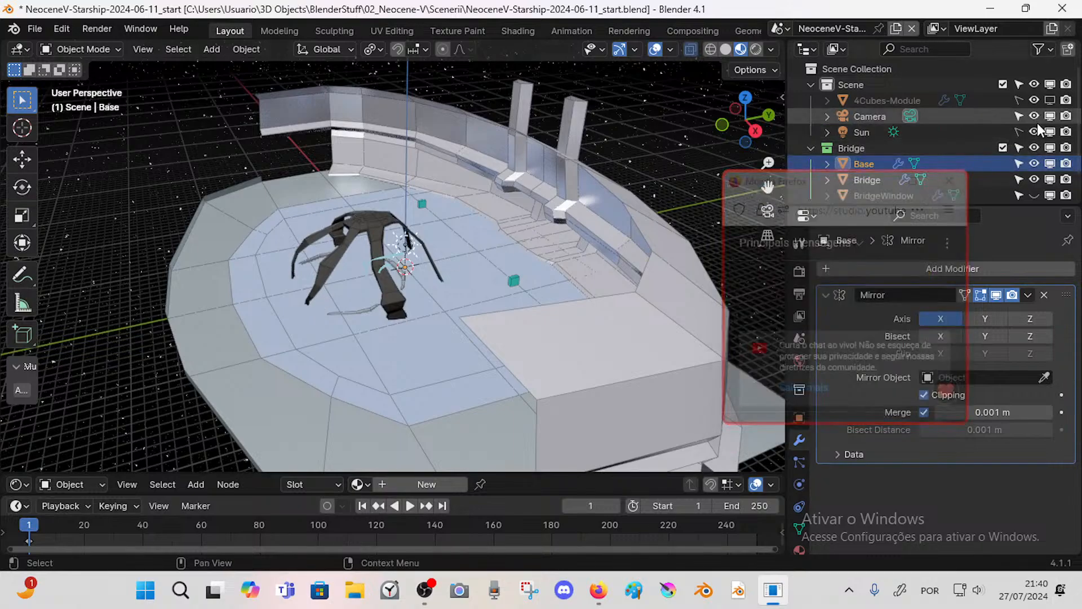
left_click(1034, 163)
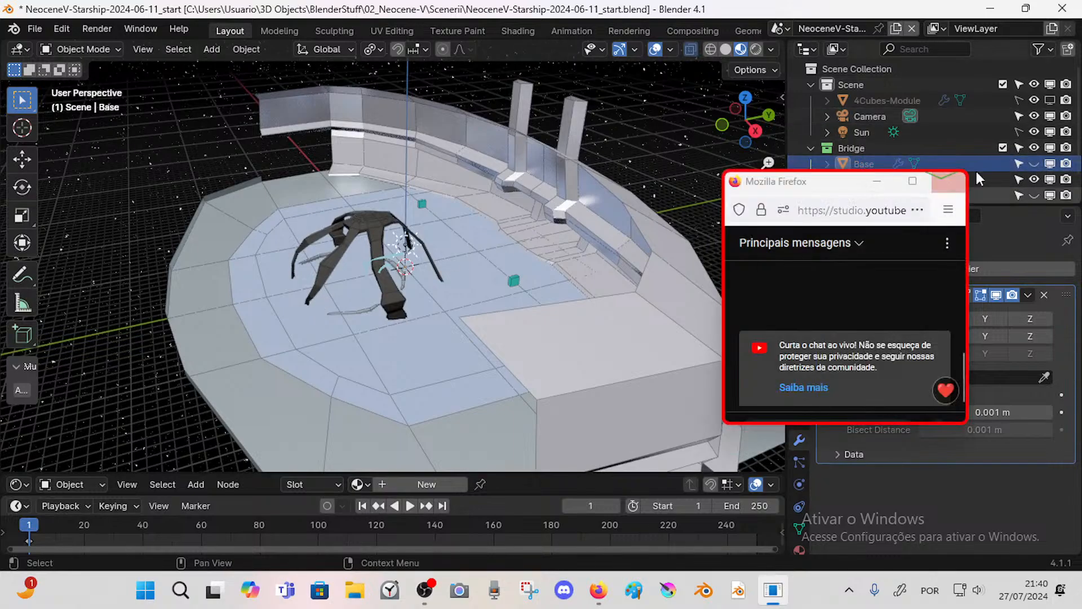
left_click(1037, 159)
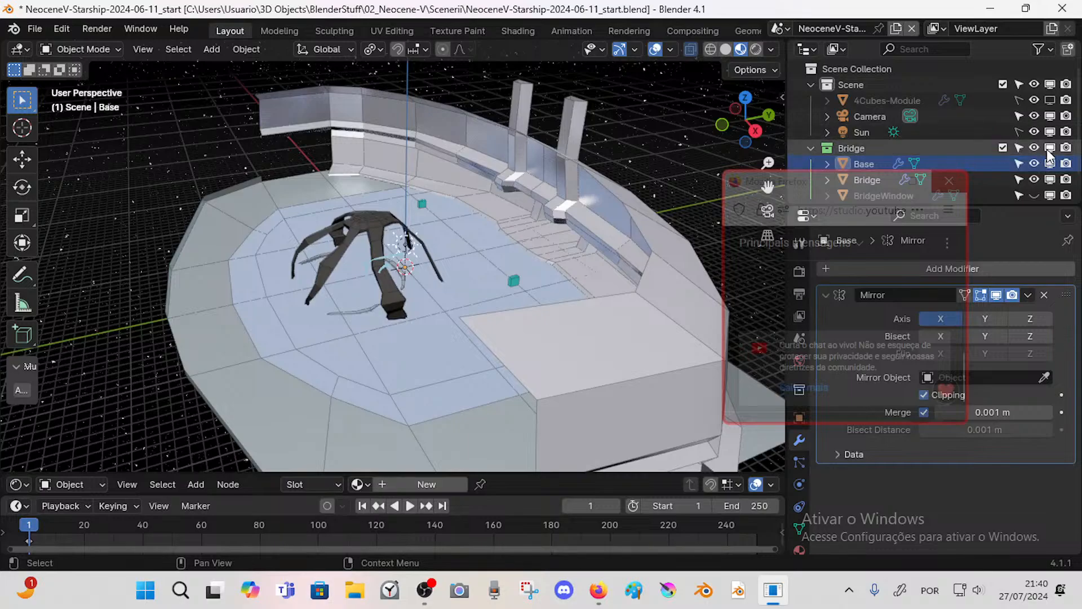
left_click(1049, 178)
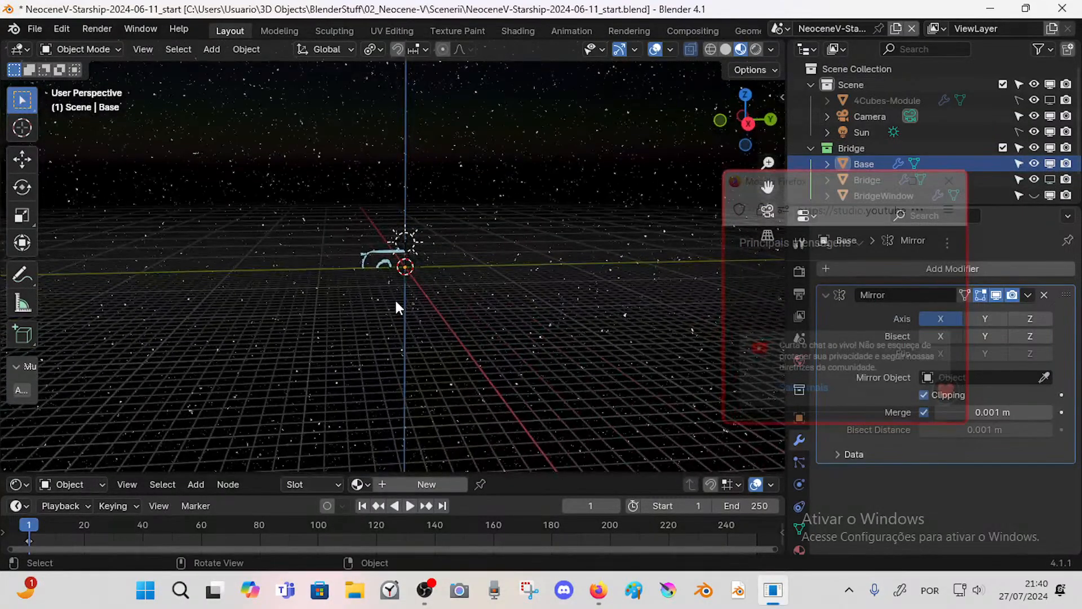
- Erase the front leg annotation in the right view and redraw it as a bent, double-lined leg reaching farther forward
key("KP_3")
mouse_move(390, 320)
middle_mouse_down("ctrl")
mouse_move(391, 294)
mouse_move(434, 213)
middle_mouse_up("ctrl")
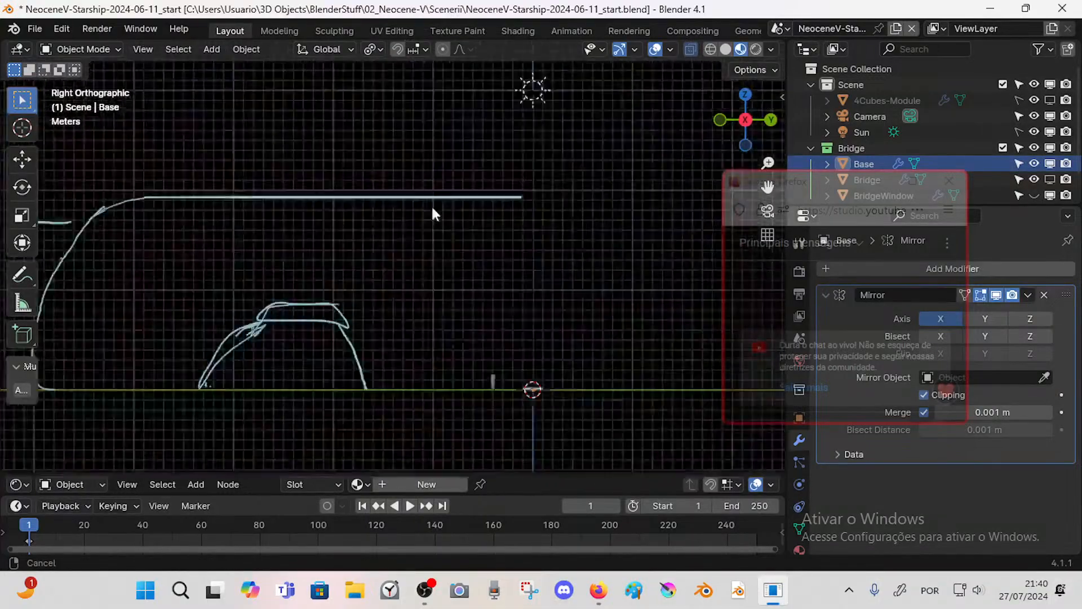
scroll(434, 213, "up", 2)
scroll(483, 317, "down", 3)
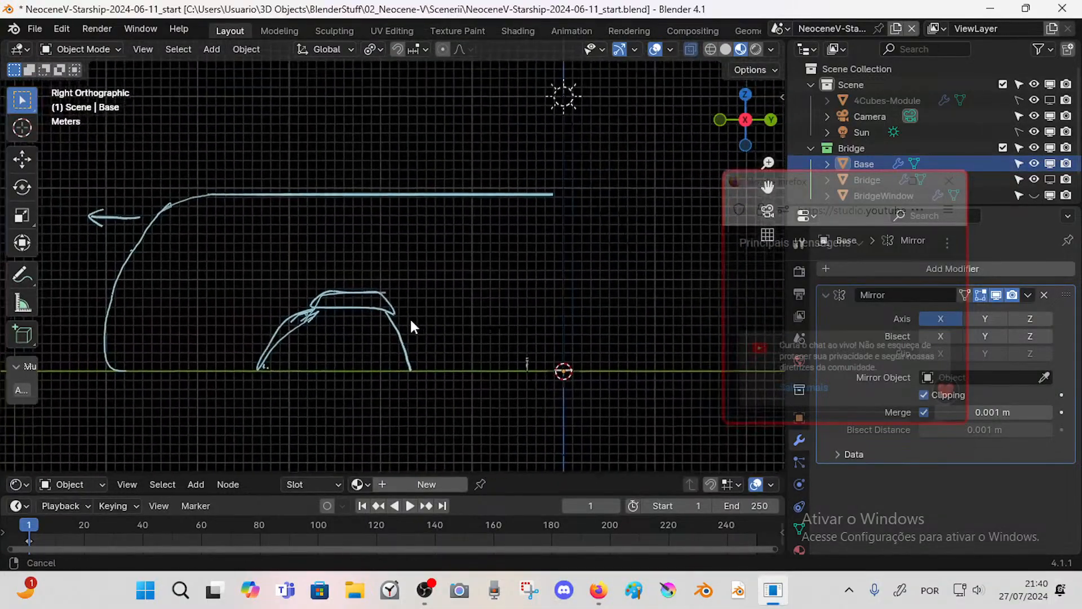
middle_click_drag(411, 322, 382, 322, "shift")
mouse_move(261, 339)
right_mouse_down()
mouse_move(251, 329)
mouse_move(237, 357)
mouse_move(276, 316)
right_mouse_up()
left_click_drag(289, 301, 216, 360)
left_click_drag(283, 311, 215, 372)
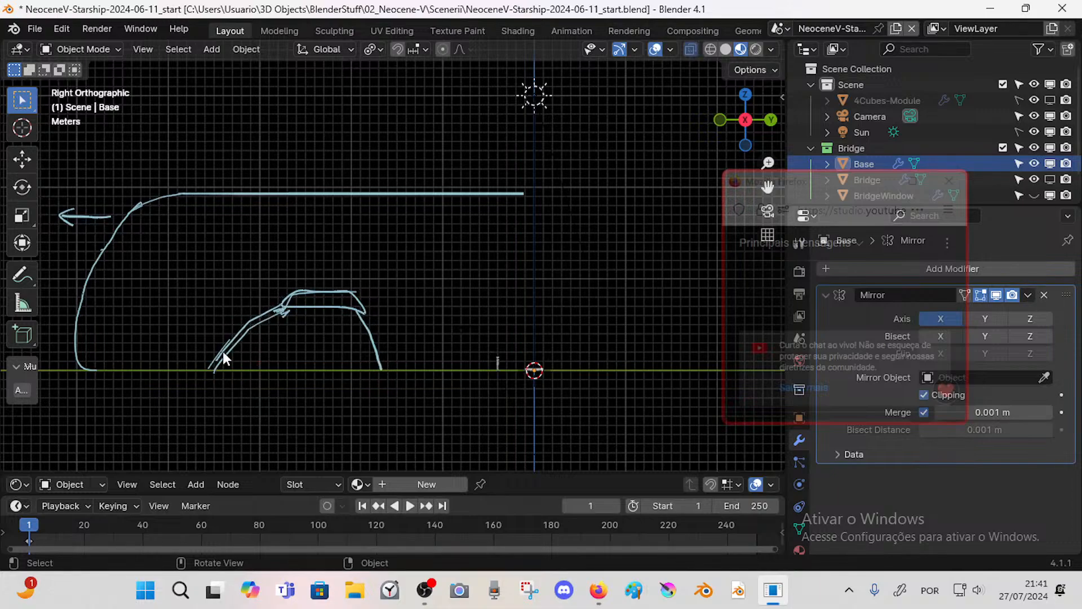
- Annotate two double-lined middle legs under the cap and replace the old rear leg with a bent one reaching farther back
left_click_drag(322, 304, 286, 360)
left_click_drag(303, 311, 288, 378)
left_click_drag(335, 302, 357, 370)
mouse_move(379, 325)
right_mouse_down()
mouse_move(395, 379)
mouse_move(372, 316)
right_mouse_up()
mouse_move(362, 297)
left_mouse_down()
mouse_move(407, 312)
mouse_move(416, 330)
left_mouse_up()
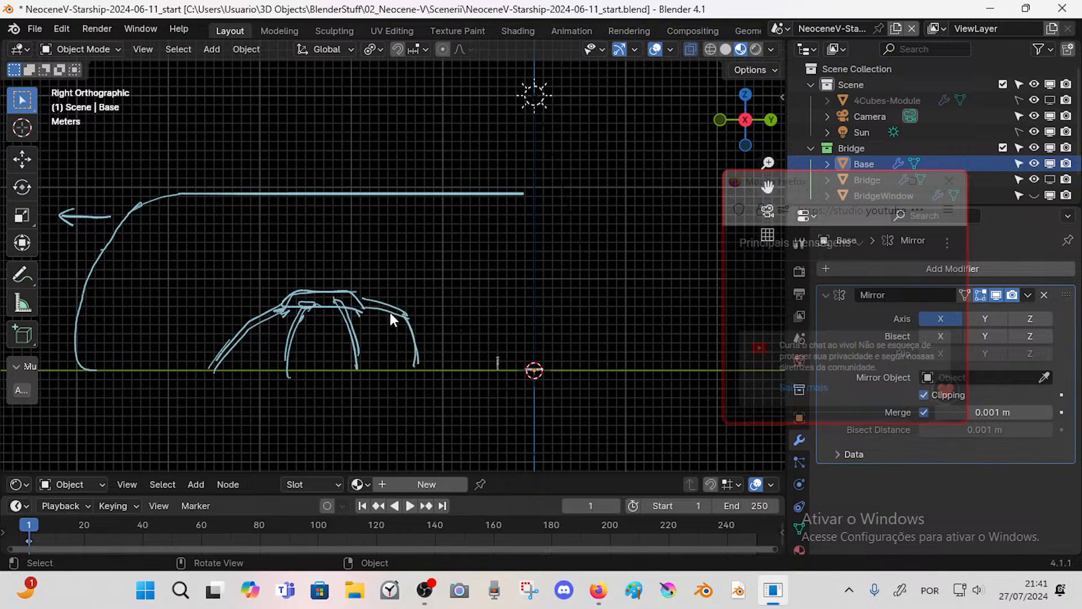
mouse_move(325, 366)
left_mouse_down()
mouse_move(297, 368)
mouse_move(352, 353)
left_mouse_up()
right_click_drag(311, 366, 333, 360)
left_click_drag(295, 367, 337, 361)
mouse_move(318, 373)
right_mouse_down()
mouse_move(326, 357)
mouse_move(364, 372)
right_mouse_up()
left_click_drag(397, 371, 362, 394)
key("ctrl+z")
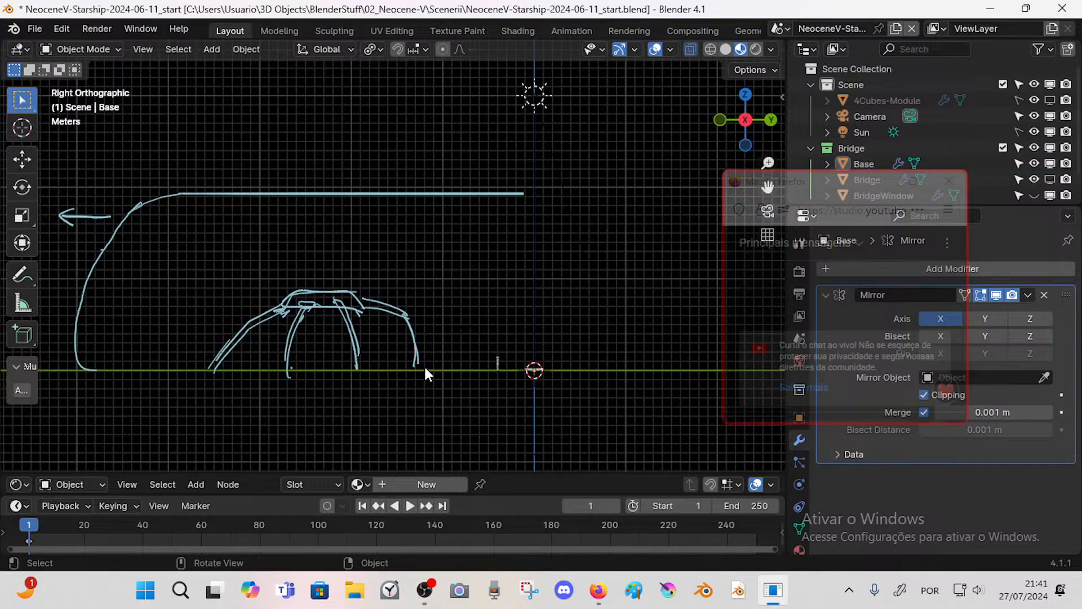
mouse_move(425, 366)
left_mouse_down()
mouse_move(384, 385)
mouse_move(325, 387)
mouse_move(180, 373)
mouse_move(316, 384)
mouse_move(421, 367)
mouse_move(361, 370)
left_mouse_up()
key("ctrl+z")
key("ctrl+z")
key("ctrl+z")
- Annotate a low platform under the legs, with a straight top edge along the ground line and a shallow underside
mouse_move(388, 378)
left_mouse_down()
mouse_move(297, 384)
mouse_move(206, 371)
left_mouse_up()
mouse_move(392, 372)
left_mouse_down()
mouse_move(364, 374)
mouse_move(357, 386)
left_mouse_up()
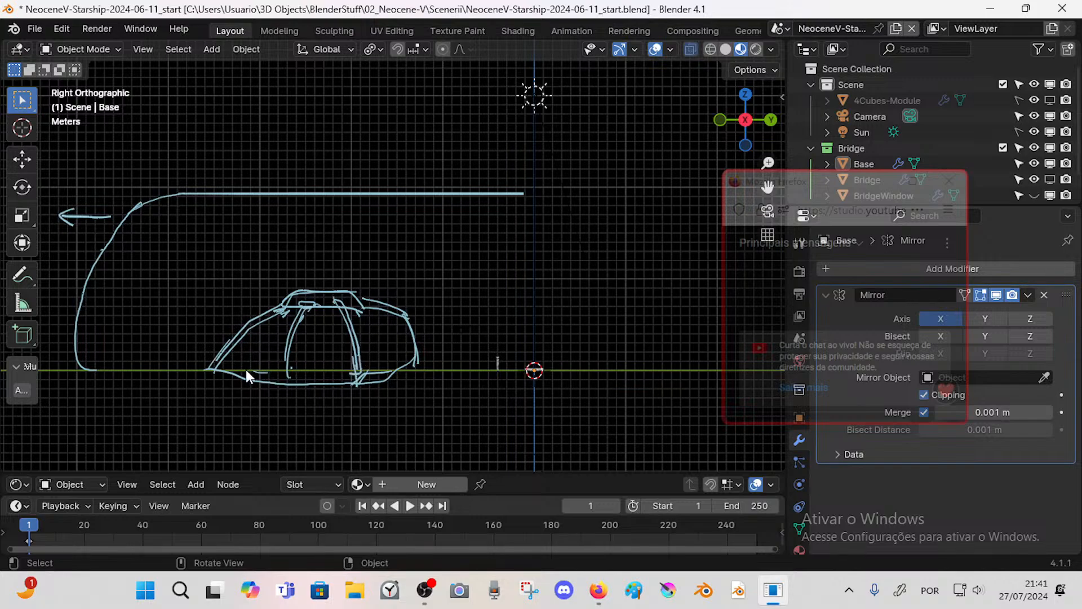
left_click_drag(246, 370, 405, 372)
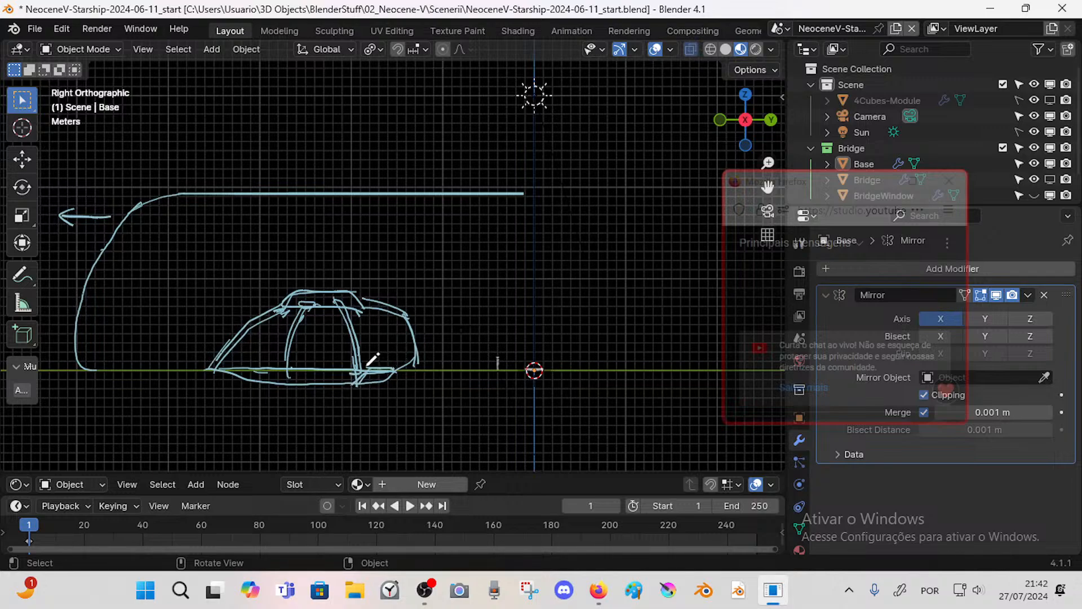
mouse_move(289, 392)
left_mouse_down("ctrl")
mouse_move(398, 387)
mouse_move(276, 397)
mouse_move(279, 377)
mouse_move(400, 370)
mouse_move(359, 377)
left_mouse_up("ctrl")
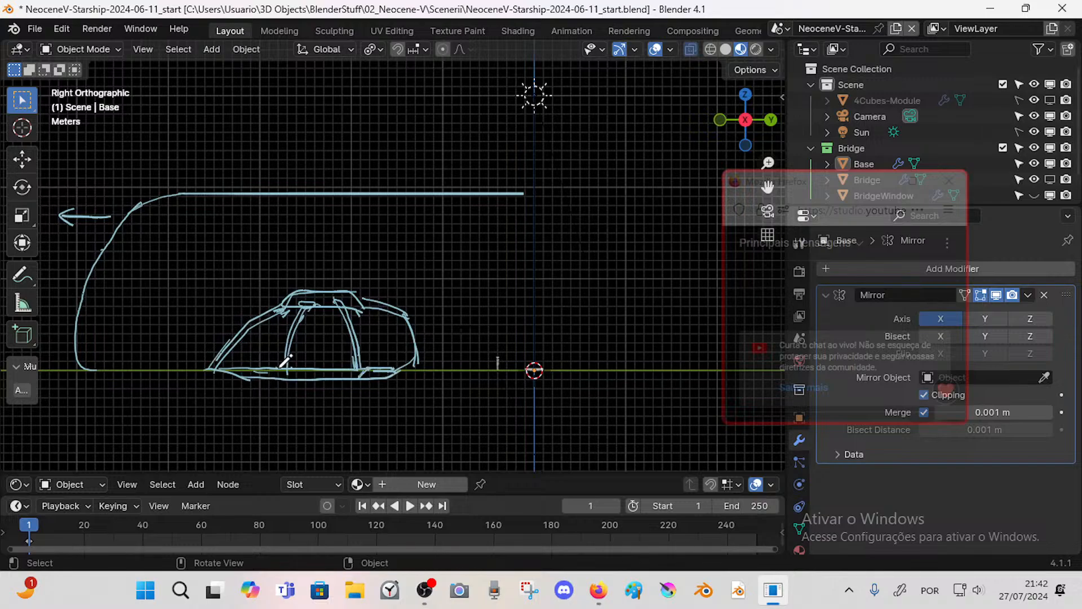
- Double the contours of the second and rear legs, and annotate a floor line from the rear leg to the dummy figure
left_click_drag(278, 368, 288, 345)
left_click_drag(413, 320, 427, 367)
left_click_drag(414, 316, 420, 365)
left_click_drag(423, 371, 488, 370)
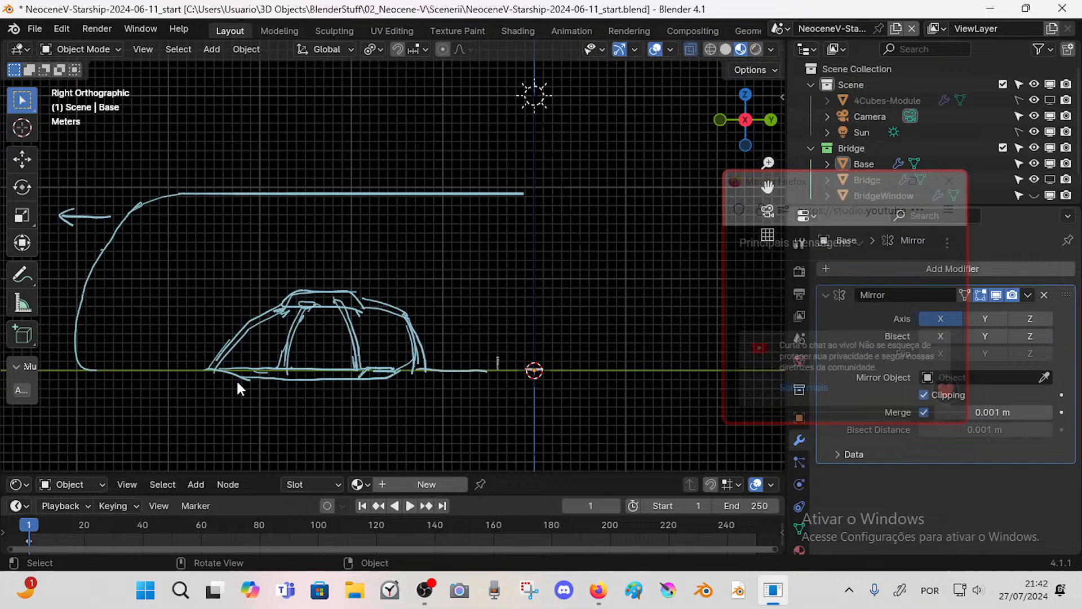
left_click_drag(242, 379, 109, 382)
key("ctrl+z")
left_click_drag(387, 372, 124, 394)
key("ctrl+z")
mouse_move(77, 358)
left_mouse_down()
mouse_move(116, 387)
mouse_move(248, 379)
mouse_move(239, 378)
left_mouse_up()
key("ctrl+z")
mouse_move(117, 372)
left_mouse_down()
mouse_move(131, 384)
mouse_move(260, 383)
left_mouse_up()
key("ctrl+z")
- Annotate a recessed floor with slanted ends between the hull's lower front curve and the platform, and reinforce the line under the legs
left_click_drag(129, 383, 254, 377)
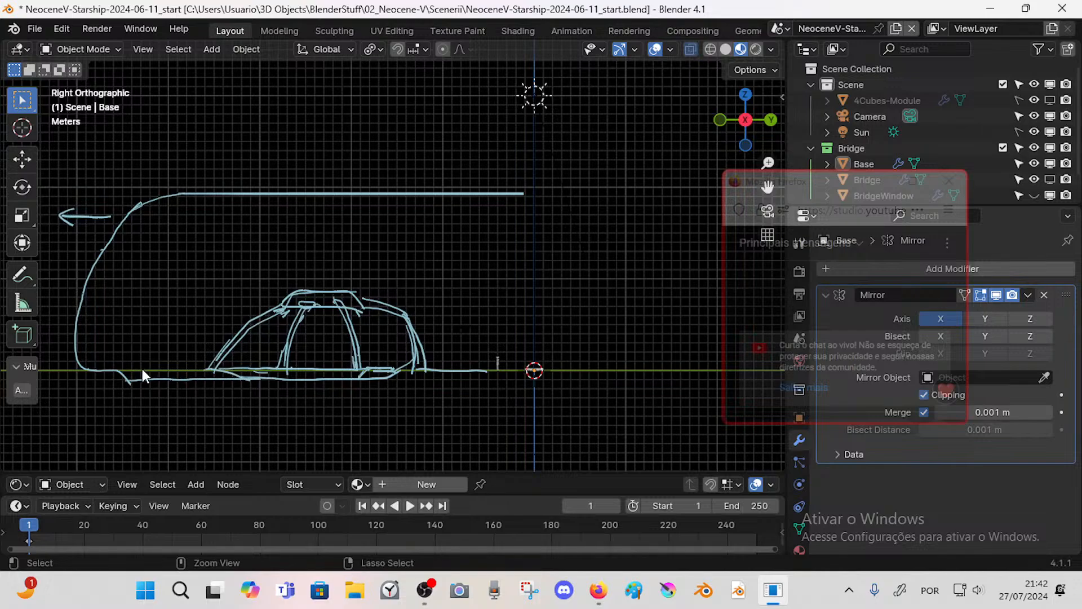
key("ctrl+z")
mouse_move(131, 382)
left_mouse_down()
mouse_move(253, 379)
mouse_move(192, 381)
left_mouse_up()
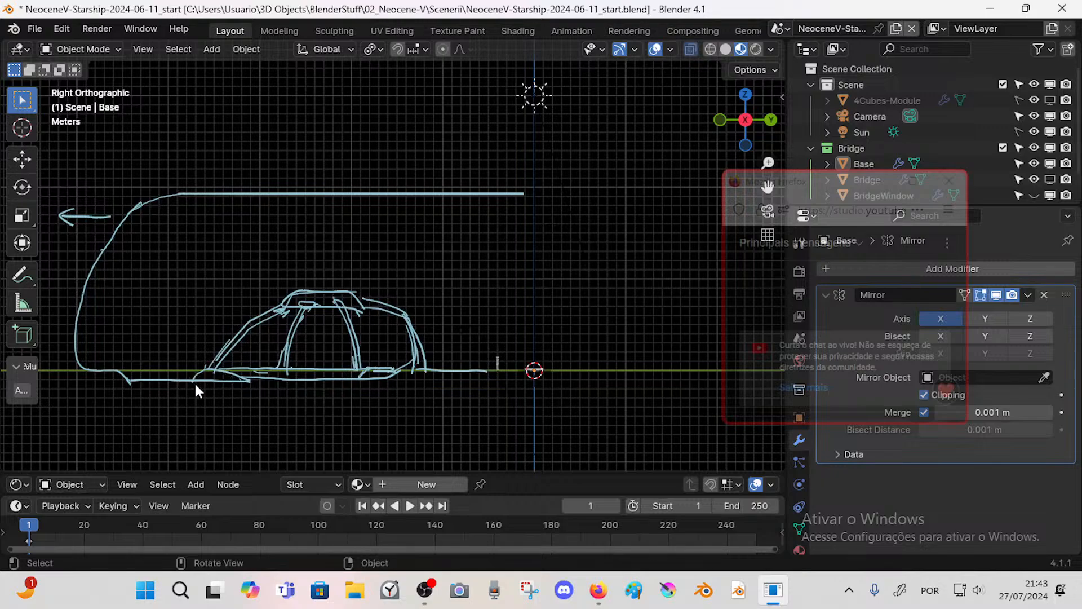
mouse_move(212, 369)
left_mouse_down()
mouse_move(203, 379)
mouse_move(230, 381)
mouse_move(97, 370)
mouse_move(142, 381)
left_mouse_up()
left_click_drag(75, 360, 87, 383)
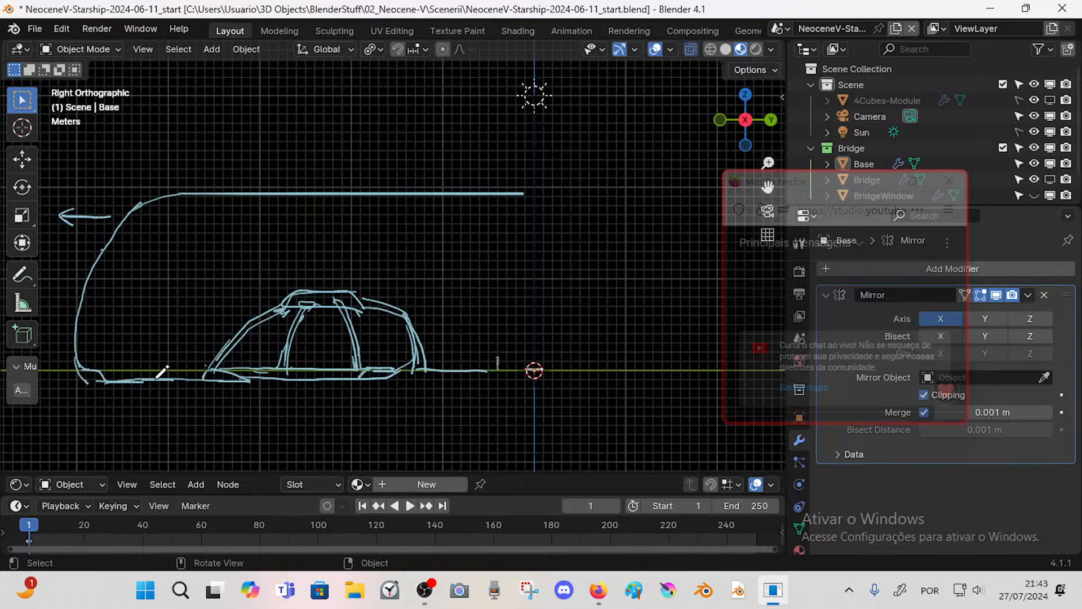
left_click_drag(96, 381, 173, 378)
left_click_drag(226, 376, 434, 365)
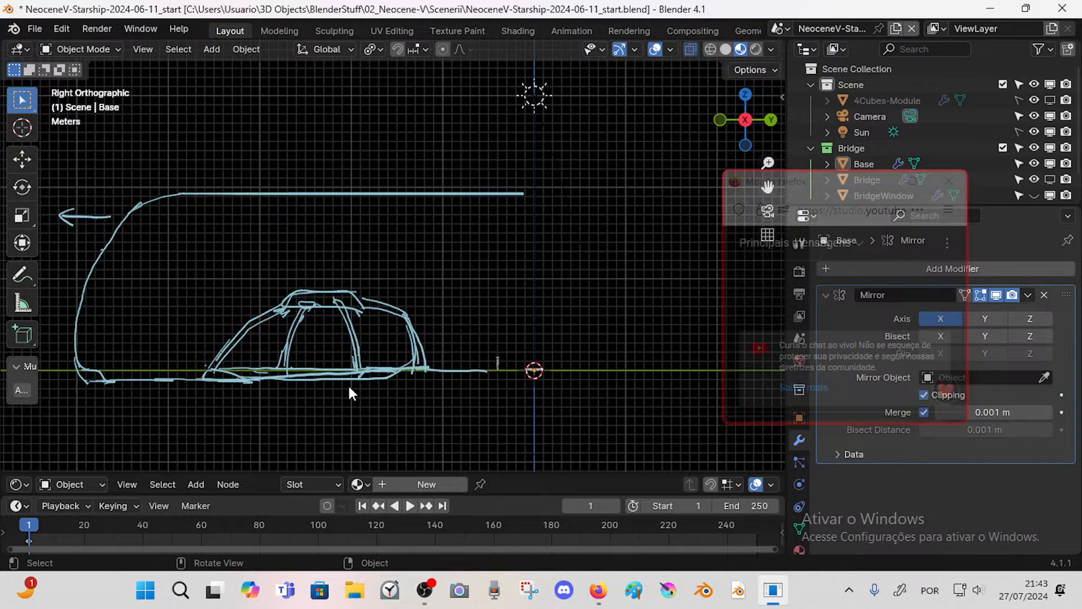
- Extend the floor line to the world origin, and erase and redraw the straight roof line so it runs past the vertical axis
scroll(451, 362, "down", 1)
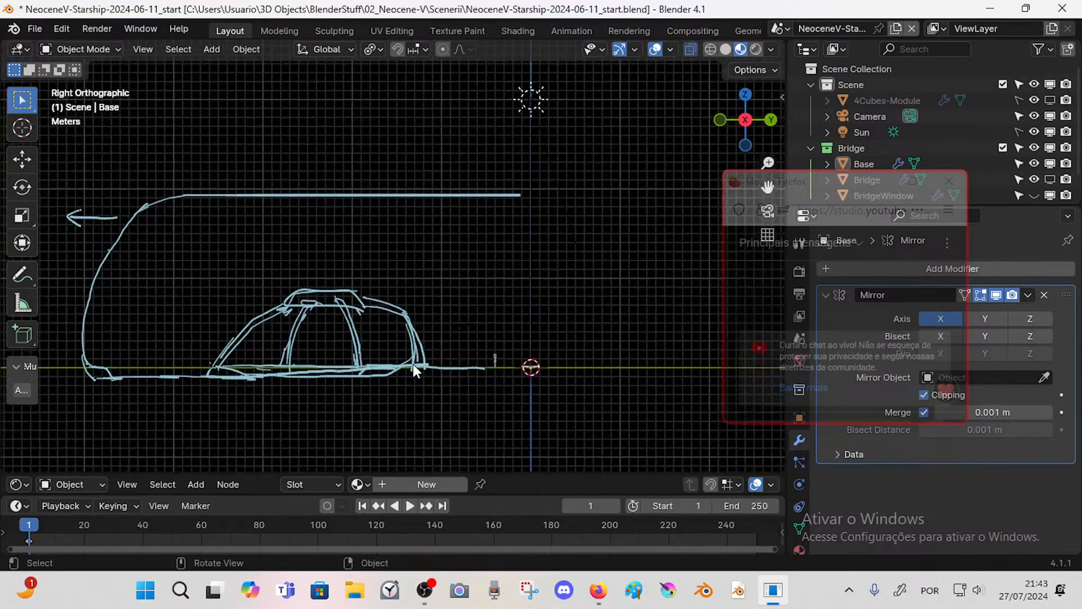
left_click_drag(492, 368, 529, 368)
middle_click_drag(513, 371, 396, 379, "shift")
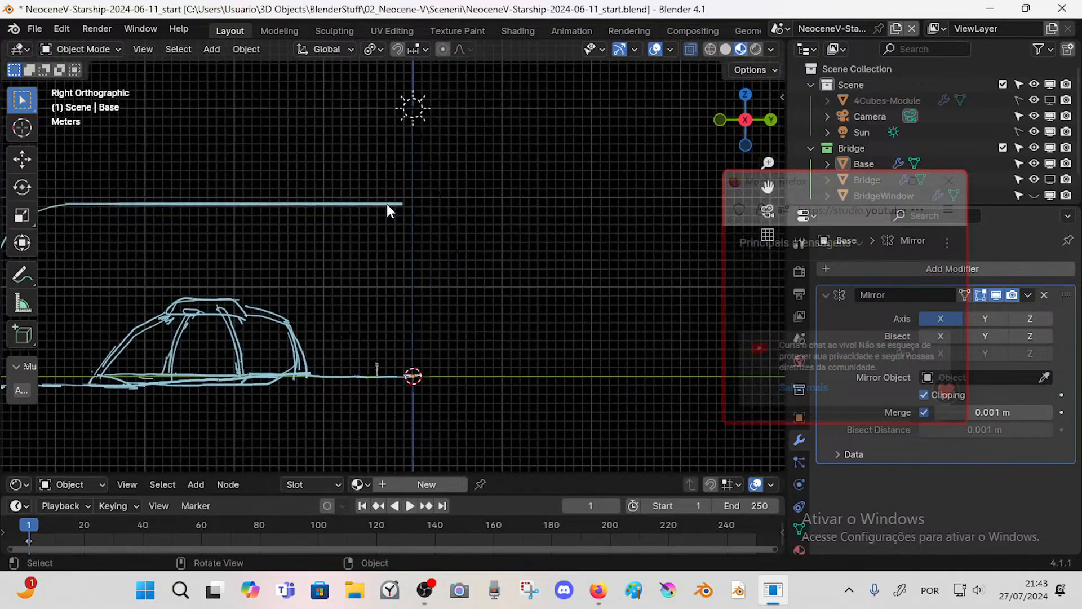
mouse_move(397, 241)
middle_mouse_down("ctrl")
mouse_move(375, 263)
mouse_move(521, 282)
middle_mouse_up("ctrl")
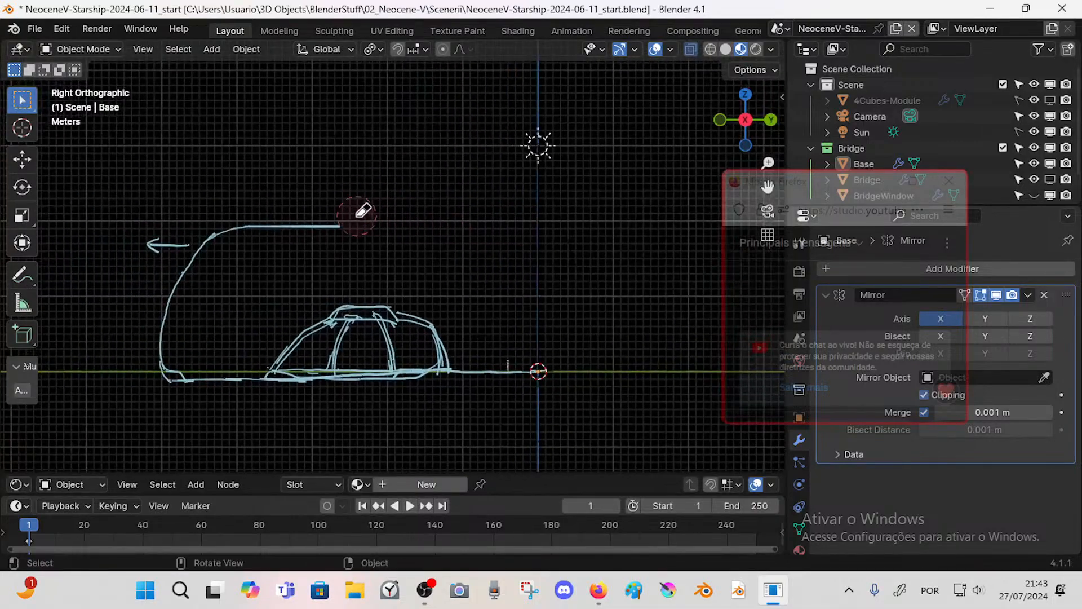
right_click_drag(357, 216, 260, 225)
mouse_move(219, 234)
left_mouse_down("shift")
mouse_move(276, 214)
mouse_move(262, 221)
mouse_move(311, 224)
mouse_move(263, 224)
mouse_move(612, 224)
left_mouse_up("shift")
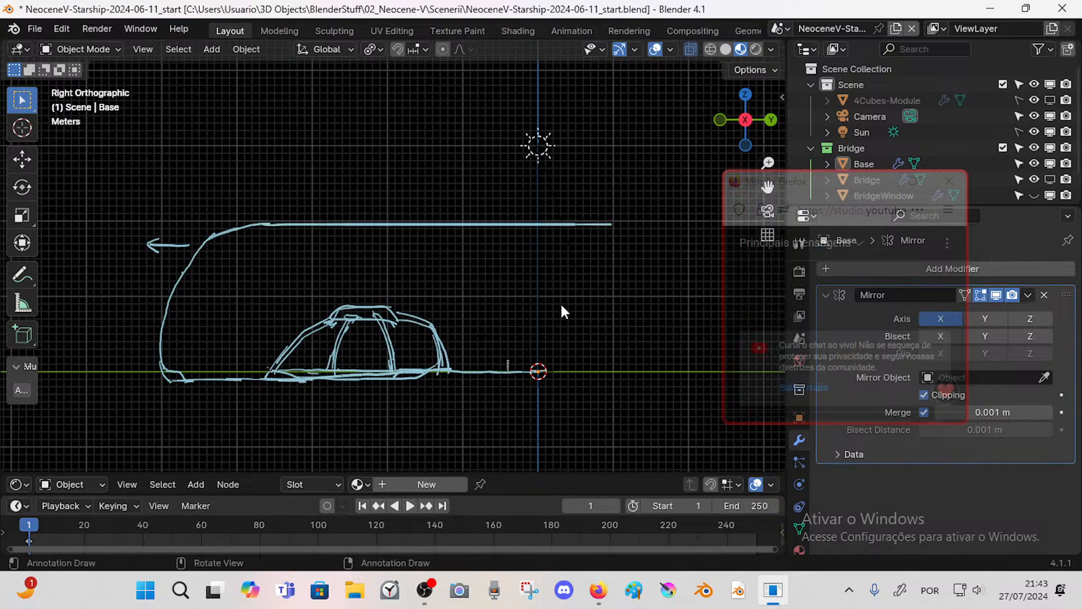
middle_click_drag(558, 322, 496, 323, "shift")
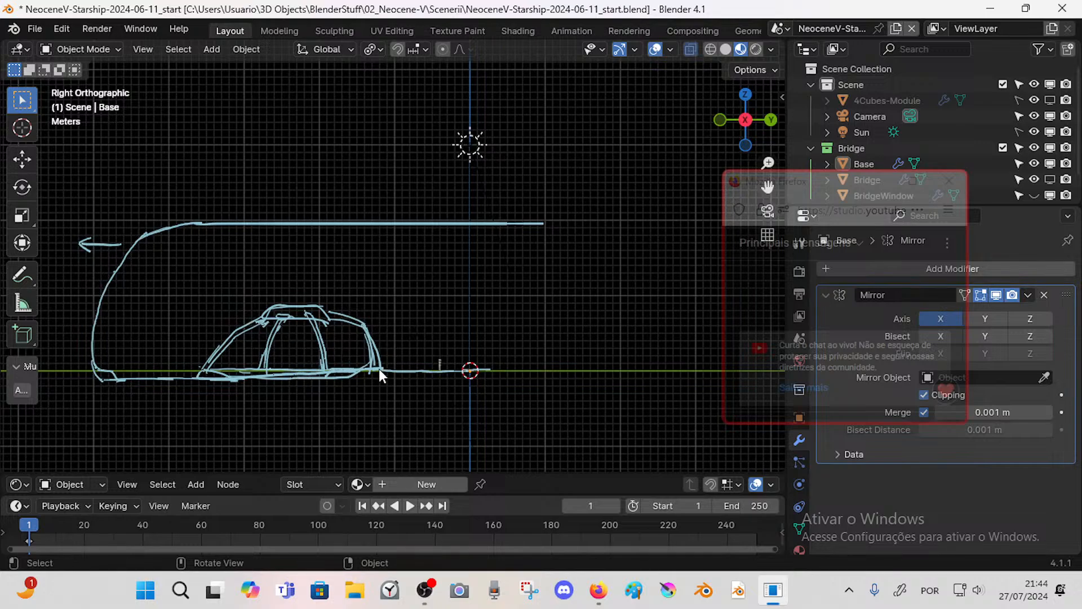
middle_click_drag(377, 357, 404, 354, "shift")
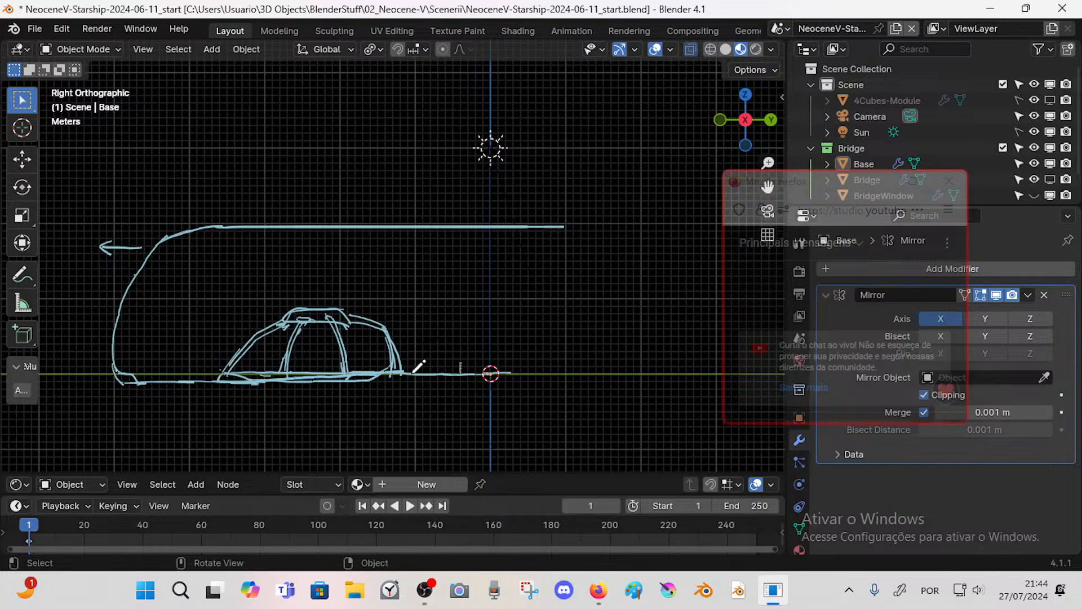
left_click_drag(401, 375, 503, 357)
key("ctrl+z")
left_click_drag(413, 371, 482, 353)
key("ctrl+z")
left_click_drag(409, 370, 536, 329)
key("ctrl+z")
left_click_drag(407, 371, 546, 322)
key("ctrl+z")
- Annotate a ramp rising backward from the rear leg with a parallel line above it, ending in a flat ledge on a vertical post
left_click_drag(413, 371, 564, 331)
mouse_move(412, 335)
left_mouse_down()
mouse_move(515, 300)
mouse_move(562, 299)
left_mouse_up()
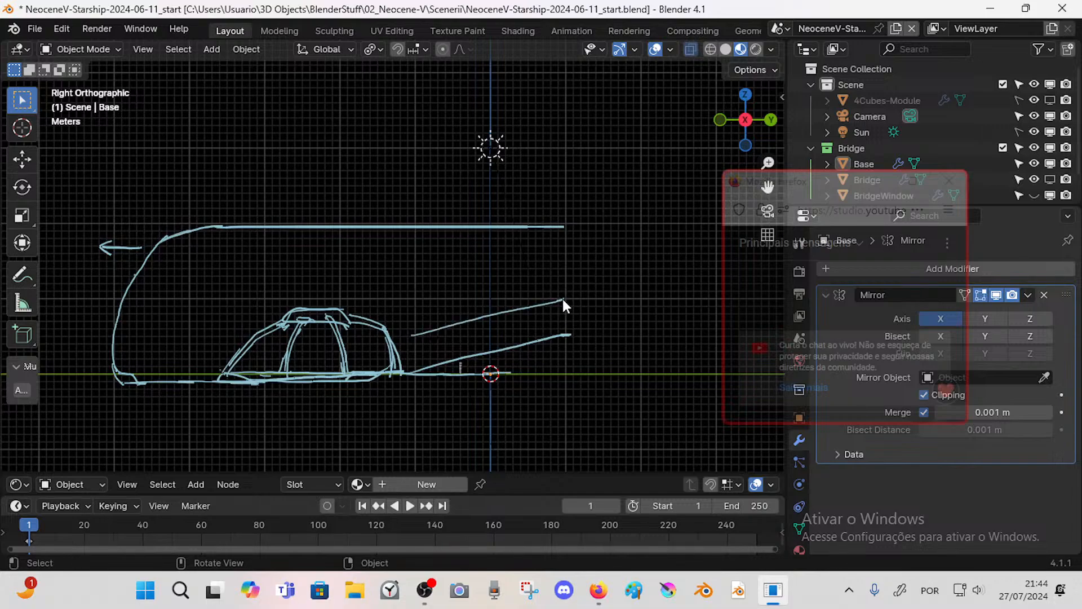
mouse_move(566, 333)
left_mouse_down()
mouse_move(602, 332)
mouse_move(565, 344)
mouse_move(567, 374)
left_mouse_up()
middle_click_drag(573, 334, 558, 335, "shift")
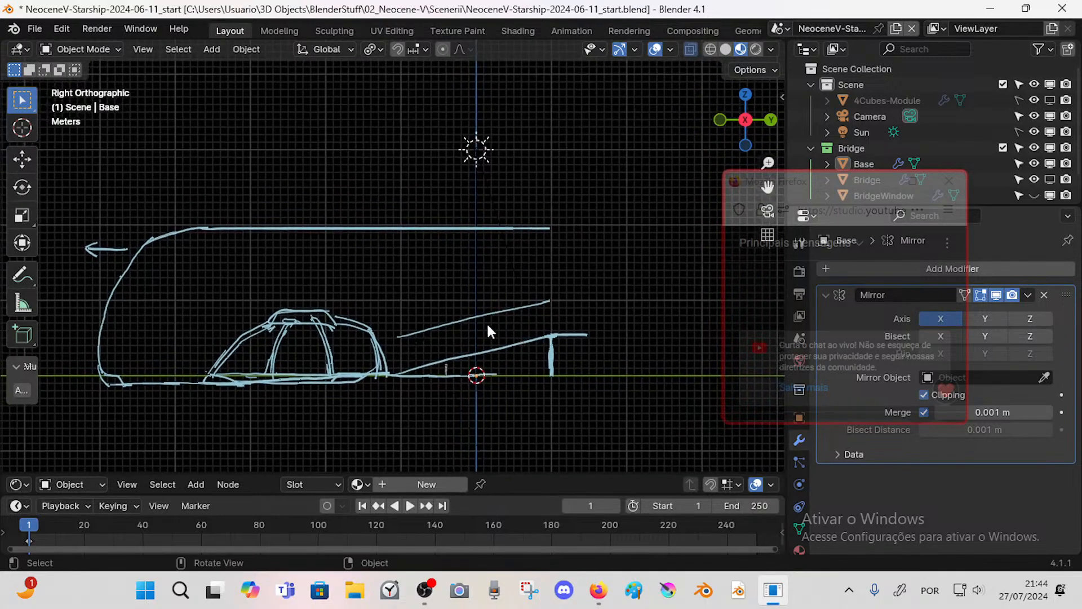
- Show the Bridge object and examine its curved wall, floor and legged central structure from several angles
mouse_move(494, 321)
middle_mouse_down()
mouse_move(529, 347)
mouse_move(548, 333)
middle_mouse_up()
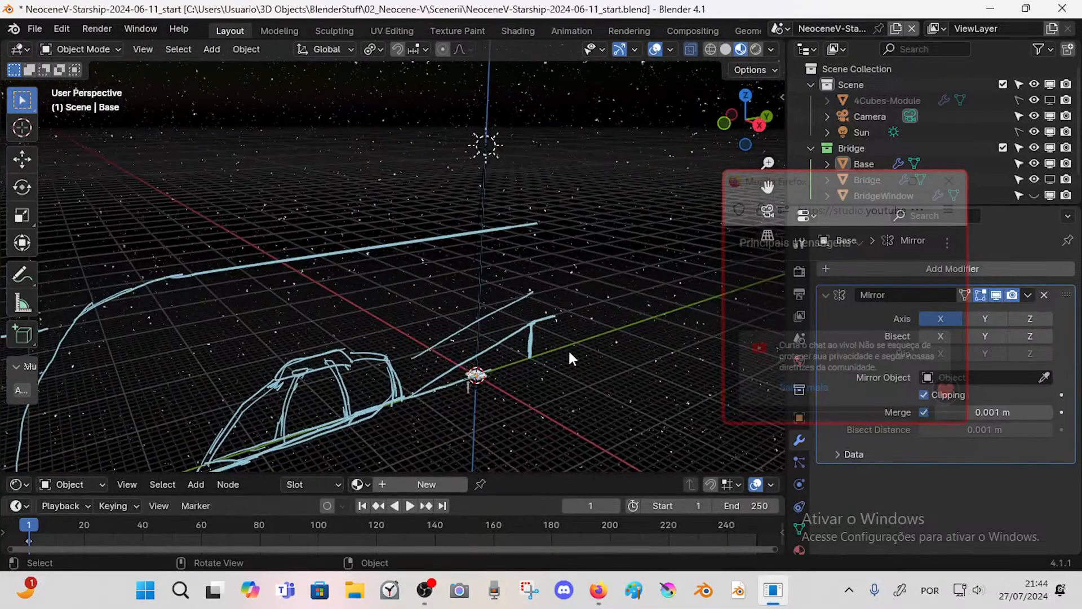
key("KP_3")
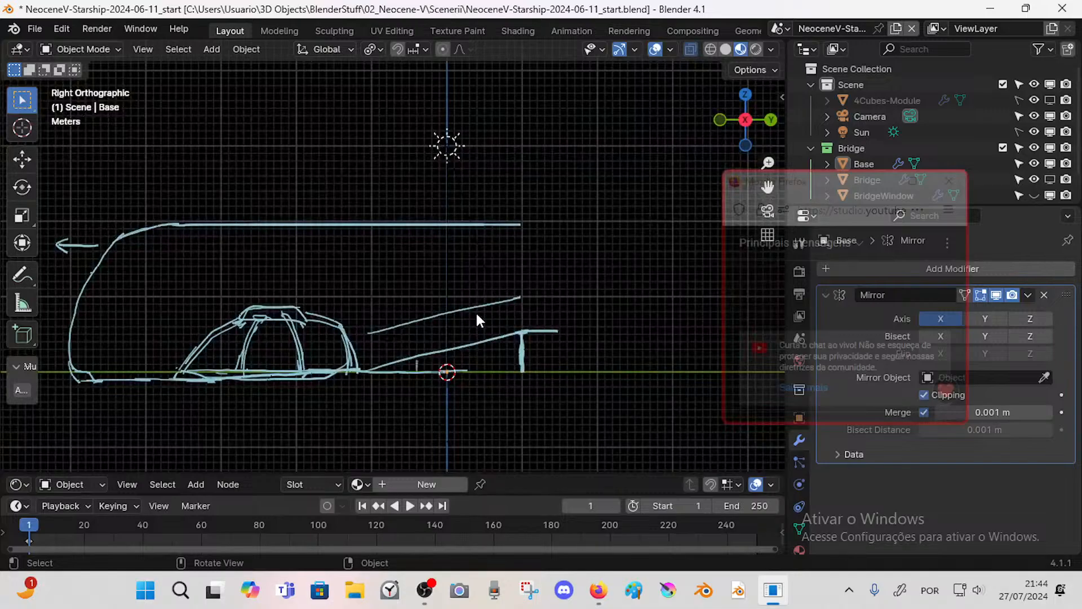
middle_click_drag(477, 315, 499, 332)
left_click(1050, 179)
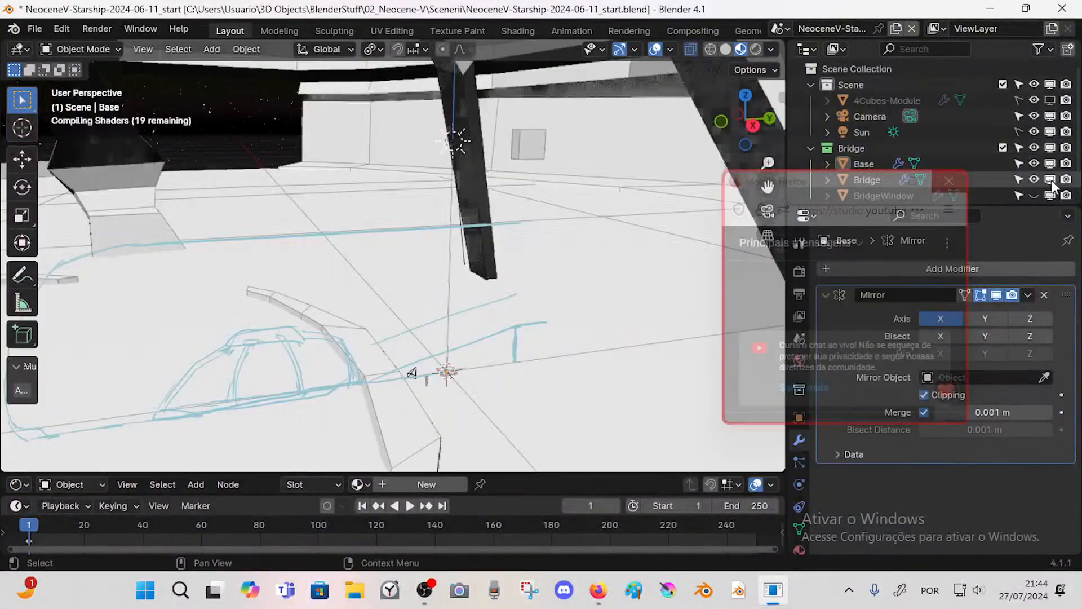
scroll(442, 290, "down", 6)
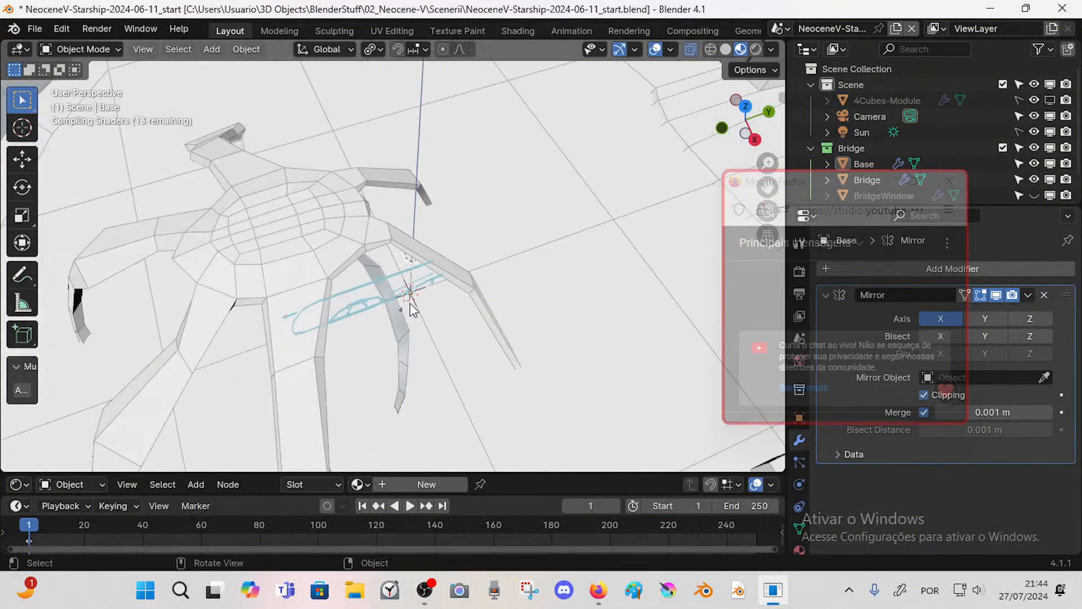
scroll(413, 309, "down", 8)
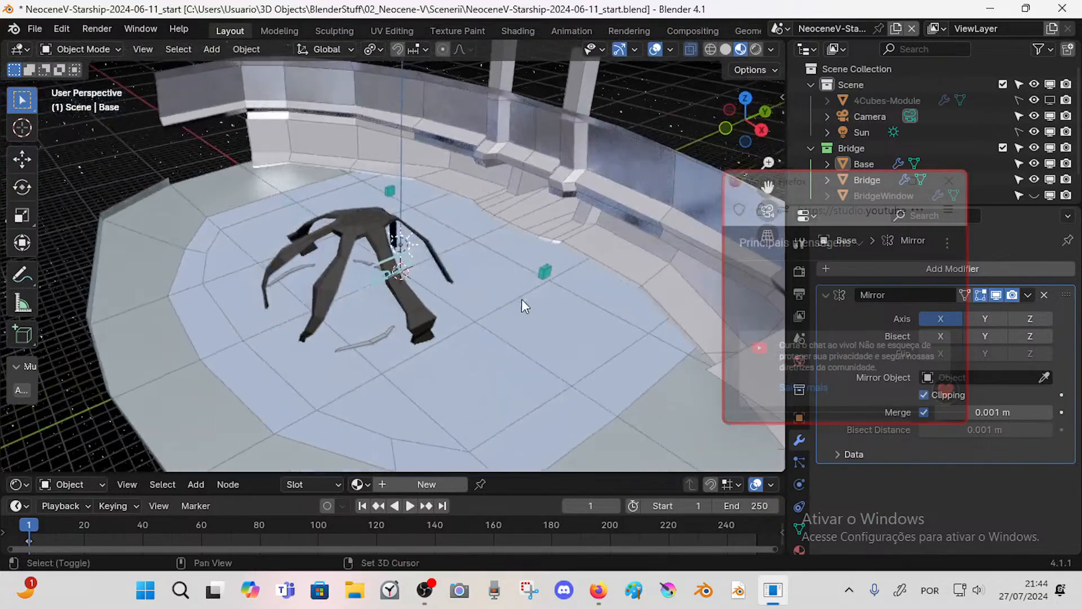
middle_click_drag(524, 306, 463, 261)
left_click(495, 262)
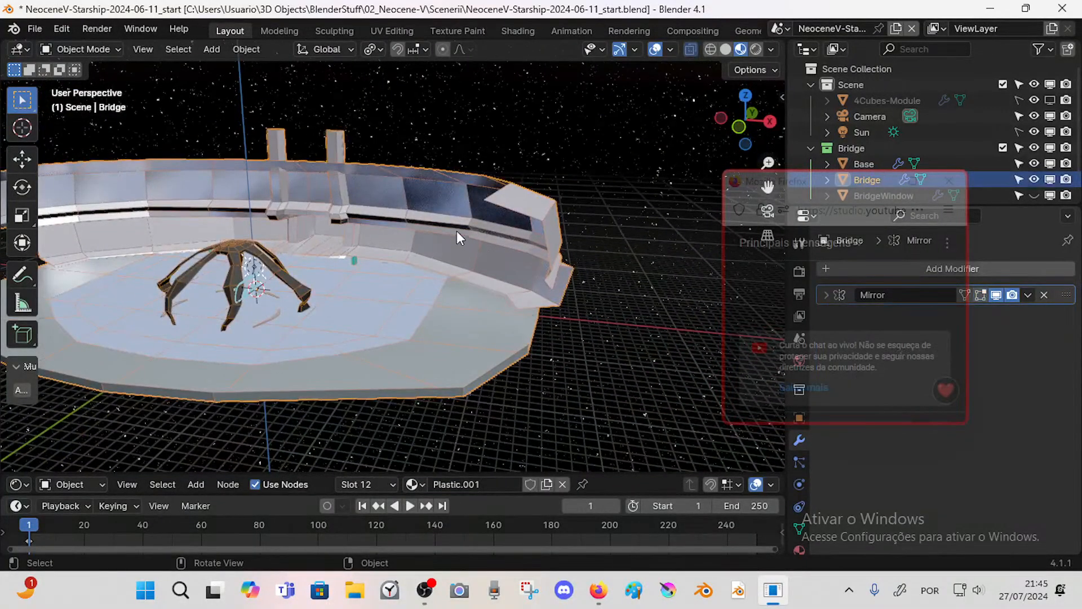
middle_click_drag(506, 228, 455, 301)
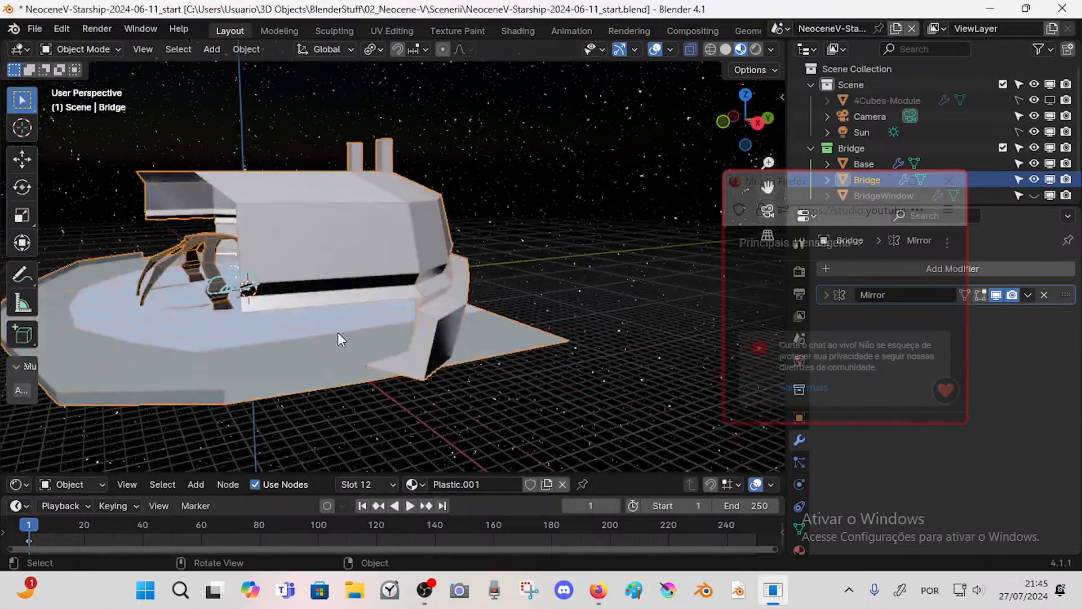
middle_click_drag(337, 332, 495, 294)
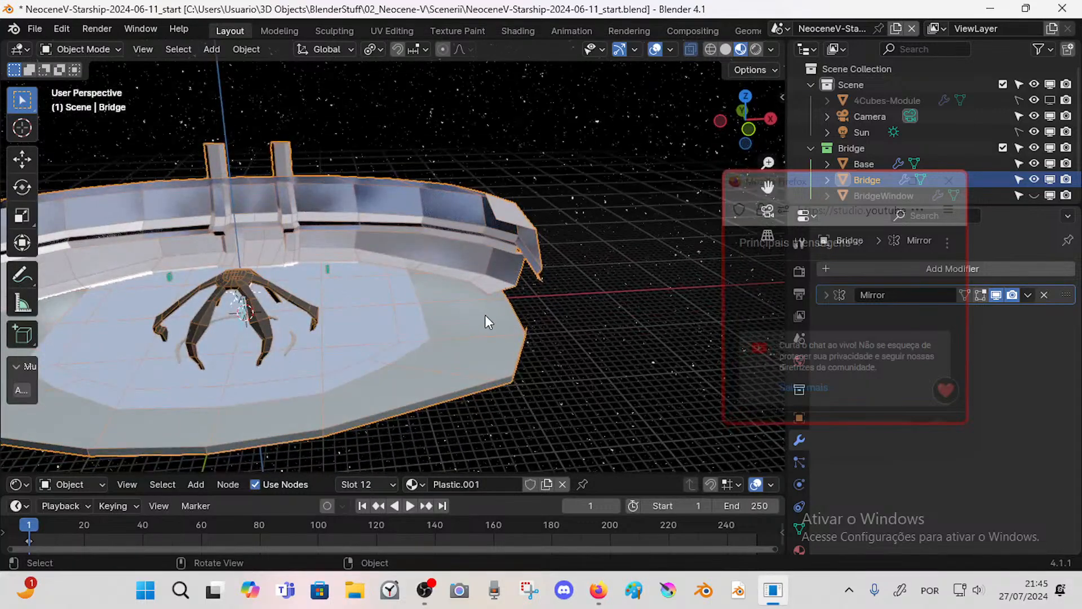
middle_click_drag(536, 312, 428, 387)
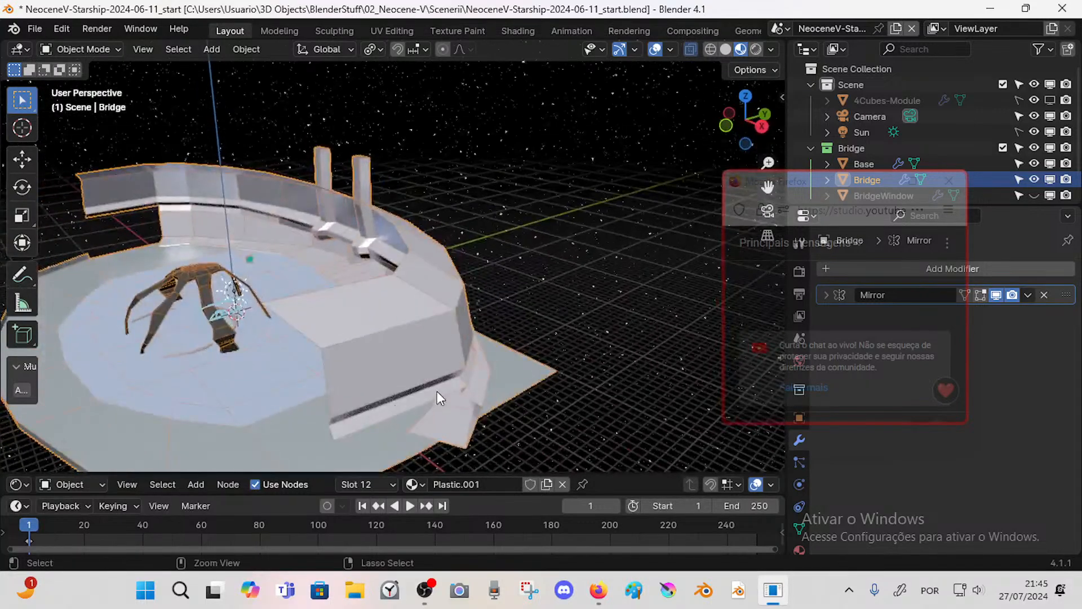
scroll(437, 391, "down", 1)
scroll(471, 435, "down", 1)
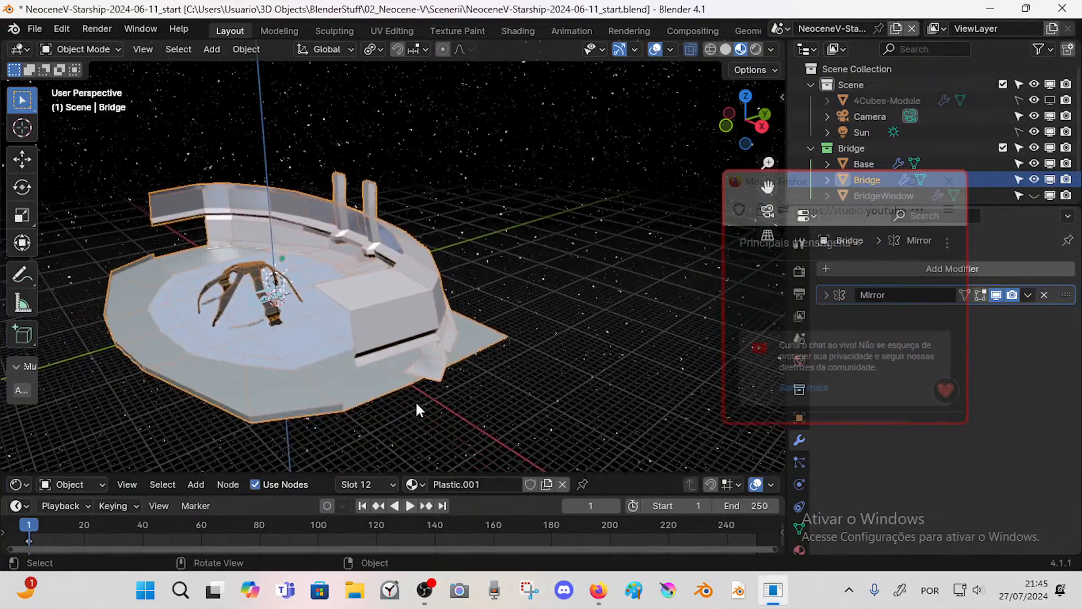
left_click(416, 405)
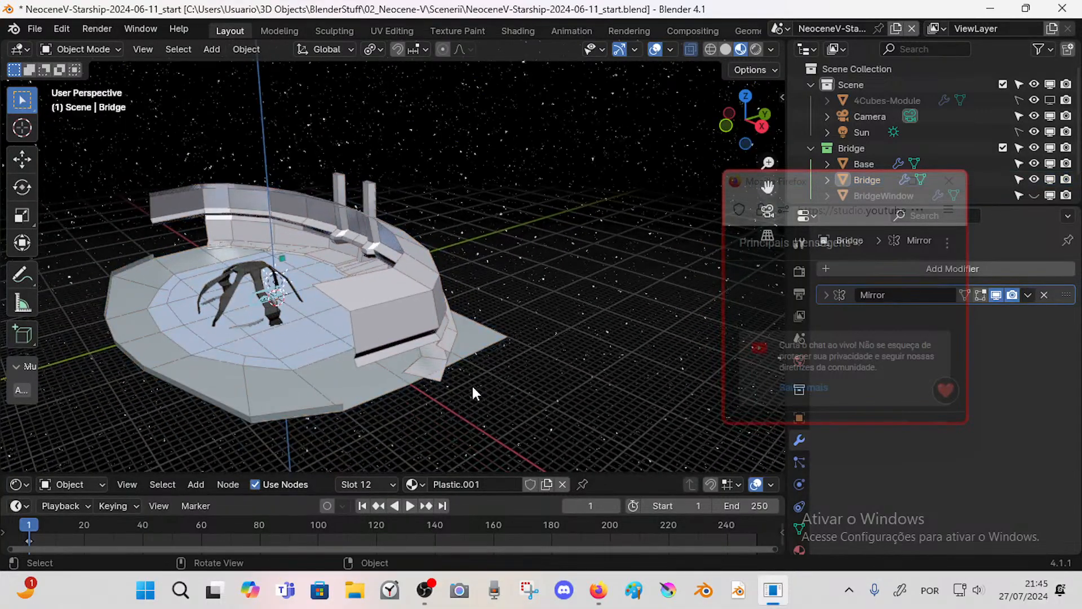
middle_click_drag(477, 372, 512, 268)
middle_click_drag(498, 357, 418, 356)
scroll(459, 339, "up", 2)
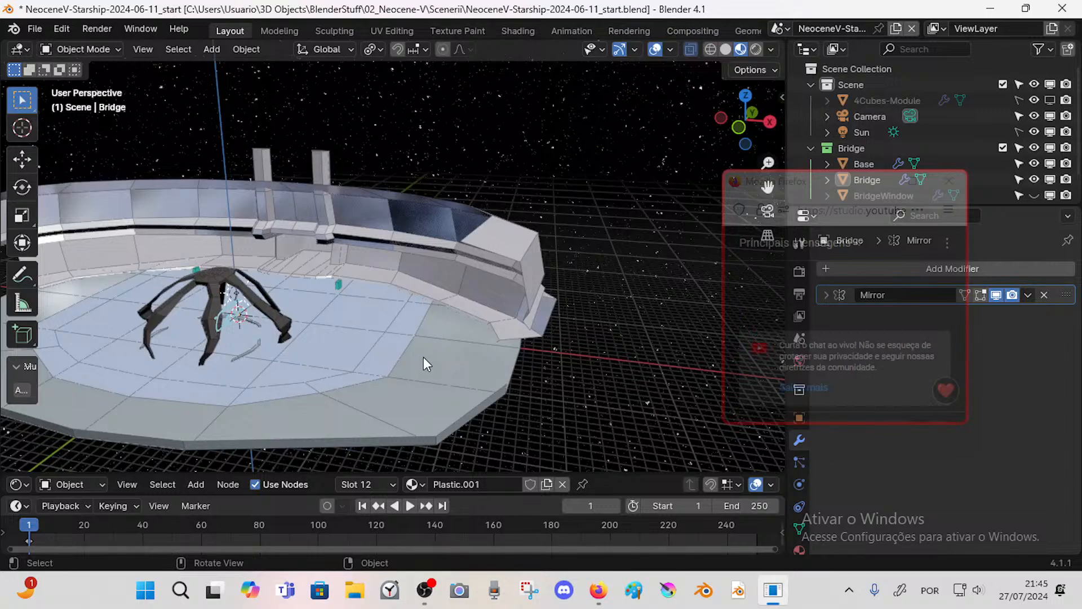
middle_click_drag(424, 358, 502, 337)
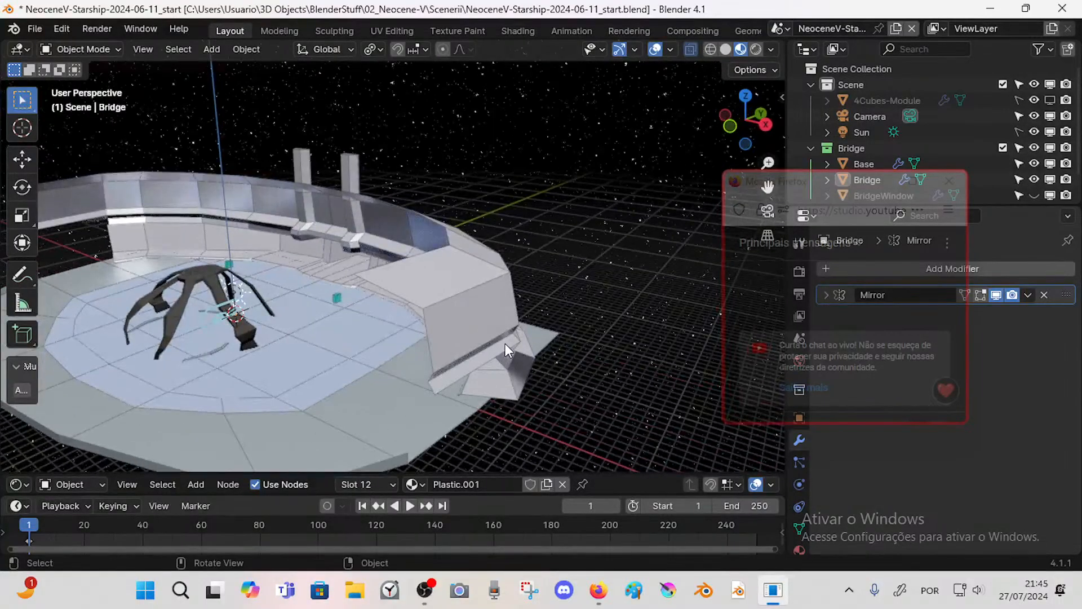
- Hide the Bridge object and return to the right orthographic view of the annotations
left_click(482, 358)
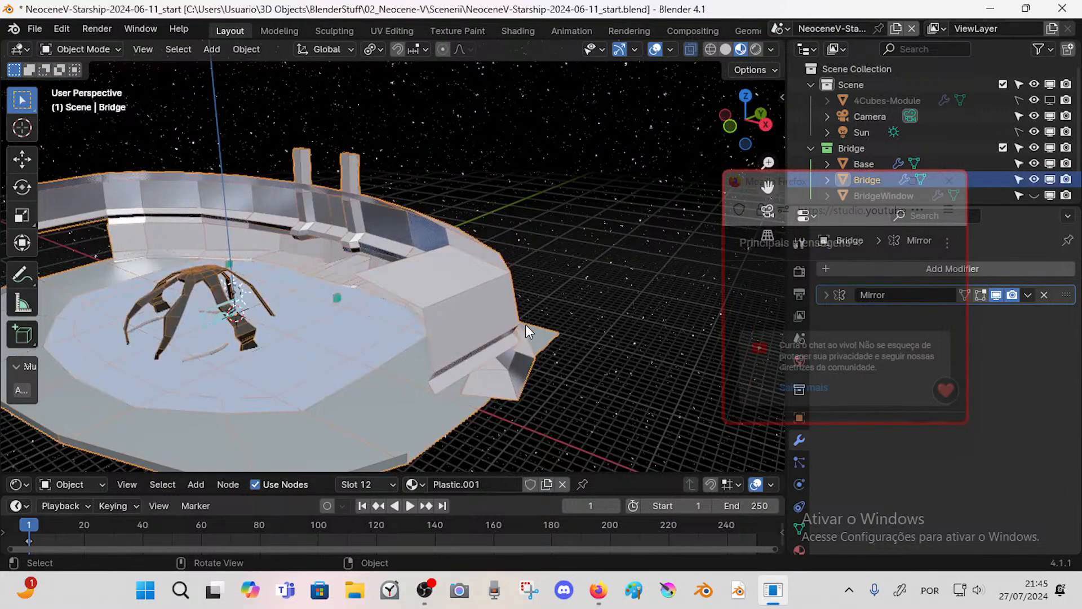
key("h")
key("KP_3")
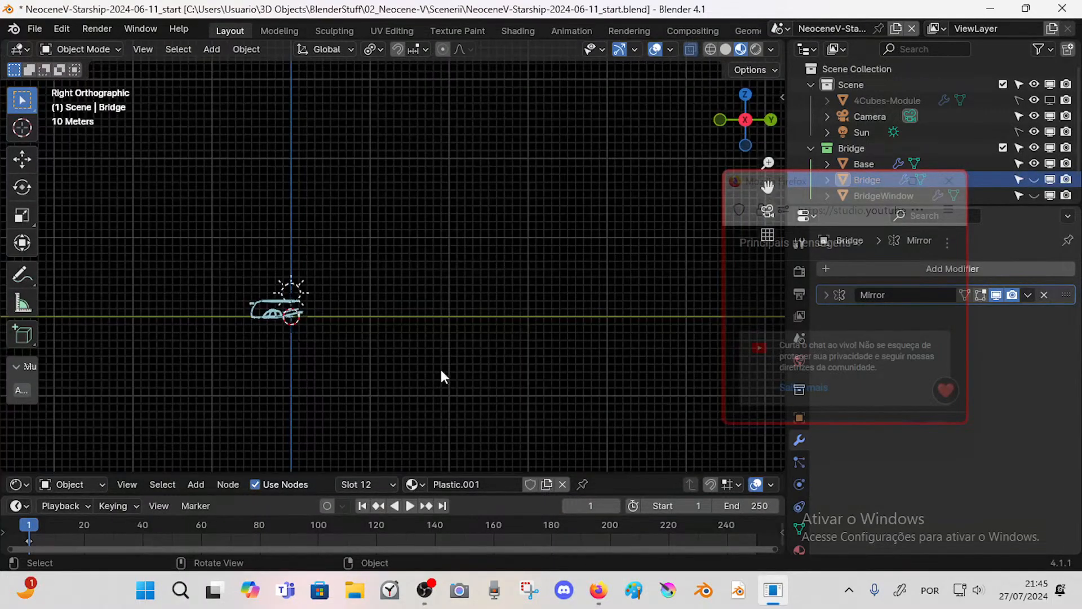
mouse_move(368, 394)
middle_mouse_down("ctrl")
mouse_move(426, 370)
mouse_move(475, 379)
mouse_move(566, 273)
middle_mouse_up("ctrl")
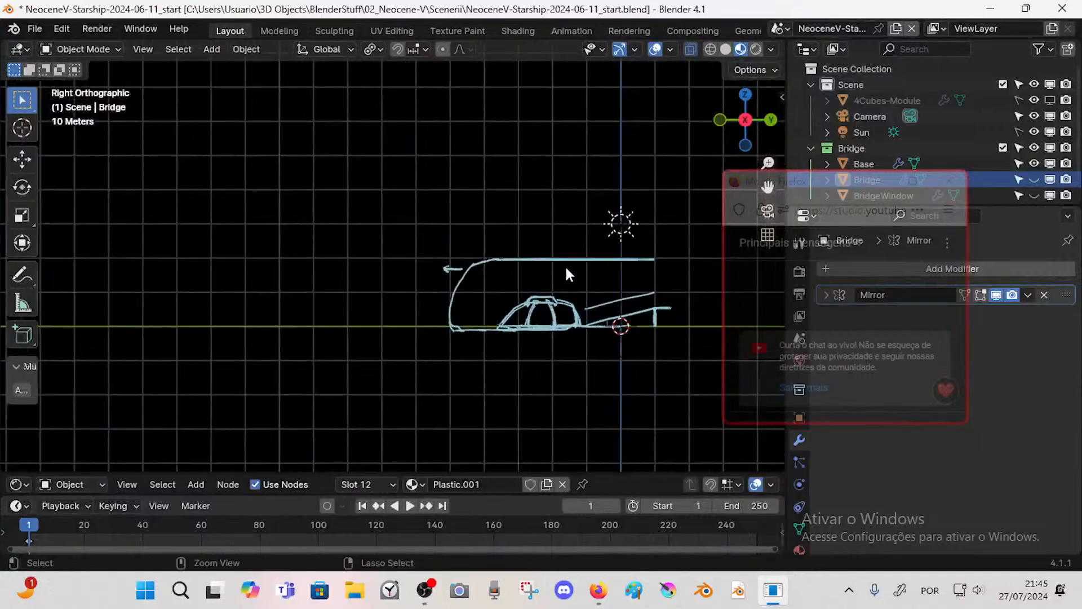
middle_click_drag(596, 338, 444, 333, "shift")
mouse_move(465, 372)
middle_mouse_down("ctrl")
mouse_move(506, 312)
mouse_move(472, 380)
middle_mouse_up("ctrl")
middle_click_drag(514, 421, 505, 373, "shift")
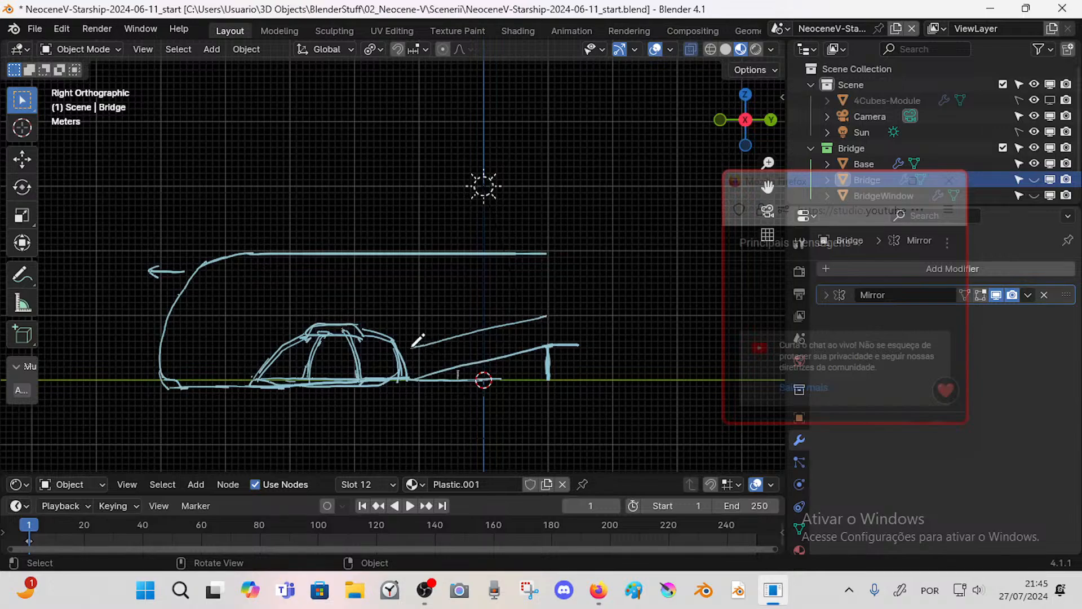
- Annotate an inner chamber between the legs, with bulging sides and a flat top level with the start of the upper ramp line
left_click_drag(413, 346, 322, 348)
left_click_drag(298, 379, 309, 350)
left_click_drag(371, 364, 365, 377)
- Erase both ramp lines and the rear leg, and redraw them with the ramp lines starting at the inner chamber's rear side
right_click_drag(397, 352, 496, 319)
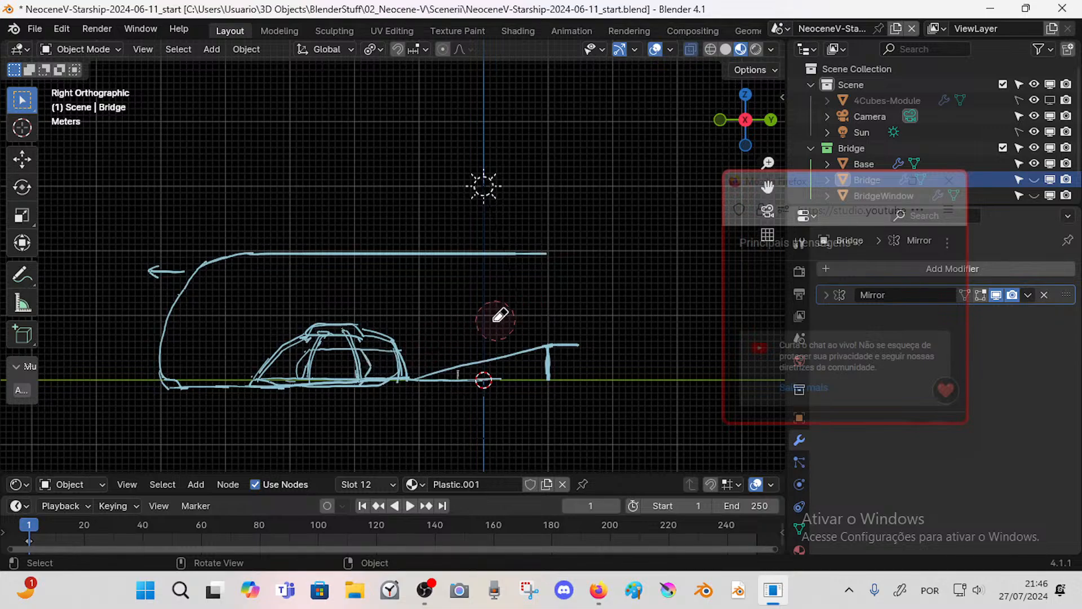
mouse_move(461, 352)
right_mouse_down()
mouse_move(442, 345)
mouse_move(513, 330)
right_mouse_up()
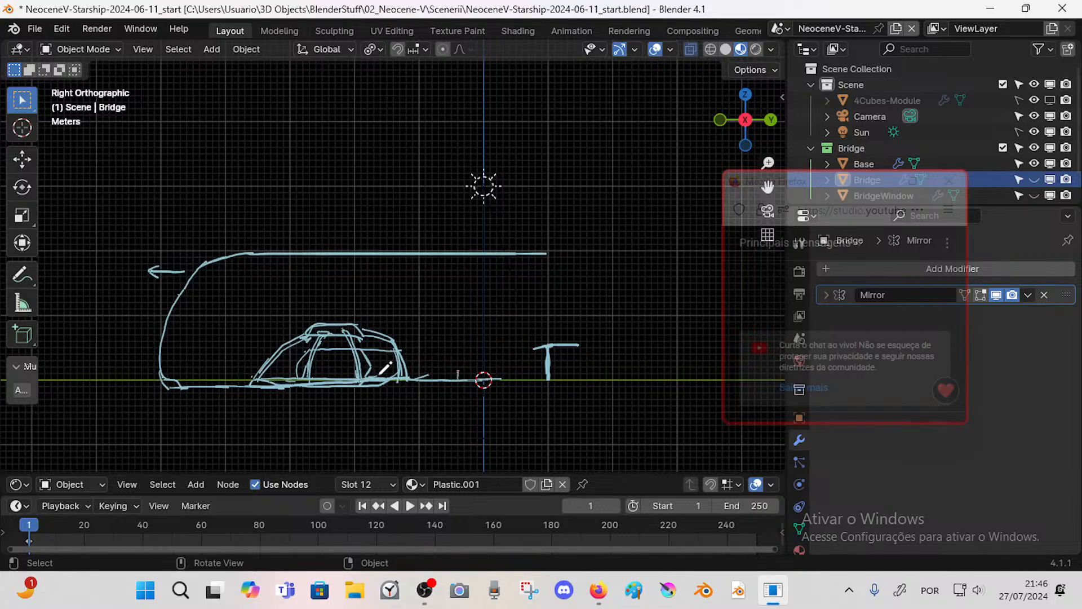
left_click_drag(406, 373, 548, 346)
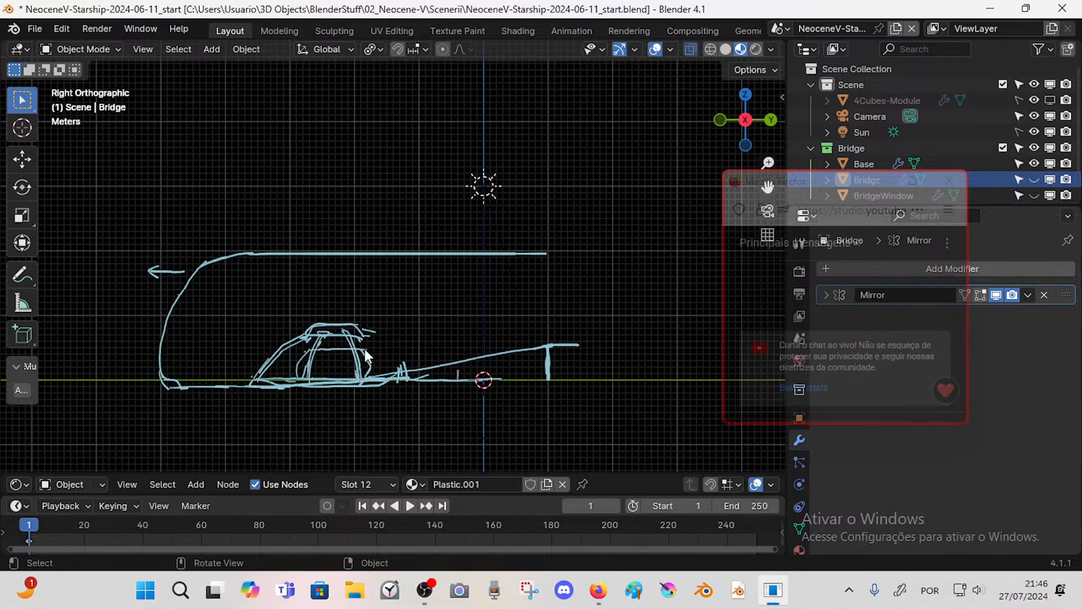
mouse_move(372, 332)
left_mouse_down()
mouse_move(409, 351)
mouse_move(405, 372)
mouse_move(388, 336)
mouse_move(378, 342)
mouse_move(541, 318)
left_mouse_up()
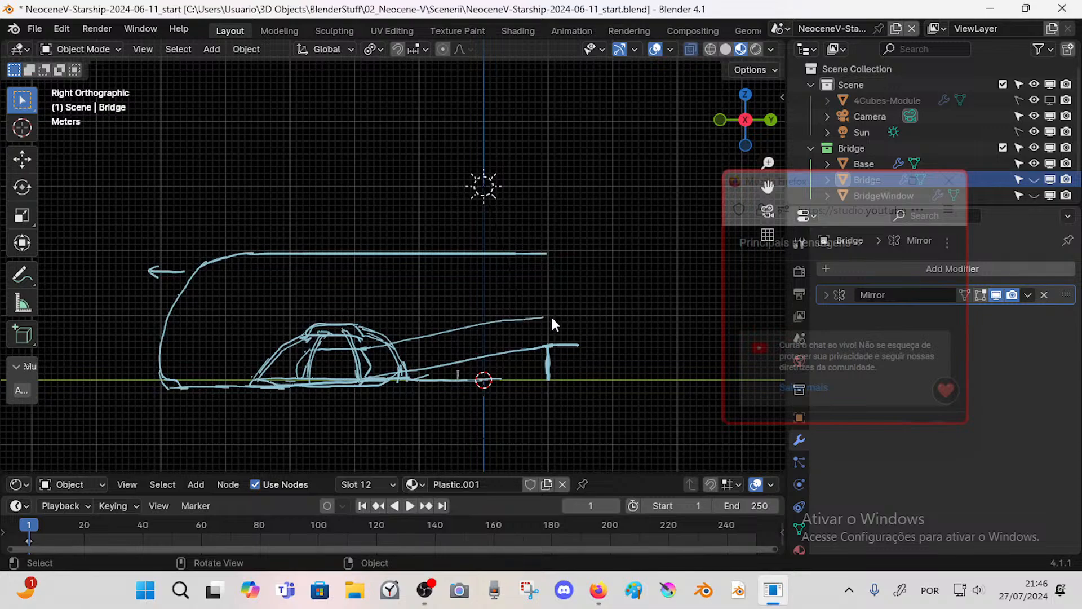
middle_click_drag(560, 313, 552, 315, "shift")
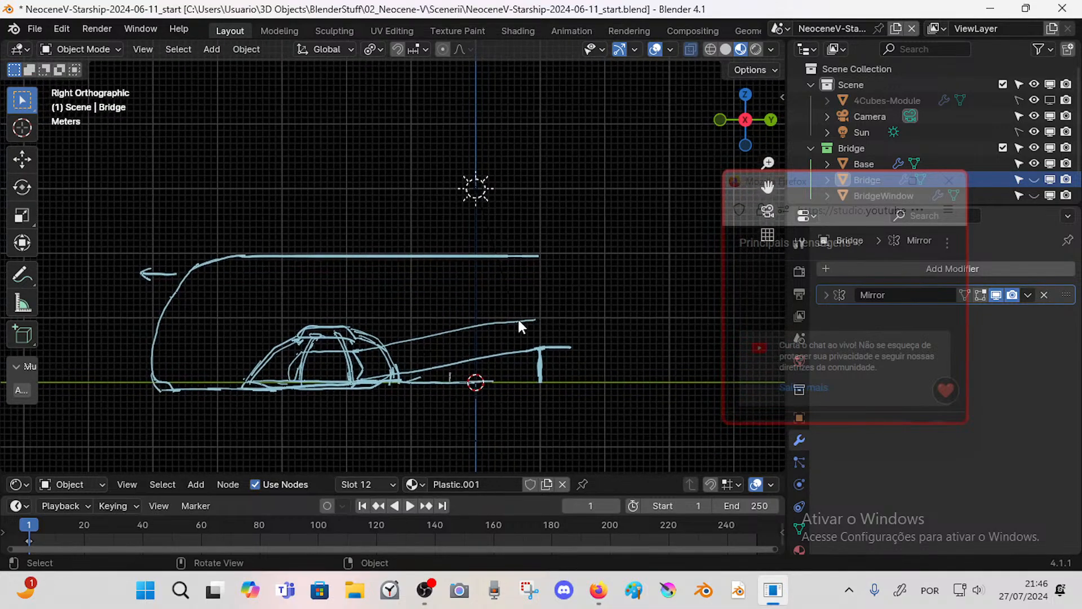
left_click_drag(495, 322, 538, 315)
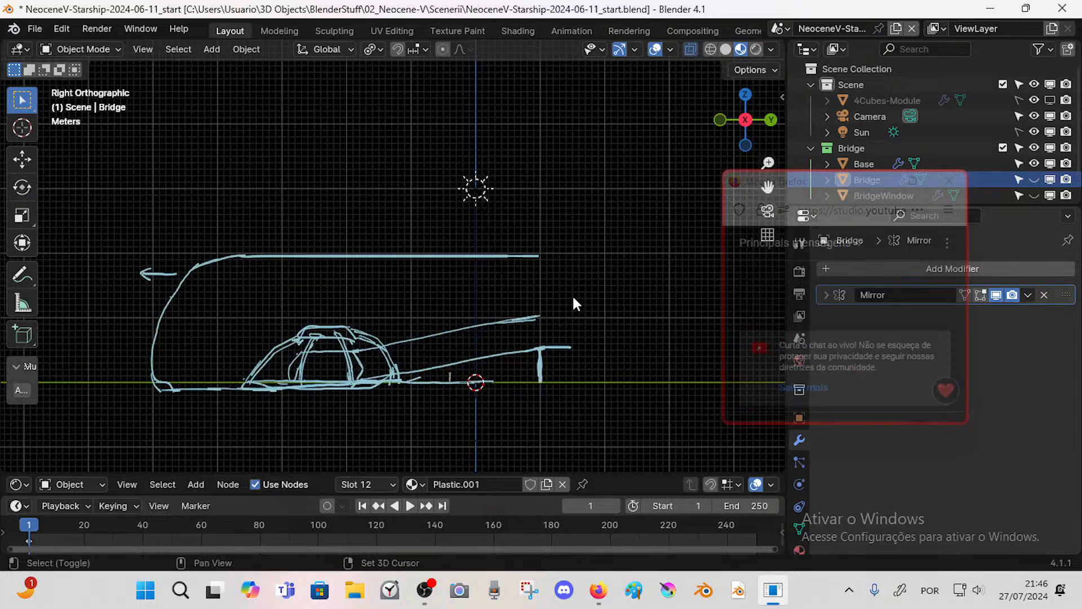
- Annotate a vertical line between the rear ends of the two ramp lines and a double-headed horizontal arrow at the base of the rear wall
middle_click_drag(573, 302, 526, 311, "shift")
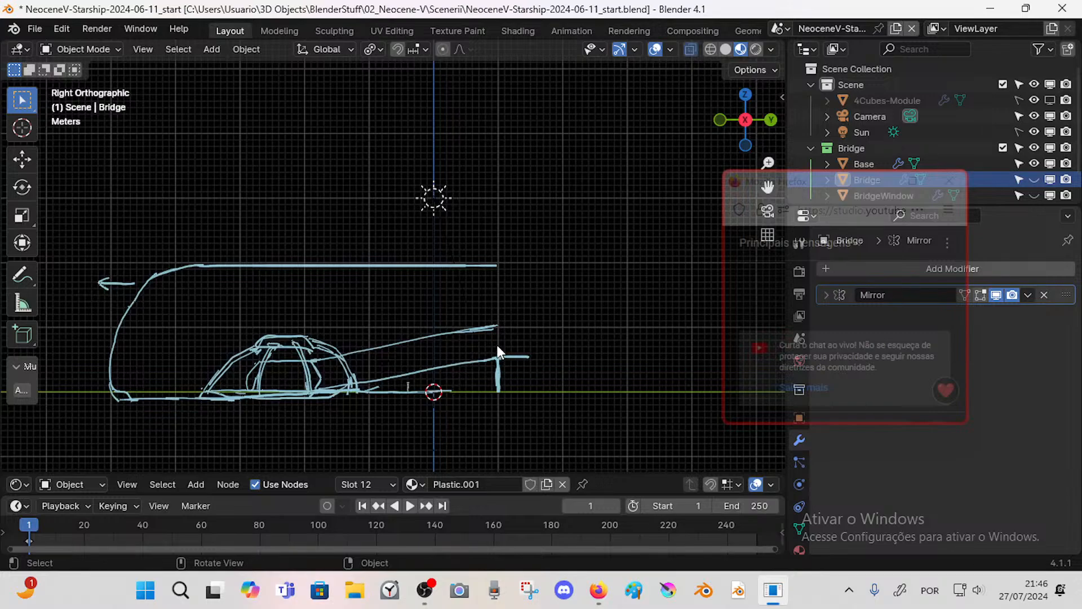
middle_click_drag(498, 345, 455, 339, "shift")
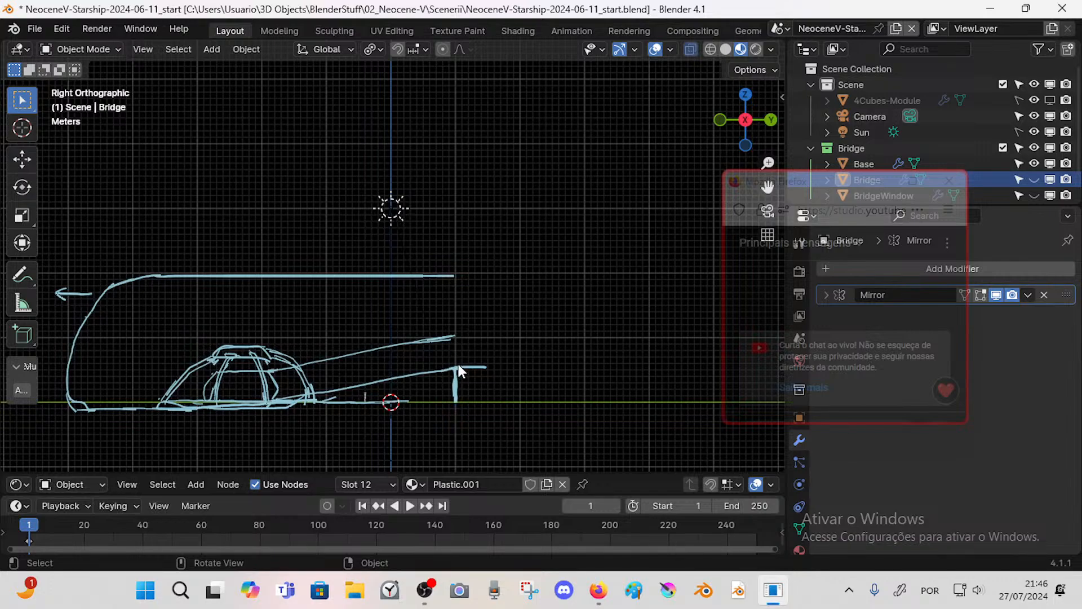
left_click_drag(457, 367, 458, 340)
left_click_drag(455, 398, 477, 397)
middle_click_drag(475, 391, 420, 361, "shift")
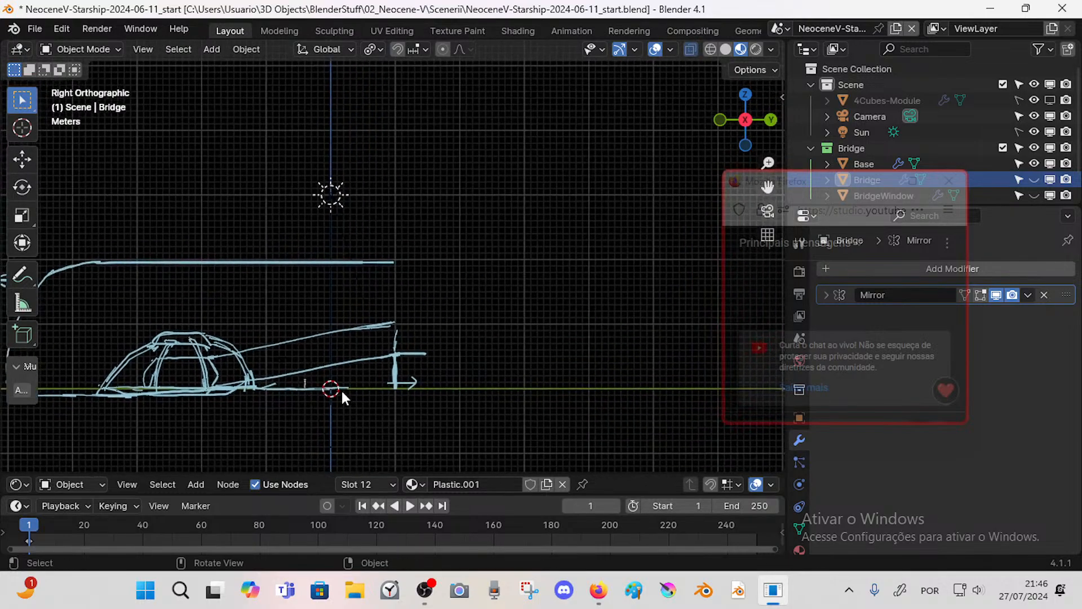
left_click_drag(356, 387, 569, 388)
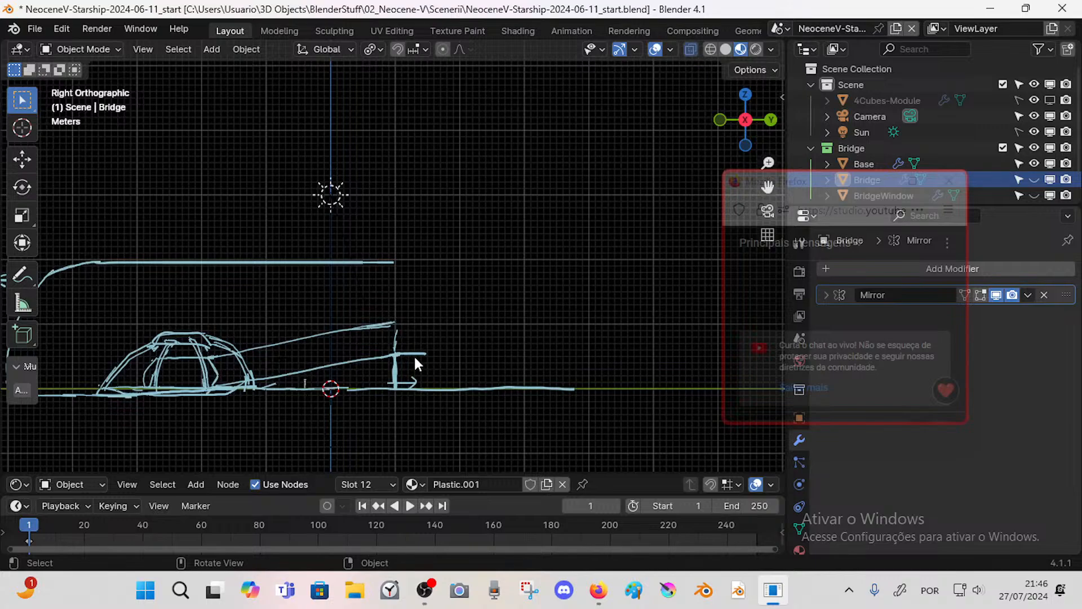
right_click_drag(426, 389, 573, 396)
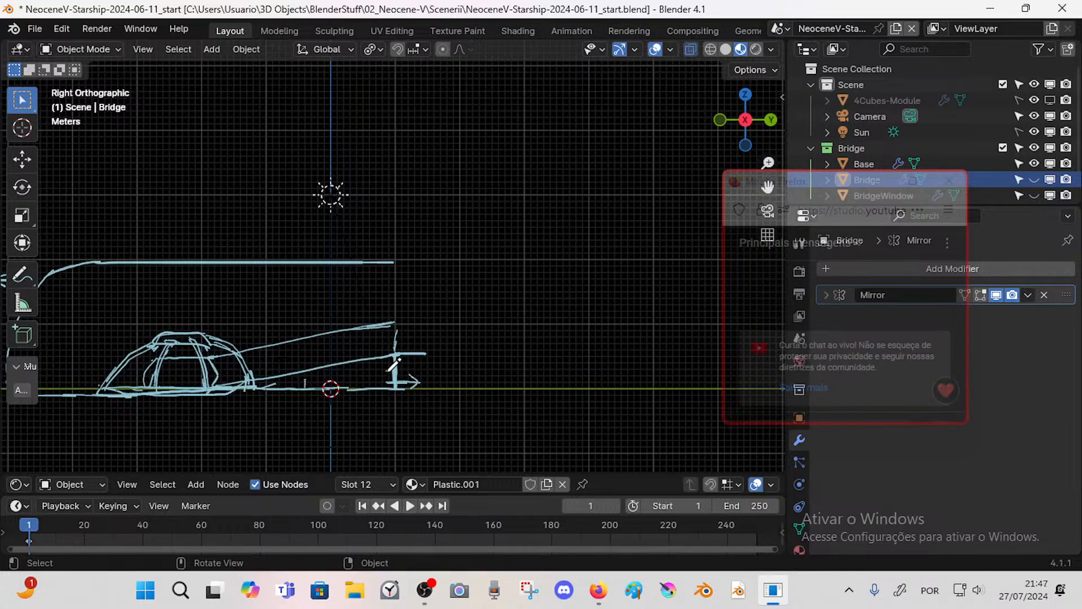
left_click_drag(388, 371, 387, 378)
- Delete the RulerData3D annotation layer and add a new, empty annotation layer in its place
key("n")
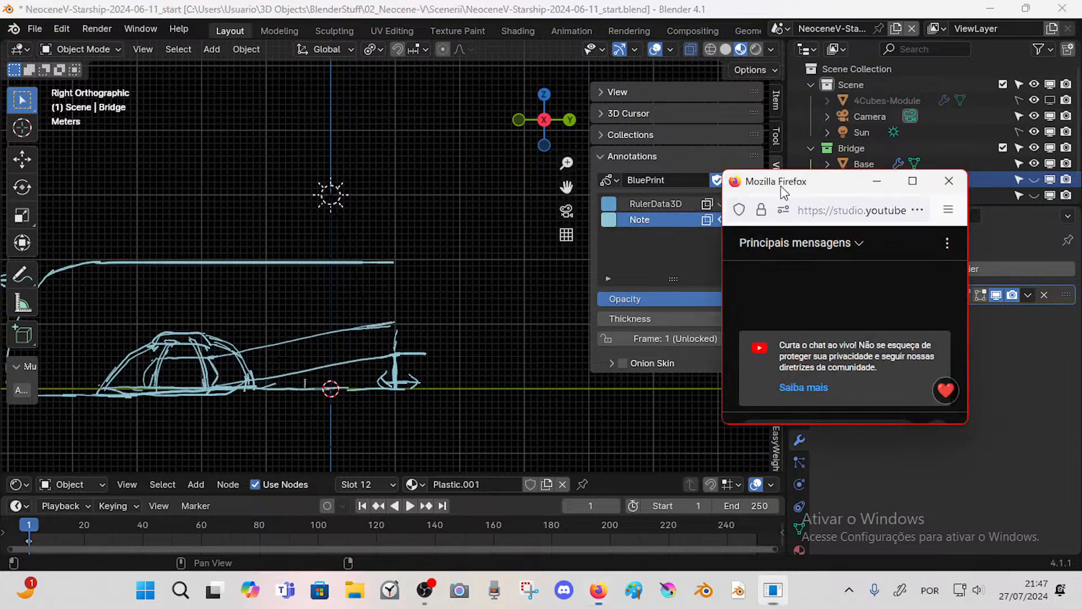
left_click(672, 203)
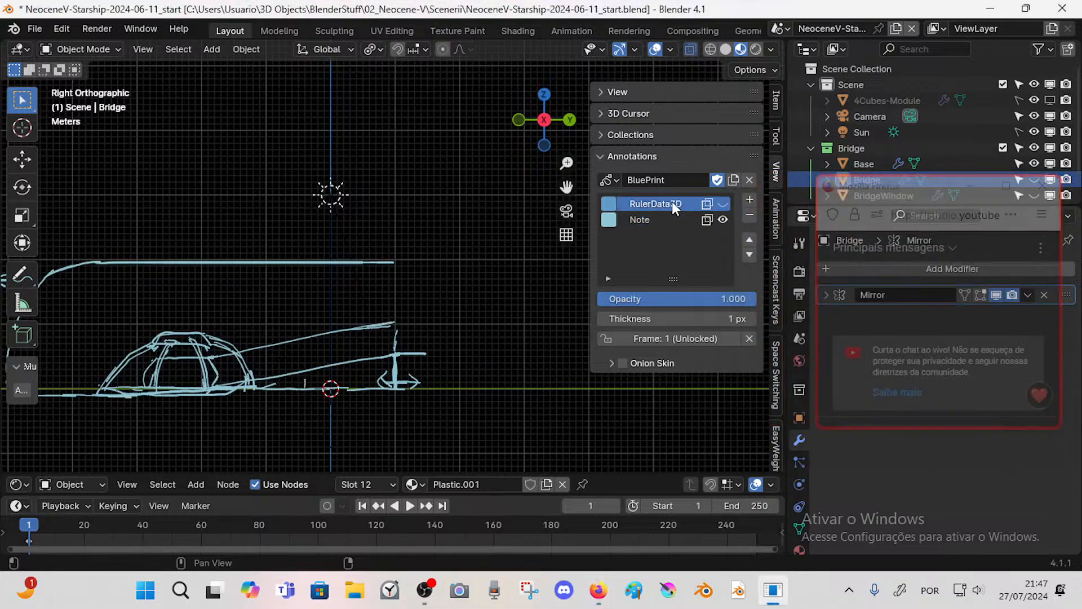
left_click(750, 215)
left_click(750, 200)
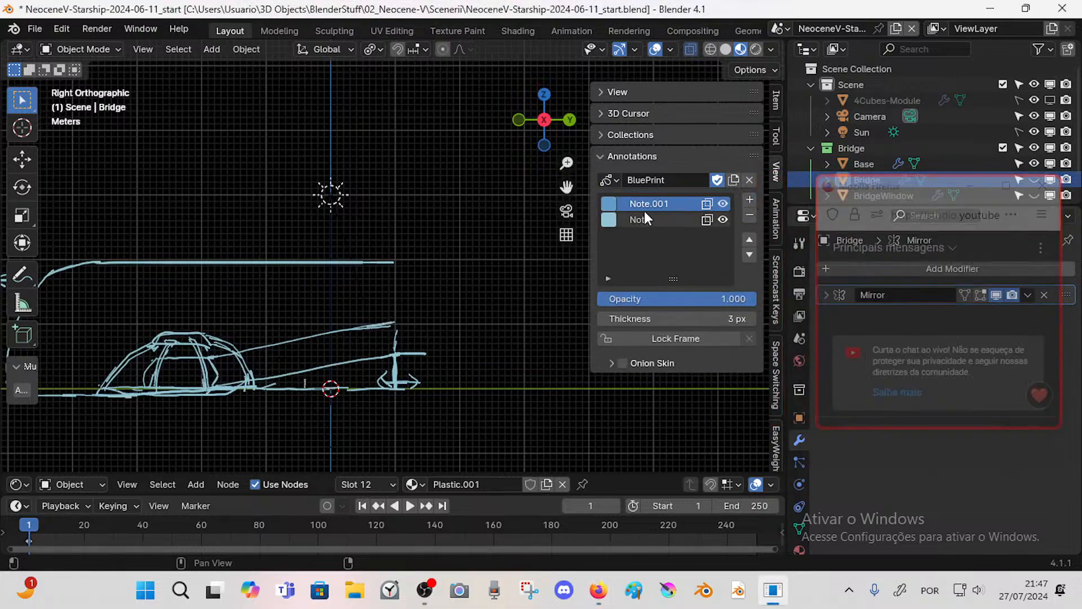
- Rename the existing sketch's annotation layer to Deck and the new empty layer to Hallway
double_click(672, 219)
type("Dec")
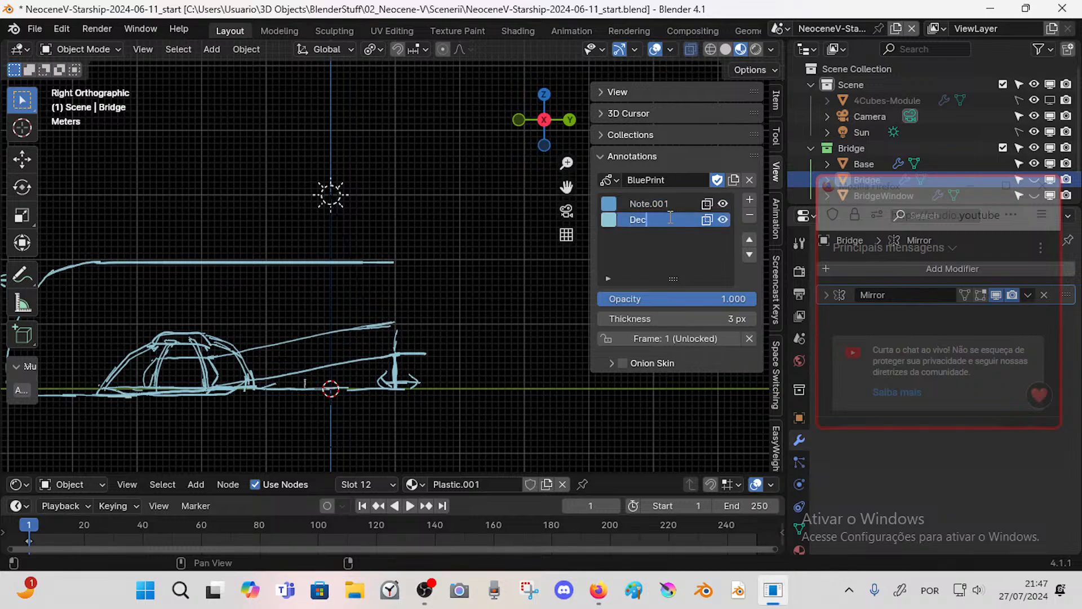
type("k")
double_click(649, 204)
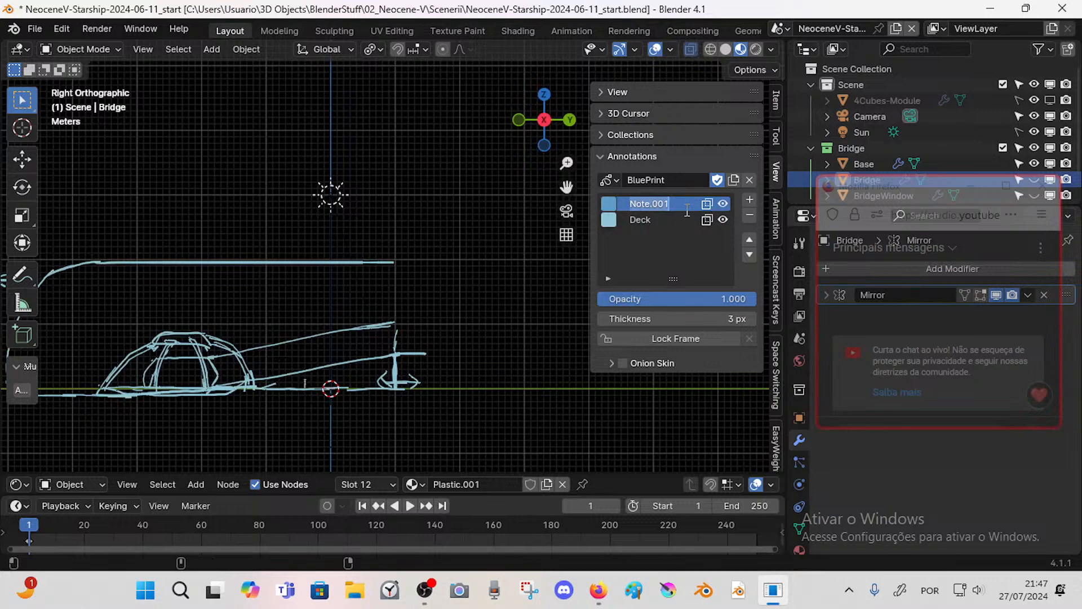
type("Hallway")
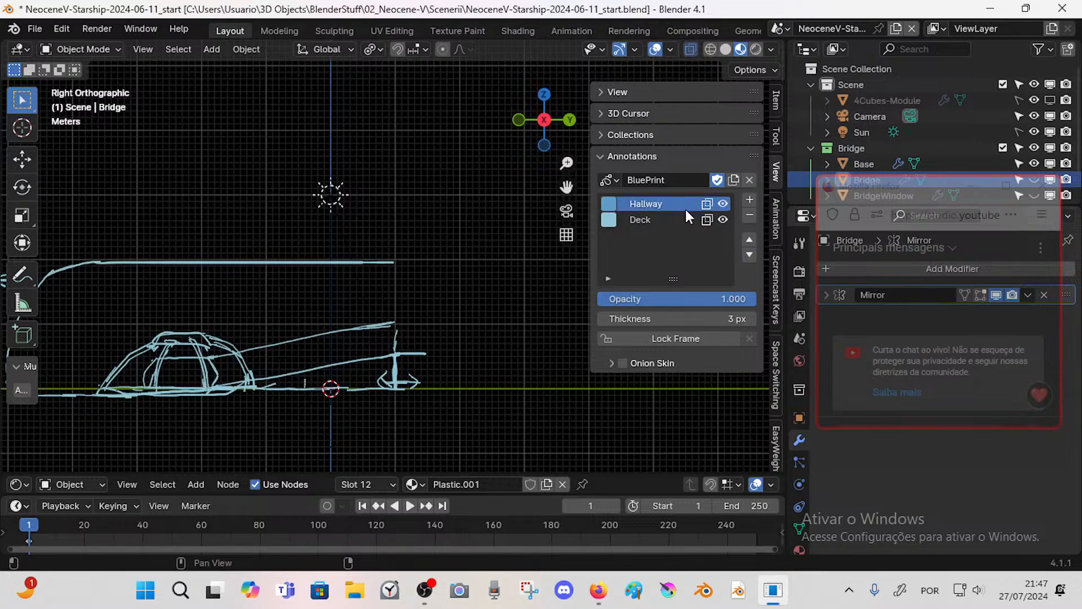
- Colour the Hallway annotation layer green and move it below the Deck layer
left_click(609, 203)
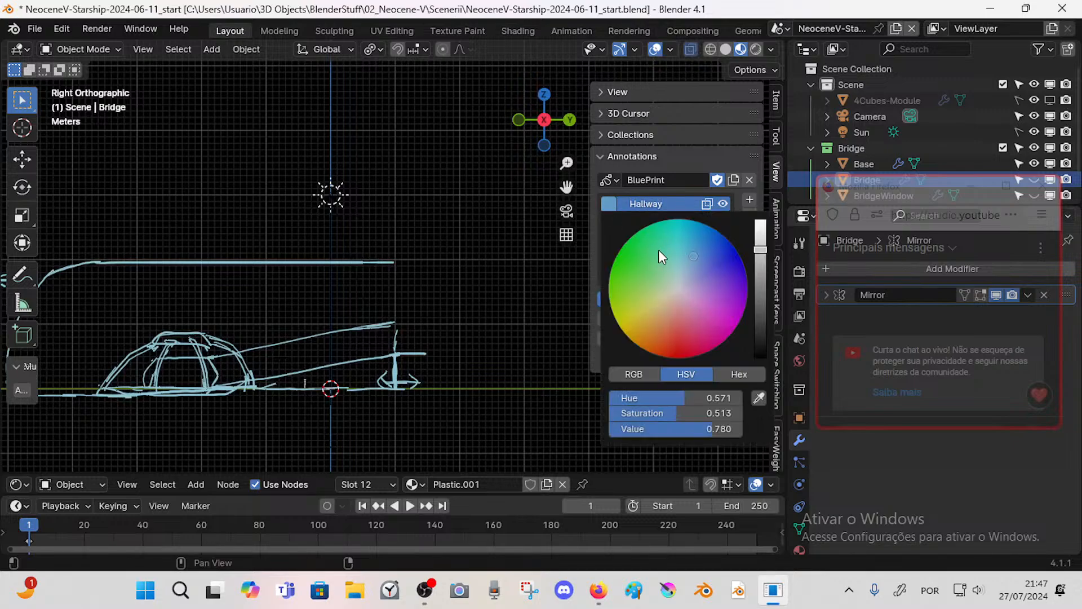
left_click(659, 251)
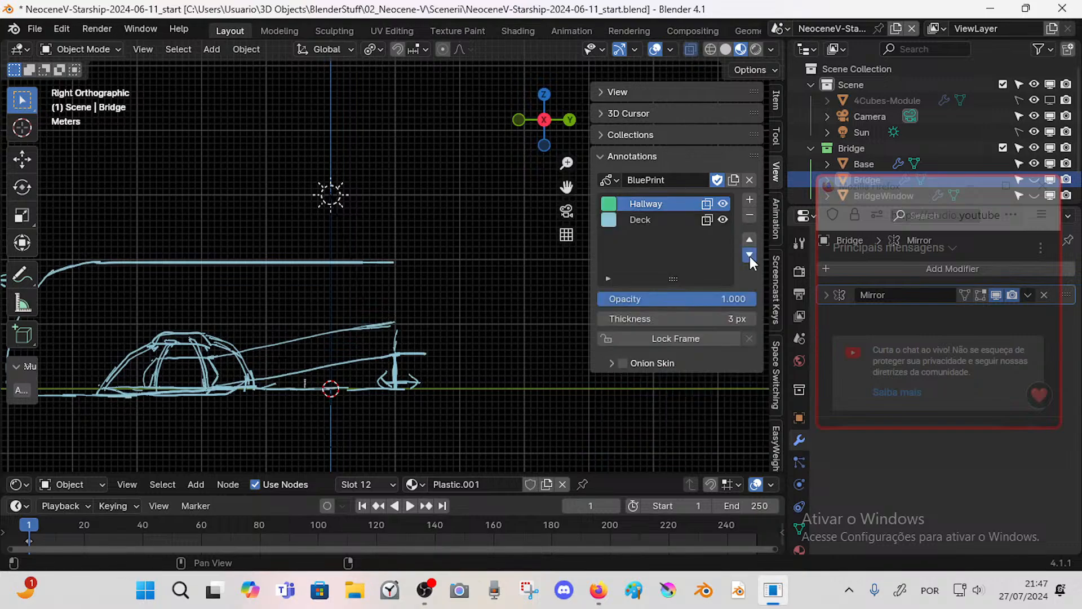
left_click(750, 255)
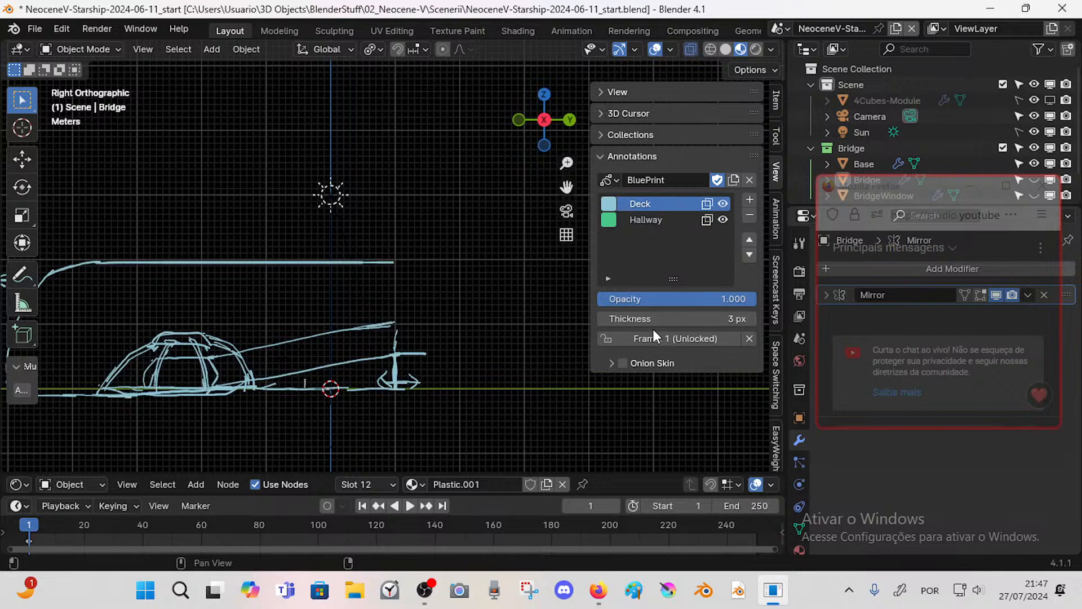
- Set the Deck and Hallway annotation layers to a thickness of 1 px and save the file
left_click(601, 315)
left_click(601, 315)
left_click(654, 220)
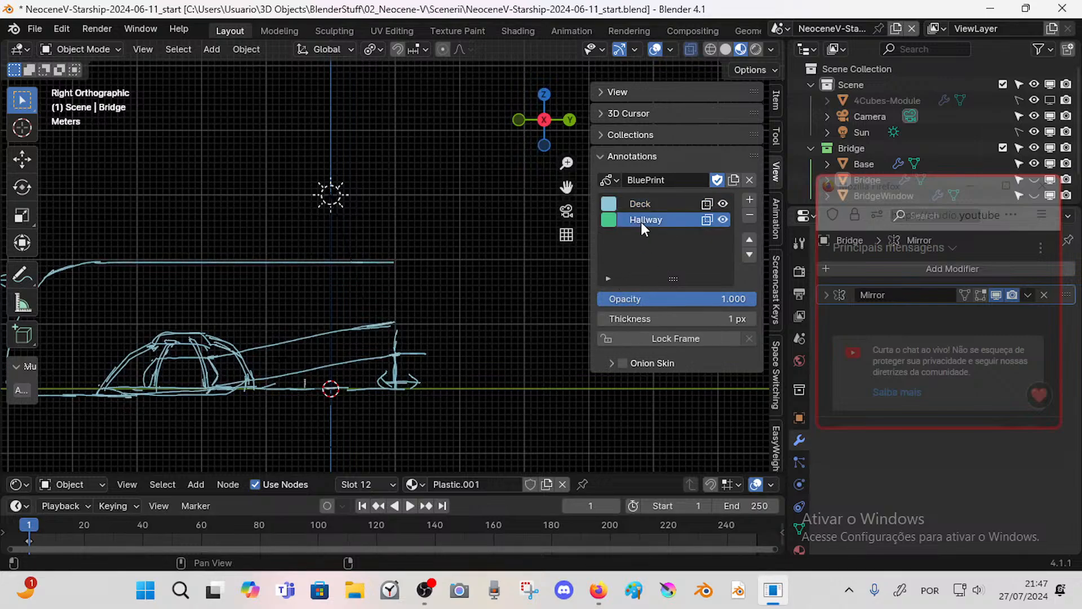
key("ctrl+s")
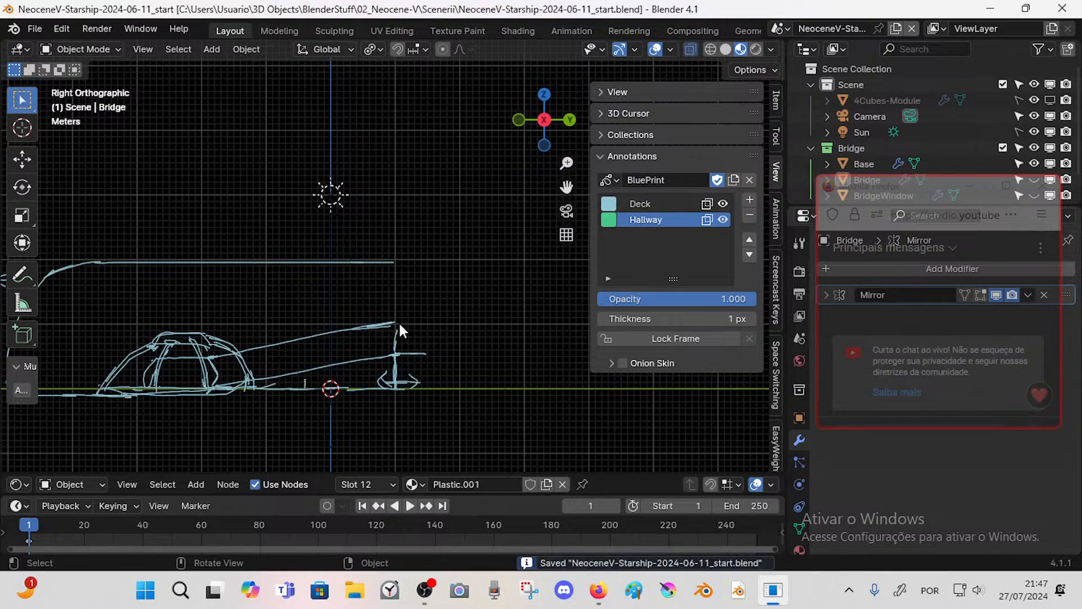
- Add a third annotation layer below Hallway, coloured muted red with a thickness of 1 px
left_click(749, 200)
left_click(749, 256)
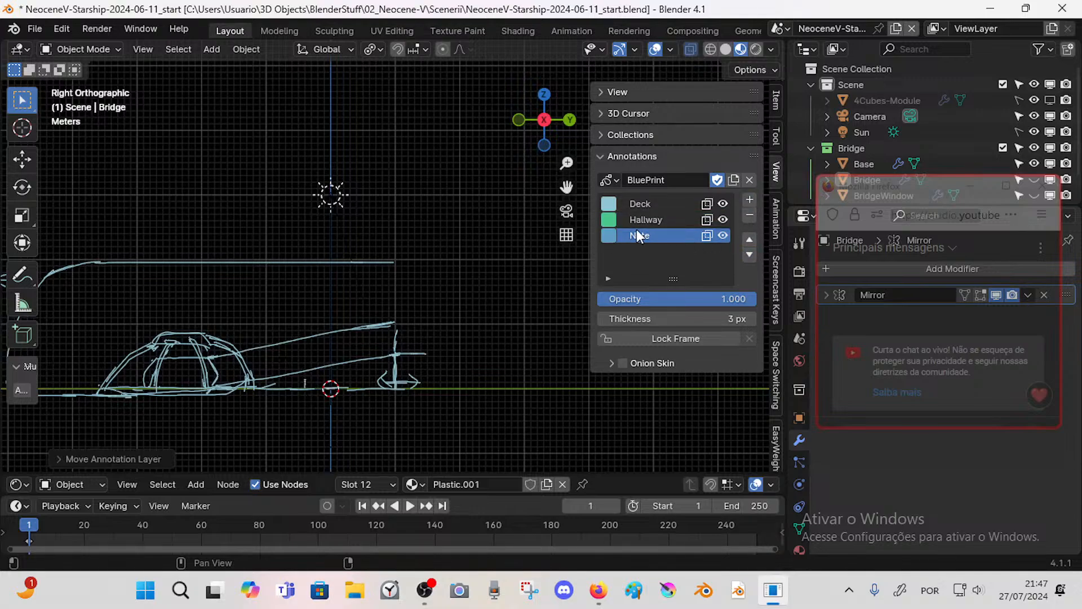
left_click(609, 236)
left_click_drag(667, 303, 664, 343)
left_click(606, 236)
left_click(760, 304)
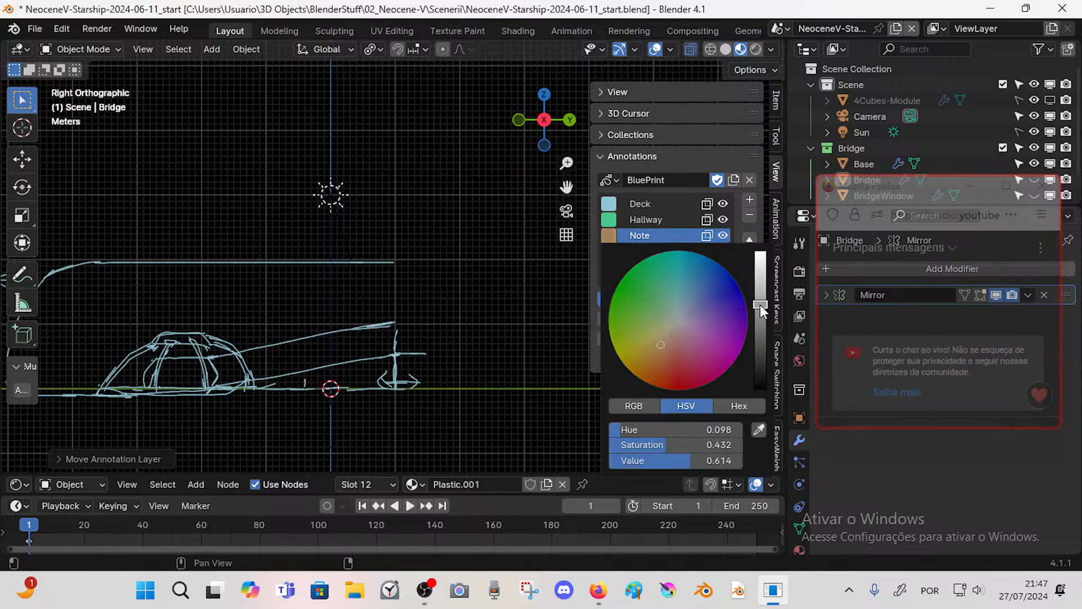
left_click(661, 326)
mouse_move(661, 322)
left_mouse_down()
mouse_move(679, 344)
mouse_move(691, 320)
mouse_move(682, 338)
left_mouse_up()
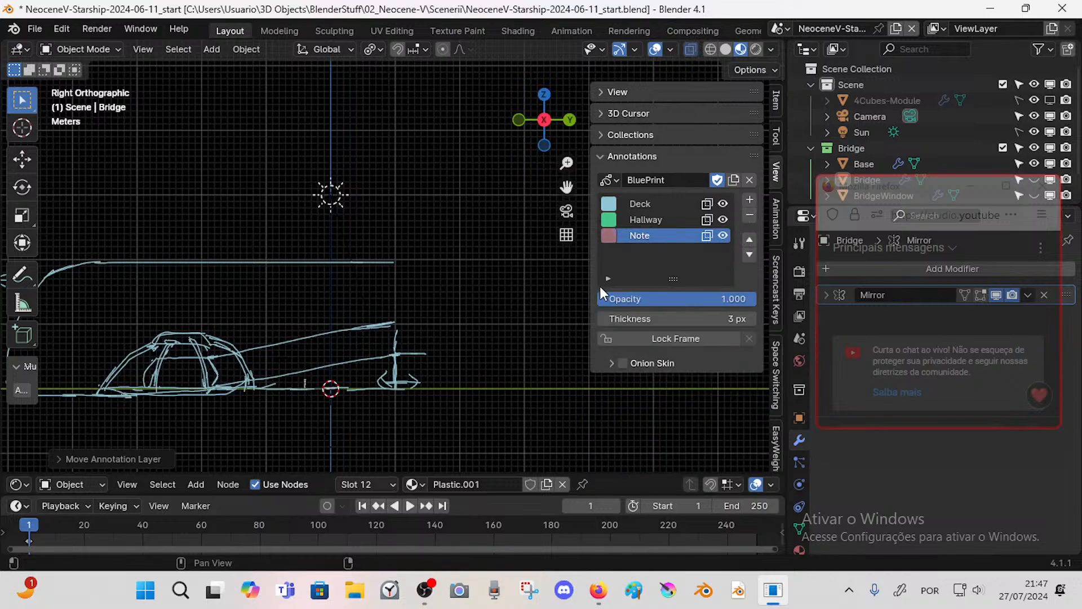
left_click(601, 320)
left_click(601, 321)
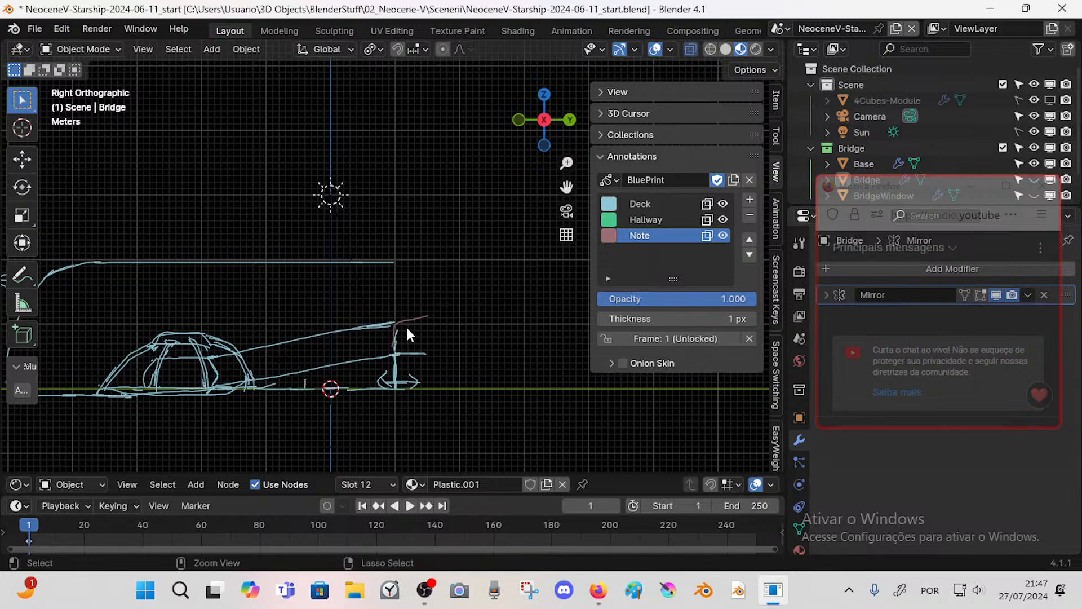
- Rename the red layer to Cafe, outline a long, low room on it behind the ramp's rear end, and save the file
left_click_drag(401, 327, 446, 318)
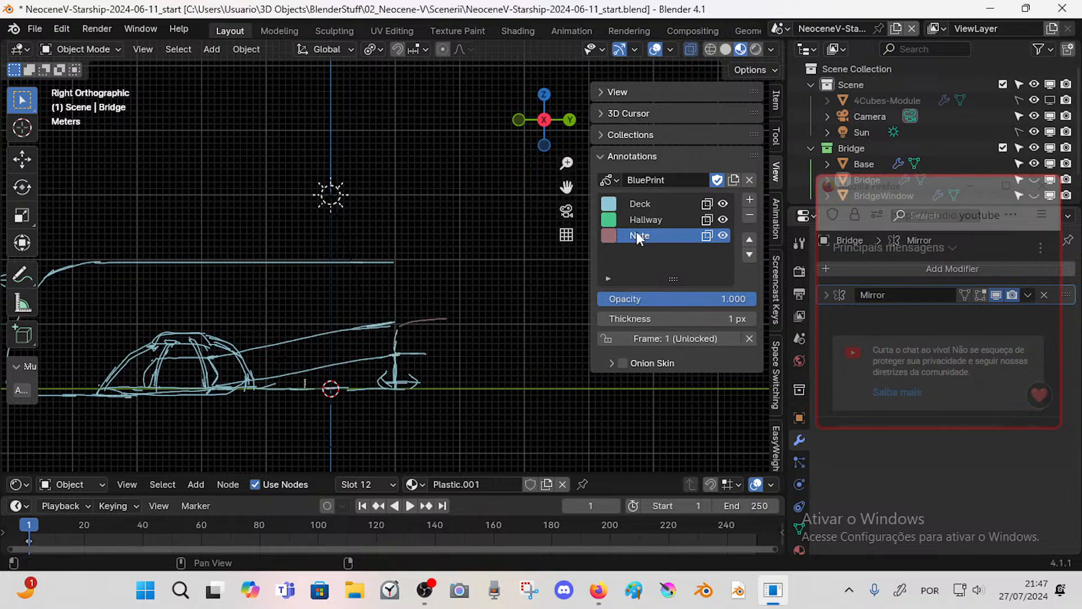
type("Cafe")
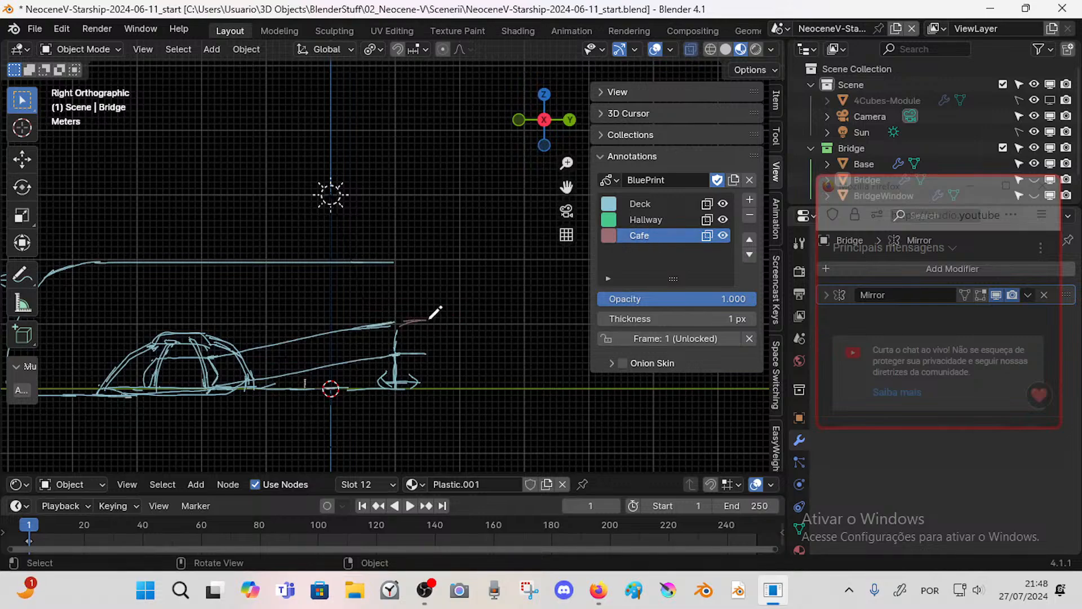
left_click_drag(413, 320, 522, 321)
mouse_move(398, 353)
left_mouse_down()
mouse_move(523, 354)
mouse_move(525, 323)
mouse_move(527, 342)
left_mouse_up()
key("ctrl+z")
key("ctrl+z")
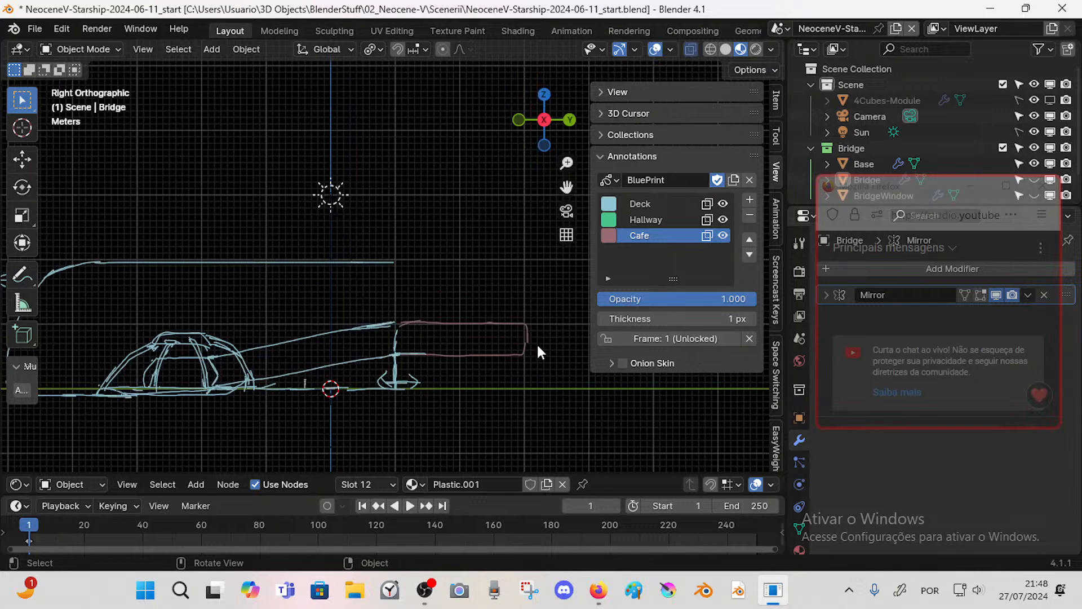
key("ctrl+s")
- Duplicate the Dummy-15m figure and raise the copy straight up to about the level of the cafe floor
key("Tab")
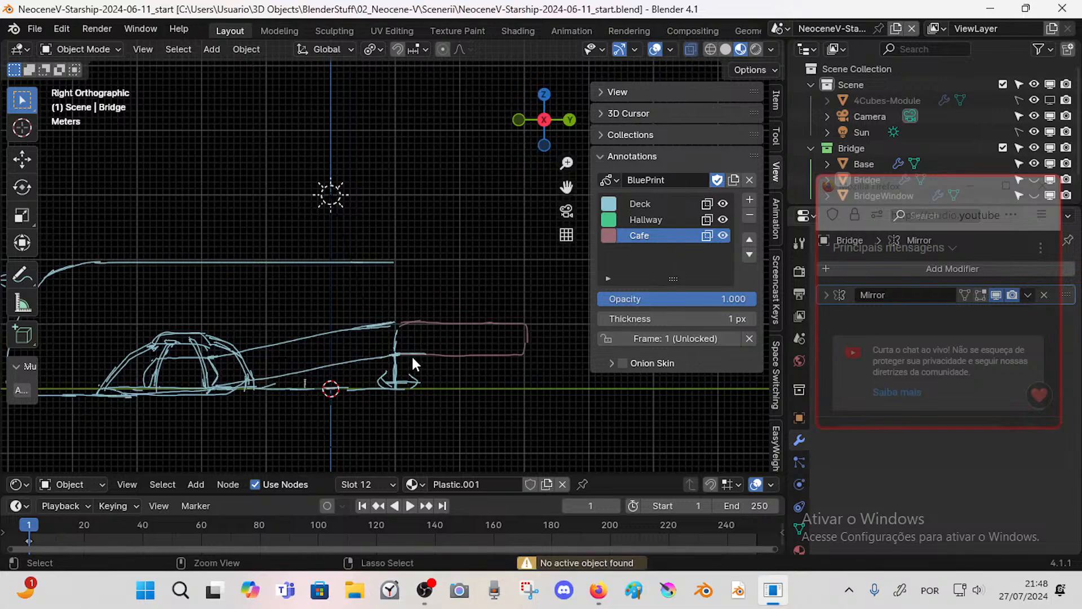
left_click(321, 393)
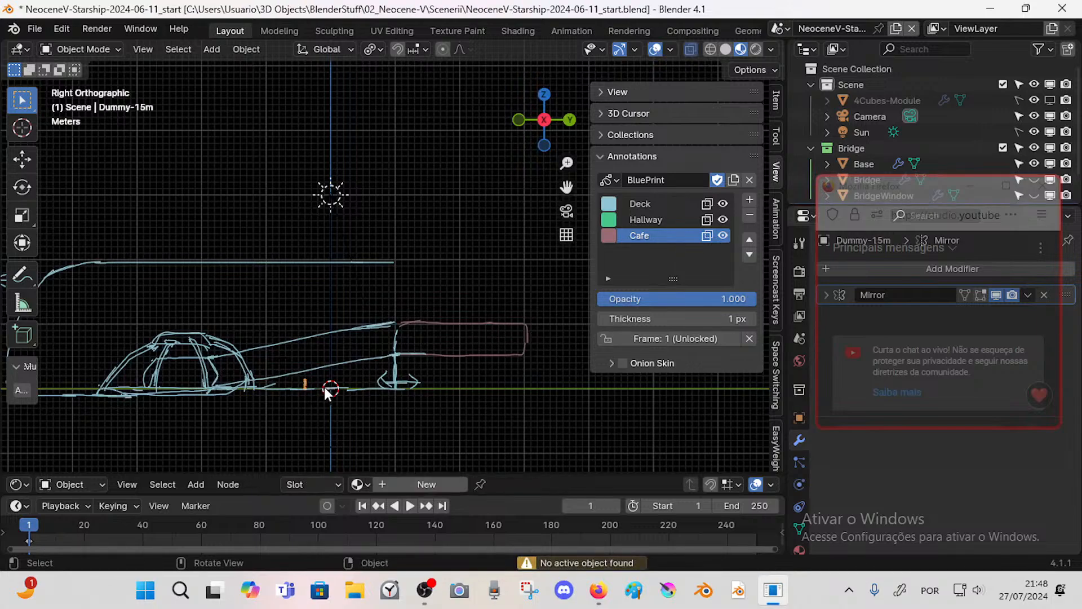
key("shift+d")
right_click(330, 387)
key("g")
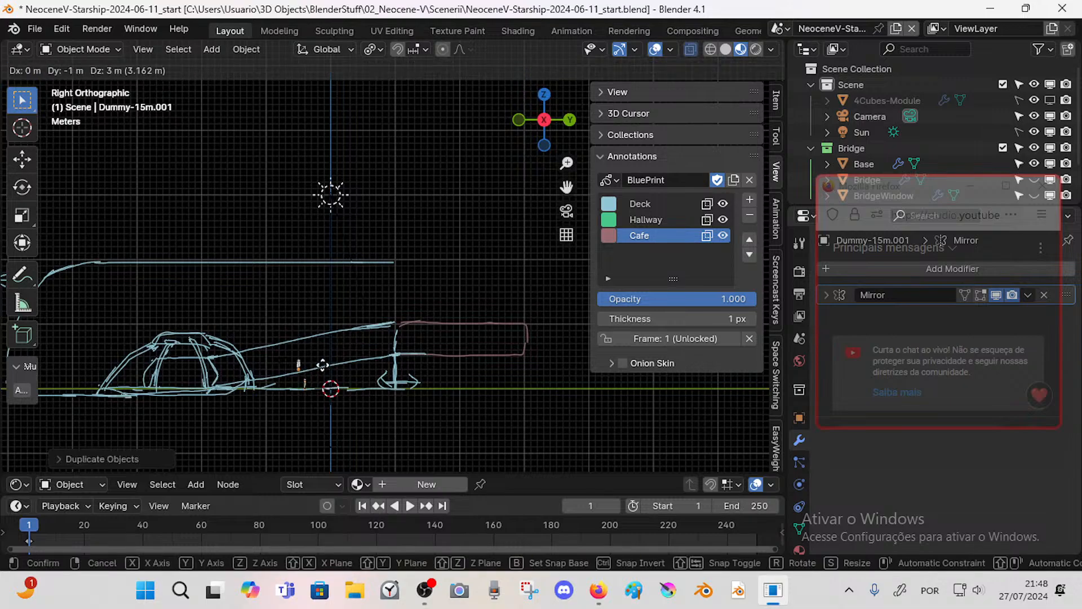
left_click(333, 355, "ctrl")
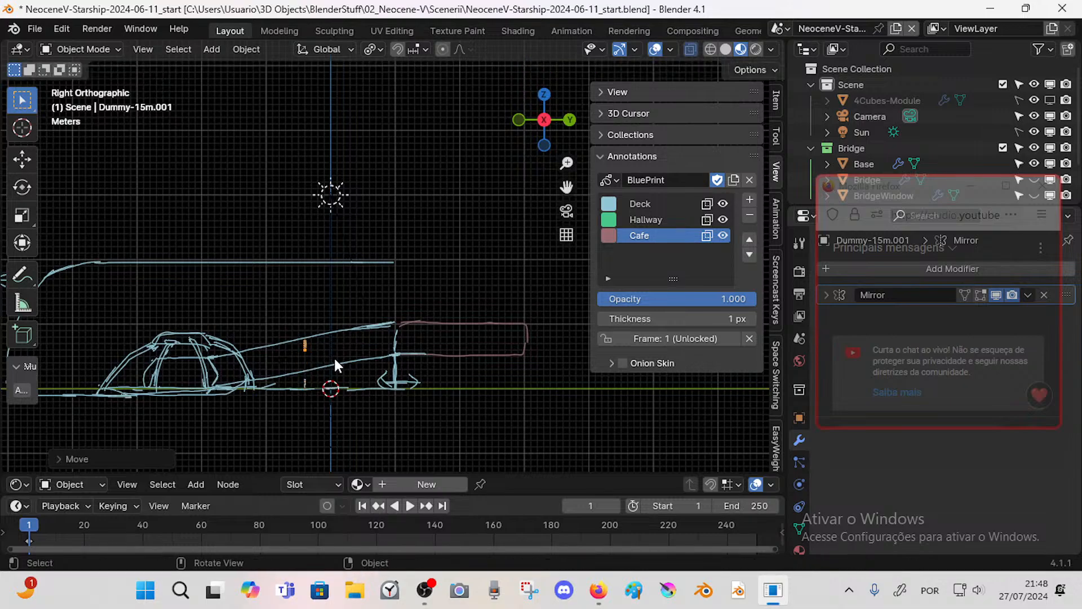
- Move the duplicated dummy along the Y axis onto the cafe floor, just behind the room's front end
key("g")
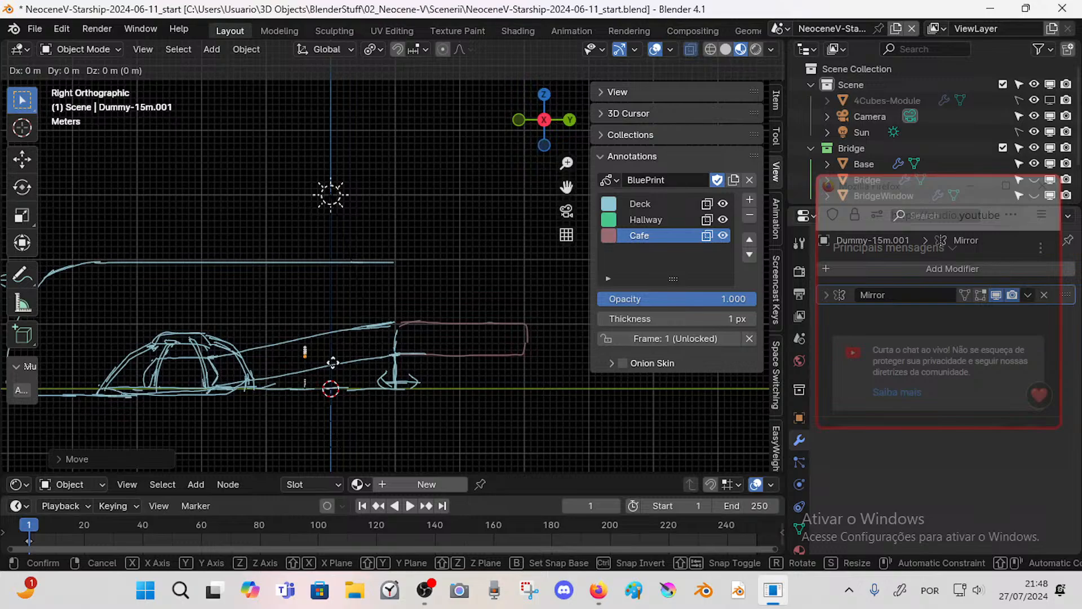
key("y")
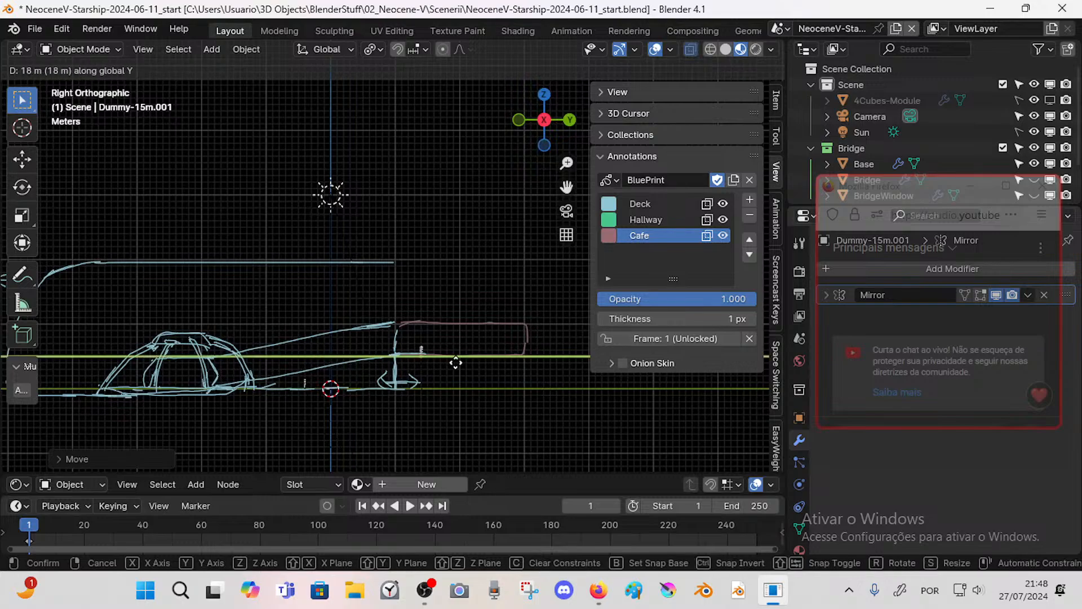
left_click(486, 358)
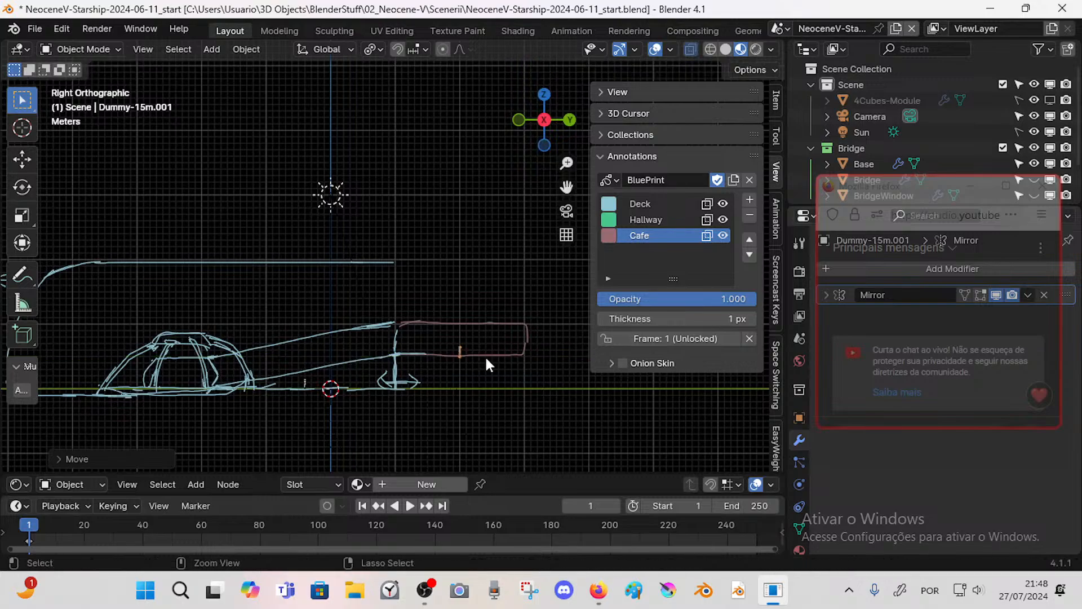
key("g")
key("y")
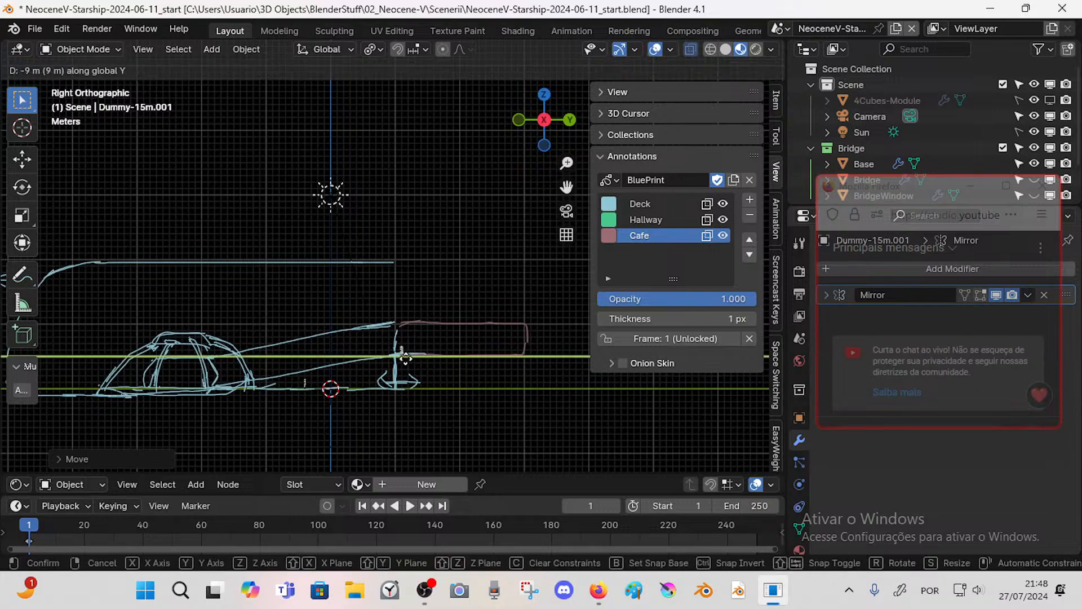
left_click(413, 367)
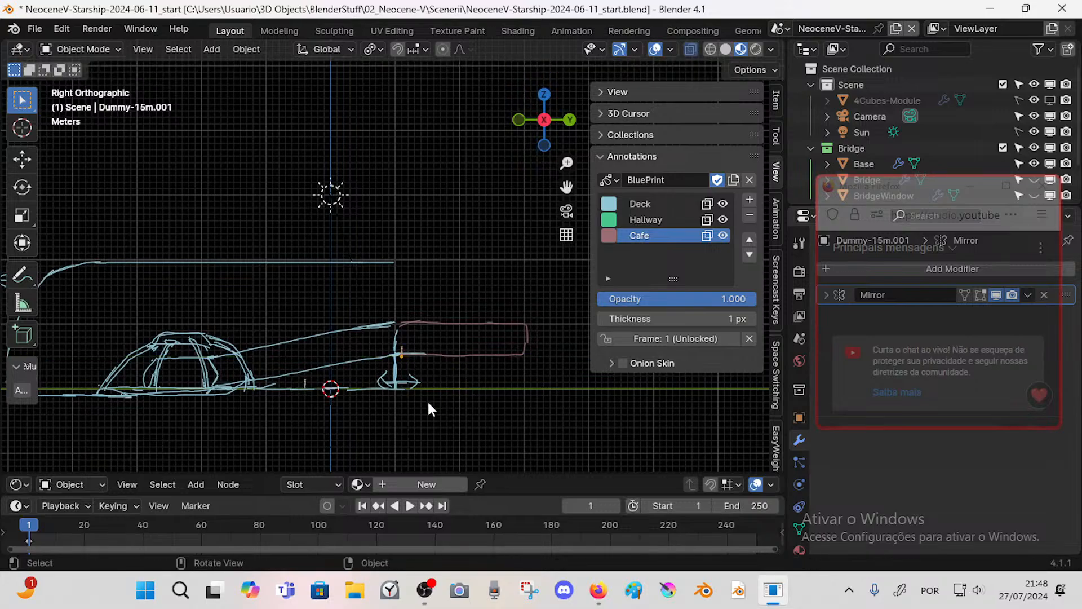
- Annotate a horizontal line inside the cafe outline, a little below its top edge and running nearly the room's full length
scroll(428, 386, "up", 3)
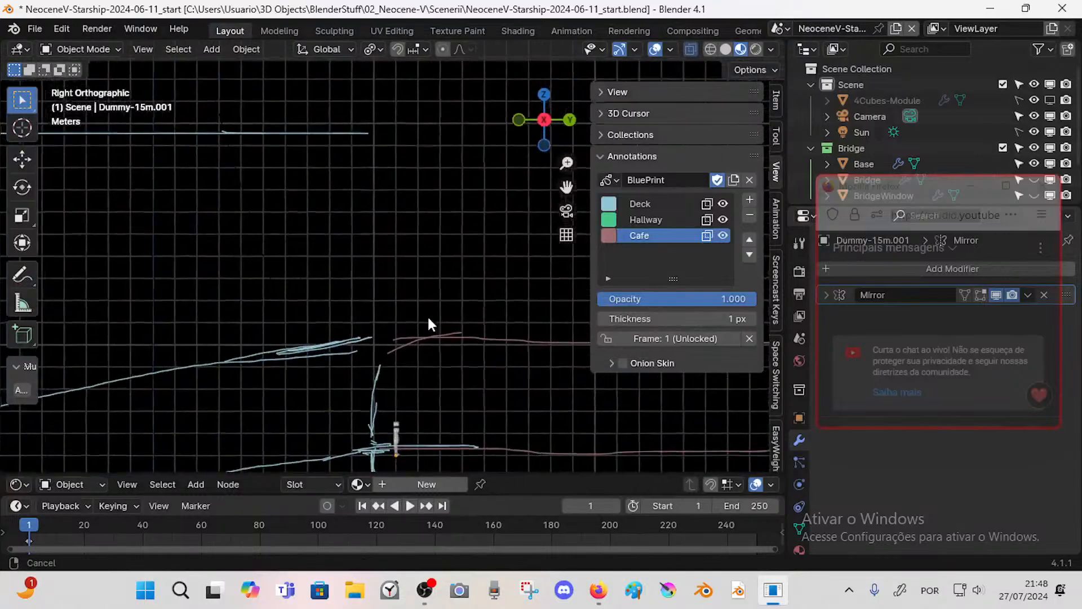
scroll(416, 387, "down", 2)
mouse_move(423, 385)
middle_mouse_down("ctrl")
mouse_move(425, 417)
mouse_move(438, 382)
middle_mouse_up("ctrl")
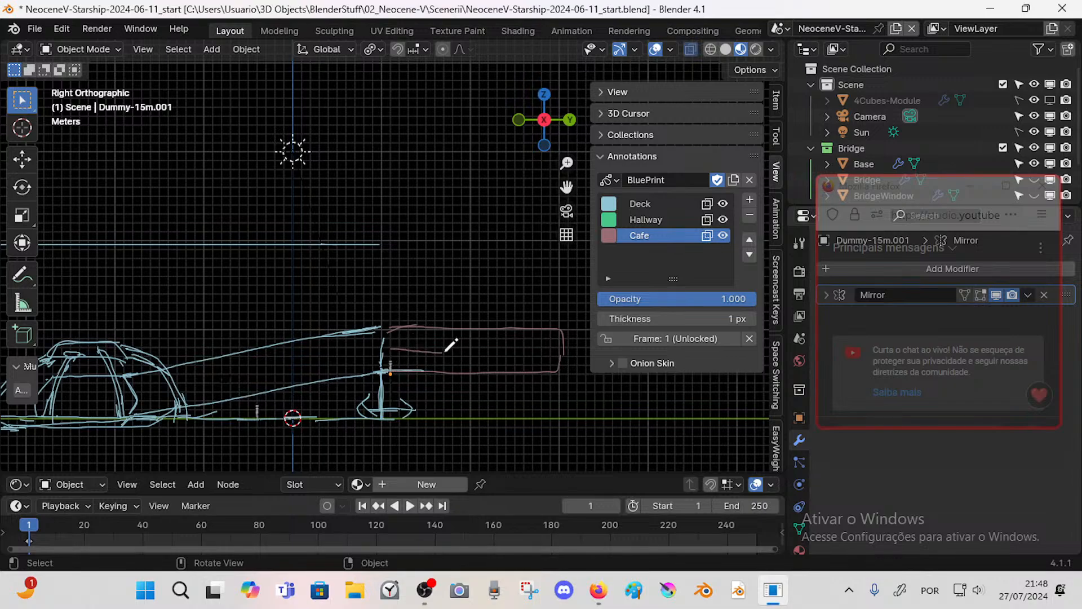
left_click_drag(384, 353, 472, 354)
key("ctrl+z")
left_click_drag(384, 350, 558, 350)
key("ctrl+z")
left_click_drag(384, 342, 551, 341)
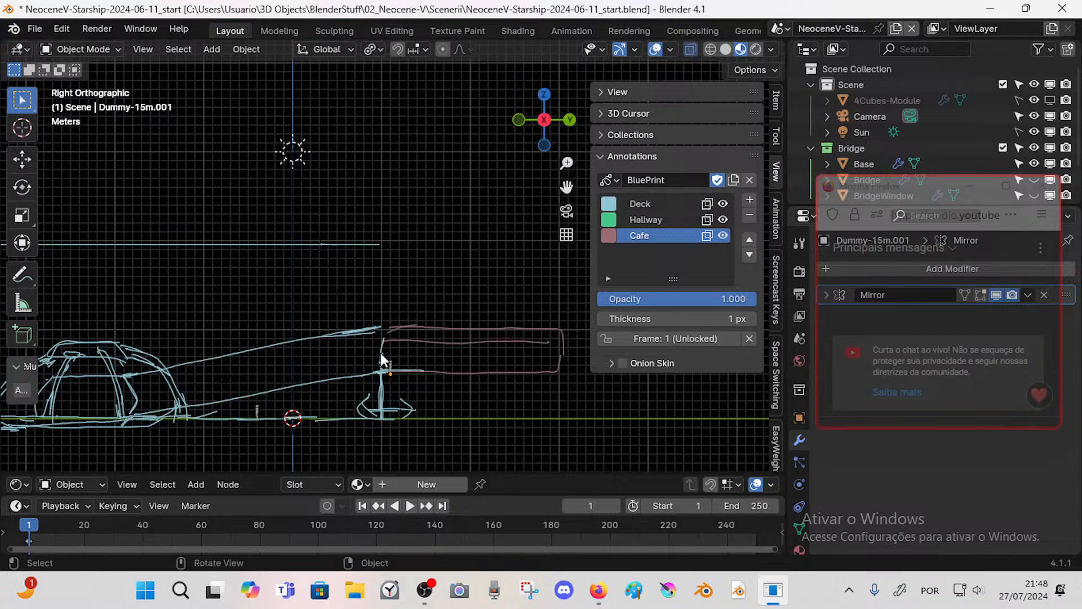
- Undo the cafe's solid horizontal lines, including the one a little below its top edge
left_click_drag(384, 350, 544, 350)
key("ctrl+z")
key("ctrl+z")
left_click_drag(384, 348, 476, 352)
key("ctrl+z")
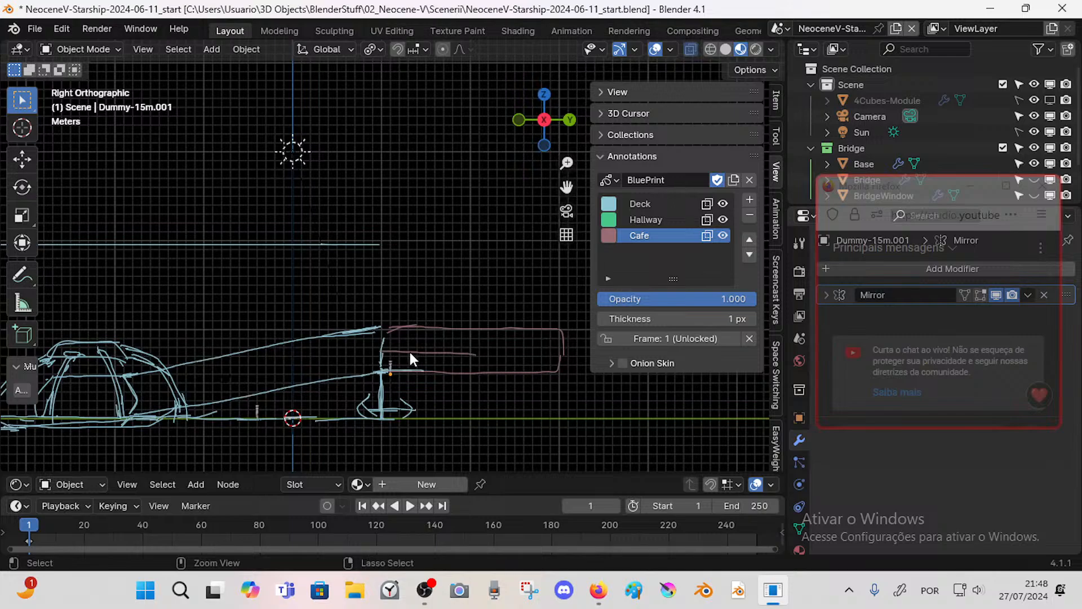
key("ctrl+z")
- Annotate a dashed horizontal line at mid-height through the cafe outline, nearly its full length, and save the file
scroll(408, 356, "down", 1)
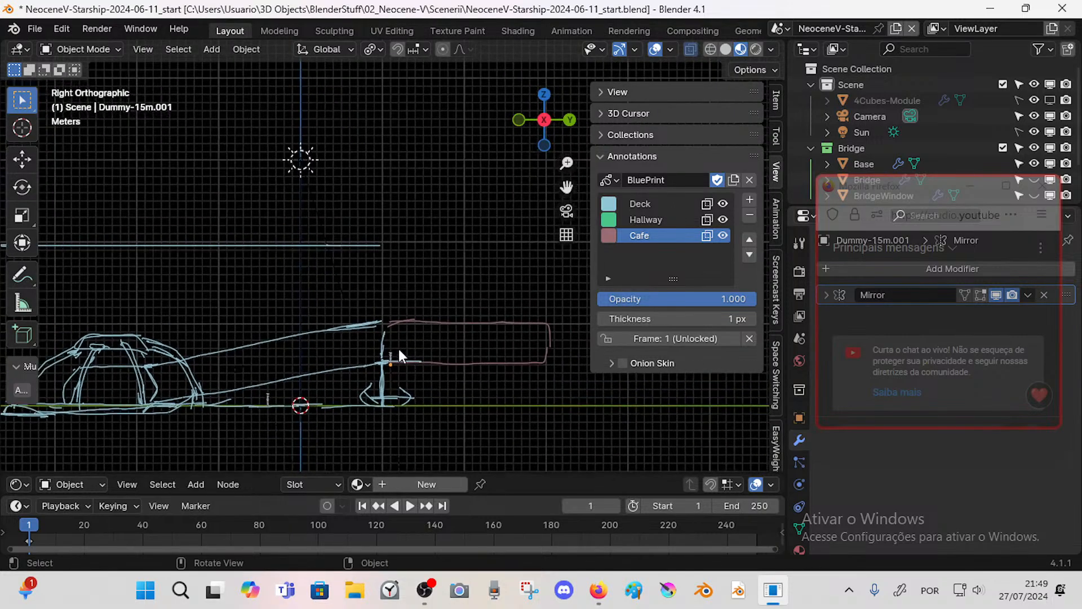
mouse_move(403, 345)
left_mouse_down()
mouse_move(518, 345)
mouse_move(397, 343)
left_mouse_up()
key("ctrl+z")
key("ctrl+s")
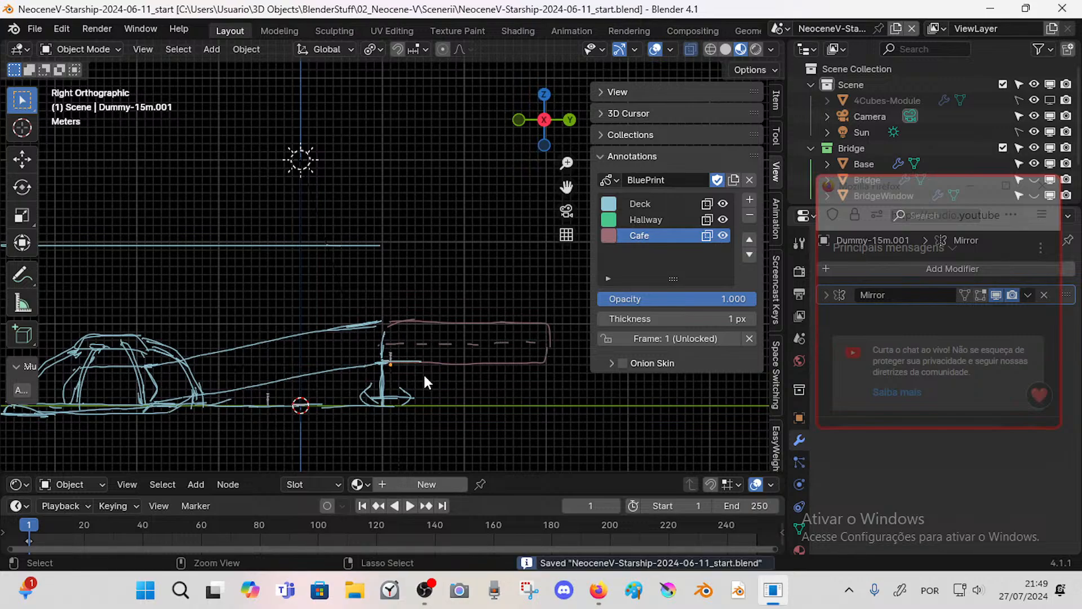
scroll(425, 373, "up", 1)
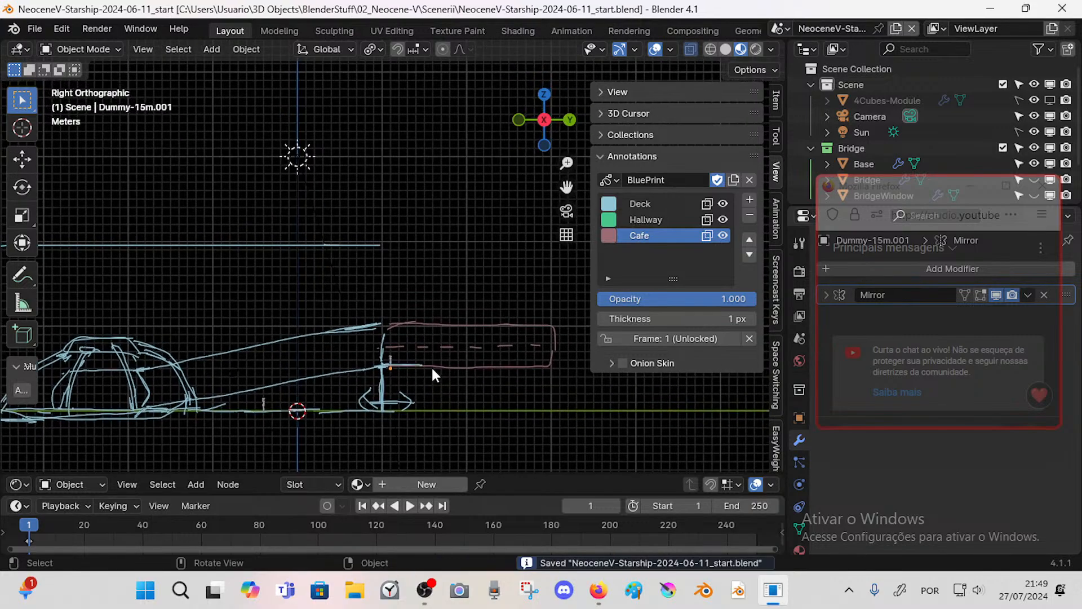
- On the Hallway layer, annotate a vertical front edge below the cafe and a line along the underside of the cafe floor
left_click(648, 221)
scroll(442, 365, "down", 2, "shift")
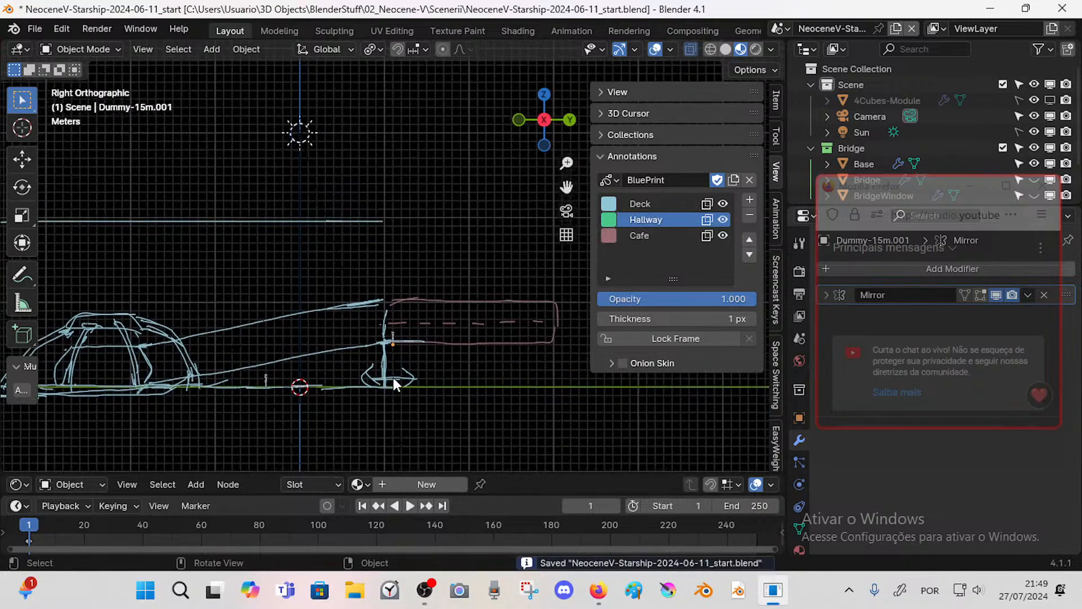
key("d")
mouse_move(389, 382)
left_mouse_down()
mouse_move(388, 349)
mouse_move(389, 383)
left_mouse_up()
key("ctrl+z")
key("d")
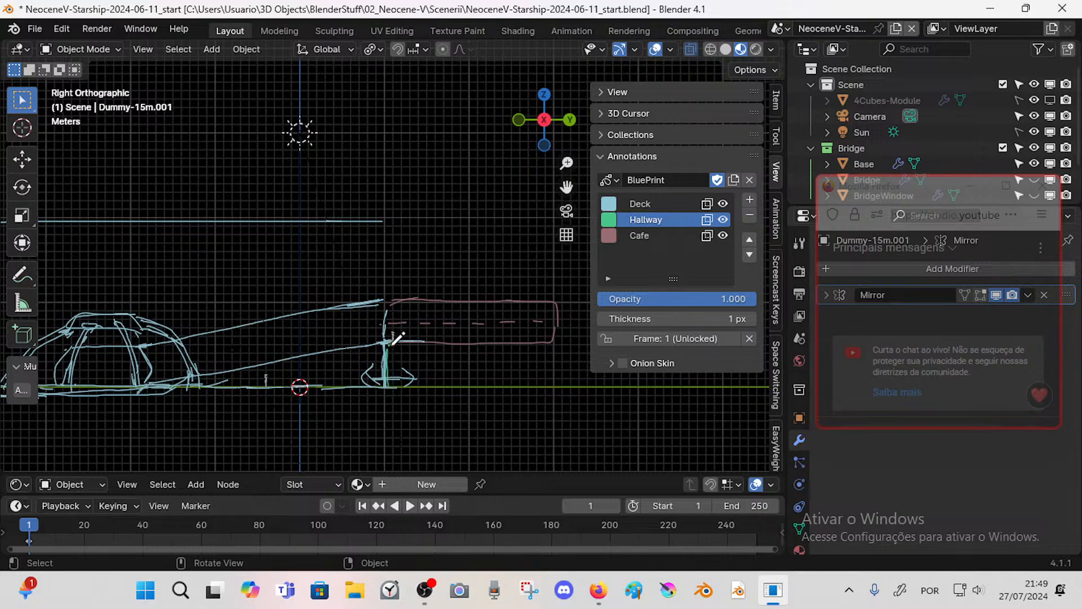
left_click_drag(393, 342, 551, 345)
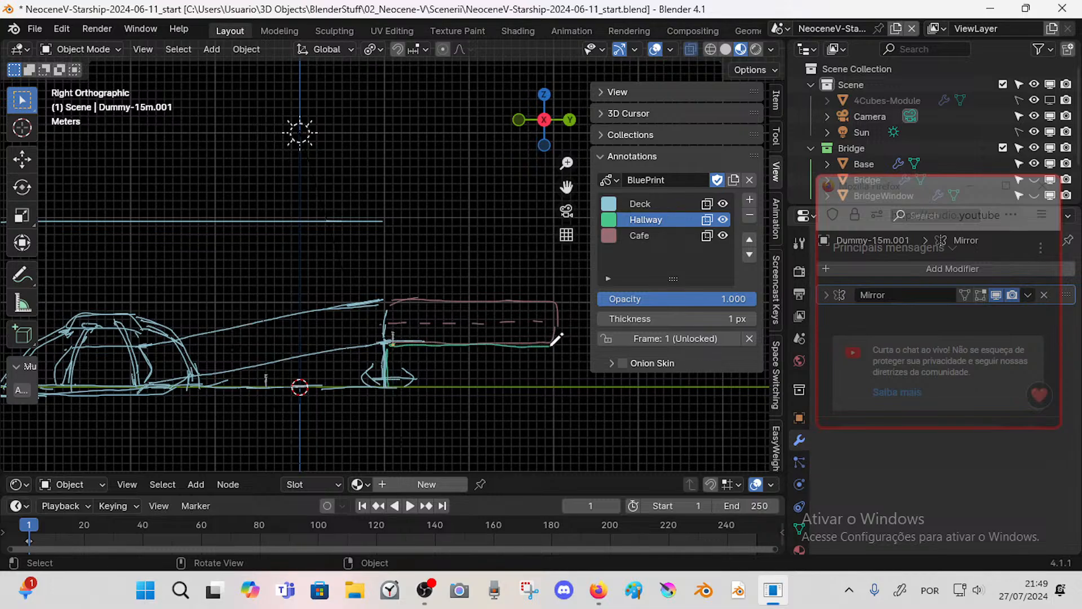
- Close the hallway outline with a vertical rear edge below the cafe's rear end and a base line on the ground
mouse_move(557, 339)
middle_mouse_down()
mouse_move(381, 357)
mouse_move(426, 362)
mouse_move(410, 349)
middle_mouse_up()
key("KP_3")
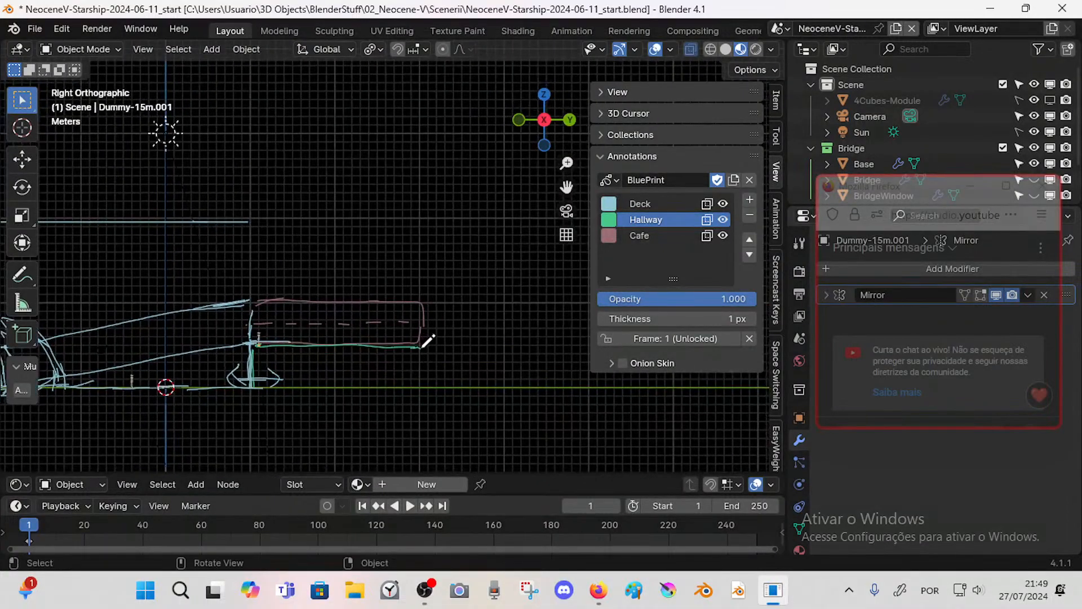
mouse_move(421, 345)
left_mouse_down()
mouse_move(426, 378)
mouse_move(440, 372)
mouse_move(422, 364)
mouse_move(422, 385)
left_mouse_up()
scroll(432, 371, "down", 2)
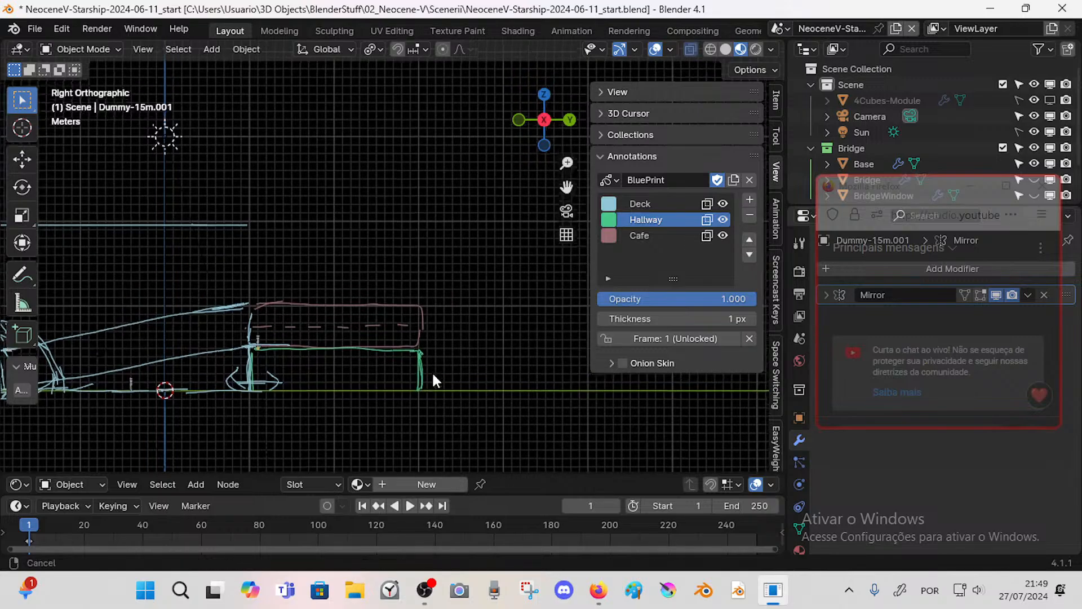
scroll(426, 406, "up", 2)
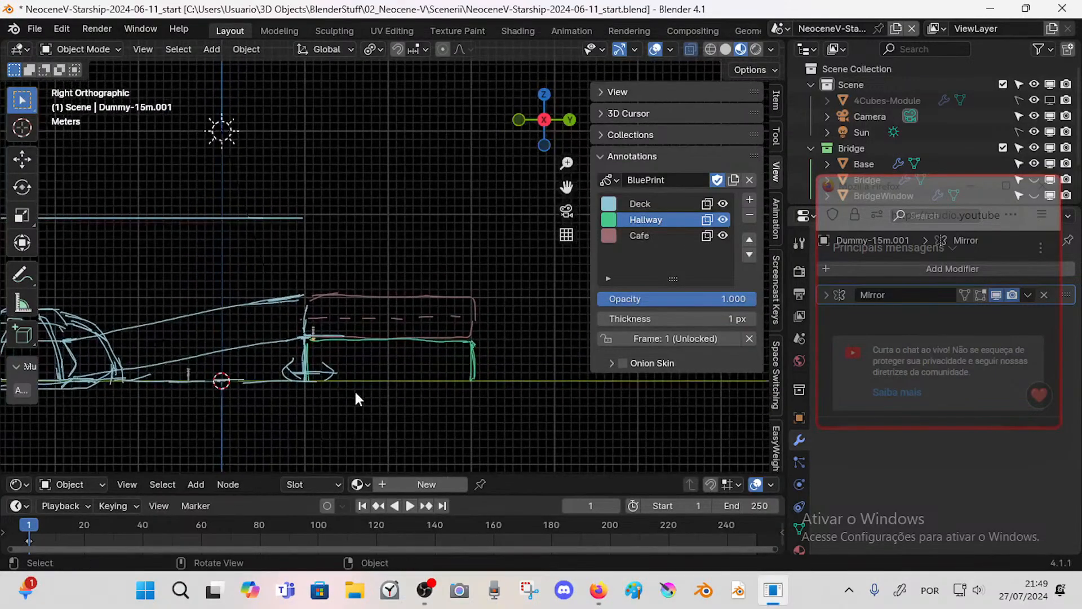
left_click_drag(308, 376, 473, 381)
- Add a new annotation layer and set its colour to yellow-green
middle_click_drag(458, 372, 343, 409, "shift")
left_click(750, 201)
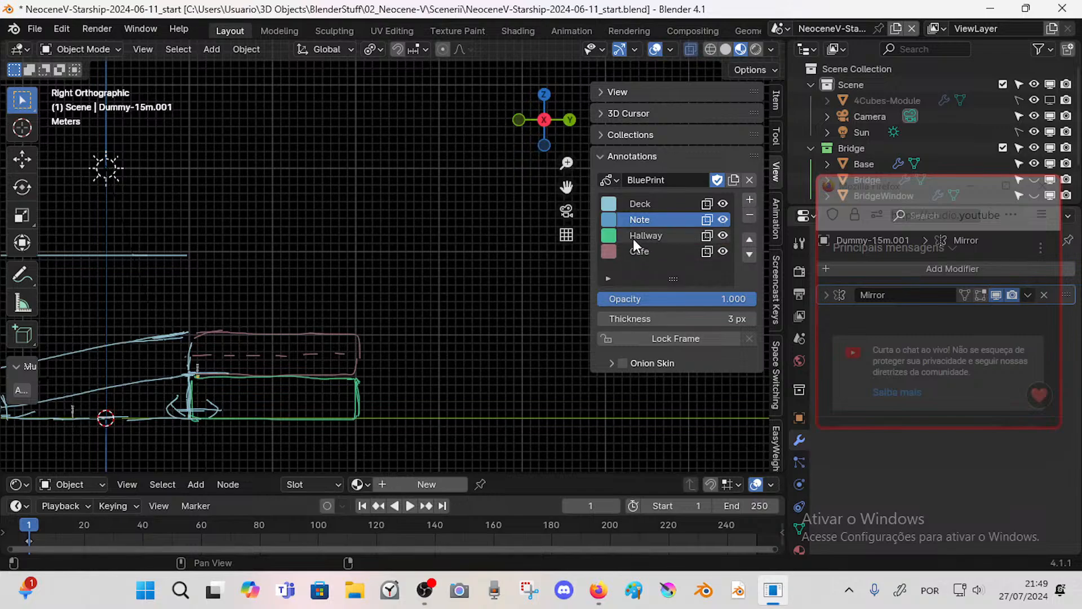
left_click(609, 220)
mouse_move(651, 241)
left_mouse_down()
mouse_move(730, 282)
mouse_move(725, 269)
mouse_move(762, 247)
left_mouse_up()
mouse_move(691, 256)
left_mouse_down()
mouse_move(720, 264)
mouse_move(615, 300)
mouse_move(635, 299)
mouse_move(640, 322)
mouse_move(623, 316)
mouse_move(642, 312)
mouse_move(625, 313)
left_mouse_up()
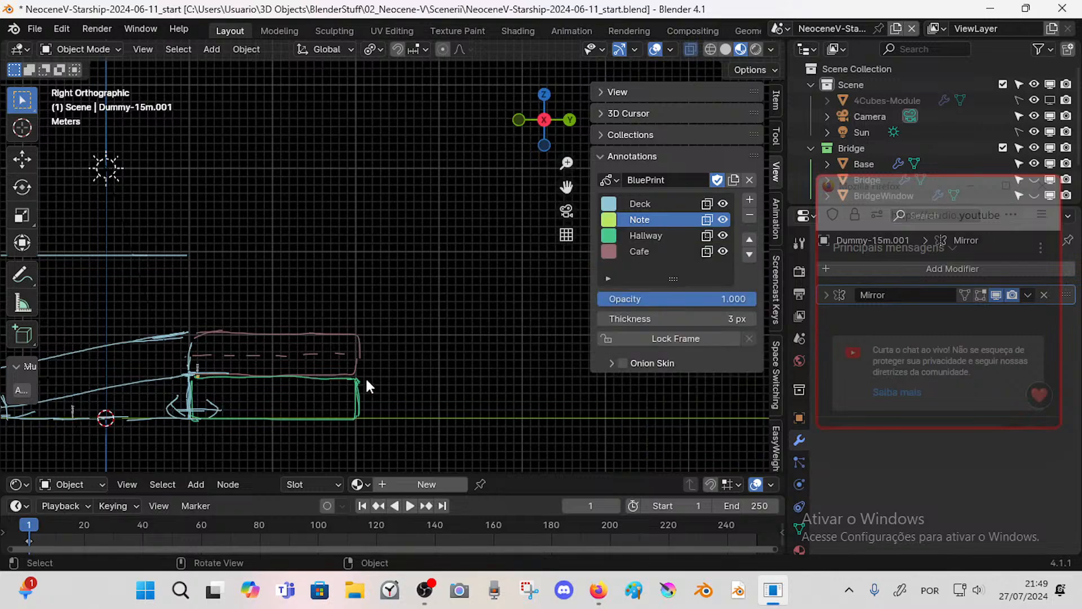
- Annotate a ground-level line running rearward from the hallway on the new layer, and set the layer's thickness to 1 px
middle_click_drag(367, 380, 366, 438, "ctrl")
middle_click_drag(403, 372, 357, 406, "shift")
key("d")
left_click_drag(331, 395, 504, 397)
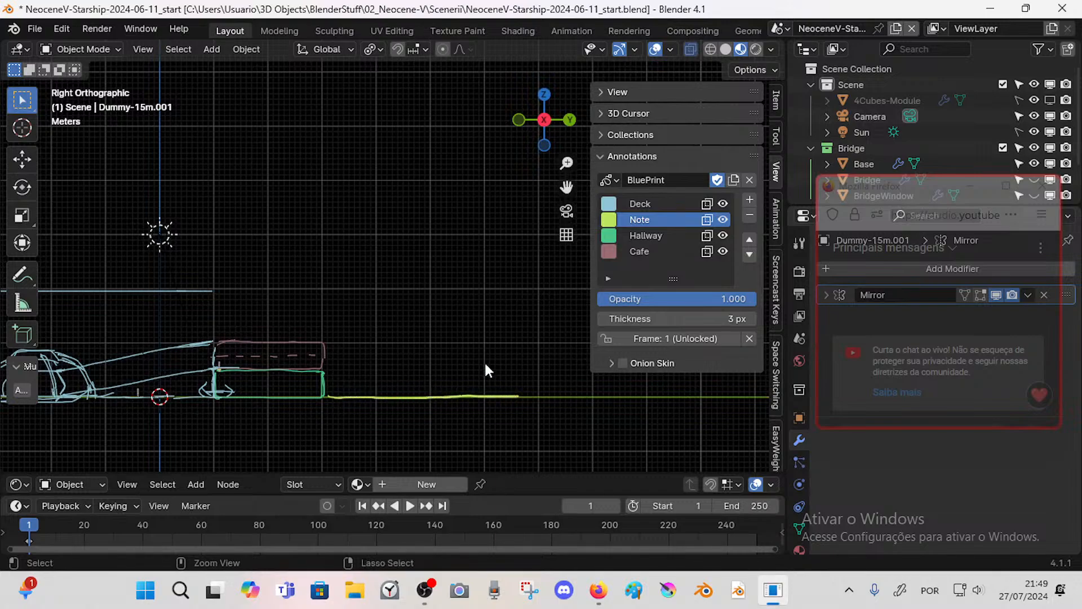
scroll(485, 364, "down", 2)
middle_click_drag(466, 372, 420, 381, "shift")
left_click_drag(416, 373, 428, 373)
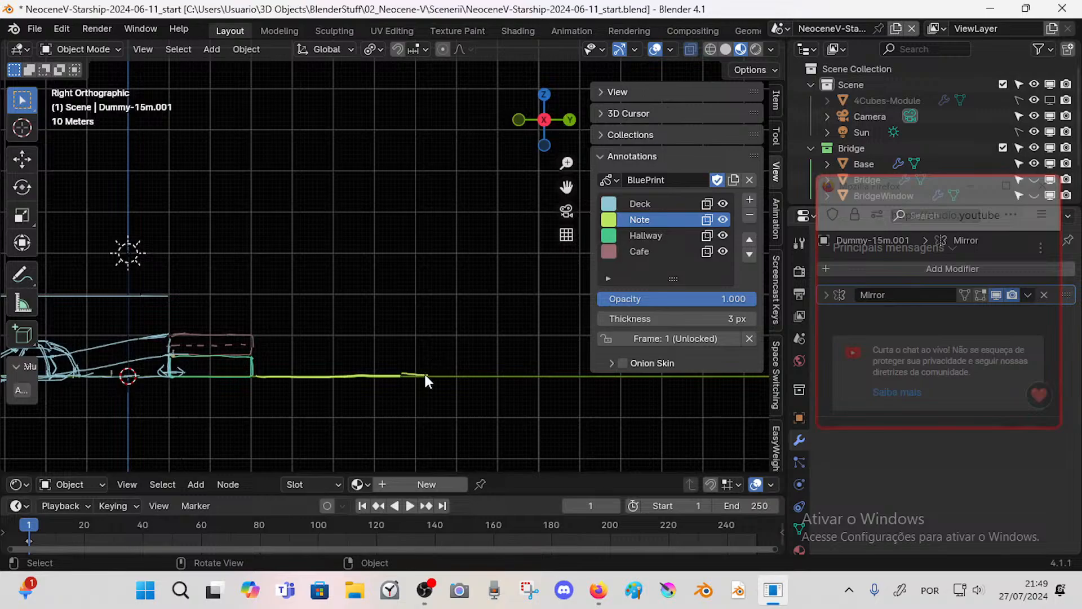
left_click(601, 319)
left_click(601, 319)
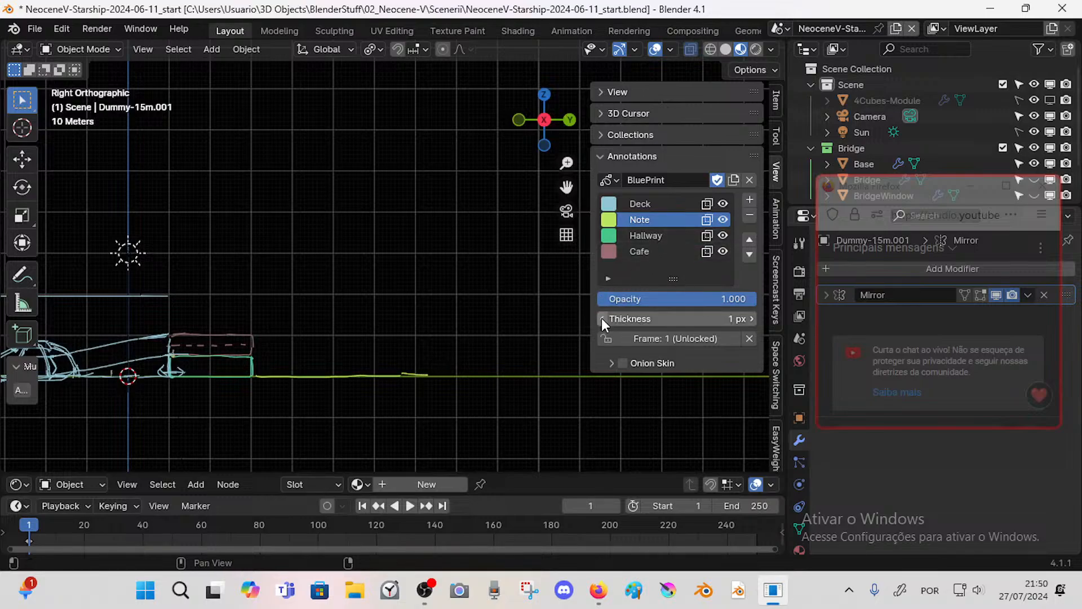
- Extend the yellow-green ground line rearward with more strokes until it is over four times the hallway's length
scroll(476, 367, "left", 3, "ctrl")
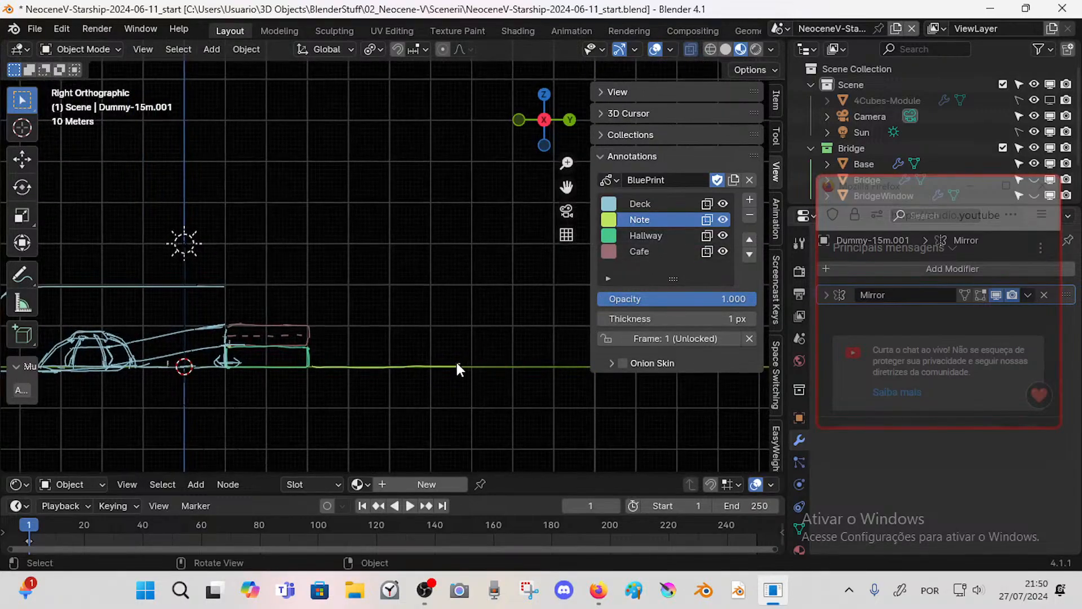
left_click_drag(456, 365, 491, 367)
middle_click_drag(496, 368, 462, 366, "shift")
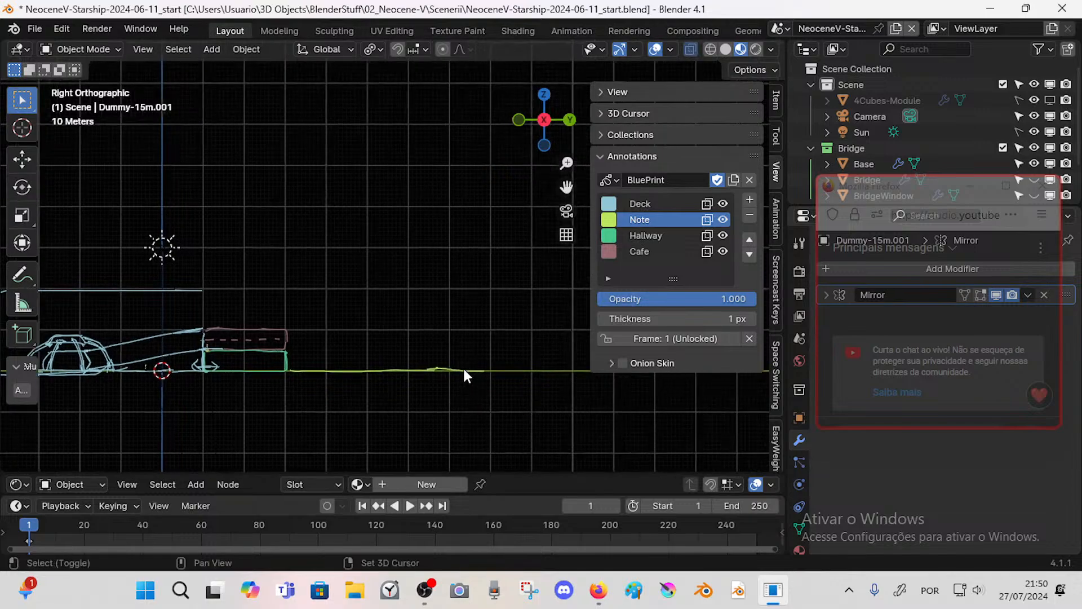
left_click_drag(418, 367, 543, 370)
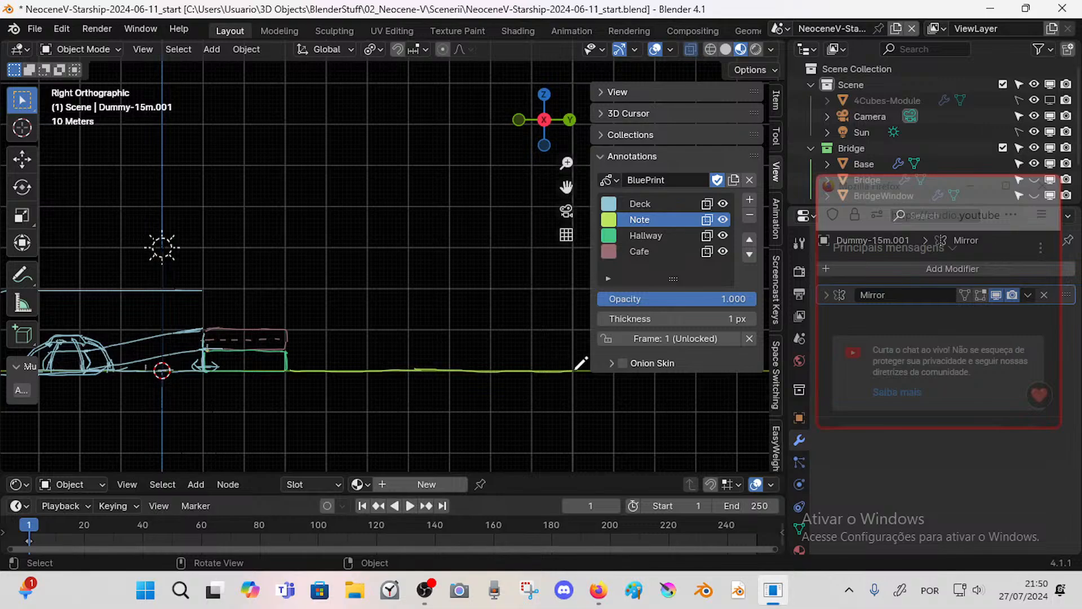
middle_click_drag(533, 365, 495, 373, "shift")
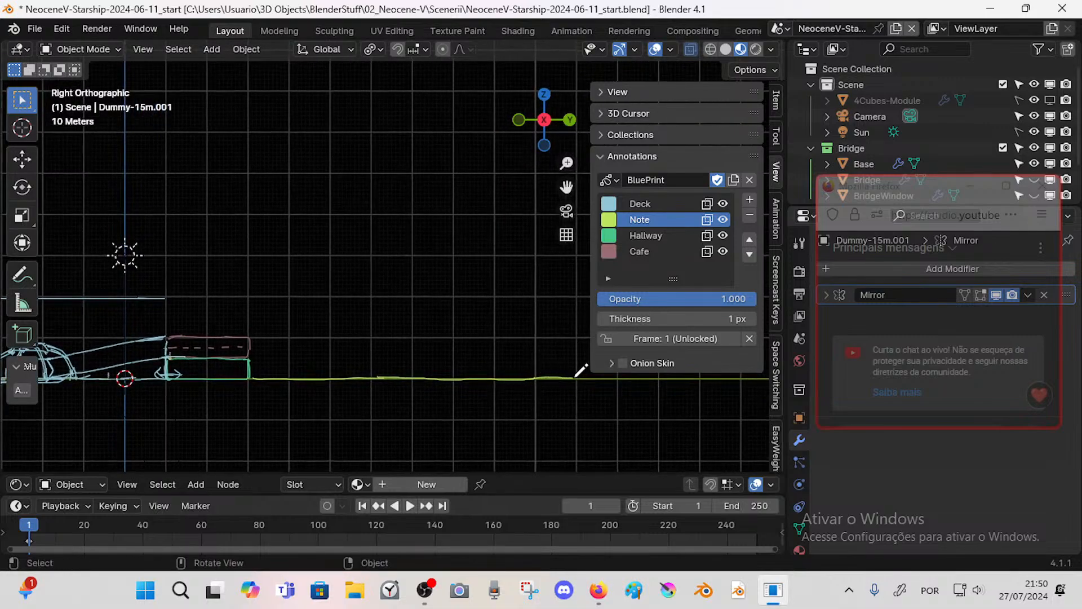
left_click_drag(512, 379, 573, 380)
middle_click_drag(481, 375, 541, 401, "shift")
middle_click_drag(336, 389, 296, 392, "shift")
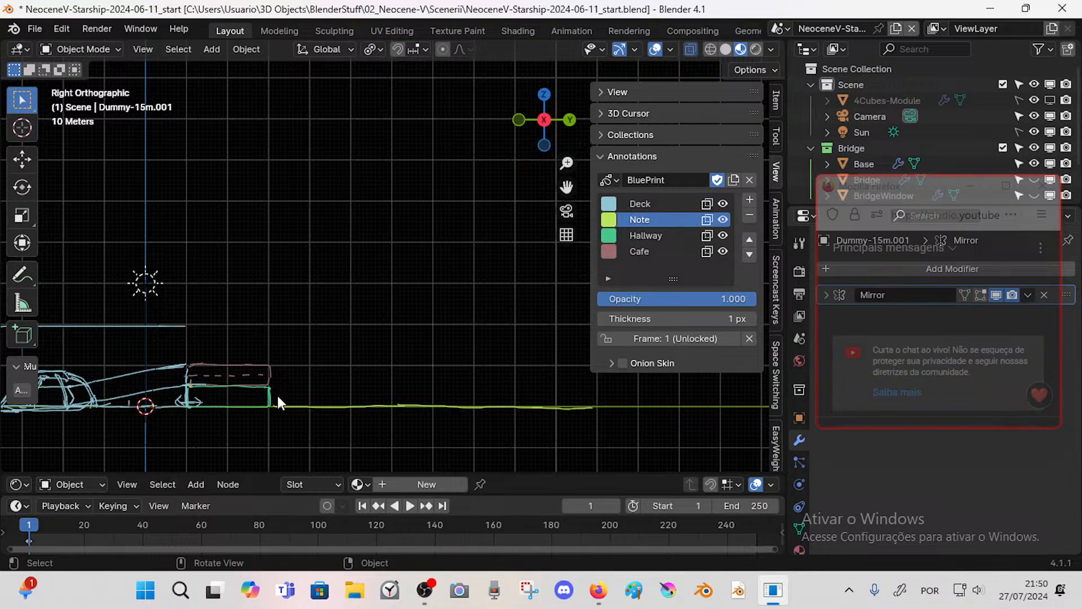
middle_click_drag(491, 341, 420, 348, "shift")
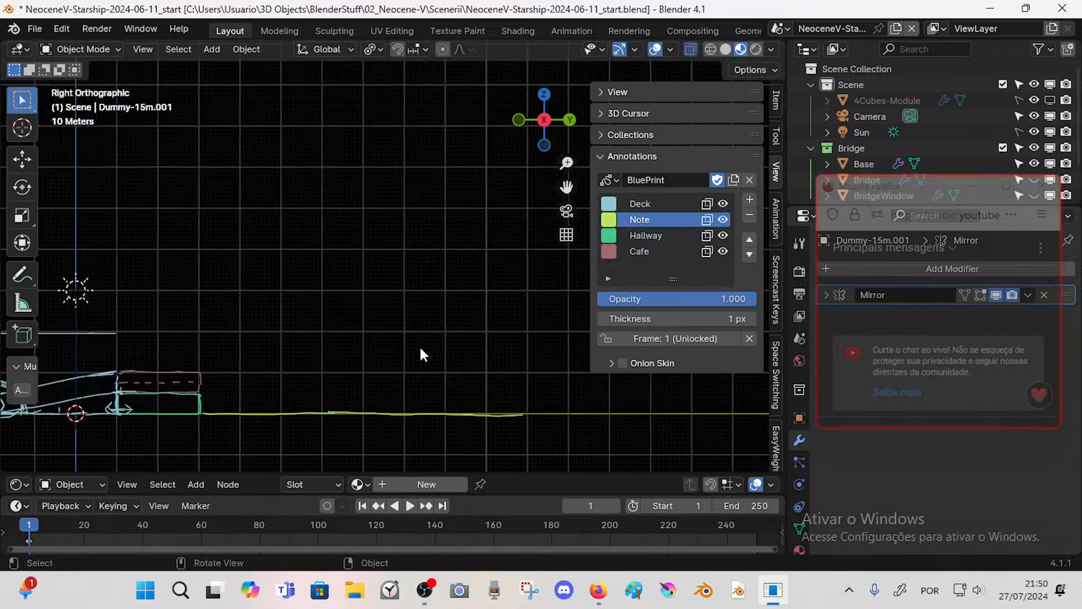
middle_click_drag(537, 380, 551, 369, "shift")
left_click_drag(533, 395, 580, 394)
right_click_drag(550, 395, 558, 397)
left_click_drag(489, 396, 579, 395)
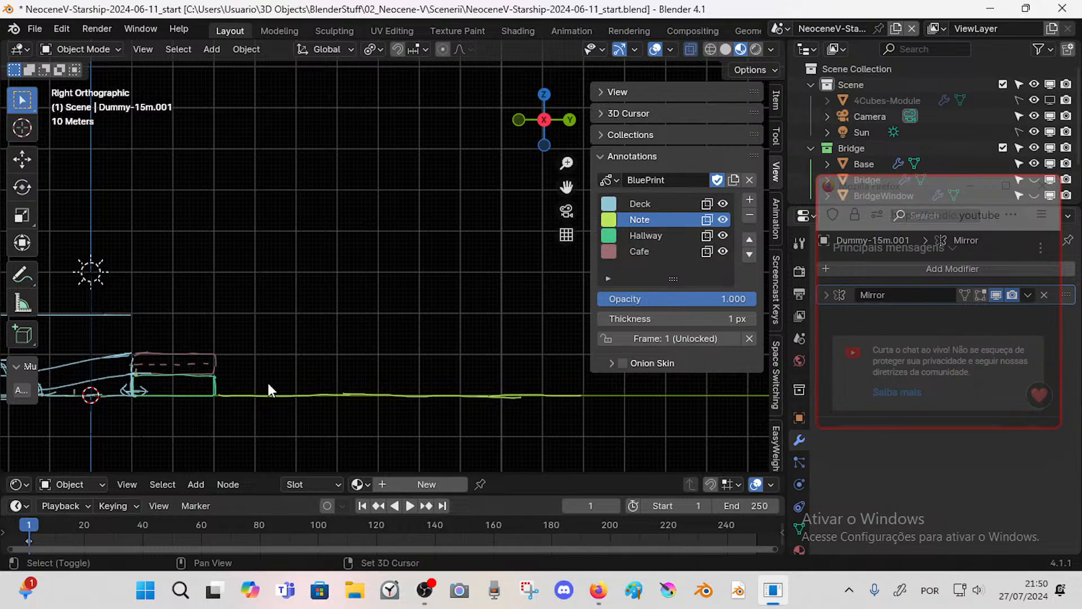
- Try to annotate a shallow recess below the ground line behind the hallway
middle_click_drag(268, 387, 296, 401, "shift")
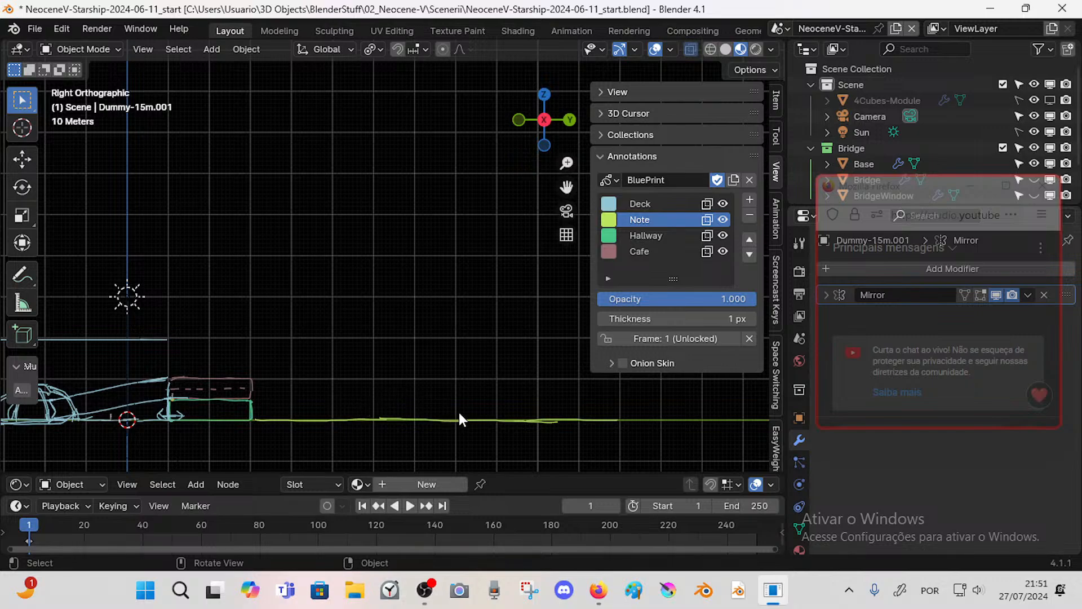
left_click_drag(462, 418, 473, 361)
key("ctrl+z")
middle_click_drag(395, 420, 438, 358, "shift")
middle_click_drag(364, 456, 415, 374, "ctrl")
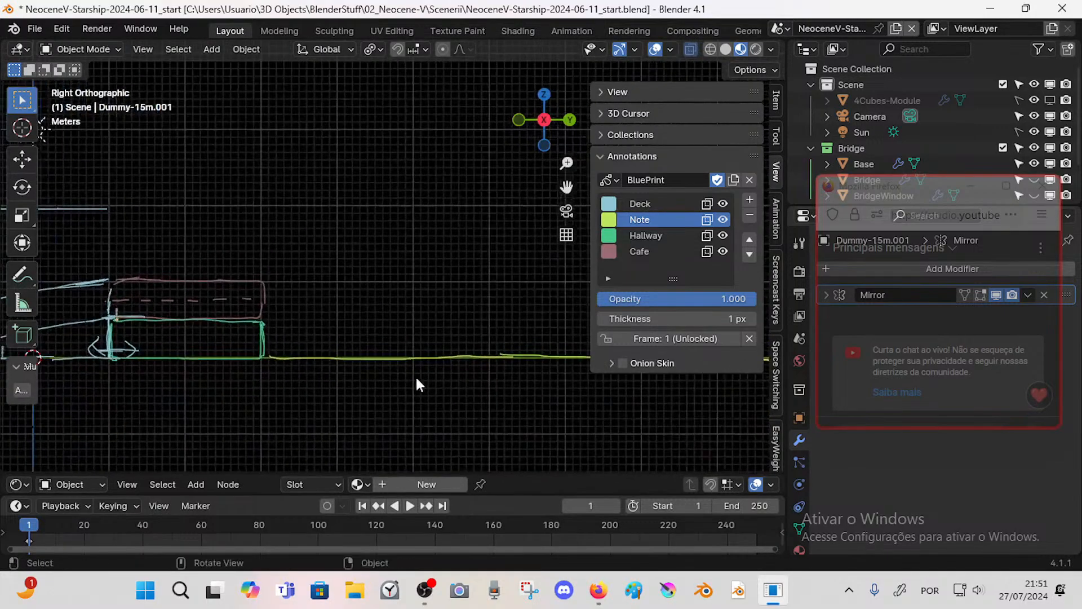
mouse_move(330, 369)
middle_mouse_down("ctrl")
mouse_move(330, 340)
mouse_move(485, 323)
mouse_move(404, 355)
mouse_move(368, 401)
mouse_move(404, 398)
mouse_move(404, 380)
mouse_move(379, 387)
mouse_move(416, 391)
mouse_move(433, 372)
mouse_move(413, 367)
mouse_move(371, 392)
mouse_move(353, 367)
mouse_move(358, 347)
mouse_move(400, 343)
mouse_move(398, 324)
middle_mouse_up("ctrl")
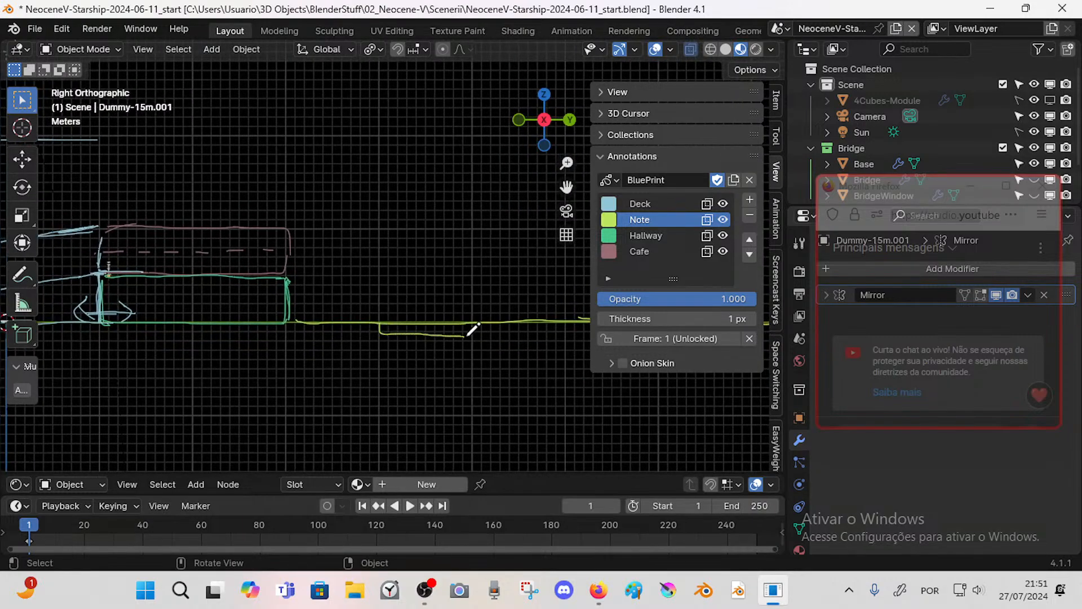
mouse_move(465, 330)
middle_mouse_down("shift")
mouse_move(331, 363)
mouse_move(500, 341)
mouse_move(367, 327)
middle_mouse_up("shift")
key("ctrl+z")
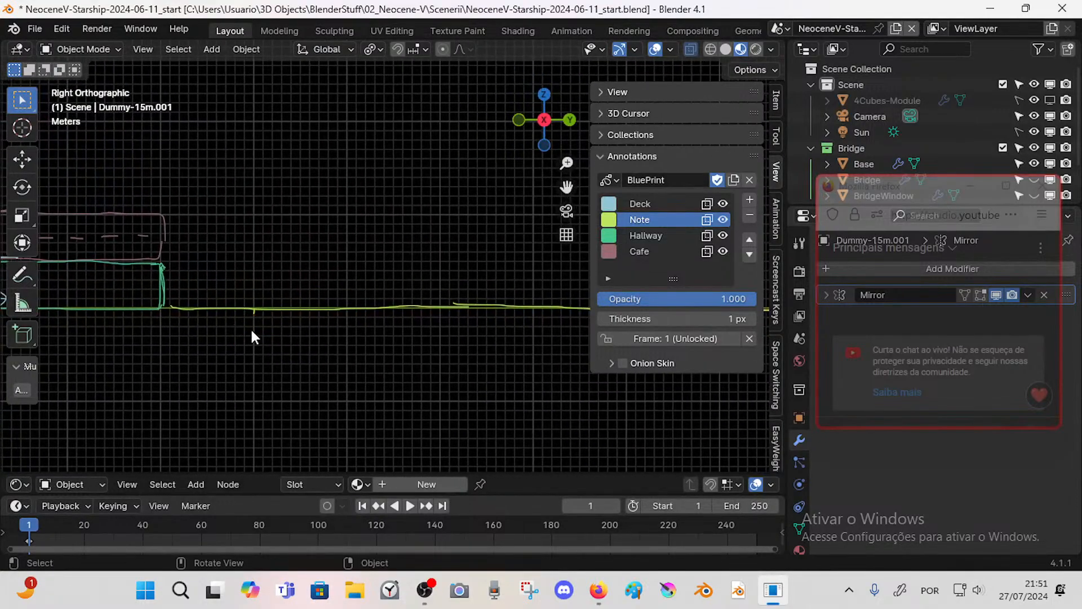
- Erase the leftover recess stub and the short piece of ground line around it behind the hallway
middle_click_drag(266, 333, 243, 332)
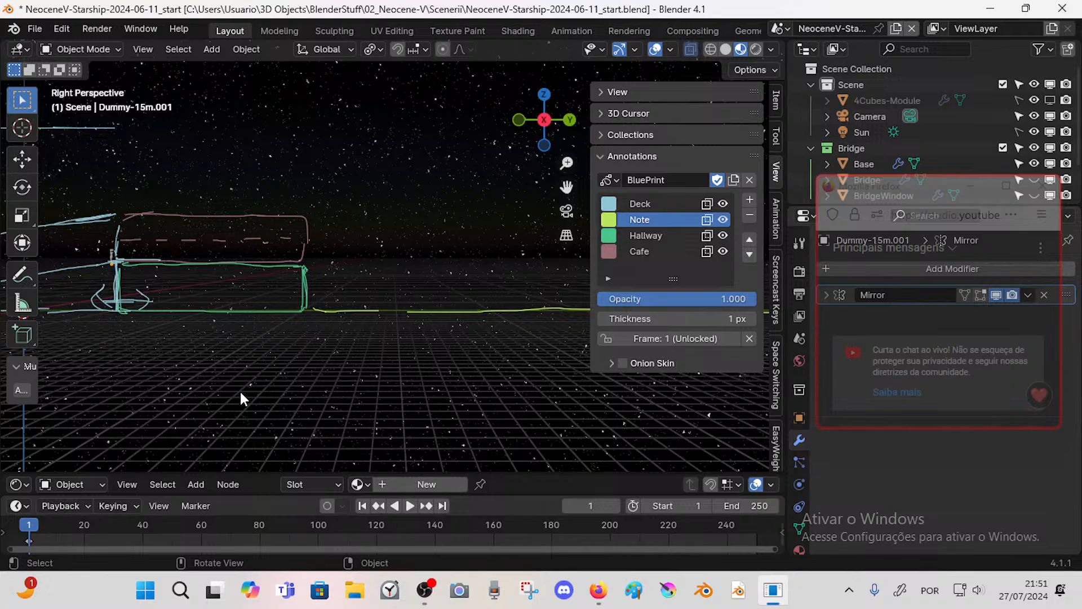
middle_click_drag(241, 399, 459, 329)
key("KP_3")
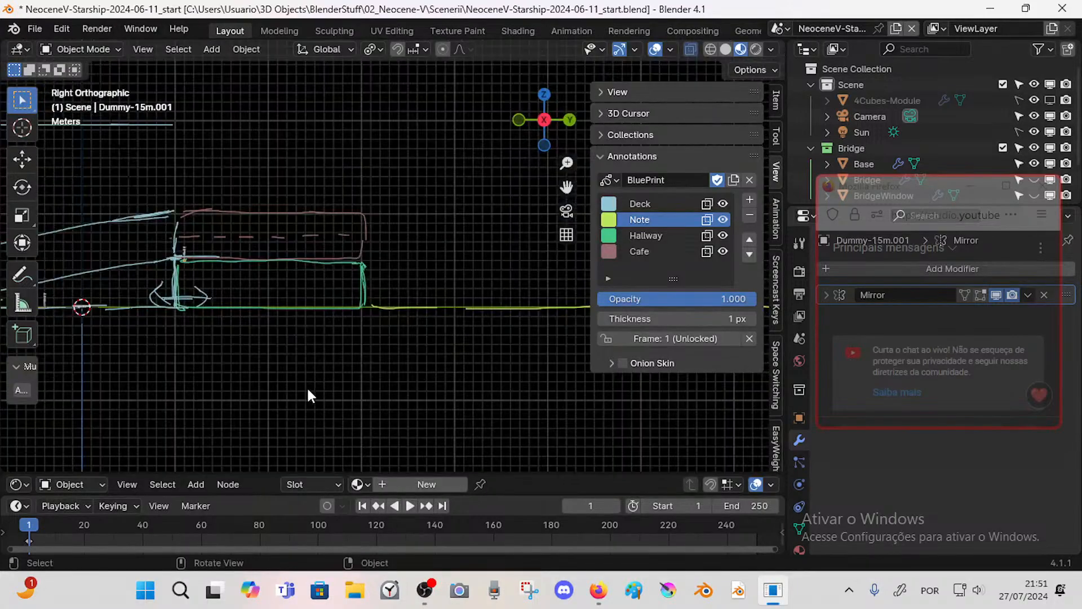
- Duplicate the Dummy-15m figure on the deck and move the copy about 42 m along Y, behind the hallway
left_click(54, 307)
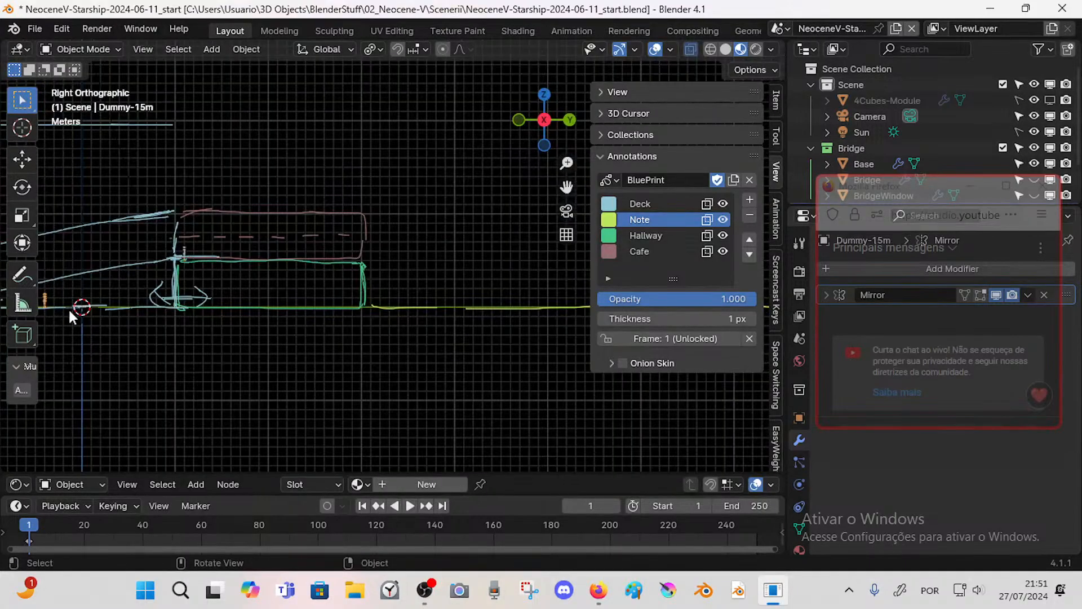
key("shift+d")
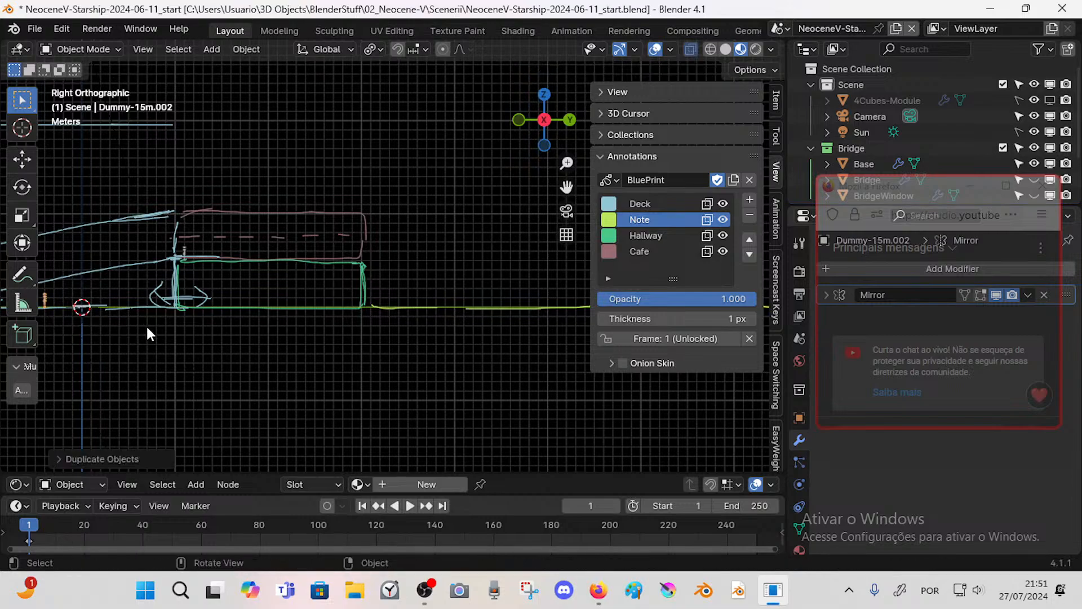
key("y")
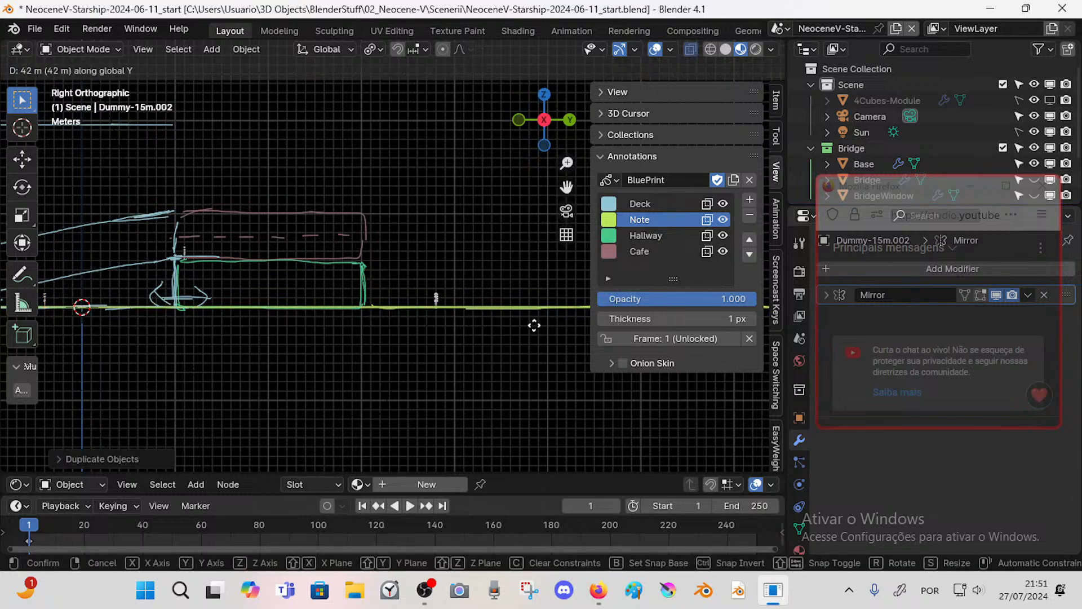
left_click(518, 333)
- Shift the new dummy slightly forward along the ground toward the hallway, and save the file
key("g")
middle_click_drag(480, 346, 394, 336, "shift")
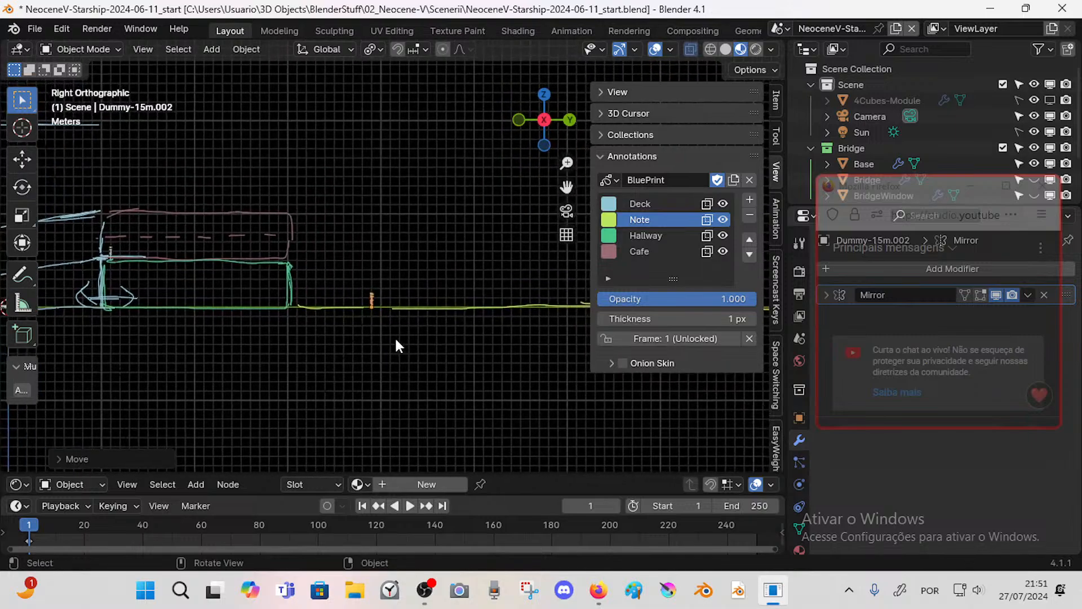
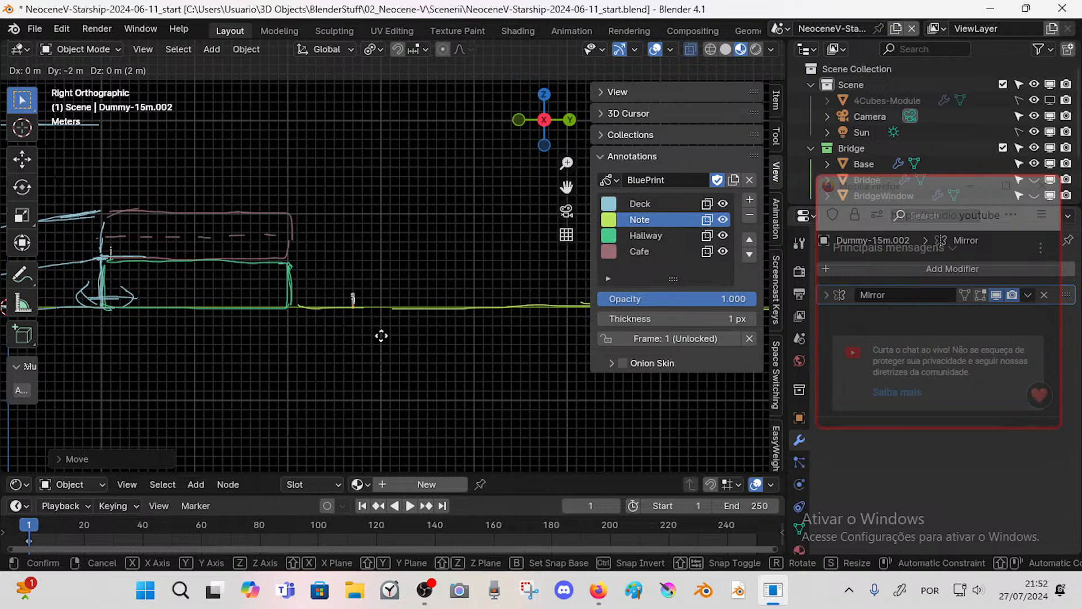
left_click(384, 333)
key("ctrl+s")
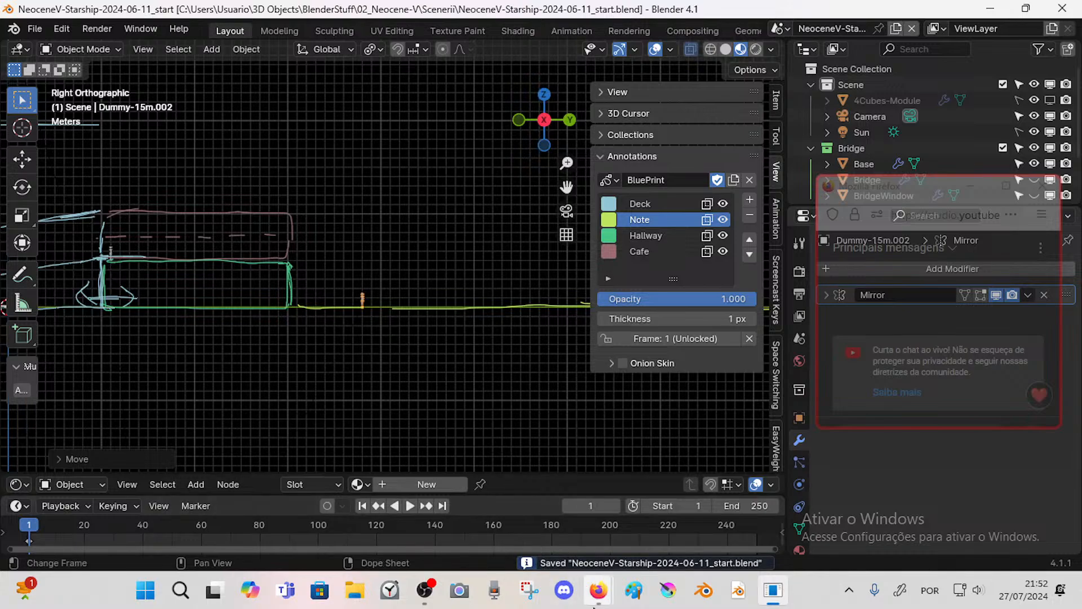
mouse_move(594, 575)
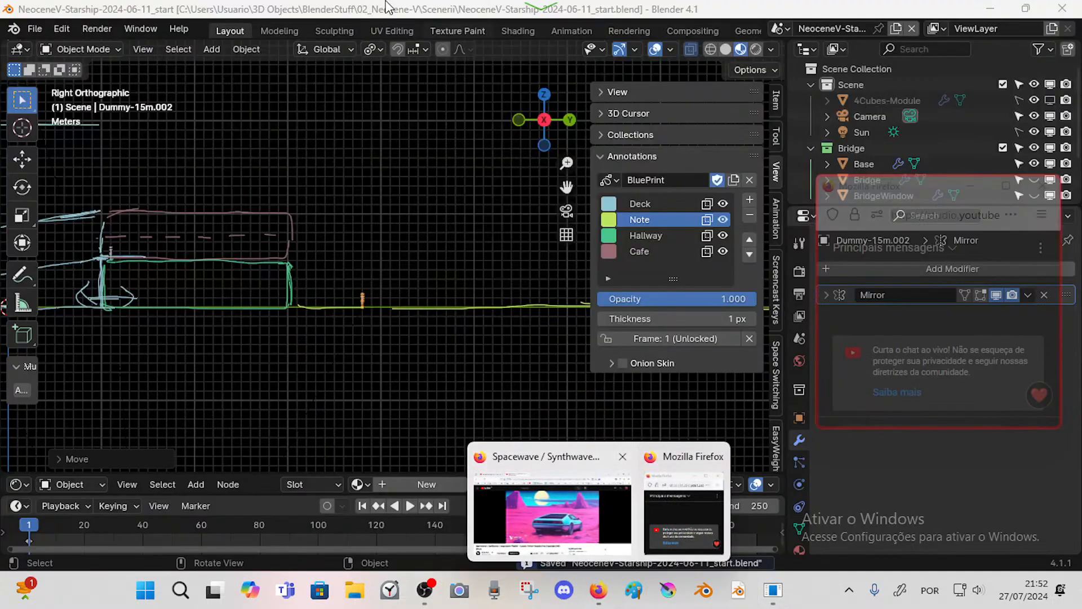
- Switch to Firefox and play the bookmarked Beach House Ambience video from the Neocene Inspiration 3D Tour folder in a new tab
left_click(552, 507)
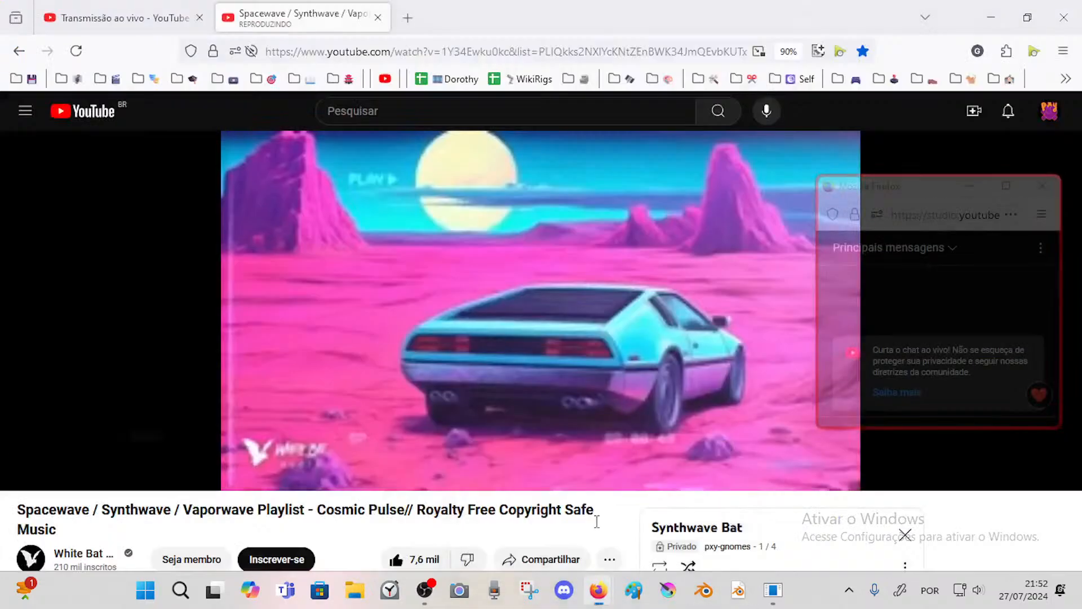
left_click(407, 18)
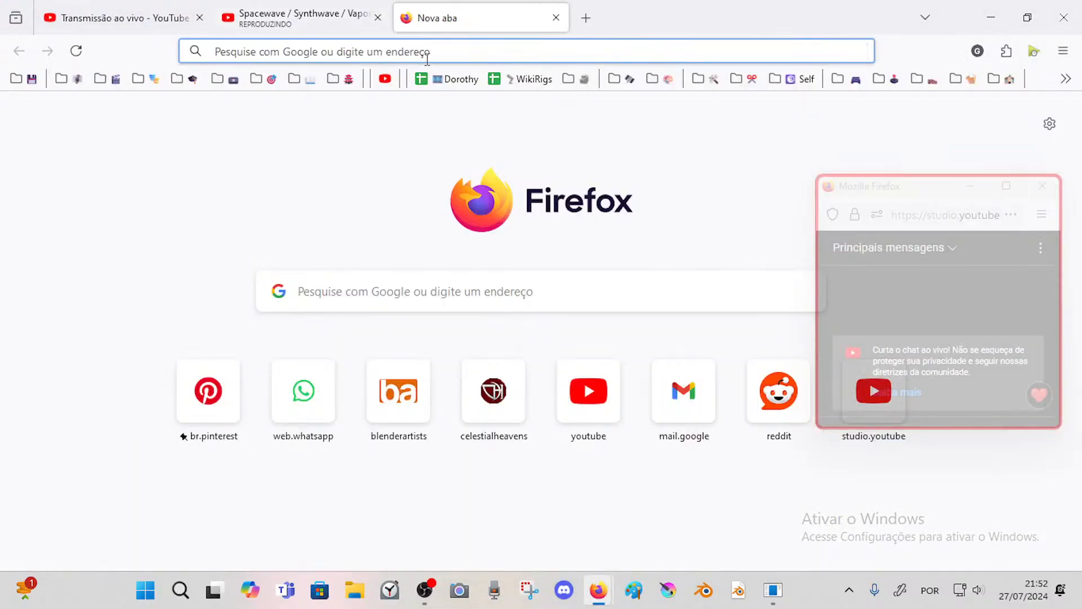
type("*")
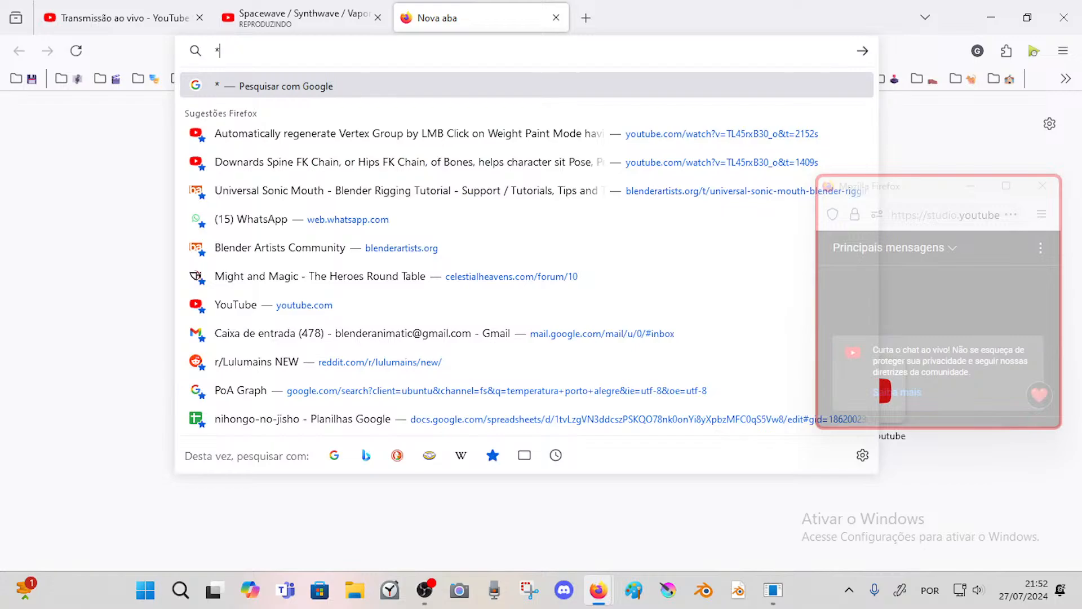
key("Escape")
left_click(581, 79)
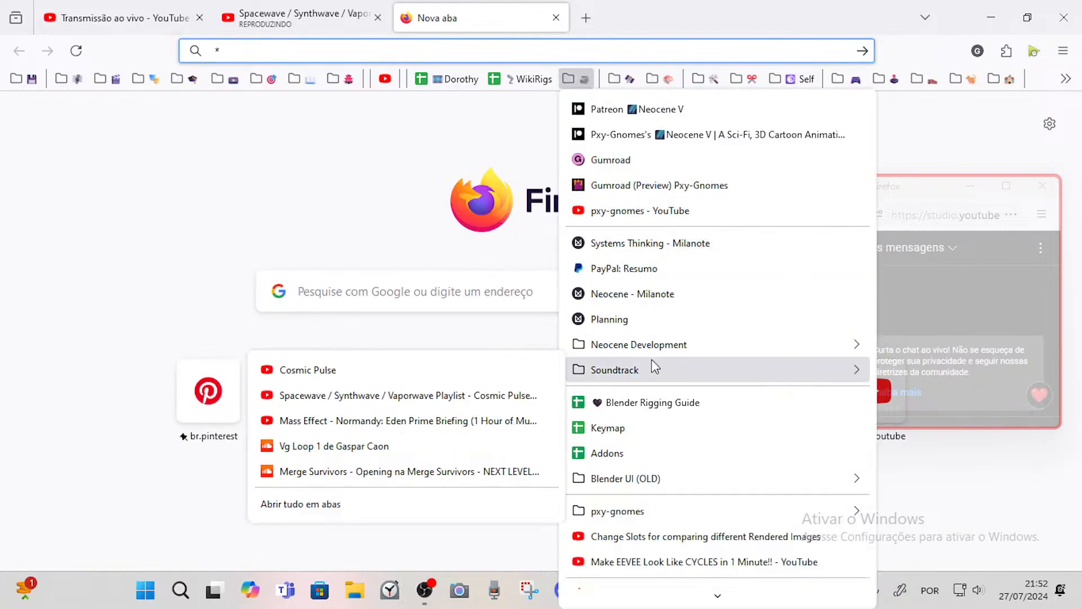
mouse_move(643, 352)
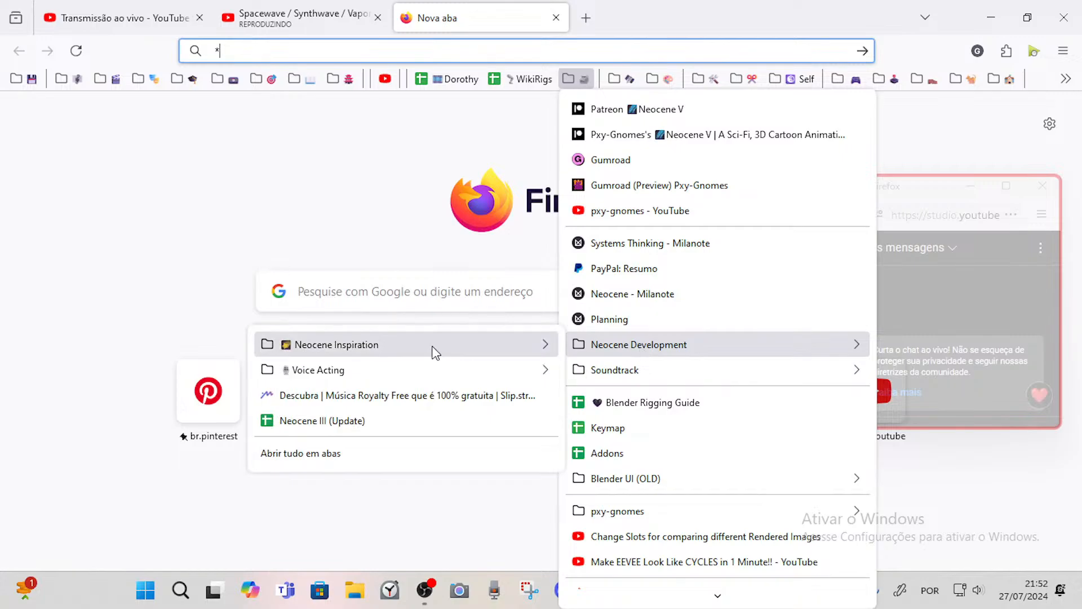
mouse_move(435, 350)
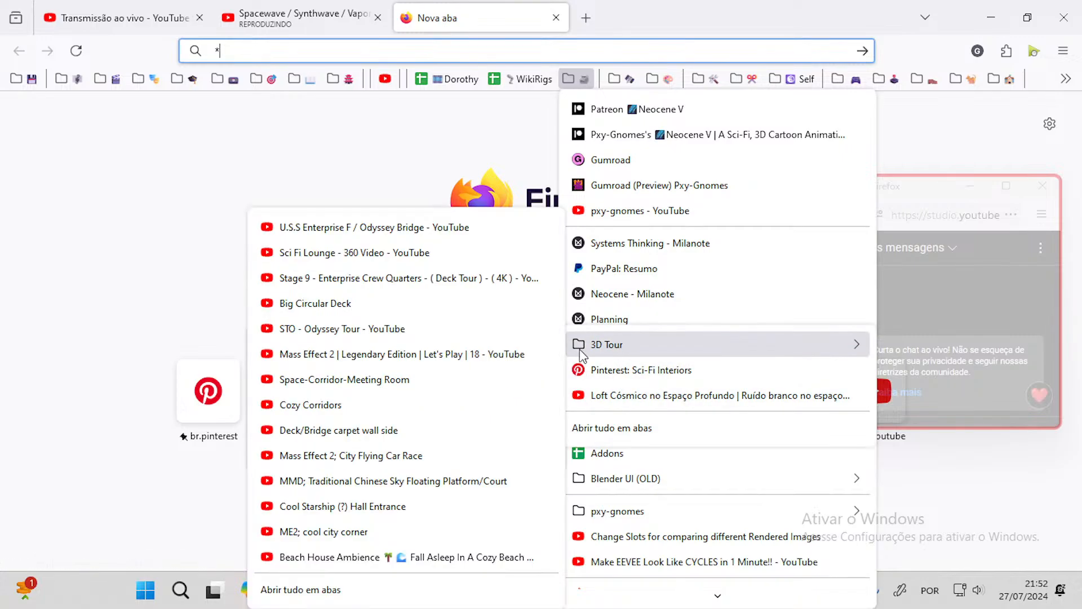
left_click(462, 558)
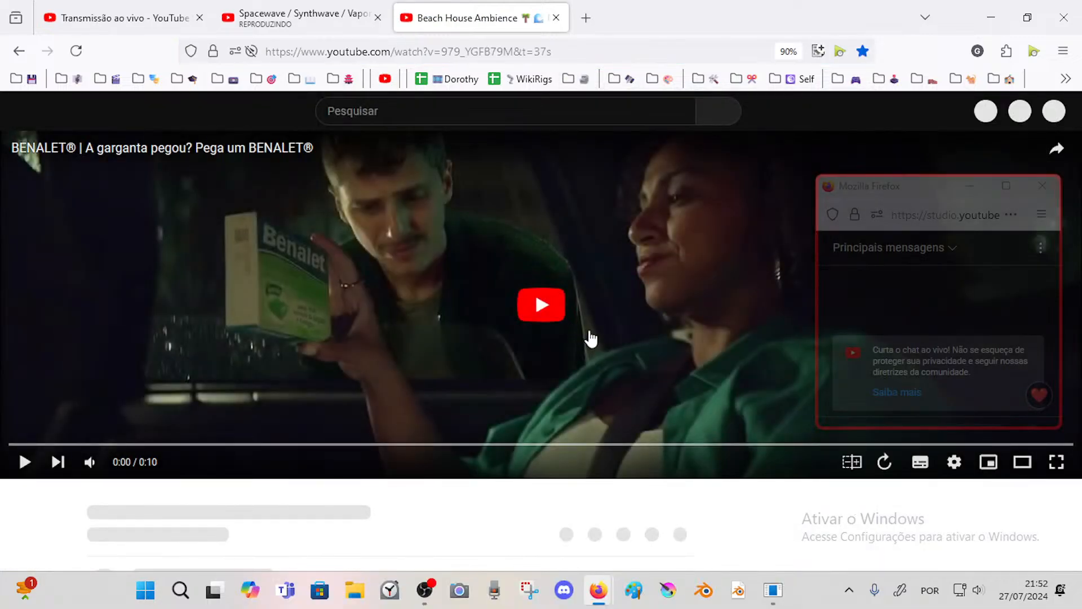
left_click(524, 299)
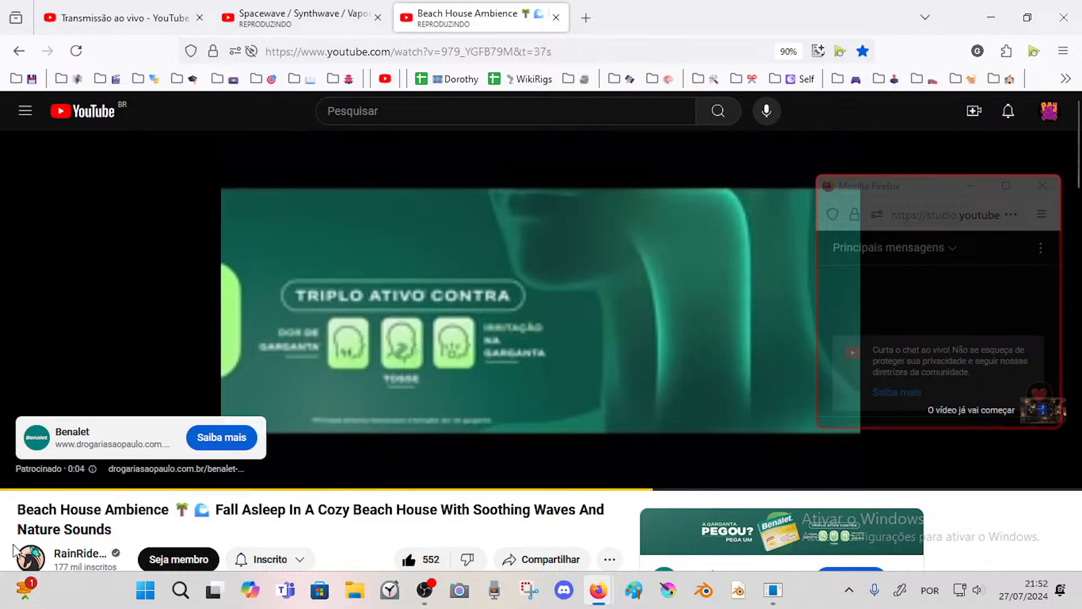
scroll(22, 315, "down", 3)
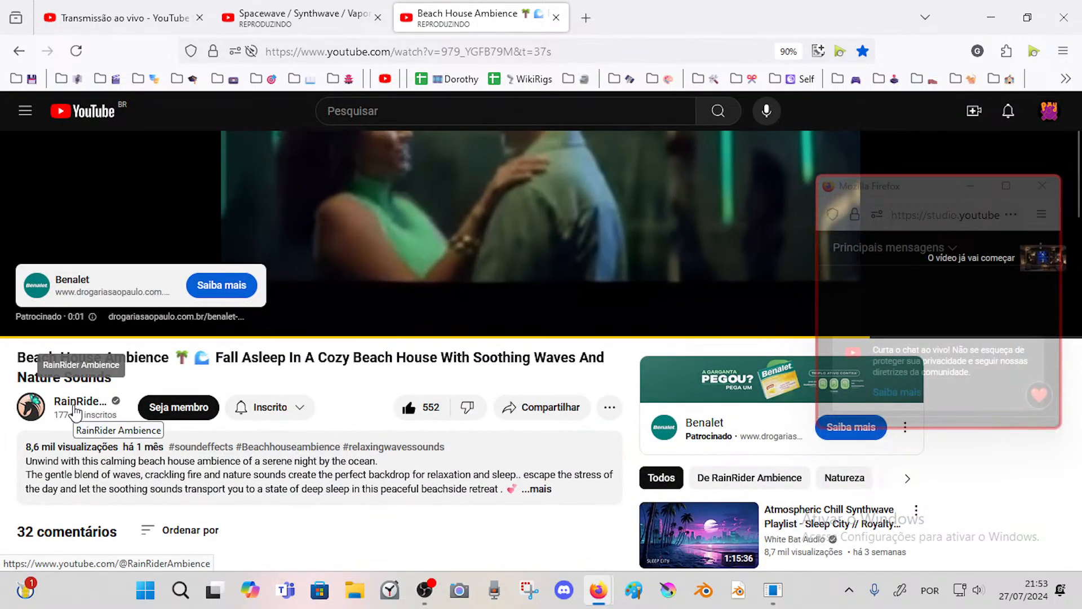
scroll(333, 521, "up", 1)
scroll(334, 520, "up", 3)
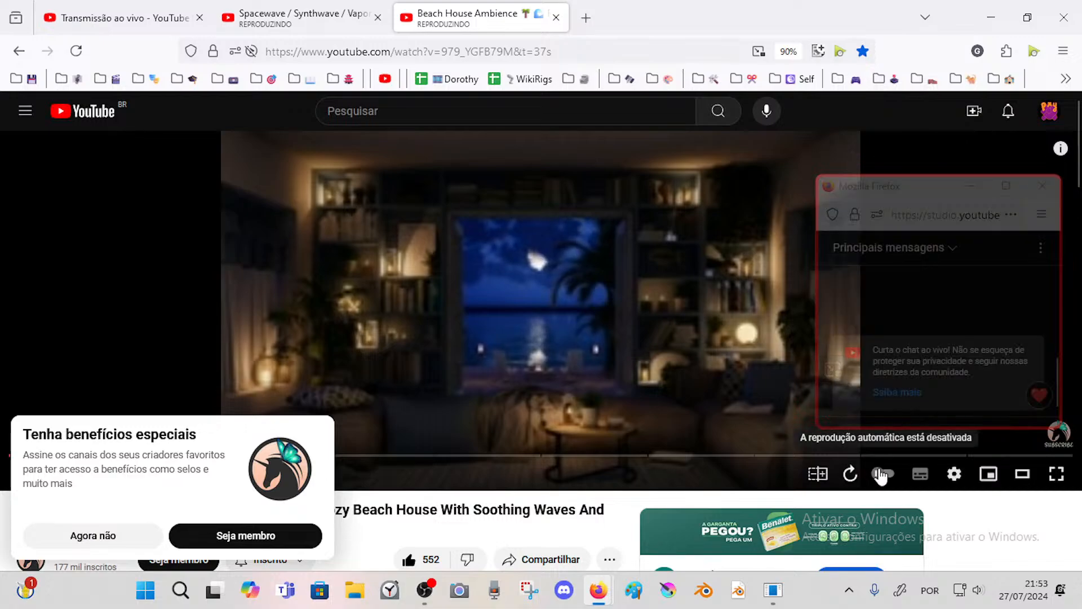
- Set the Beach House Ambience video's quality to 1080p, moving the floating live chat window clear of the picture and playback settings
left_click(955, 473)
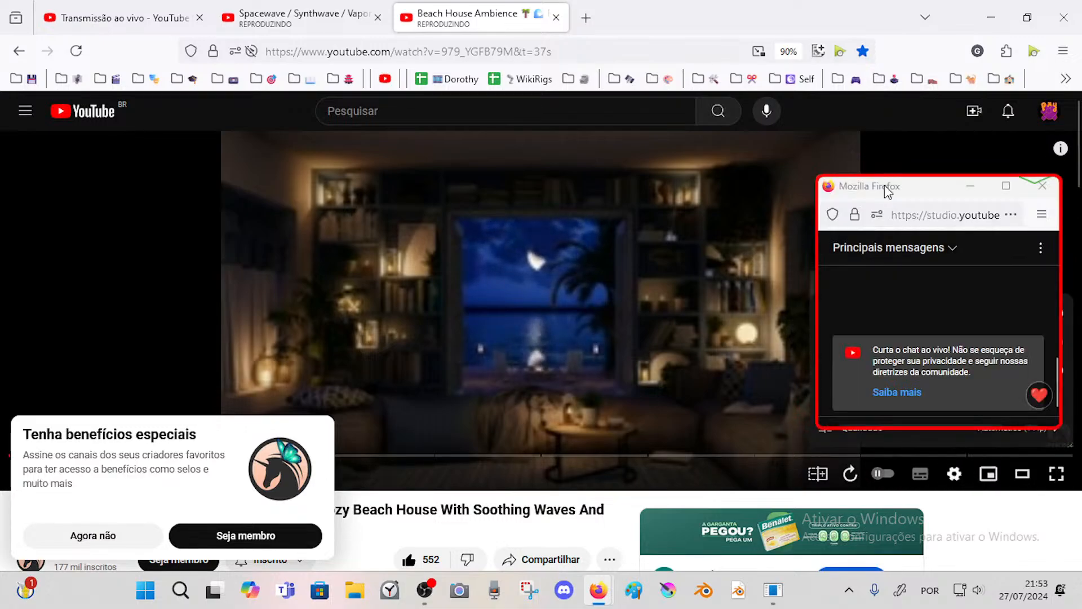
left_click_drag(885, 186, 879, 106)
left_click(951, 478)
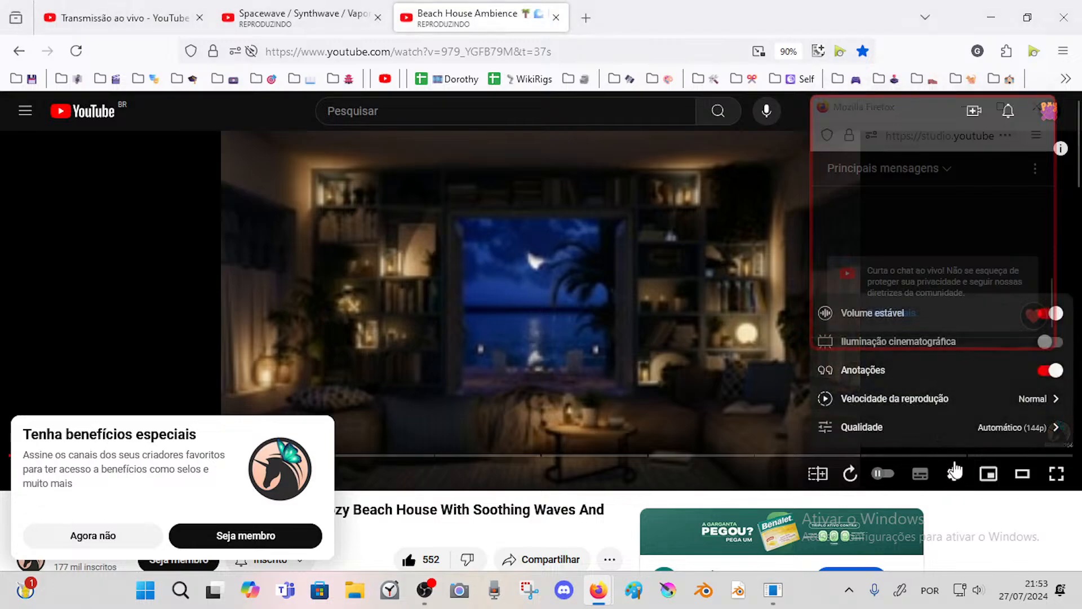
left_click(969, 435)
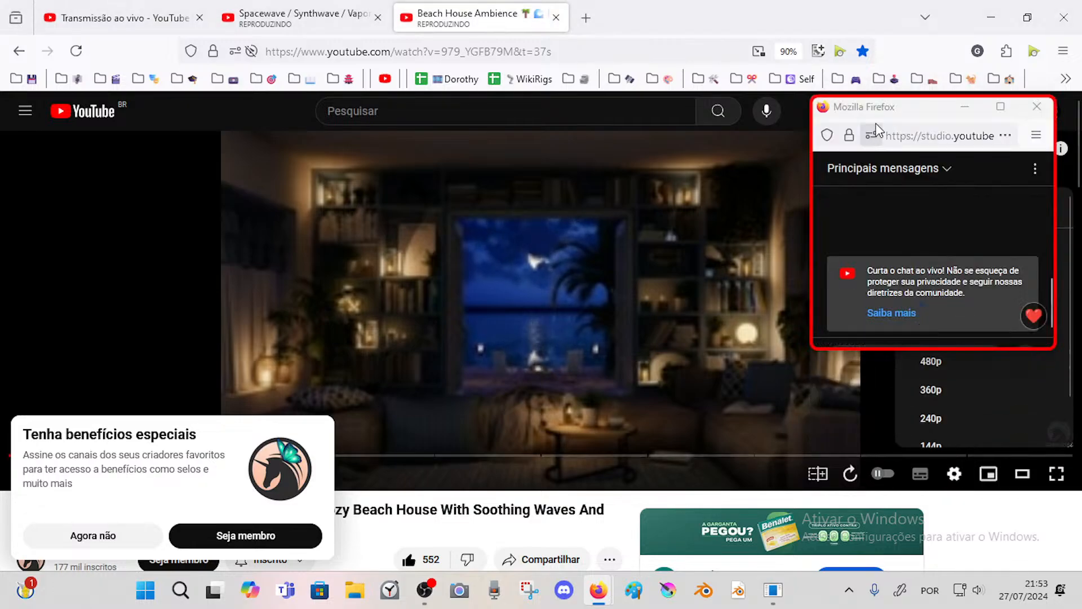
left_click_drag(880, 107, 655, 106)
left_click(956, 480)
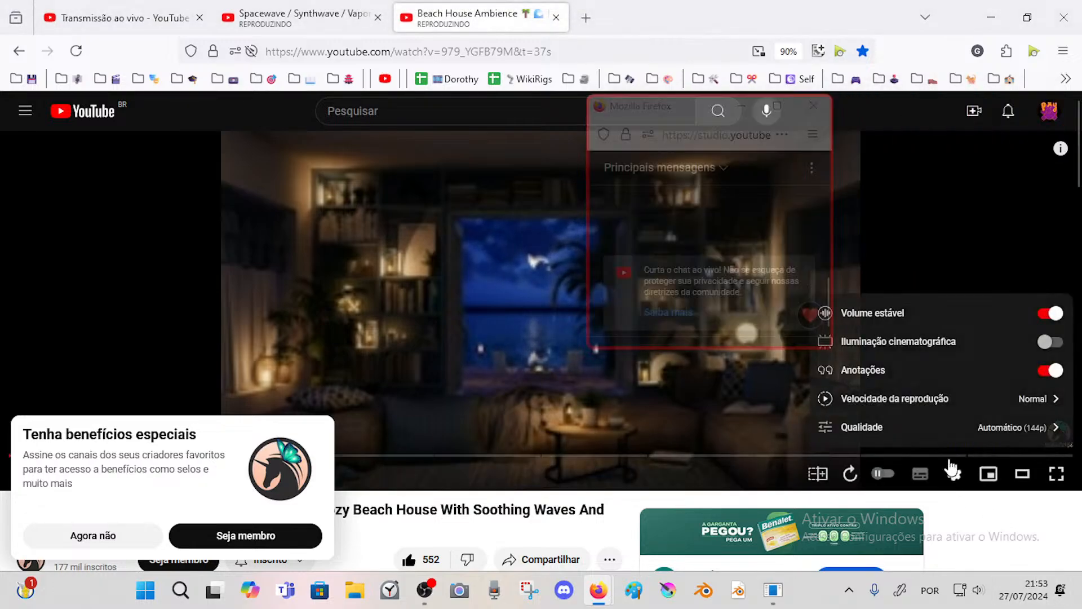
left_click(982, 439)
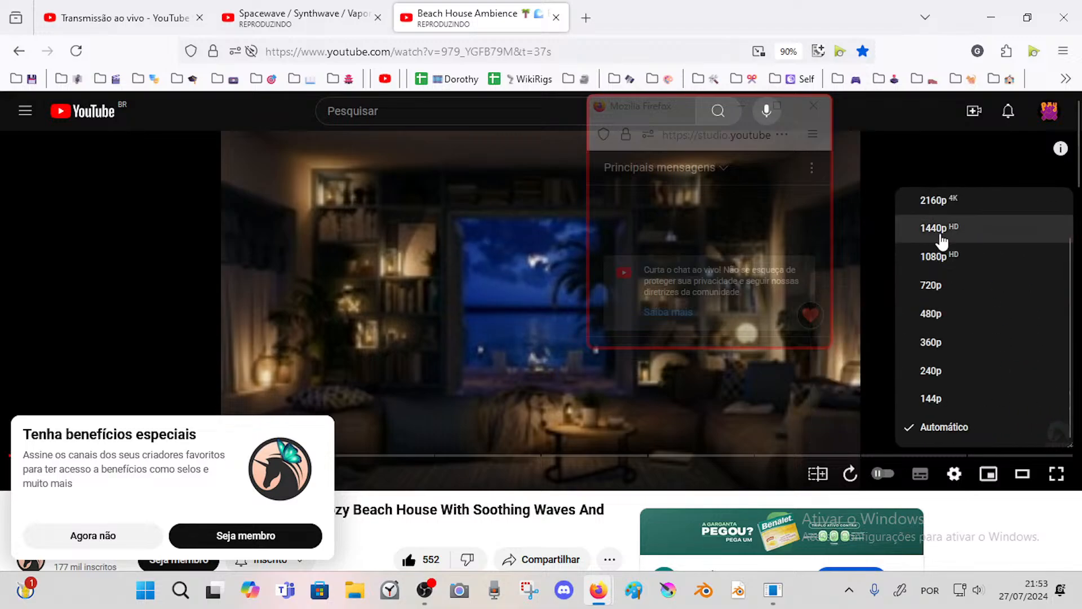
left_click(940, 257)
left_click_drag(704, 106, 967, 107)
- Pause the video on the beach house interior and dismiss the channel membership offer
left_click(465, 321)
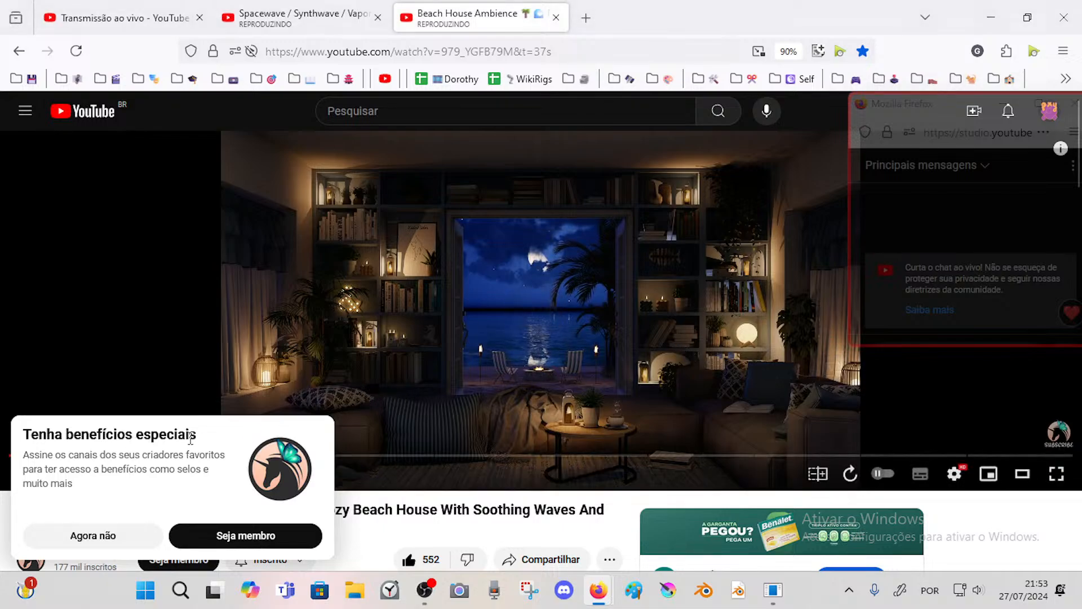
left_click_drag(187, 434, 190, 455)
left_click(107, 536)
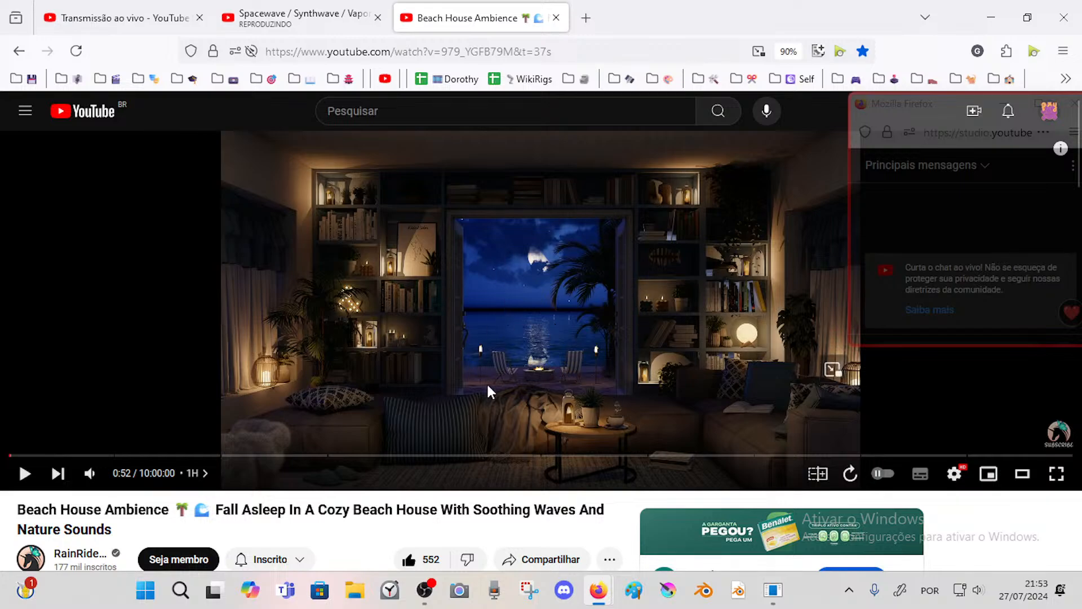
- Switch back to Blender and hide the 3D viewport's sidebar
left_click(773, 590)
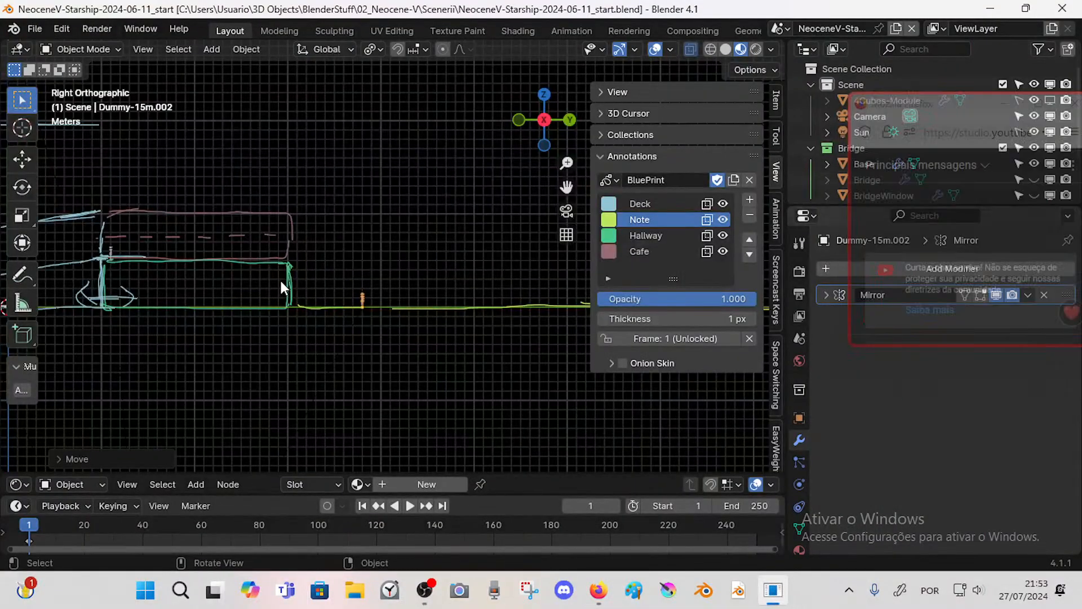
key("n")
middle_click_drag(440, 287, 454, 337, "shift")
key("KP_3")
scroll(453, 332, "up", 4)
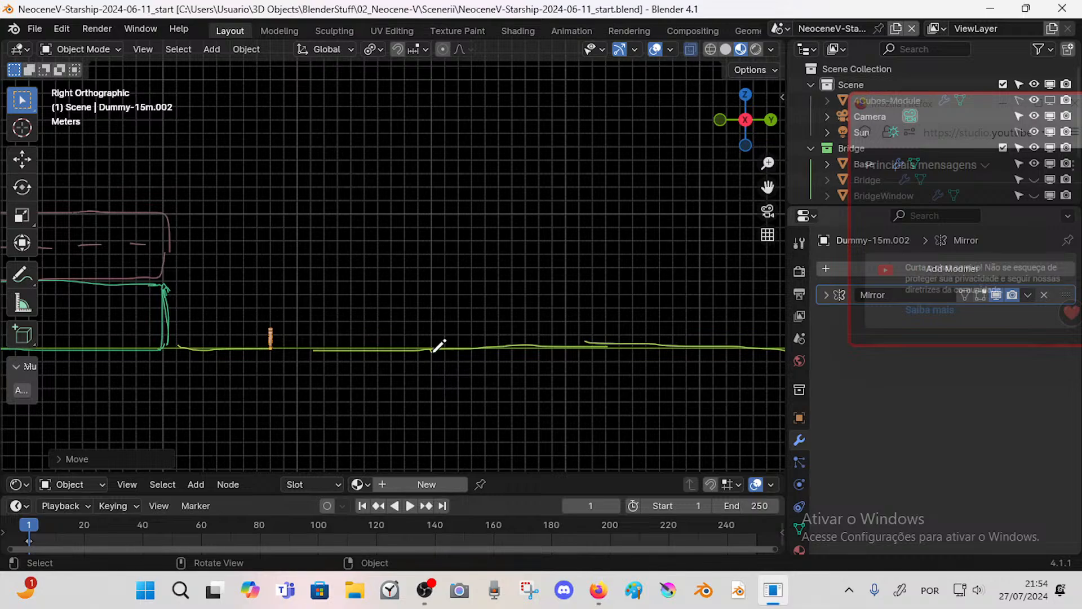
mouse_move(431, 352)
left_mouse_down()
mouse_move(434, 378)
mouse_move(438, 355)
left_mouse_up()
key("ctrl+z")
right_click_drag(437, 362, 433, 369)
left_click_drag(432, 348, 442, 361)
right_click_drag(440, 366, 433, 368)
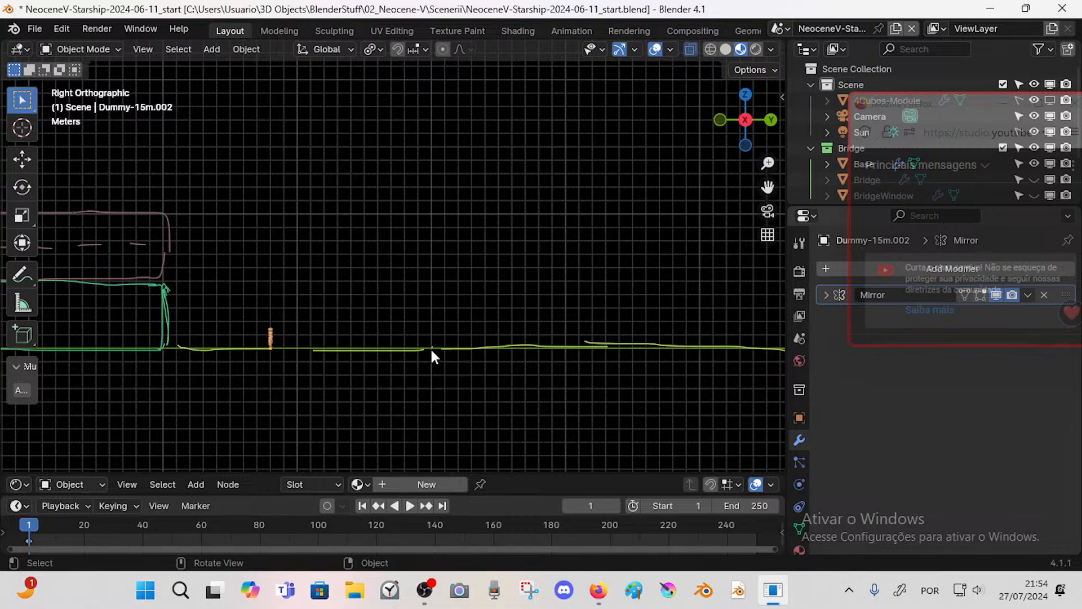
- Annotate a vertical drop about 2 m below the ground line behind the new dummy, with a short floor line at its base
left_click_drag(430, 350, 431, 386)
mouse_move(432, 387)
right_mouse_down()
mouse_move(442, 386)
mouse_move(433, 369)
right_mouse_up()
mouse_move(432, 369)
left_mouse_down()
mouse_move(432, 387)
mouse_move(489, 386)
left_mouse_up()
right_click_drag(489, 389, 433, 386)
mouse_move(432, 360)
left_mouse_down()
mouse_move(444, 374)
mouse_move(541, 374)
left_mouse_up()
- Erase the recess's short floor line and redraw it as a long straight line running backward from the drop's base
middle_click_drag(543, 367, 474, 369, "shift")
scroll(476, 378, "down", 2, "ctrl")
scroll(438, 374, "down", 1)
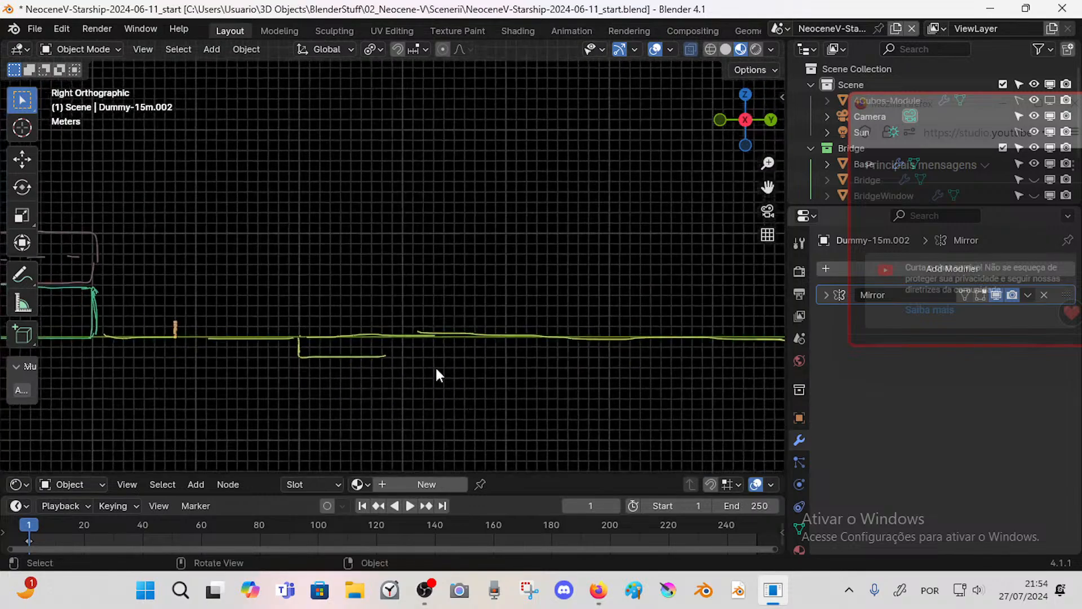
left_click(386, 369, "ctrl")
mouse_move(387, 369)
left_mouse_down("ctrl")
mouse_move(319, 376)
mouse_move(300, 356)
left_mouse_up("ctrl")
mouse_move(301, 357)
right_mouse_down("ctrl")
mouse_move(492, 360)
mouse_move(297, 367)
mouse_move(467, 350)
mouse_move(391, 369)
mouse_move(297, 363)
right_mouse_up("ctrl")
left_click_drag(299, 356, 953, 354, "ctrl")
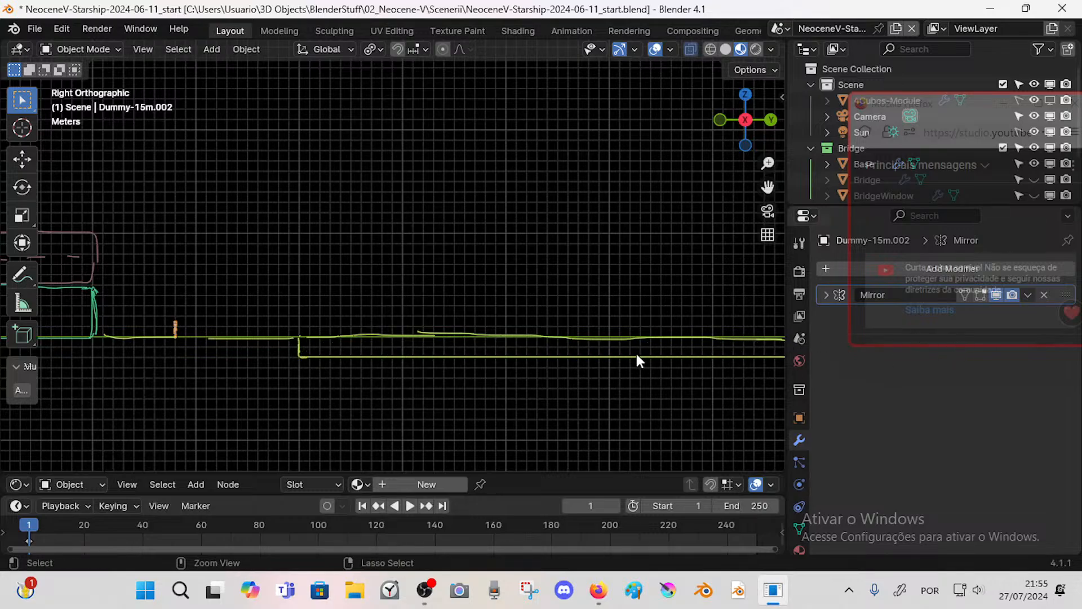
- Annotate four distance marks 20 m apart, about 10 m above the ground line, starting over the recess's front wall
mouse_move(637, 353)
middle_mouse_down("ctrl")
mouse_move(513, 379)
mouse_move(463, 438)
mouse_move(479, 414)
middle_mouse_up("ctrl")
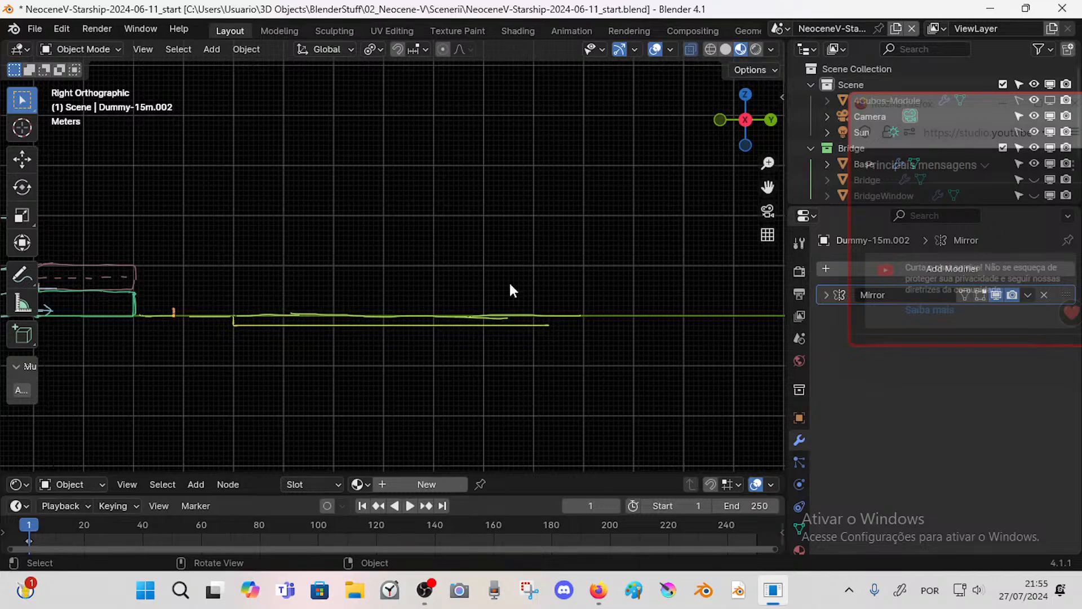
scroll(513, 306, "down", 4, "ctrl")
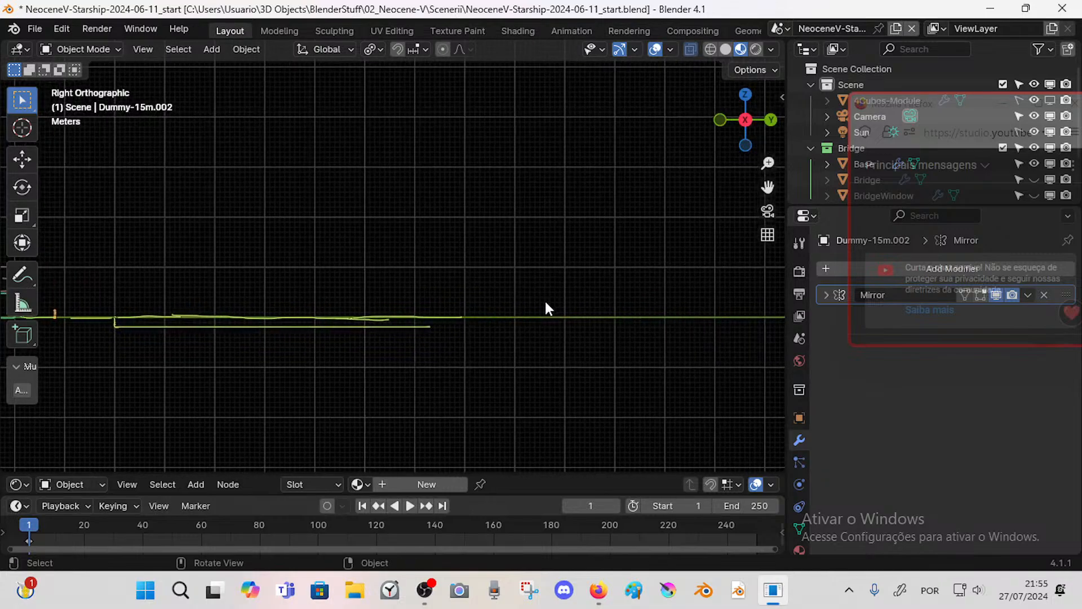
scroll(648, 307, "down", 4, "ctrl")
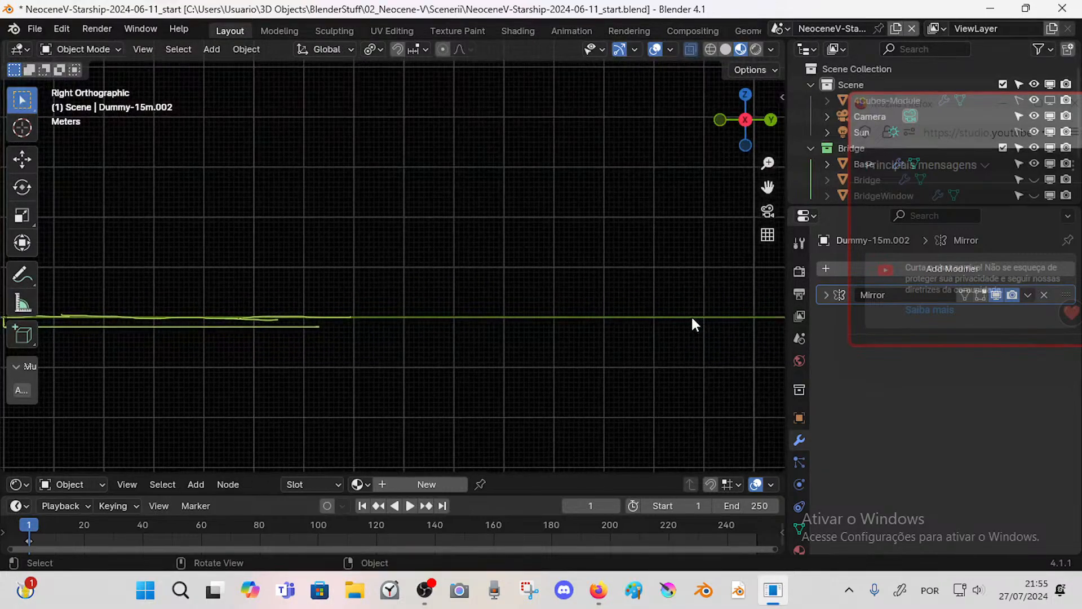
scroll(338, 327, "down", 3)
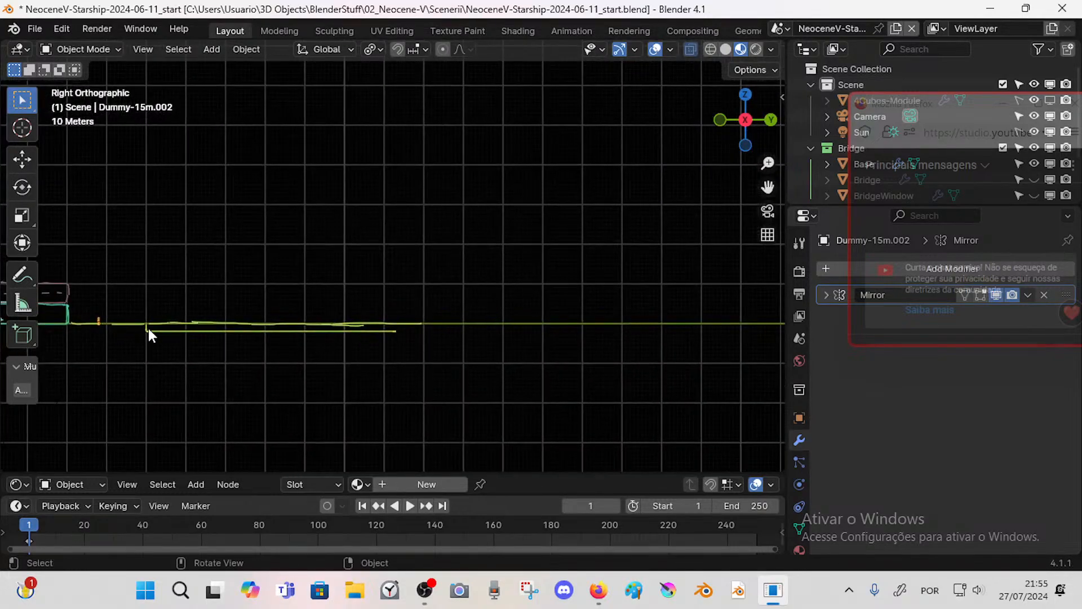
left_click(147, 286)
left_click(382, 286)
left_click(228, 285)
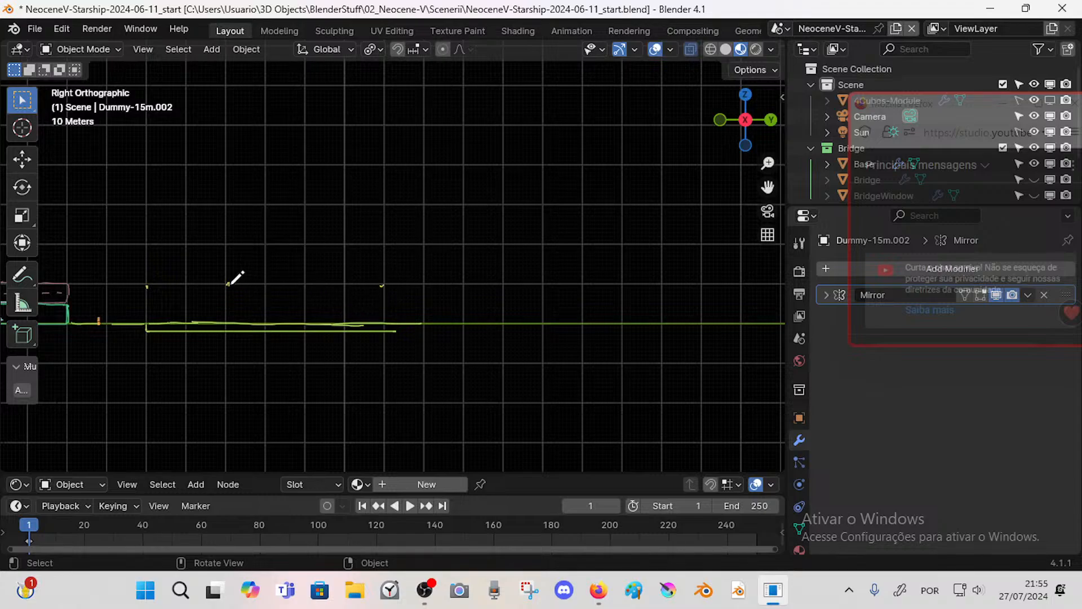
left_click(303, 286)
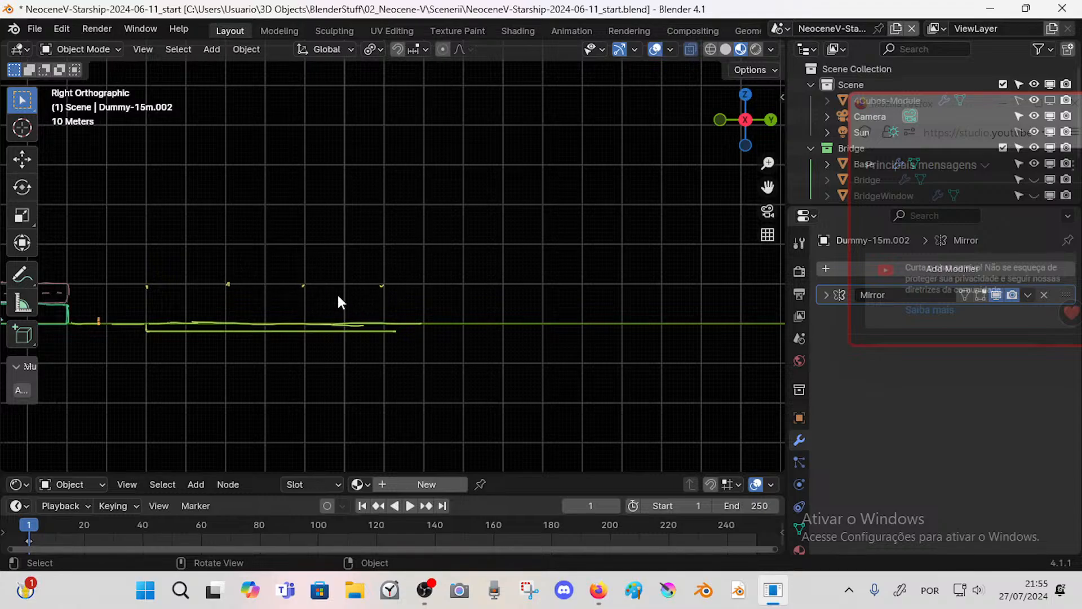
- Continue the row of 20 m distance marks backward to 140 m from the recess's front wall
left_click(544, 282)
middle_click_drag(571, 313, 587, 331, "shift")
middle_click_drag(496, 360, 506, 358, "shift")
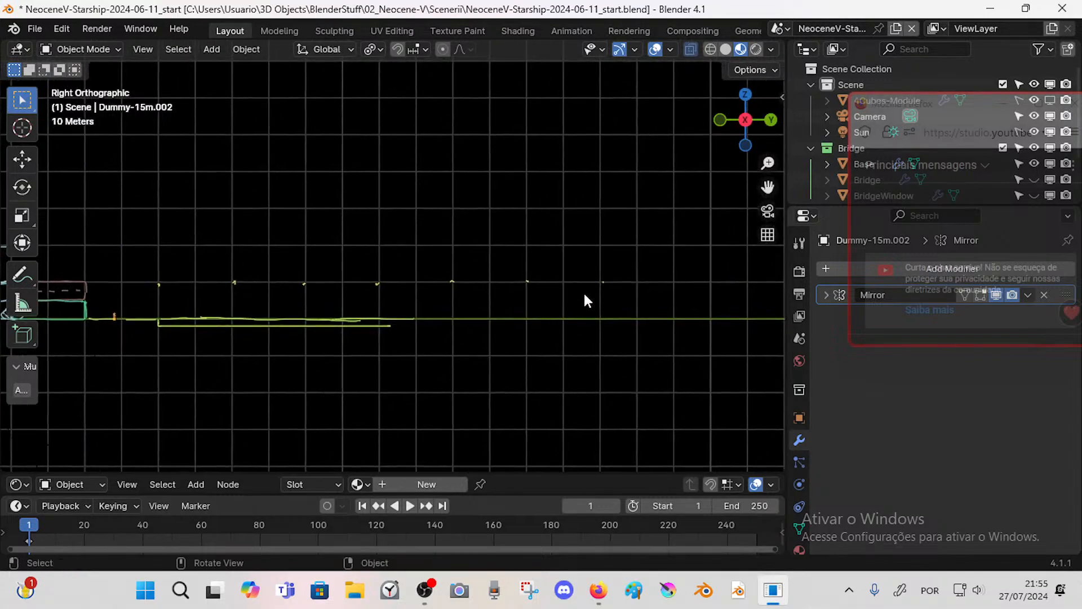
left_click(601, 282)
left_click(671, 281)
middle_click_drag(661, 333, 622, 325, "shift")
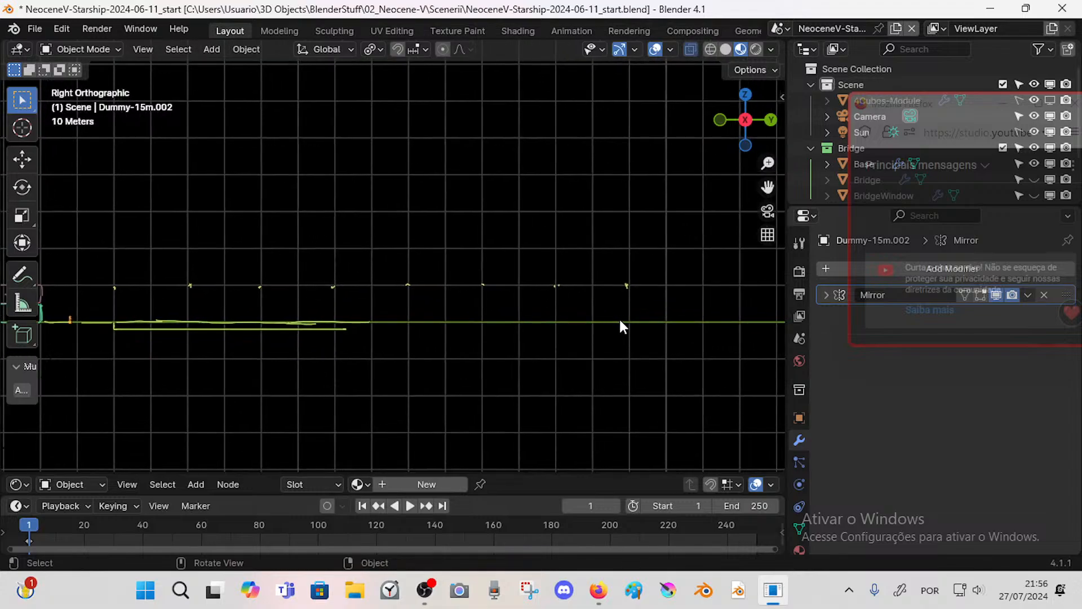
- Extend the recess's floor line to the 120 m mark and close it with a vertical wall up to the ground line
scroll(554, 329, "up", 2)
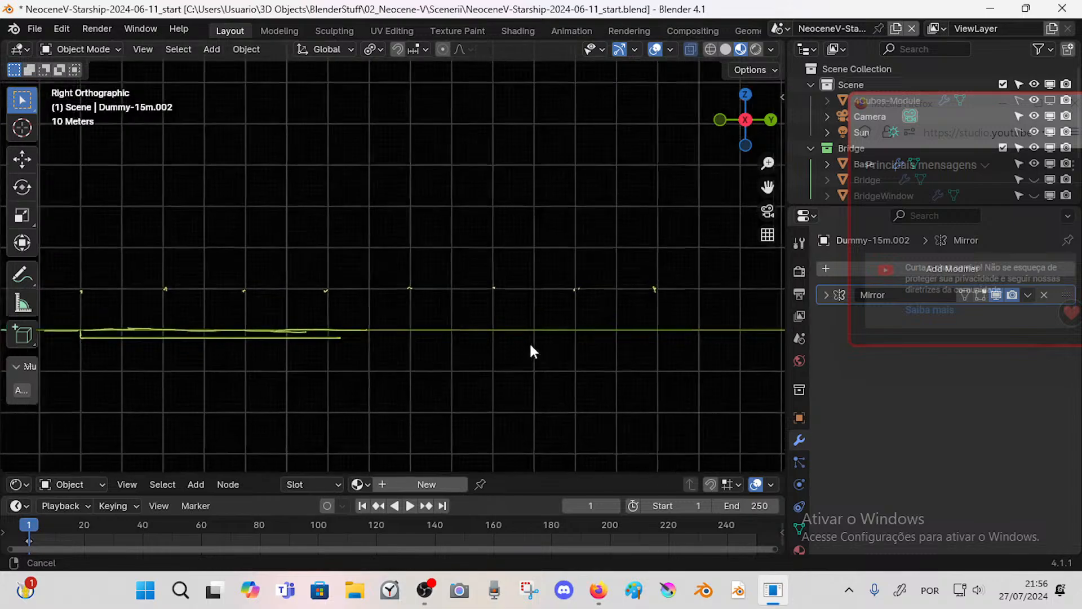
middle_click_drag(461, 389, 463, 391, "ctrl")
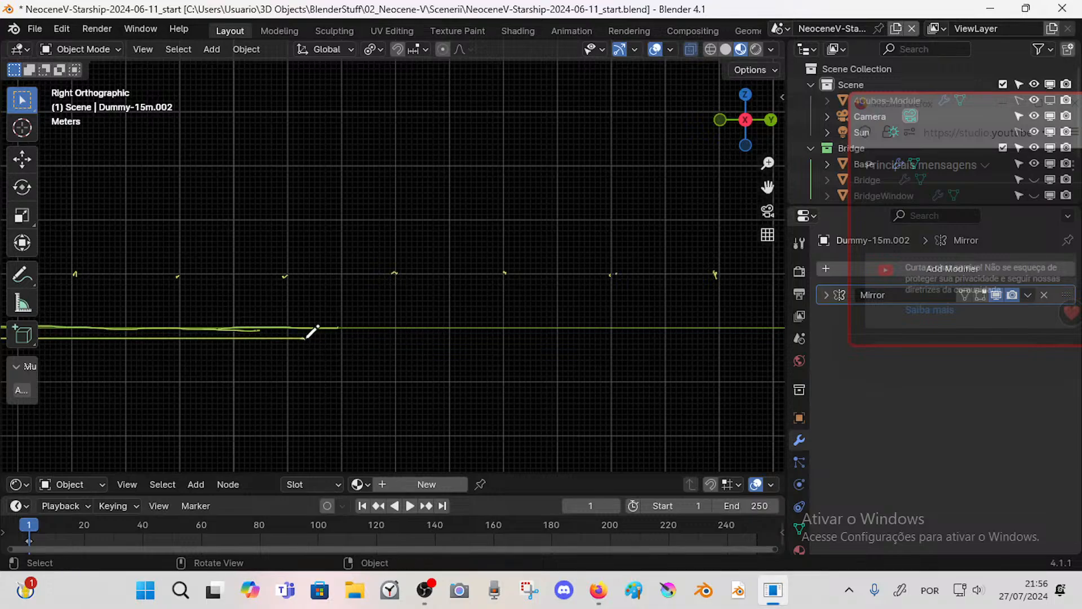
mouse_move(303, 339)
left_mouse_down()
mouse_move(611, 339)
mouse_move(610, 330)
left_mouse_up()
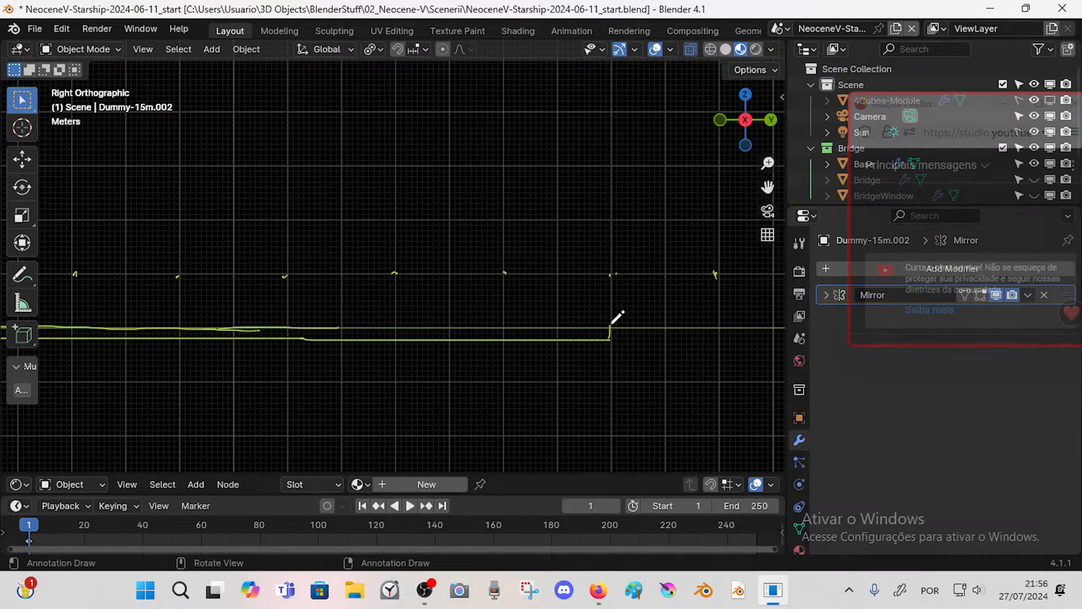
middle_click_drag(633, 329, 529, 352, "shift")
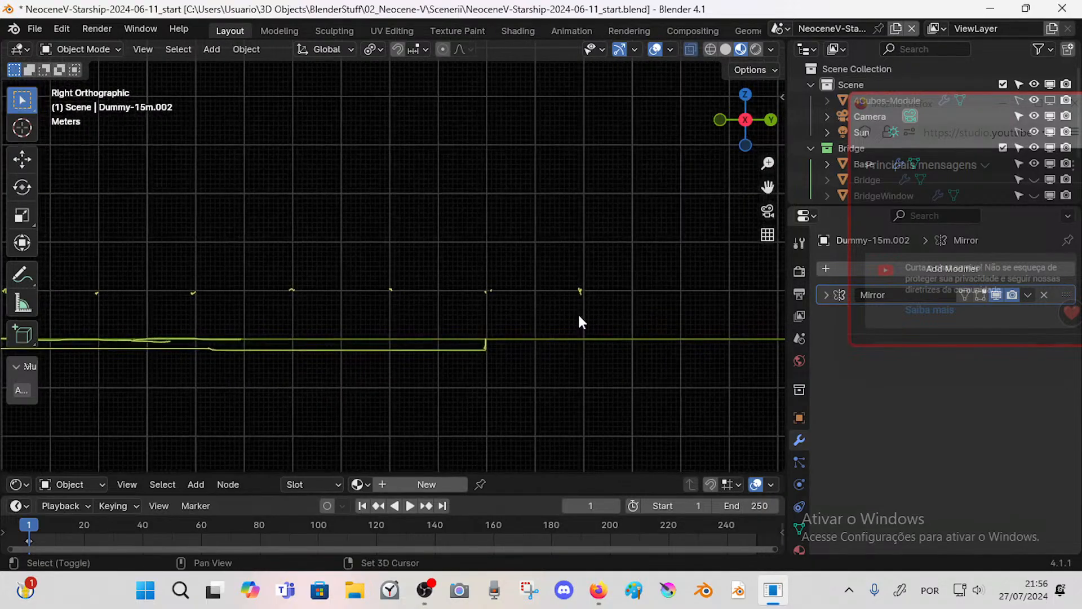
middle_click_drag(610, 319, 597, 337, "shift")
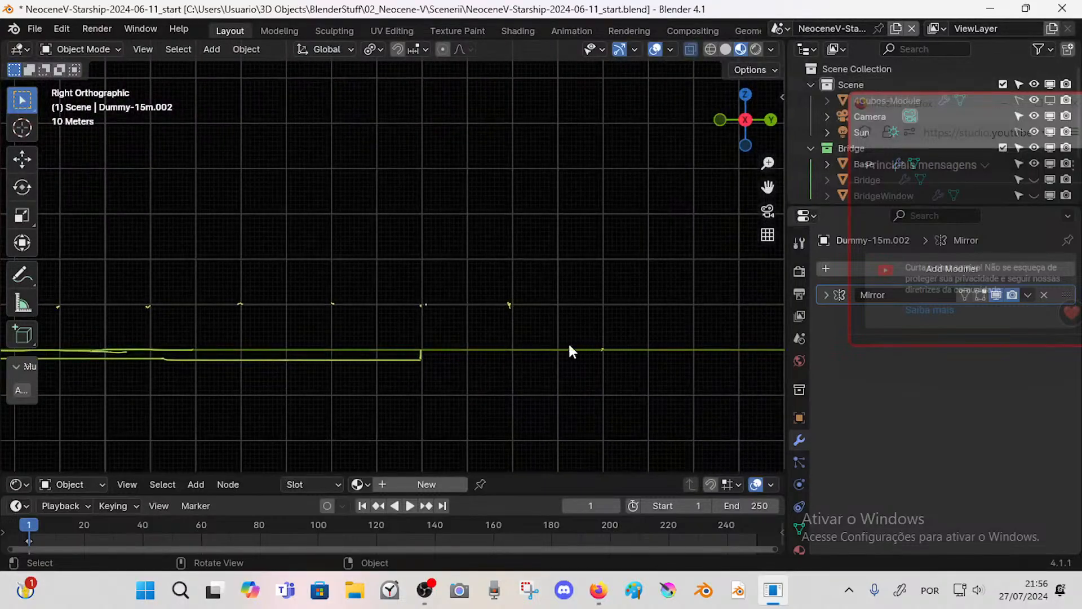
left_click_drag(470, 345, 478, 285)
left_click_drag(489, 342, 494, 264)
left_click_drag(474, 313, 474, 223)
right_click_drag(491, 281, 481, 361)
middle_click_drag(498, 293, 510, 327, "ctrl")
middle_click_drag(512, 327, 548, 387, "shift")
left_click_drag(597, 391, 601, 363)
key("ctrl+z")
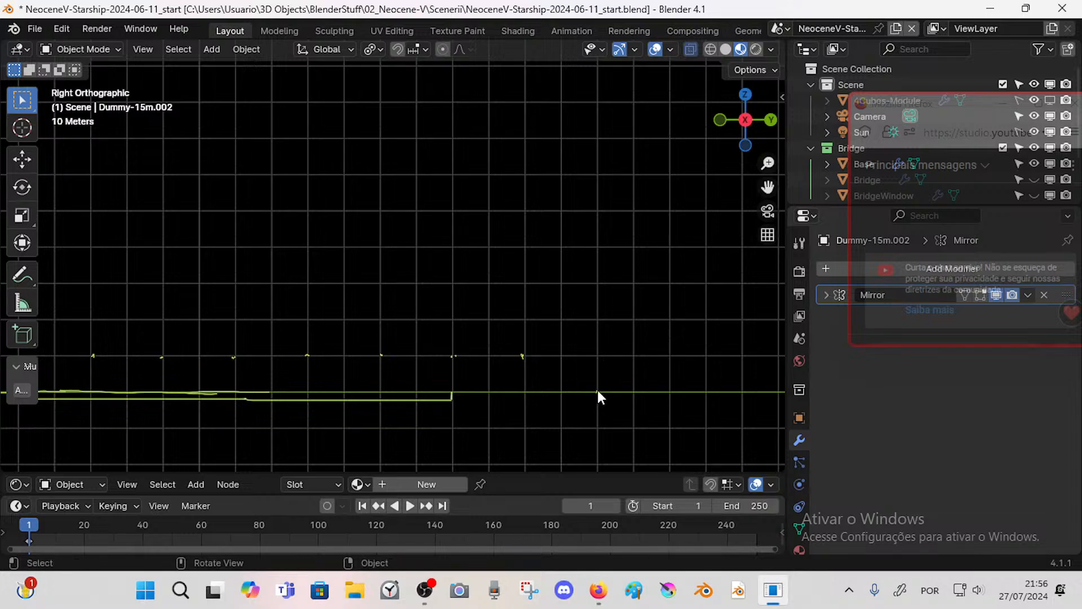
left_click_drag(597, 392, 597, 362)
left_click_drag(593, 387, 593, 212)
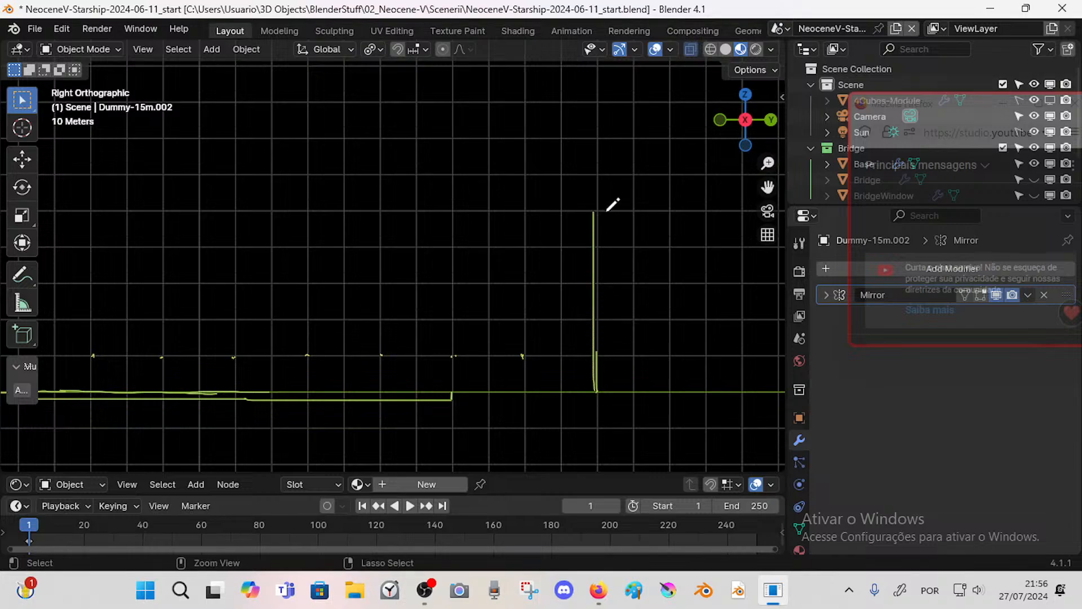
right_click_drag(601, 248, 597, 371)
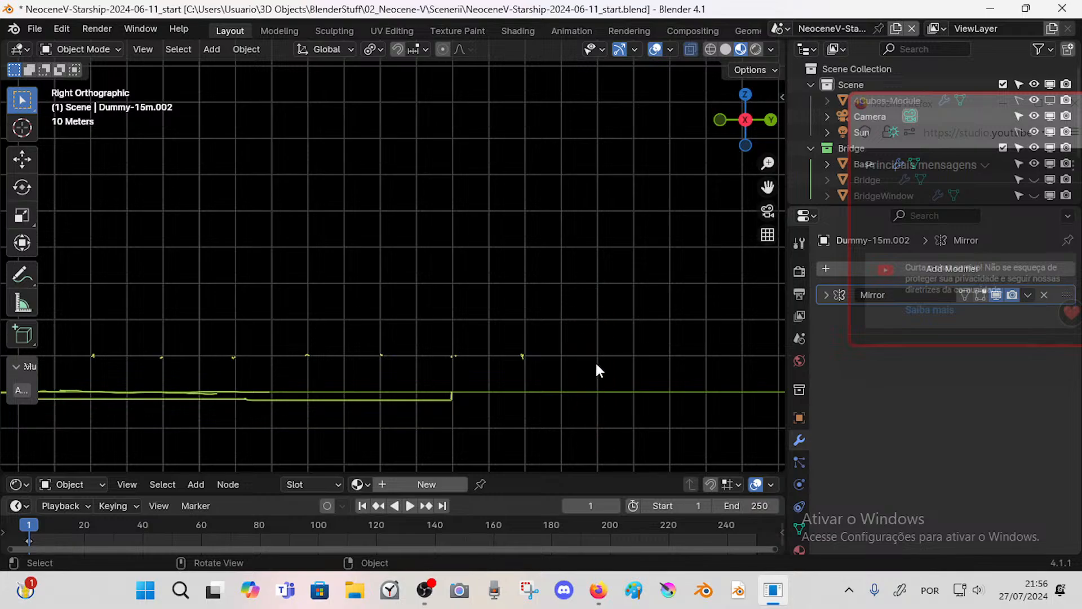
- Annotate a vertical back wall about 44 m tall, 40 m behind the recess, joined to the recess by a ground line
left_click_drag(596, 391, 596, 232)
right_click_drag(598, 378, 603, 326)
left_click_drag(599, 313, 591, 393)
left_click_drag(453, 390, 594, 389)
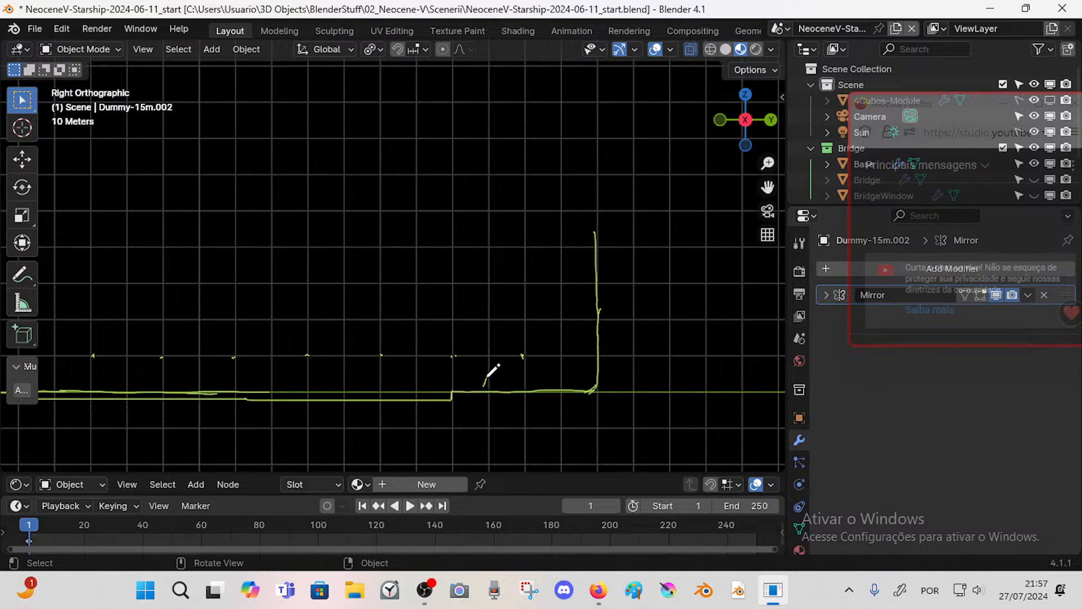
left_click_drag(484, 386, 487, 342)
mouse_move(491, 358)
right_mouse_down()
mouse_move(483, 338)
mouse_move(490, 358)
mouse_move(524, 356)
right_mouse_up()
left_click_drag(501, 387, 508, 356)
mouse_move(539, 389)
left_mouse_down()
mouse_move(555, 354)
mouse_move(576, 365)
left_mouse_up()
key("ctrl+z")
key("ctrl+z")
mouse_move(524, 388)
left_mouse_down()
mouse_move(547, 335)
mouse_move(558, 364)
mouse_move(600, 307)
mouse_move(547, 329)
left_mouse_up()
mouse_move(511, 390)
left_mouse_down()
mouse_move(540, 335)
mouse_move(574, 317)
left_mouse_up()
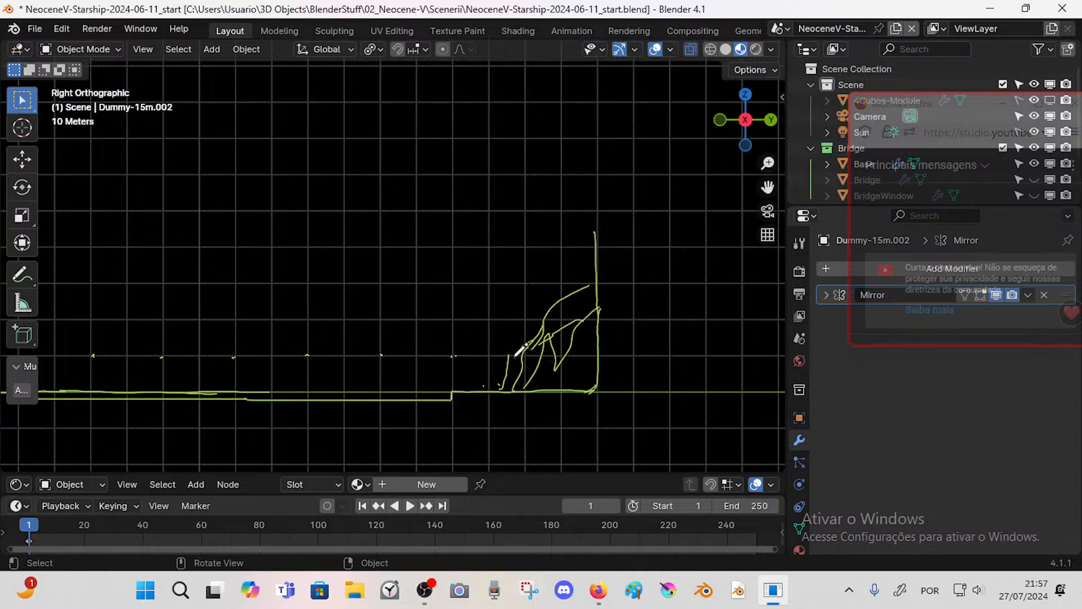
mouse_move(520, 348)
left_mouse_down()
mouse_move(502, 373)
mouse_move(517, 308)
mouse_move(573, 295)
mouse_move(556, 362)
mouse_move(507, 353)
mouse_move(496, 367)
mouse_move(509, 338)
mouse_move(512, 389)
mouse_move(508, 314)
mouse_move(486, 367)
left_mouse_up()
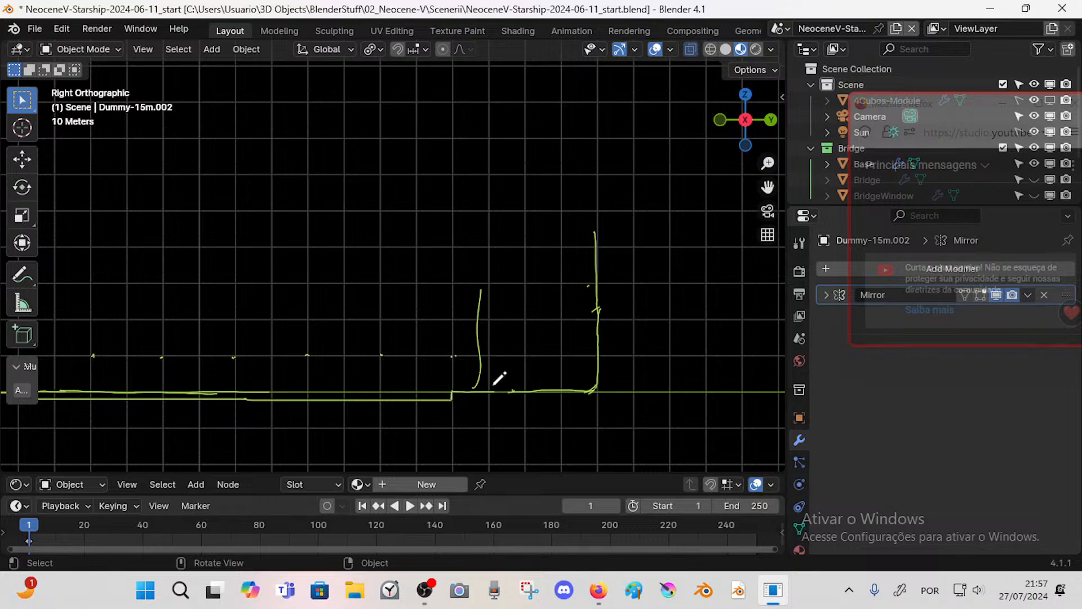
- Sketch a forked tree about 54 m tall on the ground just behind the recess's rear wall
left_click_drag(492, 386, 485, 272)
middle_click_drag(496, 295, 489, 344, "shift")
left_click_drag(466, 351, 467, 311)
left_click_drag(469, 331, 427, 249)
mouse_move(435, 248)
left_mouse_down()
mouse_move(466, 306)
mouse_move(510, 243)
left_mouse_up()
left_click_drag(498, 265, 473, 337)
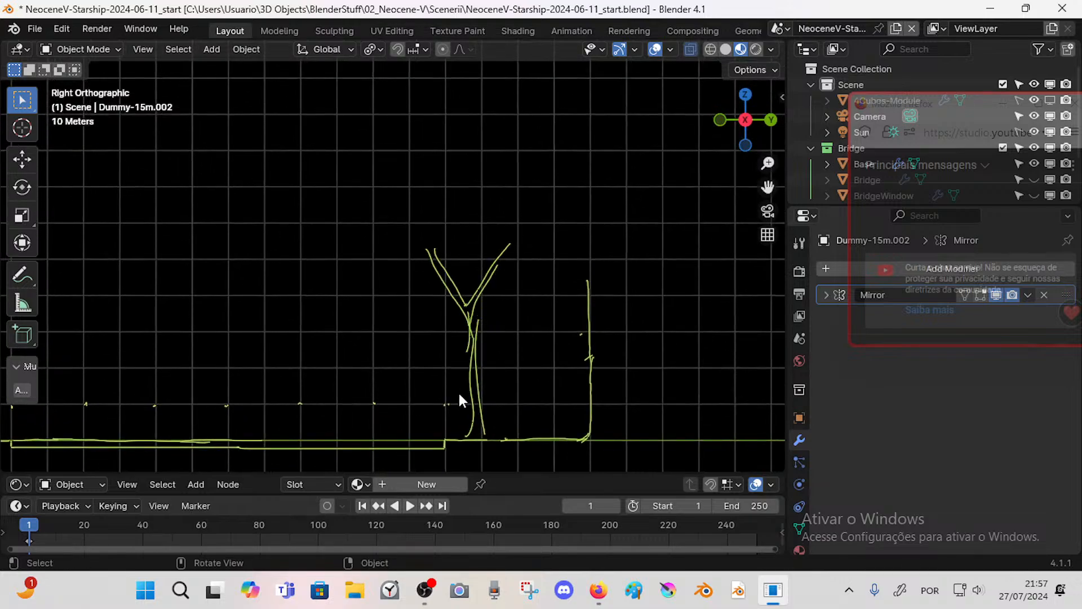
left_click_drag(460, 438, 472, 359)
middle_click_drag(482, 317, 592, 303, "shift")
scroll(340, 367, "down", 2)
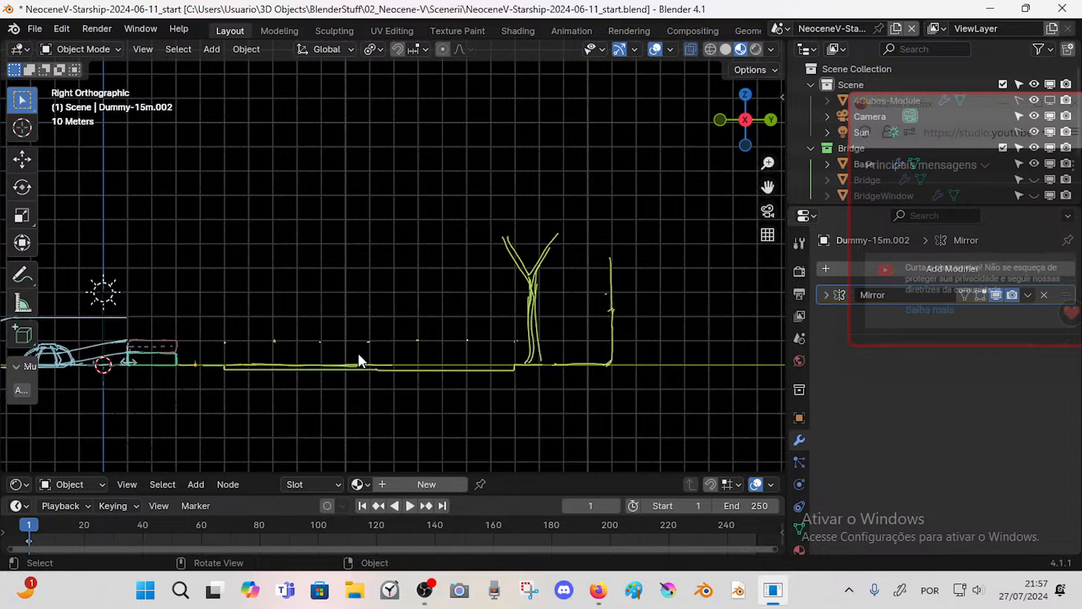
left_click_drag(364, 361, 369, 289)
key("ctrl+z")
left_click_drag(424, 361, 434, 291)
key("ctrl+z")
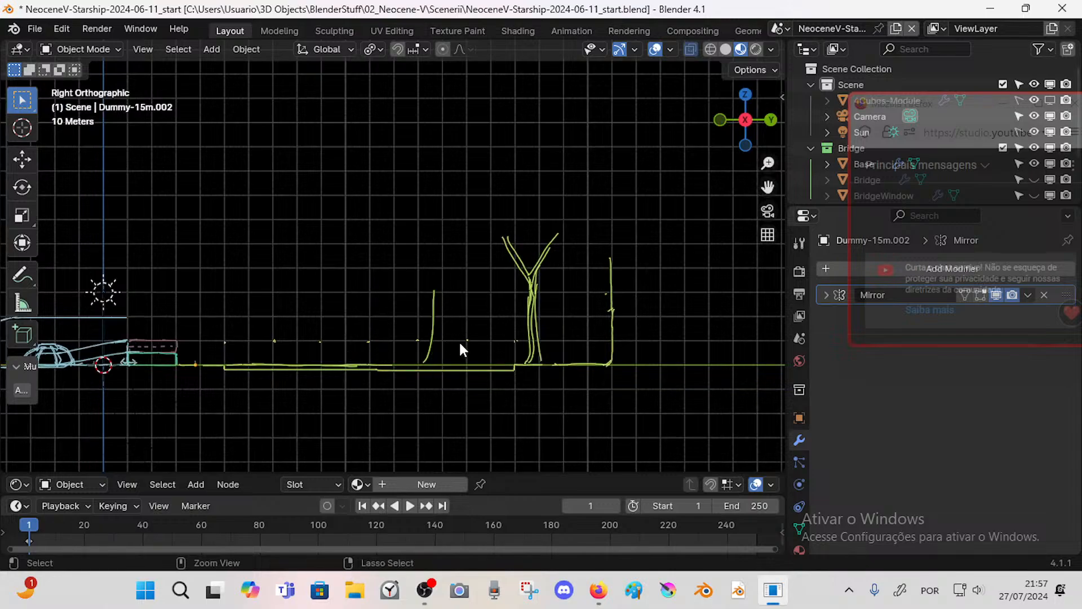
- Sketch palms about 30 m tall and dense undergrowth between the forked tree and the back wall
scroll(471, 333, "right", 4, "ctrl")
scroll(468, 339, "up", 2, "shift")
middle_click_drag(470, 382, 472, 428, "ctrl")
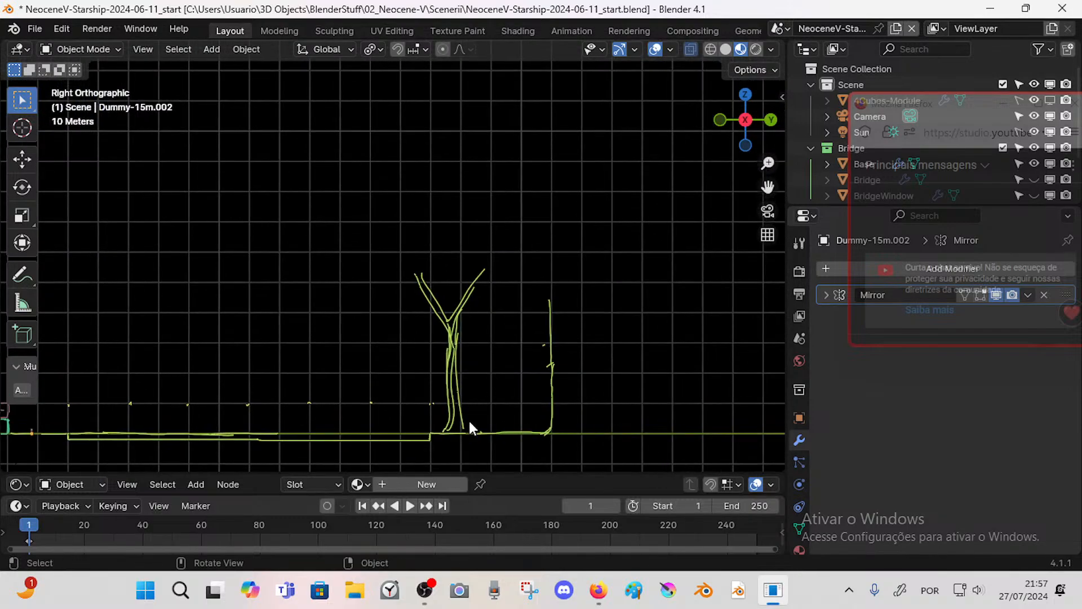
mouse_move(492, 427)
left_mouse_down()
mouse_move(502, 366)
mouse_move(476, 360)
mouse_move(483, 374)
mouse_move(495, 367)
mouse_move(513, 337)
mouse_move(530, 352)
mouse_move(505, 366)
left_mouse_up()
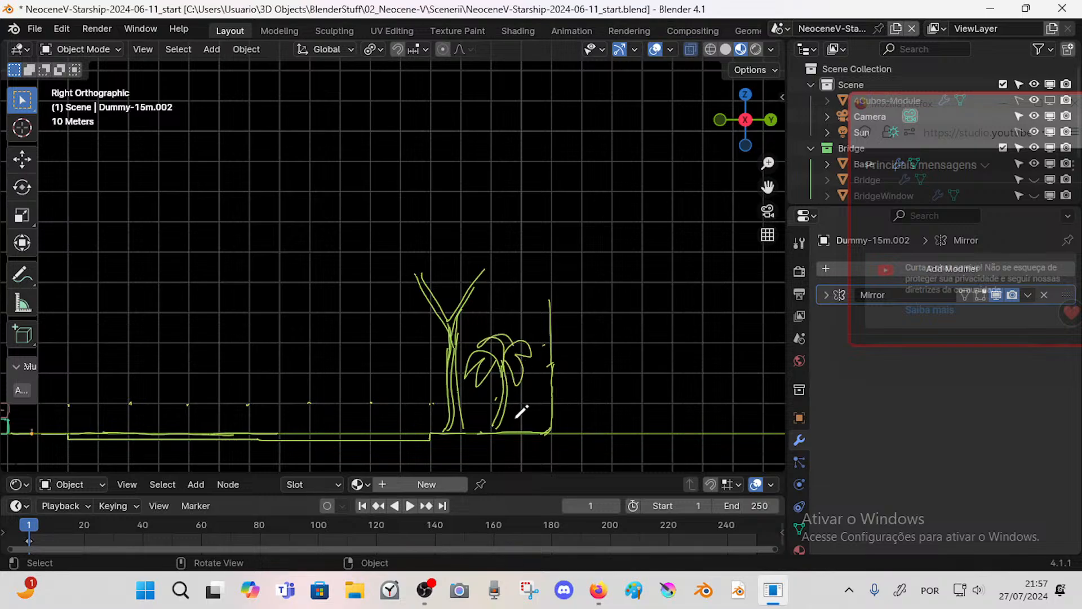
left_click_drag(515, 419, 527, 363)
left_click_drag(522, 424, 530, 366)
left_click_drag(541, 425, 527, 365)
mouse_move(549, 400)
left_mouse_down()
mouse_move(526, 405)
mouse_move(526, 428)
mouse_move(540, 402)
mouse_move(537, 436)
mouse_move(536, 315)
mouse_move(522, 340)
left_mouse_up()
mouse_move(496, 403)
left_mouse_down()
mouse_move(542, 374)
mouse_move(501, 431)
mouse_move(516, 378)
left_mouse_up()
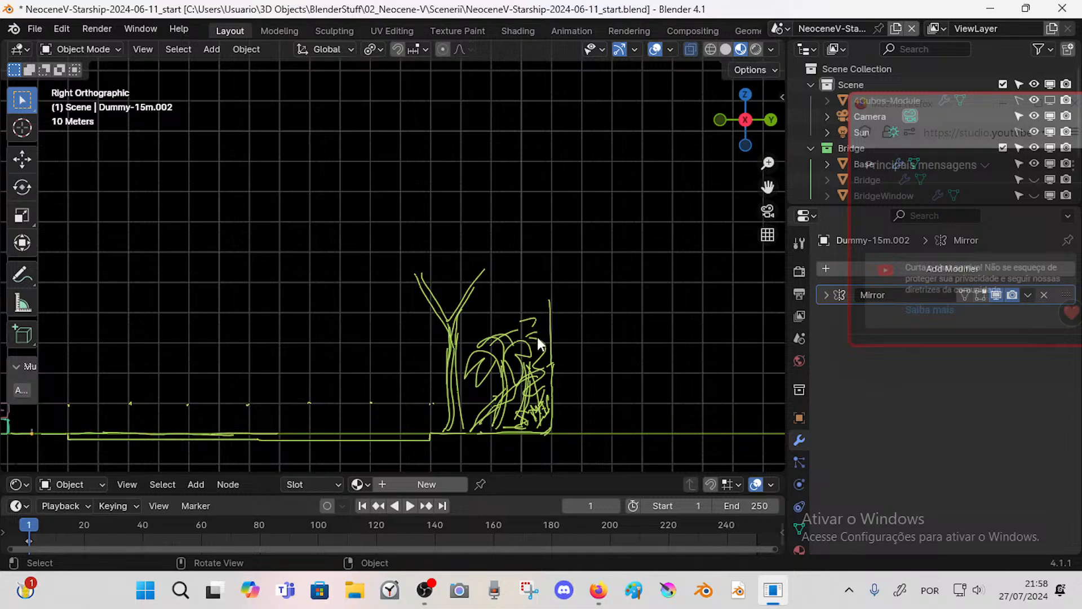
- Duplicate the scale dummy standing in front of the recess and move the copy backward along Y
mouse_move(495, 370)
middle_mouse_down("shift")
mouse_move(511, 331)
mouse_move(683, 307)
mouse_move(577, 352)
mouse_move(584, 345)
middle_mouse_up("shift")
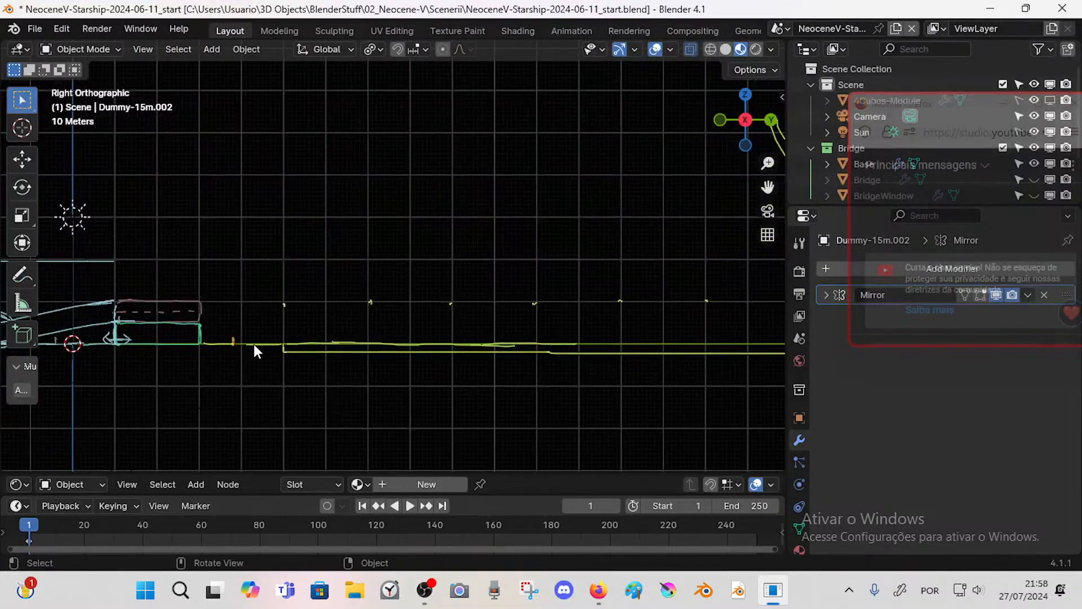
middle_click_drag(445, 339, 331, 357, "shift")
key("shift+d")
left_click(416, 327)
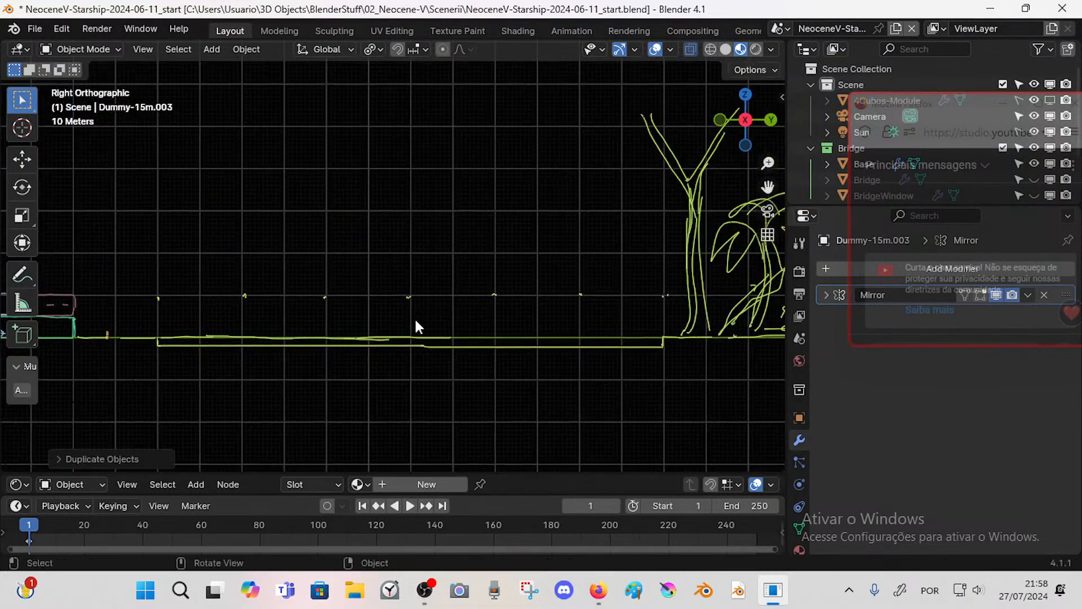
key("g")
key("y")
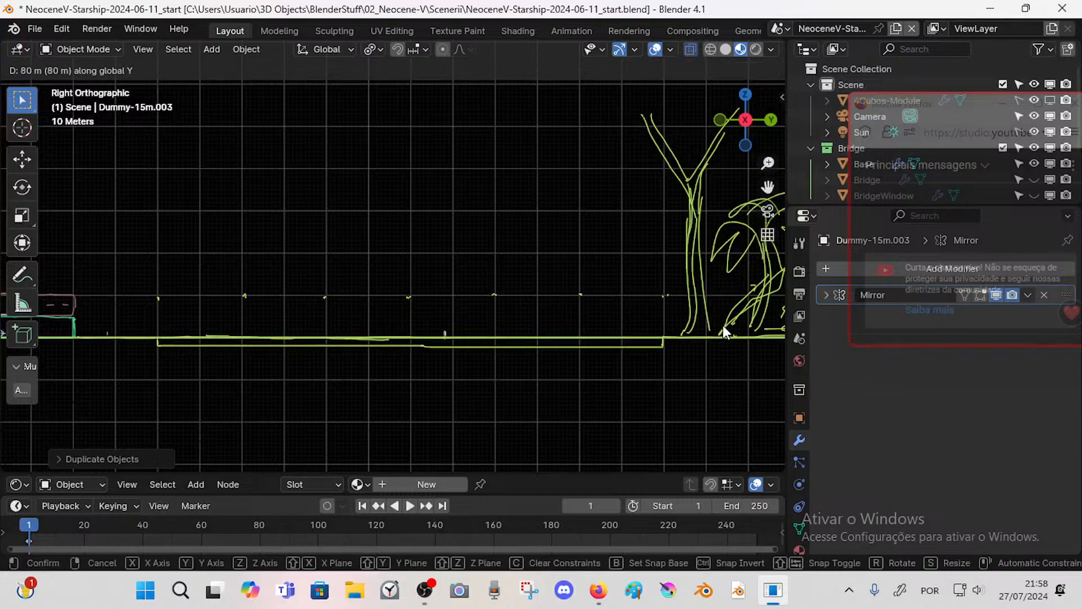
left_click(511, 354)
- Move the copied dummy along Y onto the ground between the recess's rear wall and the forked tree
key("g")
key("y")
middle_click_drag(733, 339, 539, 358, "shift")
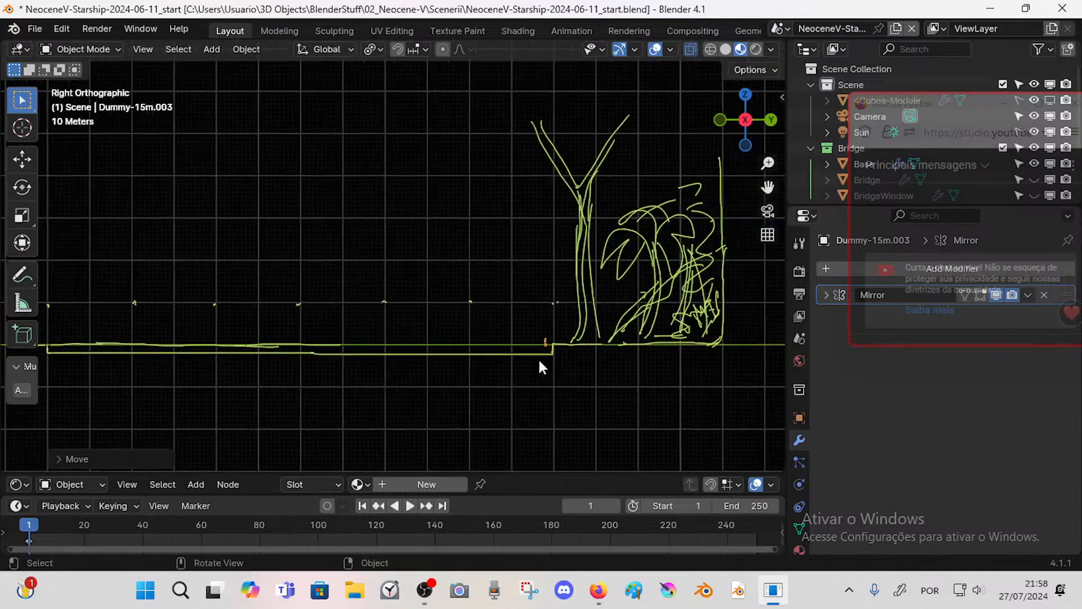
left_click(590, 354)
middle_click_drag(607, 373, 504, 393, "shift")
scroll(530, 326, "up", 4)
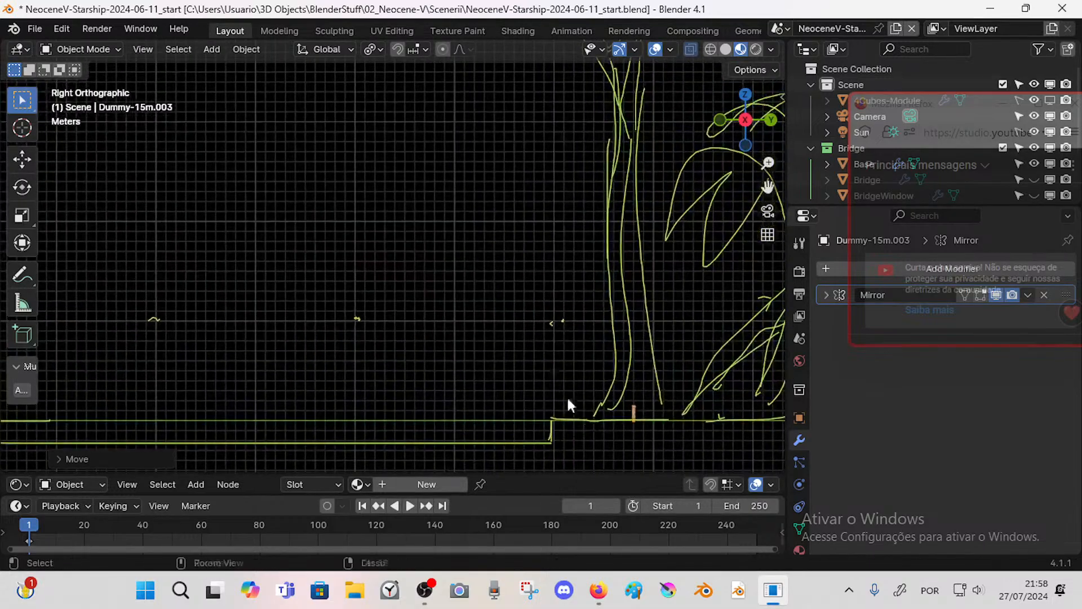
middle_click_drag(569, 404, 581, 366, "shift")
key("g")
key("y")
left_click(522, 367)
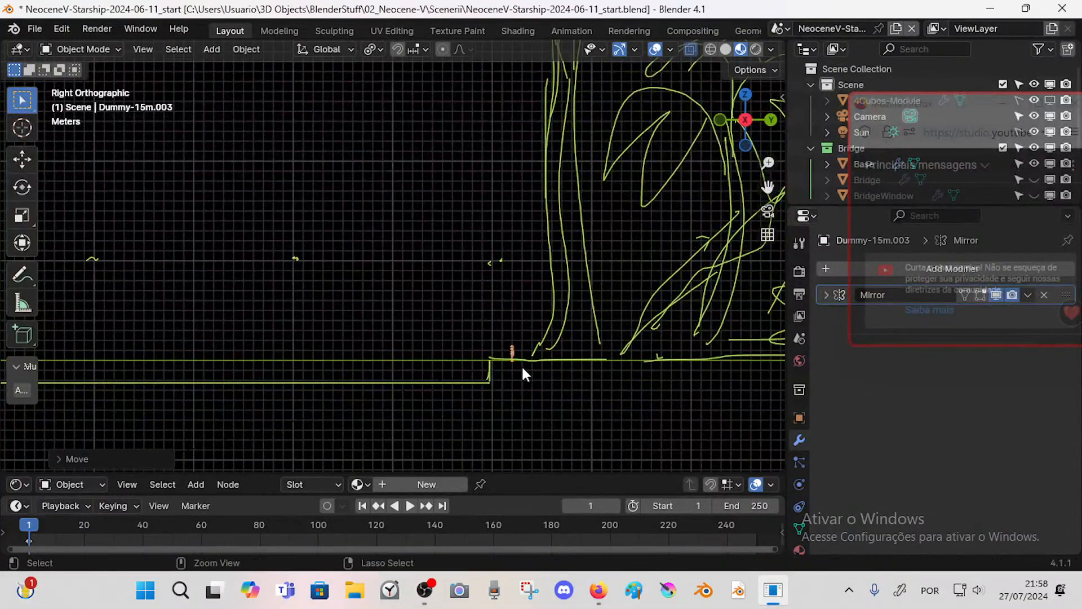
- Erase the forked tree's wide trunk and redraw it as a narrower, straighter trunk down to the ground
middle_click_drag(546, 361, 492, 366, "ctrl")
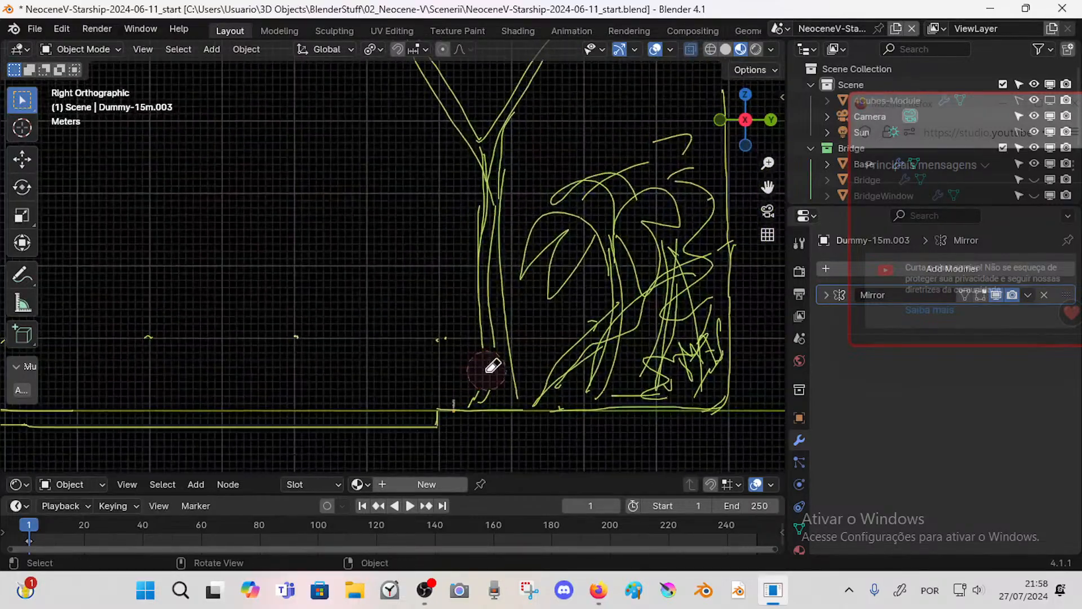
mouse_move(492, 367)
left_mouse_down()
mouse_move(491, 331)
mouse_move(499, 397)
left_mouse_up()
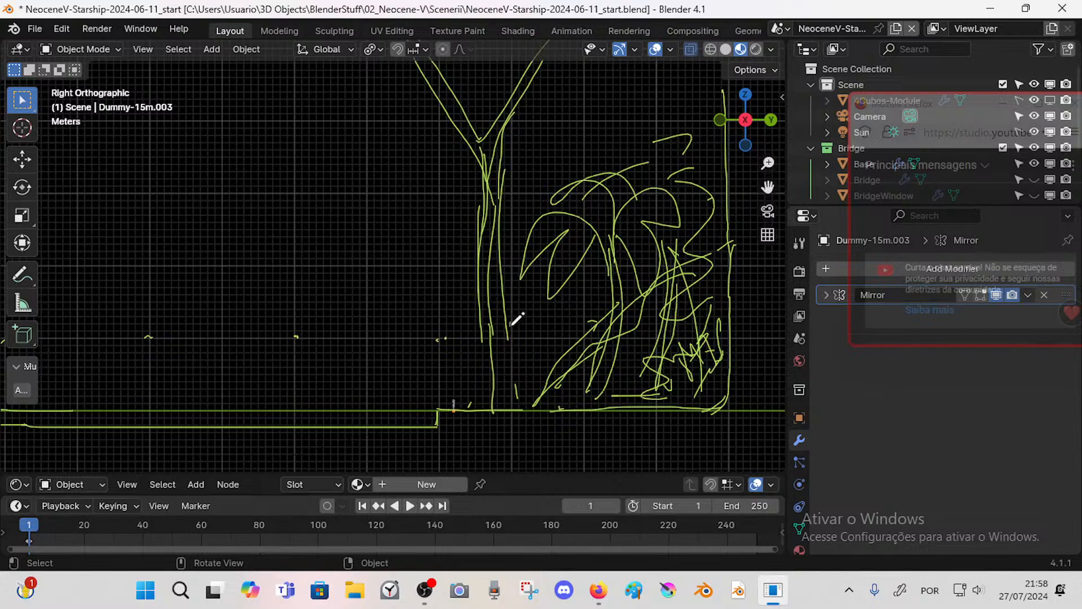
left_click_drag(516, 320, 512, 387)
mouse_move(490, 338)
left_mouse_down("ctrl")
mouse_move(476, 225)
mouse_move(494, 190)
mouse_move(503, 326)
left_mouse_up("ctrl")
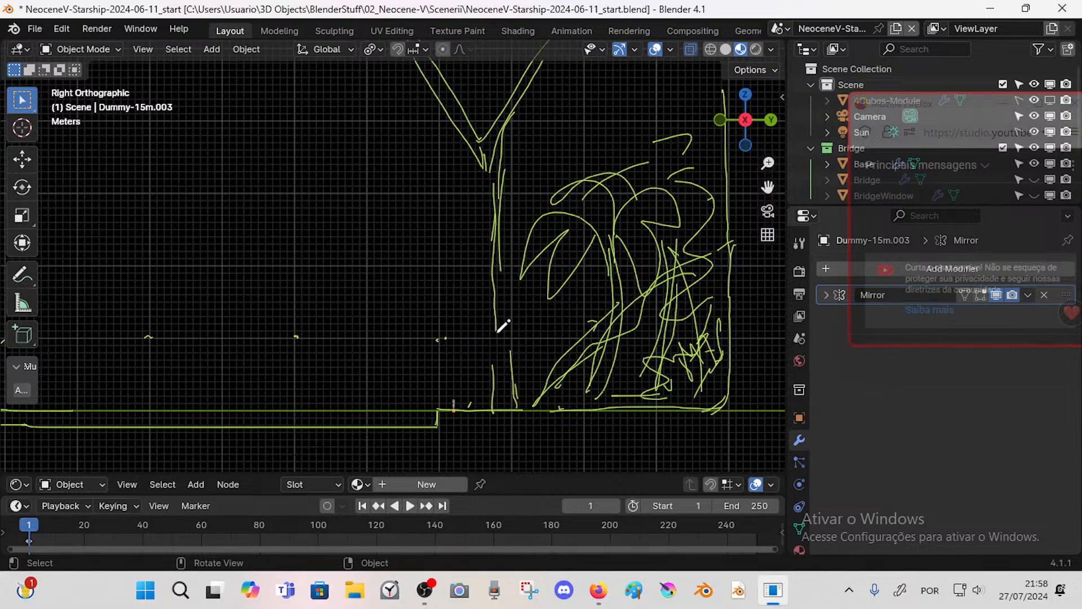
mouse_move(511, 237)
left_mouse_down()
mouse_move(513, 358)
mouse_move(500, 367)
mouse_move(499, 258)
mouse_move(507, 314)
mouse_move(495, 326)
mouse_move(500, 387)
mouse_move(517, 385)
left_mouse_up()
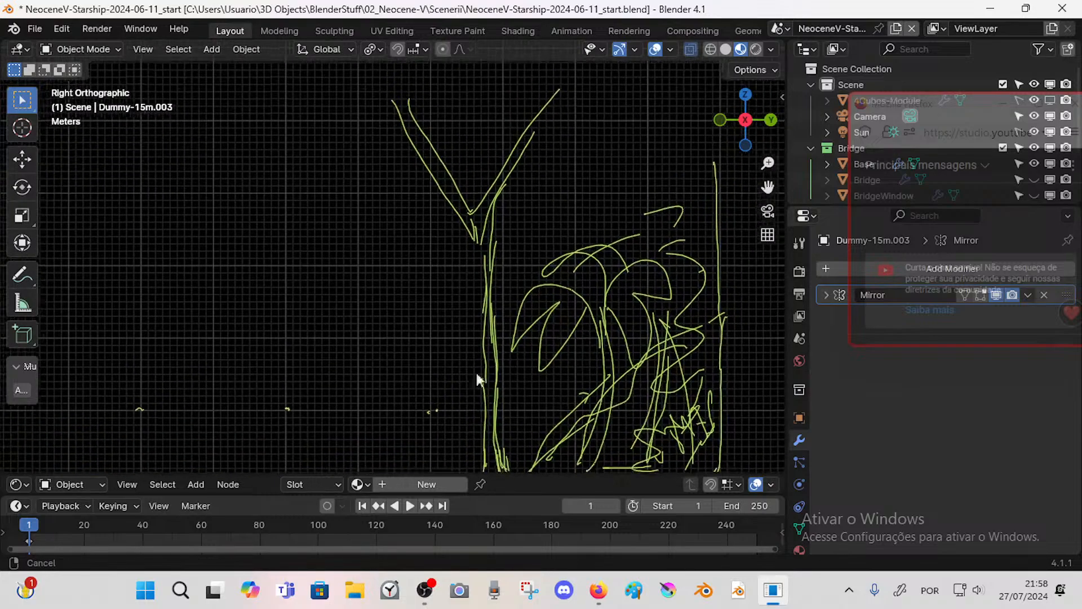
- Erase the tree's V-shaped fork and redraw the crown with several spreading branches up to about 50 m
scroll(490, 379, "up", 3, "shift")
mouse_move(476, 256)
left_mouse_down("ctrl")
mouse_move(406, 116)
mouse_move(585, 104)
mouse_move(536, 141)
mouse_move(498, 289)
mouse_move(401, 250)
mouse_move(487, 284)
mouse_move(511, 173)
mouse_move(527, 151)
left_mouse_up("ctrl")
scroll(496, 226, "down", 4)
left_click_drag(445, 244, 490, 225)
middle_click_drag(434, 210, 451, 248, "shift")
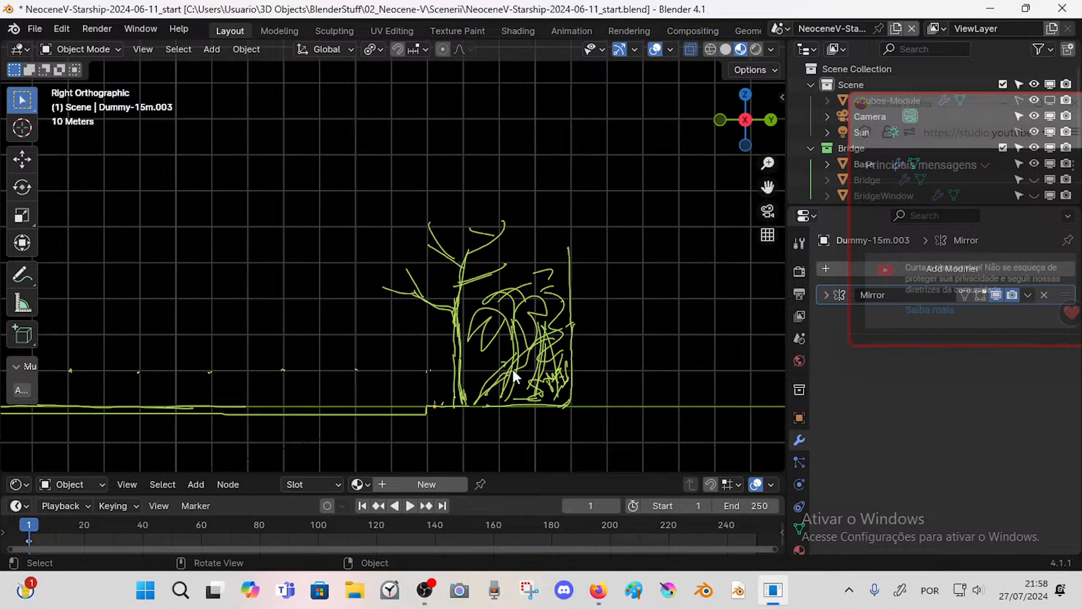
- Thicken the undergrowth along the ground beneath the palms and erase part of the diagonal strokes beside the tree
mouse_move(509, 399)
left_mouse_down()
mouse_move(558, 394)
mouse_move(572, 372)
mouse_move(558, 354)
mouse_move(512, 398)
mouse_move(558, 328)
left_mouse_up()
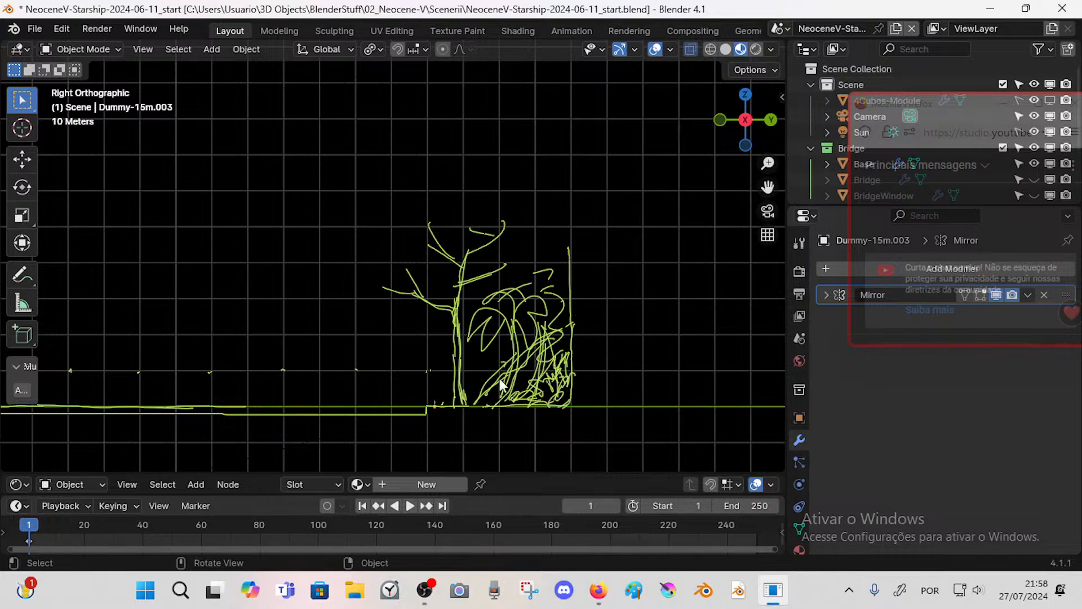
scroll(500, 381, "up", 3)
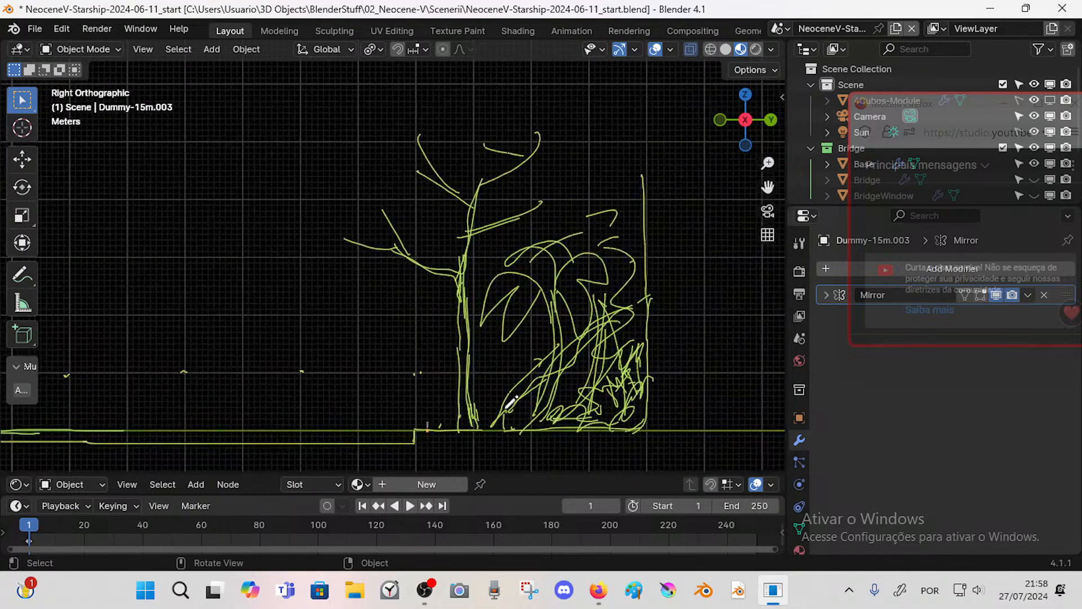
mouse_move(507, 409)
left_mouse_down()
mouse_move(509, 374)
mouse_move(551, 348)
mouse_move(558, 389)
mouse_move(533, 350)
mouse_move(506, 381)
left_mouse_up()
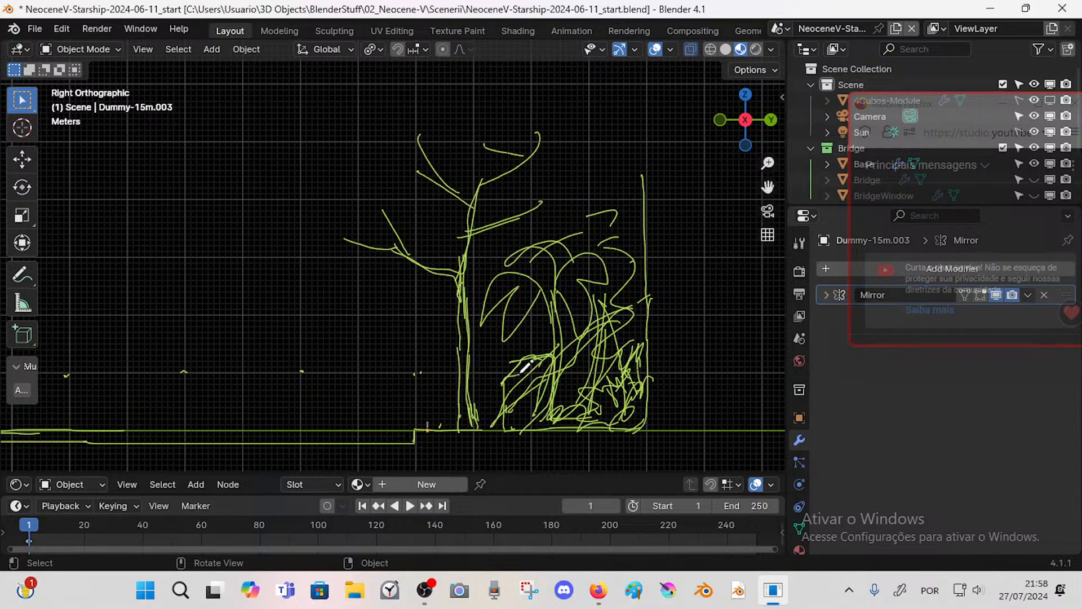
key("ctrl+z")
right_click_drag(511, 379, 513, 374)
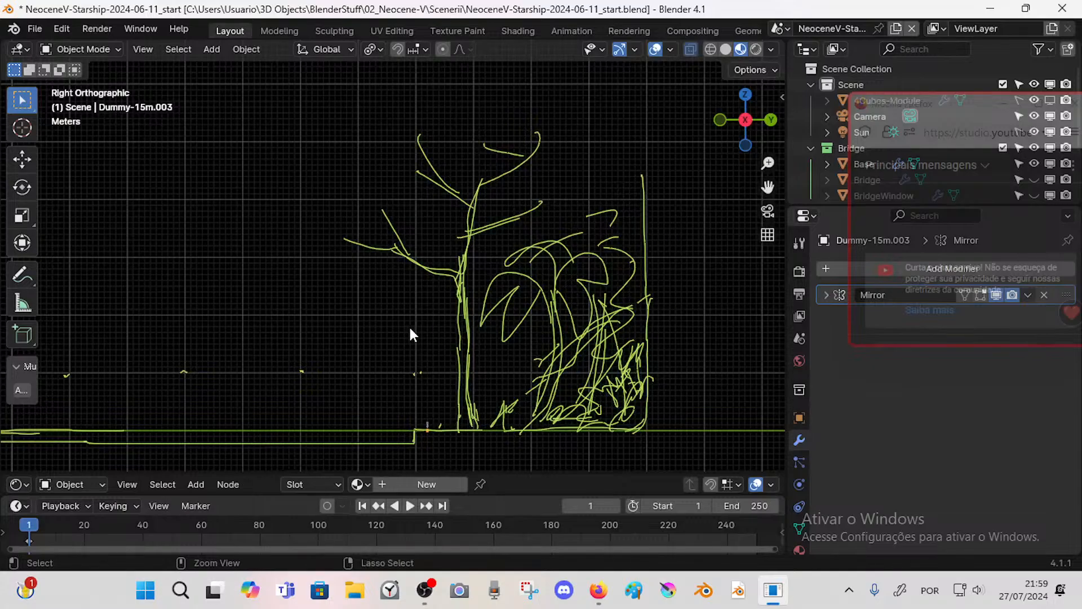
- Examine the sketch in perspective and in side view, from the planted area forward to the cafe and hallway
mouse_move(398, 350)
middle_mouse_down()
mouse_move(488, 350)
mouse_move(472, 368)
mouse_move(568, 355)
mouse_move(440, 341)
middle_mouse_up()
scroll(568, 355, "up", 3)
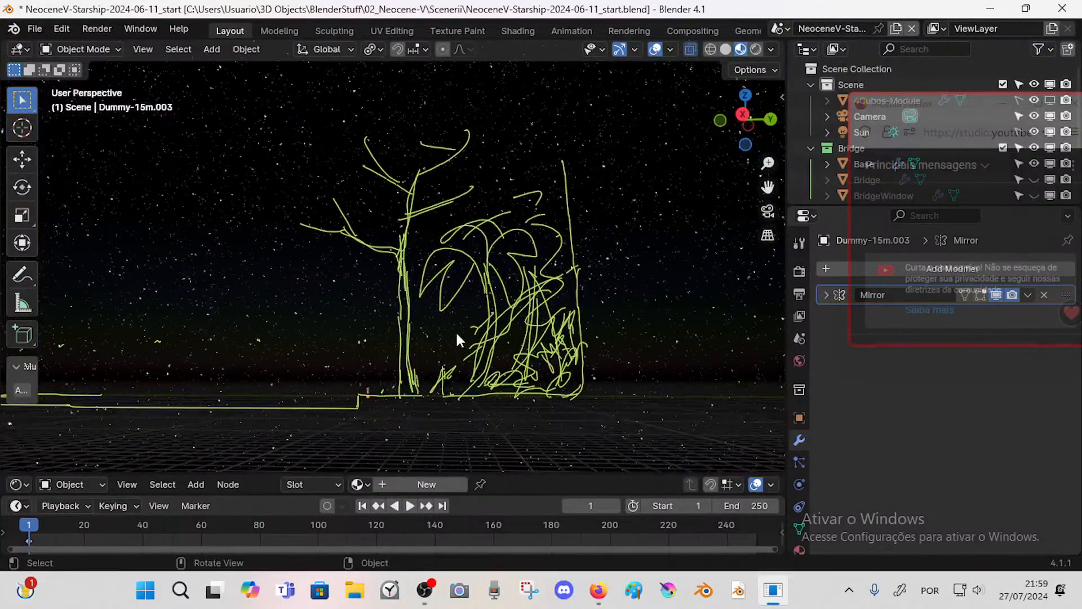
key("KP_3")
middle_click_drag(477, 306, 508, 396, "shift")
middle_click_drag(547, 291, 660, 290, "ctrl")
middle_click_drag(436, 314, 637, 292, "shift")
middle_click_drag(426, 327, 567, 338, "shift")
middle_click_drag(699, 290, 593, 302, "shift")
middle_click_drag(530, 326, 528, 297, "ctrl")
mouse_move(463, 359)
middle_mouse_down("shift")
mouse_move(390, 357)
mouse_move(644, 317)
middle_mouse_up("shift")
mouse_move(376, 347)
middle_mouse_down("shift")
mouse_move(485, 326)
mouse_move(479, 252)
middle_mouse_up("shift")
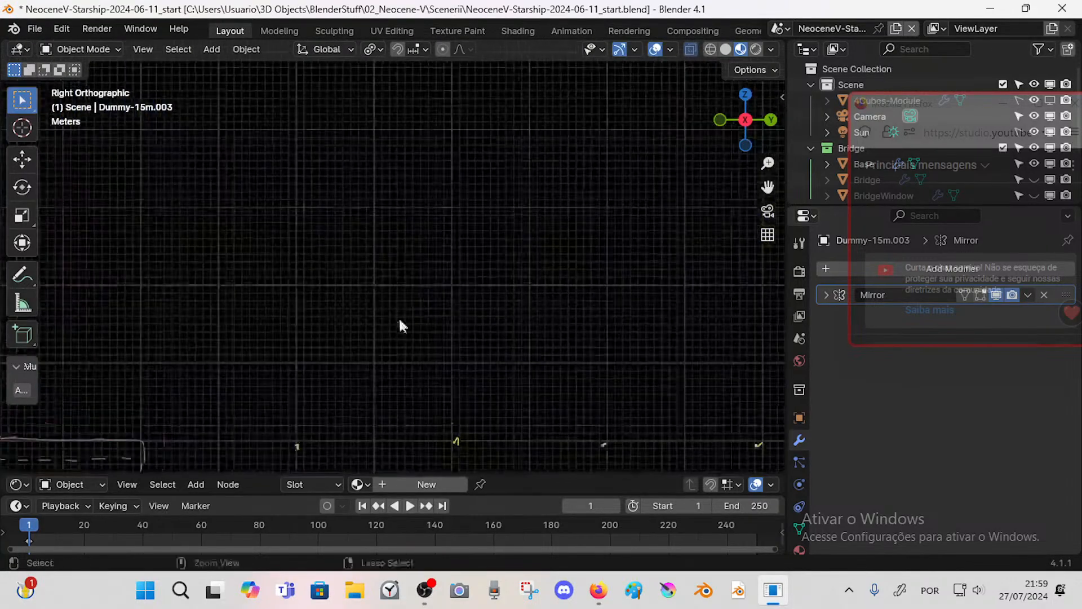
middle_click_drag(333, 395, 506, 275, "shift")
middle_click_drag(401, 371, 441, 341, "ctrl")
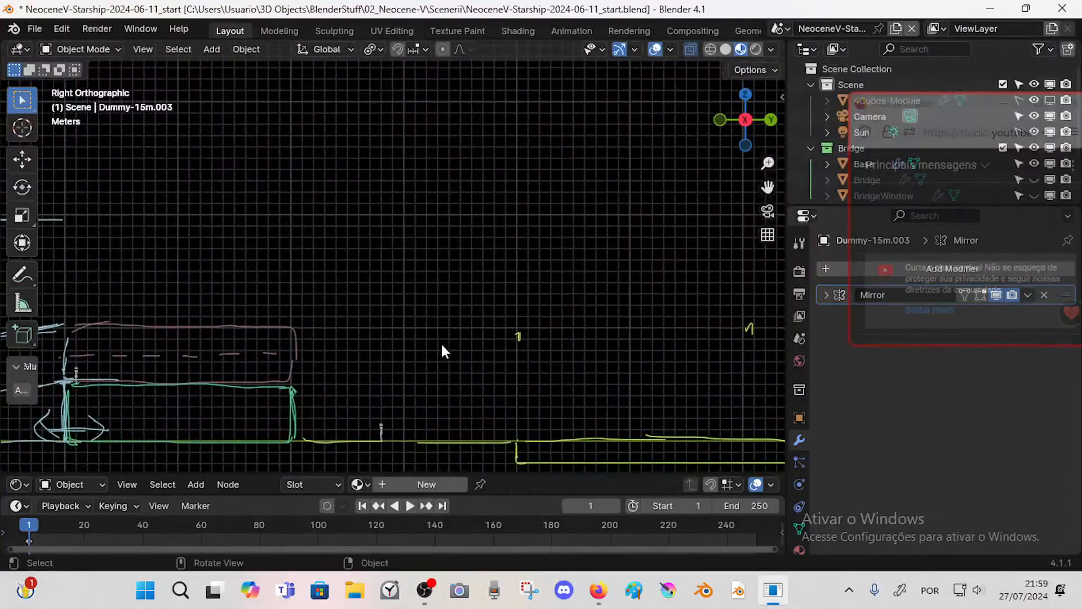
mouse_move(509, 329)
middle_mouse_down("ctrl")
mouse_move(509, 319)
mouse_move(510, 342)
mouse_move(536, 300)
mouse_move(477, 327)
mouse_move(630, 300)
mouse_move(542, 316)
middle_mouse_up("ctrl")
- Rename the Note annotation layer to Greenhouse and place it below the Cafe layer
type("n")
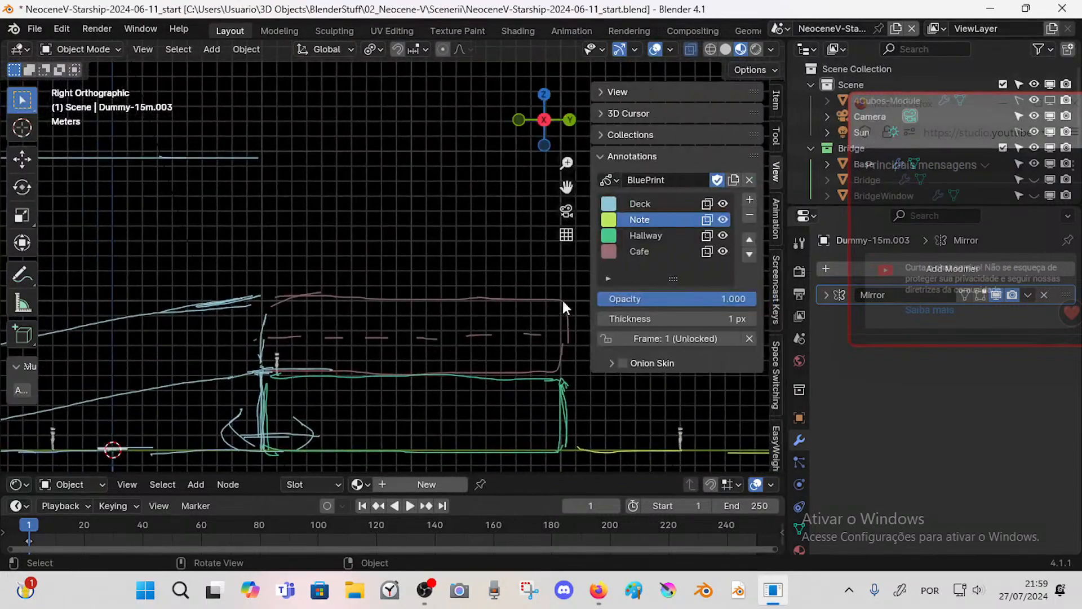
type("Greenhous")
double_click(749, 256)
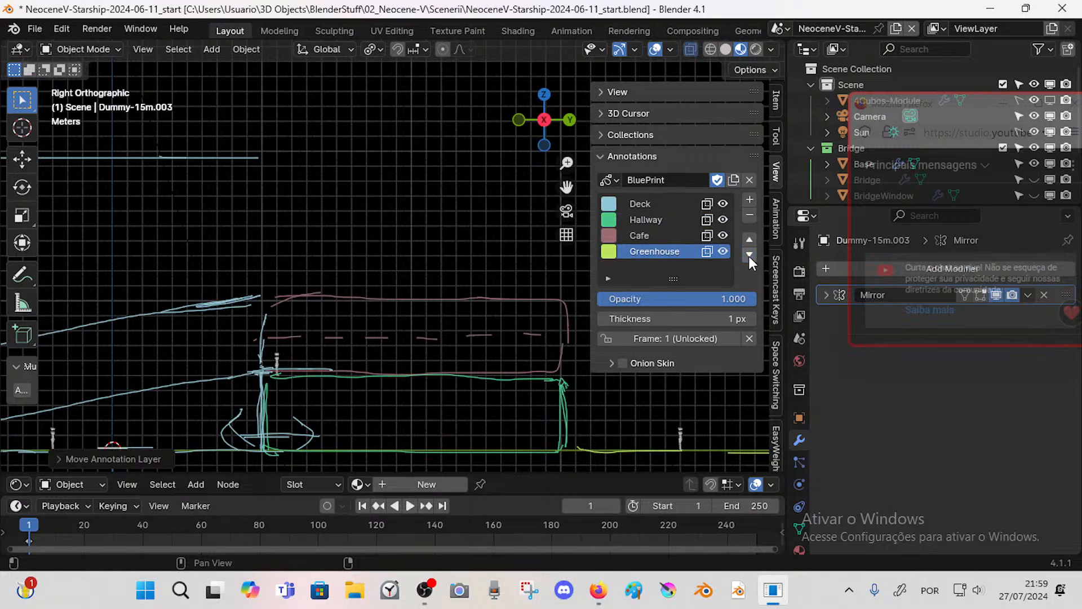
- Make the Cafe annotation layer active and save the file
left_click(672, 232)
left_click(697, 221)
left_click(667, 237)
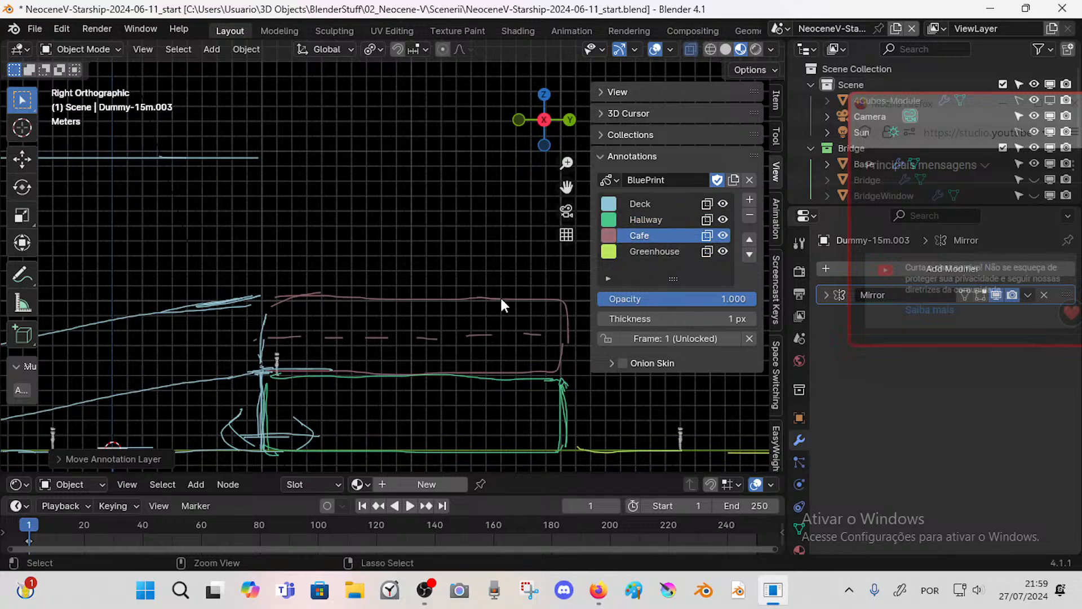
key("ctrl+s")
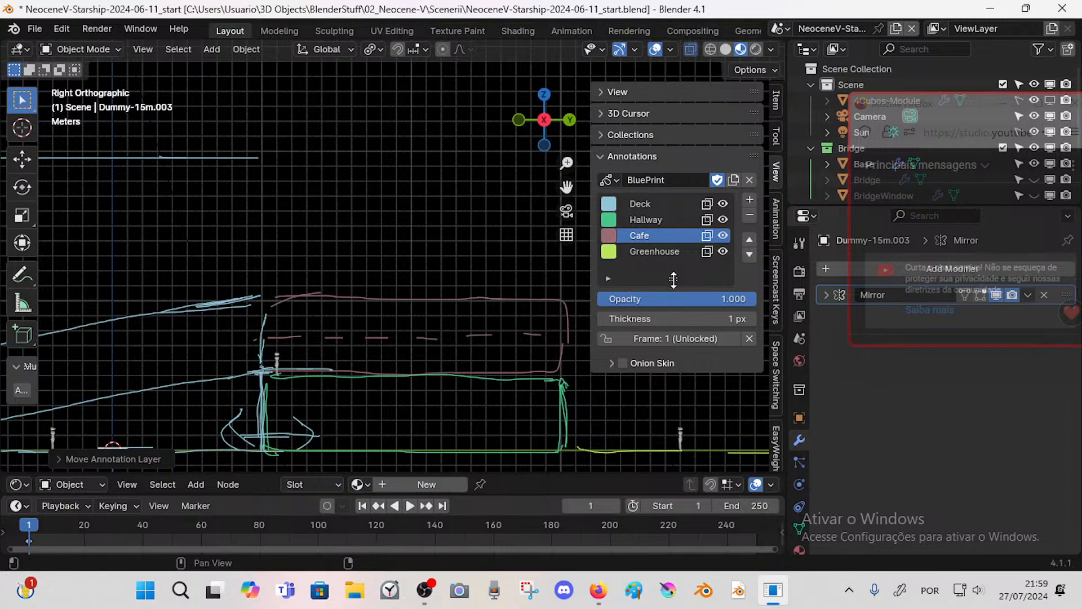
left_click_drag(673, 280, 673, 295)
scroll(478, 374, "down", 2)
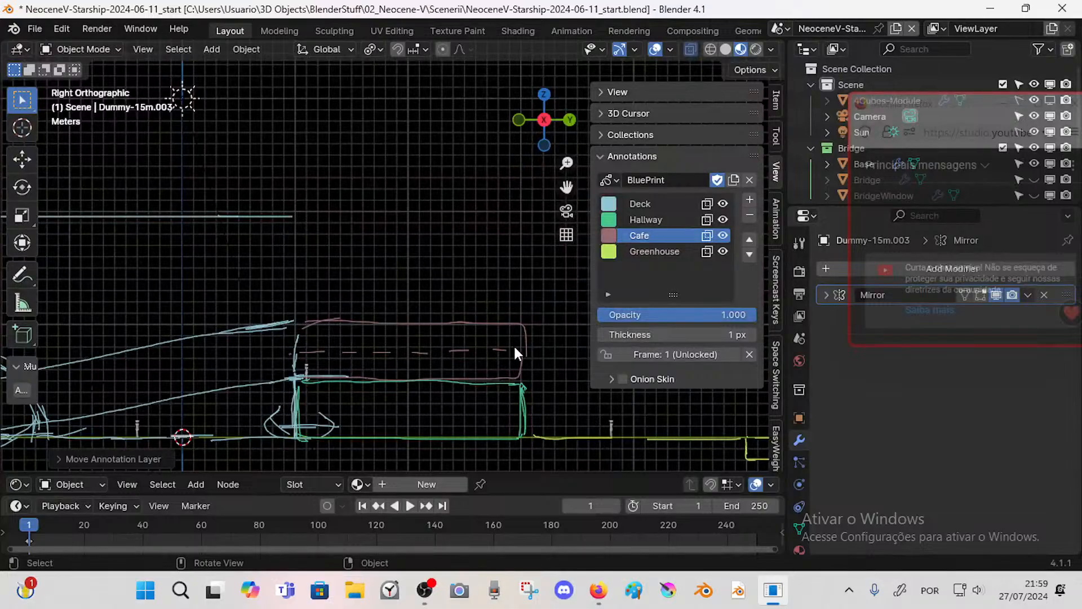
- Add an annotation layer named Bibliotheque and place it between the Cafe and Greenhouse layers
middle_click_drag(361, 247, 328, 345, "ctrl")
middle_click_drag(332, 327, 340, 387, "ctrl")
middle_click_drag(347, 367, 411, 341, "shift")
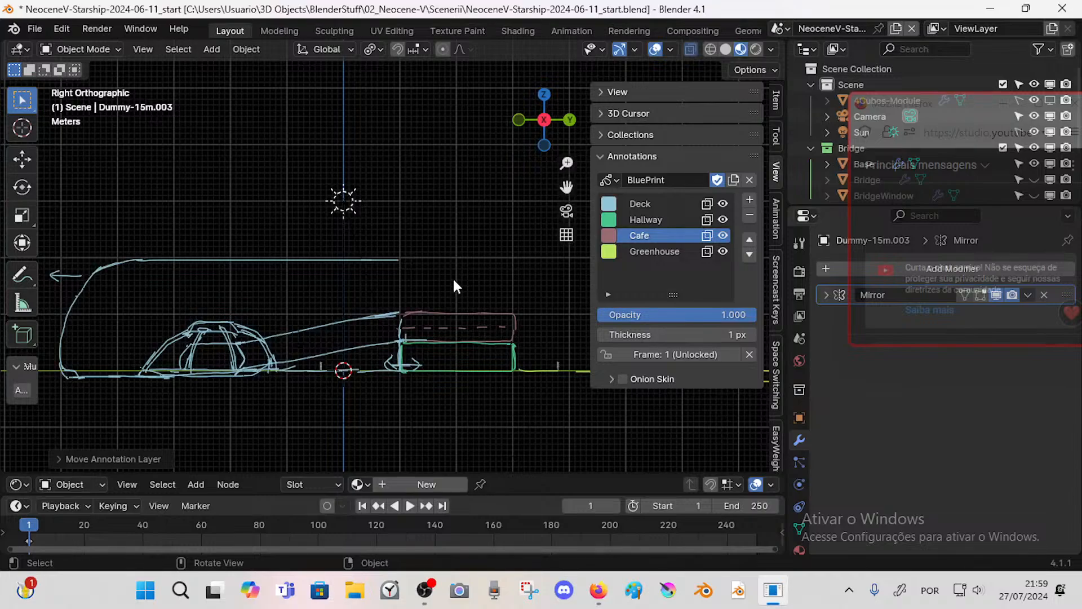
middle_click_drag(450, 283, 391, 315, "shift")
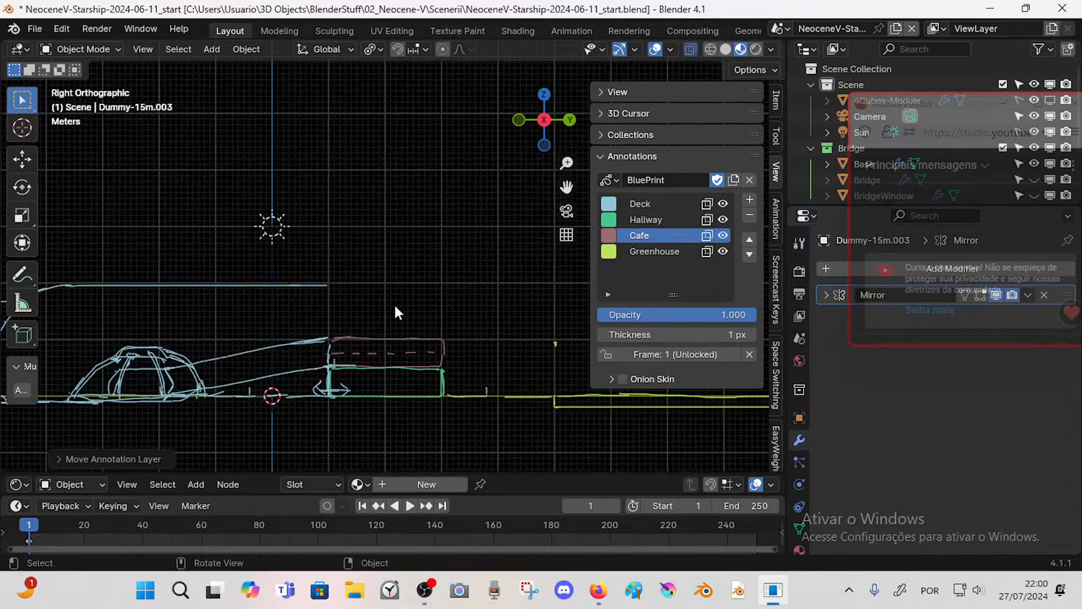
scroll(383, 338, "up", 3)
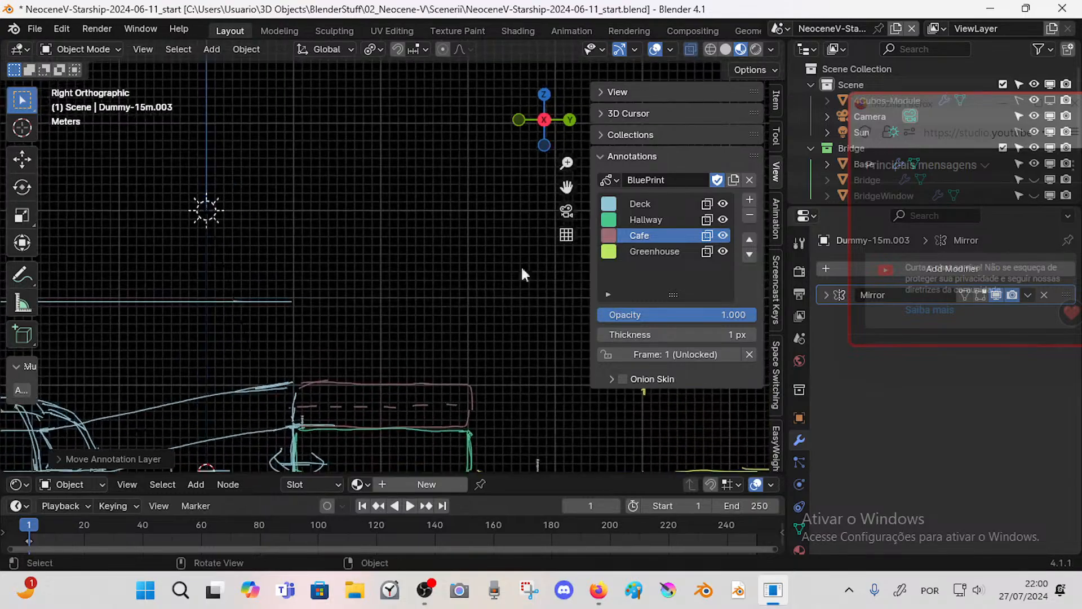
left_click(750, 199)
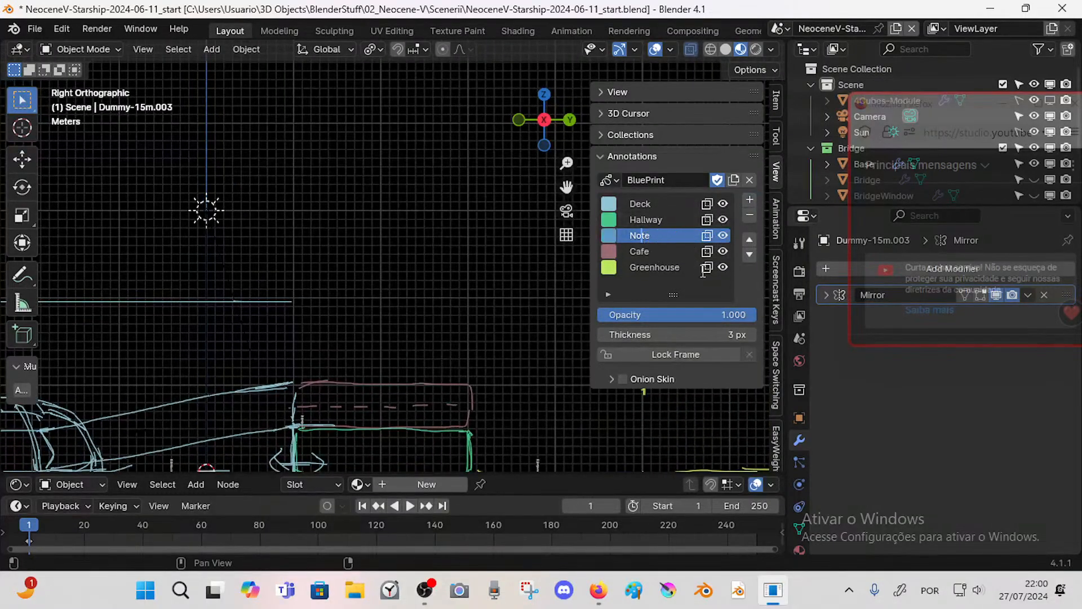
type("Bl")
left_click(749, 252)
middle_click_drag(401, 372, 415, 348, "shift")
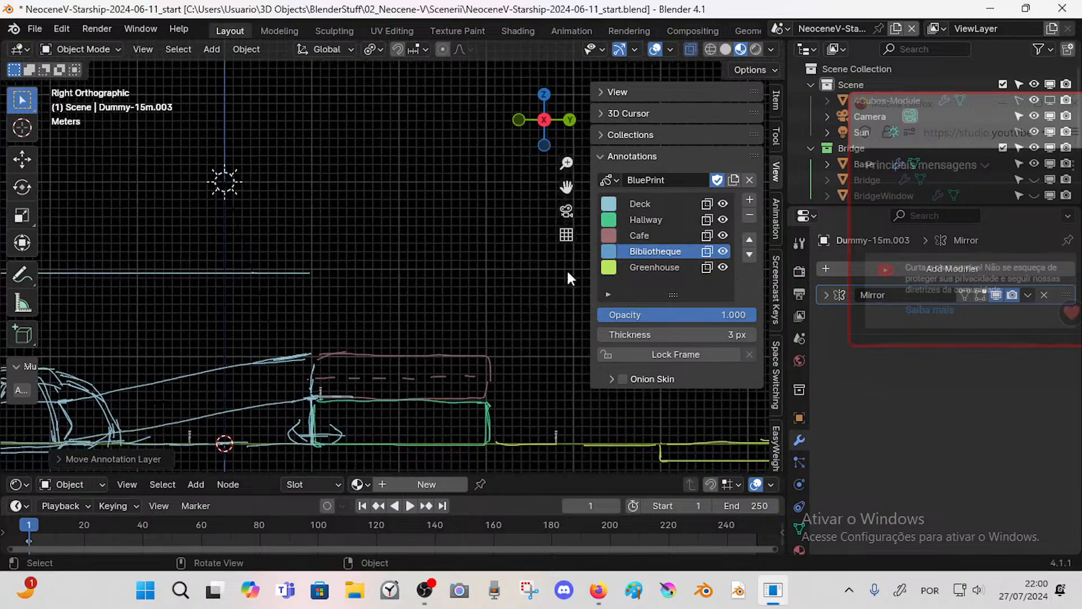
- Set the Bibliotheque layer's thickness to 1 px and its color to a pale purple
left_click(601, 335)
left_click(601, 335)
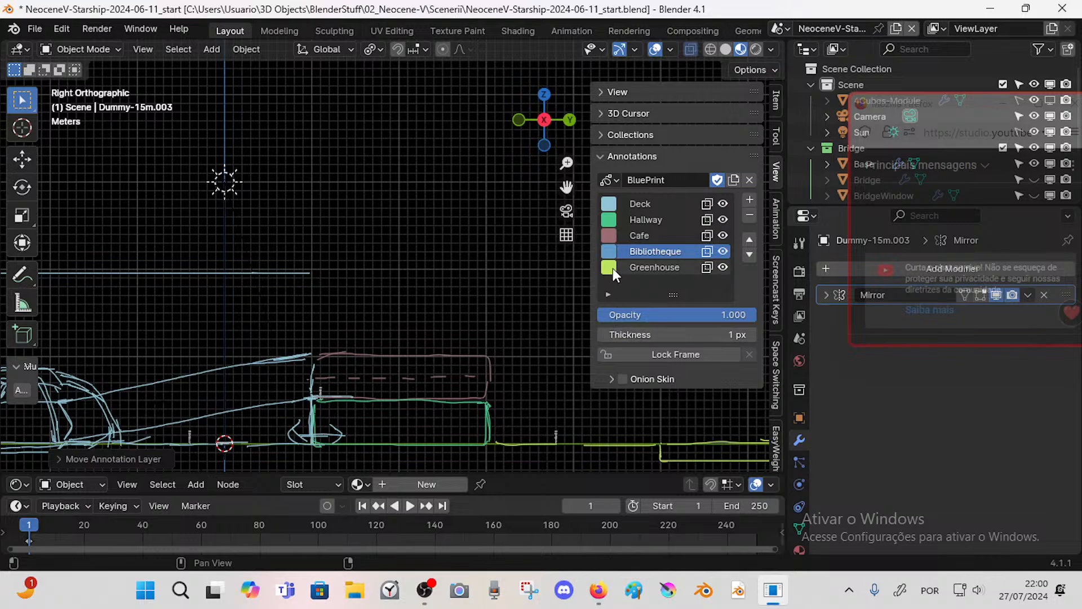
left_click(608, 252)
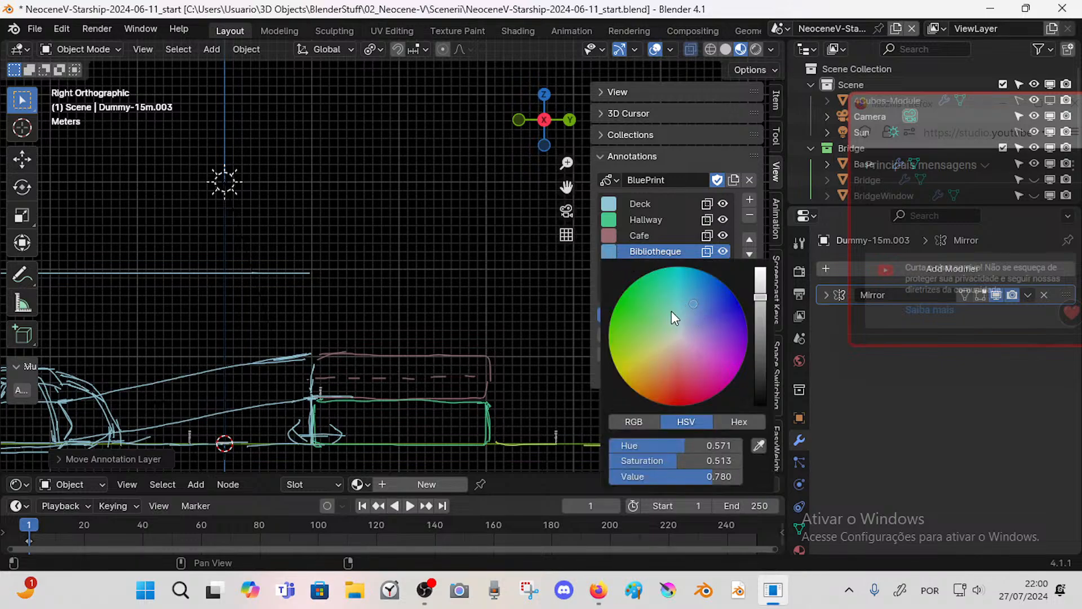
mouse_move(672, 310)
left_mouse_down()
mouse_move(667, 302)
mouse_move(661, 352)
mouse_move(708, 350)
mouse_move(688, 342)
left_mouse_up()
mouse_move(756, 290)
left_mouse_down()
mouse_move(766, 321)
mouse_move(766, 306)
left_mouse_up()
- Duplicate the scale dummy on the cafe's floor and place the copy on top of the cafe's ceiling line
scroll(368, 349, "up", 1)
mouse_move(377, 394)
middle_mouse_down("shift")
mouse_move(367, 373)
mouse_move(322, 355)
mouse_move(314, 373)
middle_mouse_up("shift")
scroll(338, 355, "up", 1)
scroll(310, 350, "up", 1)
left_click(304, 404)
key("shift+d")
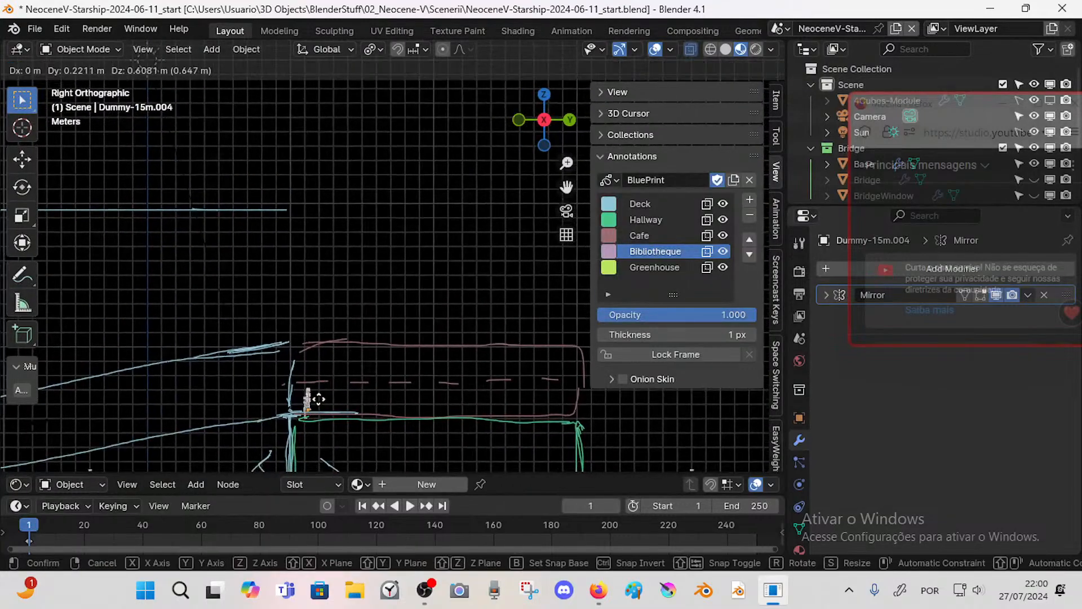
left_click(319, 334)
- Sketch the Bibliotheque outline above the cafe, with two side walls, rounded corners and a ceiling of the same width
key("d")
left_click_drag(296, 335, 296, 341)
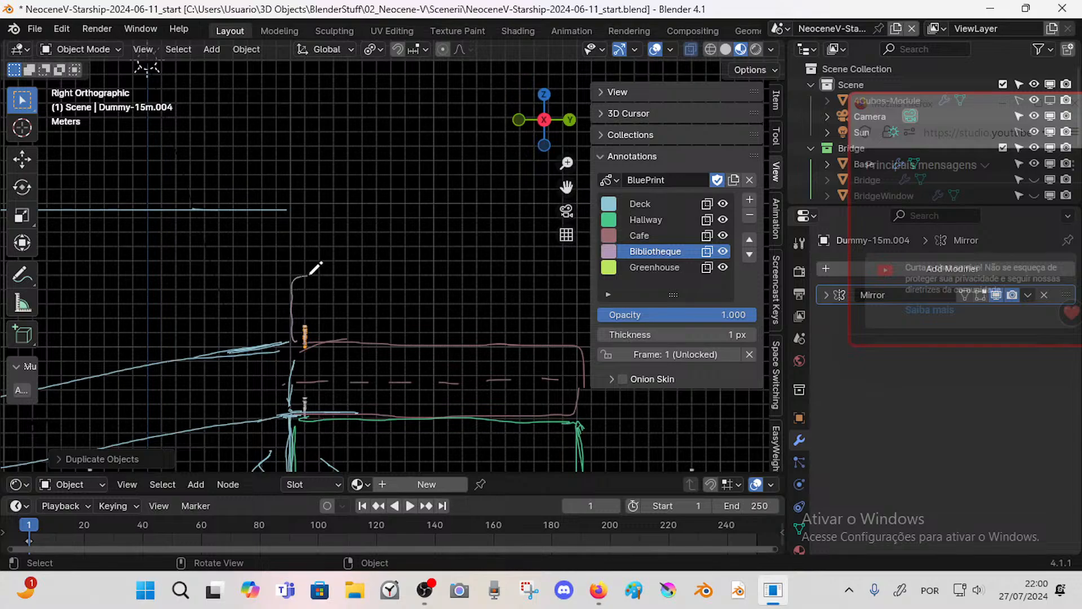
left_click_drag(319, 276, 543, 276)
mouse_move(429, 269)
left_mouse_down()
mouse_move(466, 276)
mouse_move(469, 333)
left_mouse_up()
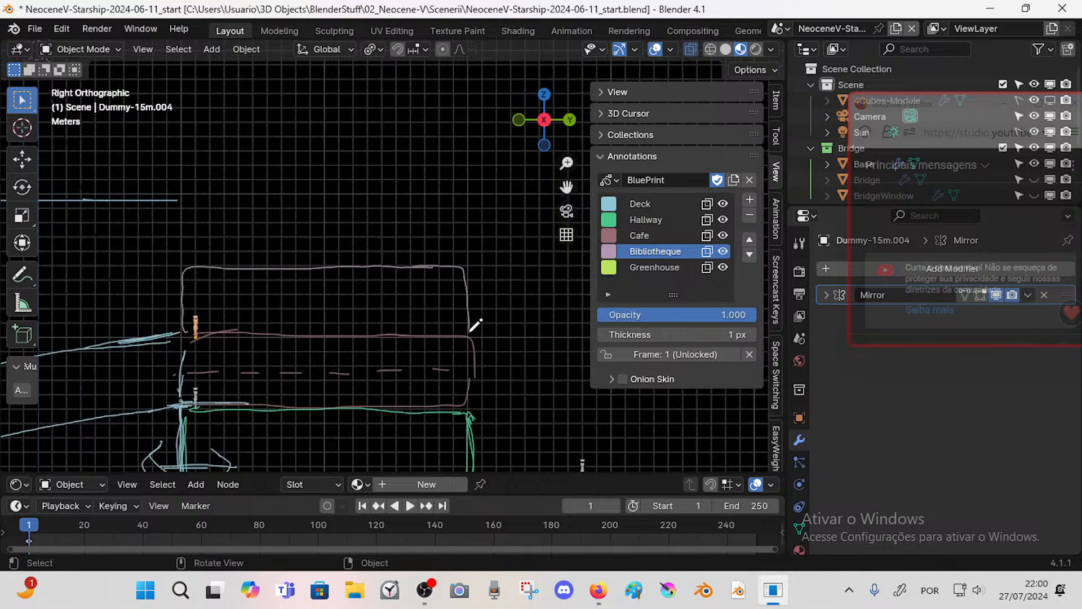
middle_click_drag(472, 325, 413, 306, "shift")
mouse_move(441, 367)
middle_mouse_down("ctrl")
mouse_move(401, 337)
mouse_move(419, 330)
mouse_move(416, 293)
middle_mouse_up("ctrl")
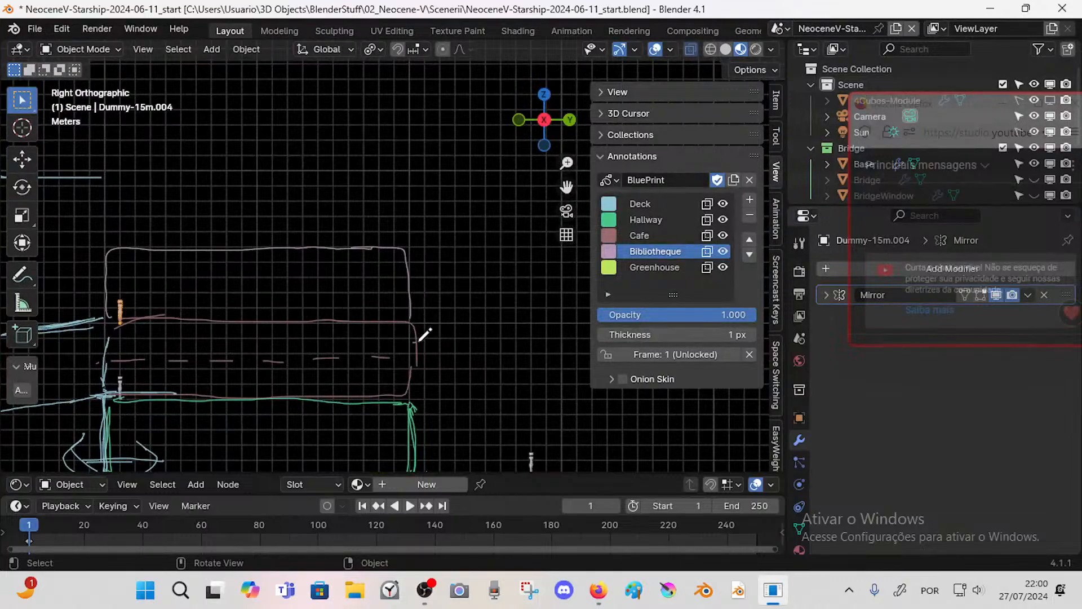
middle_click_drag(420, 316, 464, 344, "shift")
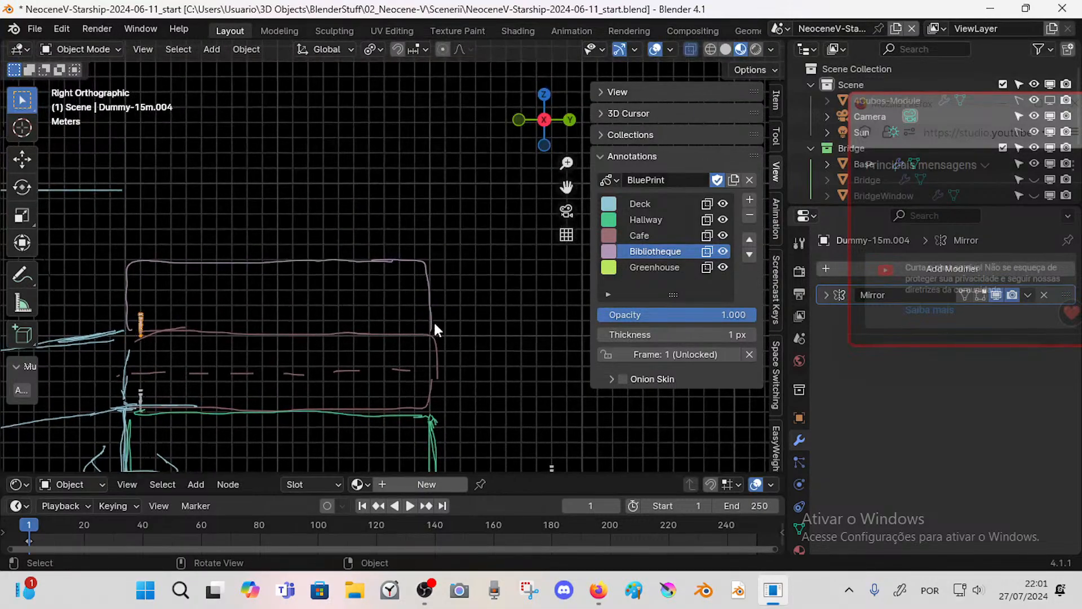
- Draw the Bibliotheque floor line slightly above the cafe's ceiling and raise the scale dummy onto it
left_click_drag(143, 326, 420, 329)
scroll(365, 340, "up", 2)
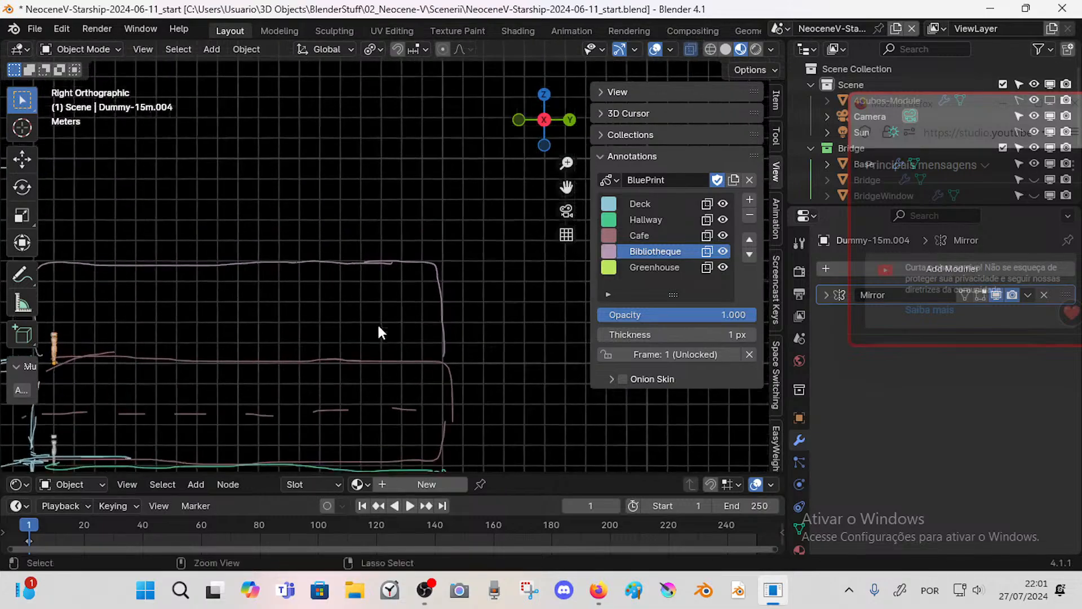
mouse_move(421, 351)
middle_mouse_down("ctrl")
mouse_move(387, 345)
mouse_move(397, 374)
mouse_move(379, 391)
mouse_move(405, 340)
mouse_move(346, 405)
mouse_move(379, 328)
mouse_move(405, 361)
mouse_move(398, 345)
middle_mouse_up("ctrl")
scroll(415, 348, "up", 2)
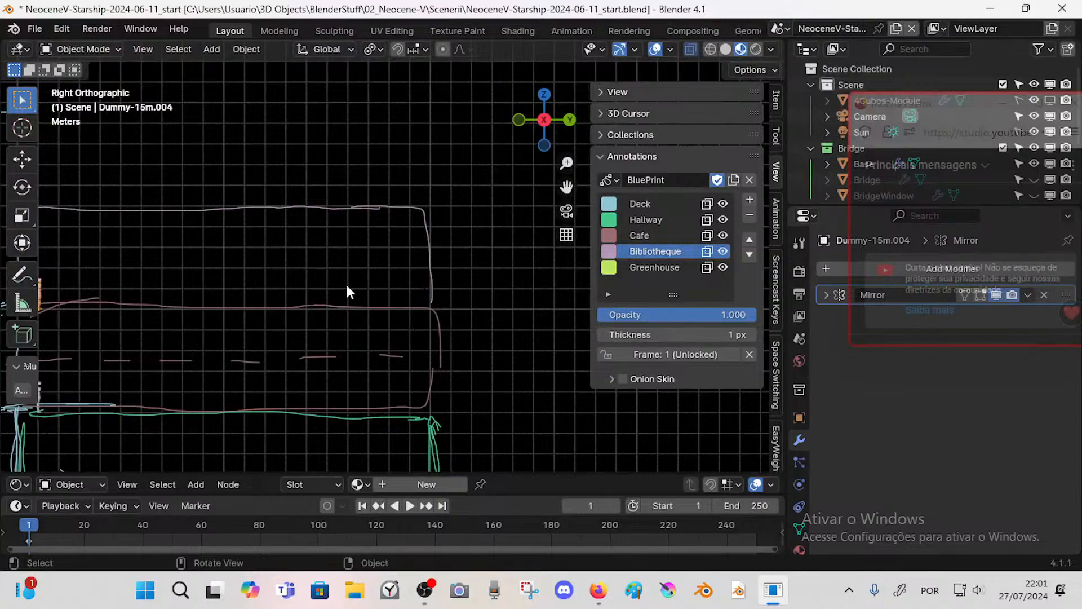
middle_click_drag(339, 305, 390, 323, "shift")
left_click_drag(143, 305, 505, 299)
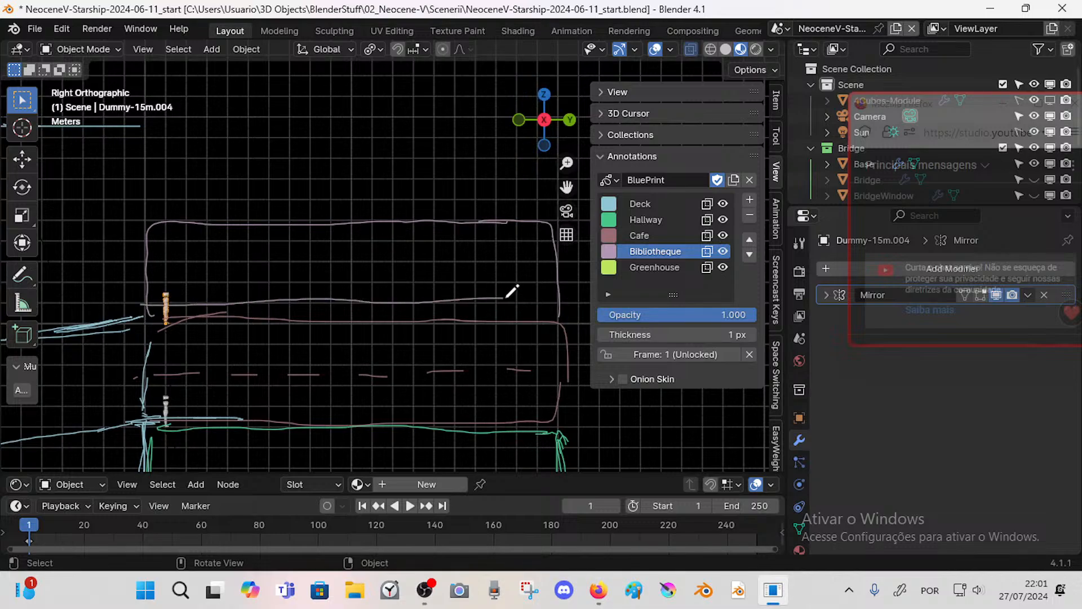
key("g")
left_click(168, 304)
middle_click_drag(506, 293, 434, 303, "shift")
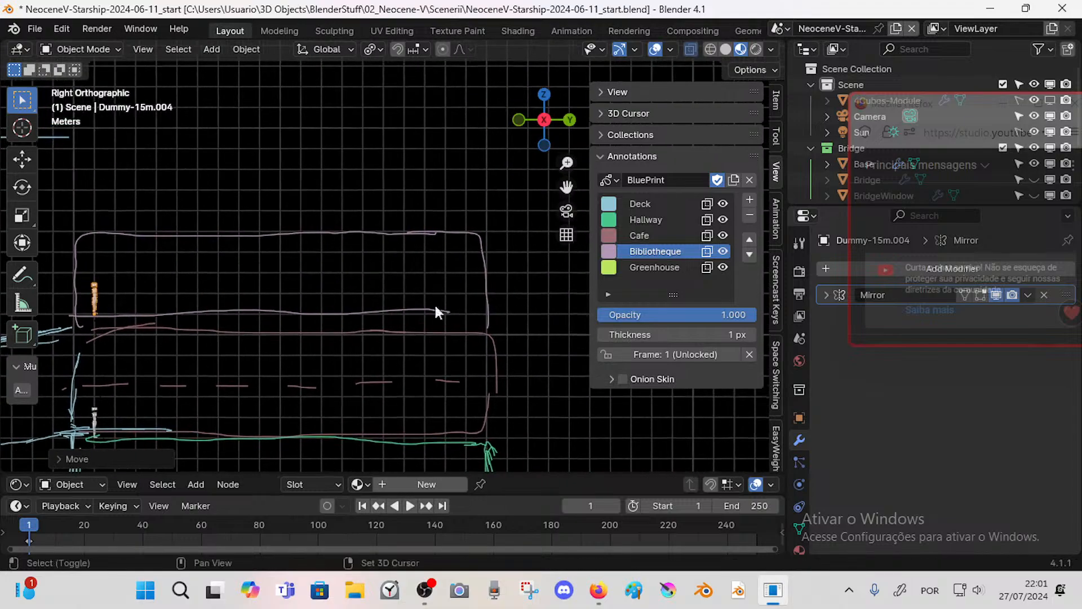
right_click_drag(434, 306, 414, 302)
left_click_drag(202, 312, 414, 308)
- Erase the Bibliotheque ceiling and sketch two ceiling sections that turn upward around a central vertical opening
scroll(398, 307, "down", 3)
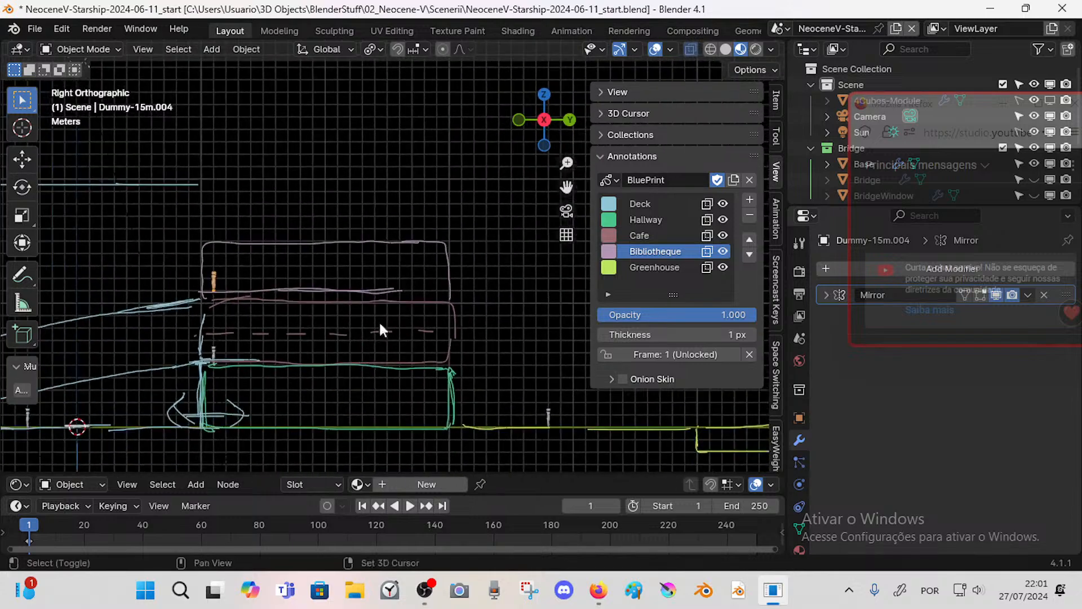
middle_click_drag(380, 324, 373, 355, "shift")
right_click_drag(218, 272, 433, 268)
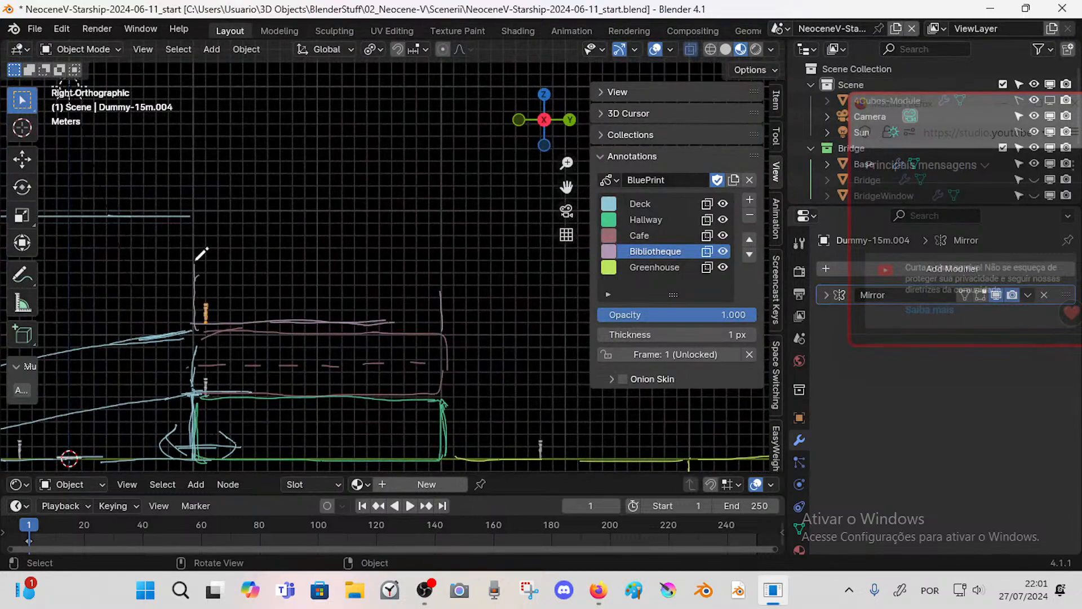
left_click_drag(195, 261, 195, 228)
mouse_move(196, 277)
left_mouse_down()
mouse_move(285, 270)
mouse_move(287, 231)
left_mouse_up()
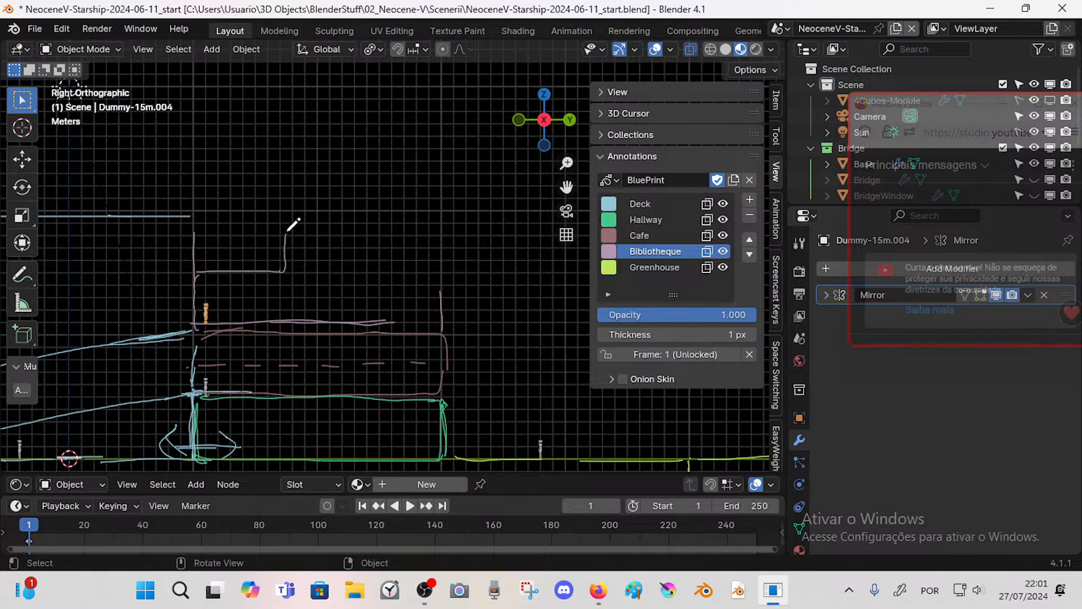
left_click_drag(364, 227, 363, 269)
mouse_move(272, 235)
left_mouse_down("ctrl")
mouse_move(297, 260)
mouse_move(290, 235)
mouse_move(367, 257)
mouse_move(272, 249)
mouse_move(223, 270)
mouse_move(280, 276)
mouse_move(280, 229)
left_mouse_up("ctrl")
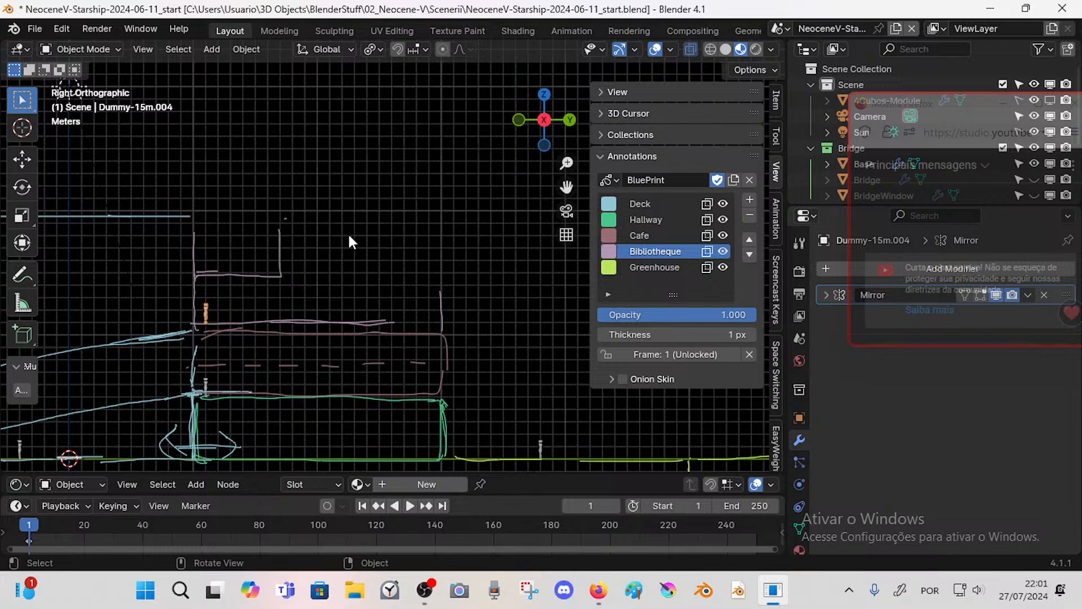
mouse_move(354, 222)
left_mouse_down()
mouse_move(356, 275)
mouse_move(441, 281)
mouse_move(358, 265)
mouse_move(359, 219)
mouse_move(362, 254)
left_mouse_up()
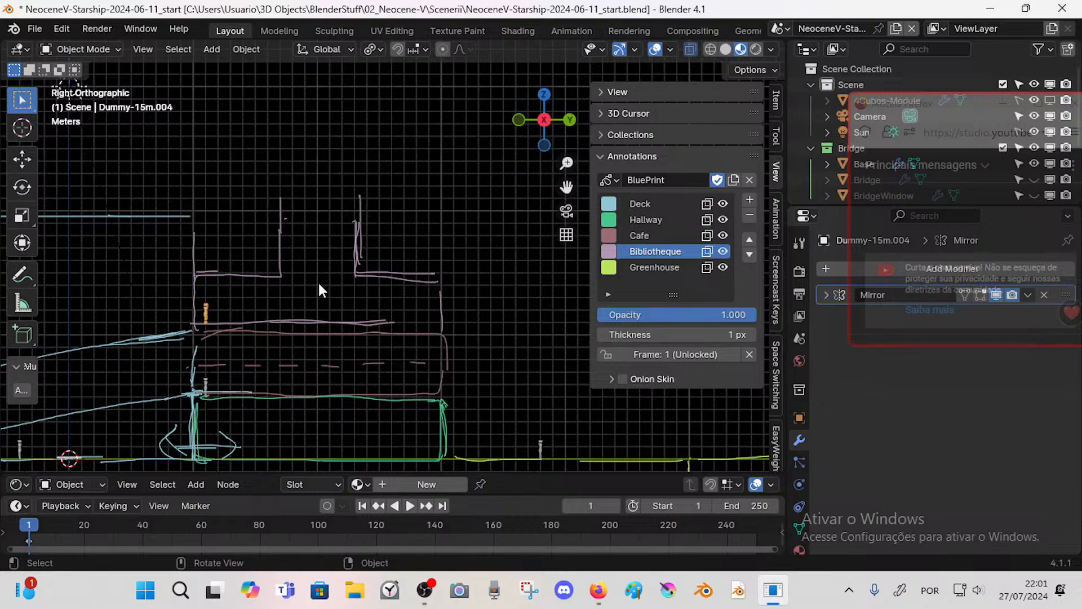
- Erase the doubled Bibliotheque floor line and redraw it as one line across the room's full width
left_click_drag(319, 284, 319, 257)
key("ctrl+z")
mouse_move(288, 321)
right_mouse_down()
mouse_move(394, 307)
mouse_move(259, 305)
mouse_move(270, 322)
right_mouse_up()
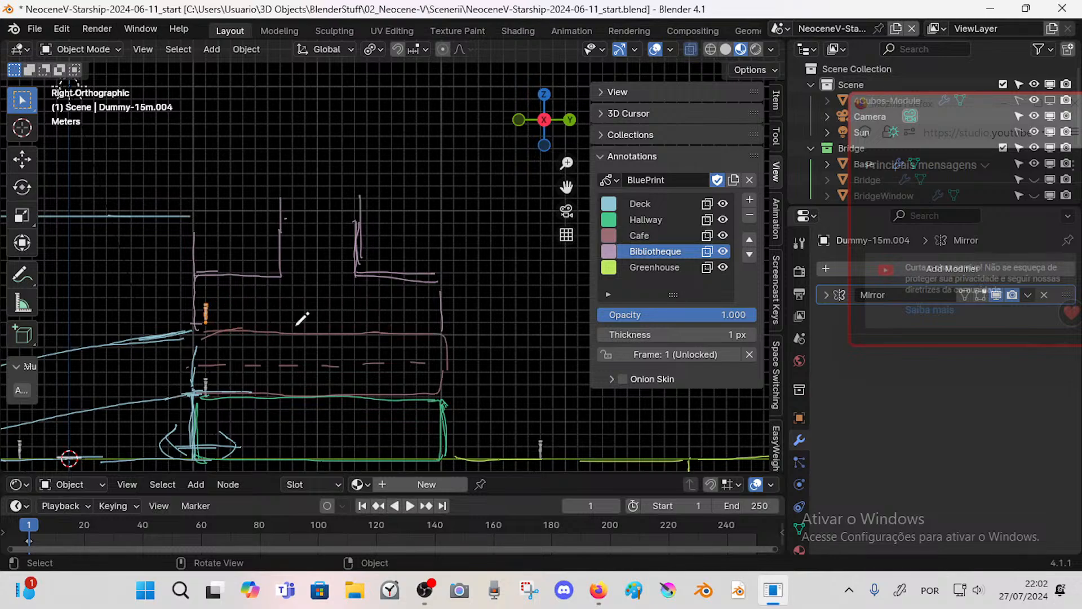
mouse_move(296, 325)
left_mouse_down()
mouse_move(294, 316)
mouse_move(342, 316)
mouse_move(350, 326)
mouse_move(296, 321)
left_mouse_up()
key("ctrl+z")
left_click_drag(212, 320, 449, 322)
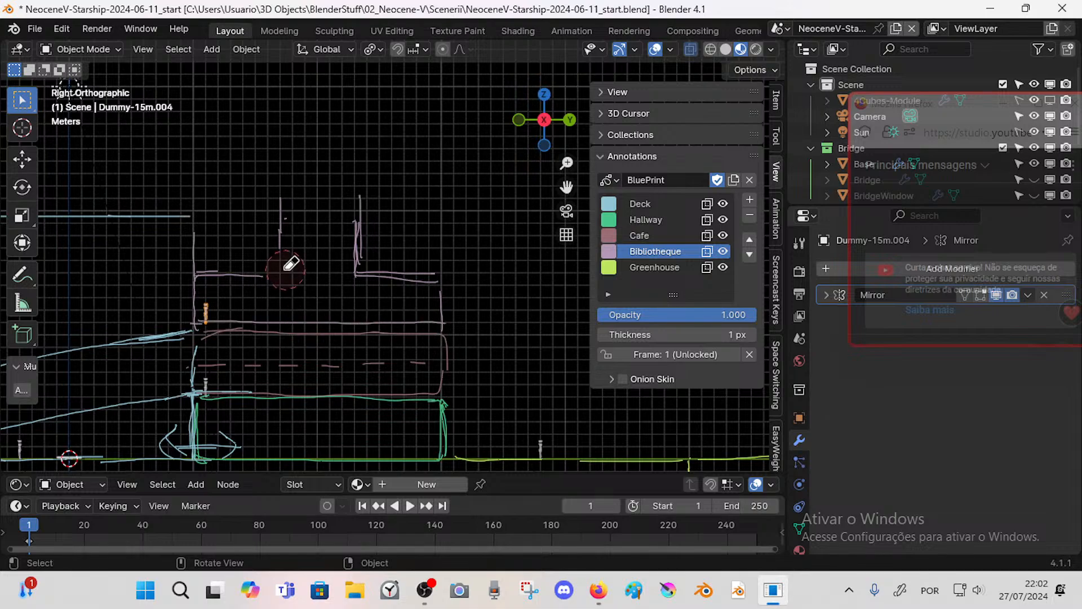
- Erase the ceiling sections on both sides of the central opening and redraw them slightly higher
mouse_move(291, 263)
left_mouse_down("ctrl")
mouse_move(195, 260)
mouse_move(243, 263)
mouse_move(291, 226)
left_mouse_up("ctrl")
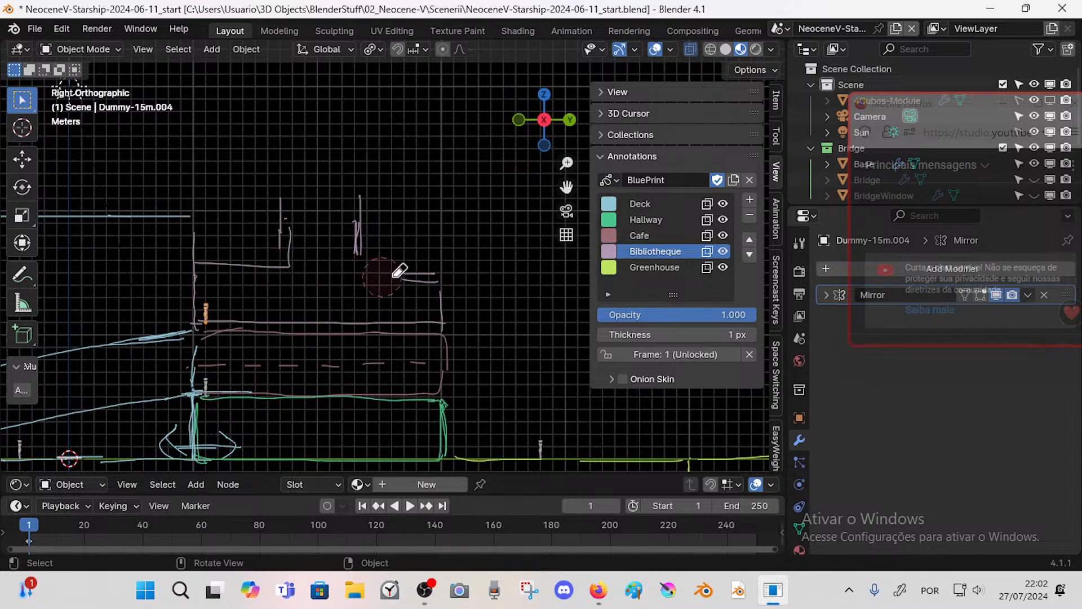
left_click_drag(400, 271, 434, 279, "ctrl")
mouse_move(356, 246)
left_mouse_down()
mouse_move(447, 276)
mouse_move(441, 304)
left_mouse_up()
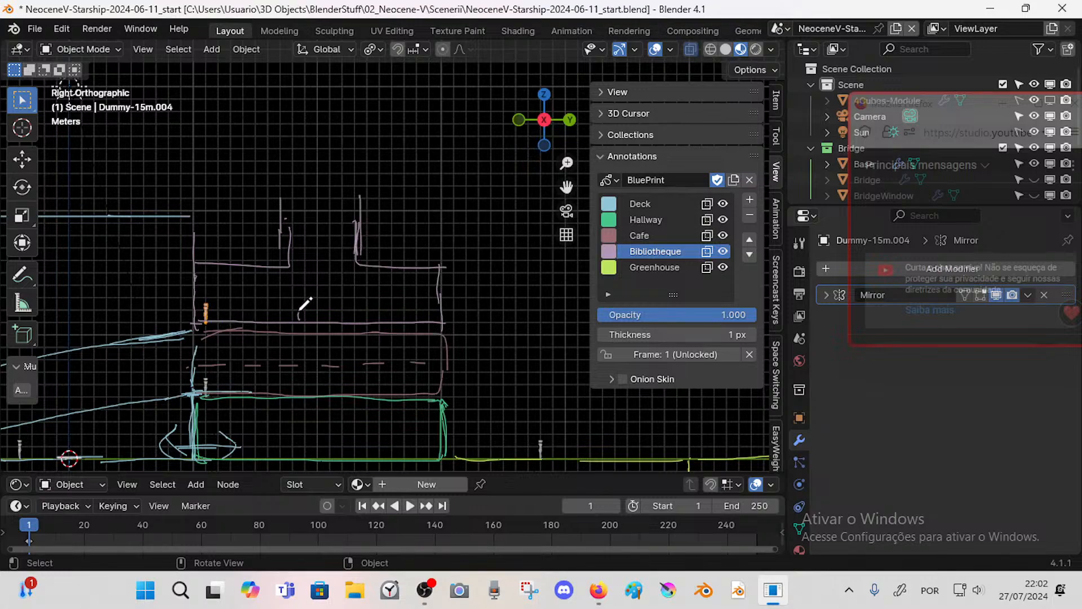
- Sketch a low raised platform in the middle of the Bibliotheque floor and extend the floor behind the rear wall with a small step down
left_click_drag(299, 311, 353, 314)
left_click_drag(441, 321, 479, 327)
left_click_drag(442, 323, 457, 333)
key("ctrl+z")
mouse_move(445, 321)
left_mouse_down()
mouse_move(463, 334)
mouse_move(507, 333)
left_mouse_up()
mouse_move(512, 327)
middle_mouse_down("shift")
mouse_move(492, 323)
mouse_move(475, 341)
middle_mouse_up("shift")
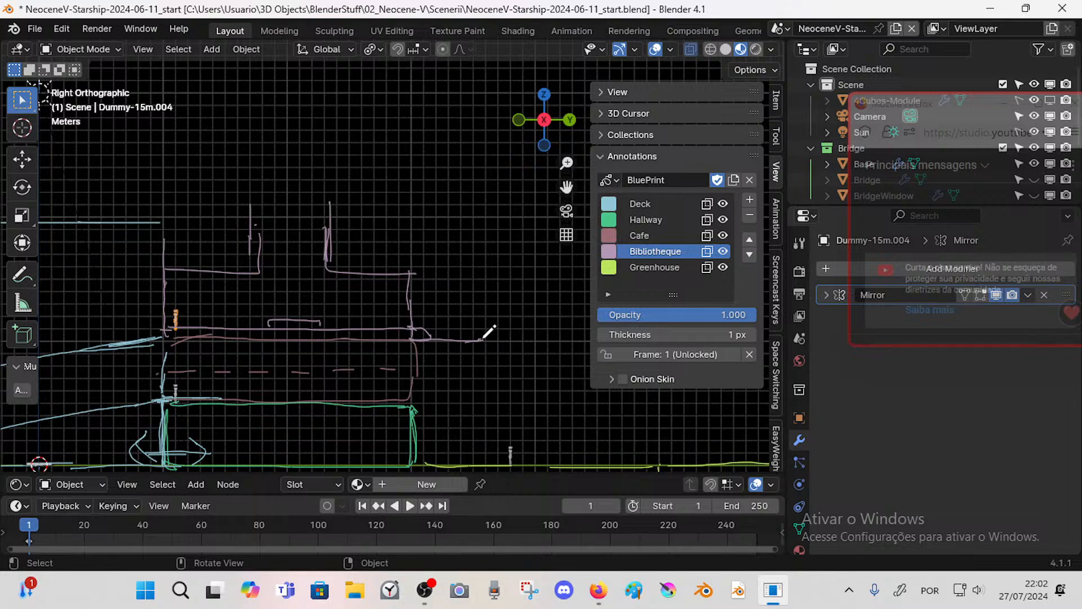
- Sketch a tall bay with a curved top behind the Bibliotheque, rising from the extended floor and meeting the rear wall
mouse_move(480, 340)
left_mouse_down()
mouse_move(479, 248)
mouse_move(467, 234)
mouse_move(420, 220)
mouse_move(409, 266)
mouse_move(415, 215)
mouse_move(476, 255)
mouse_move(480, 236)
mouse_move(418, 218)
left_mouse_up()
right_click_drag(475, 234, 479, 223)
mouse_move(471, 254)
left_mouse_down()
mouse_move(414, 218)
mouse_move(415, 285)
left_mouse_up()
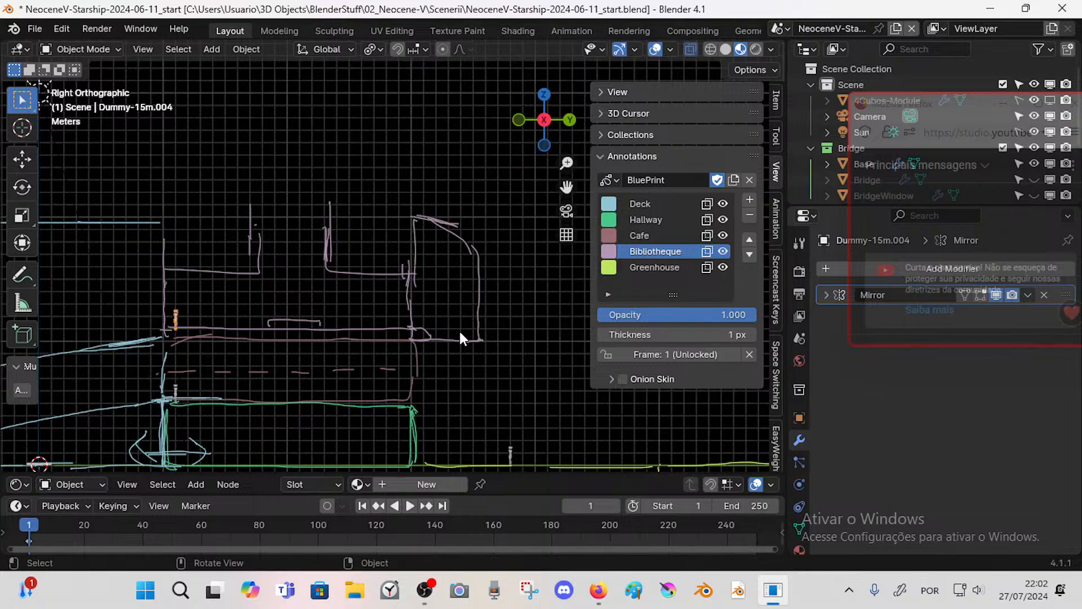
left_click_drag(459, 339, 480, 320)
- Draw a small arrow inside the Bibliotheque pointing forward from the rear wall
middle_click_drag(528, 303, 441, 330, "ctrl")
scroll(446, 324, "down", 2)
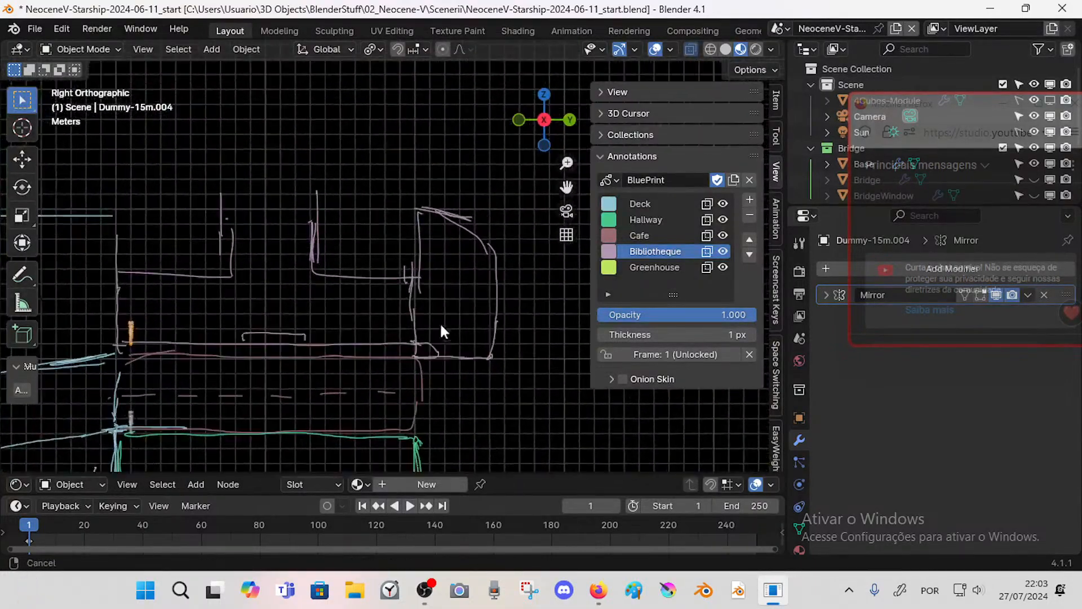
scroll(434, 319, "down", 1)
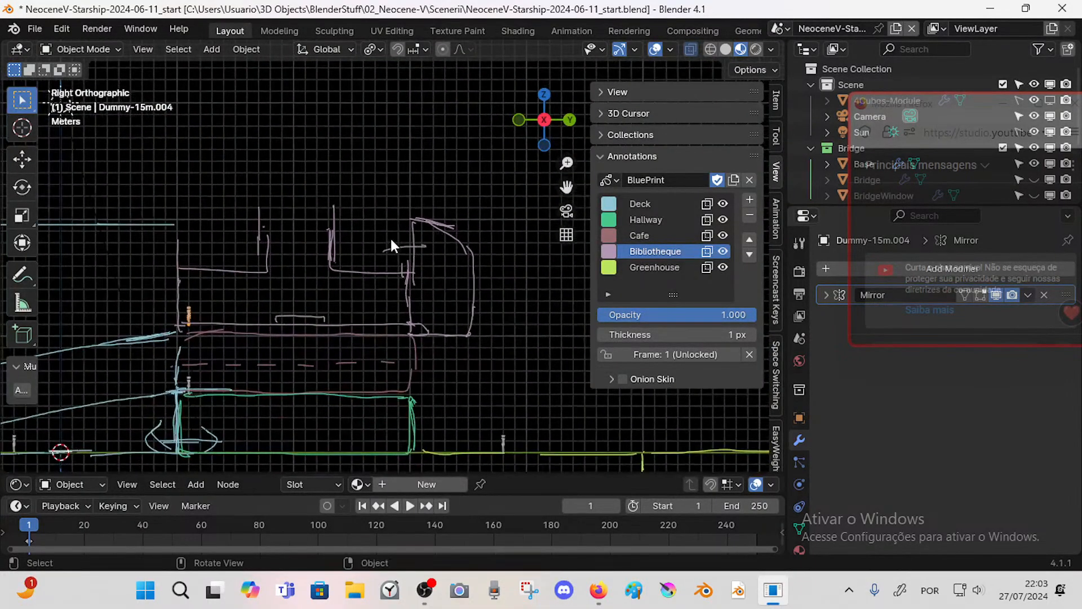
left_click_drag(392, 241, 395, 219)
key("ctrl+z")
middle_click_drag(343, 305, 394, 289, "shift")
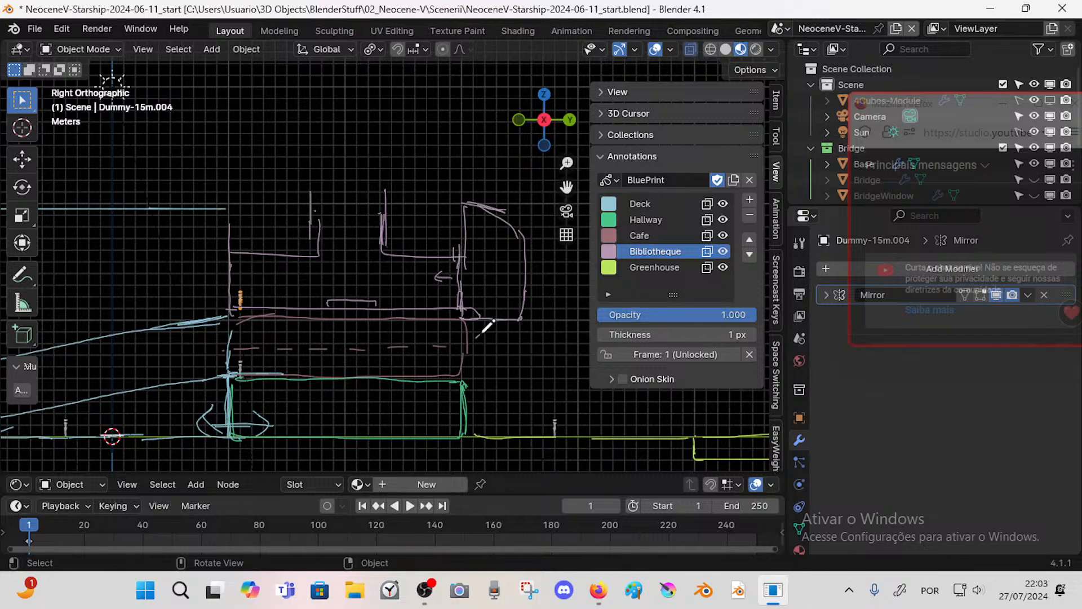
- Try to sketch strokes beneath the rear bay and behind the cafe and hallway, undoing and erasing them
left_click_drag(476, 338, 497, 319)
middle_click_drag(498, 323, 394, 330, "shift")
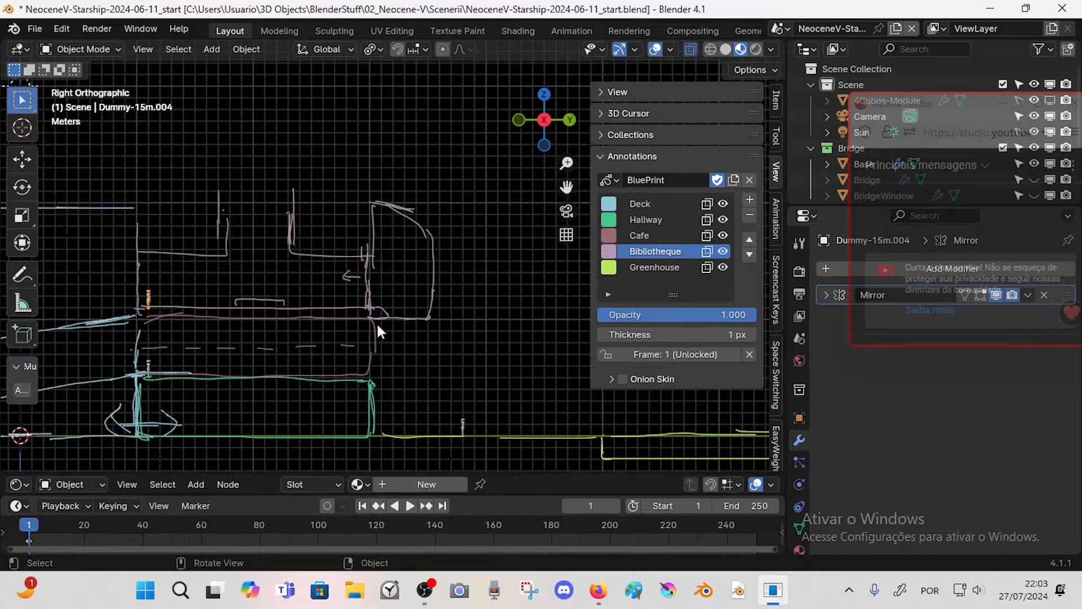
left_click_drag(377, 327, 419, 316)
key("ctrl+z")
left_click_drag(367, 336, 385, 326)
mouse_move(373, 382)
left_mouse_down()
mouse_move(471, 377)
mouse_move(387, 390)
mouse_move(451, 373)
mouse_move(382, 376)
left_mouse_up()
key("ctrl+z")
key("ctrl+z")
left_click_drag(399, 373, 432, 378)
key("ctrl+z")
mouse_move(362, 382)
left_mouse_down()
mouse_move(441, 378)
mouse_move(444, 438)
left_mouse_up()
mouse_move(444, 421)
right_mouse_down()
mouse_move(425, 387)
mouse_move(374, 379)
right_mouse_up()
- Make the Cafe layer active and sketch a rear cafe extension beneath the bay, with a floor, an end wall and a railing
left_click(628, 237)
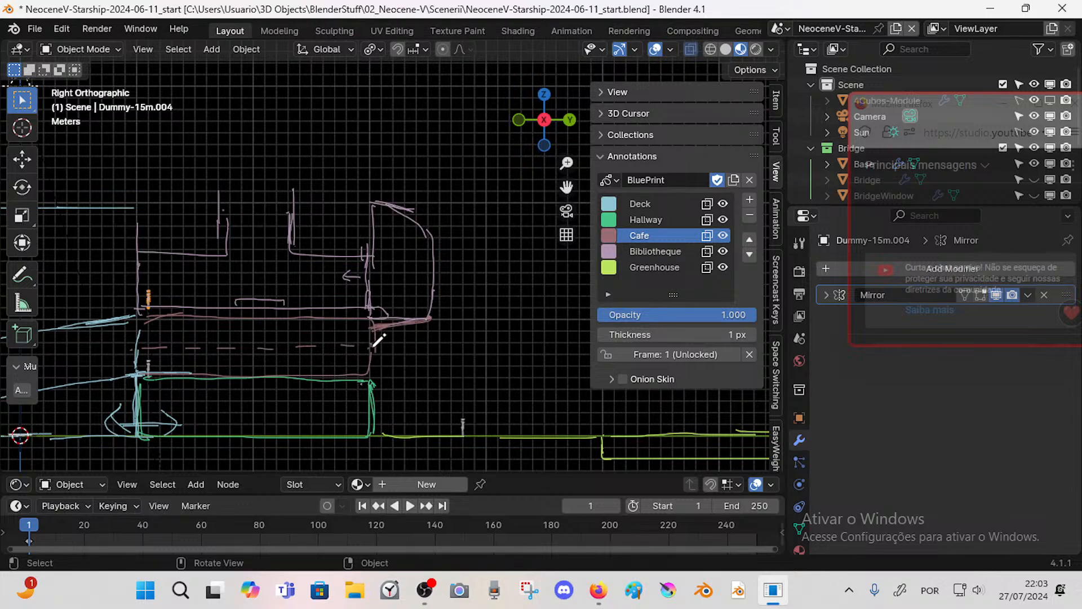
mouse_move(374, 346)
left_mouse_down()
mouse_move(393, 372)
mouse_move(363, 384)
mouse_move(433, 370)
left_mouse_up()
mouse_move(386, 371)
left_mouse_down()
mouse_move(406, 364)
mouse_move(424, 324)
left_mouse_up()
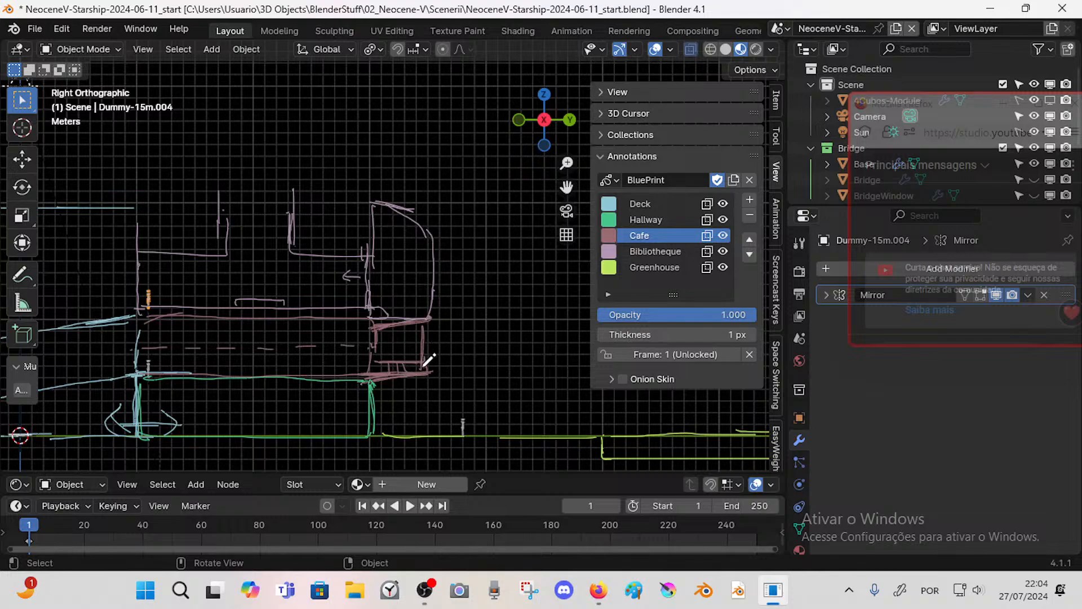
- Rework the rear cafe extension with posts and a mid-level line, erasing and redrawing its floor, railing and end wall
mouse_move(409, 375)
left_mouse_down()
mouse_move(417, 309)
mouse_move(400, 318)
mouse_move(420, 339)
mouse_move(363, 351)
mouse_move(325, 340)
mouse_move(427, 342)
left_mouse_up()
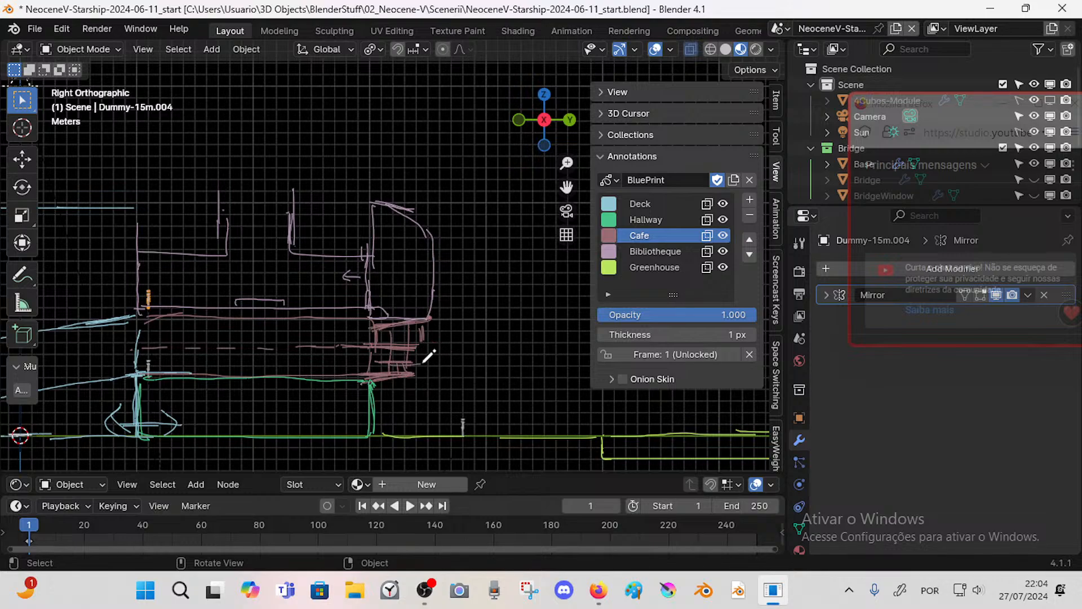
left_click_drag(425, 337, 425, 367)
right_click_drag(393, 370, 398, 364)
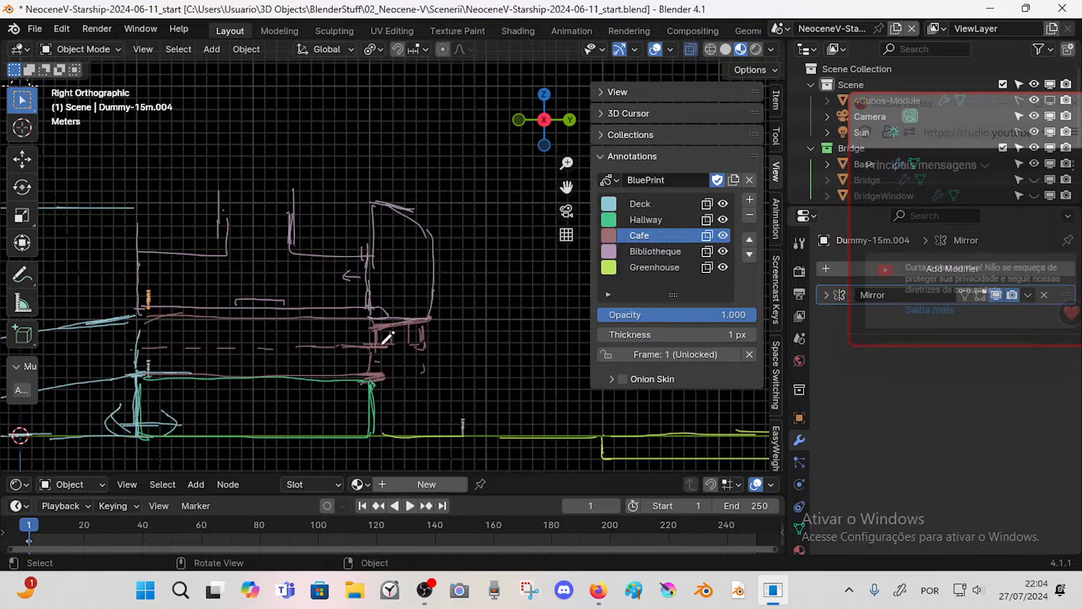
mouse_move(380, 346)
left_mouse_down()
mouse_move(422, 348)
mouse_move(399, 374)
mouse_move(431, 373)
mouse_move(371, 376)
mouse_move(424, 370)
mouse_move(406, 350)
mouse_move(428, 365)
mouse_move(400, 369)
mouse_move(429, 361)
left_mouse_up()
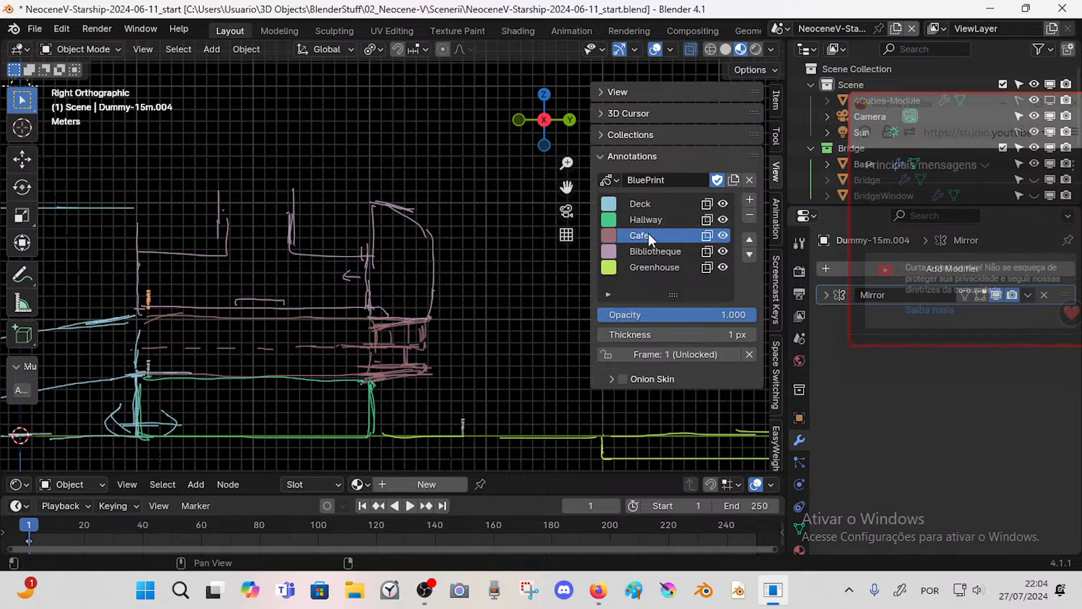
- On the Bibliotheque layer, redraw both upper floors slightly lower and thicker, with stacked shelf boxes at their inner ends and supports beneath
left_click(654, 251)
left_click_drag(184, 255, 272, 267, "ctrl")
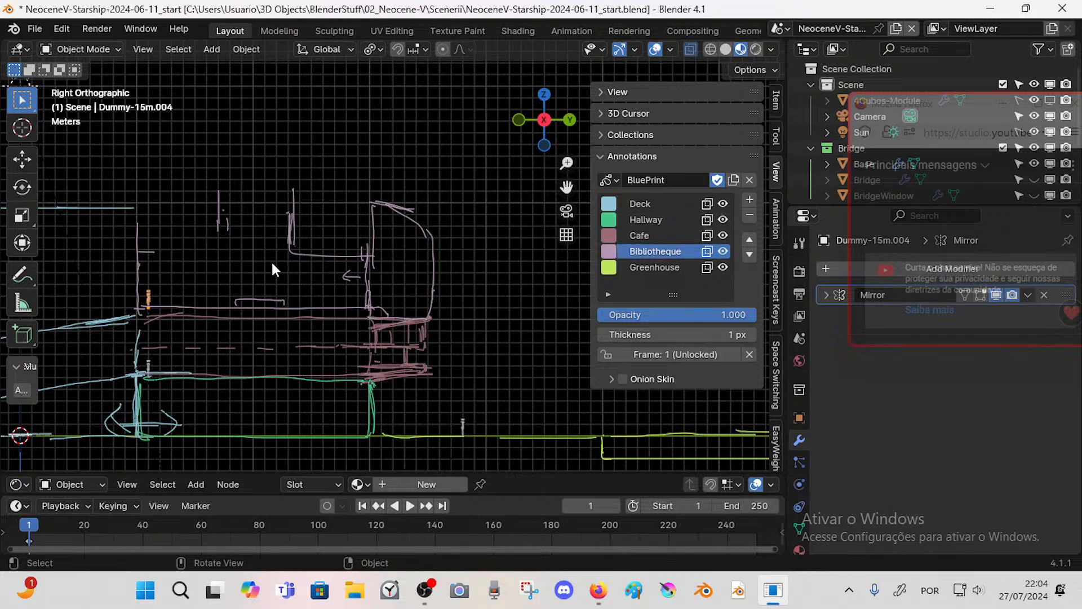
left_click_drag(365, 265, 291, 264)
mouse_move(139, 263)
left_mouse_down()
mouse_move(228, 261)
mouse_move(224, 212)
left_mouse_up()
left_click_drag(221, 251, 214, 201)
mouse_move(289, 204)
left_mouse_down()
mouse_move(304, 198)
mouse_move(308, 252)
left_mouse_up()
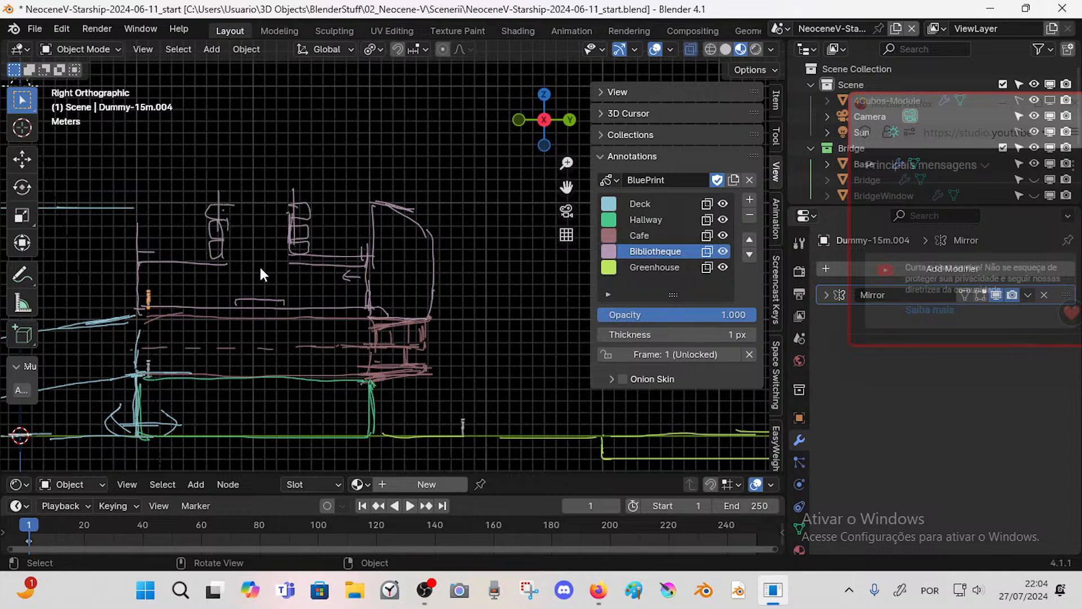
mouse_move(151, 266)
left_mouse_down()
mouse_move(234, 261)
mouse_move(218, 263)
left_mouse_up()
left_click_drag(290, 266, 360, 275)
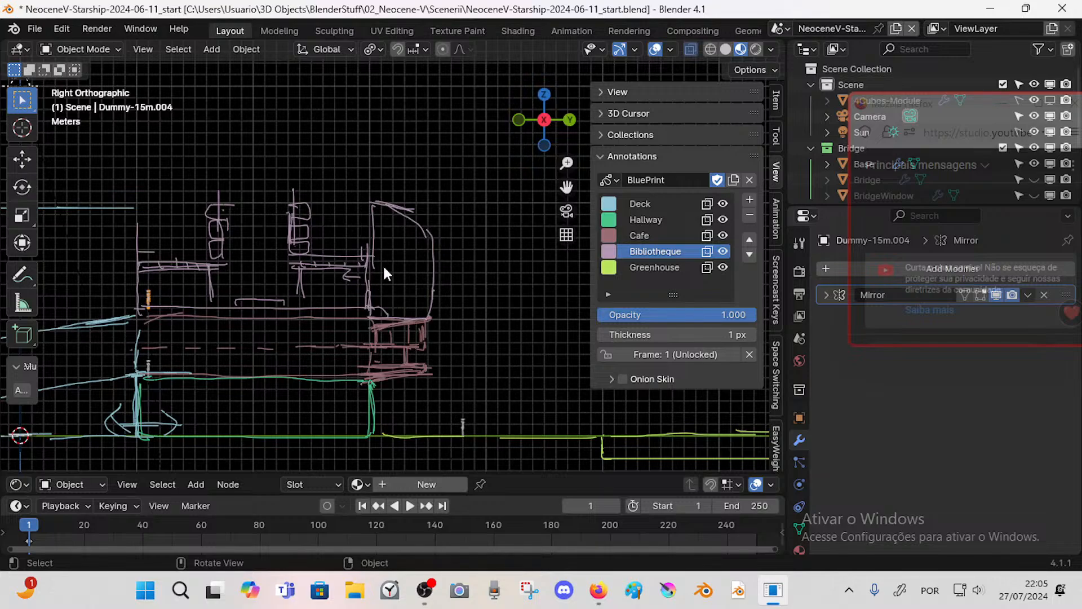
- Complete the Bibliotheque's rear wall line and sketch a rounded bulge projecting from it into the curved rear bay
middle_click_drag(378, 249, 359, 263, "shift")
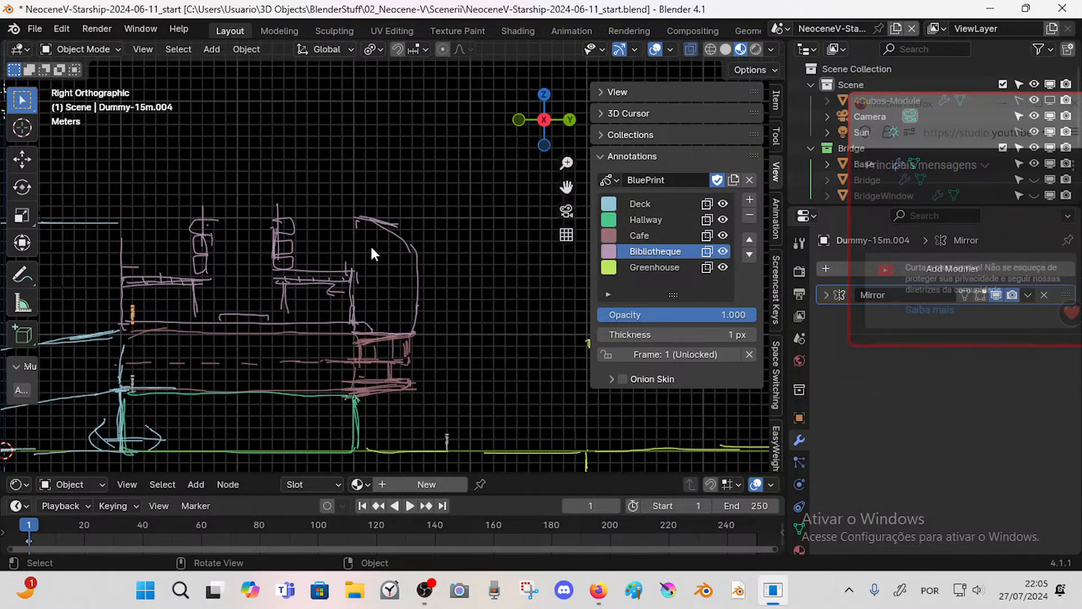
left_click_drag(357, 271, 355, 220)
left_click_drag(357, 298, 314, 247)
key("ctrl+z")
mouse_move(356, 299)
left_mouse_down()
mouse_move(378, 270)
mouse_move(333, 248)
mouse_move(364, 256)
left_mouse_up()
- Examine the side-view layout from the Bibliotheque's rear bay across the greenhouse to its trees
scroll(338, 282, "down", 2)
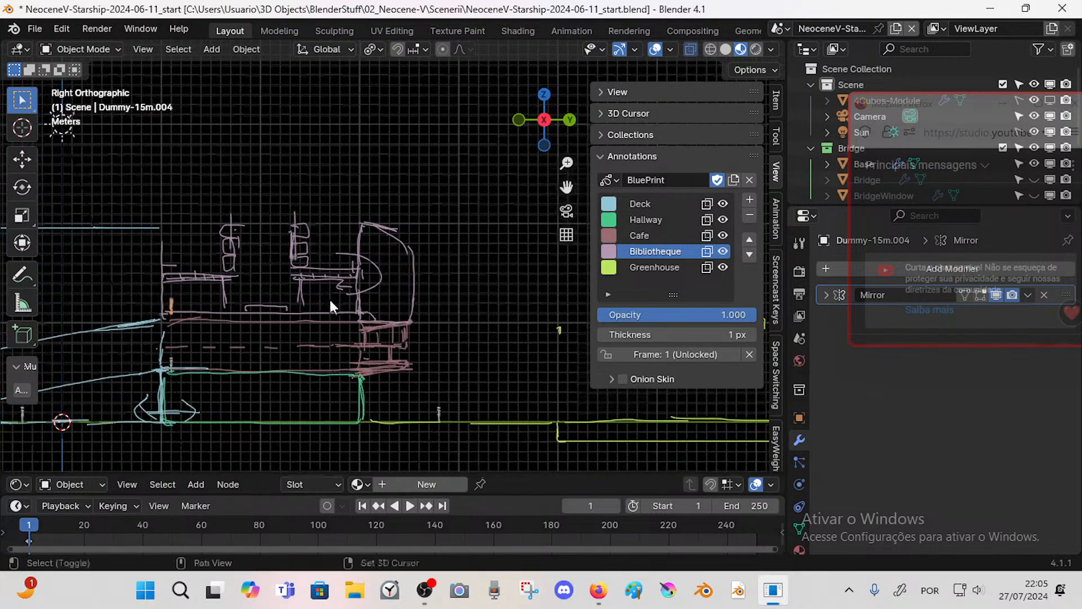
scroll(290, 321, "up", 2)
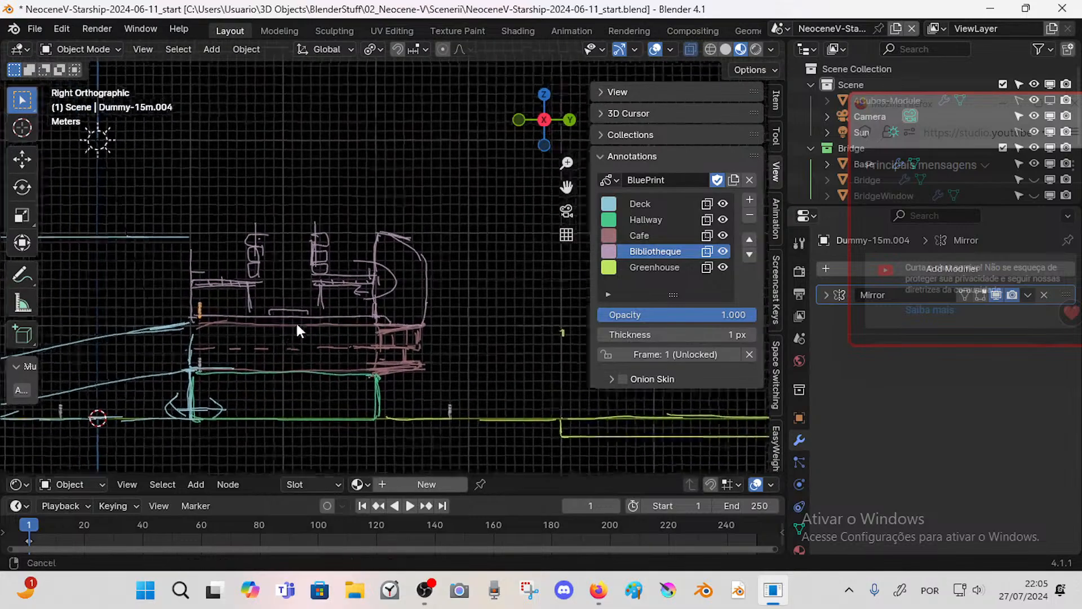
middle_click_drag(318, 303, 369, 321, "shift")
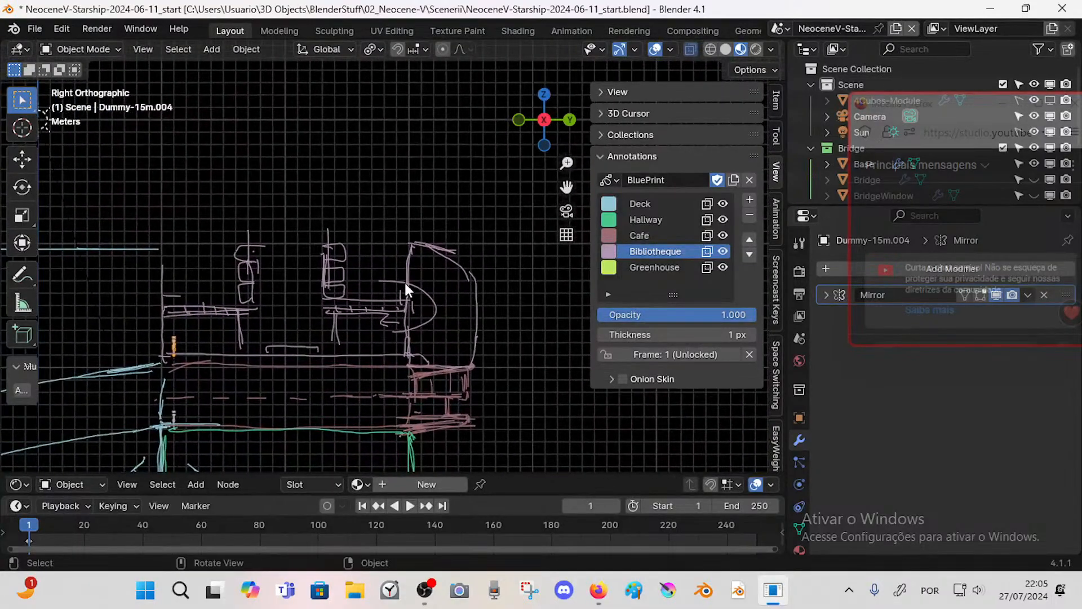
mouse_move(394, 286)
middle_mouse_down("ctrl")
mouse_move(482, 293)
mouse_move(356, 322)
mouse_move(319, 355)
mouse_move(361, 311)
mouse_move(420, 337)
mouse_move(376, 333)
mouse_move(404, 347)
mouse_move(400, 336)
middle_mouse_up("ctrl")
scroll(376, 332, "down", 2)
middle_click_drag(445, 300, 241, 304, "shift")
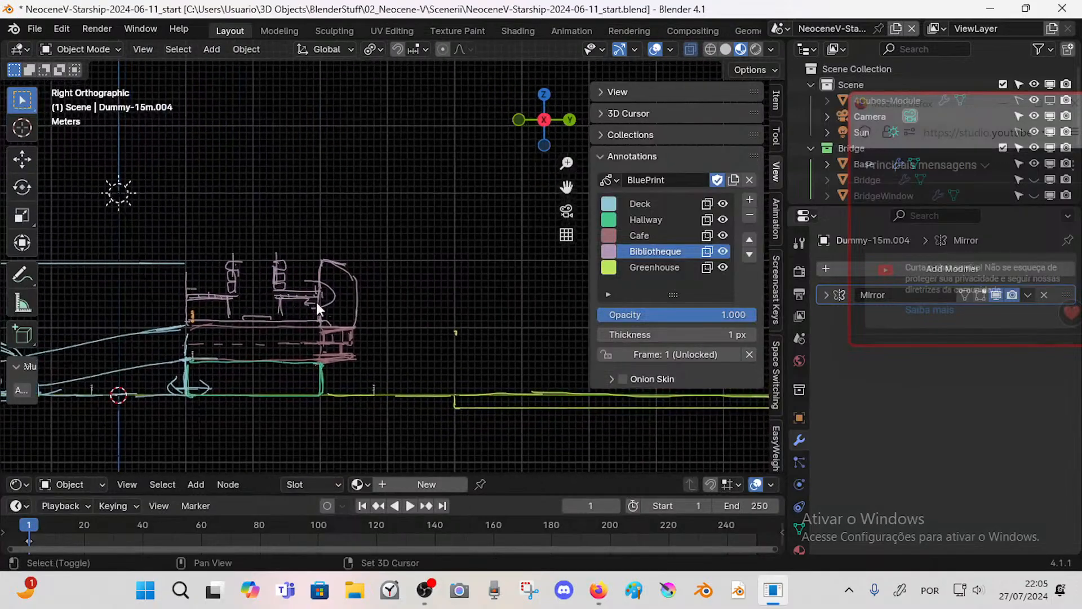
scroll(293, 355, "down", 1)
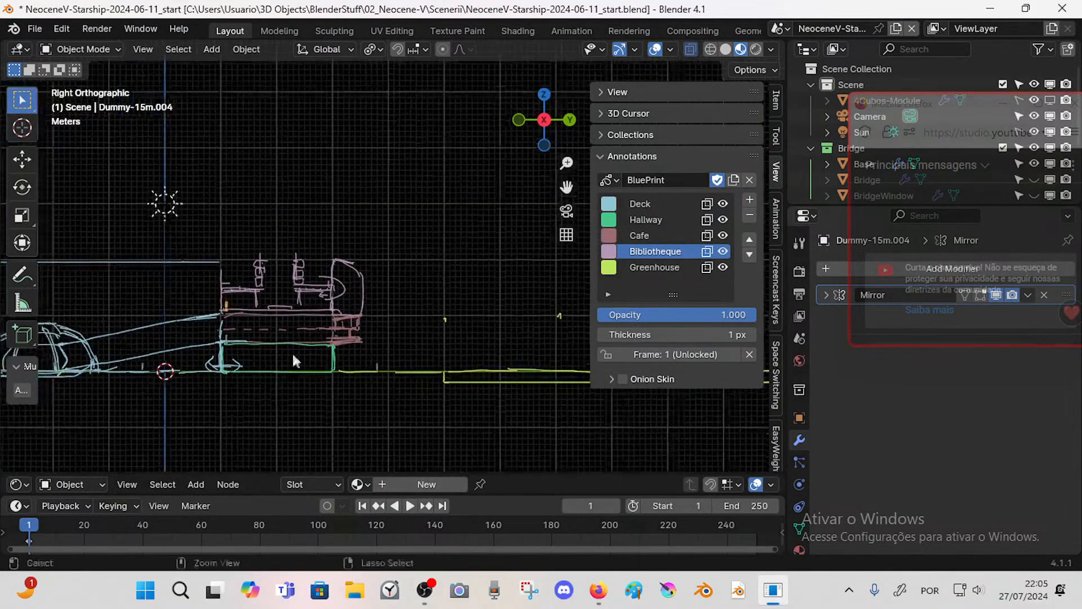
middle_click_drag(379, 305, 260, 346, "shift")
middle_click_drag(431, 312, 364, 300, "shift")
scroll(365, 331, "down", 2)
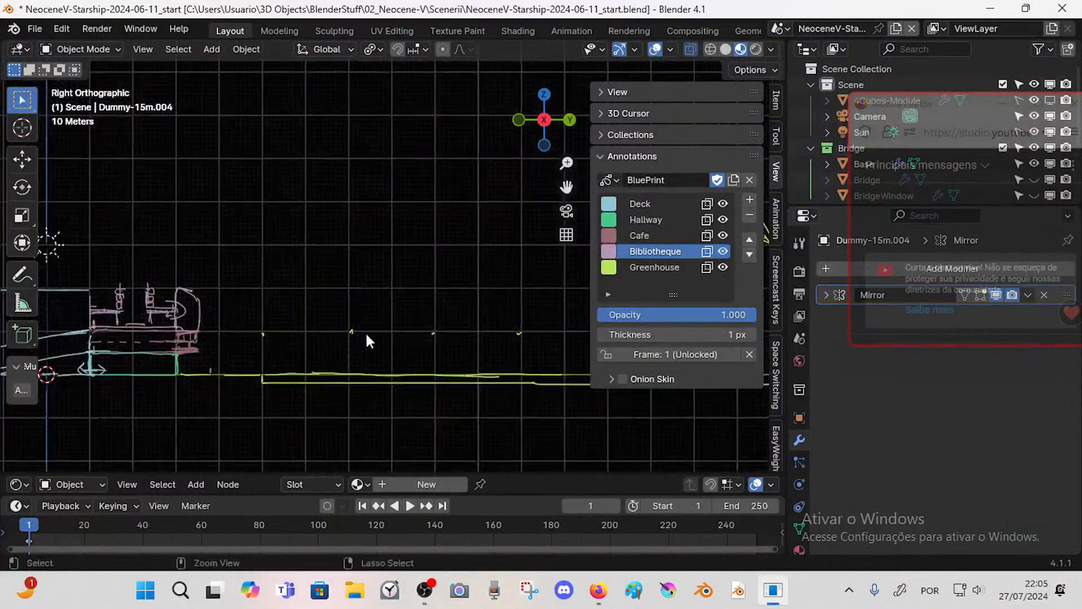
middle_click_drag(449, 296, 285, 354, "shift")
scroll(332, 353, "down", 1)
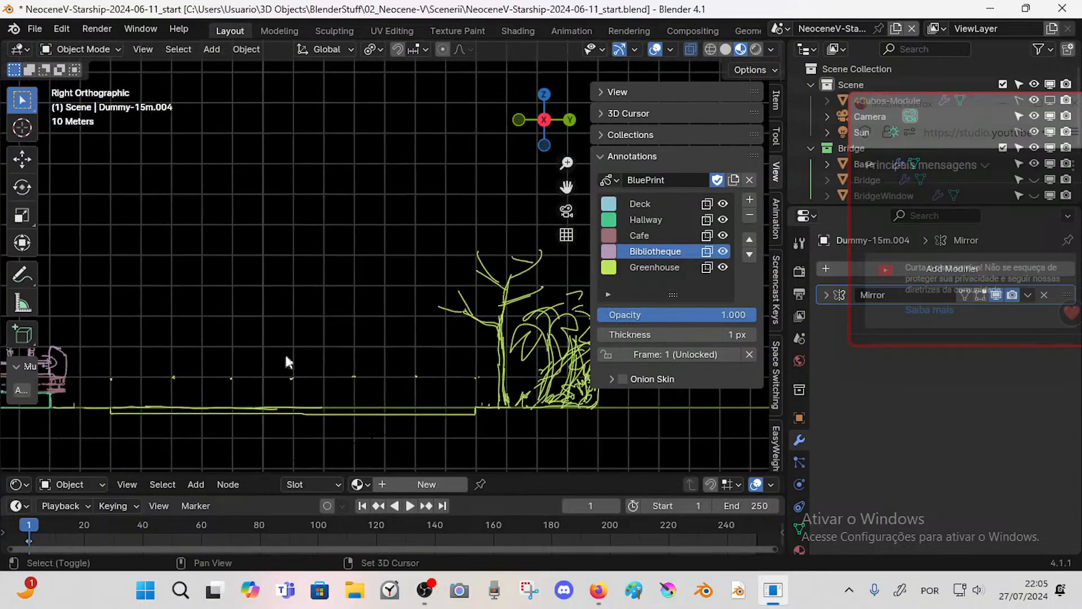
mouse_move(373, 312)
middle_mouse_down("shift")
mouse_move(297, 315)
mouse_move(407, 323)
middle_mouse_up("shift")
scroll(304, 339, "down", 1)
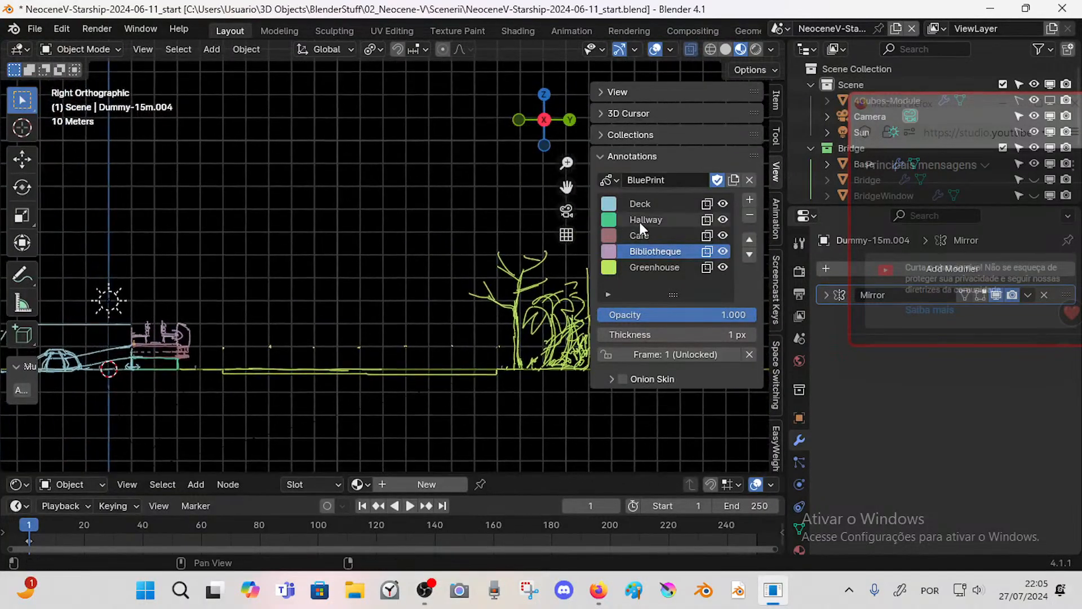
- Make the Greenhouse layer active and add a new annotation layer between it and the Bibliotheque layer
left_click(632, 267)
middle_click_drag(580, 269, 490, 284, "shift")
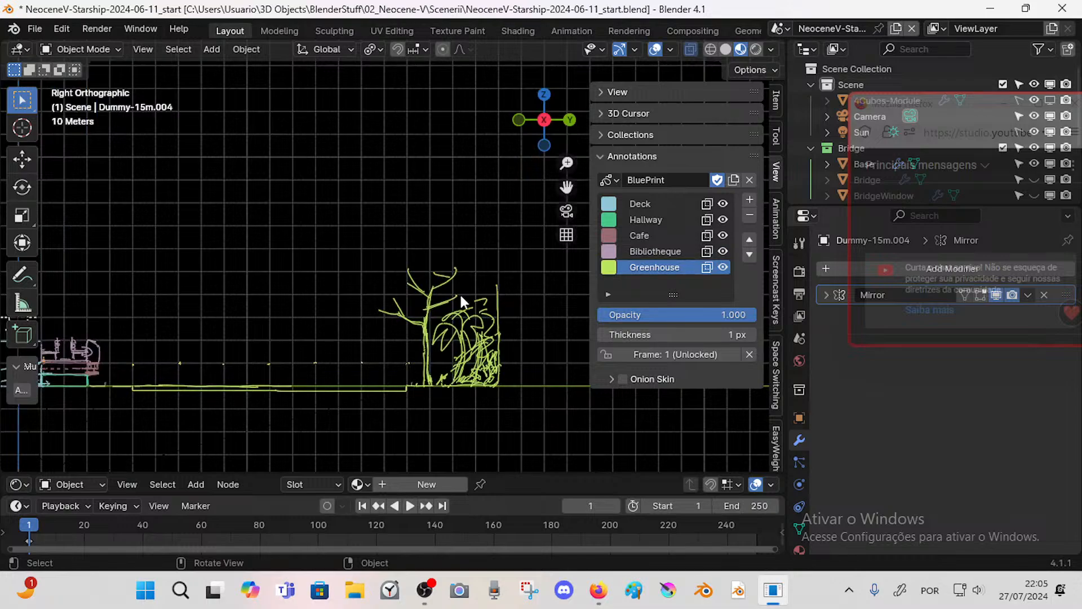
middle_click_drag(209, 336, 369, 320, "shift")
scroll(305, 320, "up", 2)
middle_click_drag(279, 318, 364, 309, "shift")
middle_click_drag(359, 332, 451, 329, "shift")
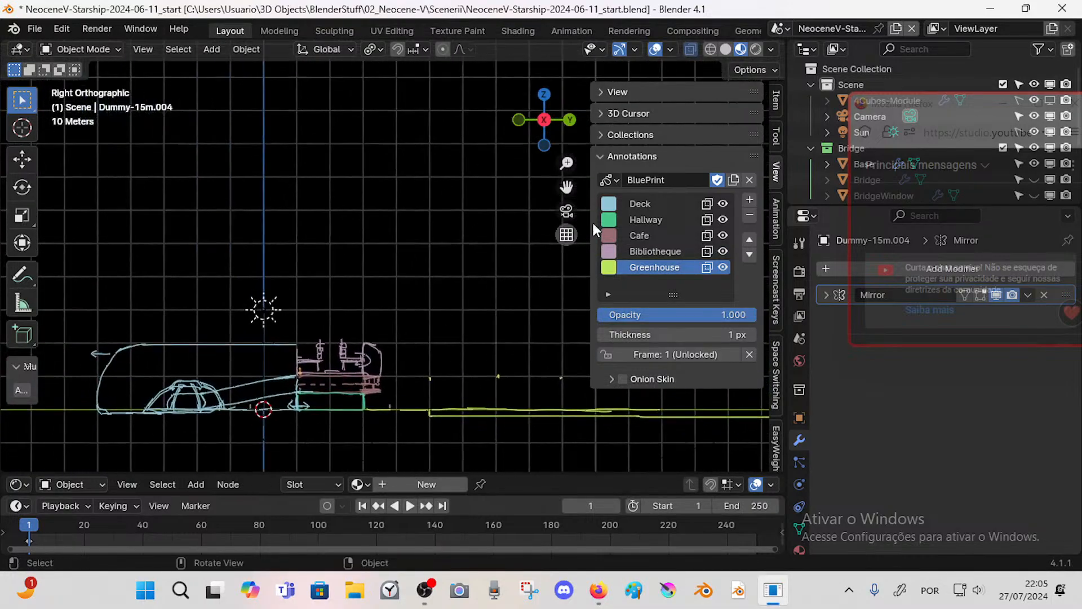
left_click(749, 199)
- Change the Greenhouse layer's colour to yellow, trying violet first
left_click(653, 282)
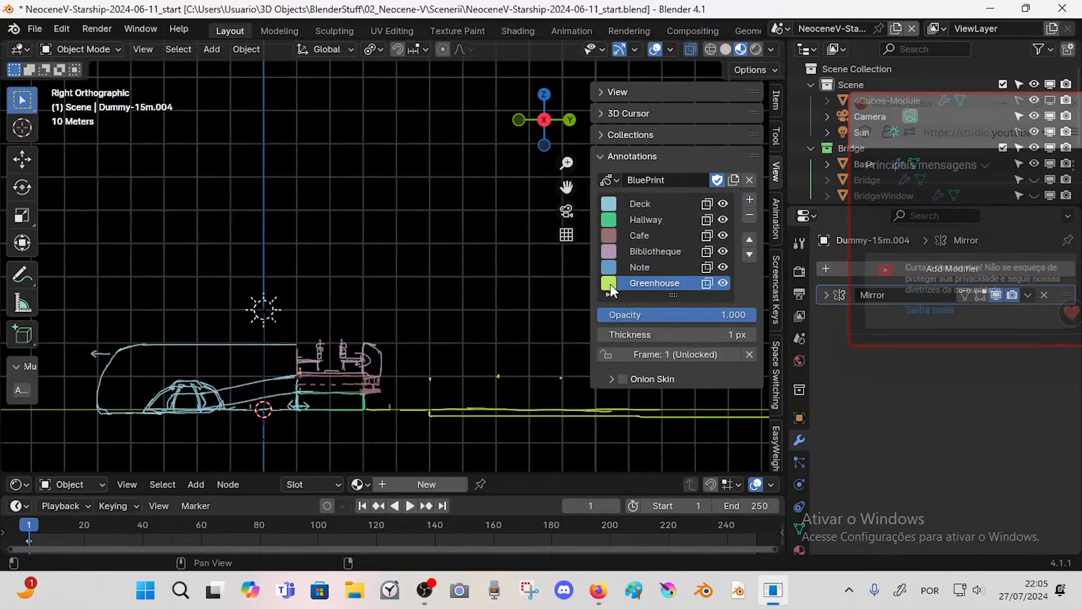
left_click(610, 284)
mouse_move(674, 151)
left_mouse_down()
mouse_move(687, 106)
mouse_move(697, 121)
mouse_move(714, 111)
left_mouse_up()
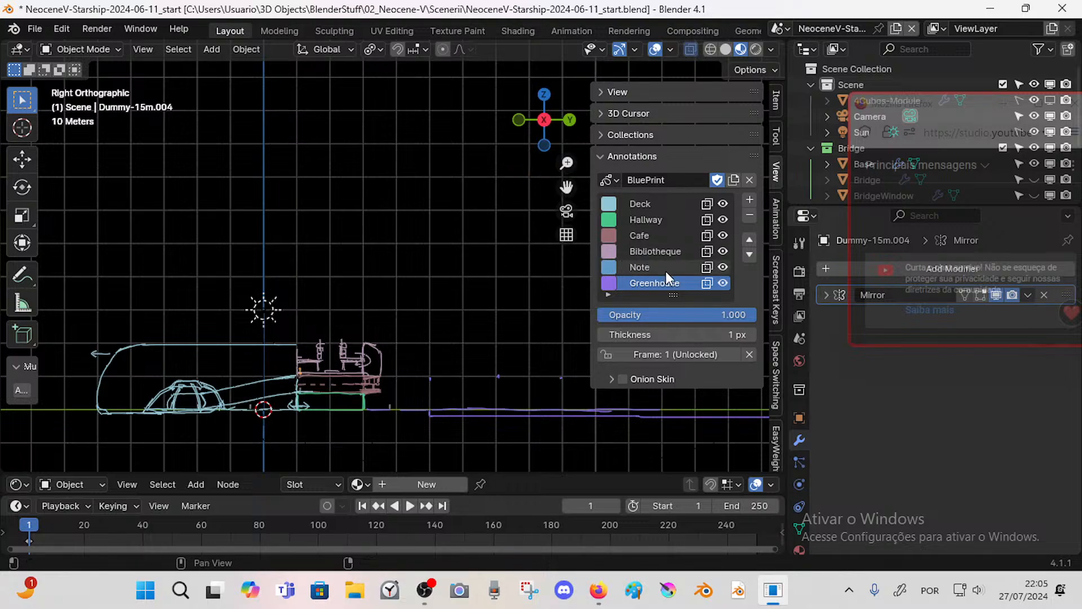
left_click(609, 284)
mouse_move(685, 154)
left_mouse_down()
mouse_move(651, 120)
mouse_move(636, 143)
left_mouse_up()
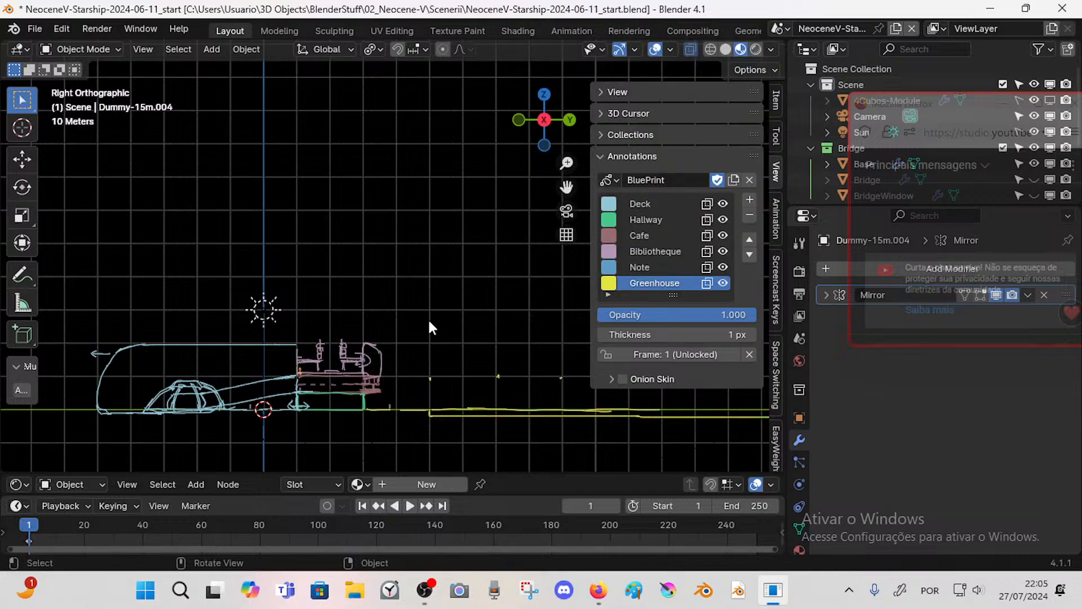
- Set the new annotation layer's colour to orange-brown and rename the layer Stairways
middle_click_drag(427, 317, 370, 299, "shift")
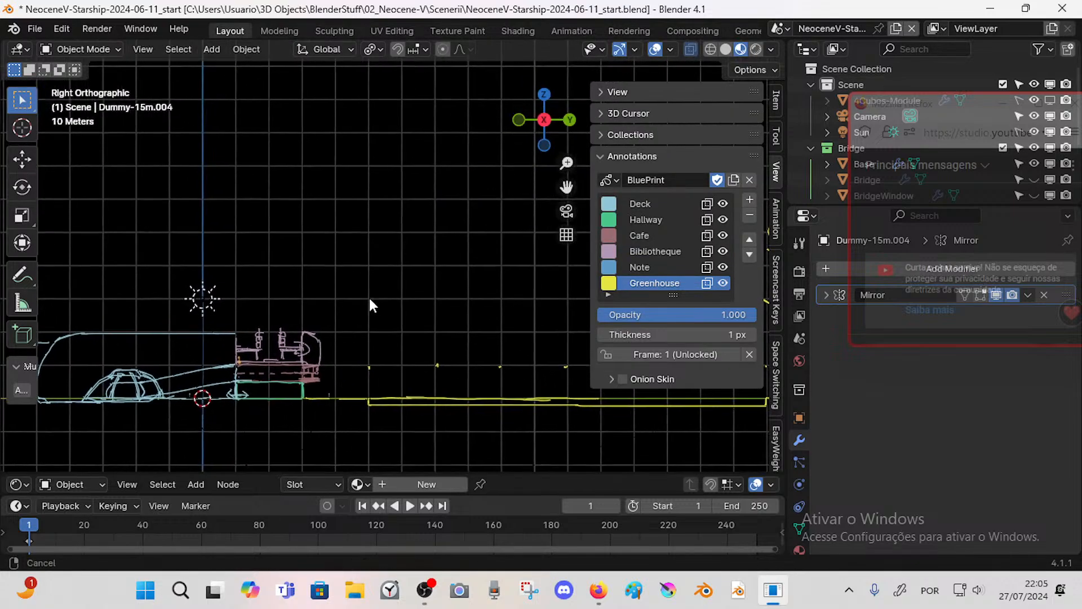
left_click(638, 268)
left_click(608, 268)
mouse_move(644, 150)
left_mouse_down()
mouse_move(631, 137)
mouse_move(656, 157)
mouse_move(644, 152)
left_mouse_up()
left_click_drag(760, 117, 765, 75)
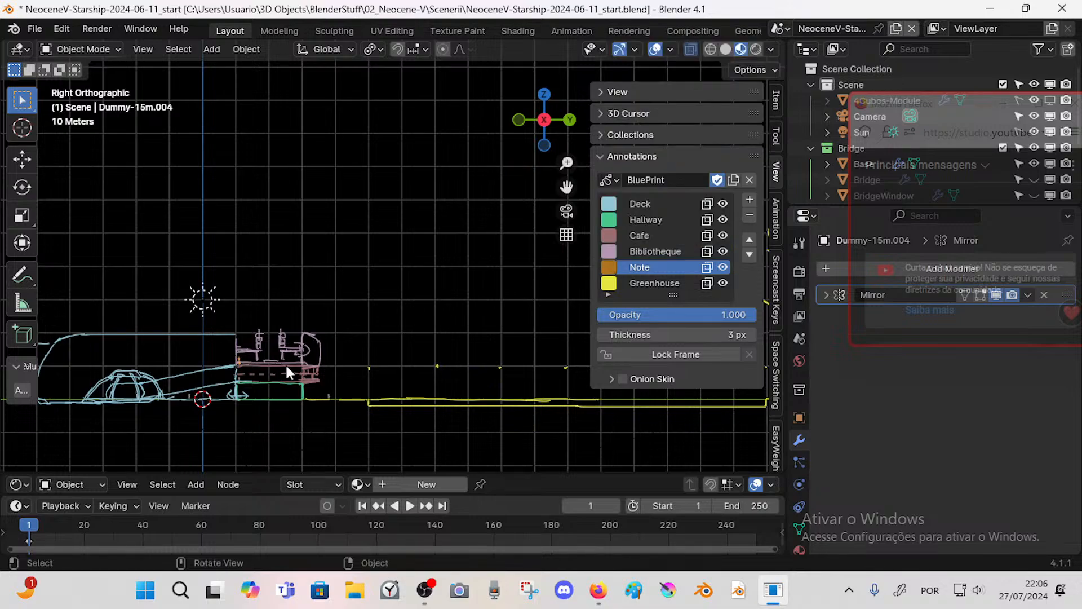
type("Sta")
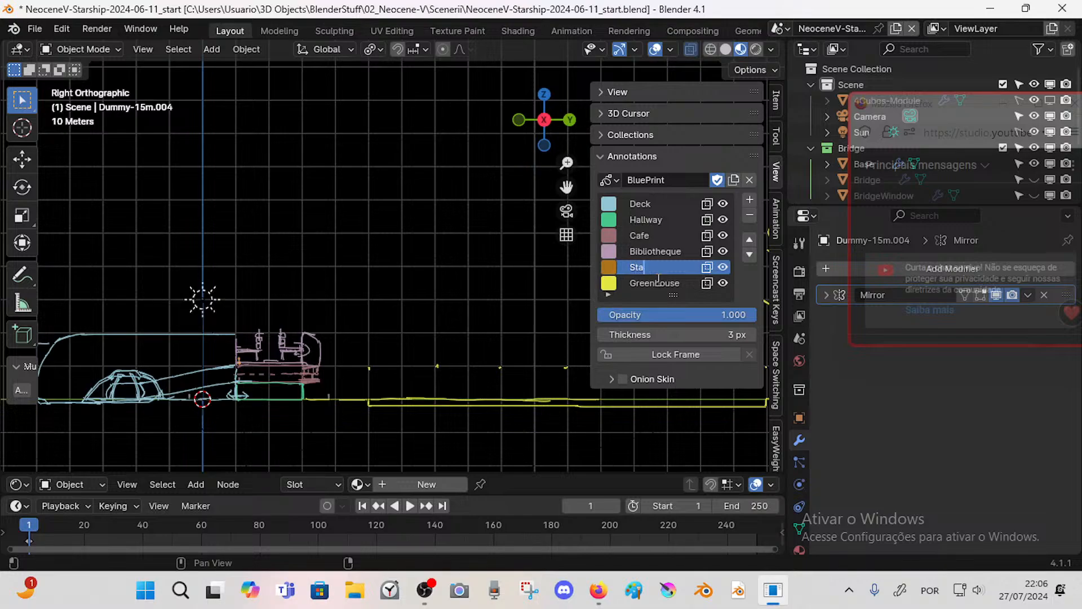
type("irways")
key("Return")
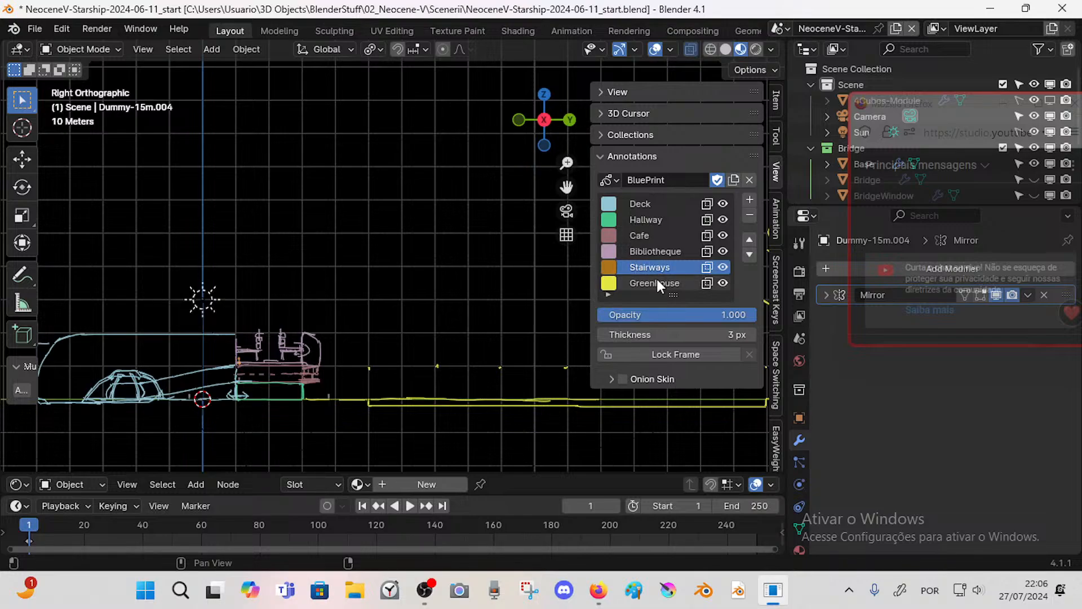
- Hide the viewport sidebar to clear the drawing area around the ship's side-view blueprint
scroll(341, 400, "up", 3)
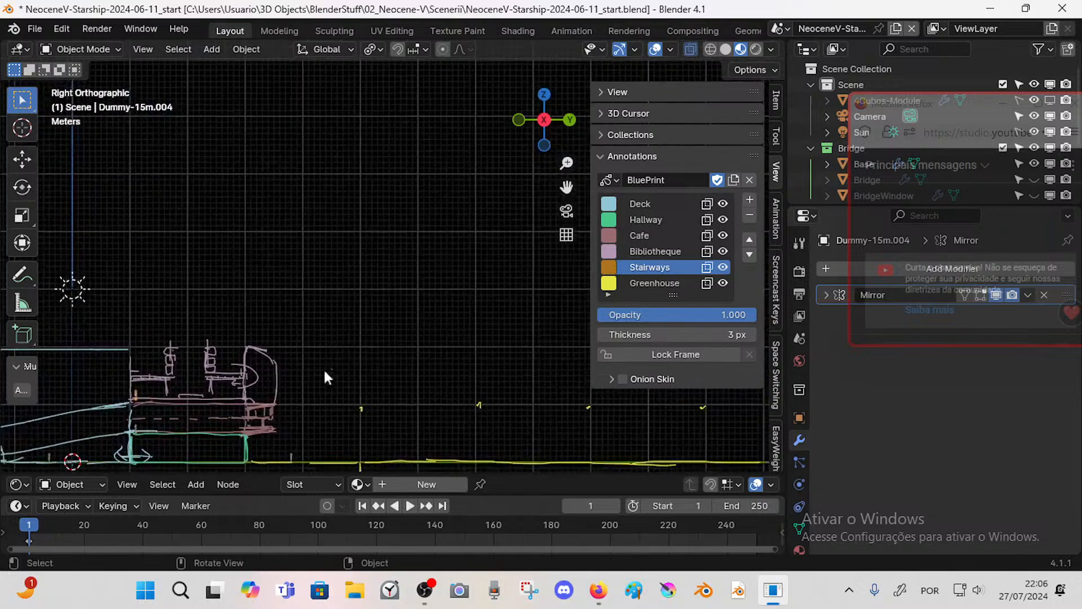
mouse_move(211, 378)
middle_mouse_down("shift")
mouse_move(433, 328)
mouse_move(370, 317)
middle_mouse_up("shift")
key("n")
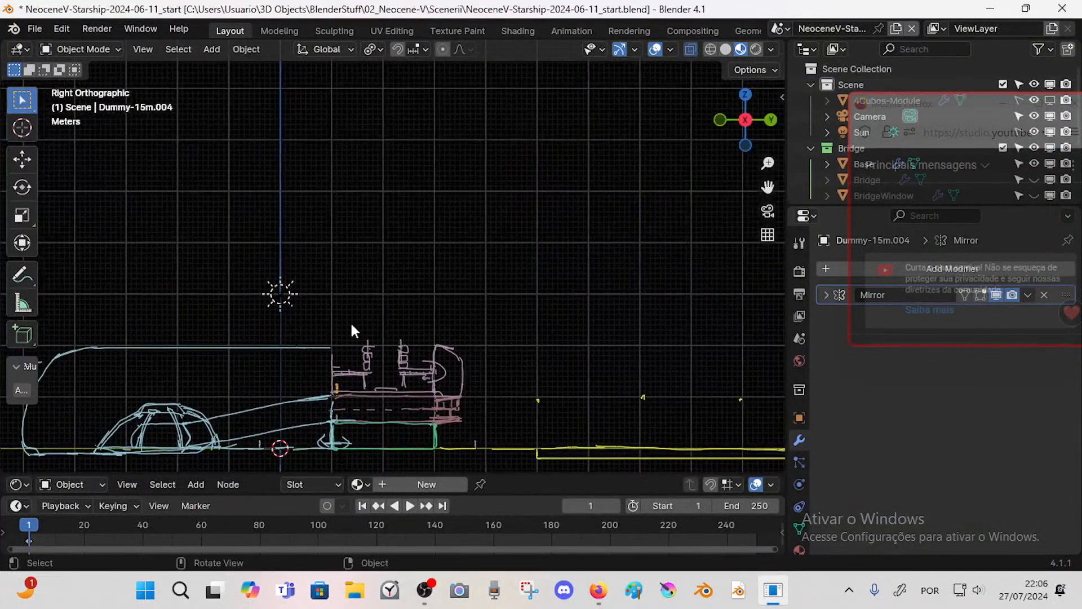
left_click_drag(330, 311, 423, 205)
key("ctrl+z")
left_click_drag(331, 294, 395, 232)
key("ctrl+z")
left_click_drag(333, 294, 439, 188)
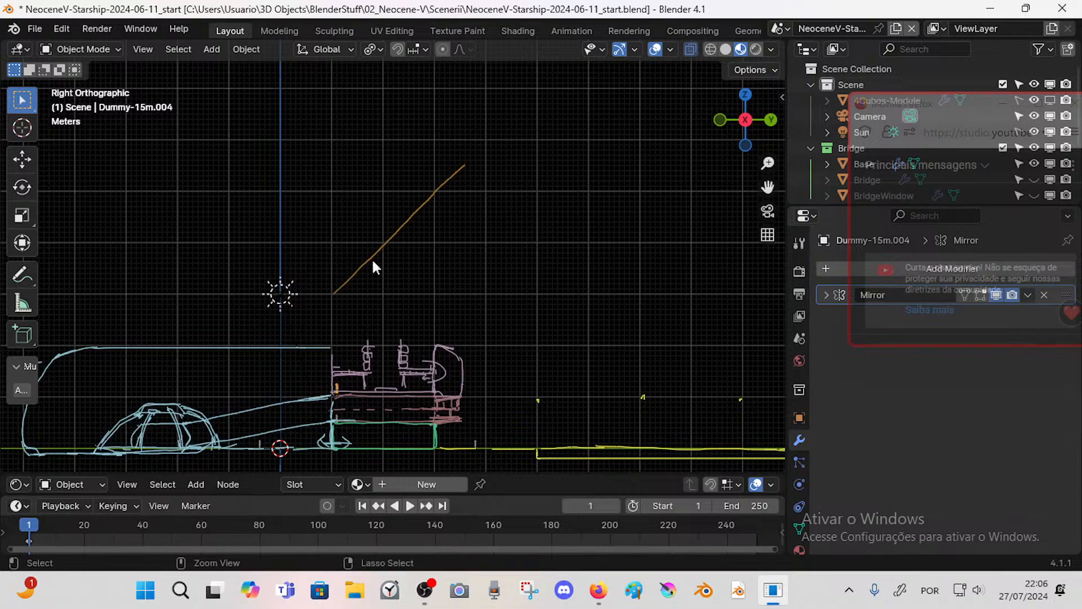
key("ctrl+z")
left_click_drag(336, 293, 423, 161)
key("ctrl+z")
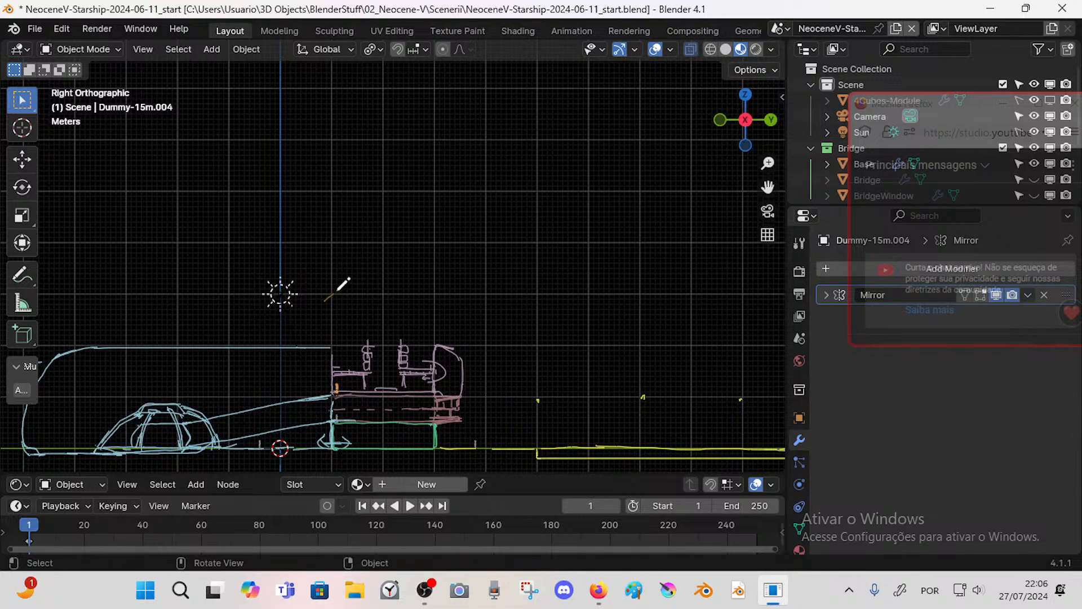
- Sketch two roughly parallel diagonal Stairways lines rising above the ship, extending the first one upward
left_click_drag(325, 297, 447, 164)
scroll(459, 272, "down", 4)
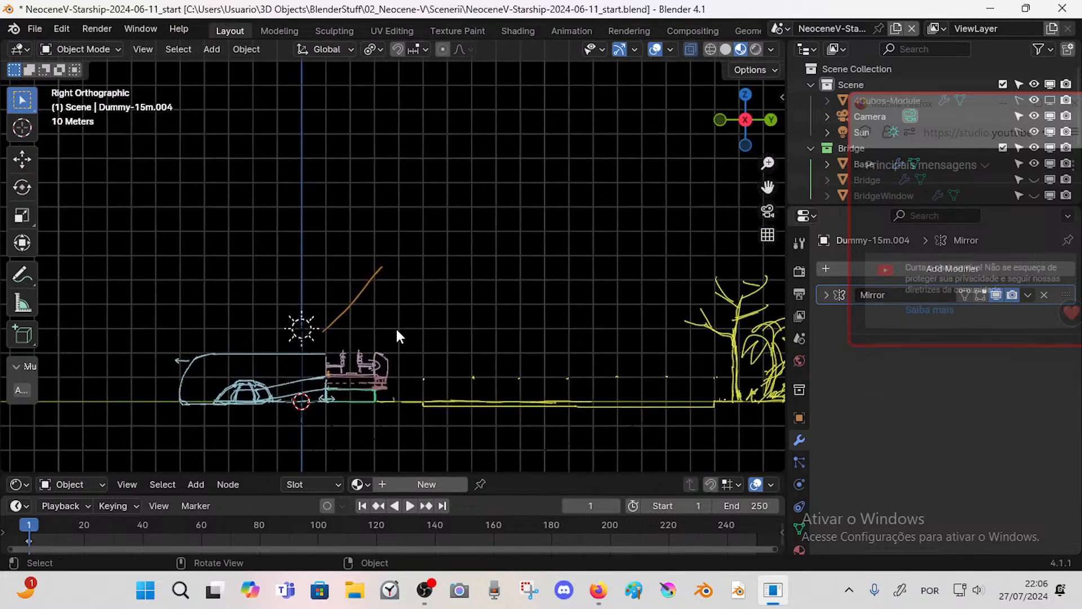
left_click_drag(397, 329, 469, 246)
left_click_drag(382, 268, 427, 226)
mouse_move(504, 197)
left_mouse_down()
mouse_move(340, 332)
mouse_move(291, 343)
left_mouse_up()
key("g")
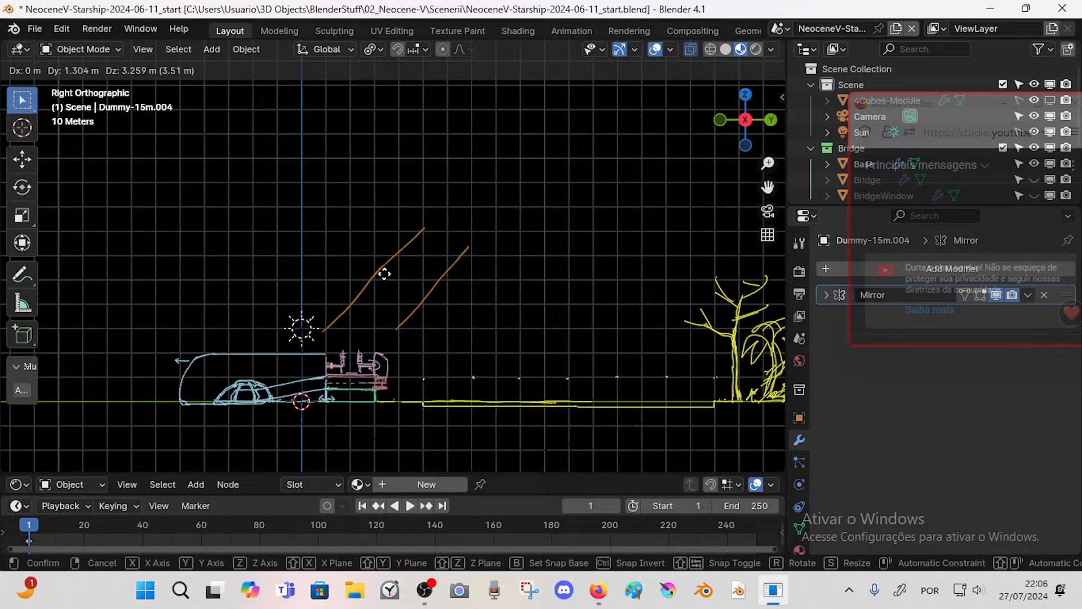
left_click(384, 274)
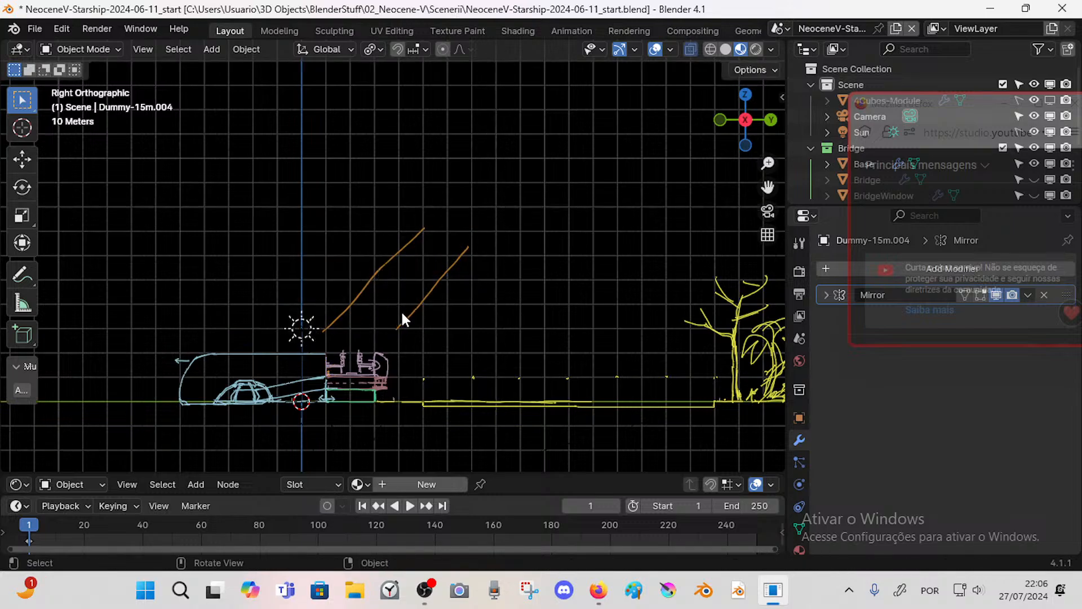
- Retrace the right diagonal with extra strokes and erase all diagonal Stairways lines above the ship
middle_click_drag(401, 310, 422, 281, "shift")
middle_click_drag(423, 281, 435, 255, "ctrl")
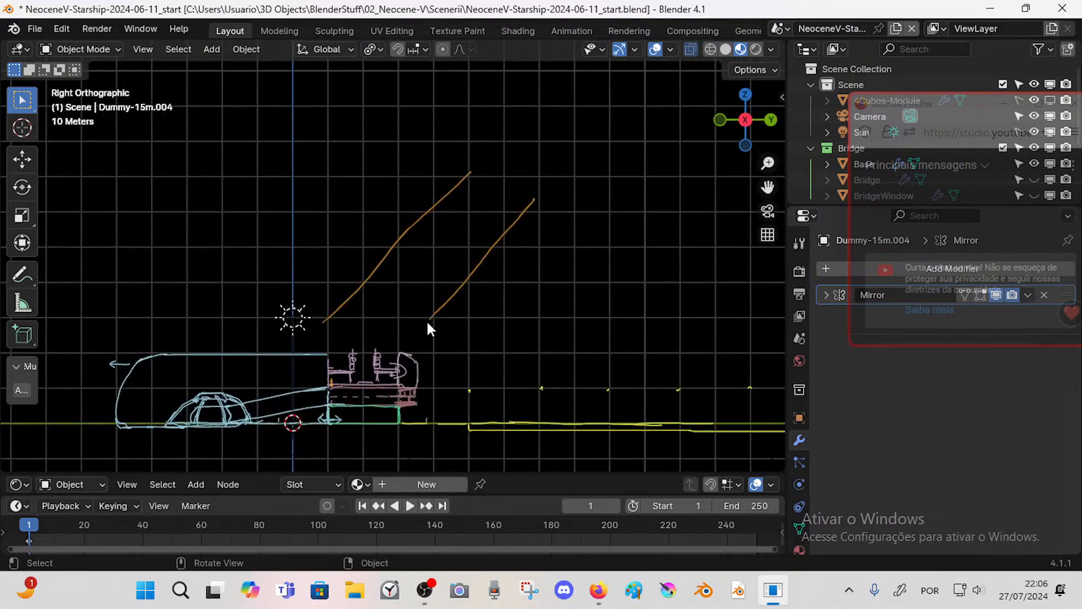
mouse_move(460, 290)
left_mouse_down()
mouse_move(545, 189)
mouse_move(468, 265)
left_mouse_up()
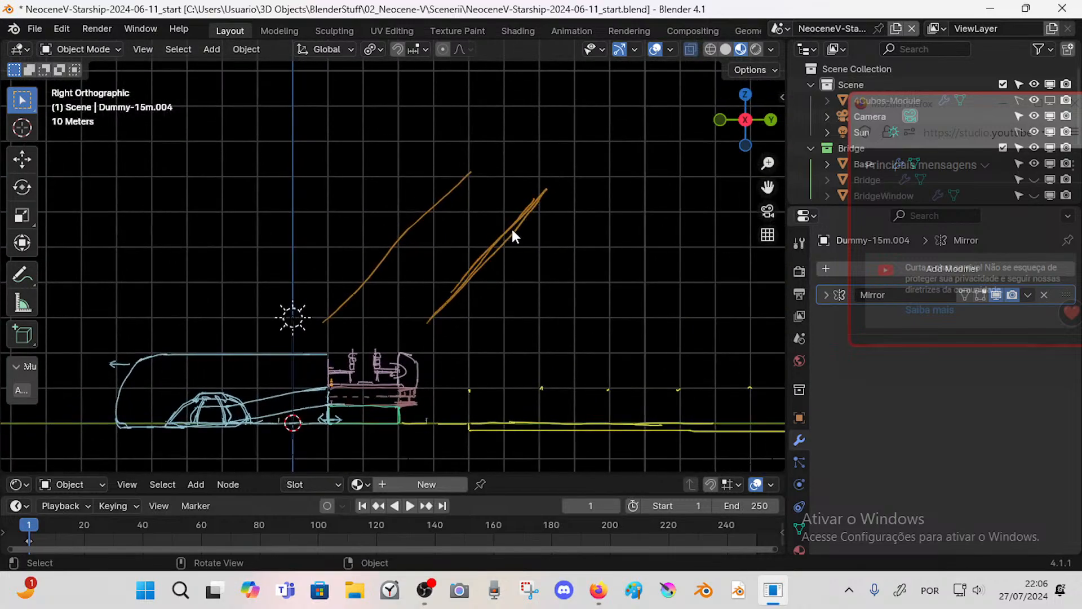
mouse_move(512, 228)
right_mouse_down()
mouse_move(458, 285)
mouse_move(347, 310)
mouse_move(455, 176)
right_mouse_up()
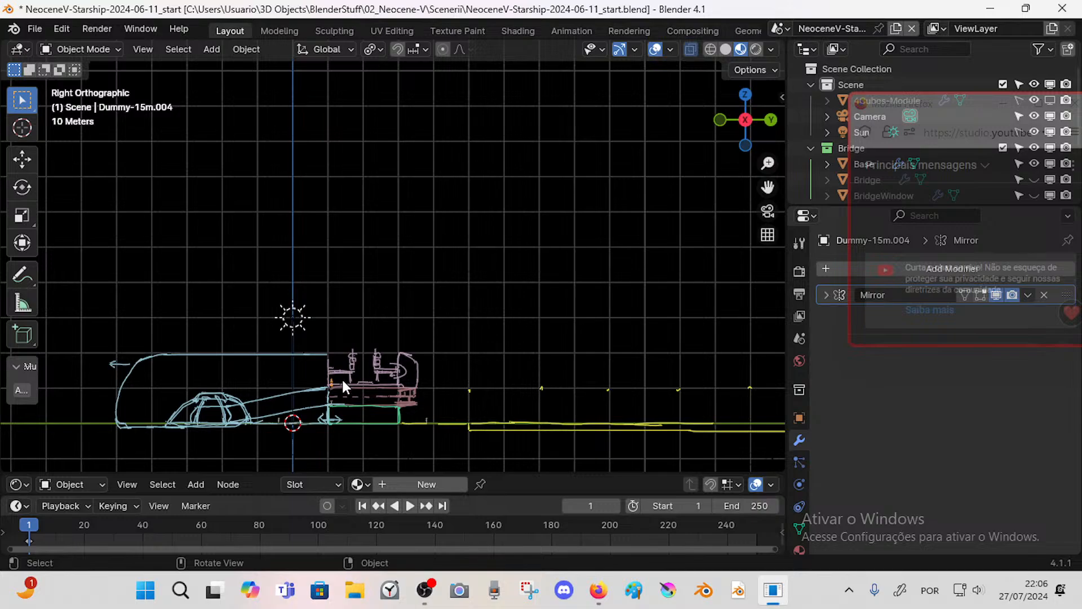
mouse_move(341, 378)
middle_mouse_down("ctrl")
mouse_move(368, 293)
mouse_move(435, 354)
middle_mouse_up("ctrl")
middle_click_drag(359, 344, 352, 335, "ctrl")
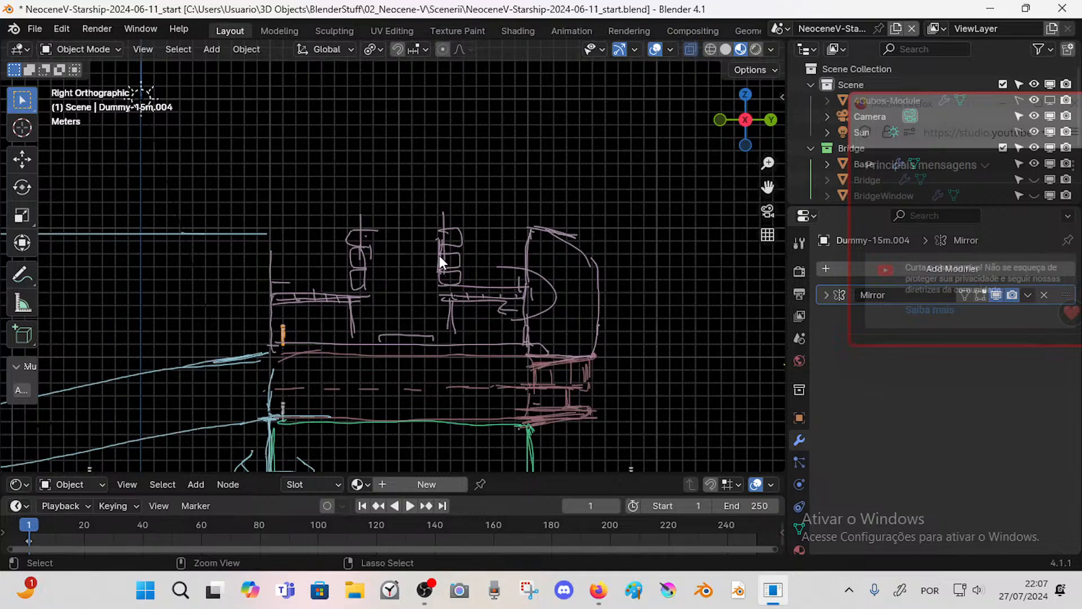
middle_click_drag(439, 256, 397, 343, "ctrl")
middle_click_drag(371, 239, 373, 319, "shift")
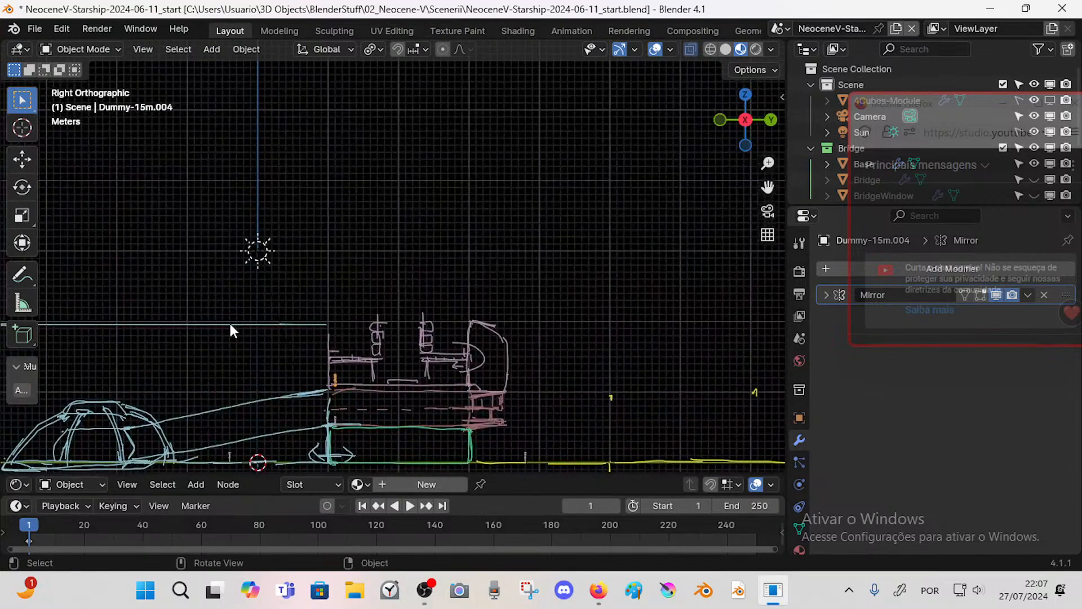
left_click_drag(232, 324, 383, 202)
left_click_drag(329, 333, 492, 212)
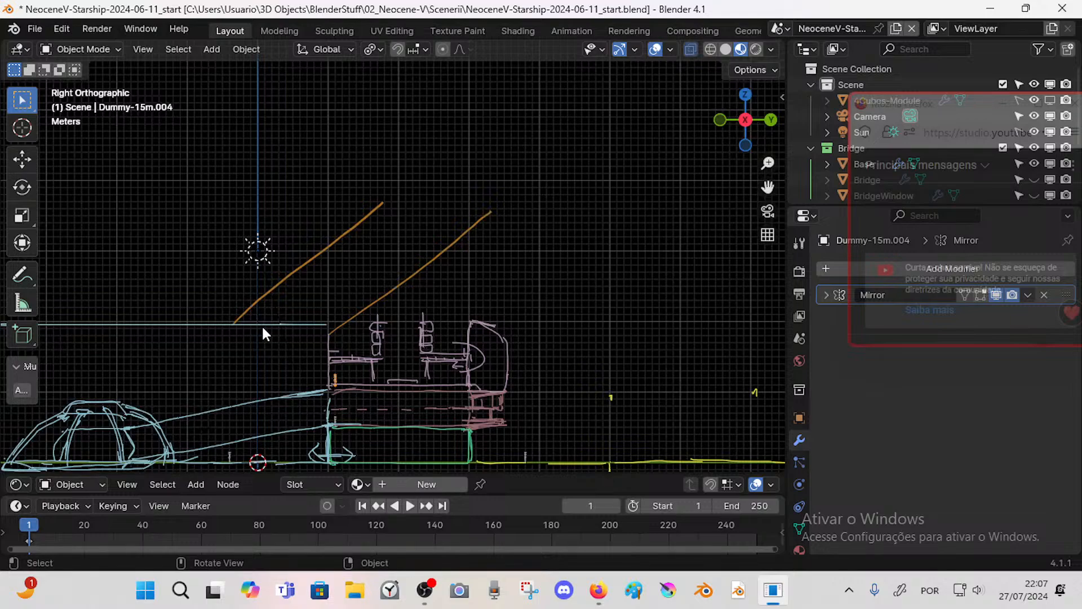
key("ctrl+z")
key("ctrl+z")
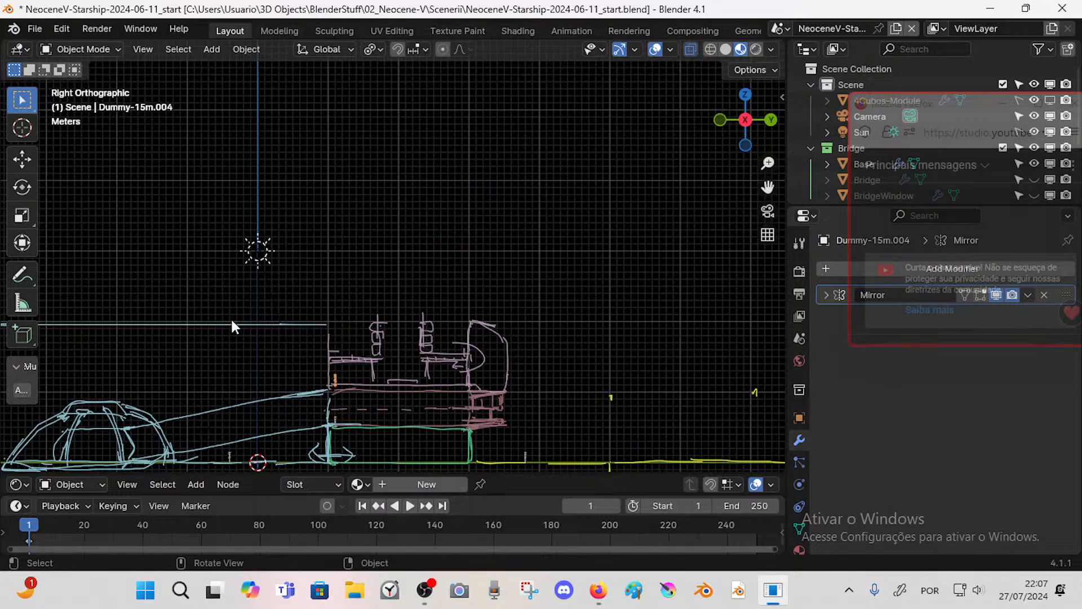
left_click_drag(237, 325, 365, 180)
key("ctrl+z")
- Draw two slanted Stairways lines, one rising from the deck roof and one from the Bibliotheque's left wall
middle_click_drag(295, 325, 311, 296, "shift")
left_click_drag(244, 288, 397, 144)
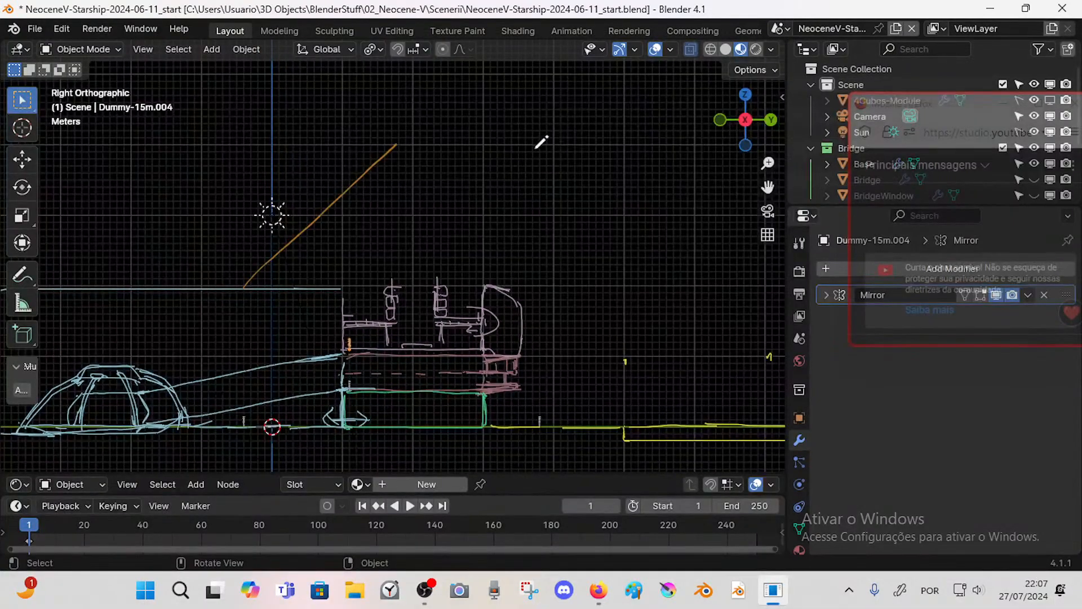
mouse_move(536, 147)
left_mouse_down()
mouse_move(345, 322)
mouse_move(554, 153)
left_mouse_up()
key("ctrl+z")
key("ctrl+z")
left_click_drag(345, 321, 579, 145)
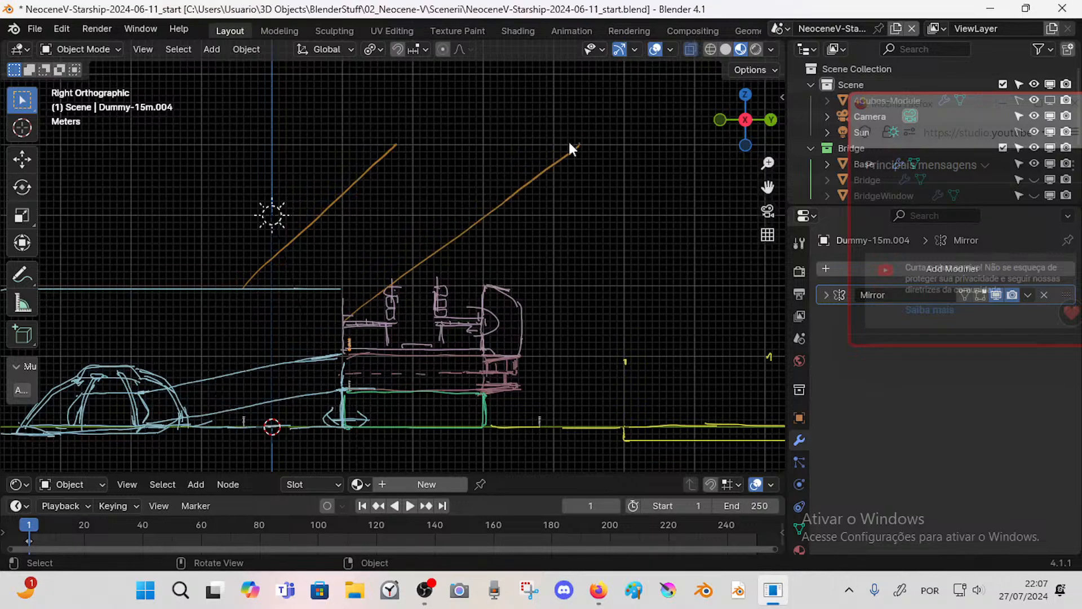
- Erase the left slanted line and redraw it longer, ending at the deck roof
left_click_drag(376, 176, 408, 141, "ctrl")
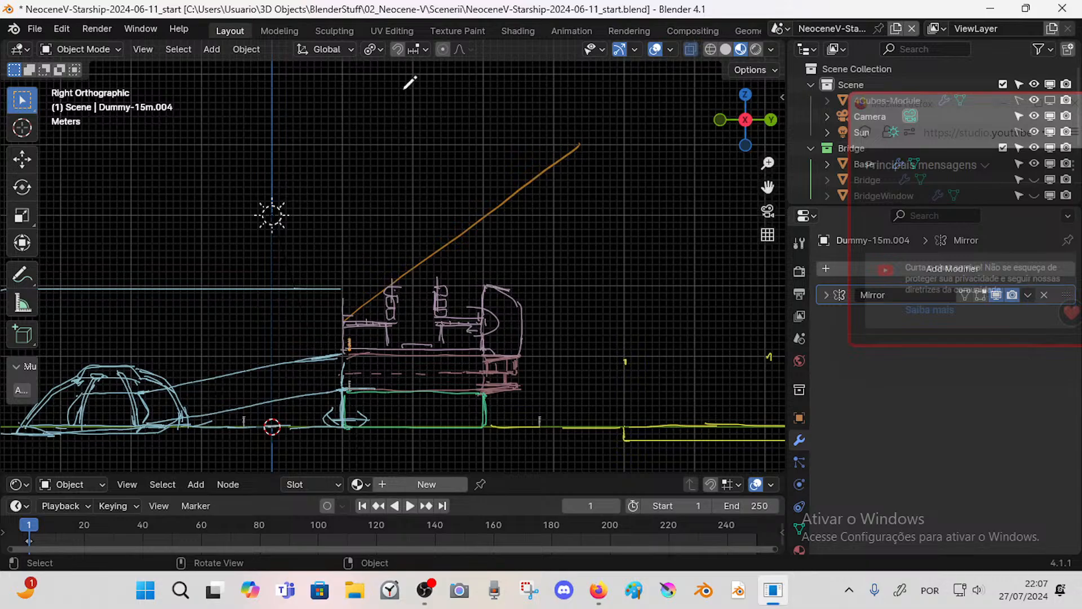
left_click_drag(404, 89, 217, 285)
middle_click_drag(362, 239, 544, 224, "shift")
key("ctrl+z")
middle_click_drag(526, 151, 451, 207, "shift")
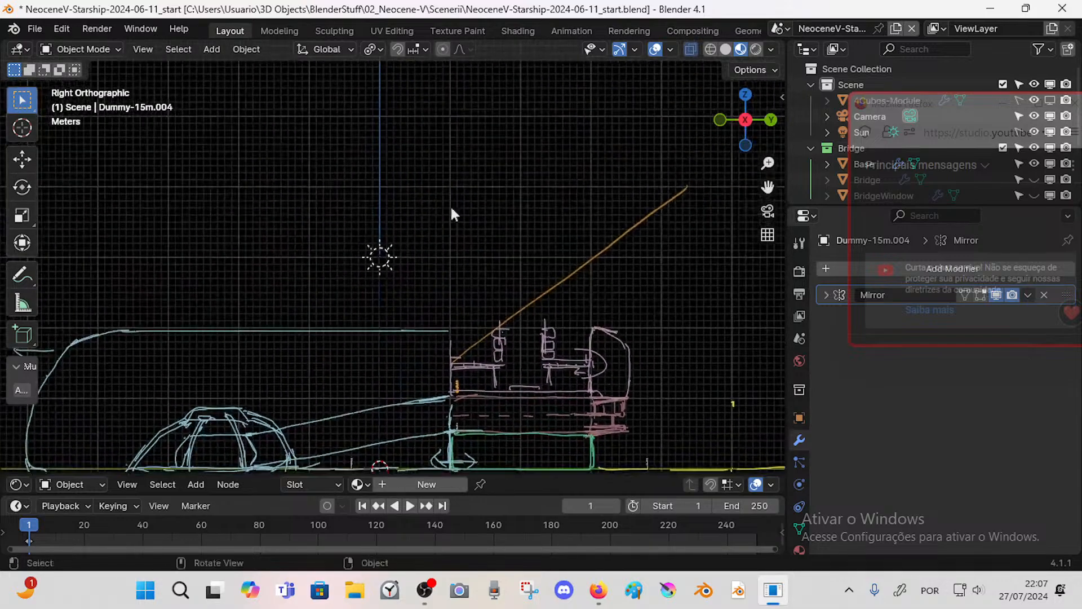
mouse_move(557, 100)
left_mouse_down()
mouse_move(323, 314)
mouse_move(363, 290)
left_mouse_up()
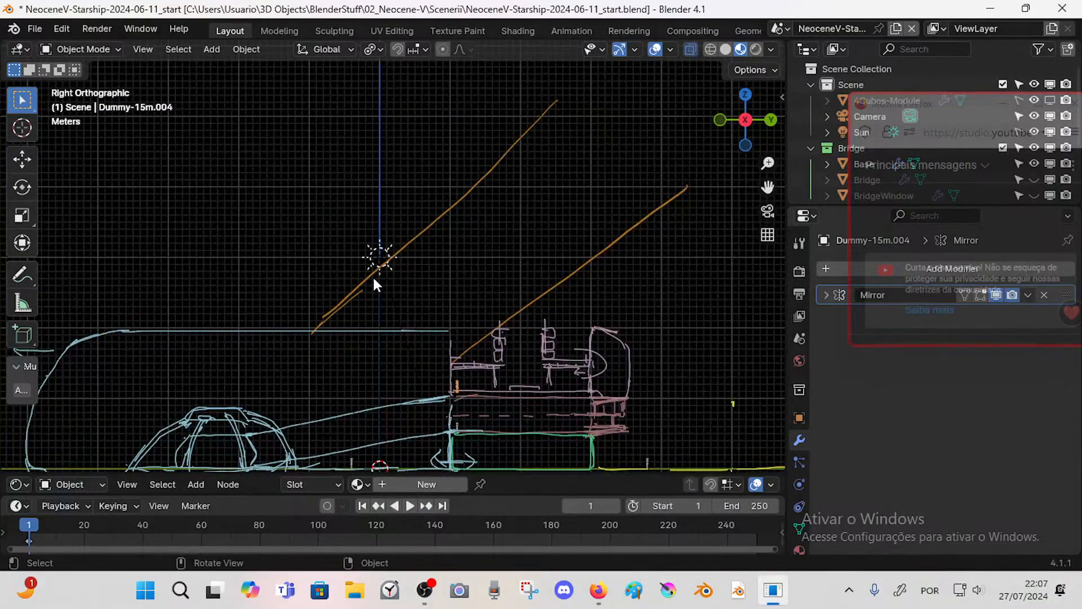
- Draw three horizontal level lines between the slanted sides and extend the right side up to the highest level
left_click_drag(395, 257, 595, 253)
left_click_drag(471, 185, 687, 187)
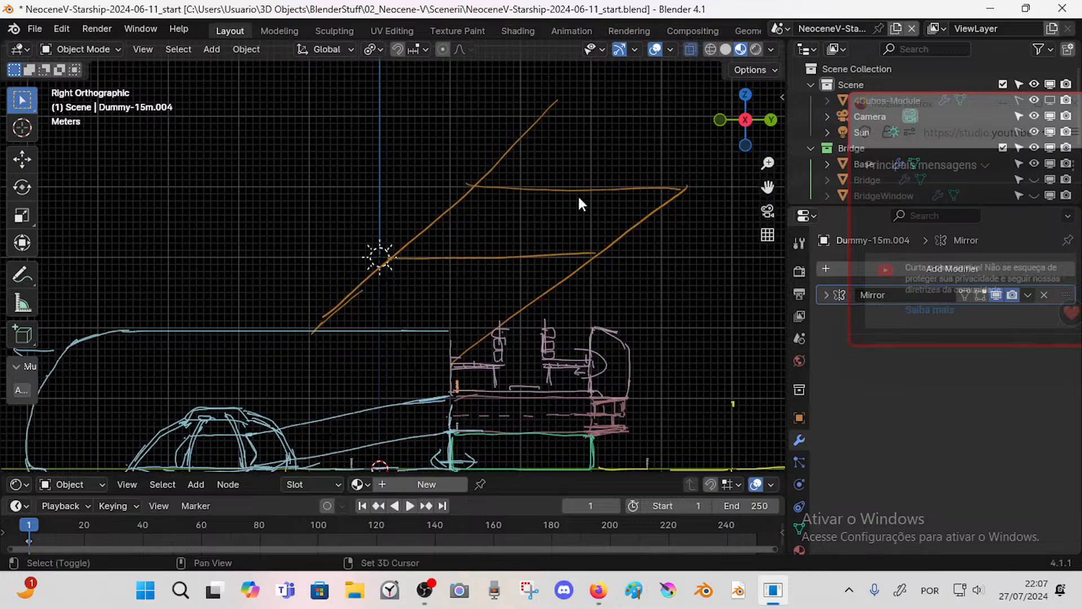
middle_click_drag(524, 133, 420, 200, "shift")
left_click_drag(432, 185, 653, 178)
left_click_drag(556, 274, 658, 176)
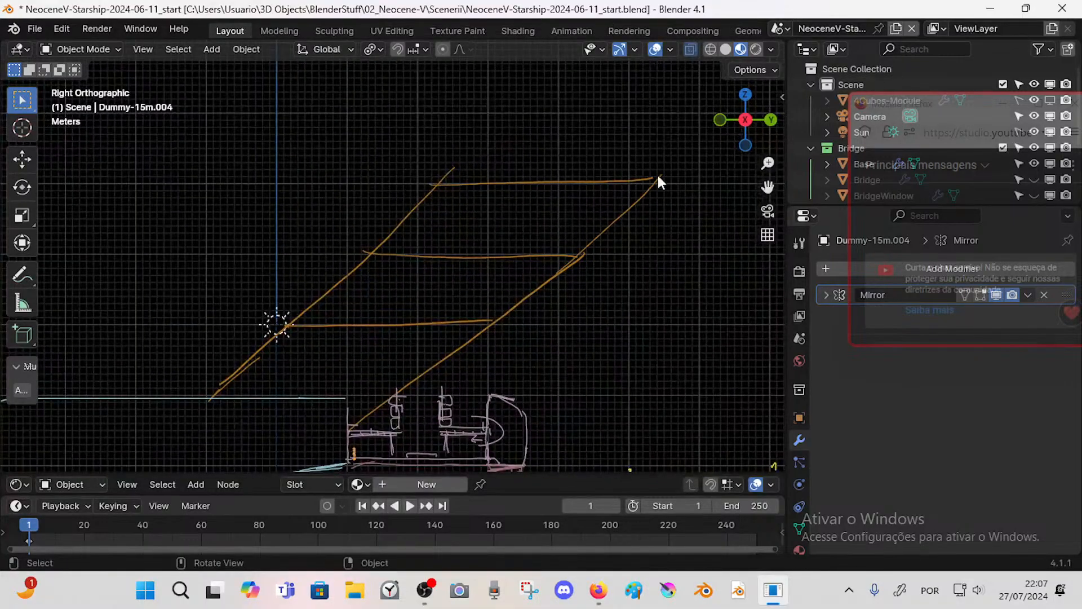
- Try extending the level lines past the right slanted side, and erase the overshoot with that side's upper part
middle_click_drag(477, 267, 524, 208, "shift")
middle_click_drag(516, 250, 496, 265, "ctrl")
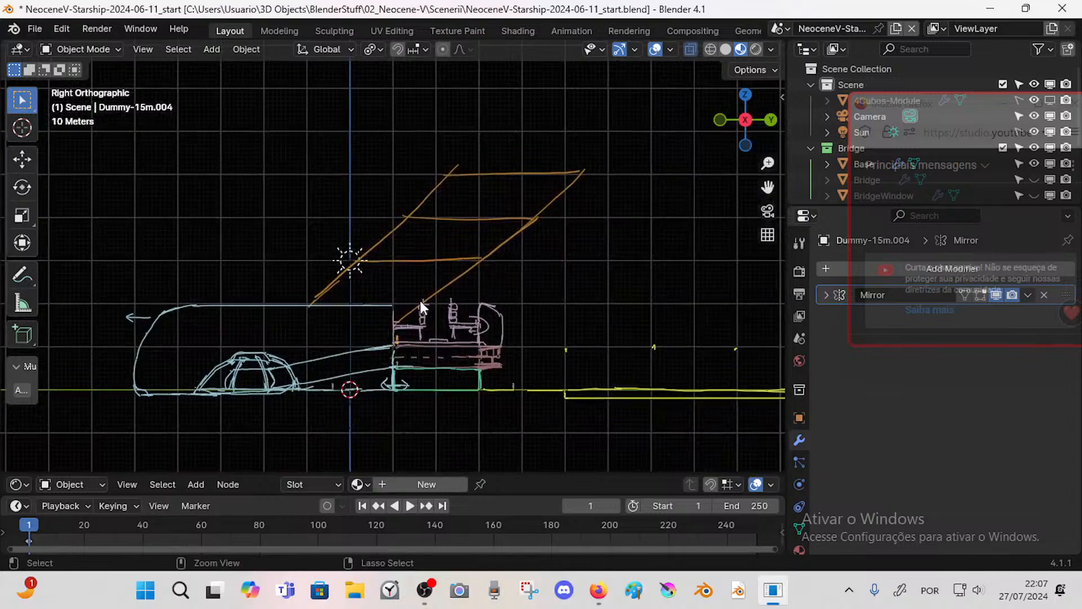
left_click_drag(474, 260, 587, 261)
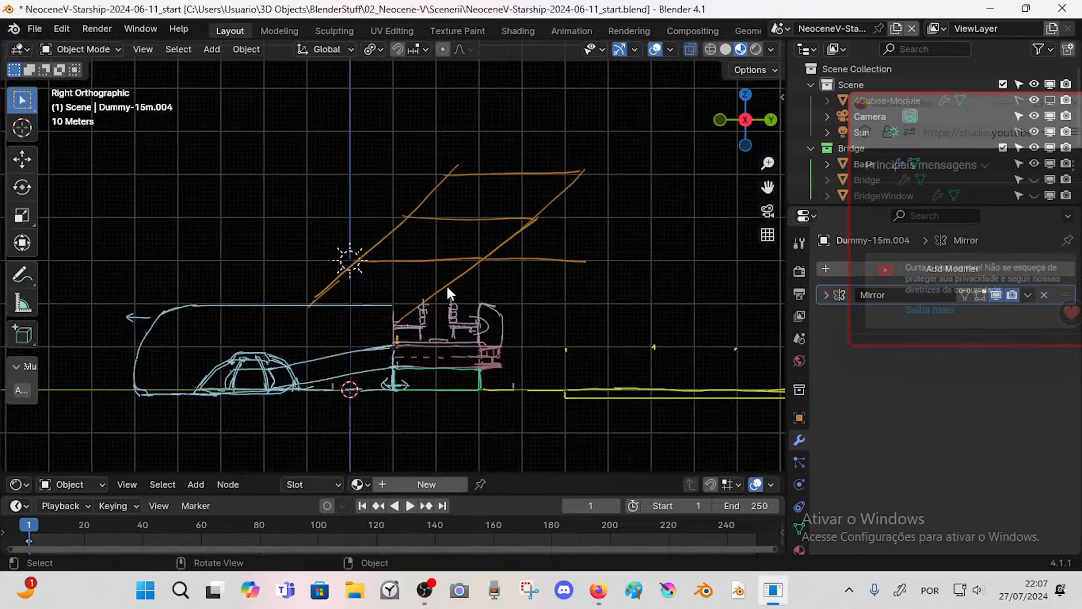
left_click_drag(517, 216, 630, 217)
mouse_move(556, 169)
left_mouse_down()
mouse_move(632, 165)
mouse_move(633, 201)
mouse_move(579, 265)
left_mouse_up()
left_click_drag(565, 166, 625, 166, "ctrl")
- Add three intermediate level lines and redraw the upper right slanted side with the level ends reaching it
left_click_drag(419, 193, 519, 193)
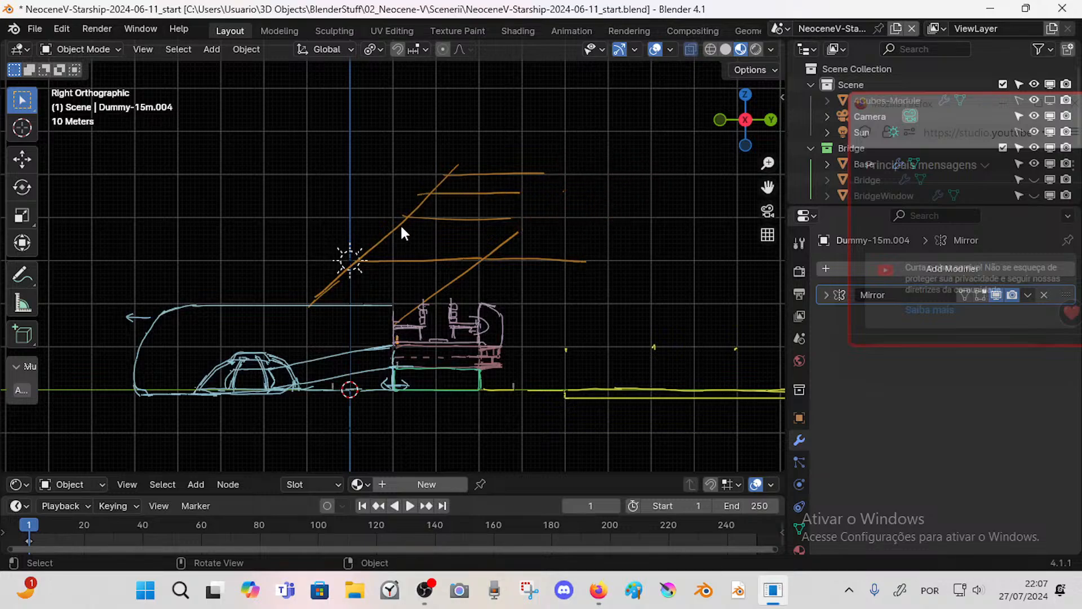
left_click_drag(384, 236, 500, 235)
left_click_drag(338, 281, 448, 282)
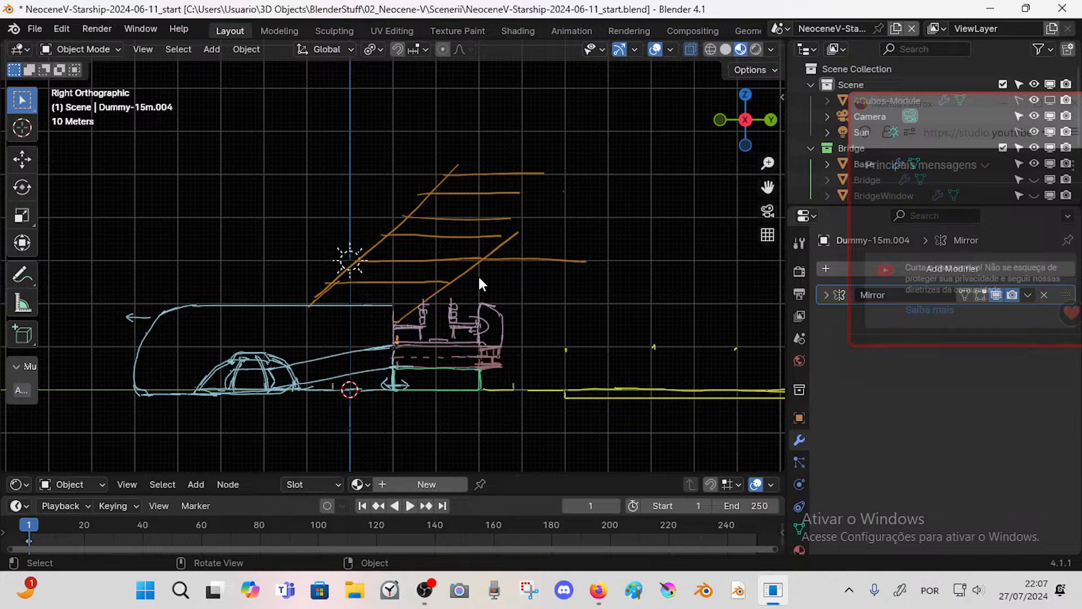
mouse_move(592, 256)
left_mouse_down("ctrl")
mouse_move(500, 258)
mouse_move(583, 171)
left_mouse_up("ctrl")
left_click_drag(514, 178, 539, 176)
- Sketch a box-shaped landing below the deck roof and a thin platform extending left from the Bibliotheque's wall
scroll(492, 266, "up", 3)
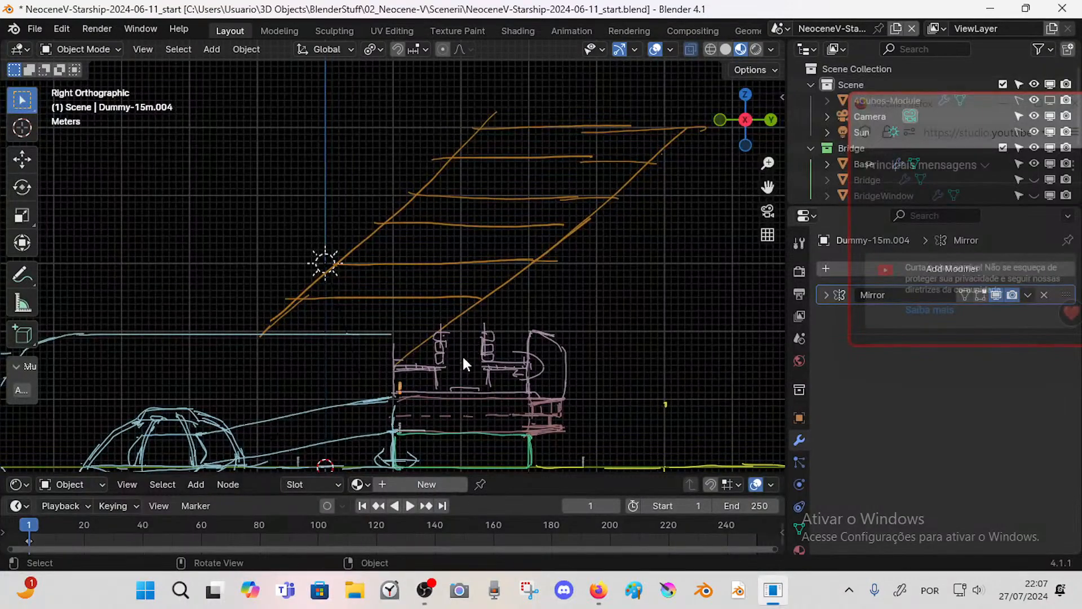
scroll(472, 333, "down", 2)
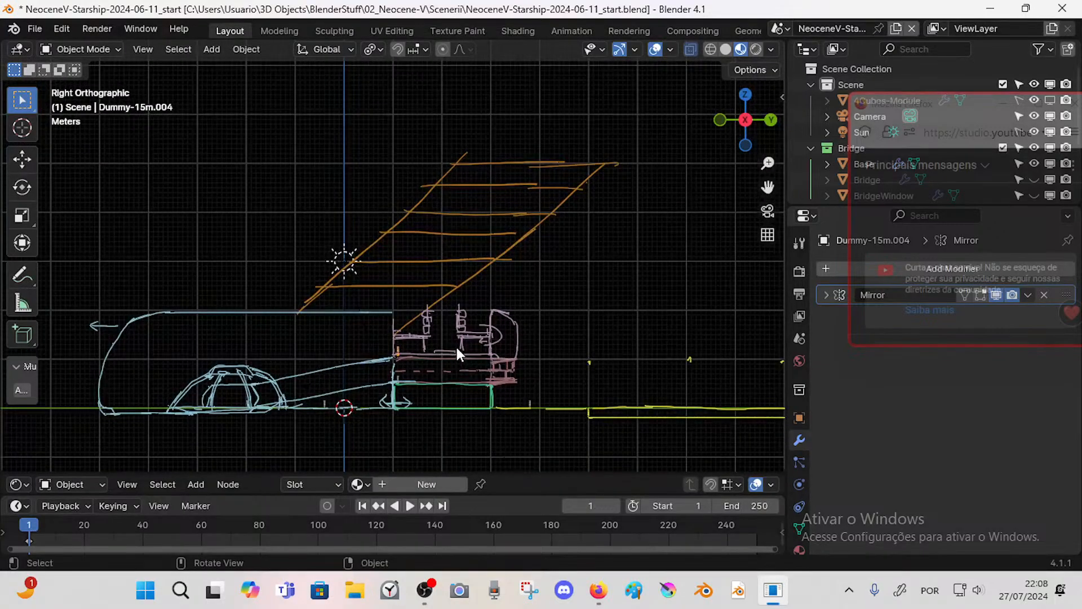
mouse_move(422, 346)
middle_mouse_down()
mouse_move(431, 299)
mouse_move(379, 396)
mouse_move(436, 306)
mouse_move(285, 251)
middle_mouse_up()
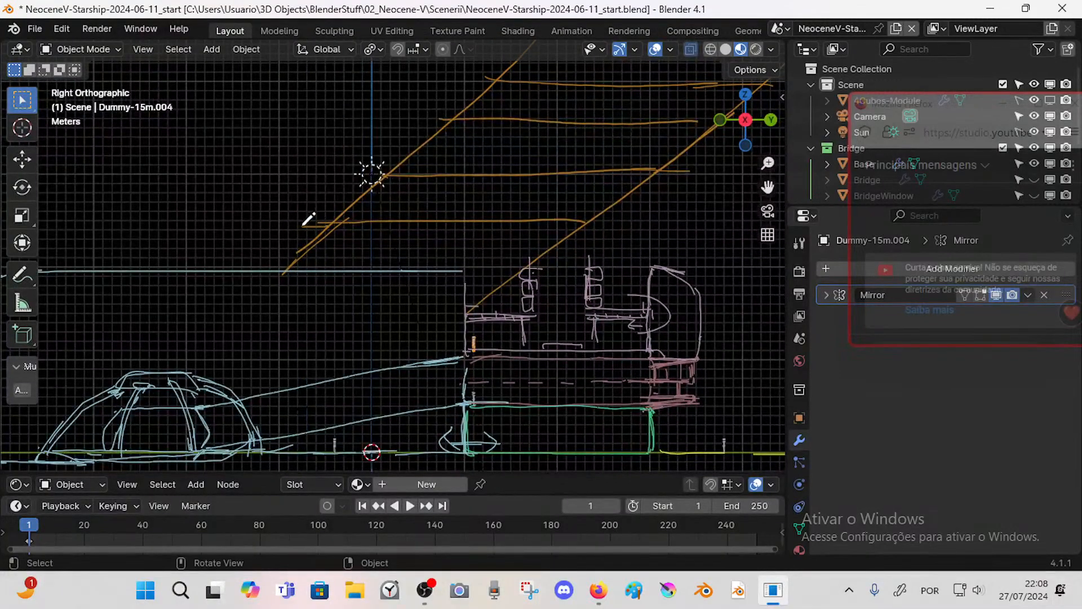
mouse_move(309, 219)
left_mouse_down()
mouse_move(244, 271)
mouse_move(251, 303)
mouse_move(306, 301)
mouse_move(336, 318)
left_mouse_up()
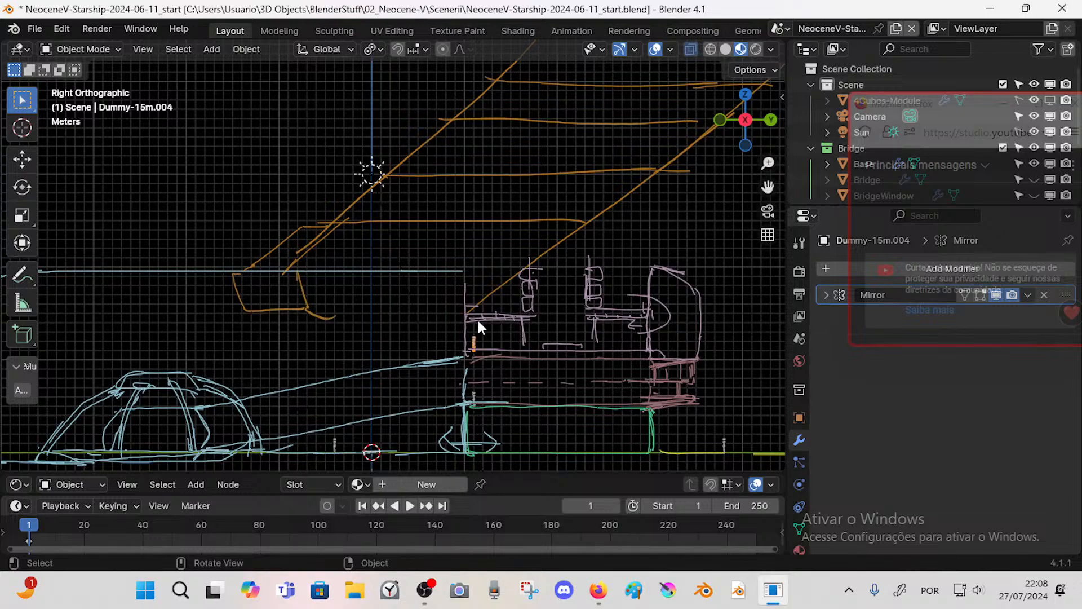
mouse_move(473, 314)
left_mouse_down()
mouse_move(327, 316)
mouse_move(379, 315)
left_mouse_up()
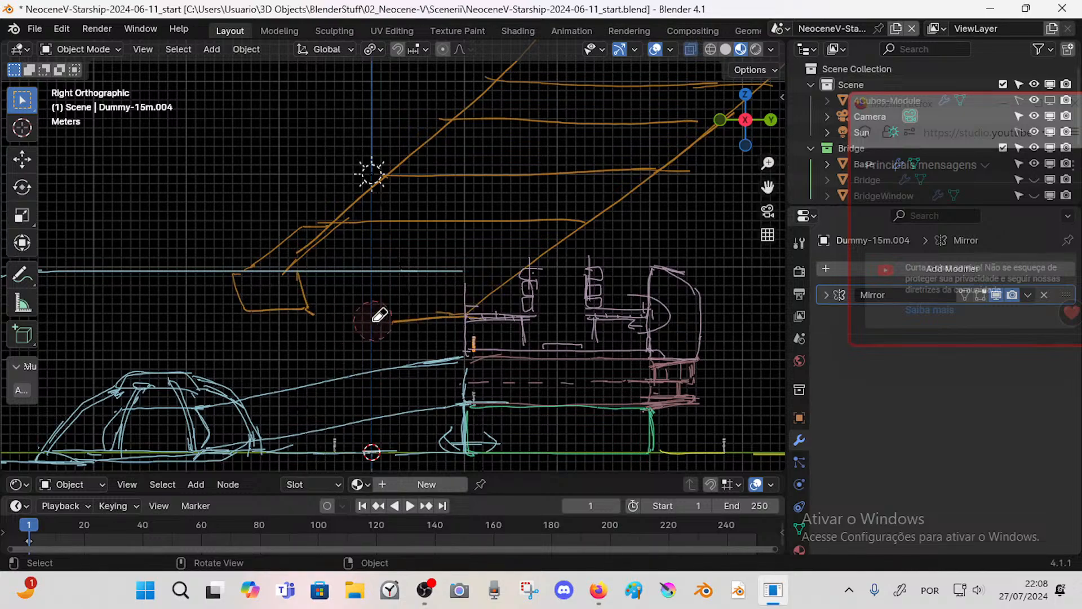
mouse_move(469, 318)
left_mouse_down()
mouse_move(392, 318)
mouse_move(472, 309)
left_mouse_up()
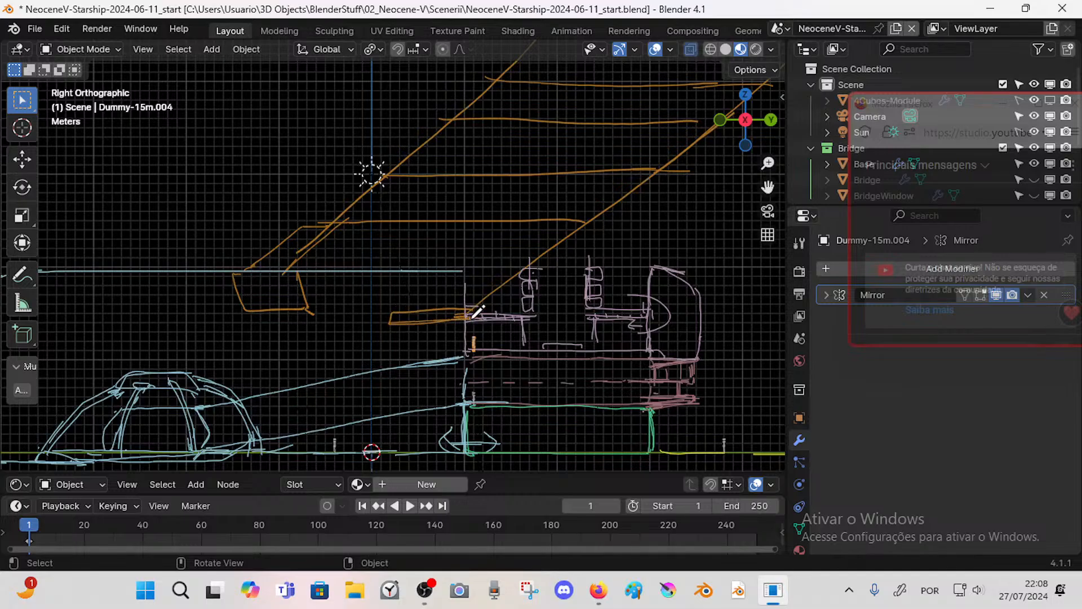
- Erase the box-shaped landing under the deck roof and try curved lines from the platform down to the floor
left_click_drag(254, 295, 307, 305, "ctrl")
scroll(381, 304, "down", 2)
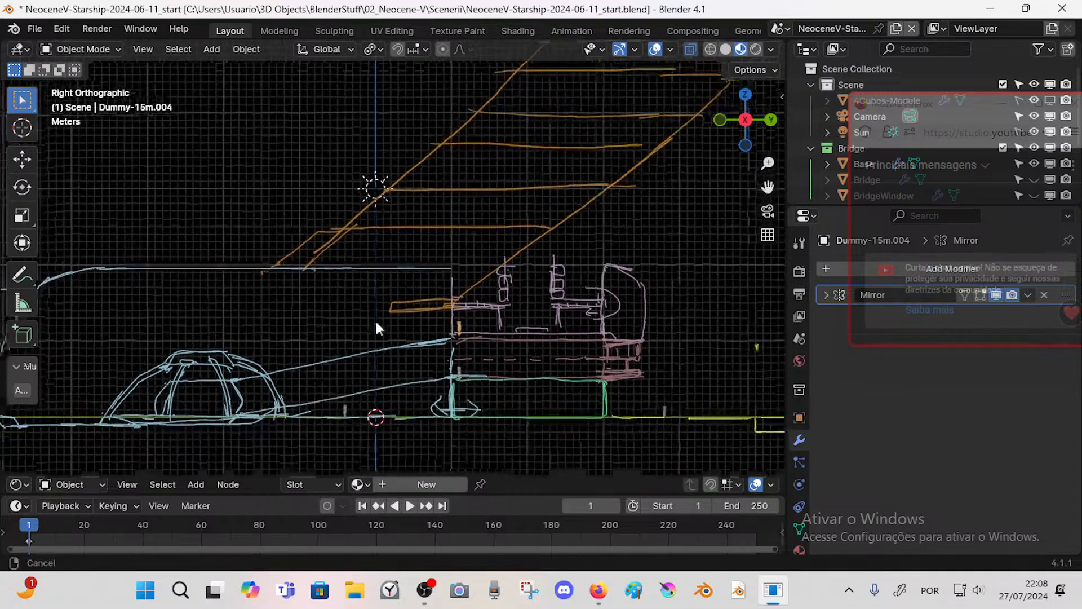
mouse_move(400, 297)
left_mouse_down()
mouse_move(393, 285)
mouse_move(392, 304)
mouse_move(405, 299)
mouse_move(389, 425)
left_mouse_up()
left_click_drag(435, 296, 377, 415)
key("ctrl+z")
key("ctrl+z")
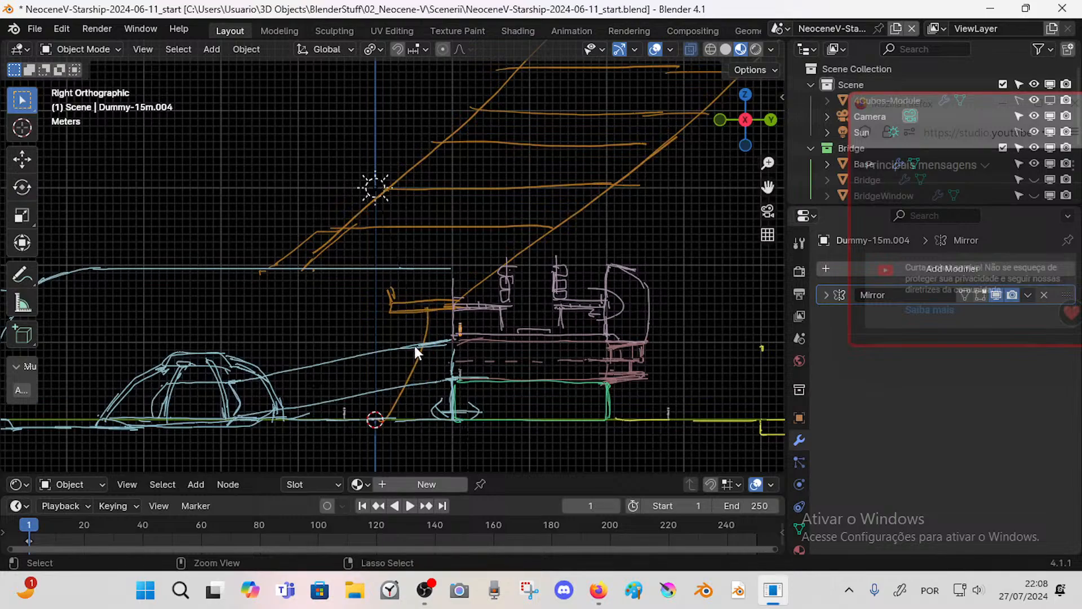
- Erase the whole Stairways sketch, including the slanted sides, level lines, platform and the curve joining it to the deck roof
left_click_drag(393, 287, 314, 269)
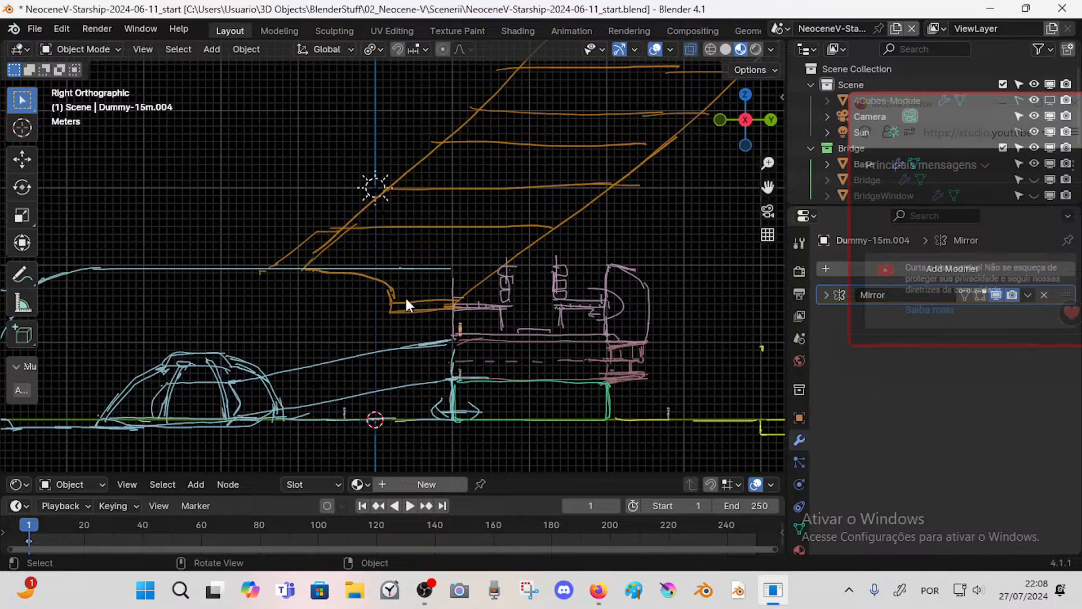
mouse_move(406, 299)
right_mouse_down()
mouse_move(289, 247)
mouse_move(435, 276)
mouse_move(546, 246)
right_mouse_up()
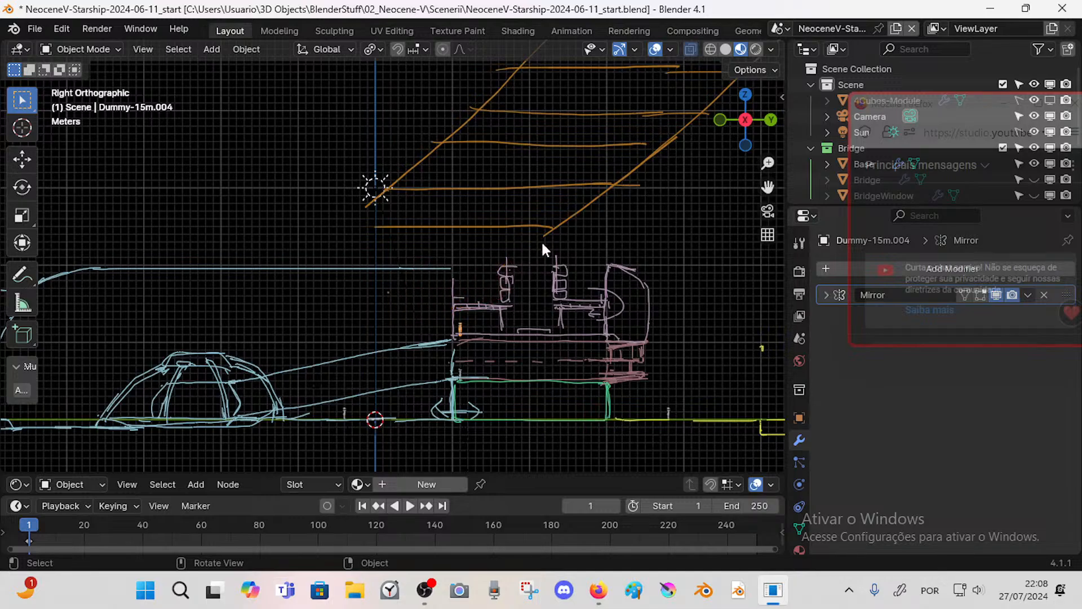
mouse_move(545, 246)
middle_mouse_down("shift")
mouse_move(438, 319)
mouse_move(321, 357)
middle_mouse_up("shift")
right_click_drag(344, 293, 508, 259)
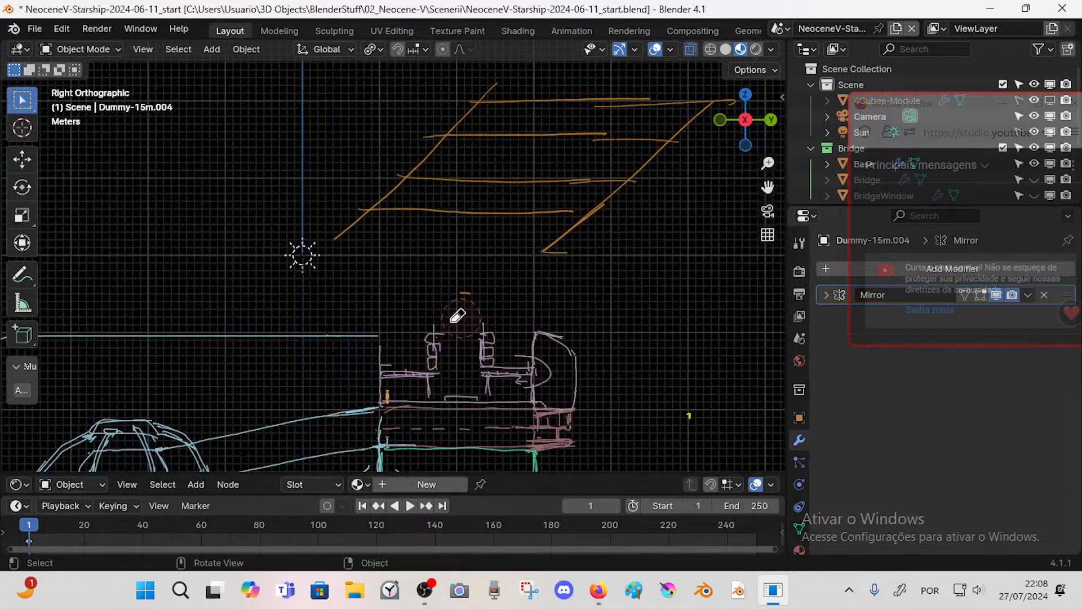
scroll(513, 240, "down", 3)
middle_click_drag(421, 245, 361, 304, "shift")
mouse_move(360, 307)
right_mouse_down()
mouse_move(363, 242)
mouse_move(367, 306)
mouse_move(383, 341)
right_mouse_up()
mouse_move(418, 283)
middle_mouse_down("shift")
mouse_move(356, 255)
mouse_move(346, 314)
middle_mouse_up("shift")
scroll(390, 236, "up", 2)
scroll(346, 309, "down", 1)
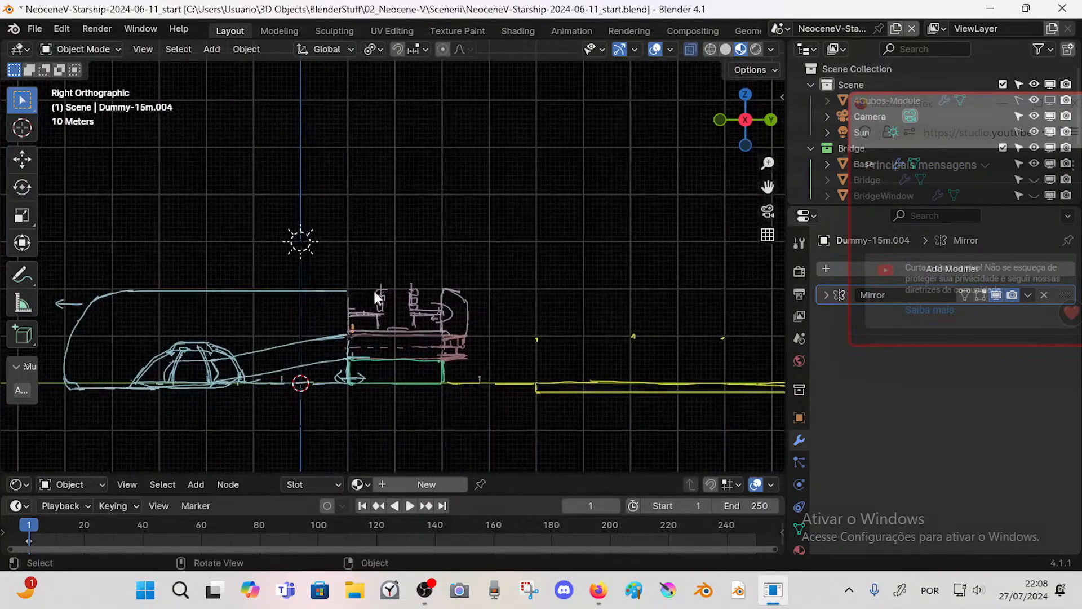
- Make Greenhouse the active annotation layer of the BluePrint
middle_click_drag(387, 273, 483, 305, "shift")
key("KP_3")
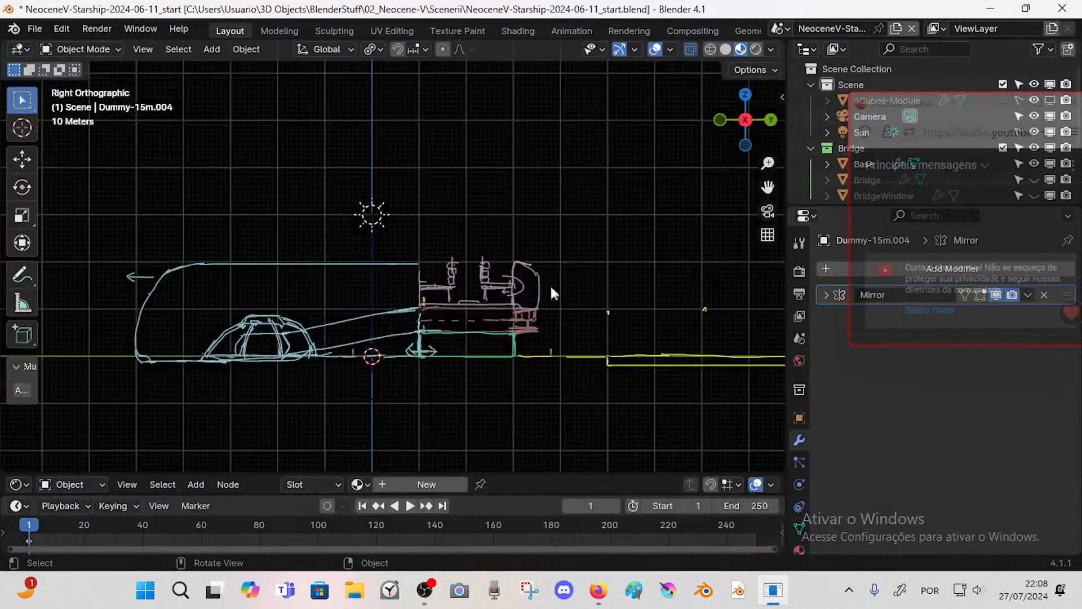
middle_click_drag(645, 272, 438, 287, "shift")
key("n")
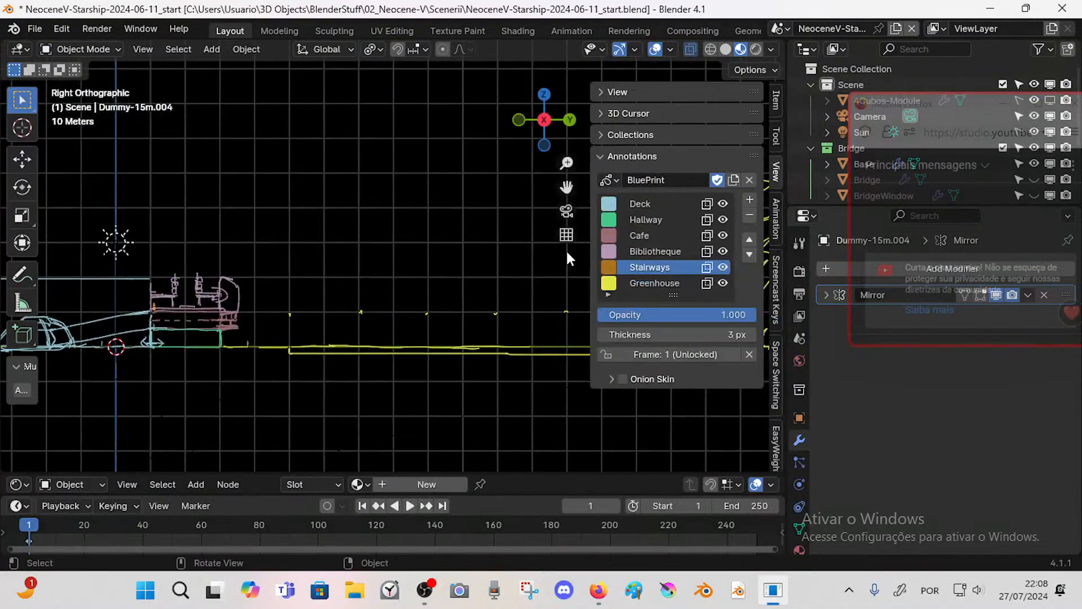
key("n")
middle_click_drag(547, 297, 426, 352, "shift")
middle_click_drag(535, 262, 606, 292, "ctrl")
middle_click_drag(398, 345, 389, 274, "ctrl")
middle_click_drag(361, 359, 536, 260, "shift")
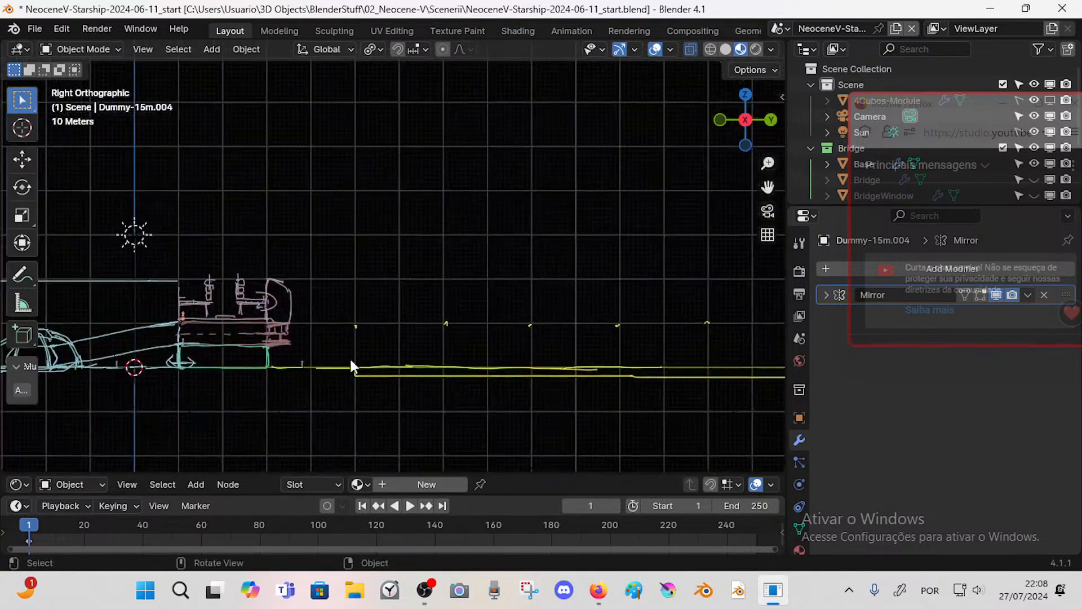
mouse_move(349, 357)
middle_mouse_down("ctrl")
mouse_move(321, 338)
mouse_move(367, 363)
middle_mouse_up("ctrl")
mouse_move(330, 328)
middle_mouse_down("ctrl")
mouse_move(369, 306)
mouse_move(259, 338)
middle_mouse_up("ctrl")
- Try a slanted Greenhouse line rising from the top of the Bibliotheque's rounded end, and undo each attempt
mouse_move(247, 343)
left_mouse_down()
mouse_move(345, 247)
mouse_move(372, 241)
left_mouse_up()
key("ctrl+z")
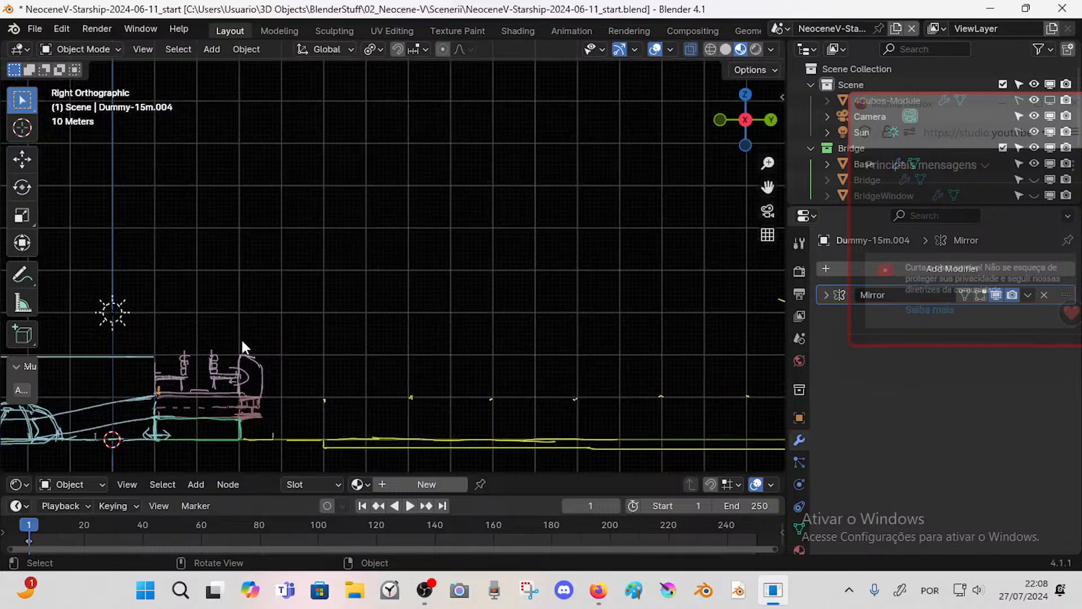
left_click_drag(247, 346, 303, 260)
key("ctrl+z")
middle_click_drag(568, 259, 416, 272, "shift")
scroll(541, 279, "down", 3)
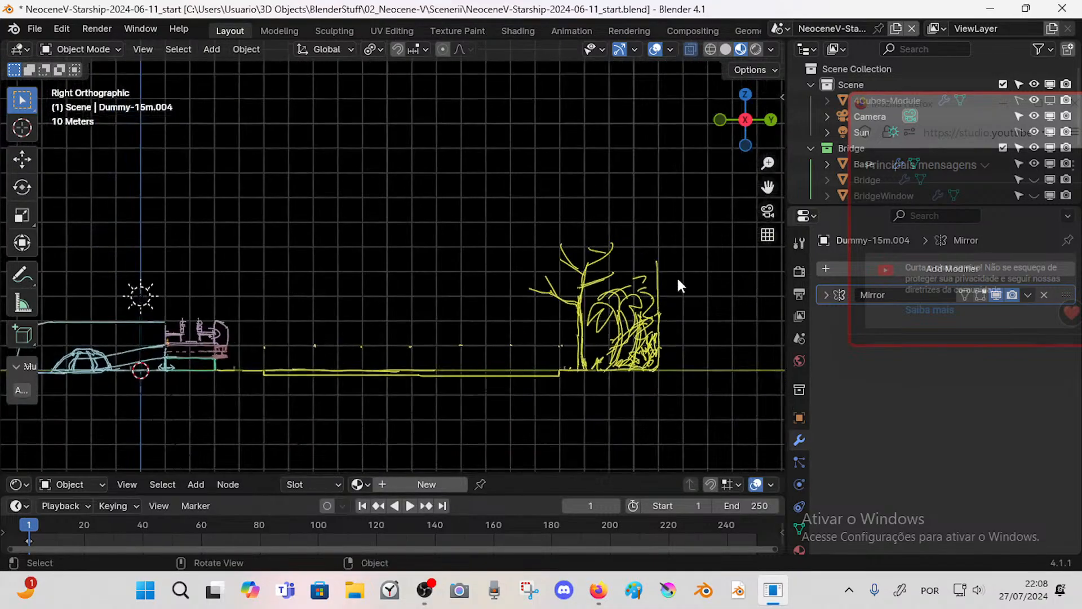
- Extend the Greenhouse's far wall behind the plants straight upward, well above the treetop
middle_click_drag(636, 319, 637, 260, "ctrl")
middle_click_drag(534, 377, 529, 340, "shift")
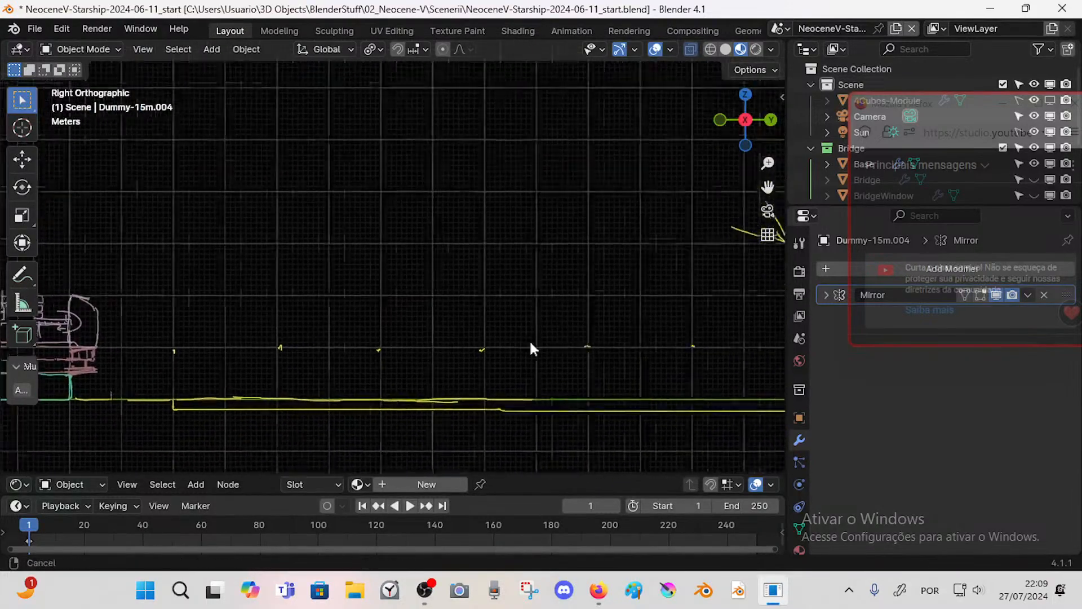
middle_click_drag(590, 316, 518, 388, "shift")
middle_click_drag(557, 308, 561, 348, "ctrl")
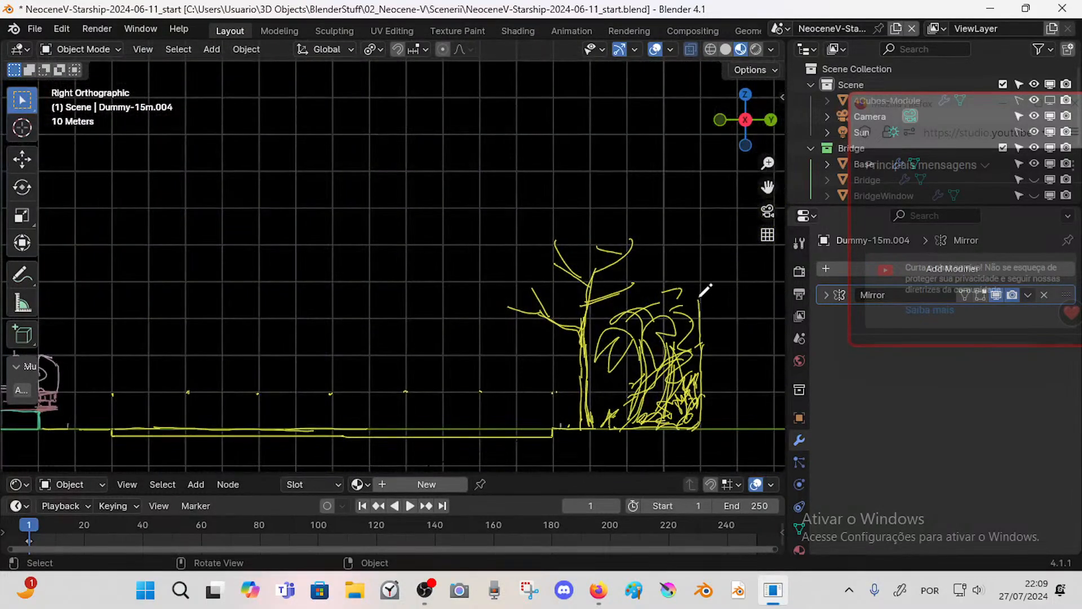
left_click_drag(700, 295, 695, 251)
left_click_drag(703, 202, 694, 287)
middle_click_drag(698, 209, 624, 276, "shift")
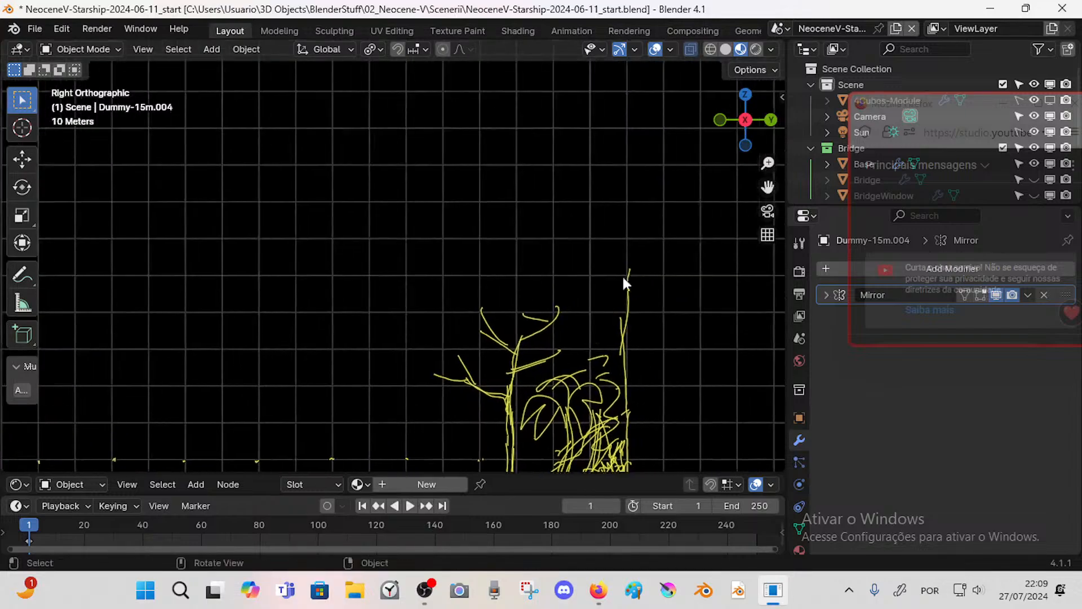
- Draw the Greenhouse's long horizontal roof line from the top of the far wall back toward the Bibliotheque
mouse_move(624, 254)
left_mouse_down()
mouse_move(623, 199)
mouse_move(314, 210)
left_mouse_up()
middle_click_drag(363, 239, 598, 265, "shift")
key("ctrl+z")
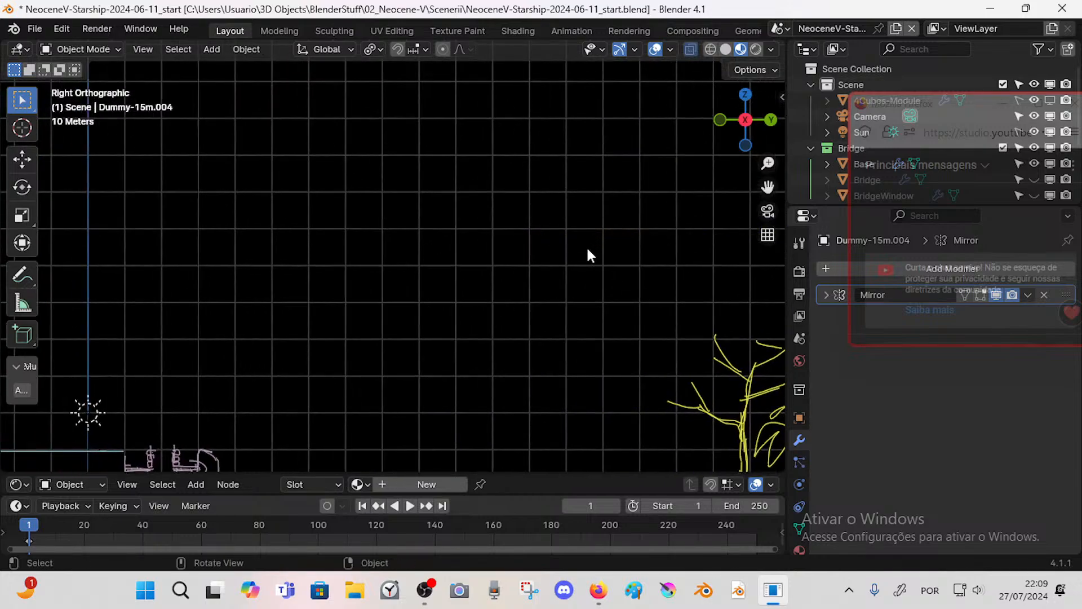
scroll(558, 282, "down", 3)
left_click_drag(683, 238, 279, 240)
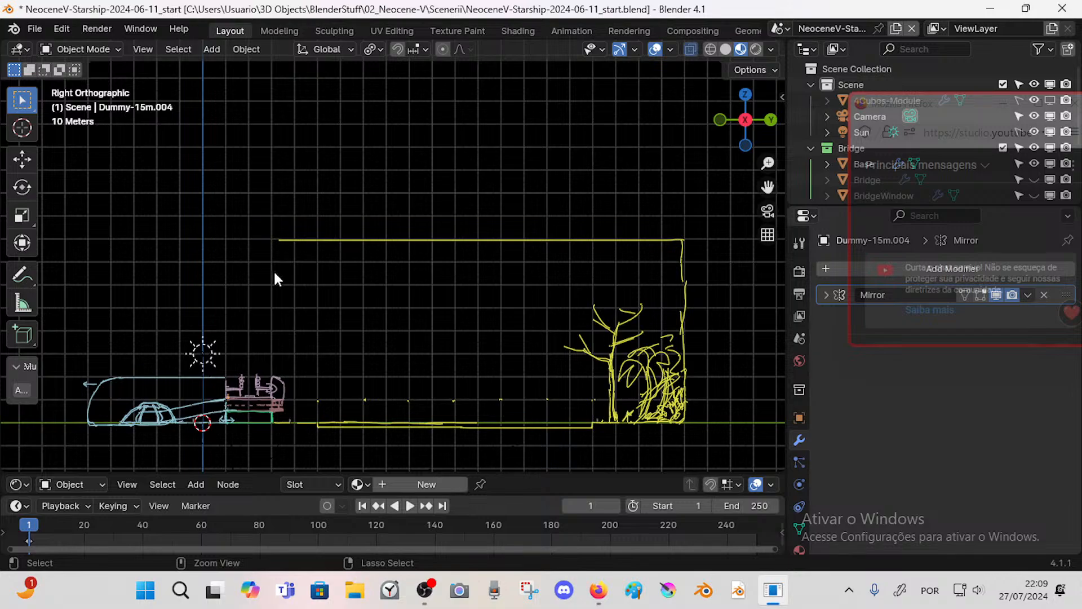
- Draw the Greenhouse's near wall vertically from the top of the Bibliotheque up to the roof line
scroll(273, 269, "left", 3, "ctrl")
scroll(437, 339, "up", 4)
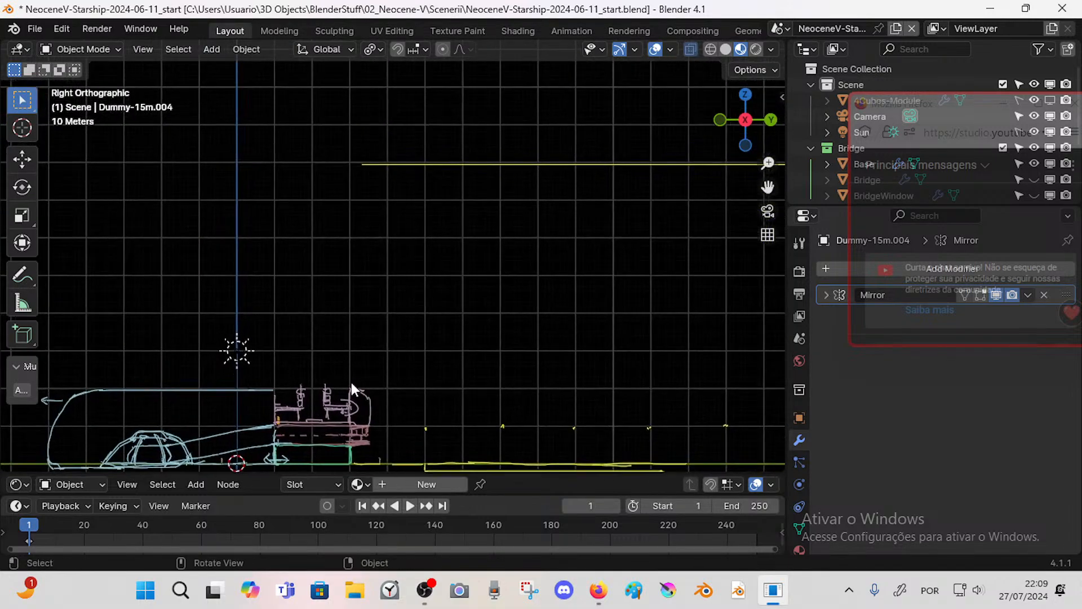
mouse_move(351, 386)
left_mouse_down()
mouse_move(350, 166)
mouse_move(370, 162)
left_mouse_up()
mouse_move(476, 226)
middle_mouse_down("shift")
mouse_move(395, 222)
mouse_move(445, 228)
middle_mouse_up("shift")
scroll(488, 239, "down", 1)
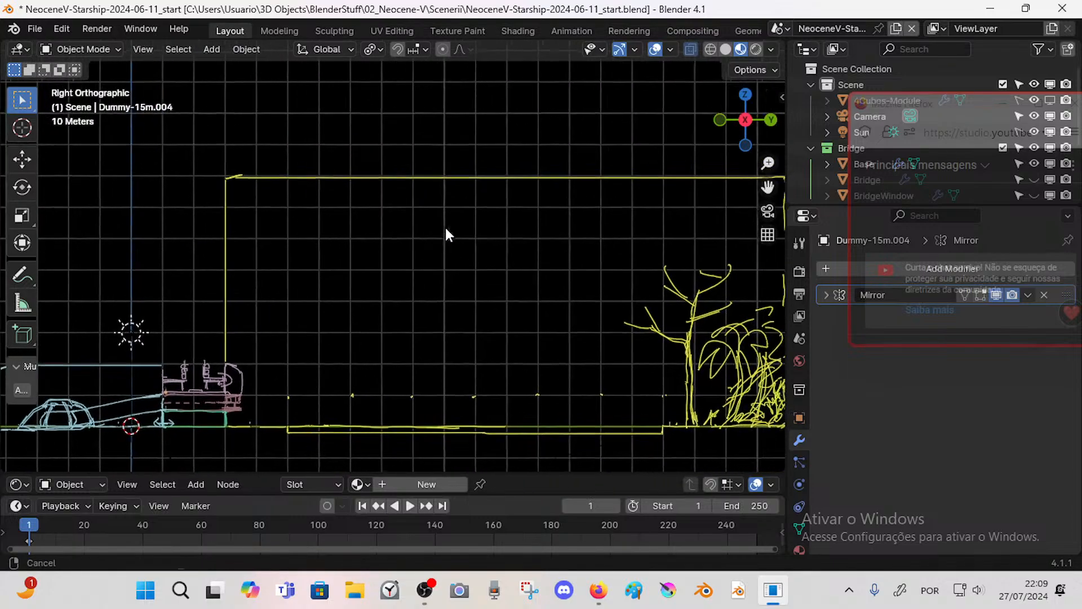
middle_click_drag(478, 337, 438, 323, "shift")
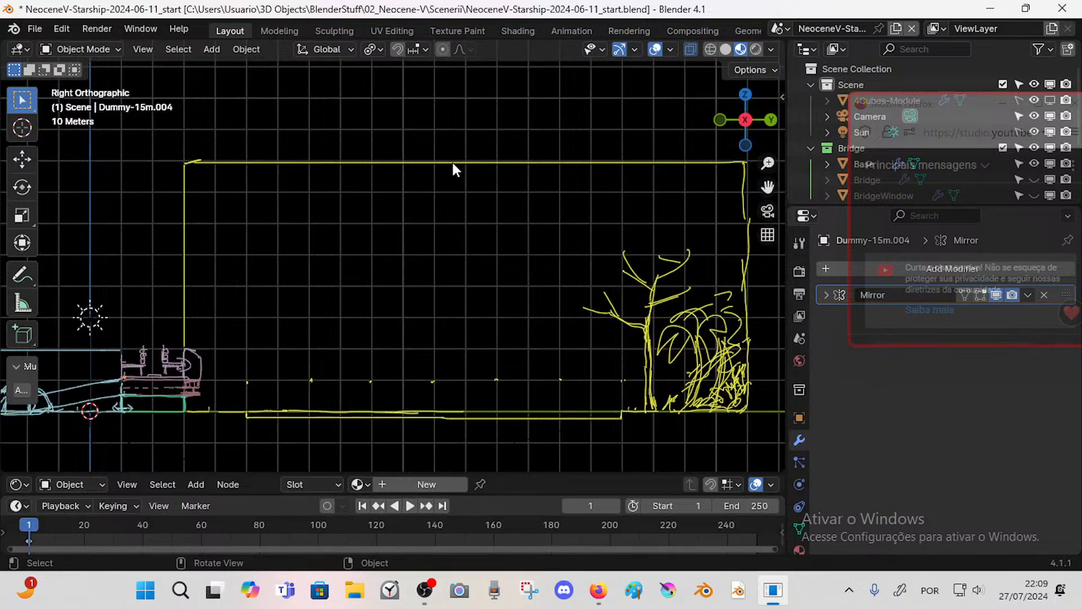
- Draw a vertical line from floor to roof through the middle of the Greenhouse, undoing the unsuitable strokes
left_click_drag(206, 179, 268, 176)
key("ctrl+z")
left_click_drag(435, 384, 432, 358)
key("ctrl+z")
left_click_drag(434, 410, 436, 322)
key("ctrl+z")
left_click_drag(434, 411, 436, 319)
key("ctrl+z")
left_click_drag(433, 410, 433, 165)
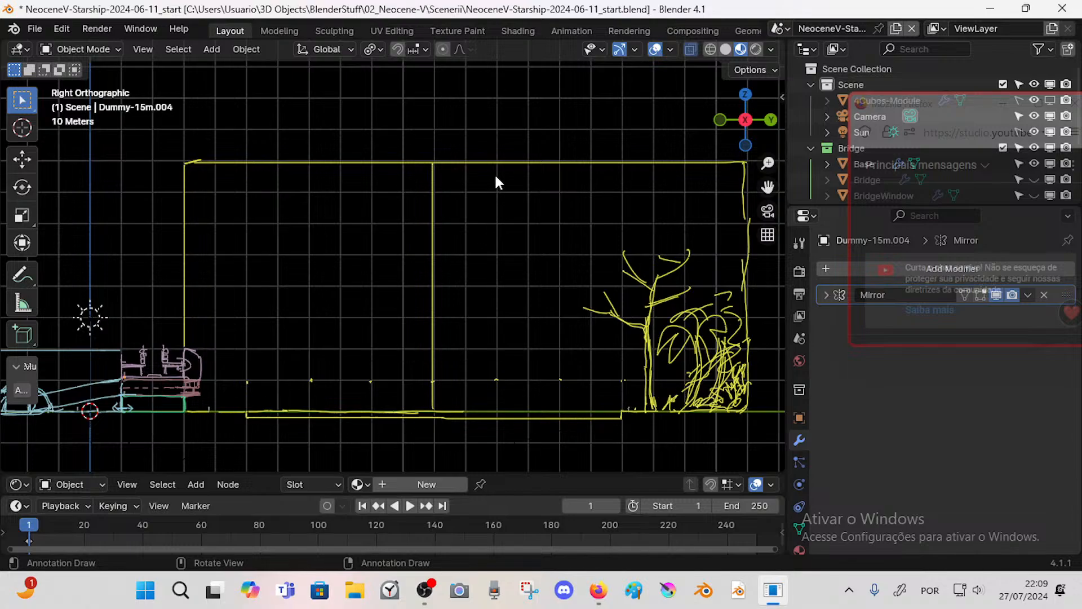
- Draw a second vertical line one grid square beyond the central one, from the Greenhouse floor nearly to the roof
left_click_drag(496, 168, 496, 198)
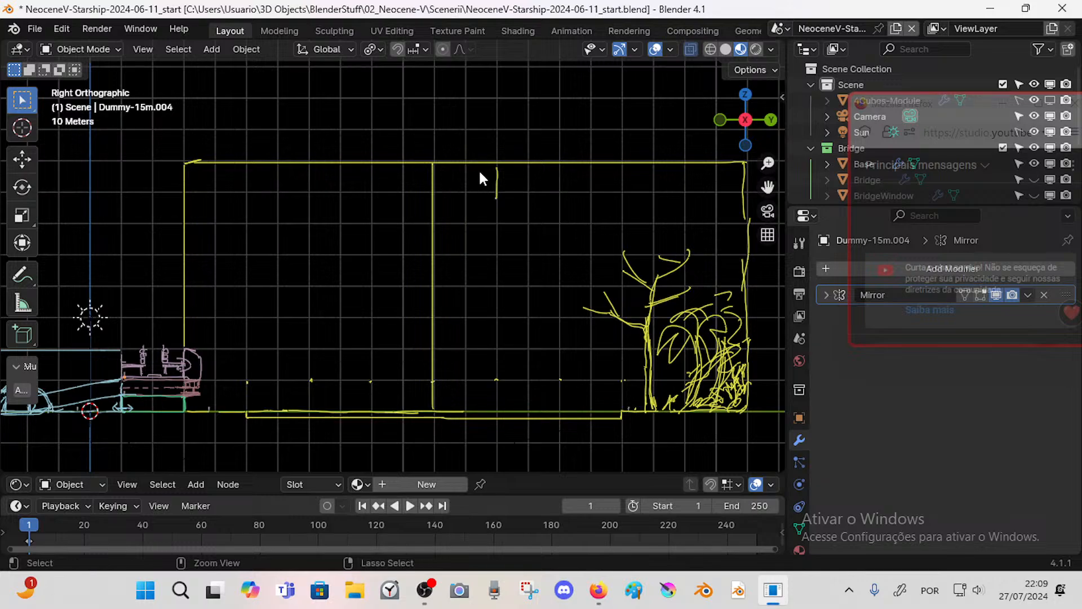
key("ctrl+z")
left_click_drag(469, 162, 468, 366)
key("ctrl+z")
left_click_drag(461, 410, 467, 326)
key("ctrl+z")
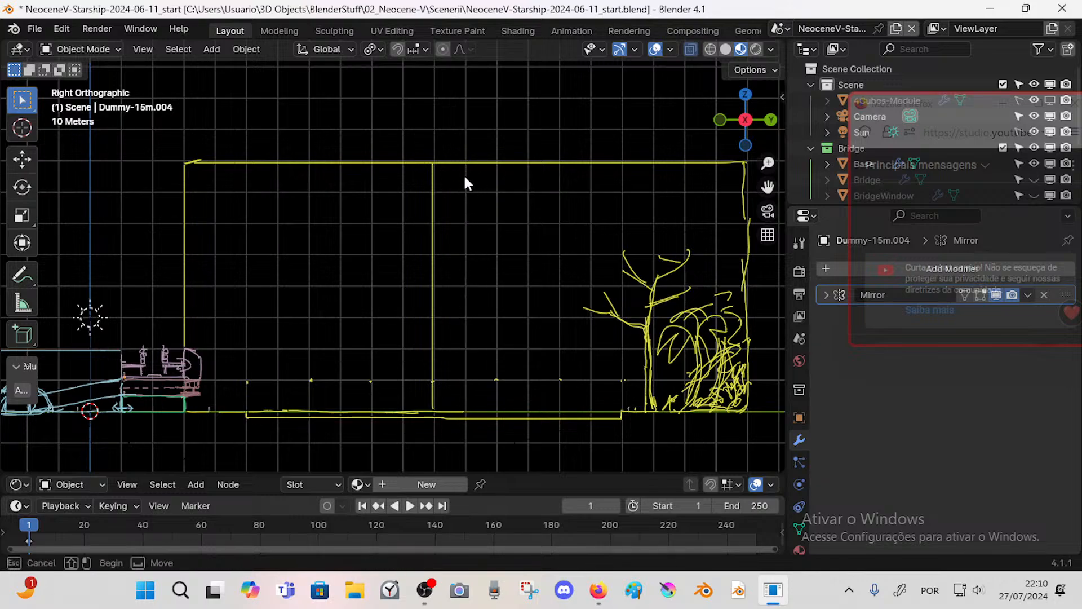
left_click_drag(464, 164, 461, 310)
key("ctrl+z")
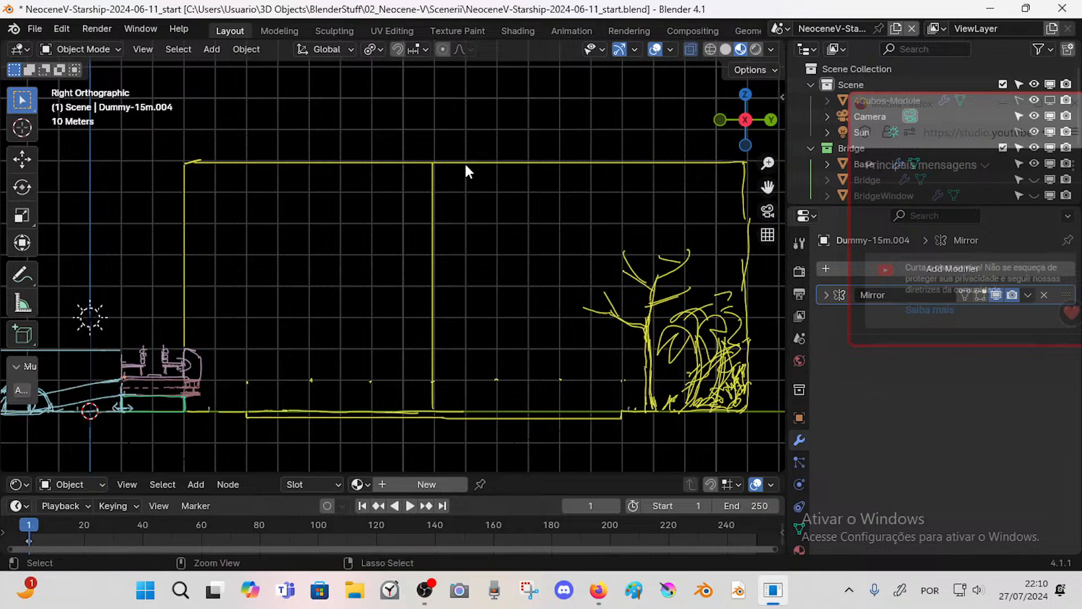
left_click_drag(465, 162, 463, 254)
key("ctrl+z")
key("d")
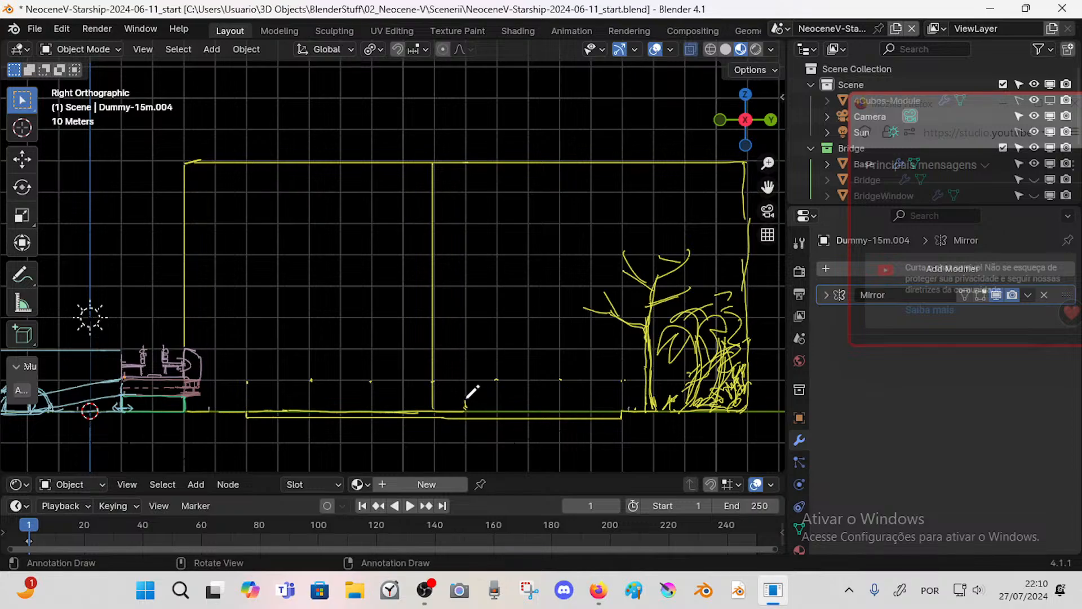
left_click_drag(465, 407, 499, 174)
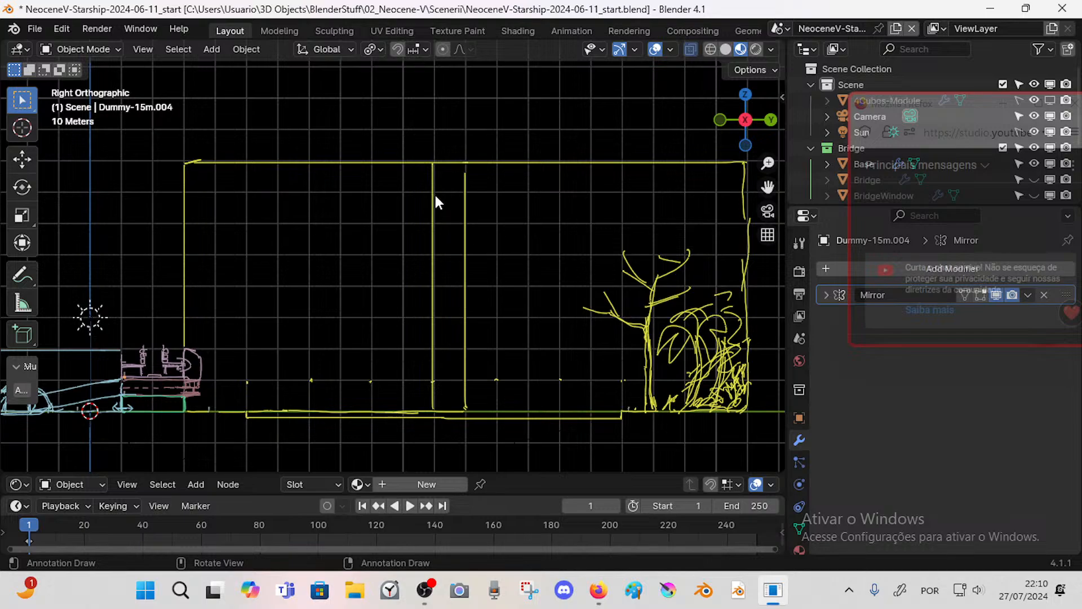
- Erase evenly spaced gaps in both central vertical lines to make them dashed
right_click_drag(432, 197, 447, 198)
right_click_drag(438, 266, 441, 282)
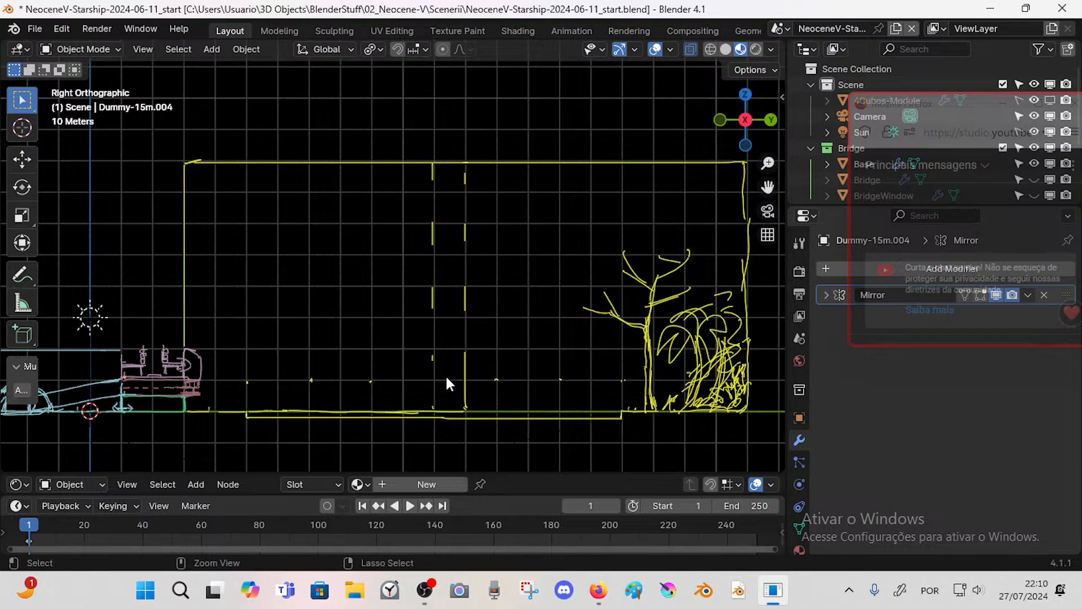
key("ctrl+z")
middle_click_drag(461, 342, 456, 354, "shift")
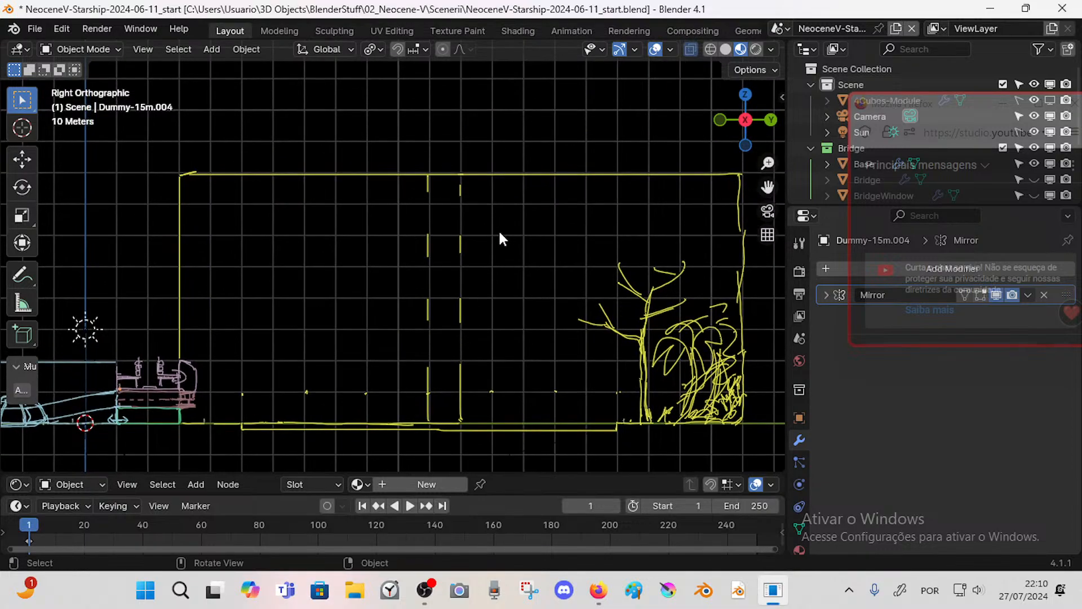
- Sketch a shallow tray shape hanging under the Greenhouse roof, spanning slightly wider than the two dashed lines
mouse_move(404, 175)
left_mouse_down()
mouse_move(410, 182)
mouse_move(422, 152)
mouse_move(510, 153)
mouse_move(517, 143)
left_mouse_up()
scroll(411, 219, "up", 2)
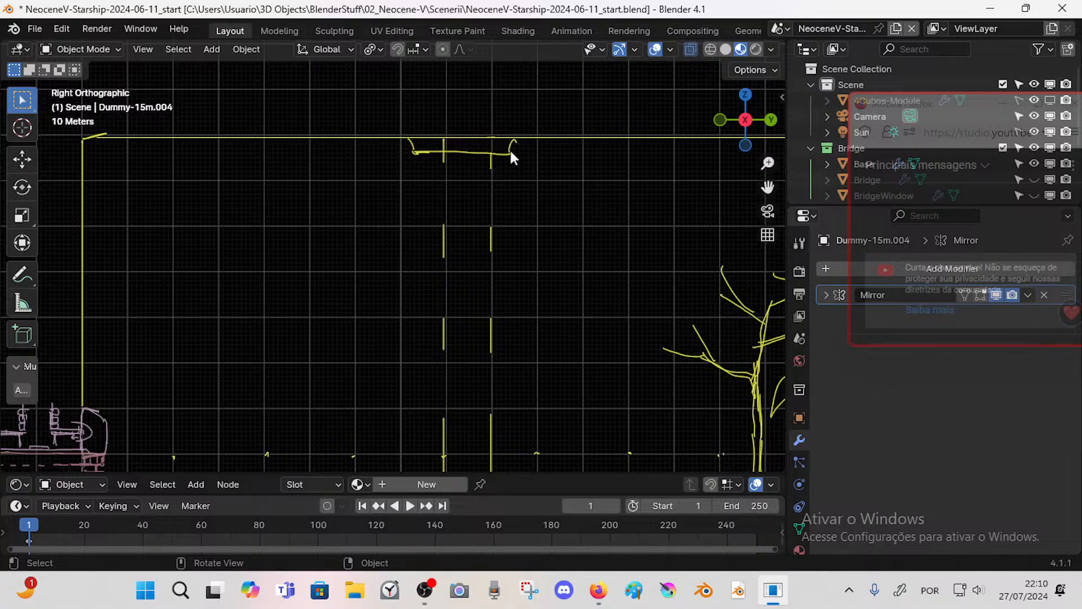
middle_click_drag(509, 145, 480, 164)
key("KP_3")
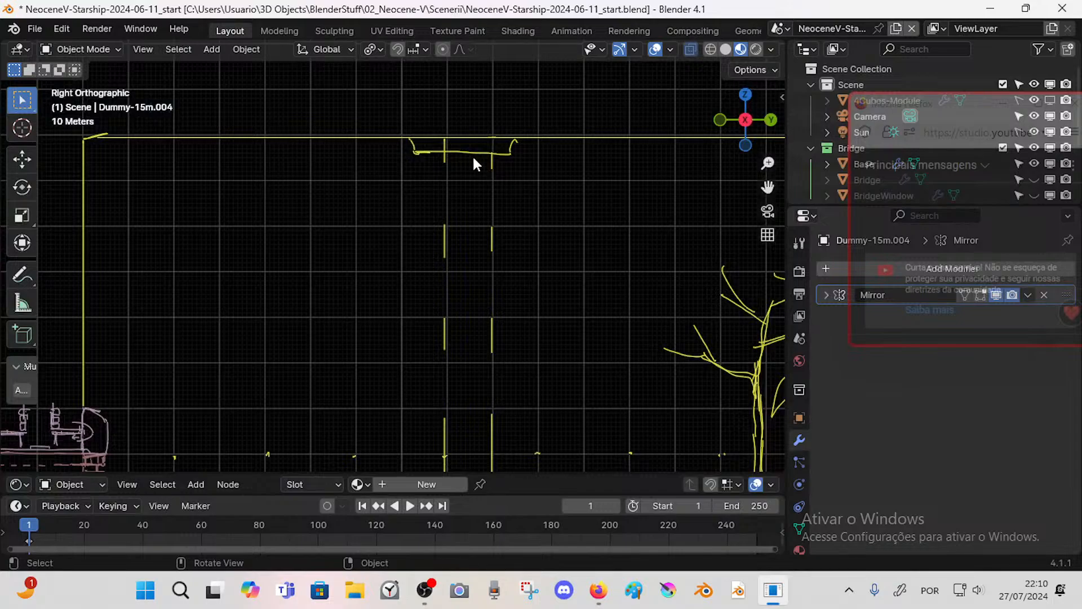
scroll(473, 154, "down", 4)
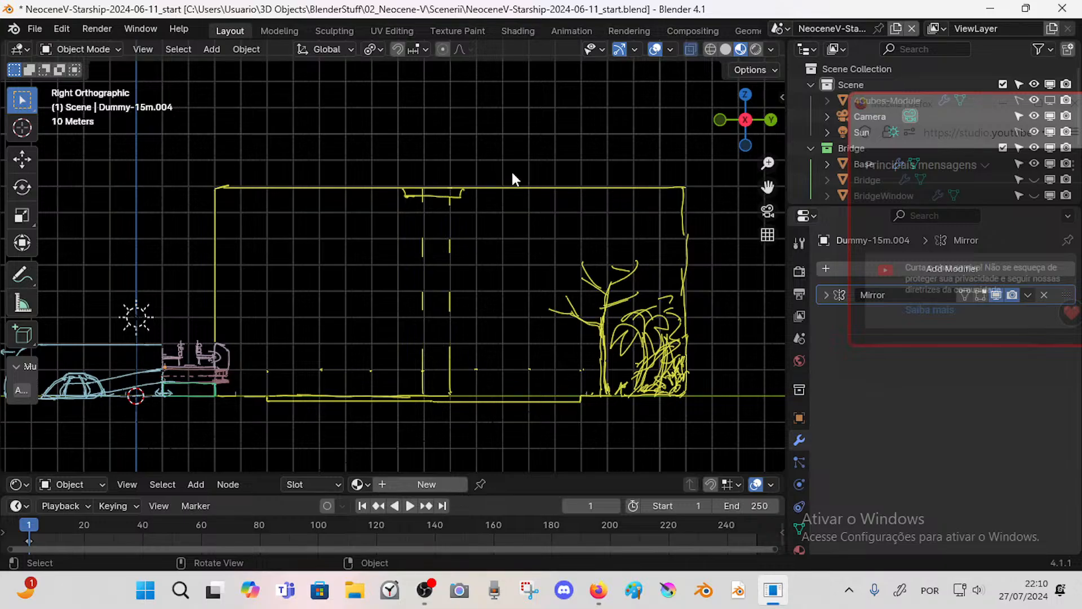
- Examine the Greenhouse blueprint from the top, from the side and in perspective
key("KP_7")
key("KP_6")
key("KP_3")
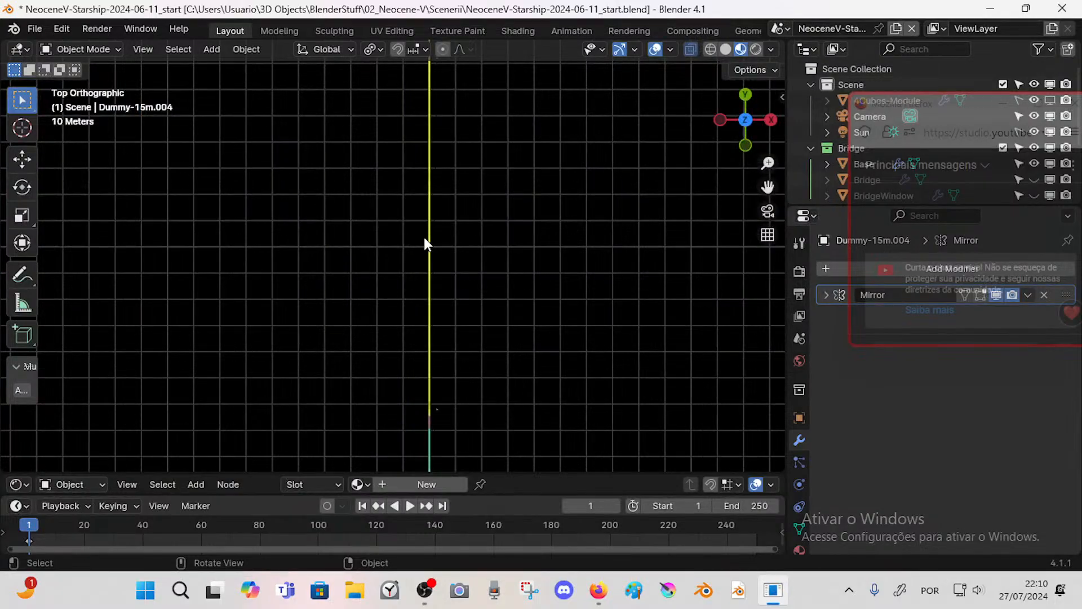
key("KP_3")
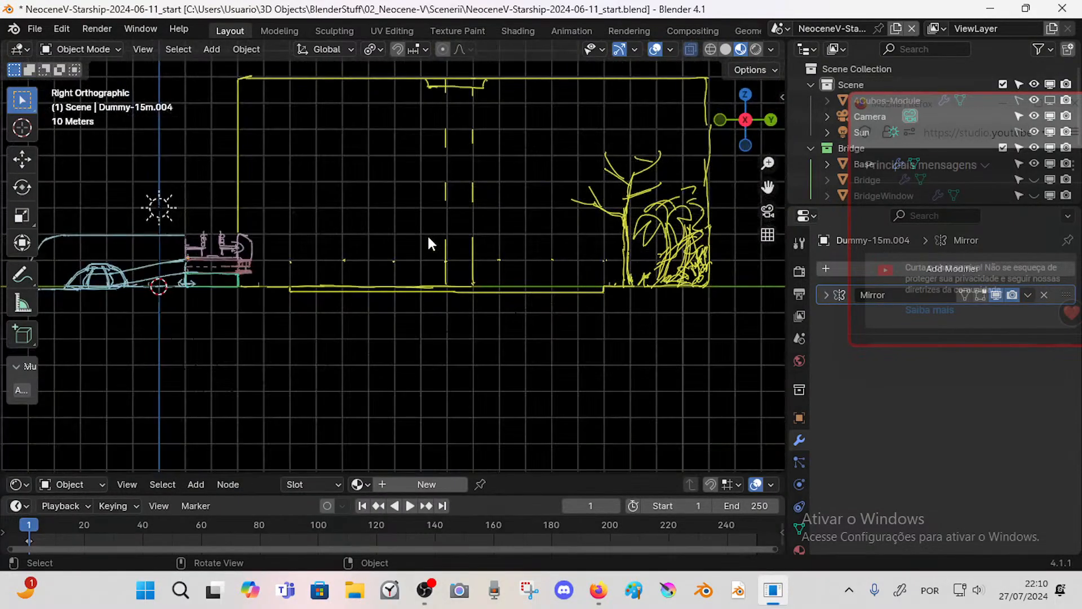
key("KP_7")
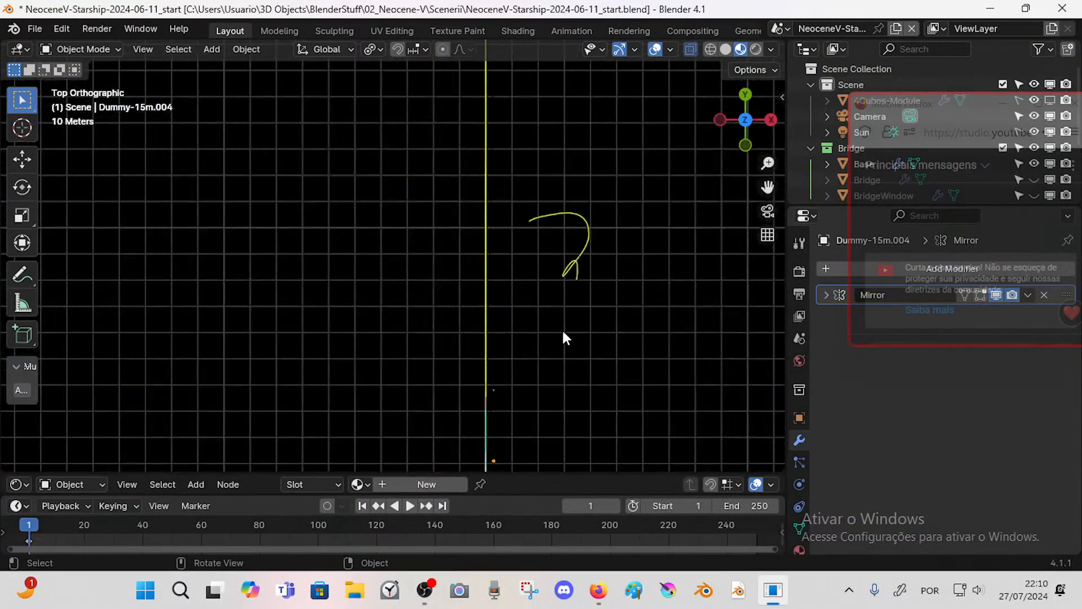
middle_click_drag(562, 328, 563, 290)
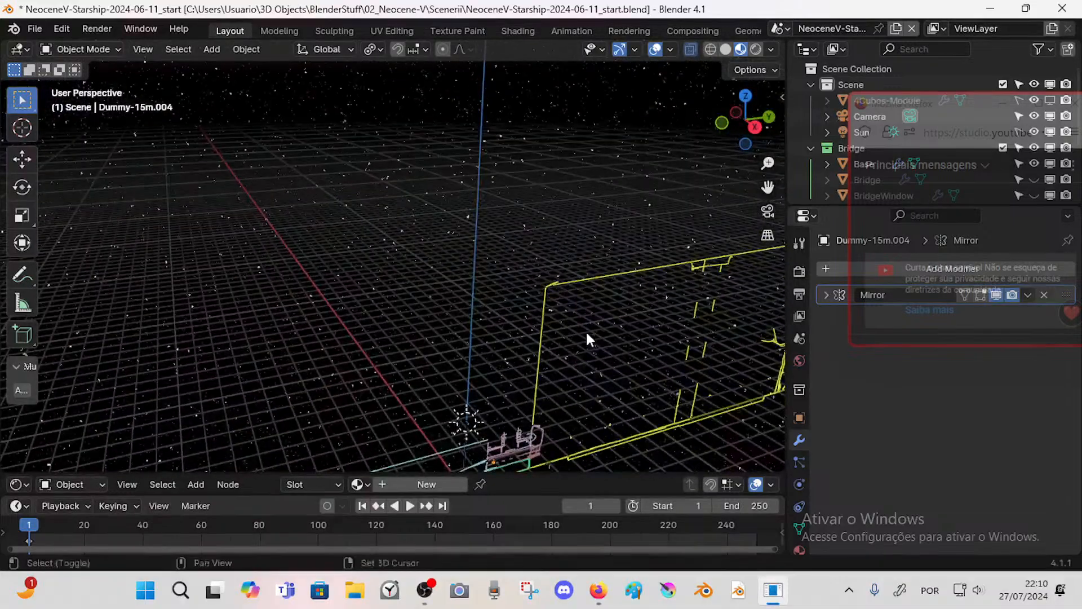
scroll(587, 330, "down", 2)
mouse_move(611, 264)
middle_mouse_down()
mouse_move(587, 236)
mouse_move(529, 235)
mouse_move(543, 282)
mouse_move(551, 230)
mouse_move(597, 228)
mouse_move(551, 208)
mouse_move(396, 228)
middle_mouse_up()
key("KP_3")
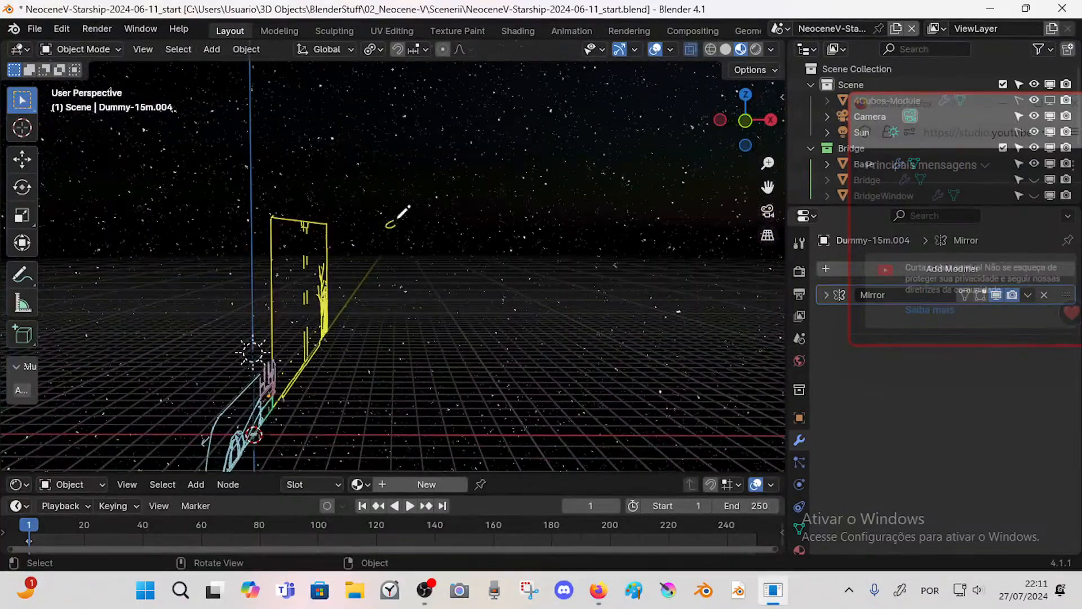
- Try loose annotation strokes around the tray's height beneath the Greenhouse roof, undoing them while checking the sketch in perspective
left_click_drag(389, 221, 395, 219)
mouse_move(191, 232)
left_mouse_down()
mouse_move(204, 223)
mouse_move(189, 228)
left_mouse_up()
key("ctrl+z")
key("ctrl+z")
left_click_drag(375, 223, 289, 218)
middle_click_drag(328, 219, 546, 243)
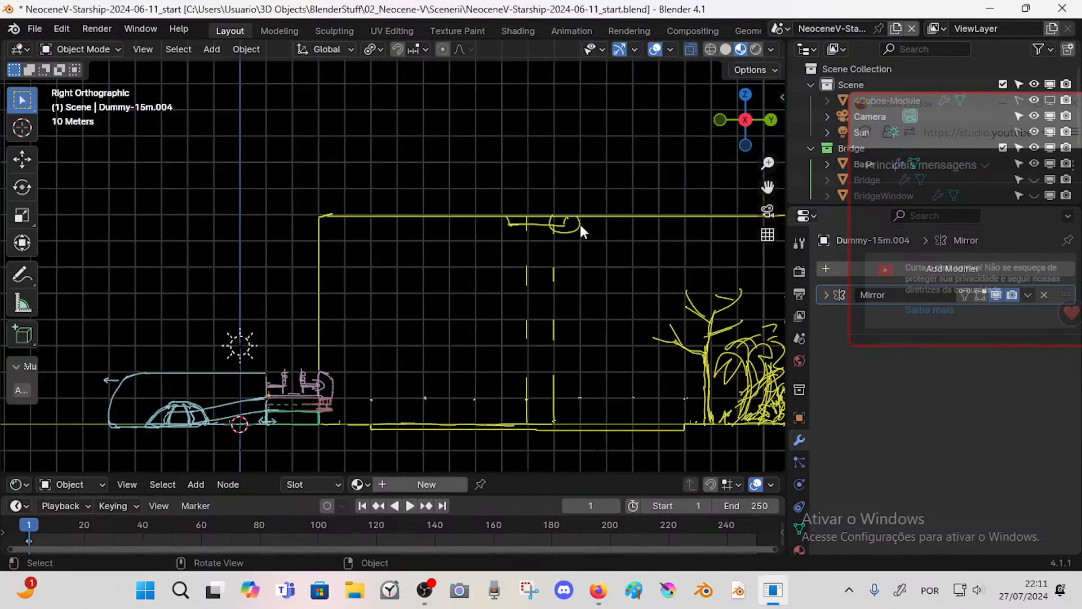
middle_click_drag(515, 237, 493, 276)
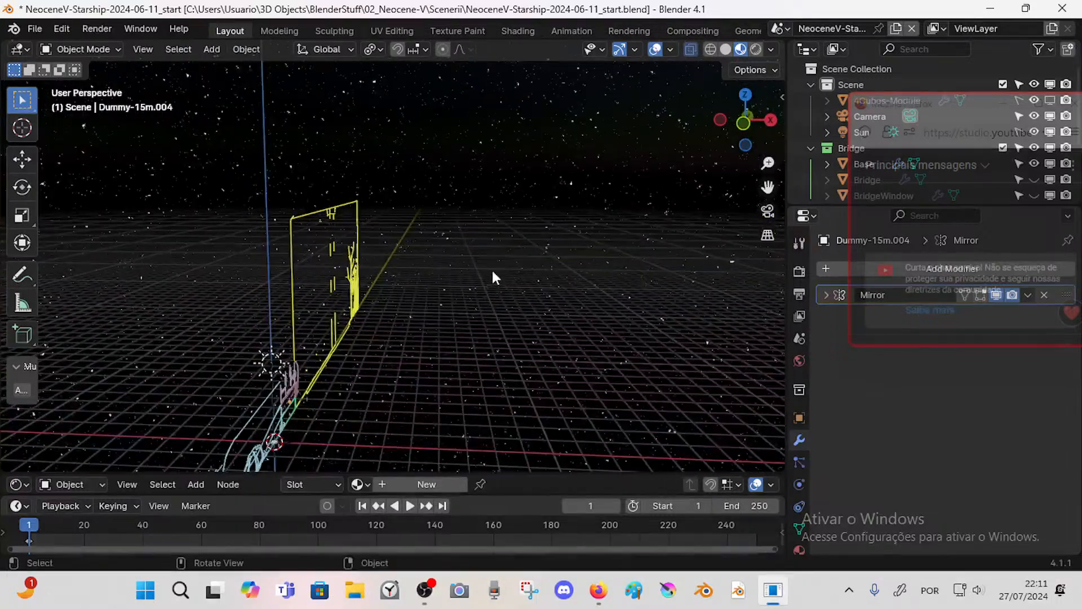
- Try a horizontal width line with end ticks across the Greenhouse roof height in front view, checking it in perspective and undoing it
key("KP_3")
key("KP_1")
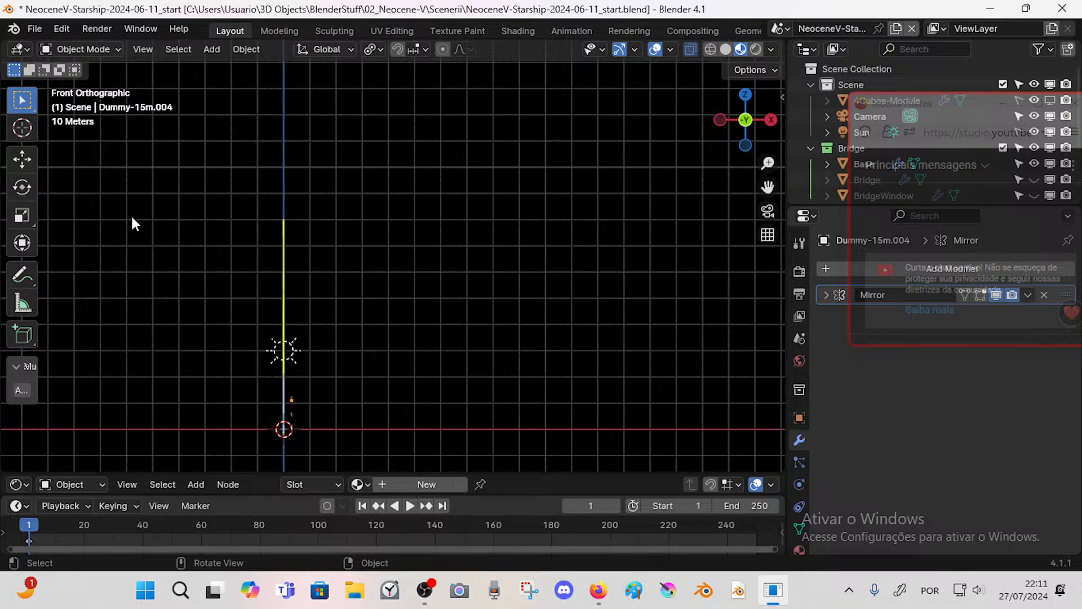
key("d")
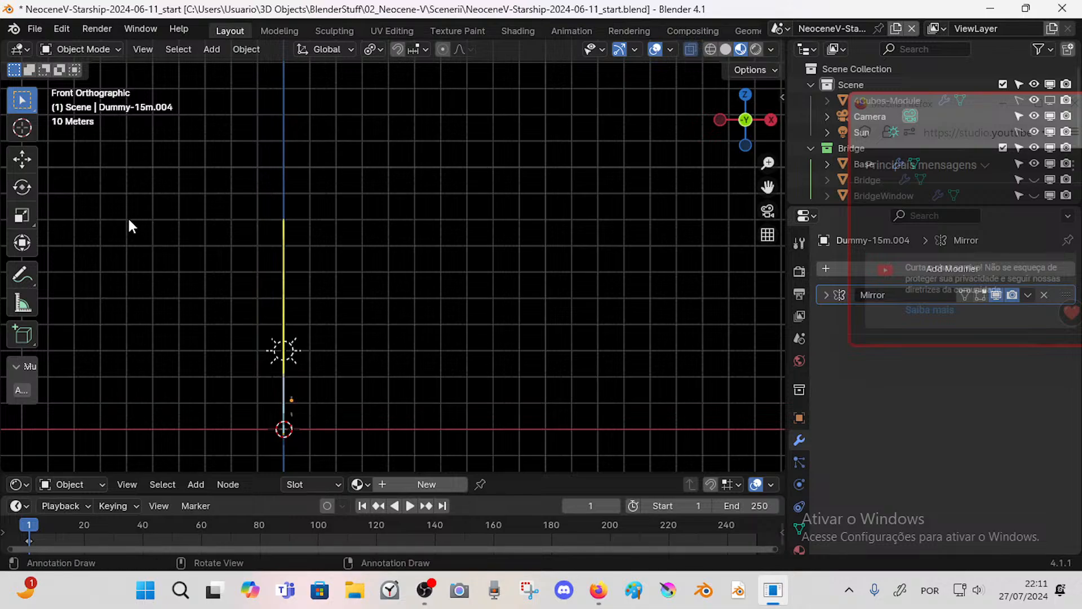
mouse_move(127, 218)
left_mouse_down()
mouse_move(453, 218)
mouse_move(443, 213)
left_mouse_up()
left_click_drag(129, 212, 136, 225)
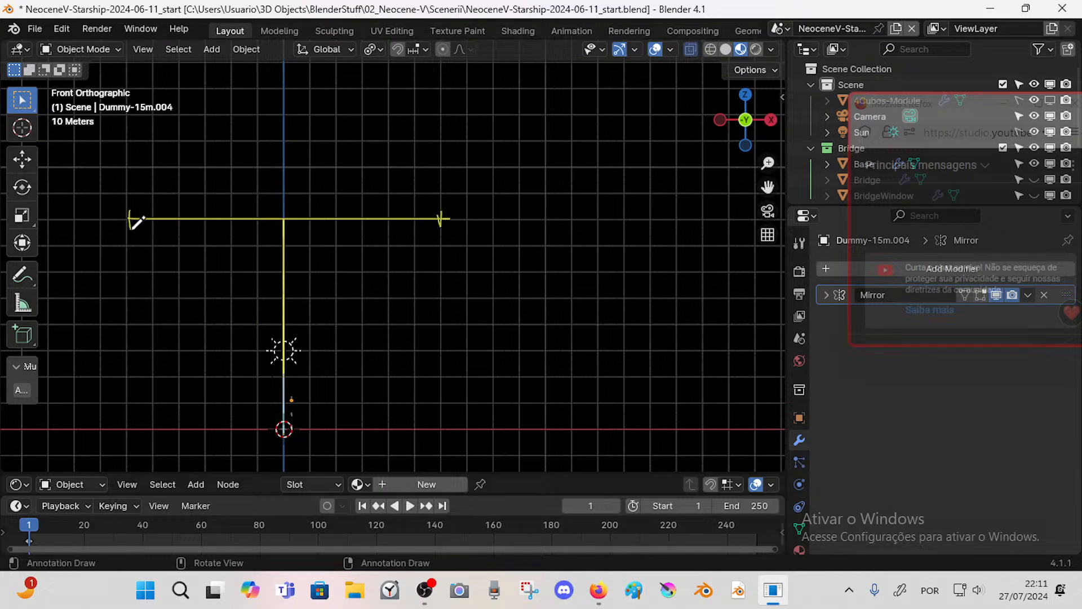
mouse_move(428, 246)
middle_mouse_down()
mouse_move(360, 299)
mouse_move(321, 307)
mouse_move(355, 285)
mouse_move(406, 278)
mouse_move(357, 270)
mouse_move(386, 279)
mouse_move(373, 268)
middle_mouse_up()
key("ctrl+z")
key("ctrl+z")
key("ctrl+z")
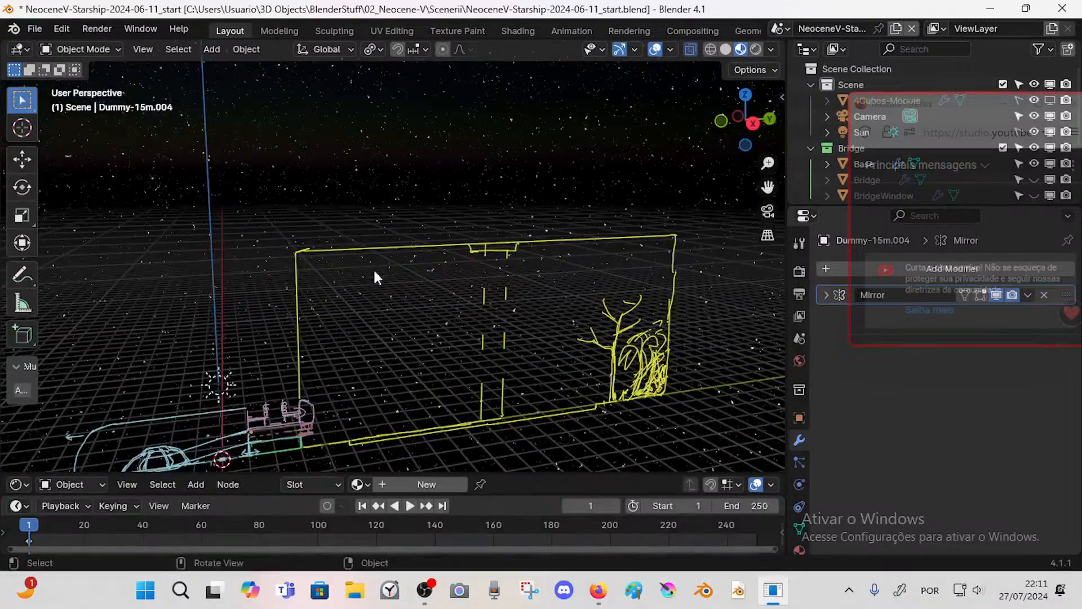
- Examine the Annotate tool's stroke placement options, keeping 3D Cursor as the placement
left_click(338, 50)
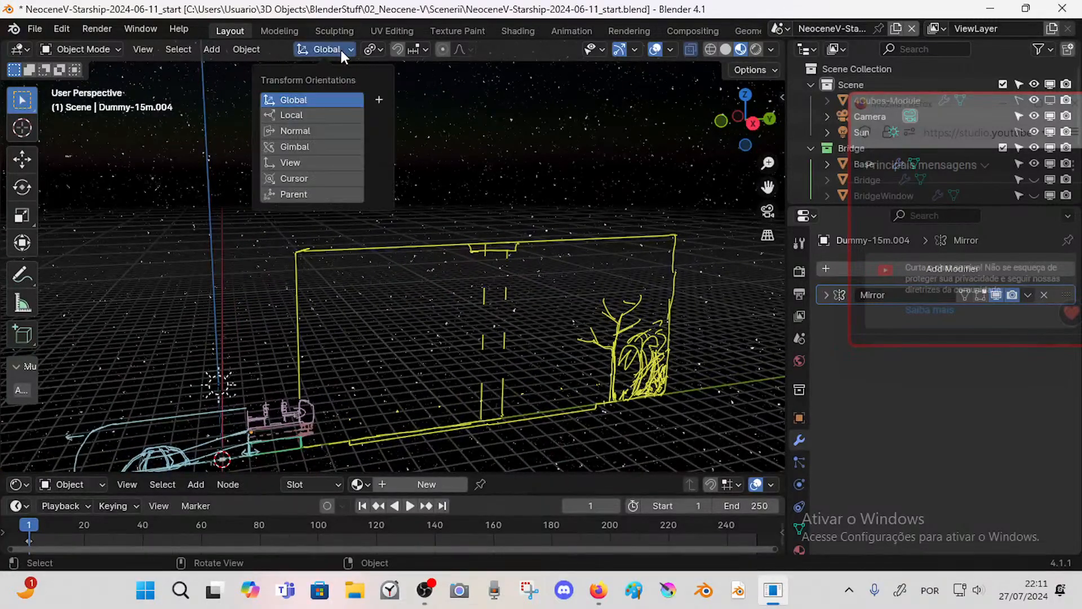
left_click(341, 50)
left_click(247, 50)
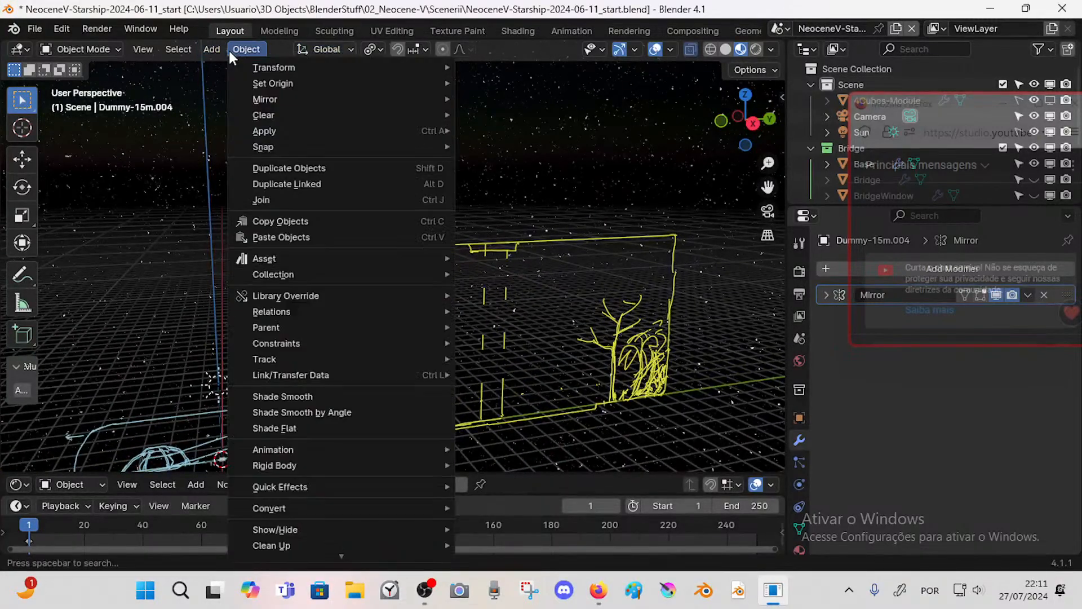
left_click(242, 49)
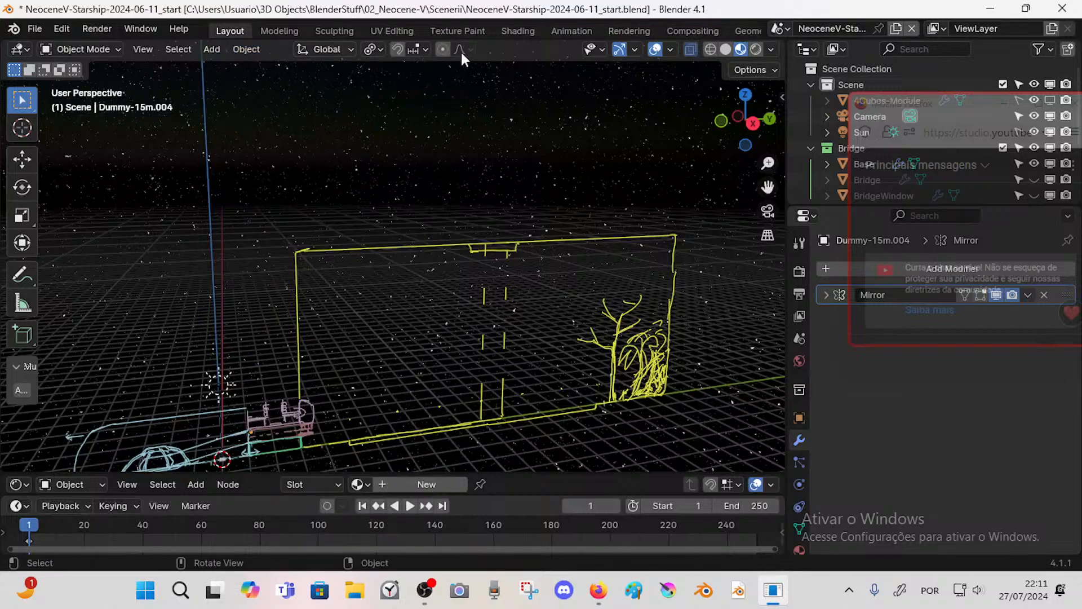
left_click(22, 275)
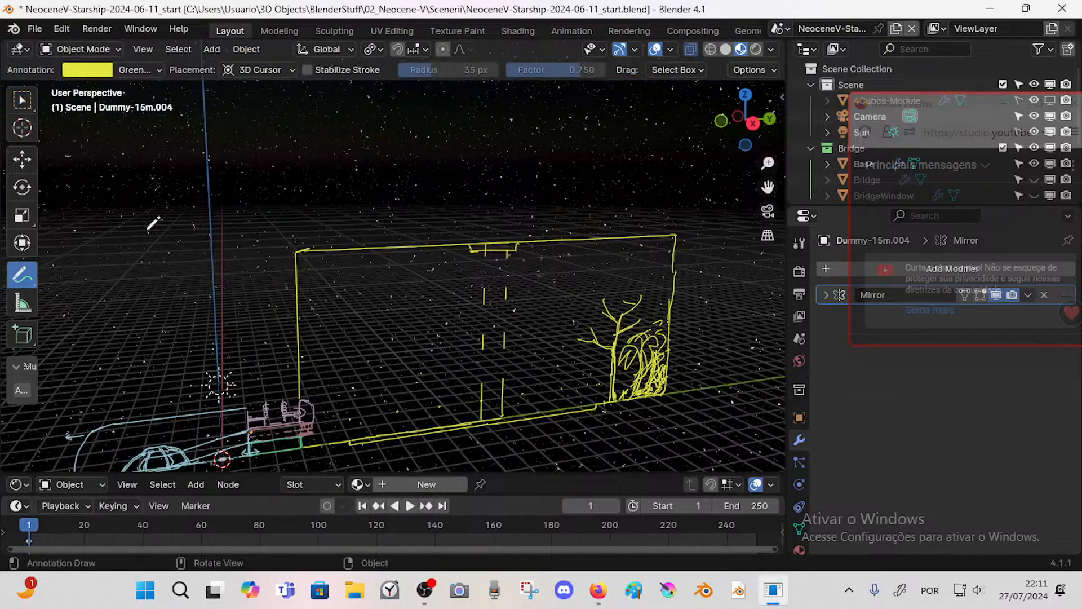
left_click(256, 69)
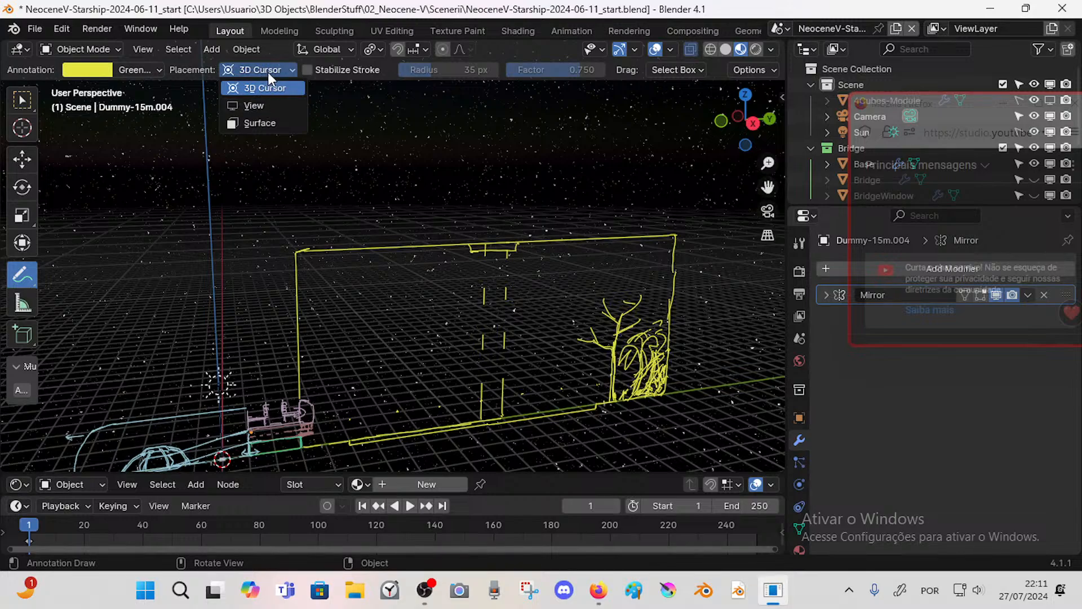
left_click(271, 86)
left_click(268, 69)
- Return to the right orthographic view of the Greenhouse blueprint and save the file
middle_click_drag(367, 207, 481, 264)
key("KP_3")
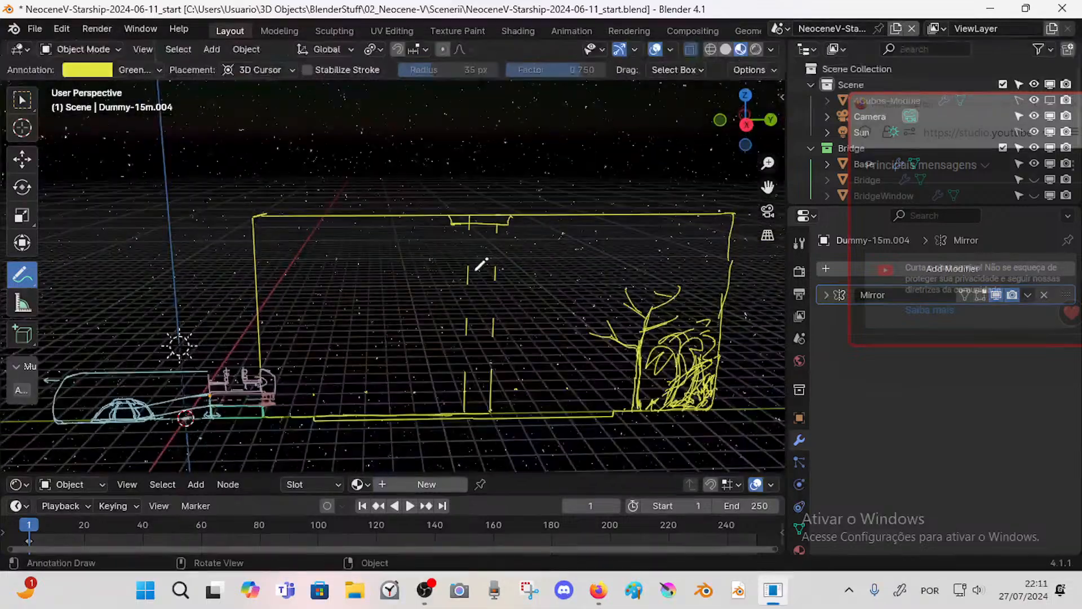
key("KP_3")
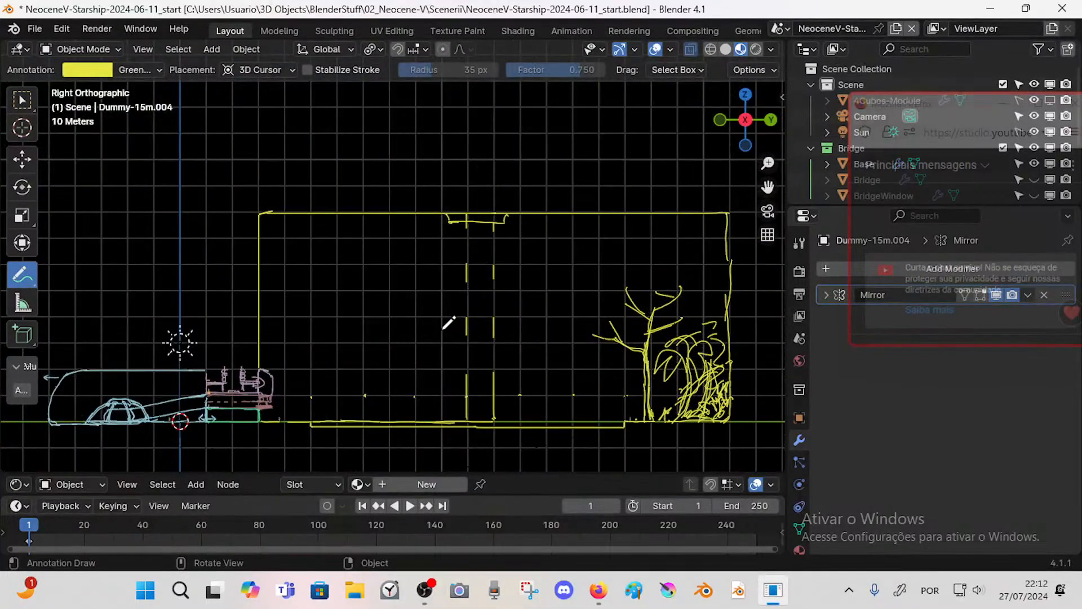
middle_click_drag(449, 323, 474, 300, "shift")
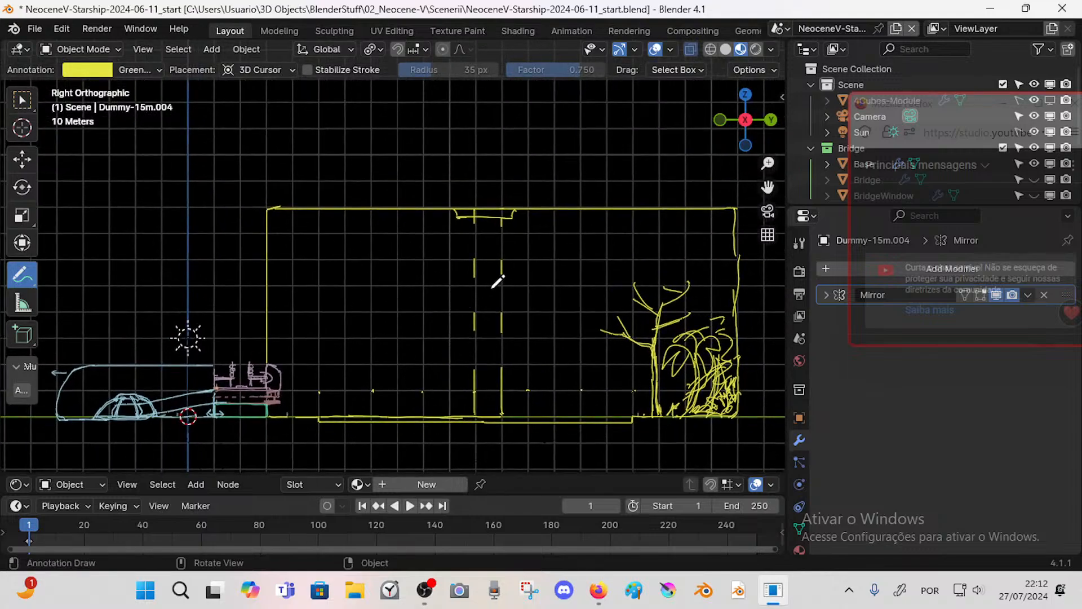
key("n")
key("n")
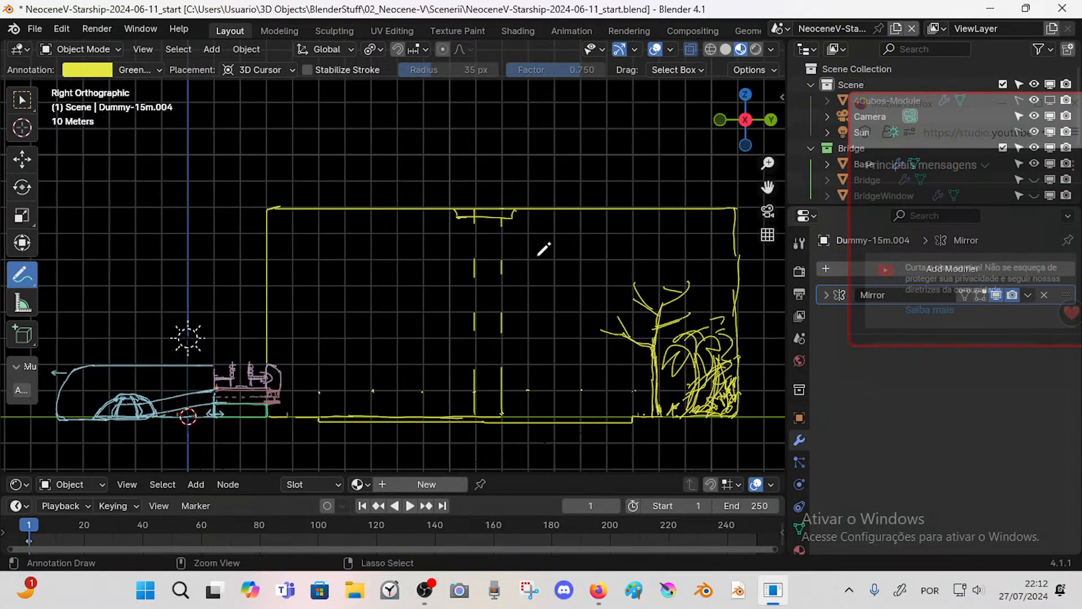
key("ctrl+s")
middle_click_drag(477, 276, 503, 266, "shift")
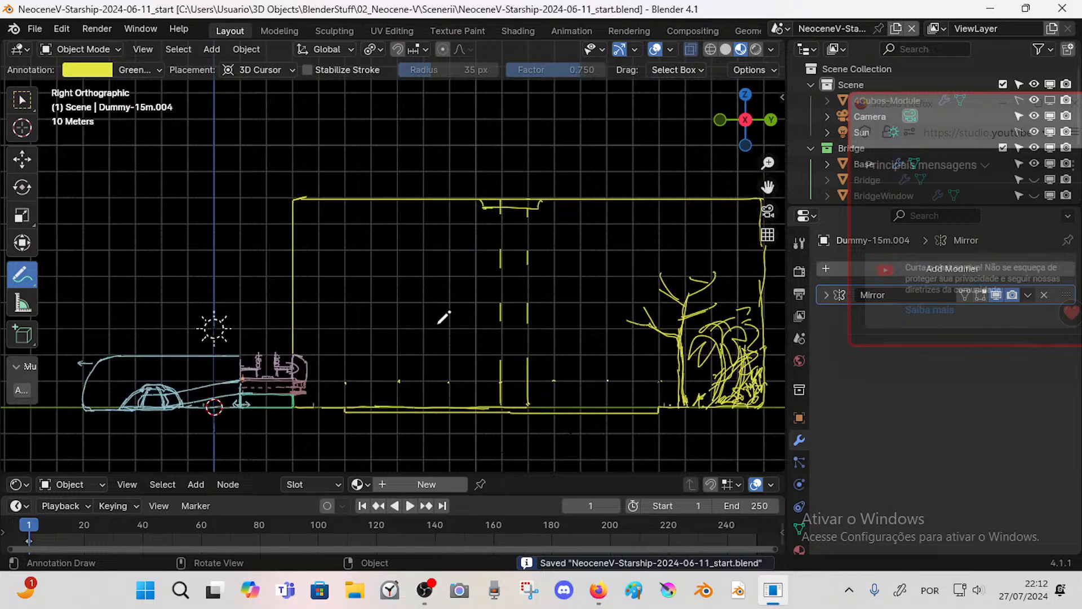
- Enlarge the timeline area and reveal its channel list
left_click_drag(112, 474, 111, 435)
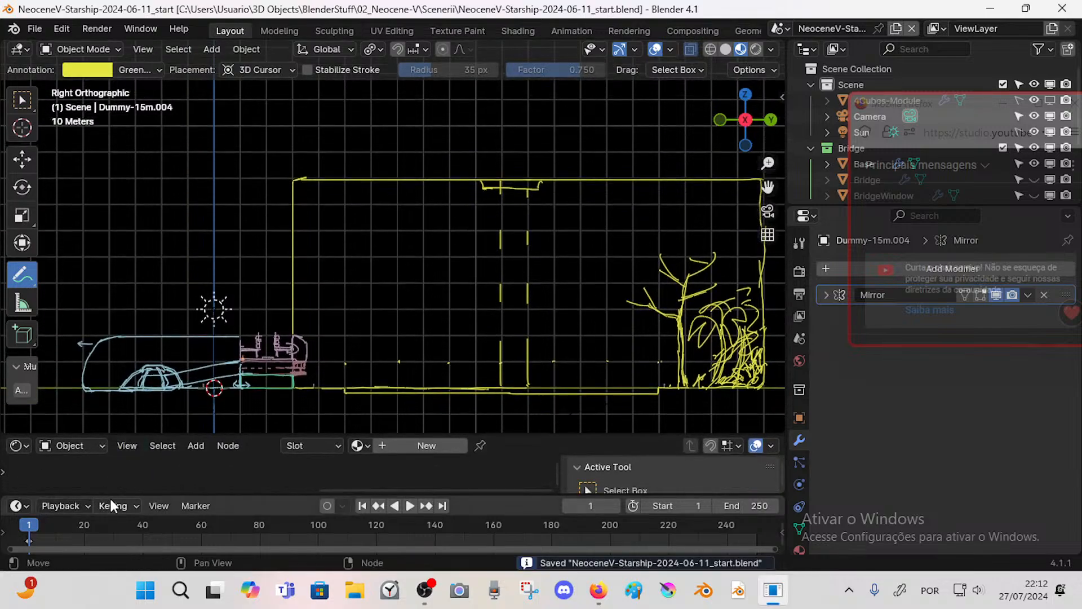
left_click(111, 499)
left_click_drag(118, 494, 98, 473)
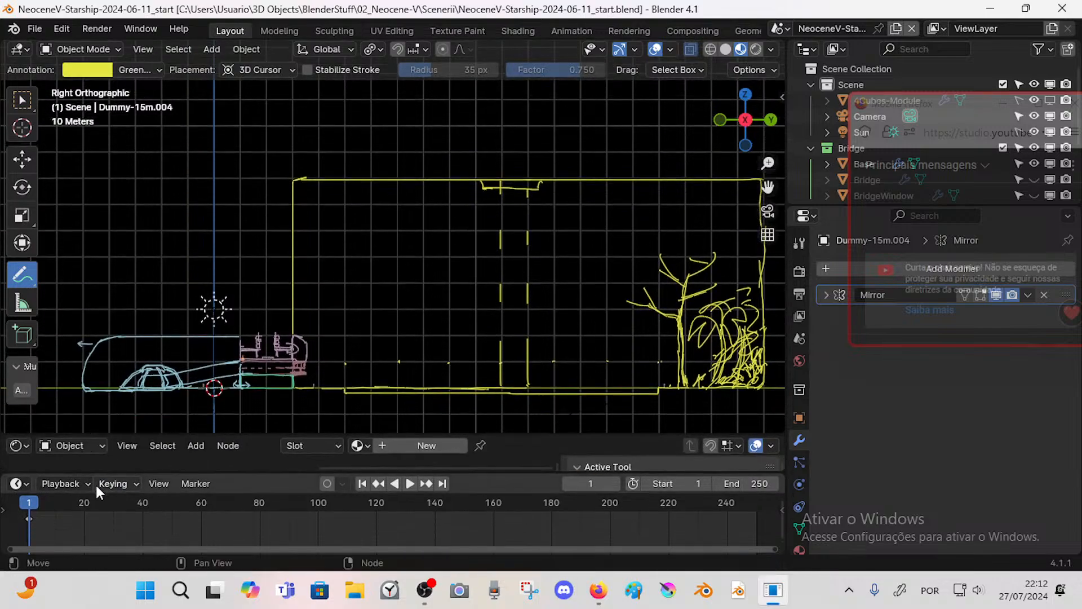
left_click(3, 509)
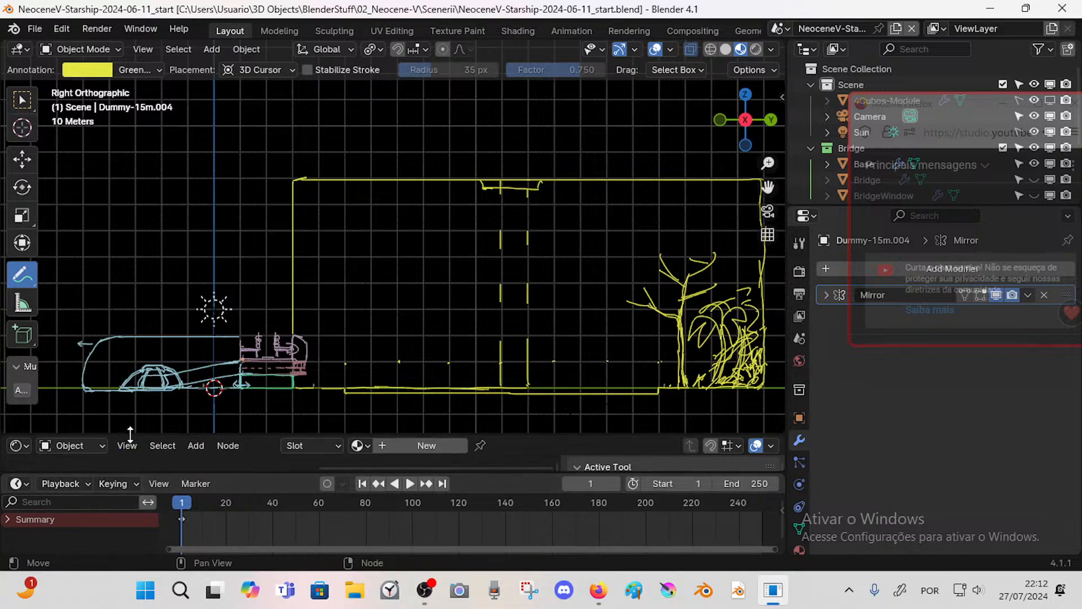
- Join the timeline over the shader editor area above it and adjust the timeline's height
left_click_drag(128, 437, 128, 462)
right_click(130, 472)
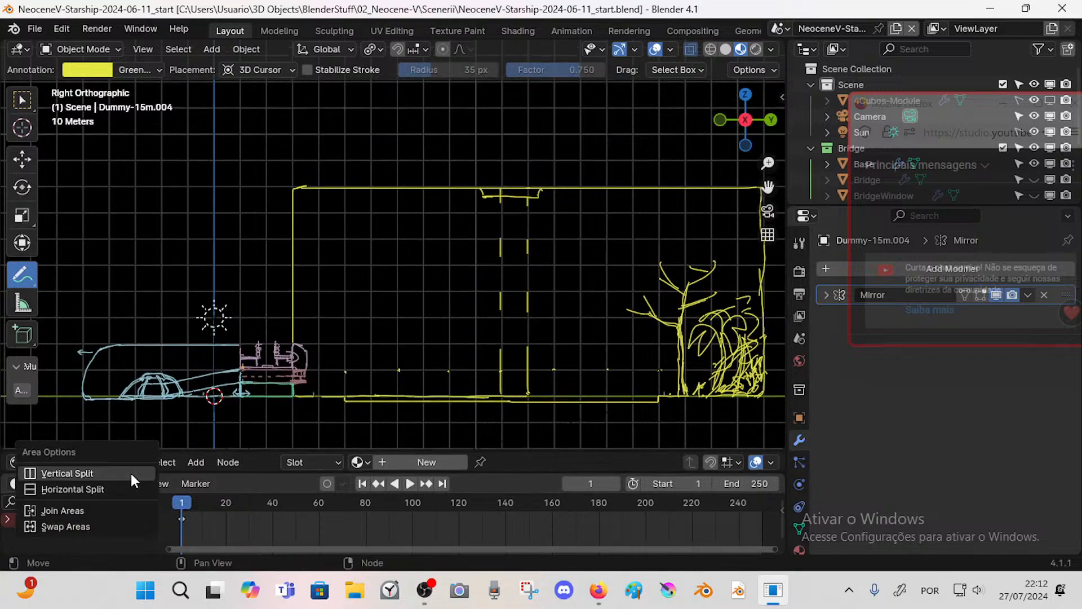
left_click(111, 493)
left_click(124, 476)
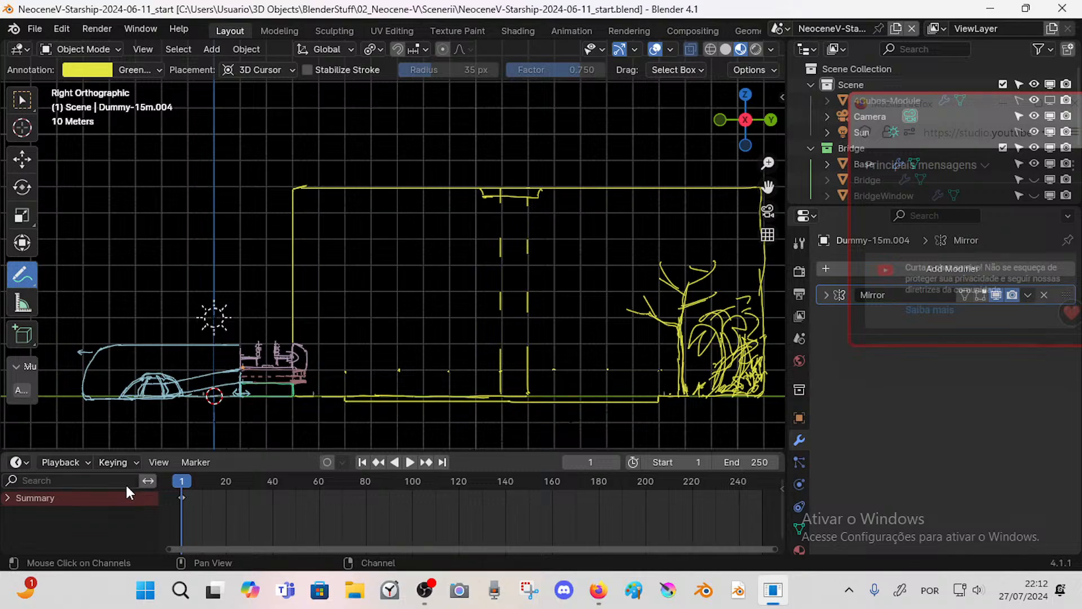
left_click_drag(151, 454, 153, 463)
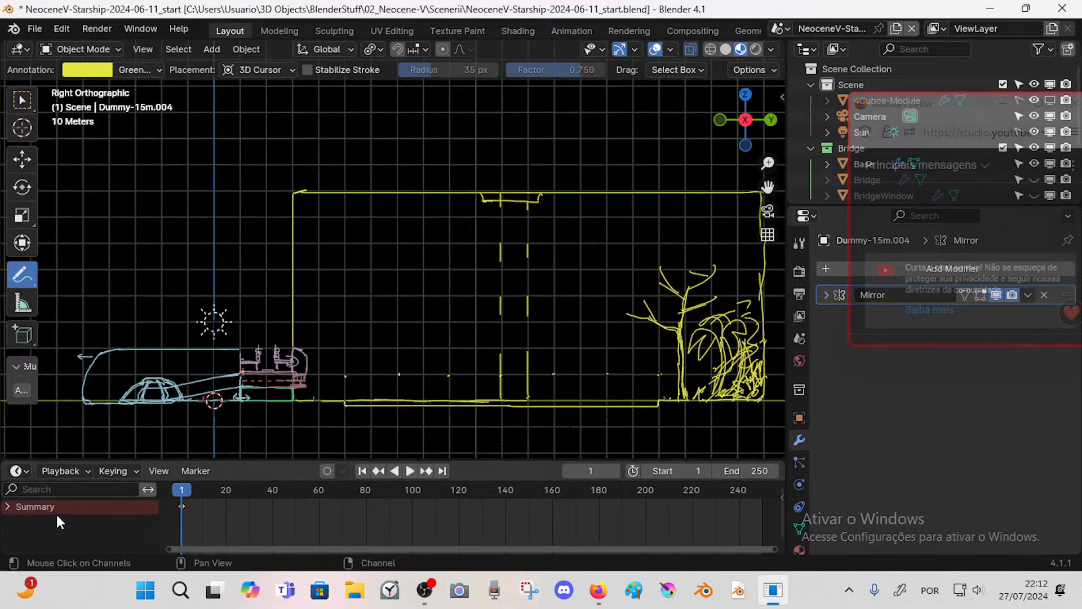
- Expand the Summary channels and lock every BluePrint annotation layer from Deck to Greenhouse
left_click(7, 508)
scroll(113, 497, "down", 2)
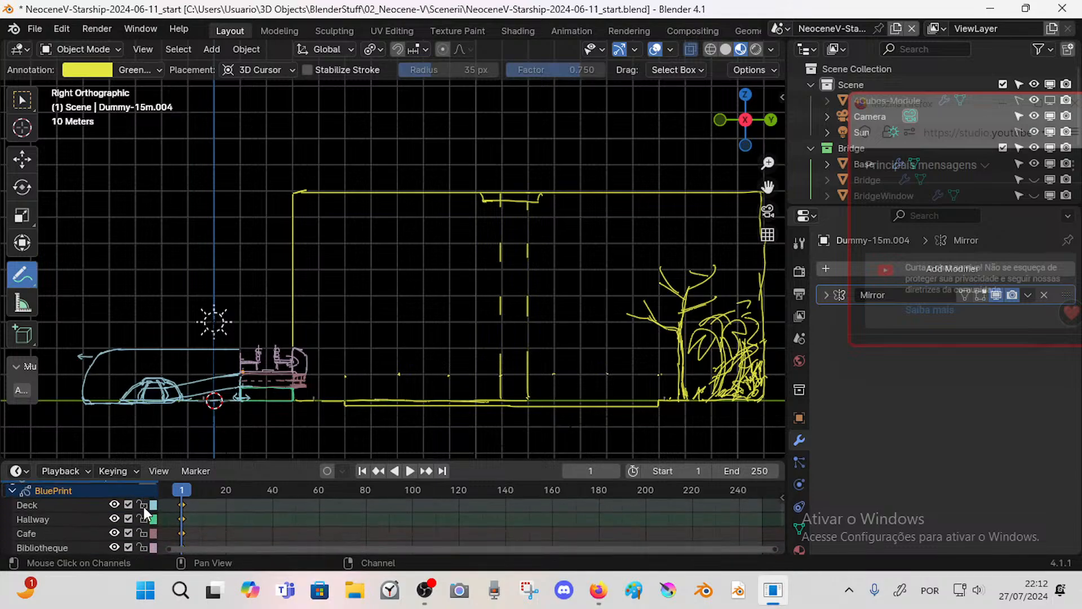
scroll(146, 536, "down", 2)
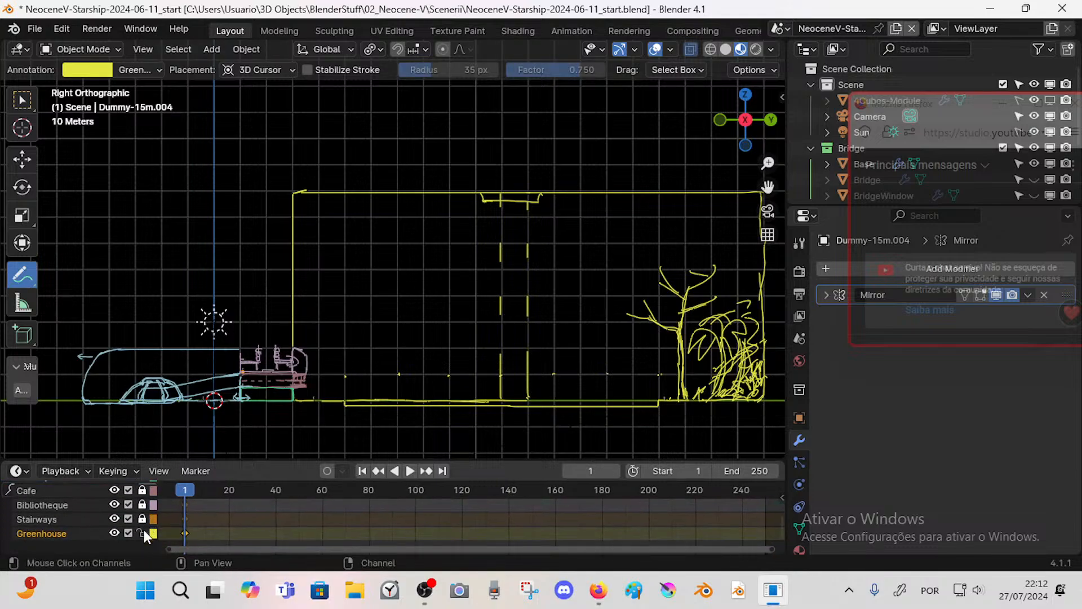
- Scrub the timeline to frames 3 and 0 to check the annotations' visibility, returning to frame 1
left_click_drag(183, 489, 190, 488)
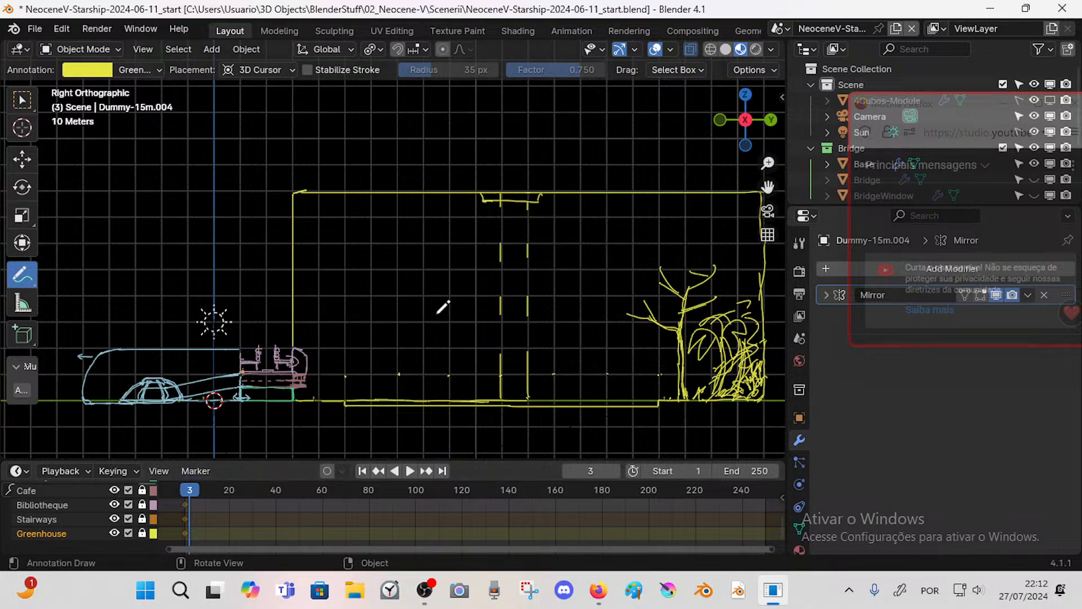
middle_click_drag(444, 307, 424, 344, "shift")
middle_click_drag(209, 504, 217, 551)
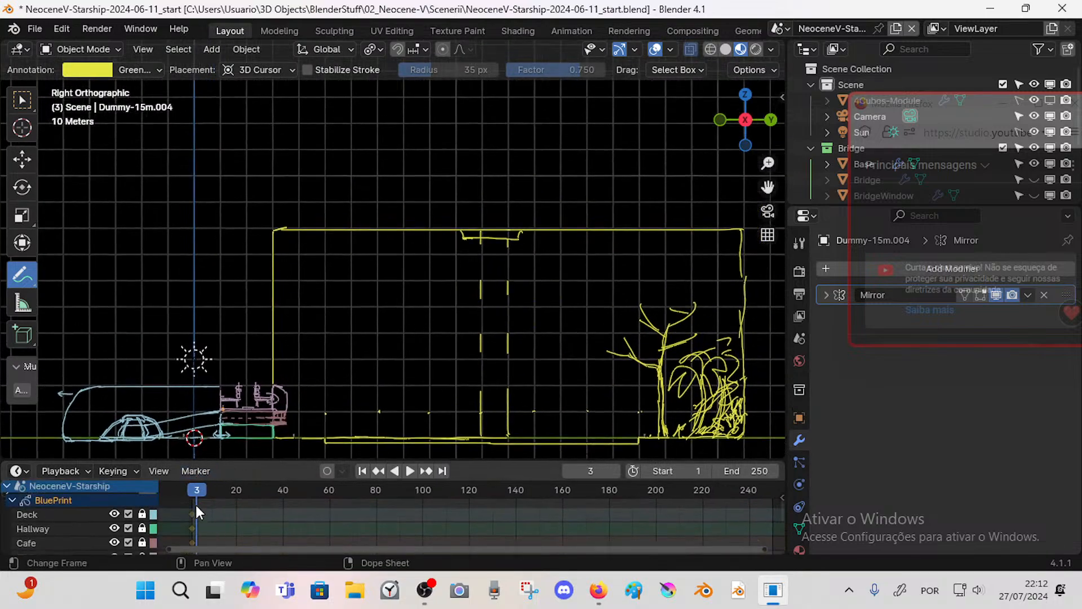
left_click_drag(196, 490, 162, 486)
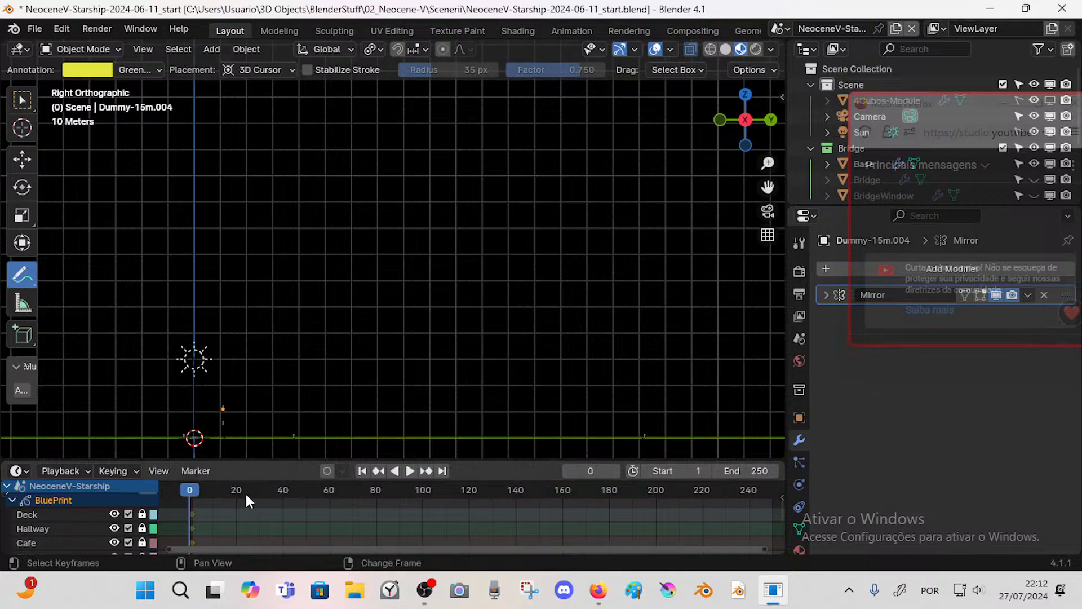
key("Right")
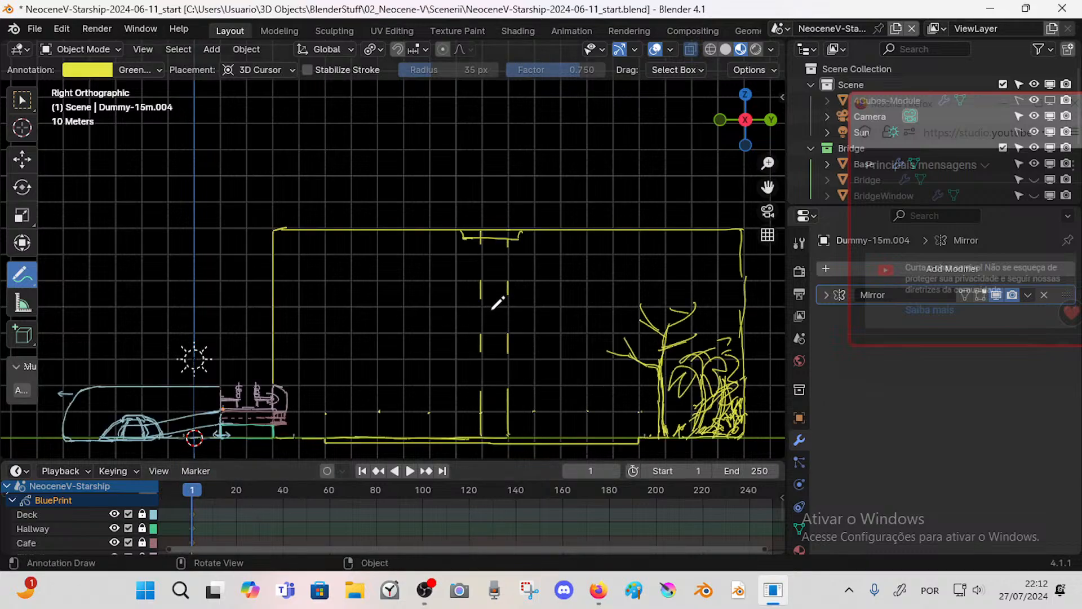
- Unlock all BluePrint annotation layers from Deck to Greenhouse, checking their state in the annotation layer list
key("n")
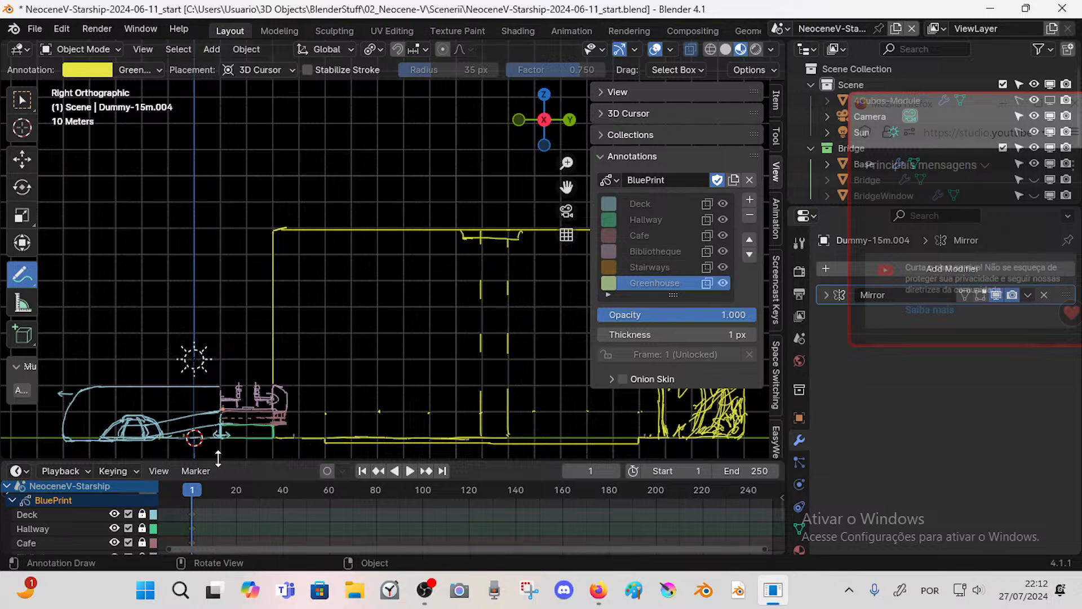
left_click(142, 514)
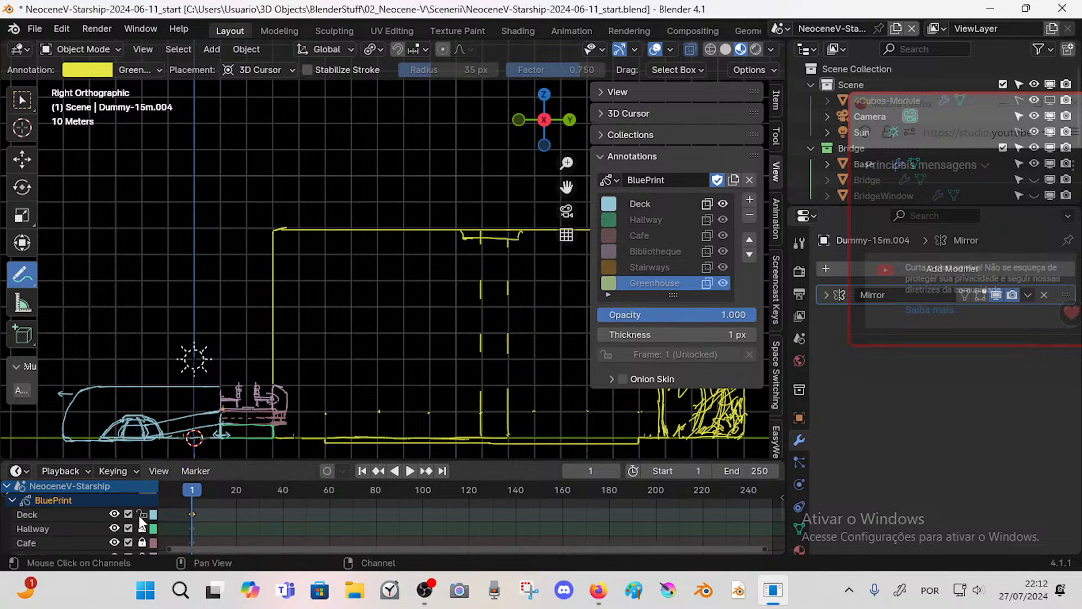
left_click(142, 516)
left_click_drag(183, 457, 184, 397)
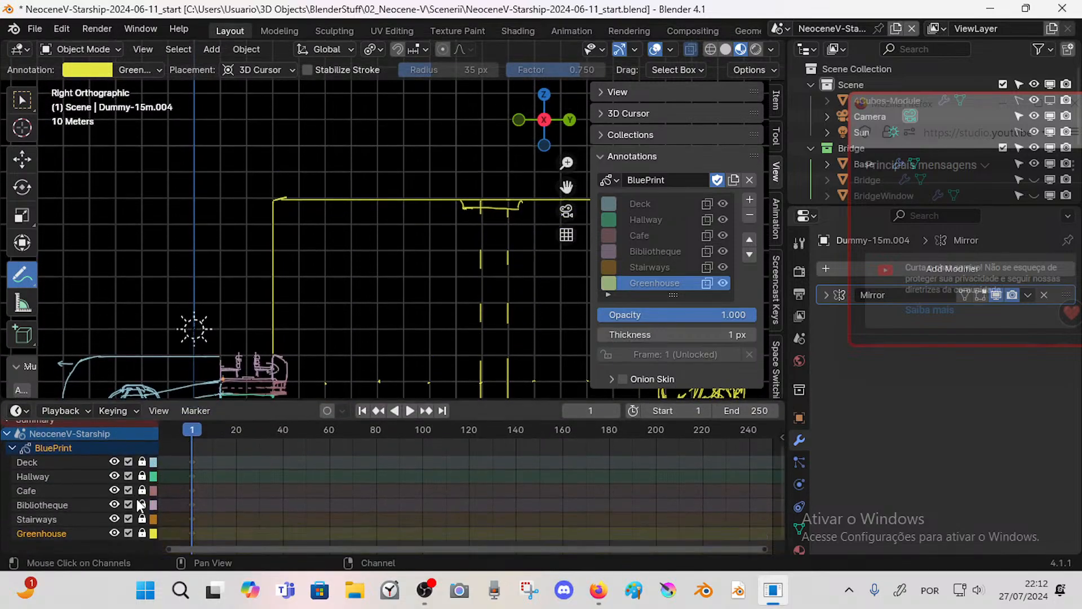
left_click_drag(143, 462, 142, 534)
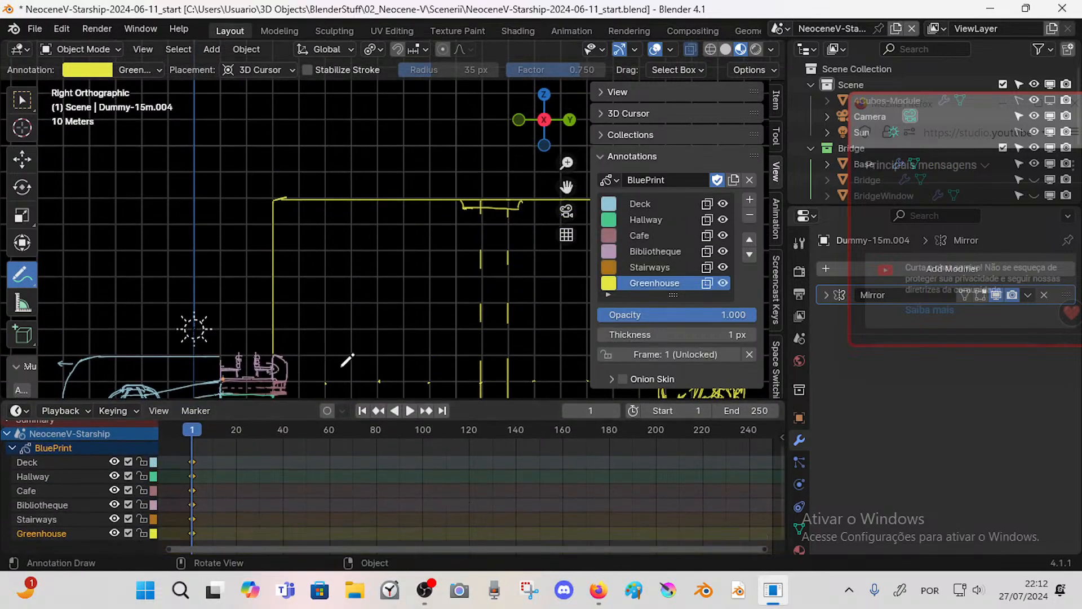
key("n")
- Try a short annotation stroke inside the Greenhouse, undo it and return to the Select Box tool
middle_click_drag(468, 306, 416, 303, "shift")
mouse_move(353, 292)
left_mouse_down()
mouse_move(376, 267)
mouse_move(398, 312)
left_mouse_up()
key("ctrl+z")
left_click(22, 100)
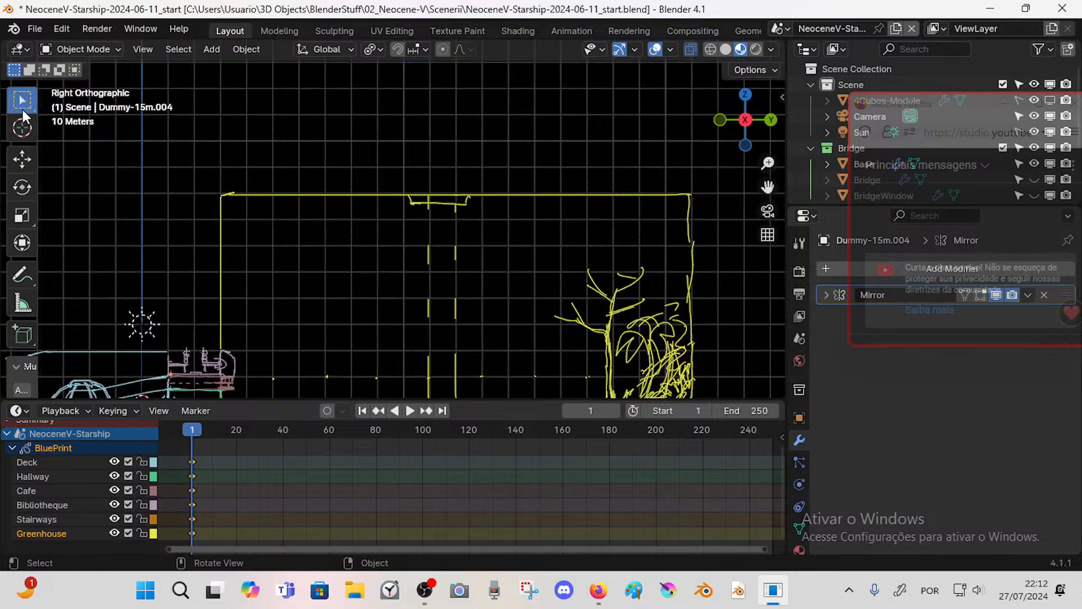
- Shrink the timeline area down to its header and save the file
middle_click_drag(275, 400, 271, 361, "shift")
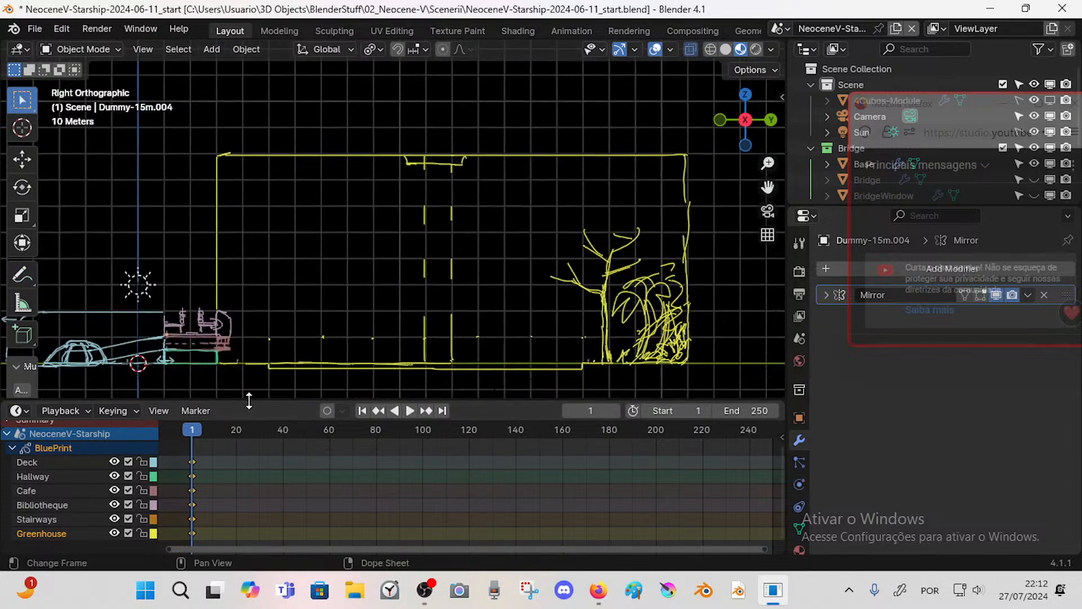
left_click_drag(249, 400, 226, 535)
key("ctrl+s")
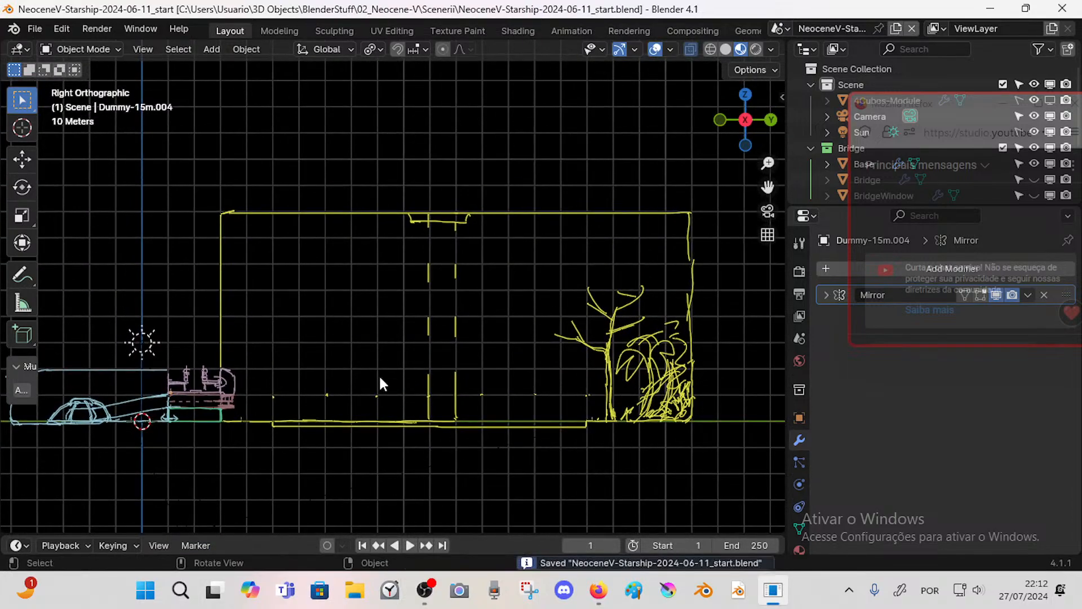
- Try a vertical annotation stroke beside the Greenhouse's dashed lines, undo it and check the sketch in perspective
middle_click_drag(380, 376, 414, 323, "ctrl")
key("d")
mouse_move(412, 299)
left_mouse_down()
mouse_move(384, 329)
mouse_move(403, 404)
left_mouse_up()
key("ctrl+z")
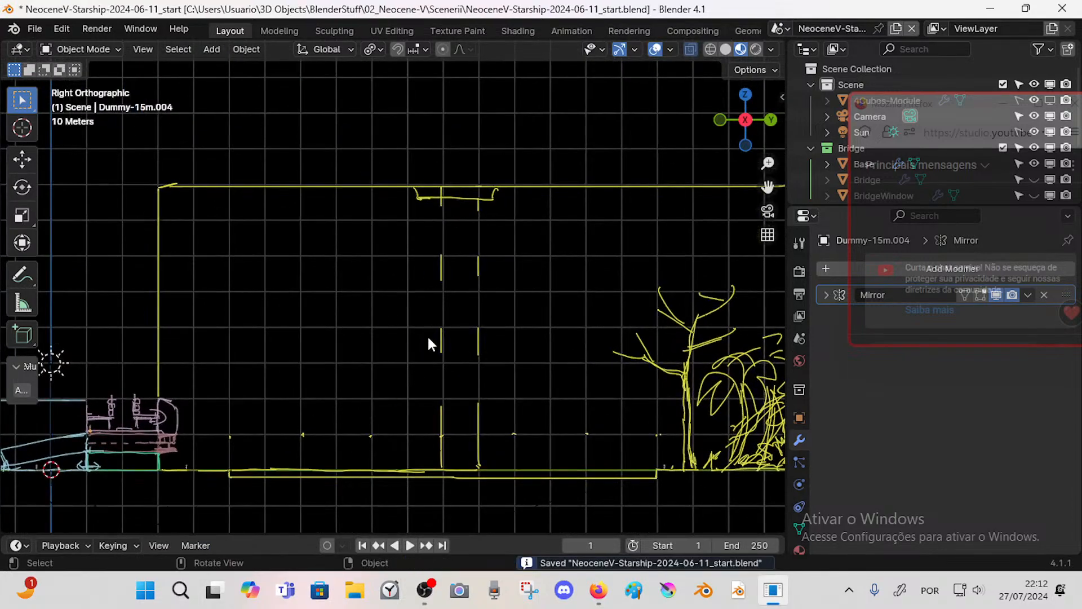
middle_click_drag(429, 338, 446, 366)
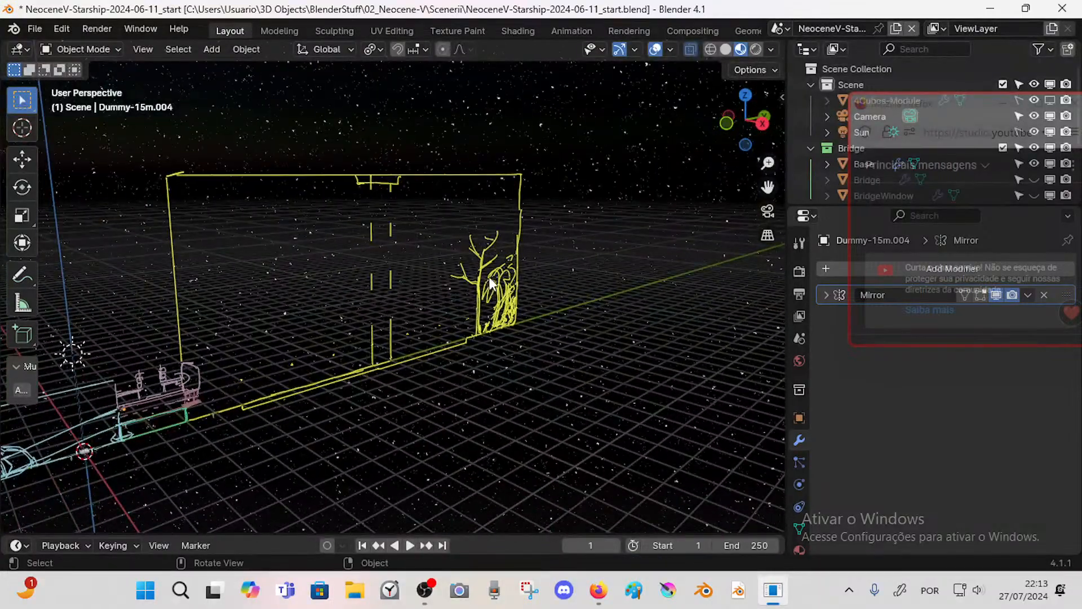
- In the right side view, try a curved annotation stroke inside the Greenhouse's wall beside the Bibliotheque, and undo it
key("KP_3")
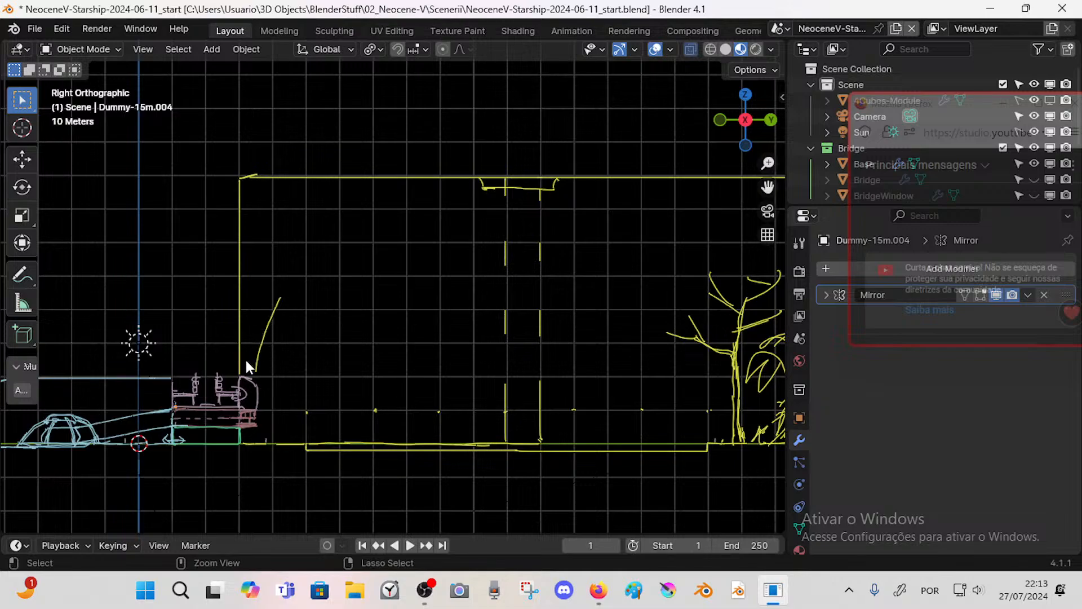
mouse_move(245, 368)
left_mouse_down()
mouse_move(325, 215)
mouse_move(377, 186)
mouse_move(242, 371)
mouse_move(249, 314)
mouse_move(316, 184)
left_mouse_up()
key("ctrl+z")
key("ctrl+z")
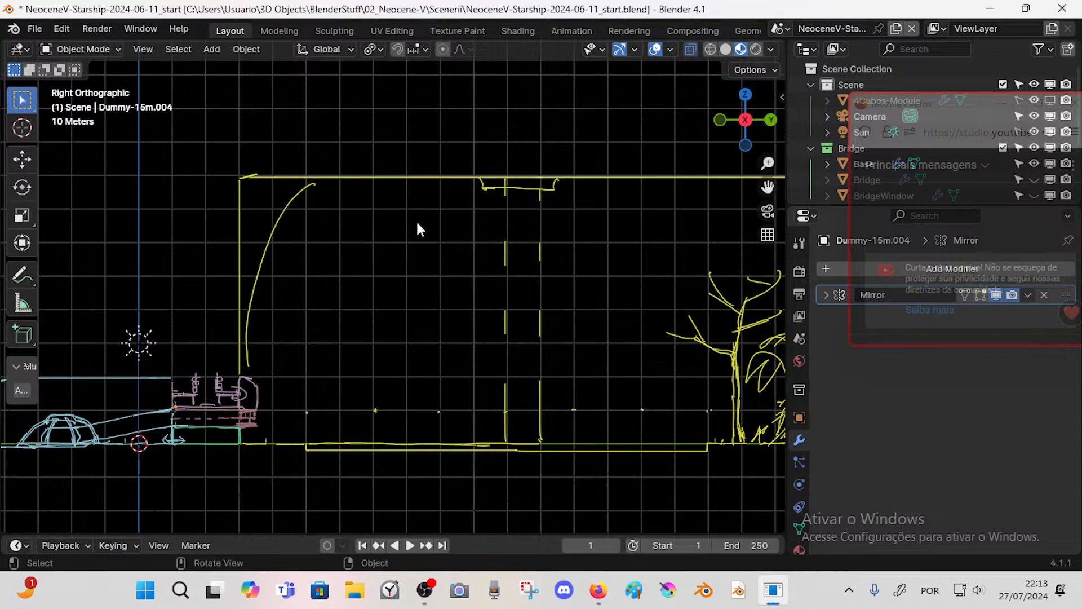
- Try curved strokes rounding the Greenhouse's upper corner above the trees, and undo them
middle_click_drag(603, 231, 404, 226, "shift")
left_click_drag(633, 254, 544, 194)
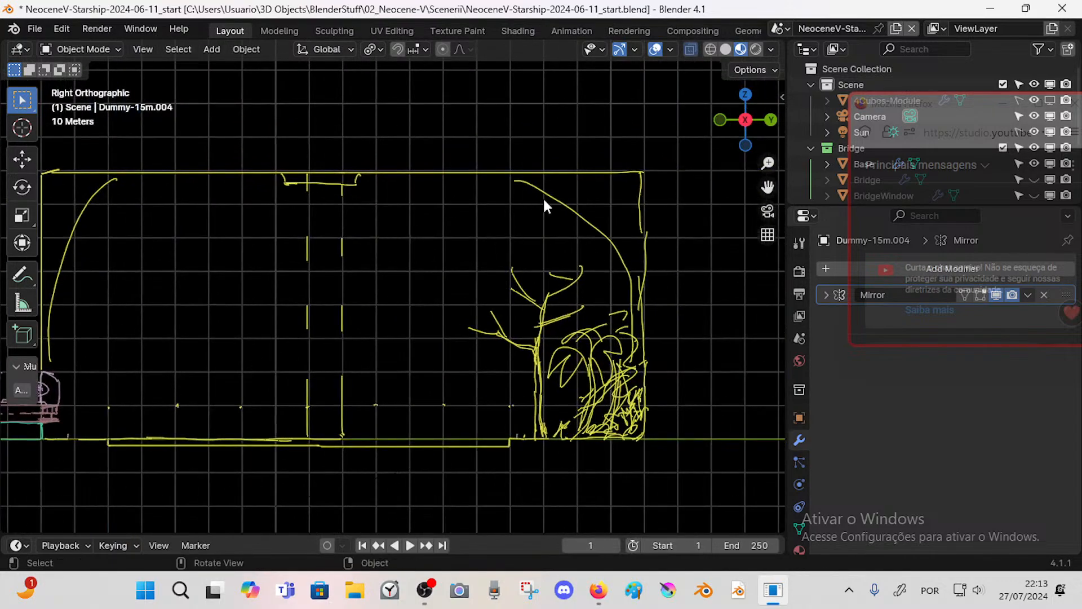
key("ctrl+z")
left_click_drag(648, 265, 559, 167)
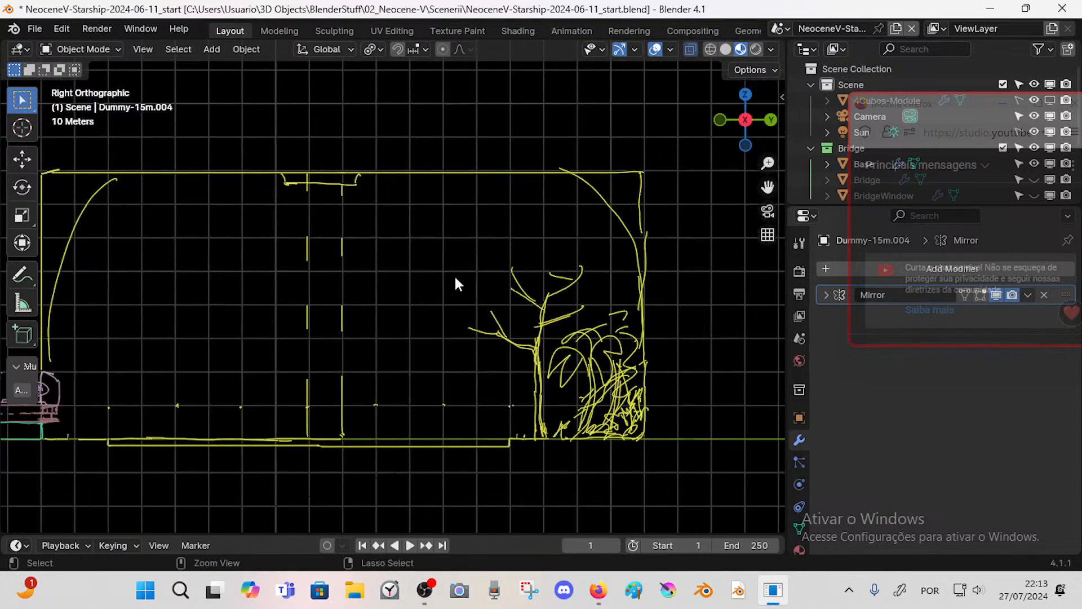
key("ctrl+z")
key("ctrl+z")
- Sketch a dashed horizontal line across the Greenhouse's upper part, with question marks beyond its far end and just above the Bibliotheque
middle_click_drag(448, 272, 541, 284, "shift")
middle_click_drag(462, 253, 503, 300, "ctrl")
middle_click_drag(440, 268, 475, 277, "shift")
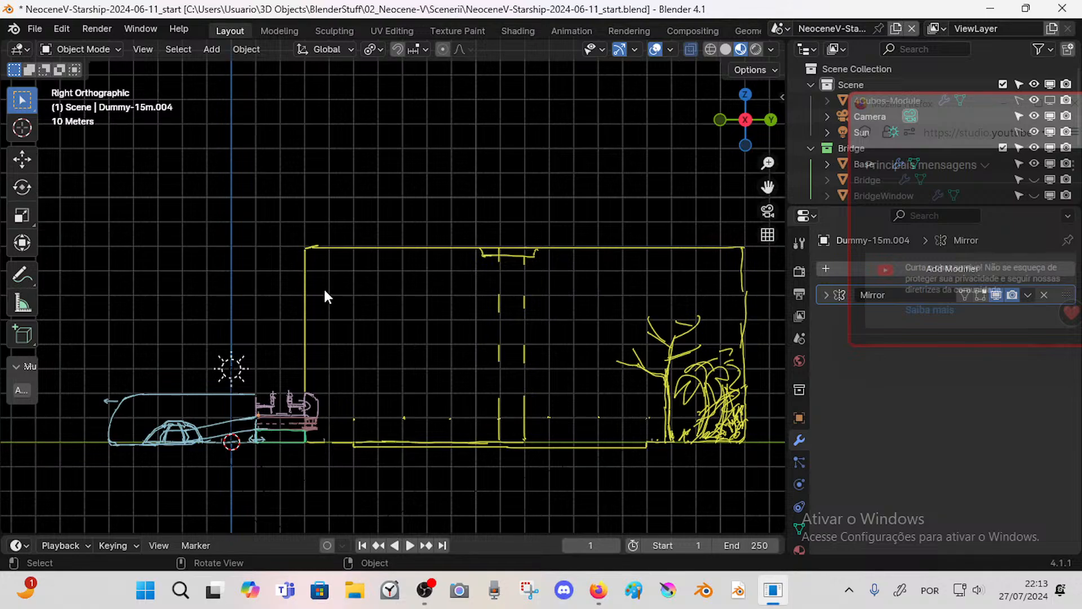
left_click_drag(341, 297, 504, 294)
middle_click_drag(746, 297, 648, 290, "shift")
left_click_drag(671, 269, 675, 279)
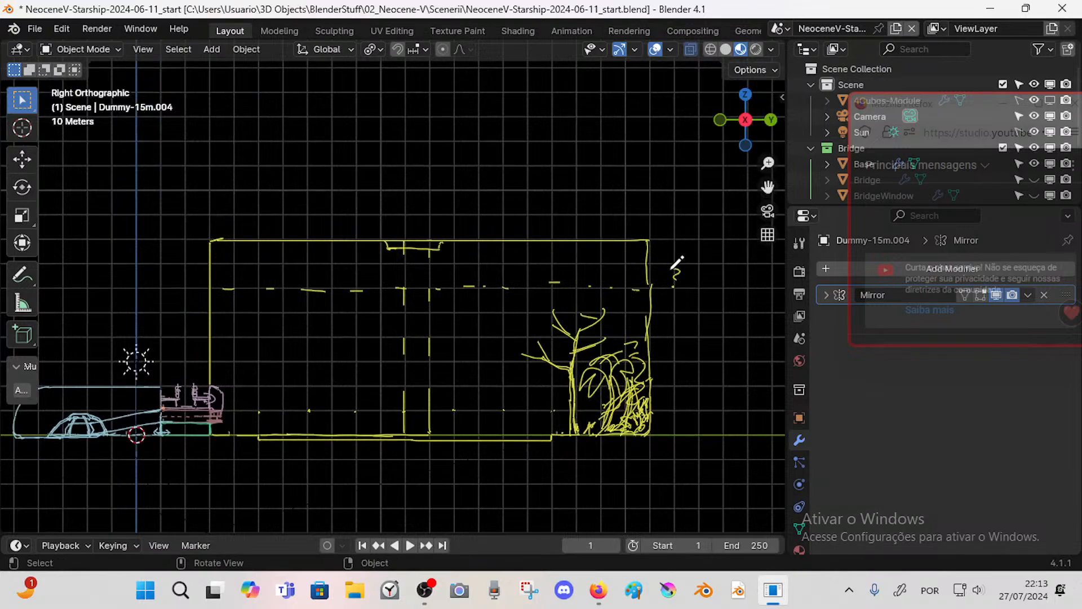
middle_click_drag(599, 321, 764, 301, "shift")
mouse_move(460, 346)
middle_mouse_down("ctrl")
mouse_move(388, 389)
mouse_move(432, 365)
mouse_move(464, 365)
mouse_move(442, 360)
mouse_move(457, 389)
mouse_move(459, 362)
middle_mouse_up("ctrl")
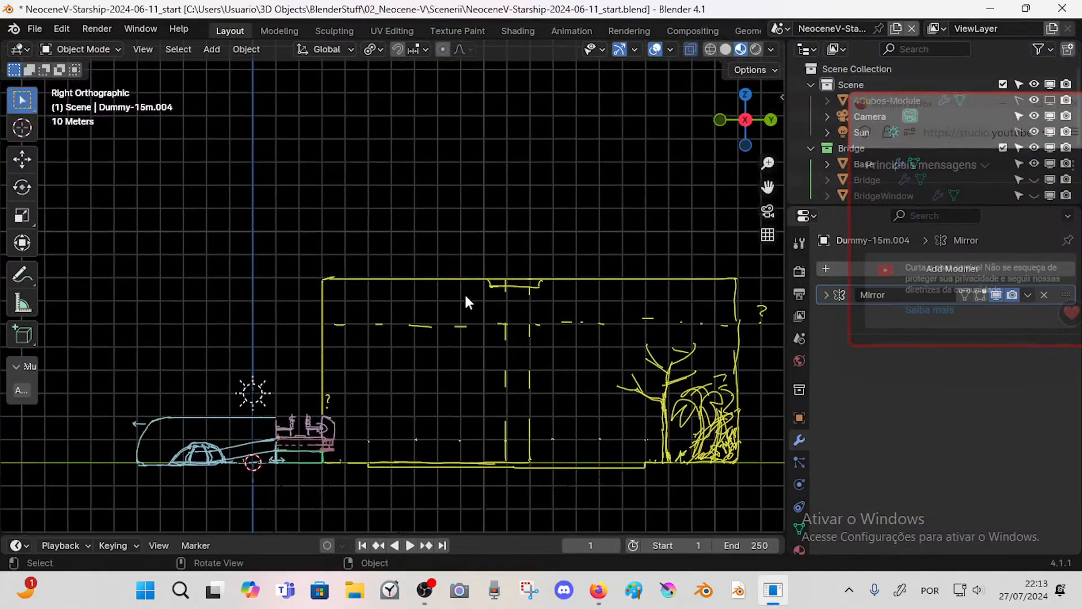
- Try diagonal strokes from above the Bibliotheque up to the Greenhouse roof, undoing each one
left_click_drag(455, 281, 347, 373)
key("ctrl+z")
left_click_drag(324, 394, 471, 255)
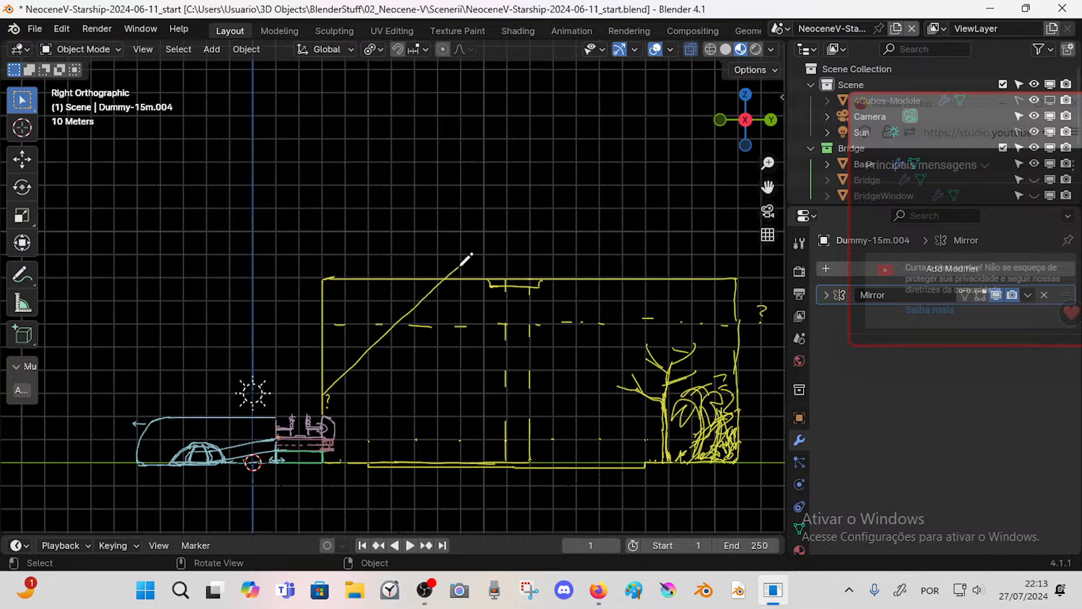
key("ctrl+z")
- Add a new BluePrint annotation layer, delete it again and save the file
key("n")
left_click(748, 201)
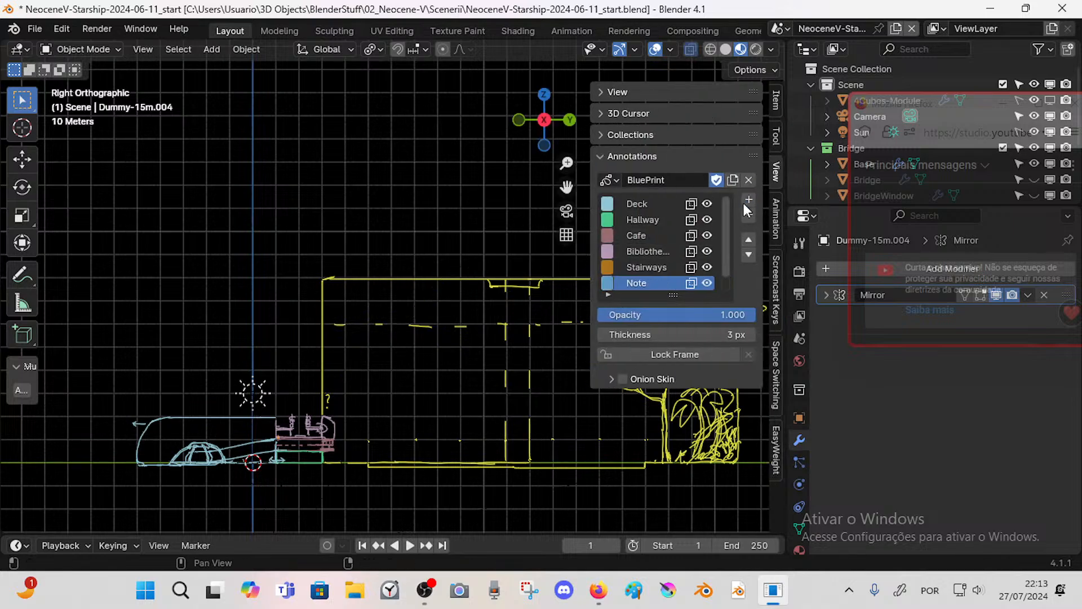
left_click(653, 268)
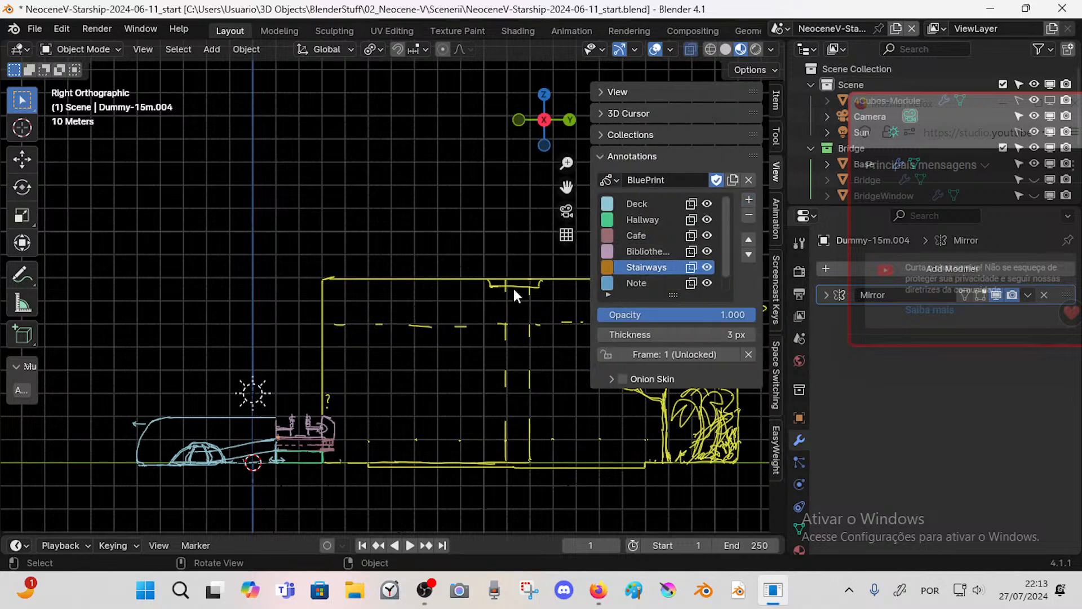
left_click(643, 281)
left_click(748, 214)
key("n")
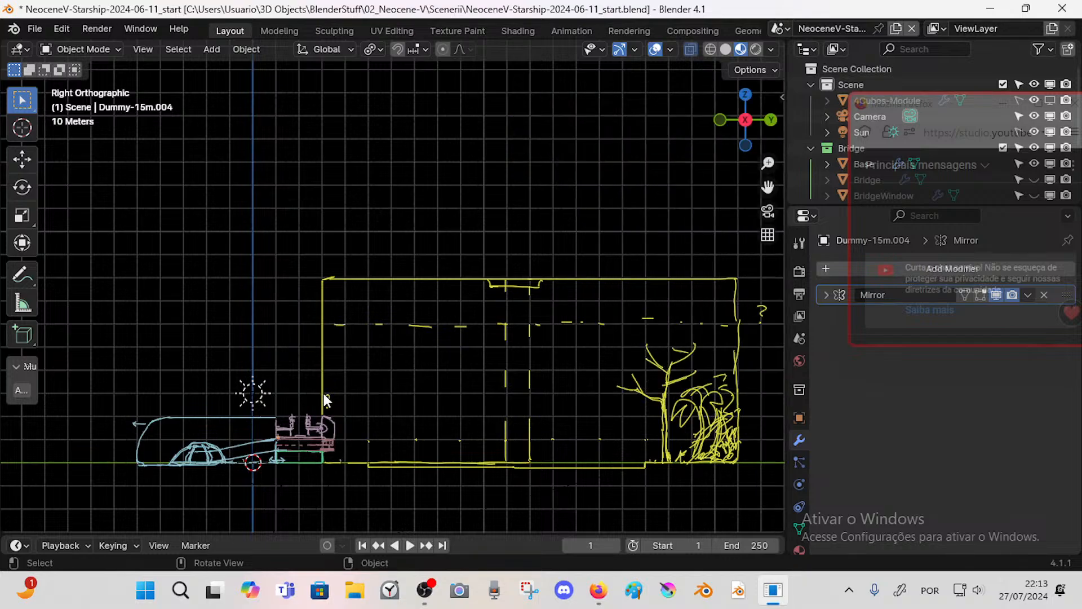
key("ctrl+s")
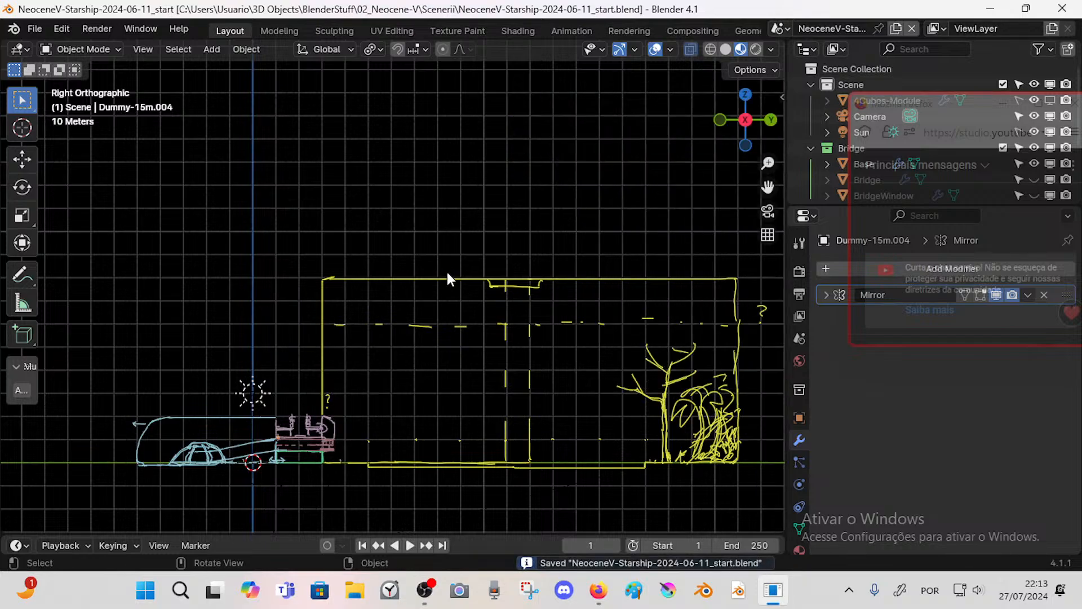
- Undo a trial diagonal stroke in the Greenhouse, make Stairways the active annotation layer and save the file
left_click_drag(434, 278, 324, 354)
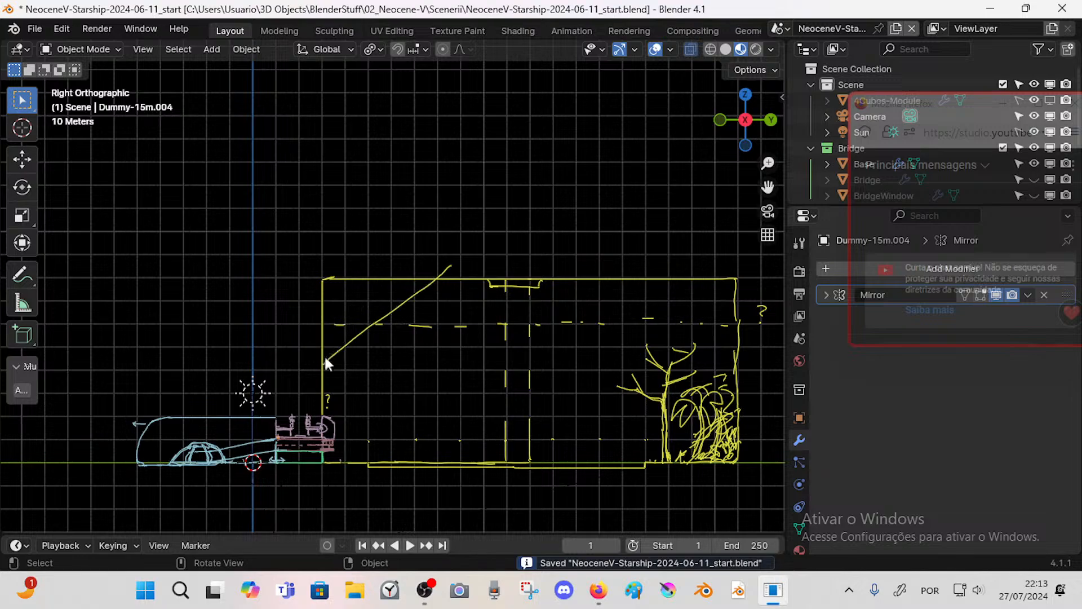
key("ctrl+z")
key("n")
left_click(646, 267)
key("n")
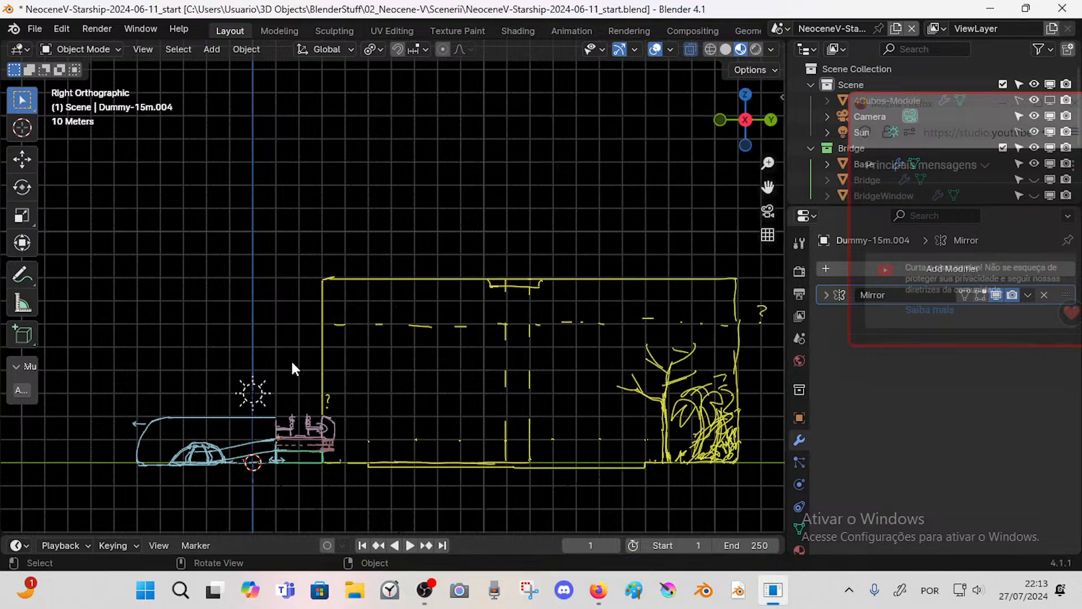
key("ctrl+s")
- Try several diagonal stair strokes from above the Bibliotheque toward the Greenhouse roof on the Stairways layer, undoing each one
mouse_move(330, 381)
left_mouse_down()
mouse_move(434, 272)
mouse_move(373, 344)
left_mouse_up()
key("ctrl+z")
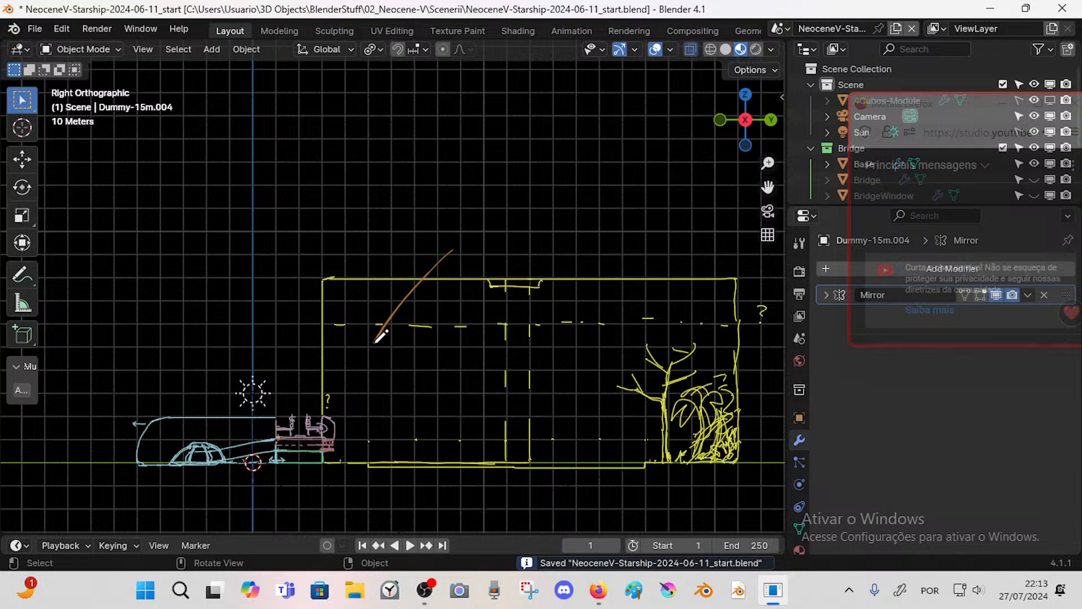
key("ctrl+z")
left_click_drag(319, 376, 431, 252)
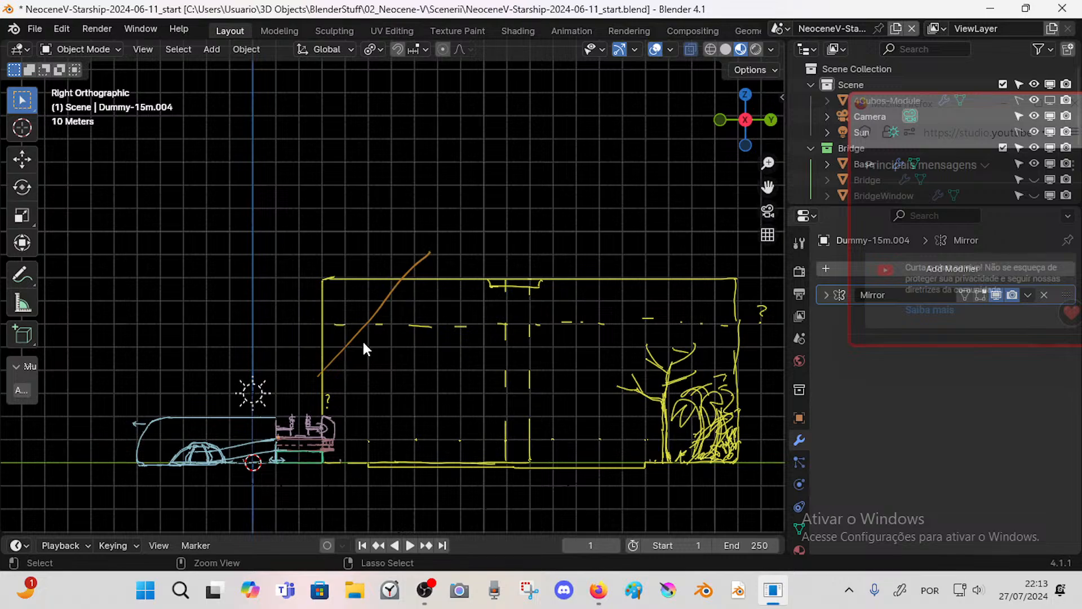
key("ctrl+z")
left_click_drag(324, 384, 404, 317)
key("ctrl+z")
left_click_drag(324, 370, 416, 301)
key("ctrl+z")
left_click_drag(324, 371, 380, 322)
key("ctrl+z")
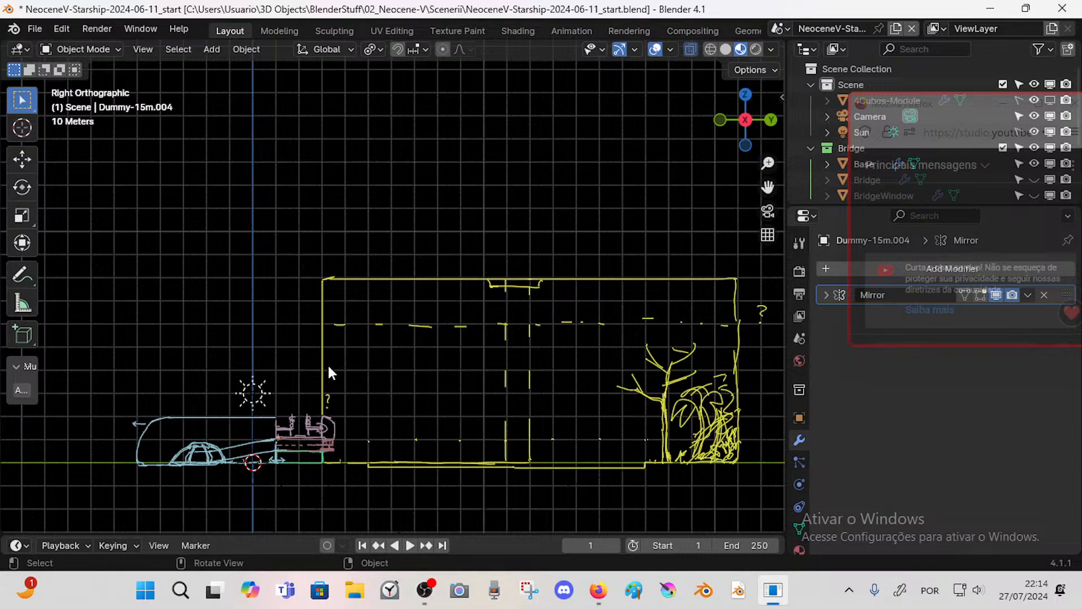
left_click_drag(325, 370, 373, 322)
key("ctrl+z")
mouse_move(323, 368)
left_mouse_down()
mouse_move(425, 276)
mouse_move(333, 365)
left_mouse_up()
- Try circling the far end of the Greenhouse's dashed line and marking the Bibliotheque area, undoing both marks
mouse_move(730, 309)
left_mouse_down()
mouse_move(752, 296)
mouse_move(705, 300)
left_mouse_up()
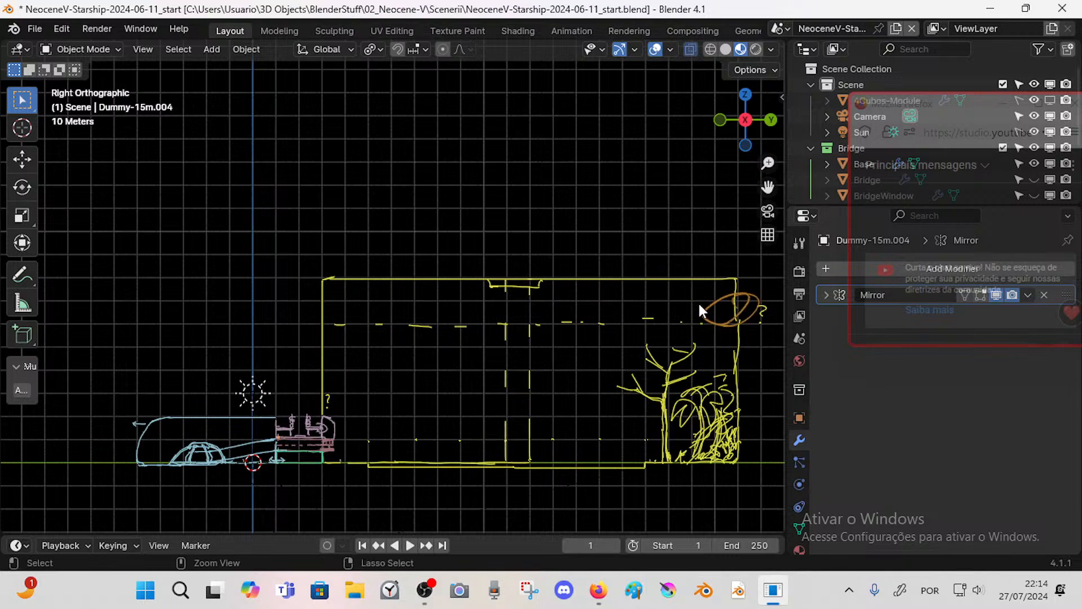
key("ctrl+z")
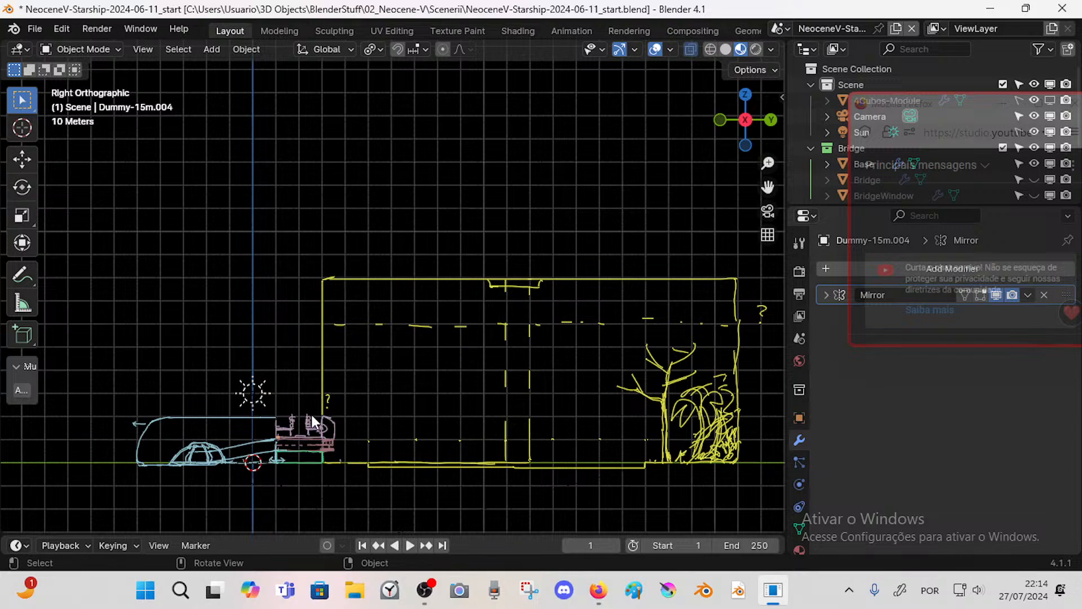
mouse_move(294, 410)
middle_mouse_down("ctrl")
mouse_move(447, 362)
mouse_move(376, 364)
mouse_move(347, 399)
middle_mouse_up("ctrl")
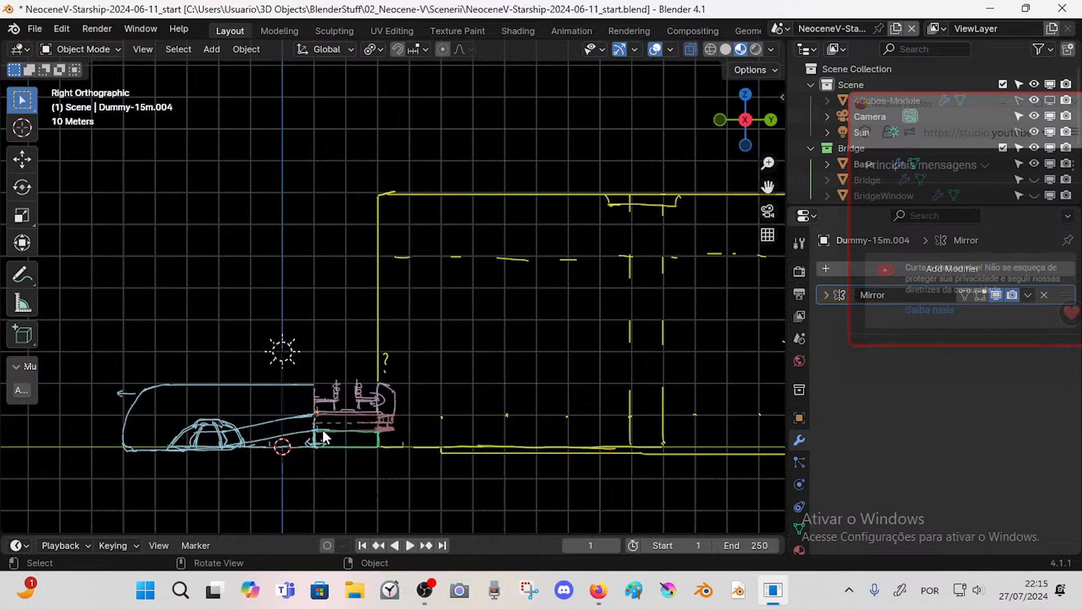
mouse_move(346, 302)
left_mouse_down()
mouse_move(311, 364)
mouse_move(369, 355)
mouse_move(361, 445)
mouse_move(350, 448)
mouse_move(373, 435)
left_mouse_up()
key("ctrl+z")
- Try outlining a low block with slanted ends on top of the Bibliotheque, and undo it
middle_click_drag(347, 367, 356, 390, "shift")
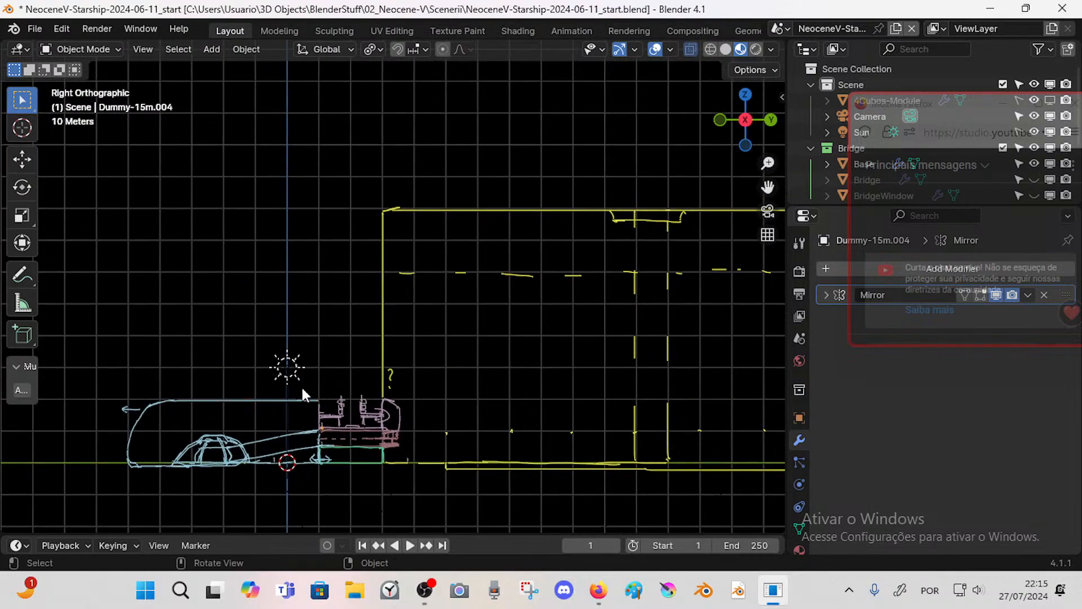
mouse_move(302, 395)
left_mouse_down()
mouse_move(314, 368)
mouse_move(389, 370)
mouse_move(302, 396)
left_mouse_up()
mouse_move(394, 375)
left_mouse_down()
mouse_move(404, 393)
mouse_move(334, 395)
mouse_move(314, 369)
mouse_move(401, 389)
mouse_move(347, 394)
left_mouse_up()
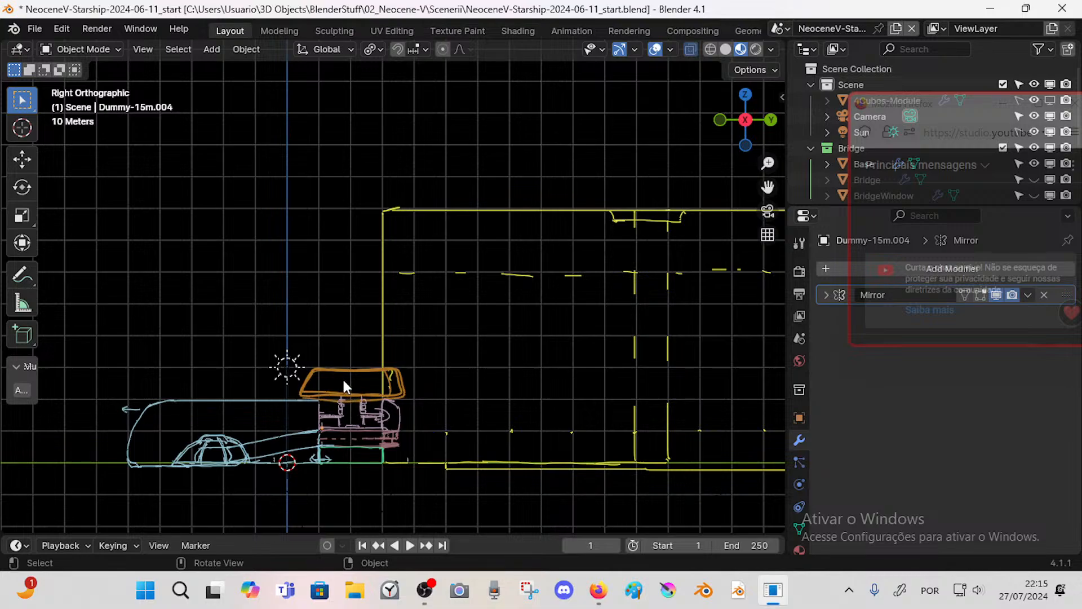
key("ctrl+z")
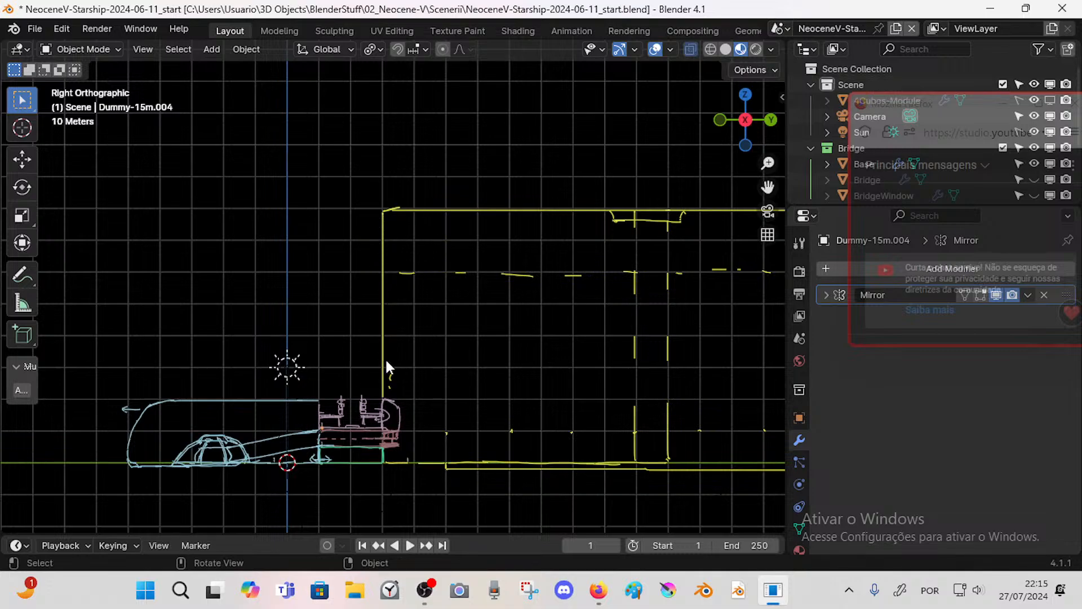
- Draw two parallel diagonal stairway lines rising from above the Deck and Bibliotheque to just past the Greenhouse's roofline
left_click_drag(387, 367, 389, 379)
left_click_drag(387, 366, 576, 181)
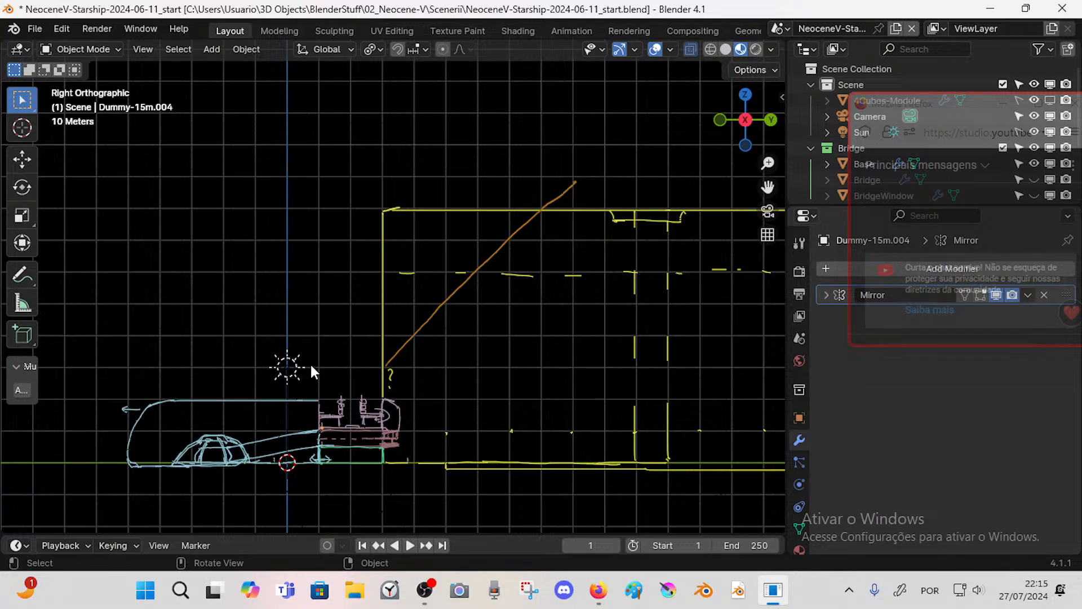
left_click_drag(288, 365, 339, 325)
key("ctrl+z")
left_click_drag(291, 359, 478, 180)
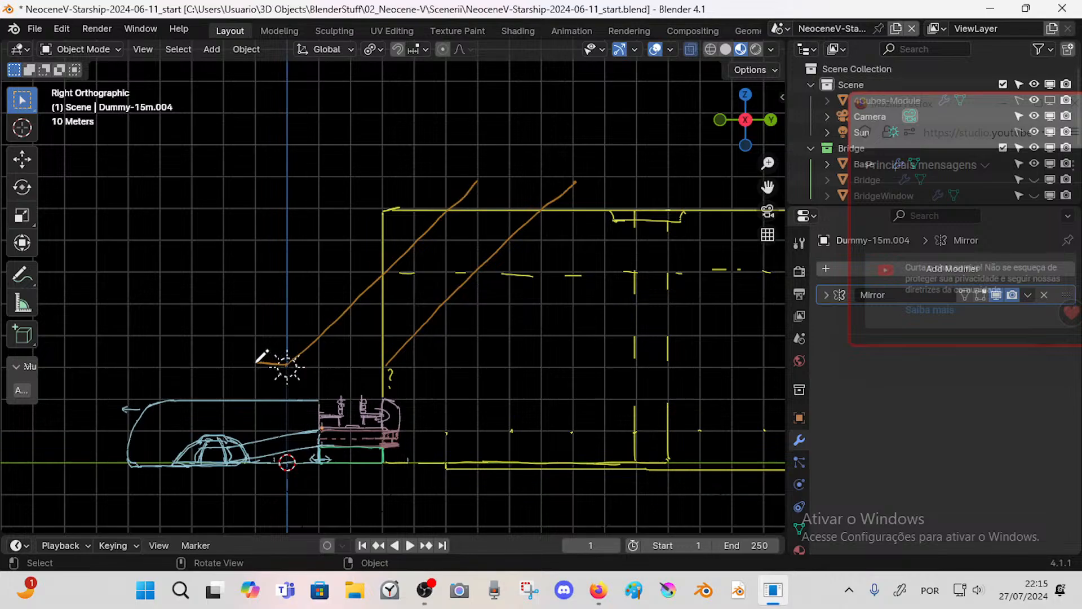
- Draw a stepped landing from the upper diagonal's foot down to the Deck roof, and extend the lower diagonal to the Bibliotheque
mouse_move(286, 366)
left_mouse_down()
mouse_move(252, 370)
mouse_move(266, 376)
mouse_move(257, 385)
left_mouse_up()
right_click_drag(254, 384, 251, 372)
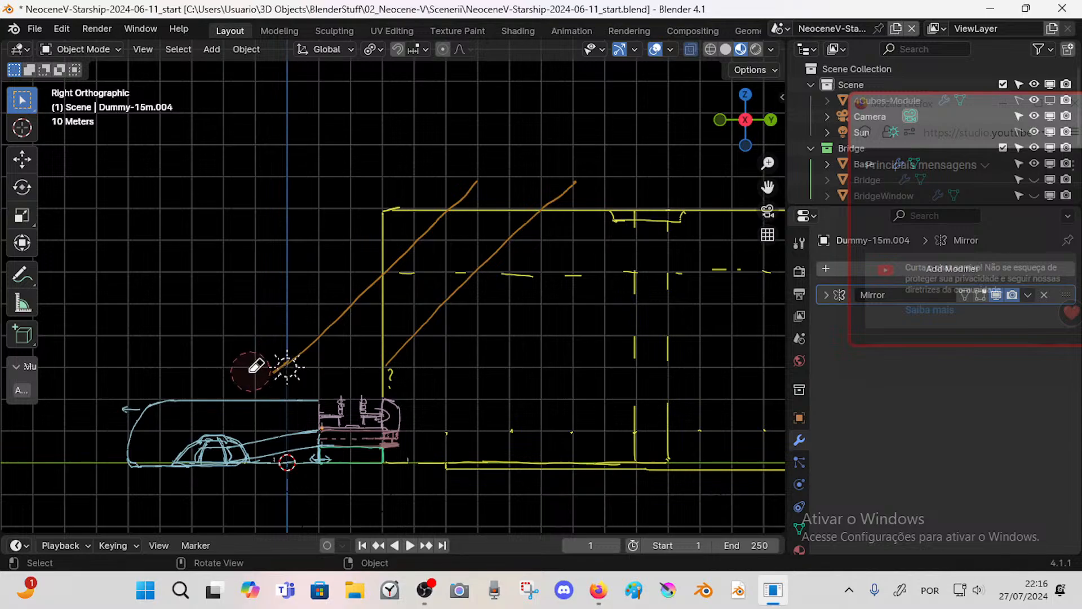
mouse_move(282, 368)
left_mouse_down()
mouse_move(235, 367)
mouse_move(230, 398)
left_mouse_up()
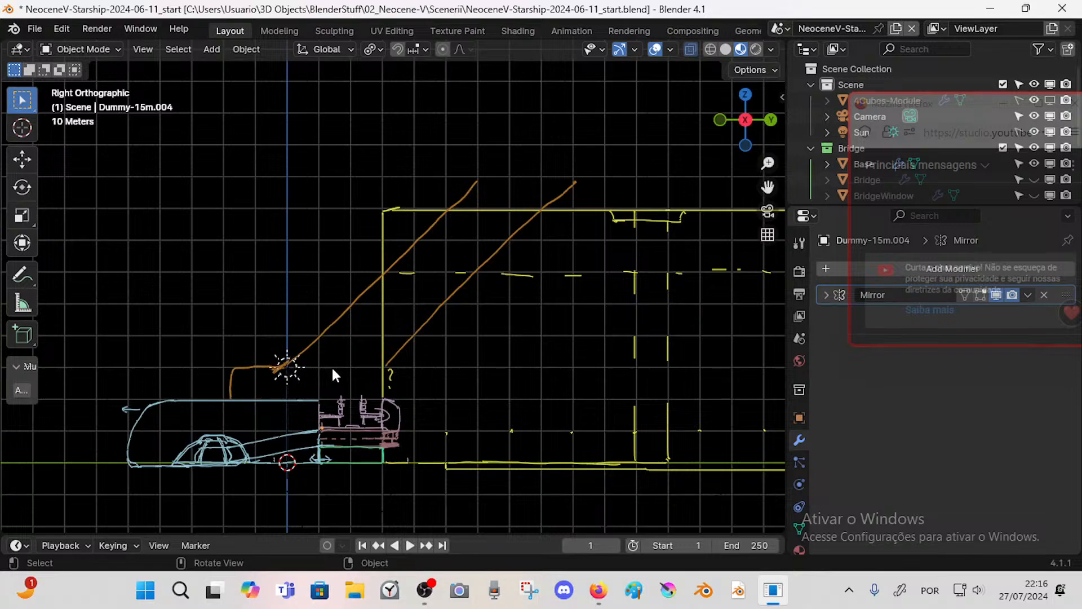
mouse_move(384, 365)
left_mouse_down()
mouse_move(404, 368)
mouse_move(370, 374)
mouse_move(346, 398)
left_mouse_up()
right_click_drag(423, 369, 419, 374)
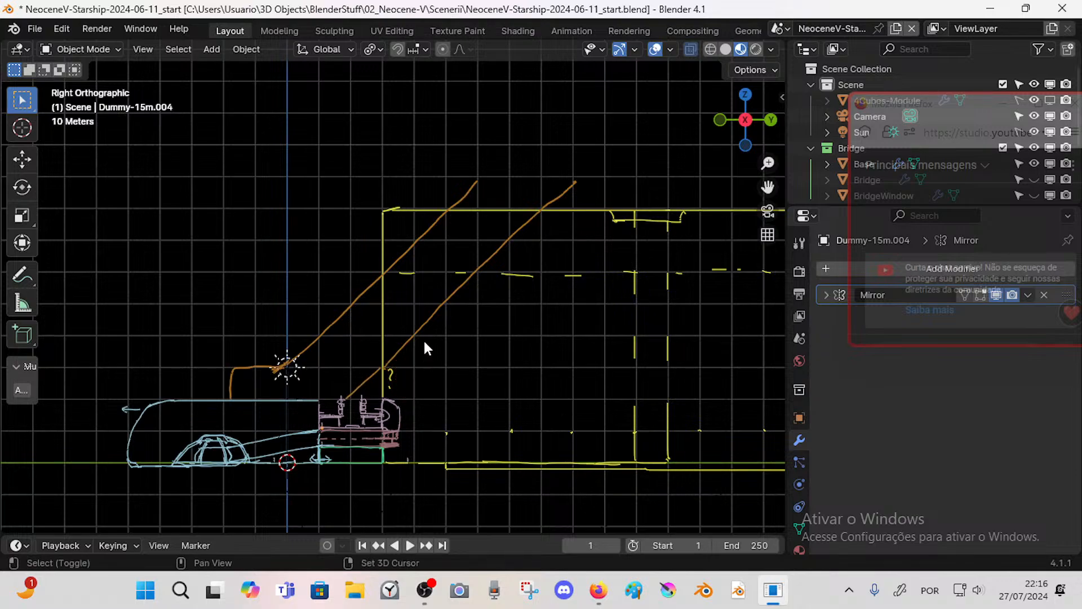
- Draw five horizontal floor lines across the two stairway diagonals, spaced about one grid square apart up to the roofline
middle_click_drag(425, 343, 425, 344, "shift")
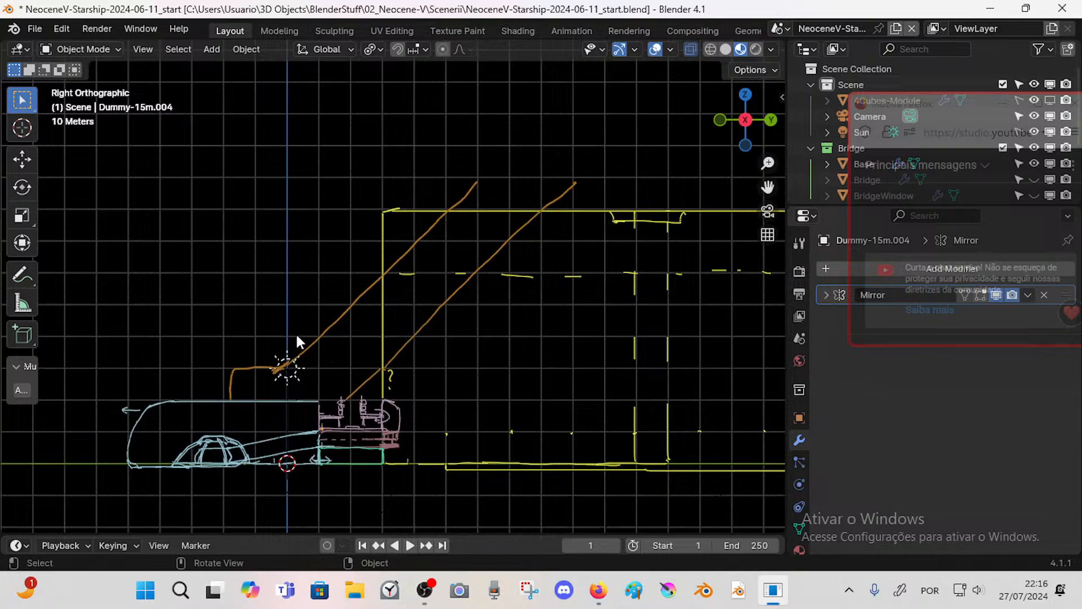
left_click_drag(291, 335, 419, 339)
left_click_drag(318, 301, 449, 305)
left_click_drag(359, 271, 480, 275)
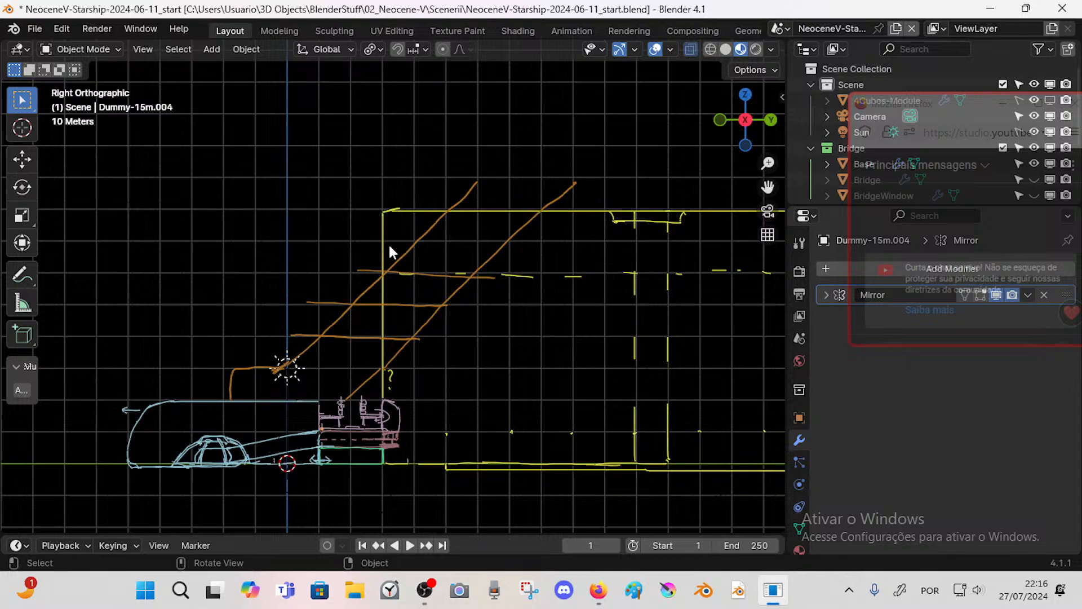
left_click_drag(369, 237, 533, 241)
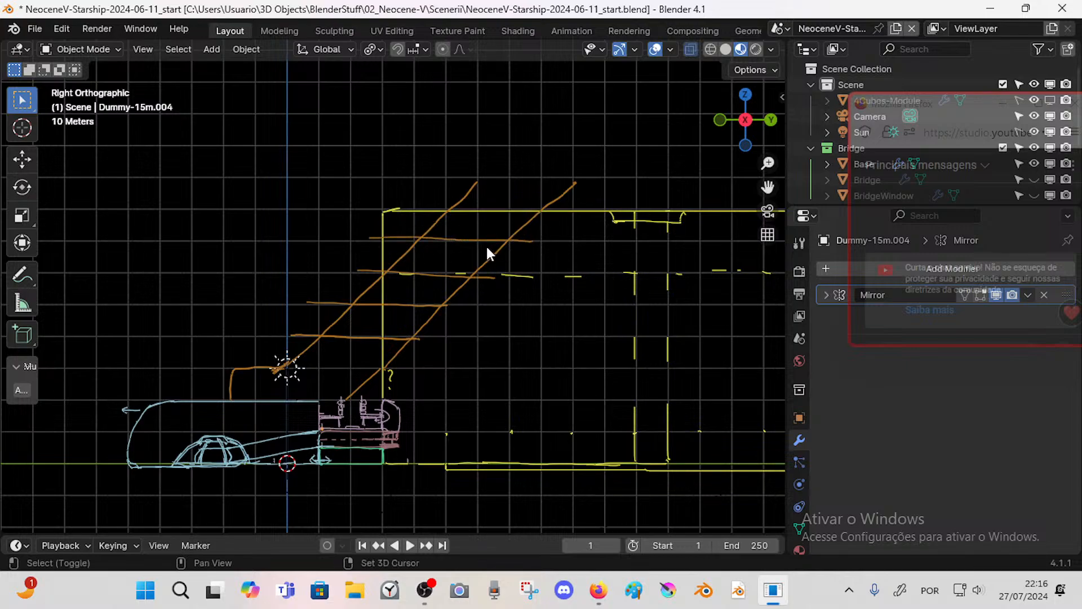
scroll(496, 254, "right", 3)
left_click_drag(423, 202, 555, 199)
- Erase the diagonals' excess tips above the Greenhouse roof and redraw the top landing with thick horizontal strokes
middle_click_drag(536, 211, 493, 229, "shift")
mouse_move(493, 231)
right_mouse_down()
mouse_move(422, 222)
mouse_move(360, 248)
right_mouse_up()
left_click_drag(329, 255, 449, 255)
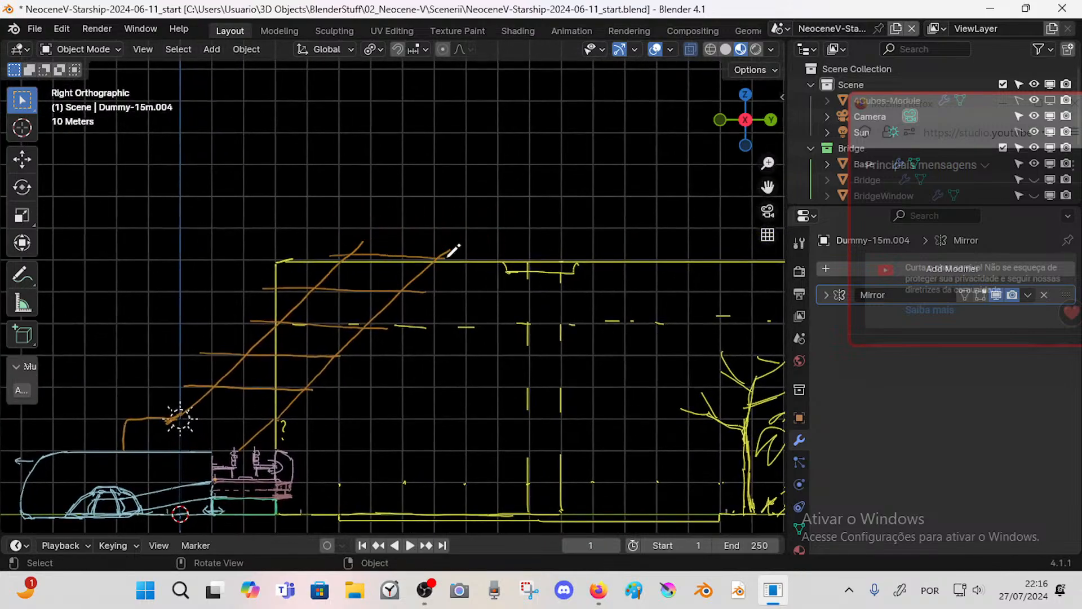
right_click_drag(334, 255, 442, 246)
mouse_move(338, 263)
left_mouse_down()
mouse_move(438, 245)
mouse_move(329, 255)
left_mouse_up()
scroll(366, 316, "down", 3)
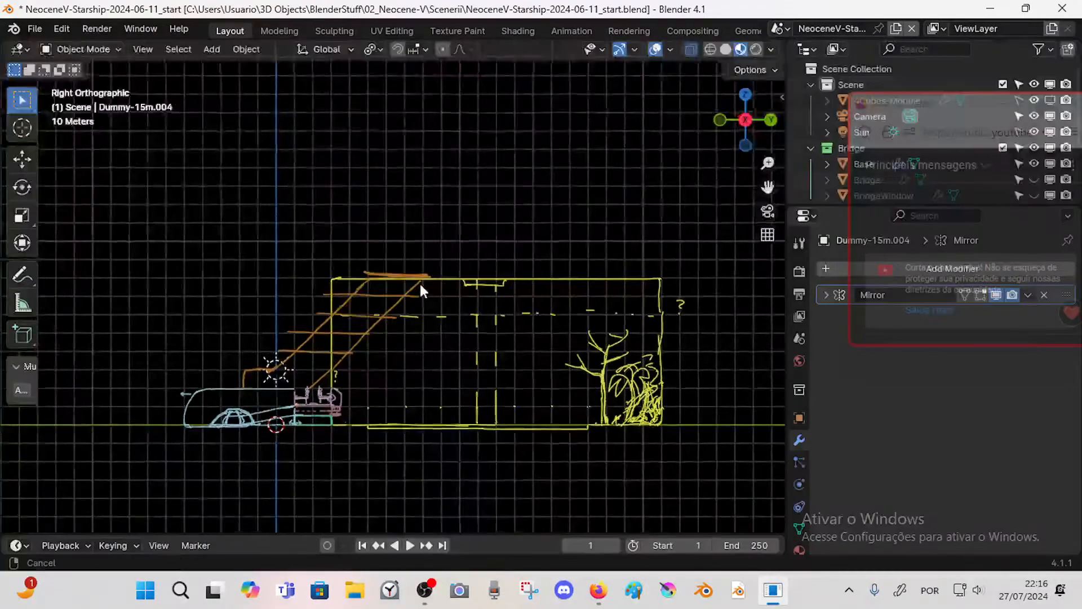
mouse_move(421, 283)
middle_mouse_down("ctrl")
mouse_move(434, 276)
mouse_move(432, 287)
middle_mouse_up("ctrl")
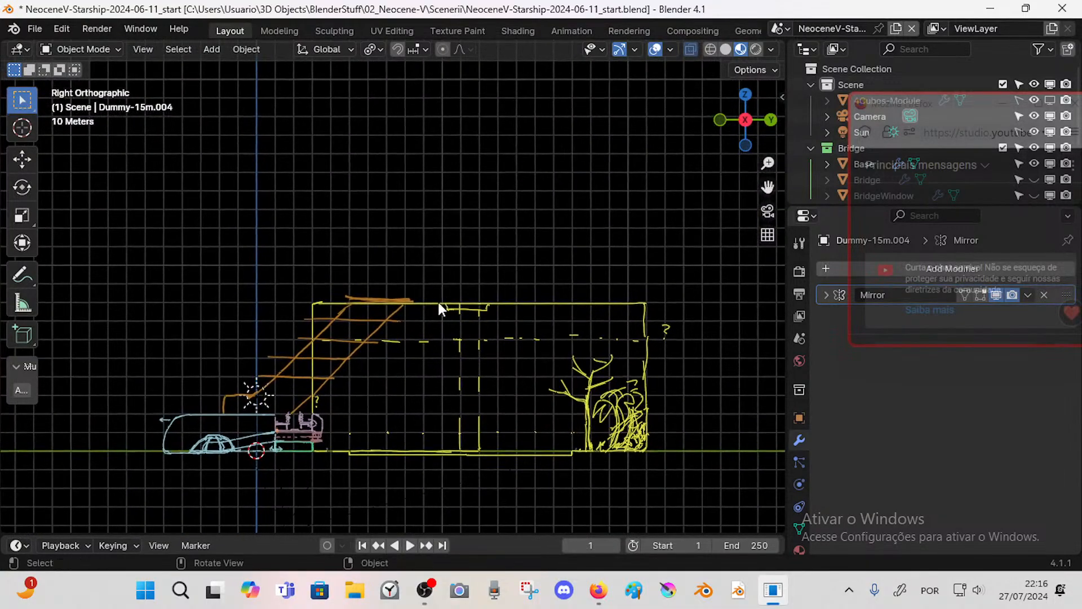
scroll(438, 308, "up", 1)
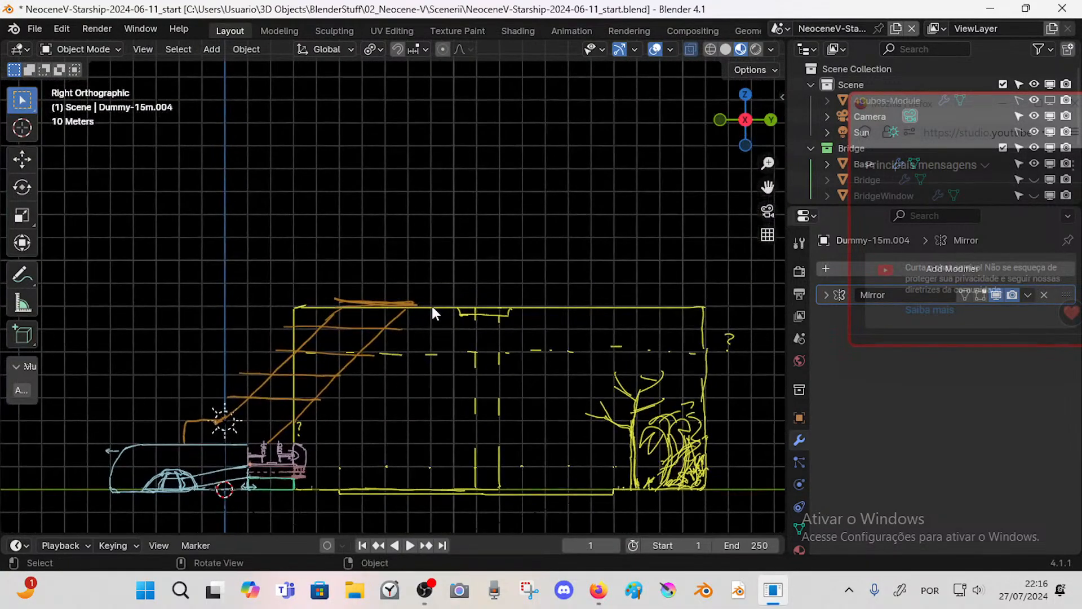
- Change the Note annotation layer's colour to magenta
middle_click_drag(431, 306, 443, 300, "shift")
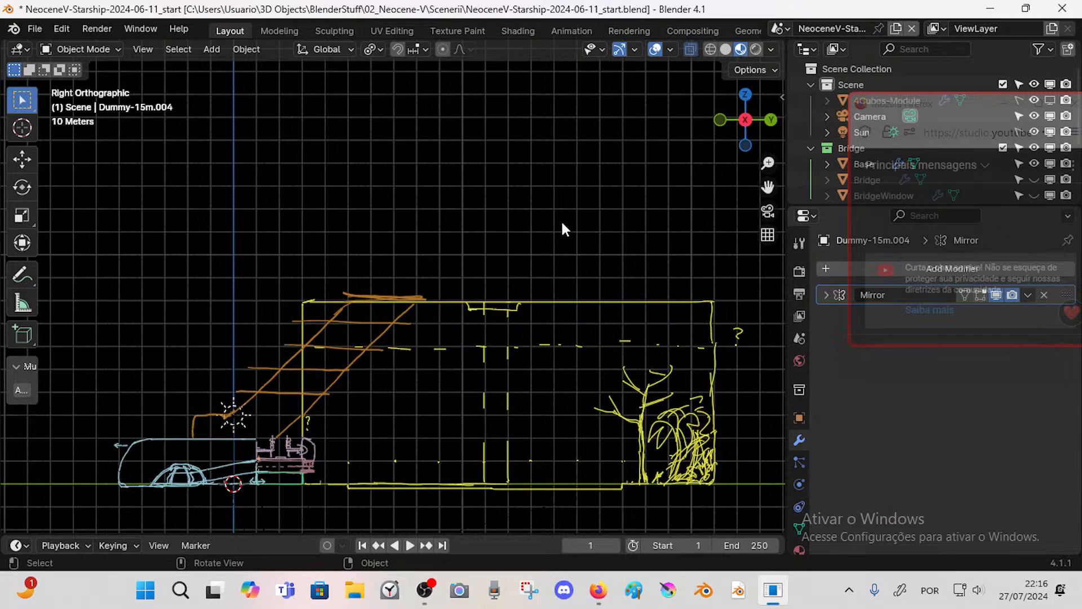
key("n")
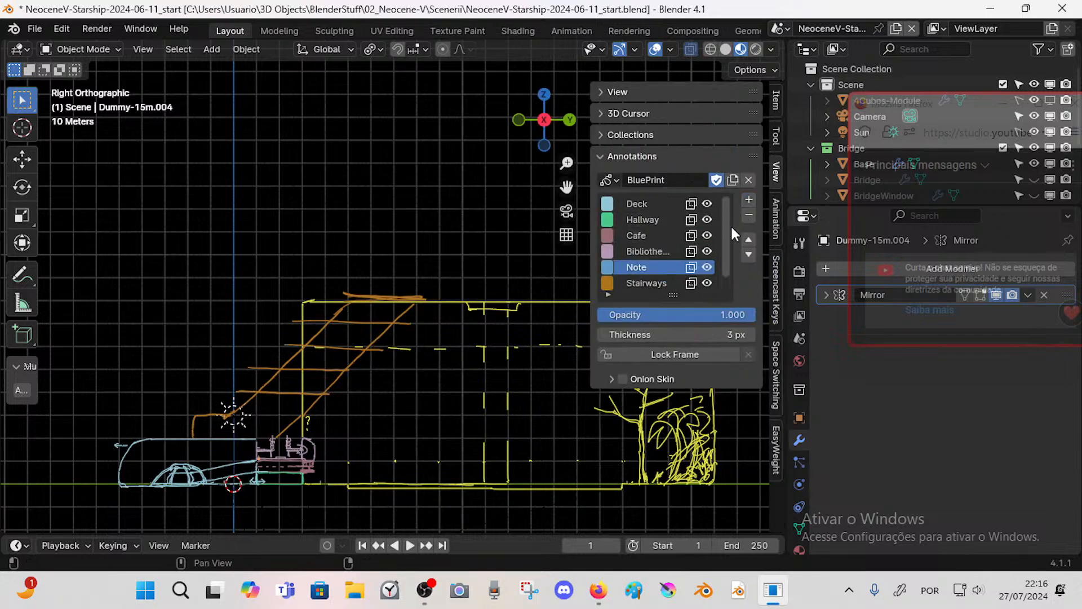
left_click(607, 267)
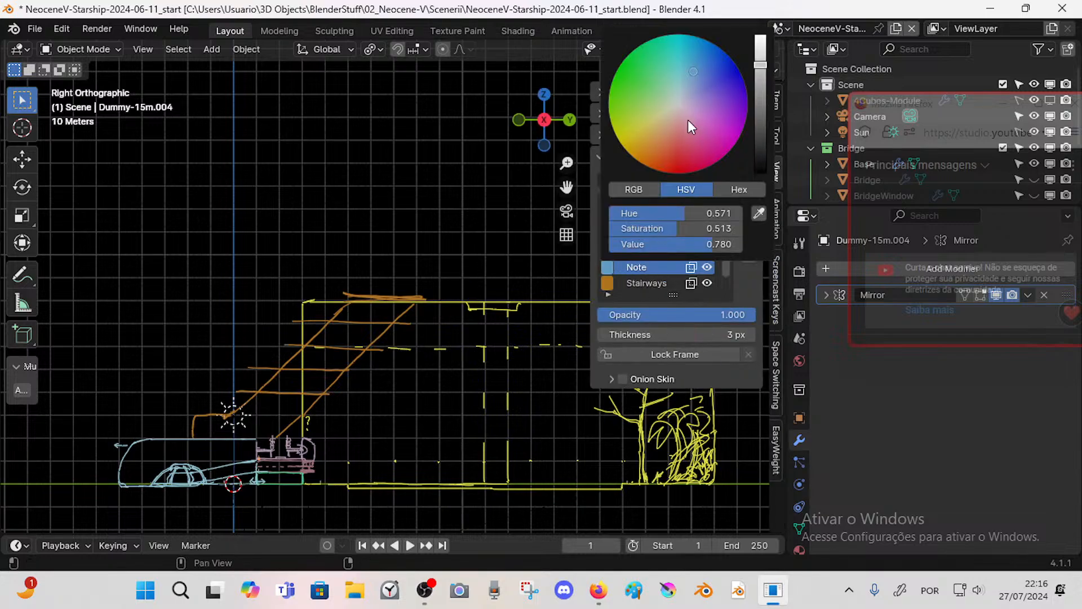
left_click_drag(688, 120, 726, 134)
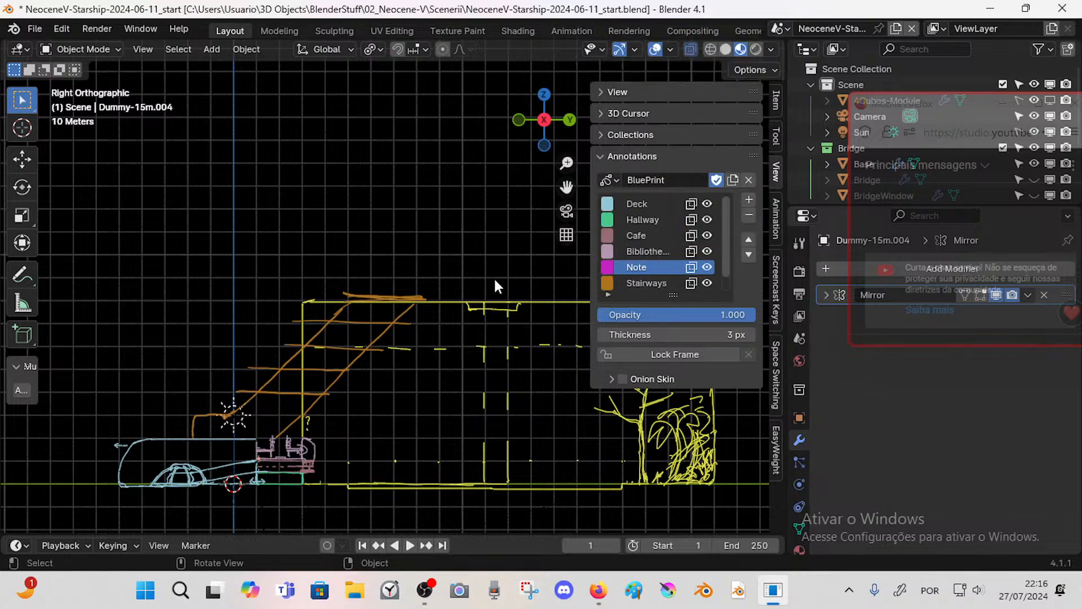
key("n")
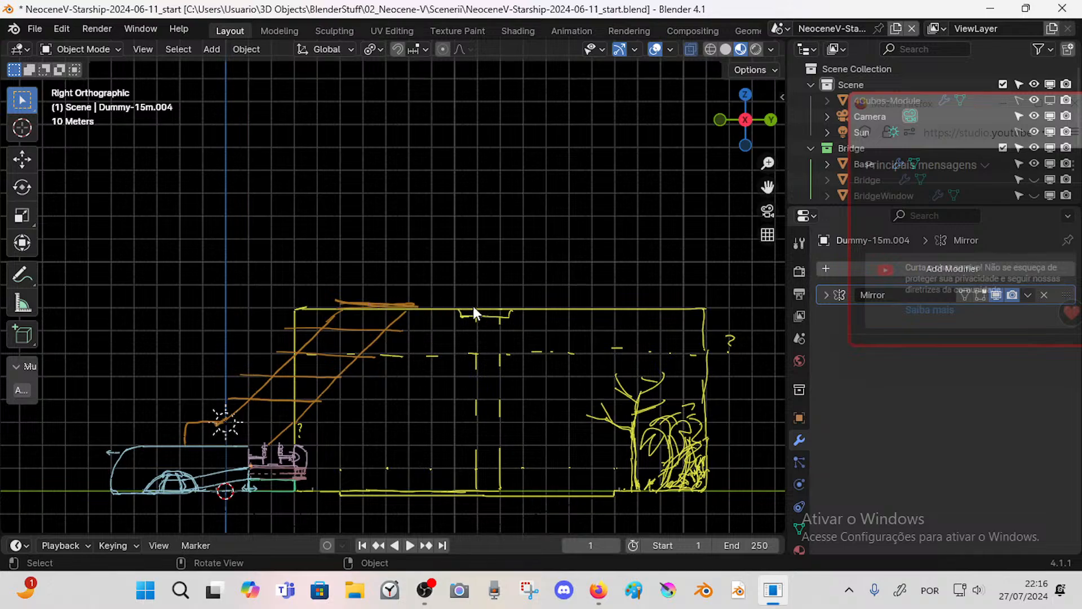
mouse_move(441, 300)
left_mouse_down()
mouse_move(424, 280)
mouse_move(445, 250)
mouse_move(606, 265)
mouse_move(648, 283)
mouse_move(617, 307)
mouse_move(654, 288)
mouse_move(597, 261)
mouse_move(476, 258)
mouse_move(489, 260)
left_mouse_up()
key("ctrl+z")
key("ctrl+z")
key("ctrl+z")
left_click_drag(366, 264, 517, 263)
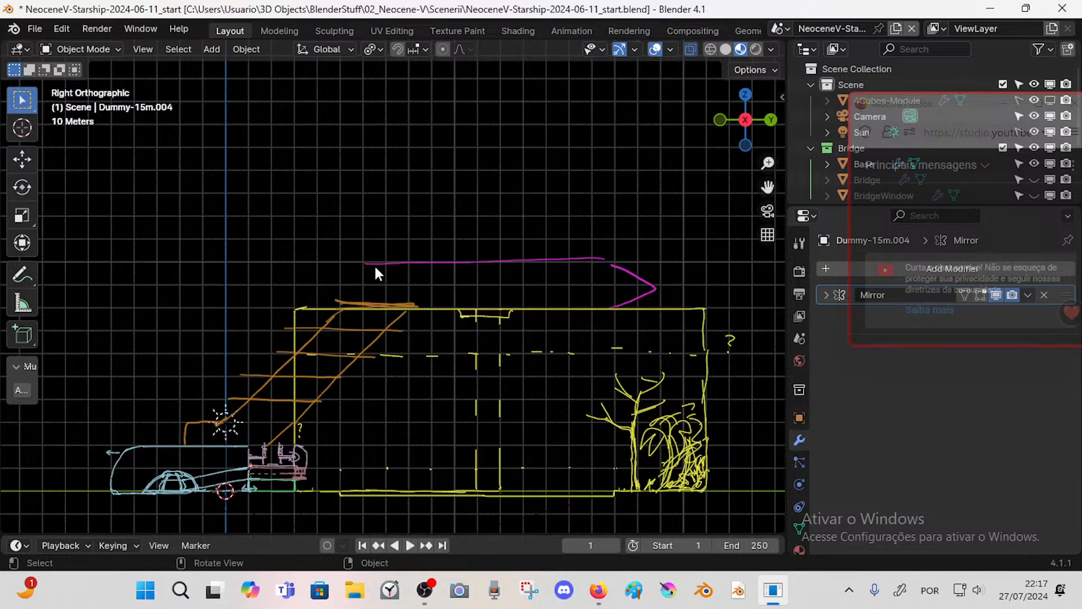
mouse_move(370, 265)
left_mouse_down()
mouse_move(342, 283)
mouse_move(388, 305)
mouse_move(591, 306)
left_mouse_up()
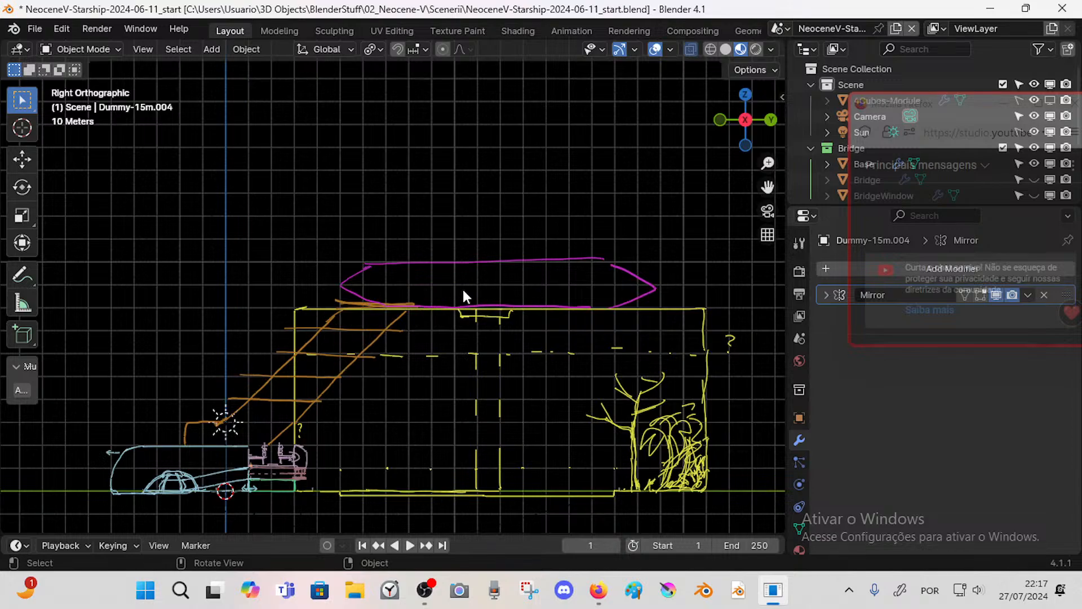
mouse_move(367, 271)
right_mouse_down()
mouse_move(355, 285)
mouse_move(649, 286)
mouse_move(438, 299)
right_mouse_up()
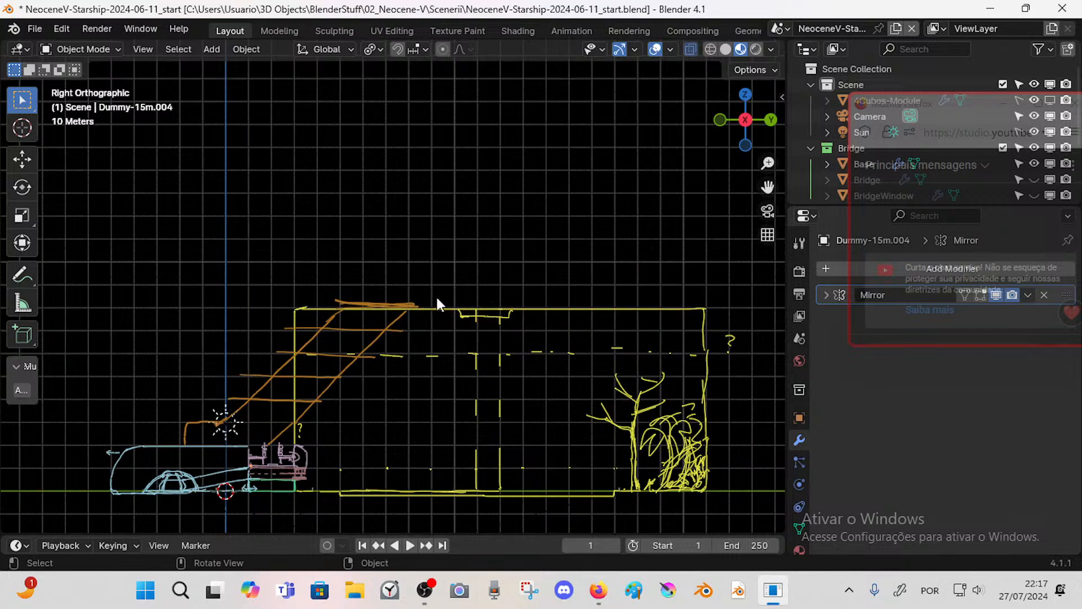
mouse_move(432, 306)
left_mouse_down()
mouse_move(540, 304)
mouse_move(564, 285)
mouse_move(538, 261)
mouse_move(451, 261)
mouse_move(424, 267)
mouse_move(437, 309)
left_mouse_up()
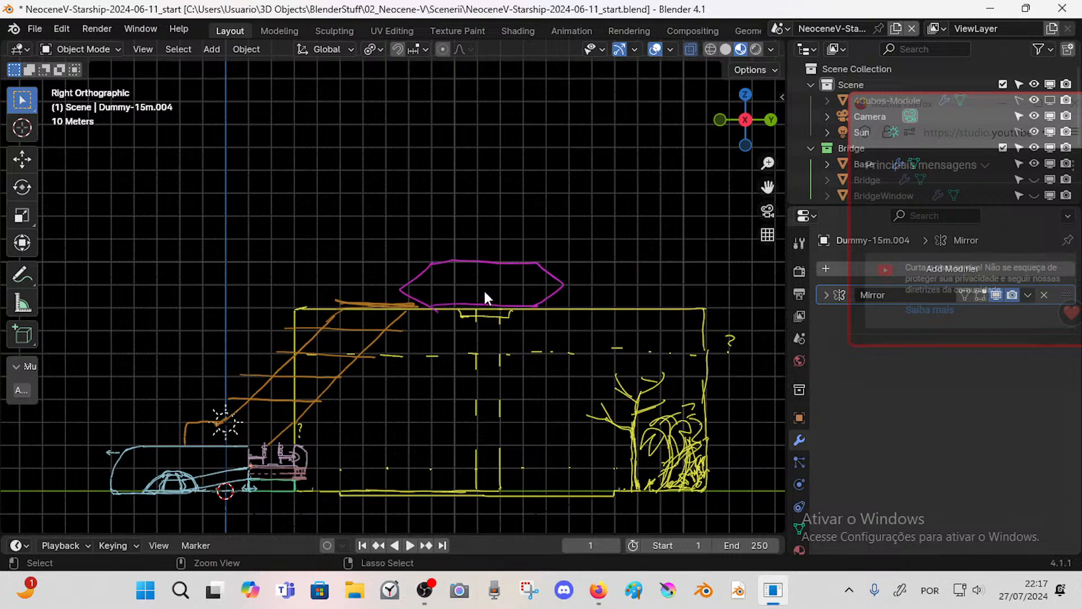
key("ctrl+z")
- Draw a pointed-end outline about two grid squares tall along the whole Greenhouse roof, with curved shoulders down to both side walls
mouse_move(663, 303)
left_mouse_down()
mouse_move(715, 283)
mouse_move(684, 258)
left_mouse_up()
key("ctrl+z")
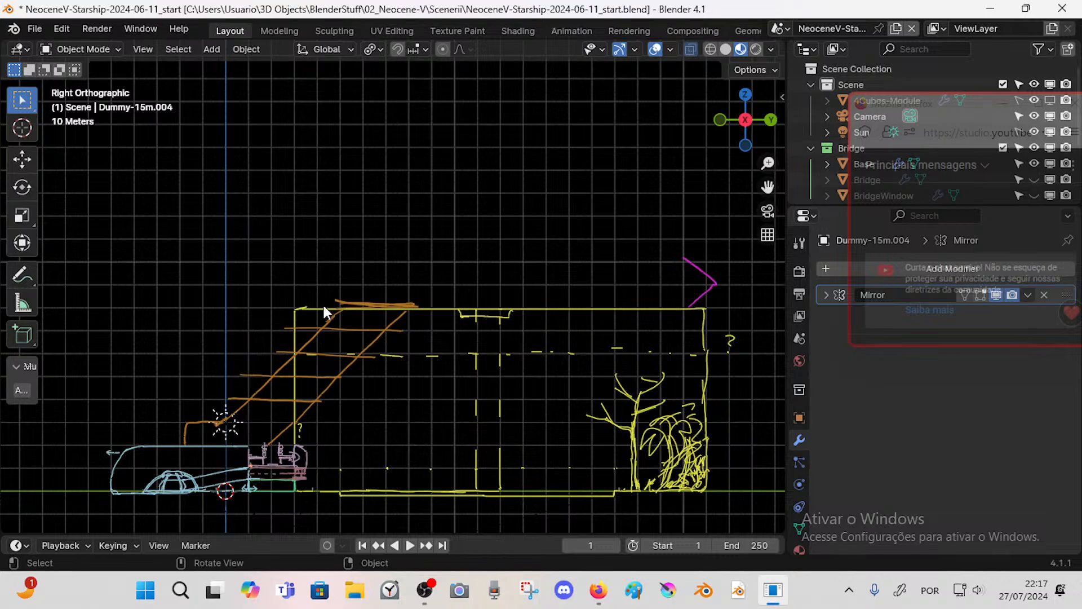
mouse_move(324, 307)
left_mouse_down()
mouse_move(304, 282)
mouse_move(331, 258)
mouse_move(692, 259)
left_mouse_up()
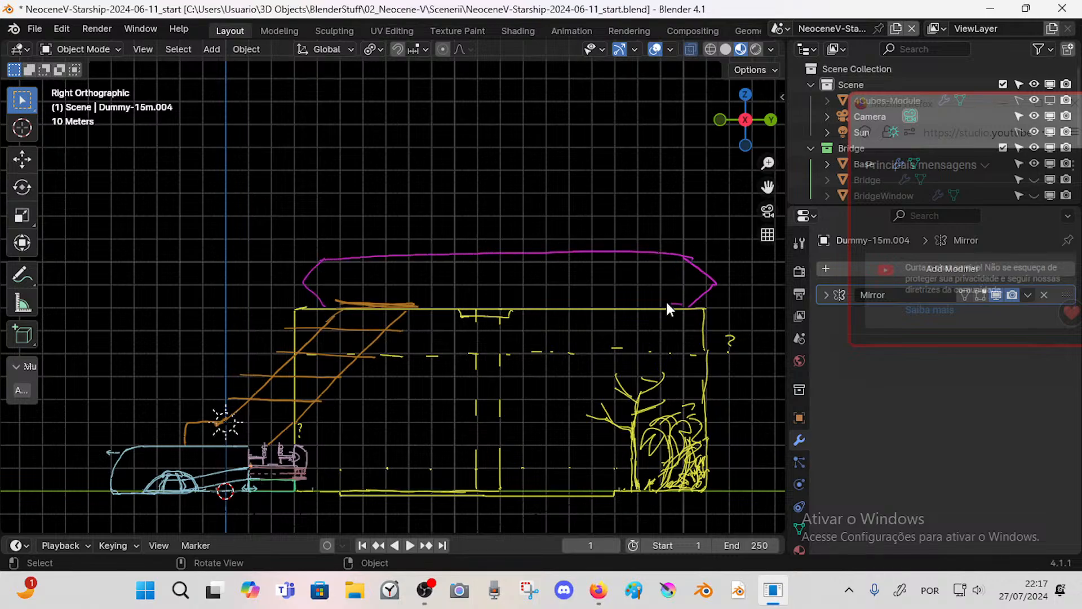
mouse_move(341, 303)
left_mouse_down()
mouse_move(681, 303)
mouse_move(706, 398)
left_mouse_up()
key("ctrl+z")
mouse_move(644, 305)
left_mouse_down()
mouse_move(699, 348)
mouse_move(703, 395)
mouse_move(647, 295)
mouse_move(660, 280)
mouse_move(655, 254)
left_mouse_up()
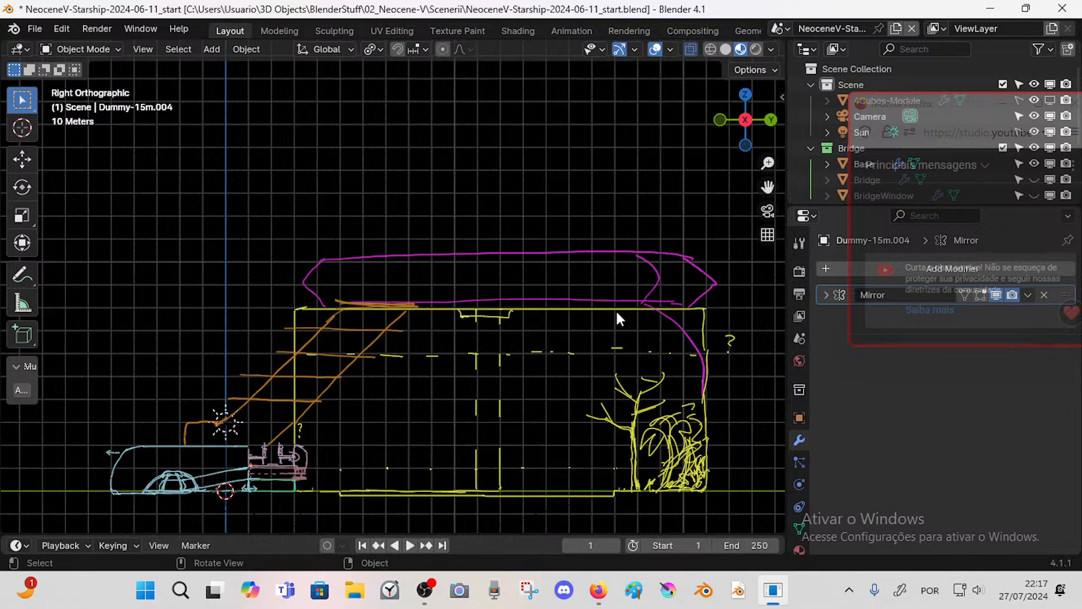
mouse_move(297, 407)
left_mouse_down()
mouse_move(341, 319)
mouse_move(366, 319)
mouse_move(293, 388)
left_mouse_up()
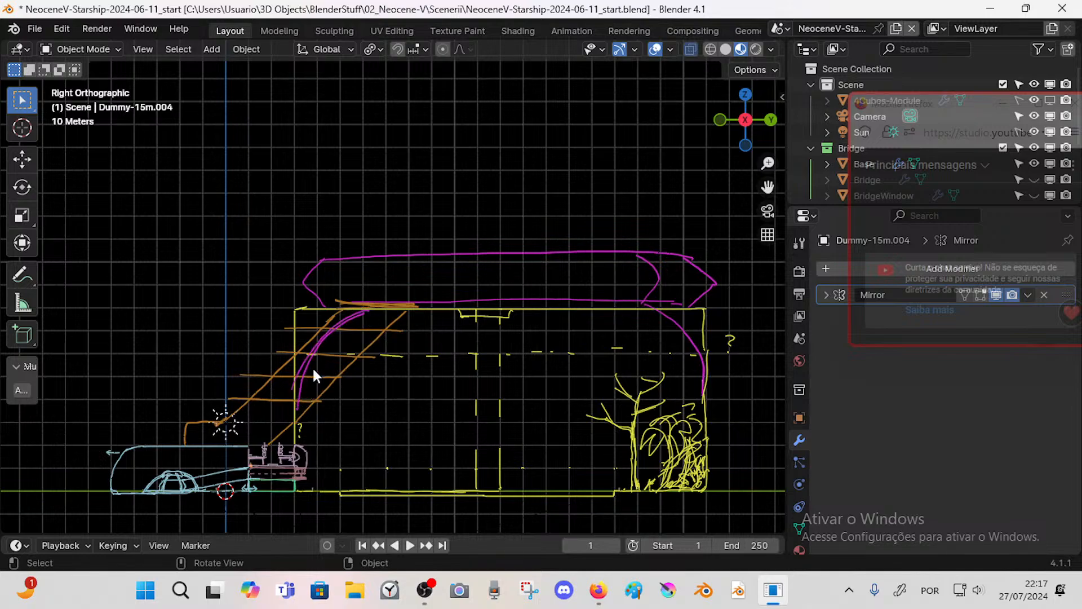
- Draw the inner curved end on the Deck side of the magenta outline and a narrow capsule-shaped strip along its base
mouse_move(362, 294)
left_mouse_down()
mouse_move(357, 281)
mouse_move(372, 258)
left_mouse_up()
left_click_drag(372, 283, 366, 300)
left_click_drag(649, 303, 639, 283)
left_click_drag(361, 289, 634, 285)
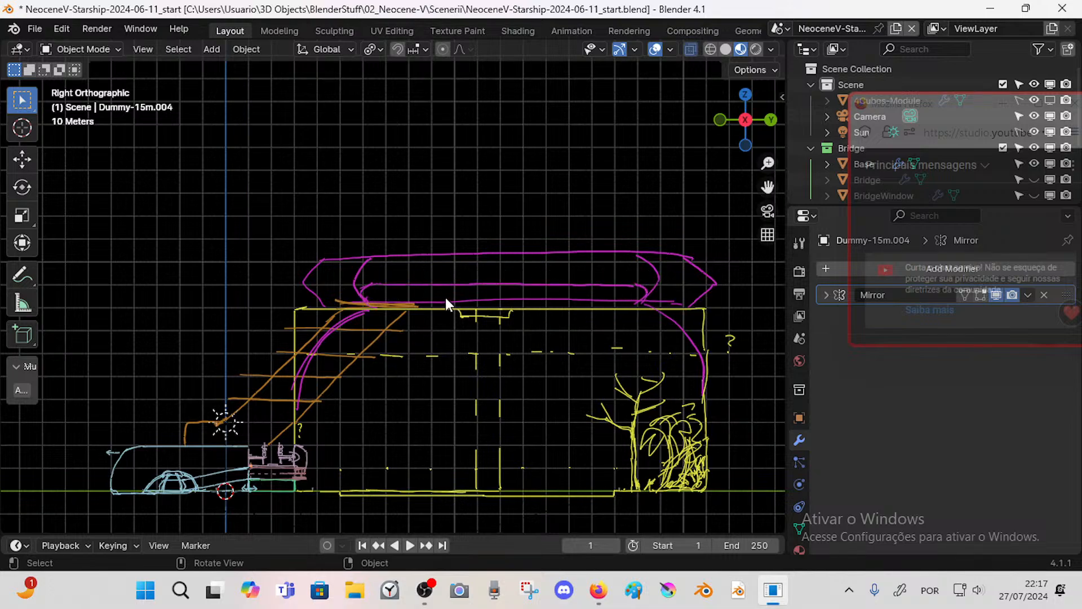
- Erase the whole orange stairway and its landings between the Deck and the Greenhouse roof
middle_click_drag(434, 310, 512, 283, "shift")
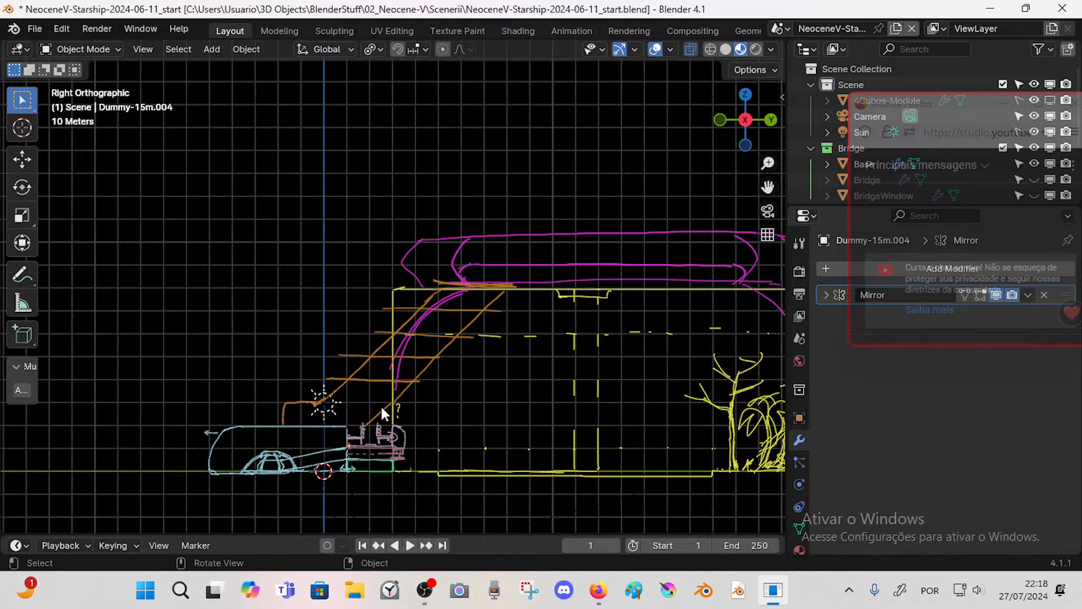
mouse_move(381, 405)
middle_mouse_down("shift")
mouse_move(424, 365)
mouse_move(384, 362)
mouse_move(398, 361)
middle_mouse_up("shift")
key("n")
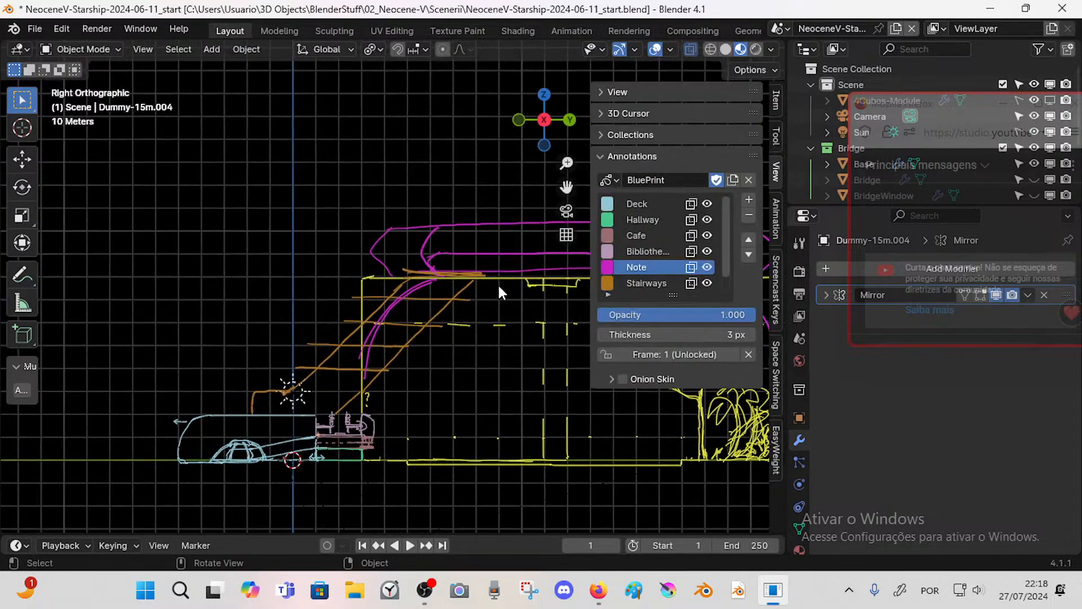
key("n")
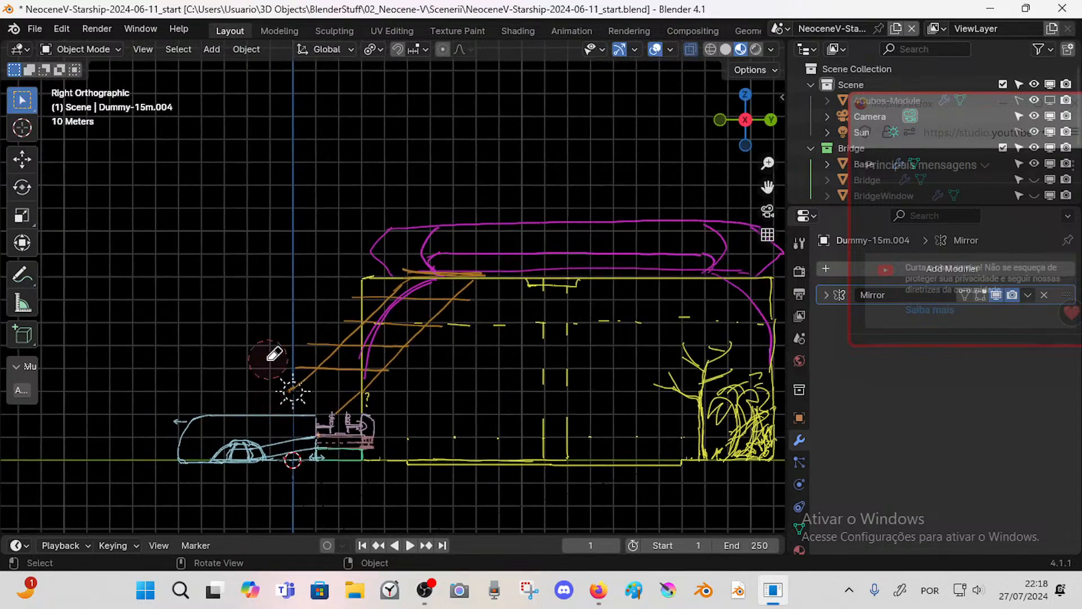
mouse_move(304, 393)
left_mouse_down()
mouse_move(366, 327)
mouse_move(429, 315)
mouse_move(389, 381)
left_mouse_up()
middle_click_drag(406, 350, 439, 359, "shift")
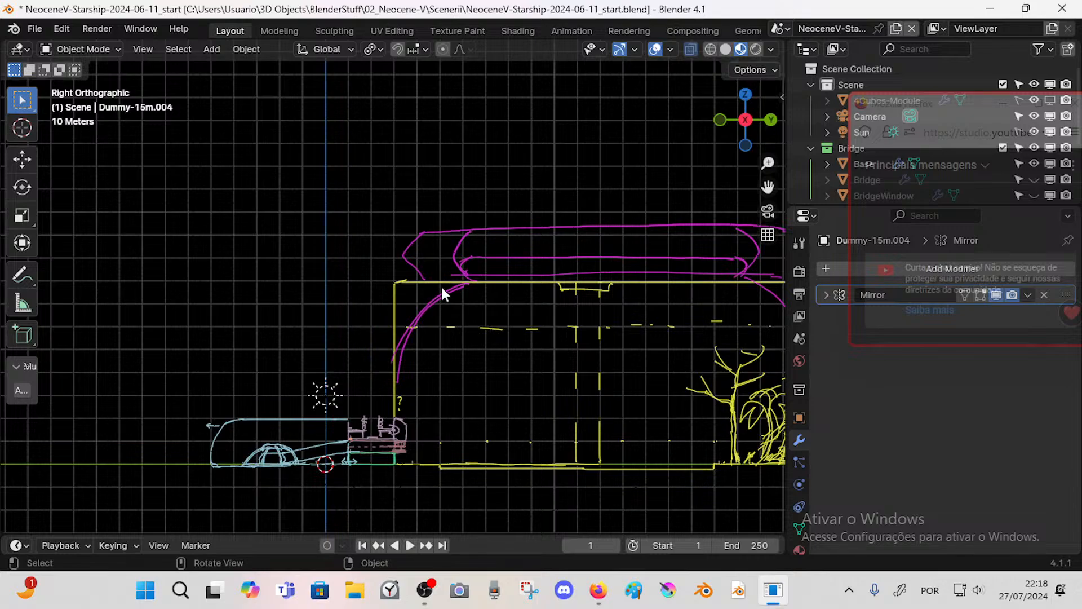
left_click_drag(442, 287, 381, 357)
key("ctrl+z")
mouse_move(458, 261)
left_mouse_down()
mouse_move(447, 236)
mouse_move(463, 276)
mouse_move(455, 249)
mouse_move(363, 258)
mouse_move(407, 276)
mouse_move(449, 276)
mouse_move(363, 265)
mouse_move(401, 251)
mouse_move(337, 256)
mouse_move(392, 269)
mouse_move(338, 272)
mouse_move(369, 255)
mouse_move(329, 264)
mouse_move(355, 268)
mouse_move(305, 268)
mouse_move(364, 251)
mouse_move(314, 273)
mouse_move(357, 273)
mouse_move(338, 270)
mouse_move(441, 248)
left_mouse_up()
key("ctrl+z")
key("ctrl+z")
- Add a new annotation layer and rename the magenta Note layer Planetarium
key("n")
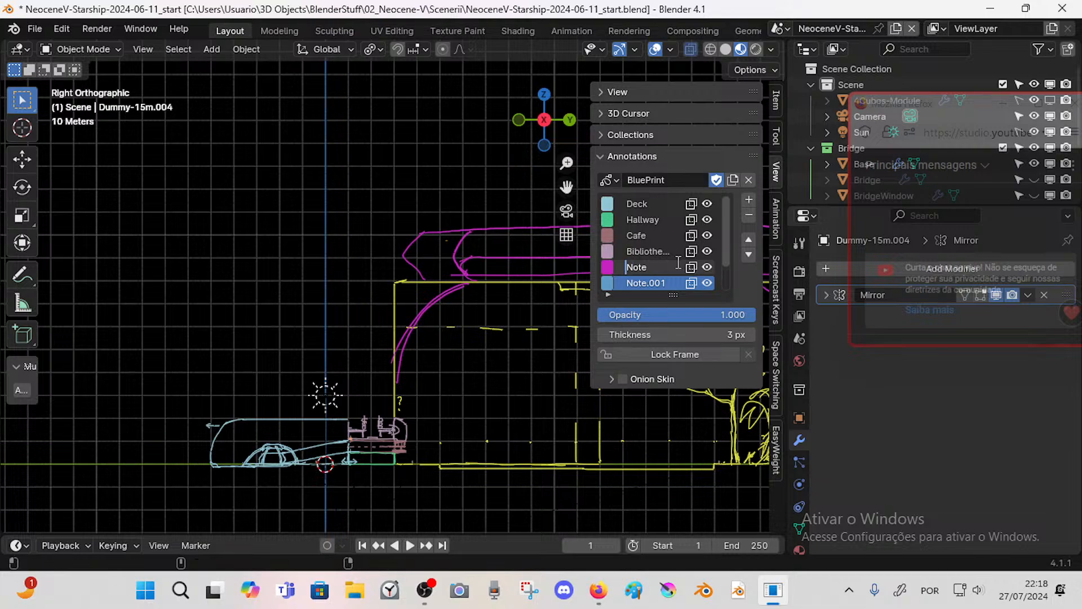
key("ctrl+a")
key("BackSpace")
type("Planetarium")
key("Return")
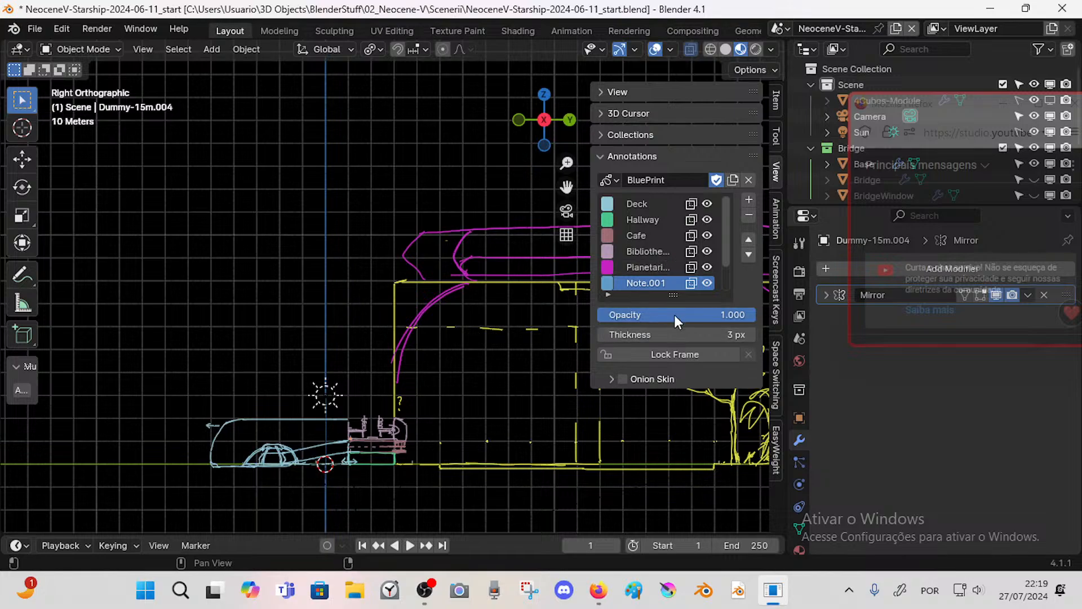
- Set the Note.001 layer's colour to bright cyan and rename the layer UpperDeck
left_click_drag(592, 292, 579, 293)
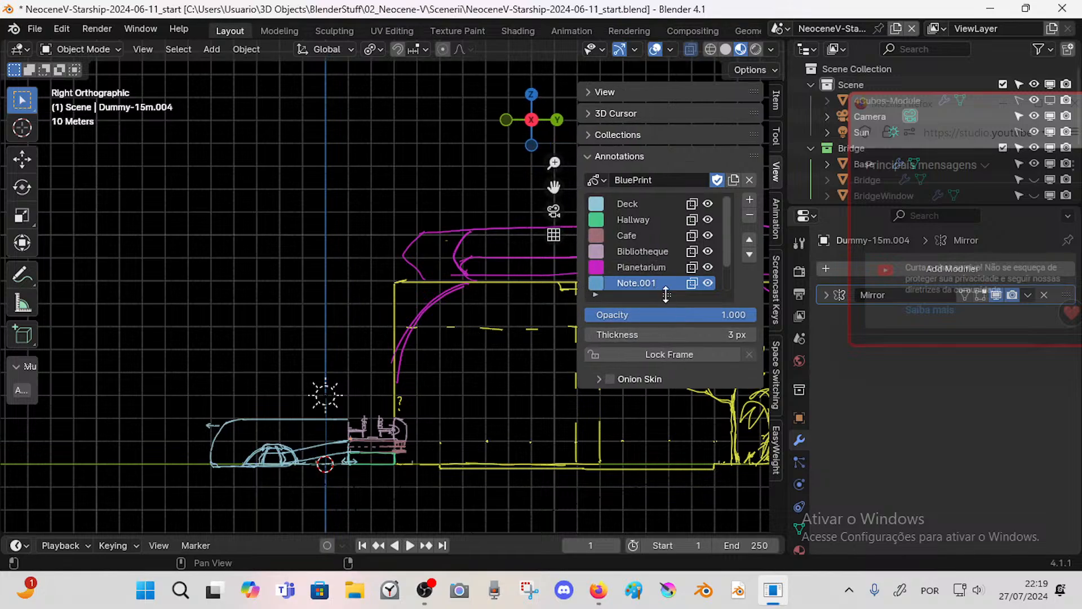
left_click_drag(666, 294, 665, 309)
left_click(594, 285)
mouse_move(676, 97)
left_mouse_down()
mouse_move(669, 117)
mouse_move(666, 54)
left_mouse_up()
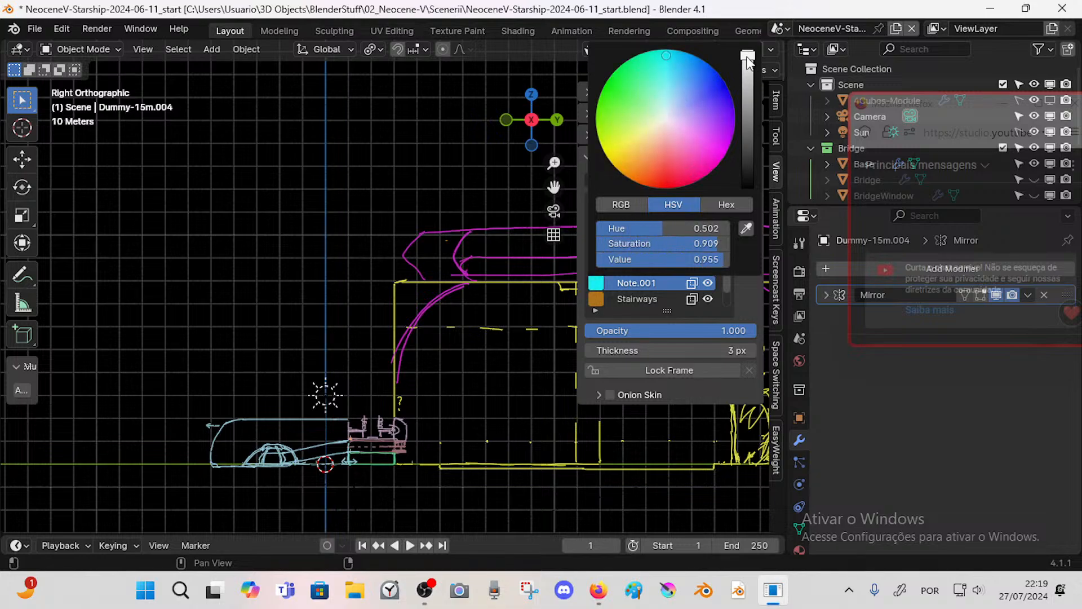
double_click(640, 283)
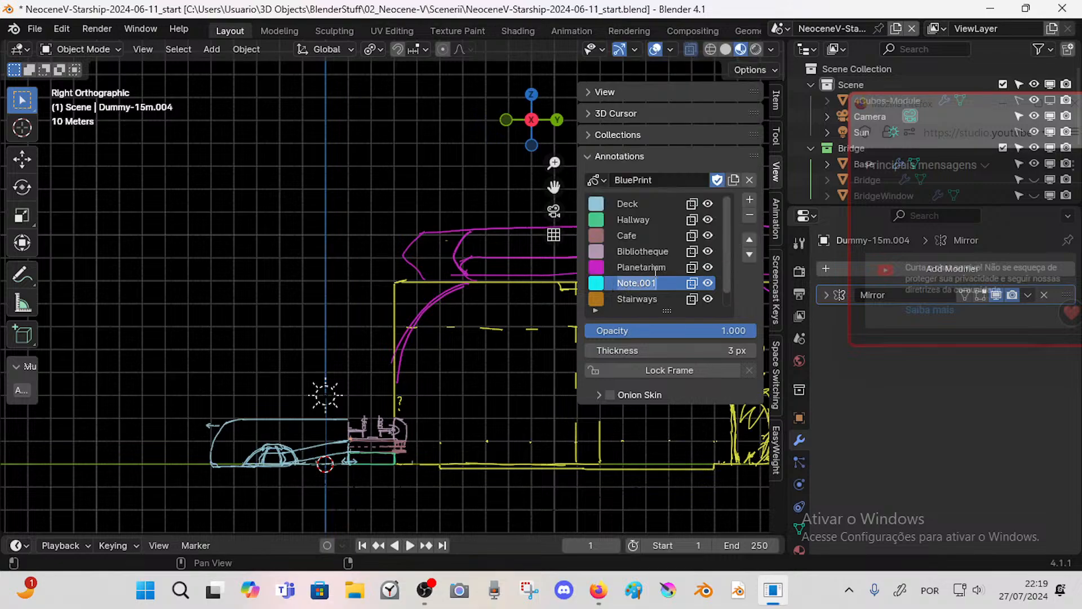
type("UpperDeck")
key("Return")
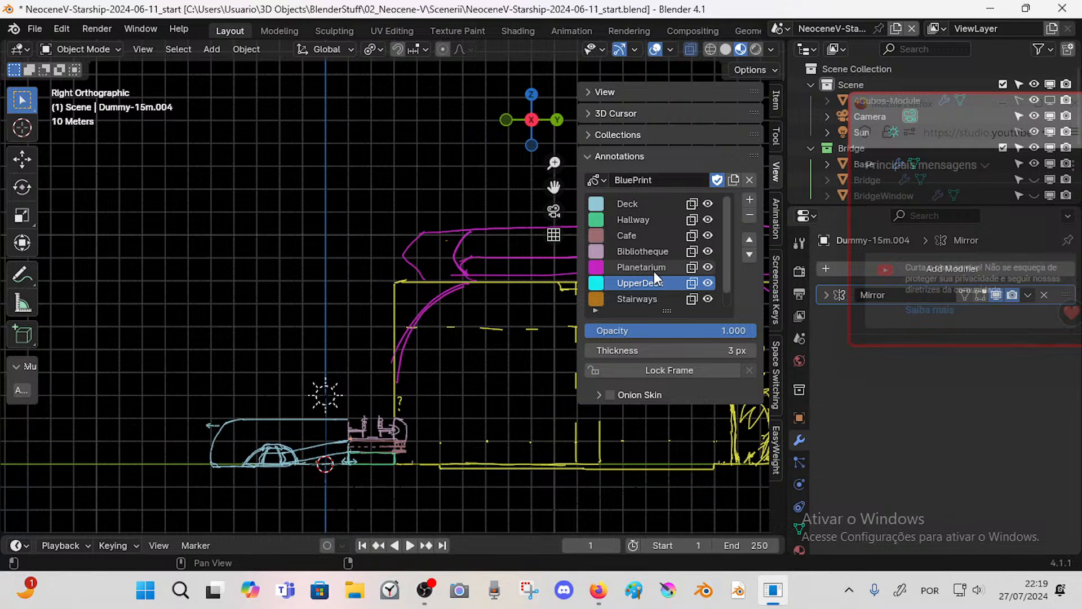
- Draw a short, nearly horizontal UpperDeck line across the pointed end of the Planetarium nearest the Deck
left_click_drag(459, 259, 387, 257)
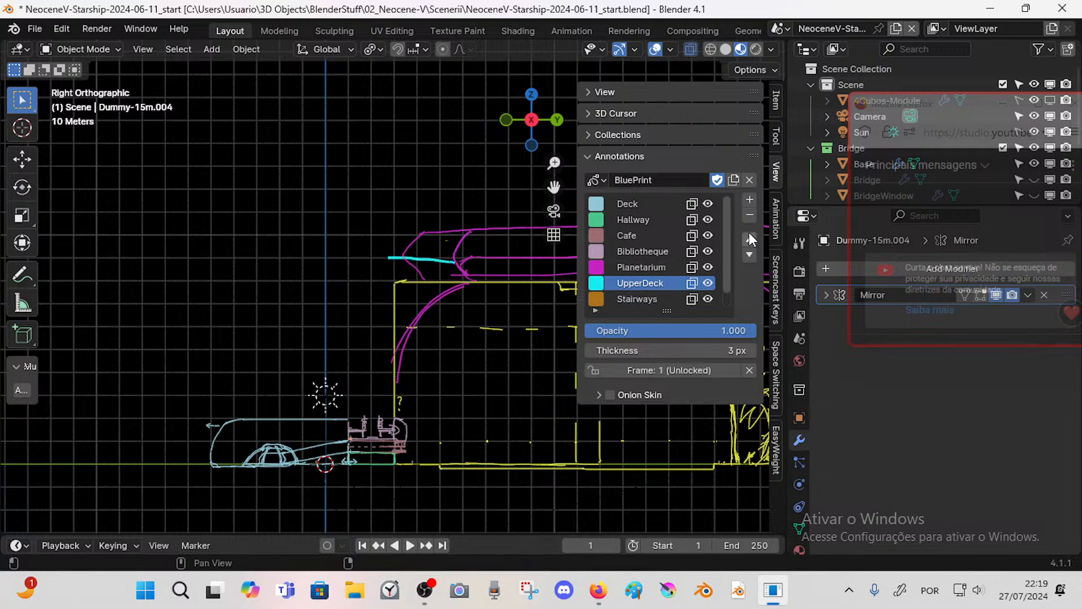
left_click(750, 215)
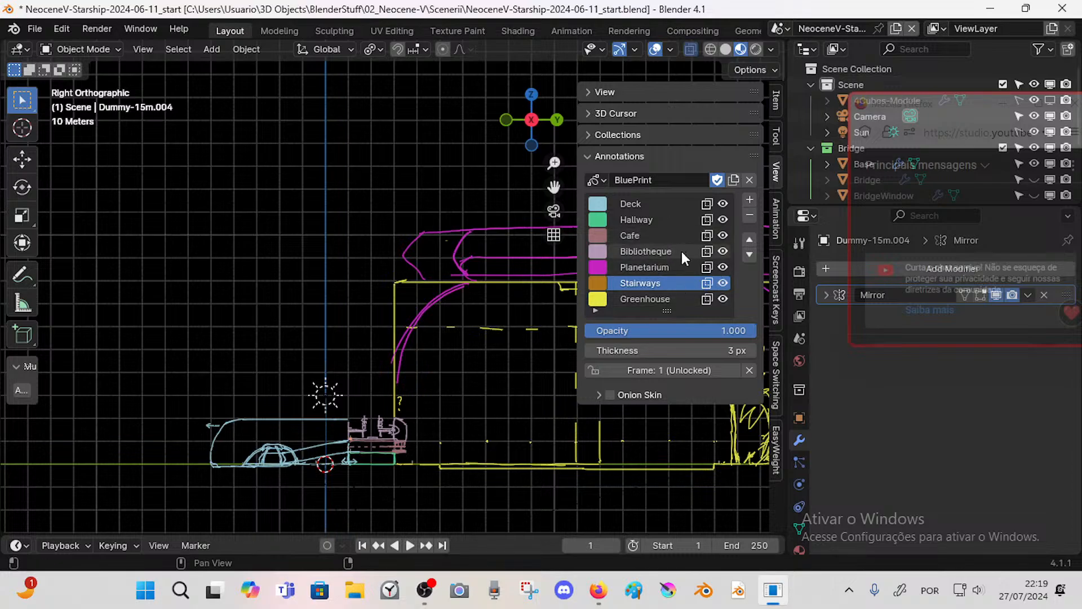
key("ctrl+z")
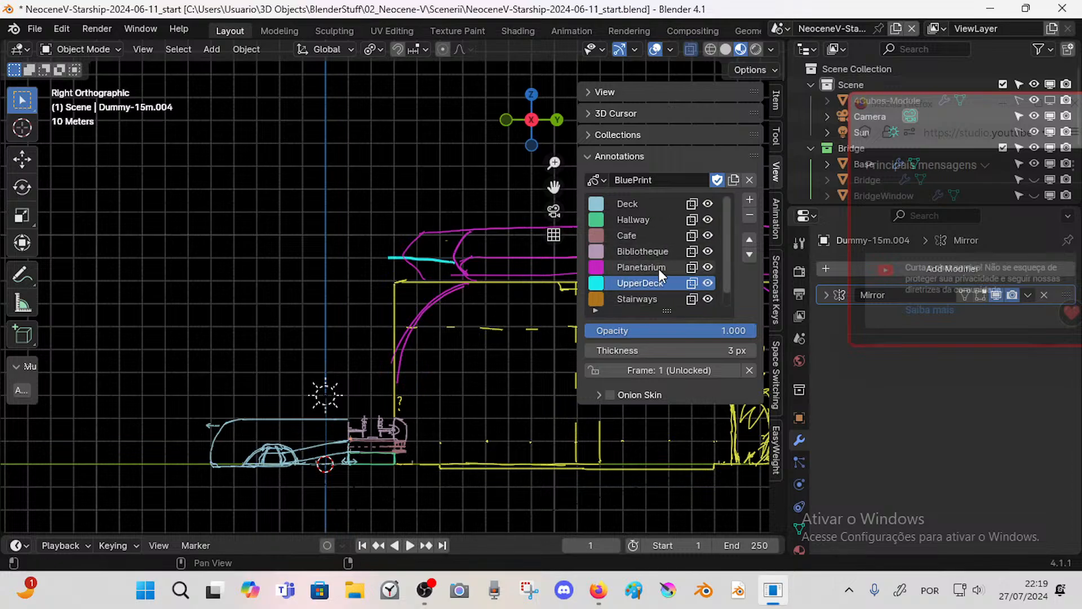
- Reorder the annotation layers so Bibliotheque is followed by Greenhouse, Stairways, UpperDeck and Planetarium, and enlarge the layer list
left_click(749, 256)
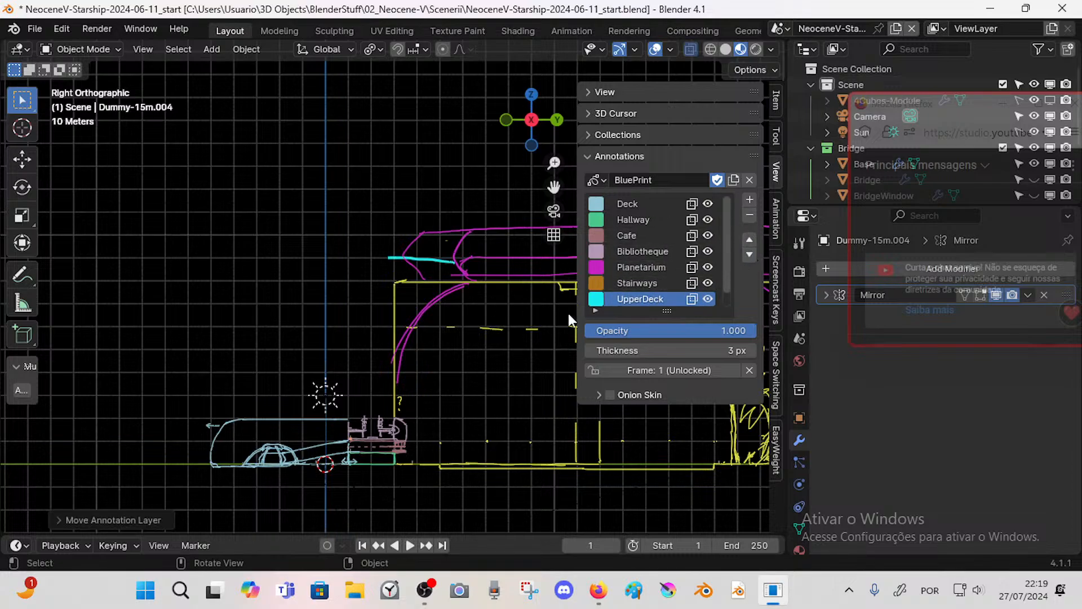
left_click(635, 267)
left_click(750, 255)
left_click(750, 255)
left_click(749, 255)
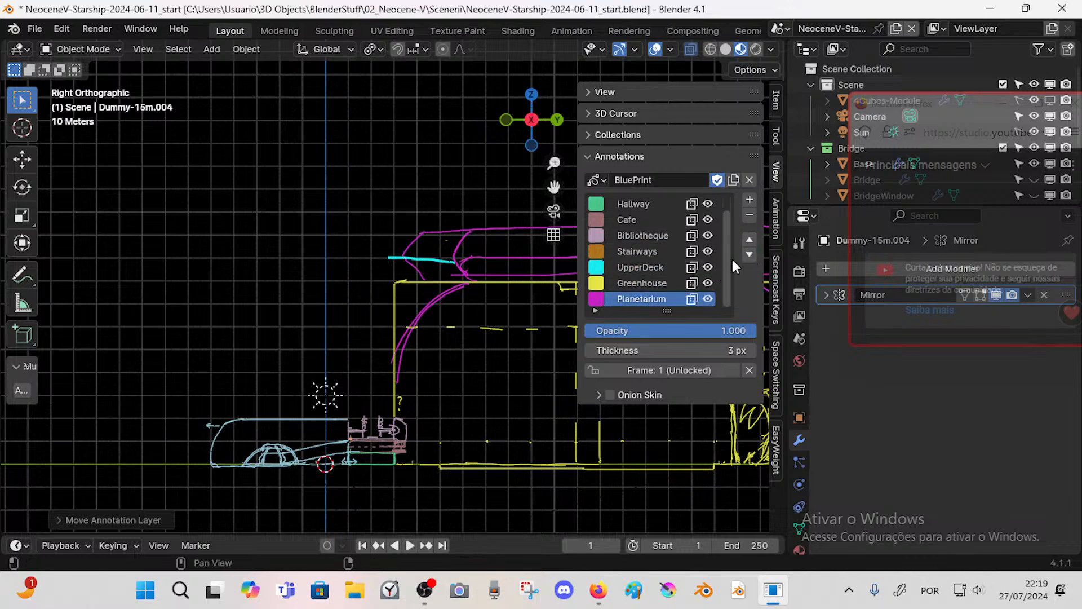
left_click(655, 277)
left_click(748, 241)
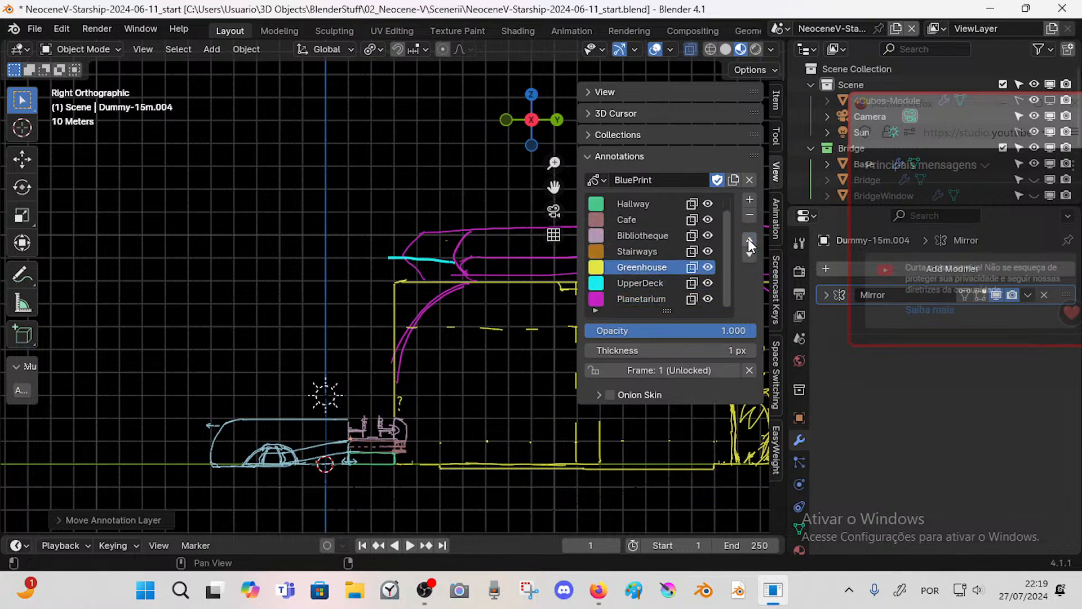
left_click(748, 239)
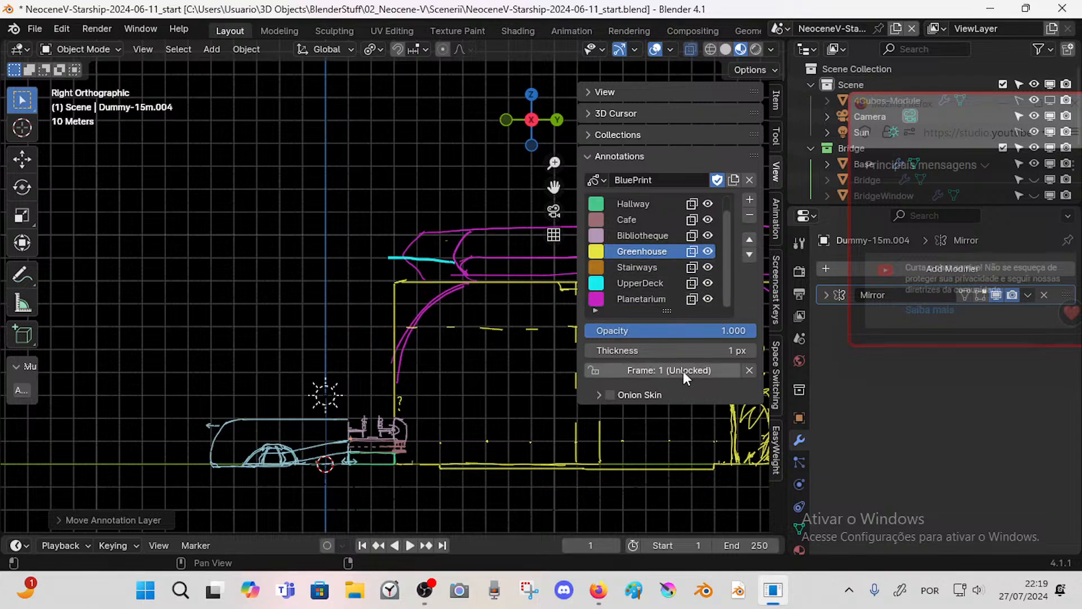
mouse_move(671, 311)
left_mouse_down()
mouse_move(677, 361)
mouse_move(678, 345)
left_mouse_up()
middle_click_drag(699, 295, 665, 296, "ctrl")
- Set the UpperDeck layer's thickness to 1 px and sketch a slim, rounded-nose deck about seven grid squares long projecting from the Planetarium
left_click(645, 285)
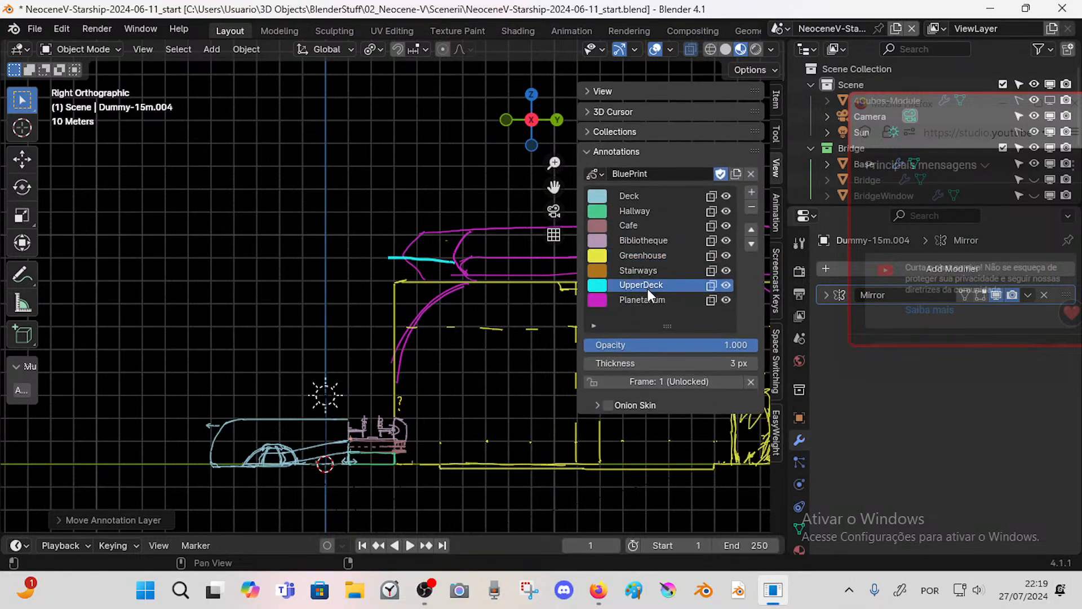
key("n")
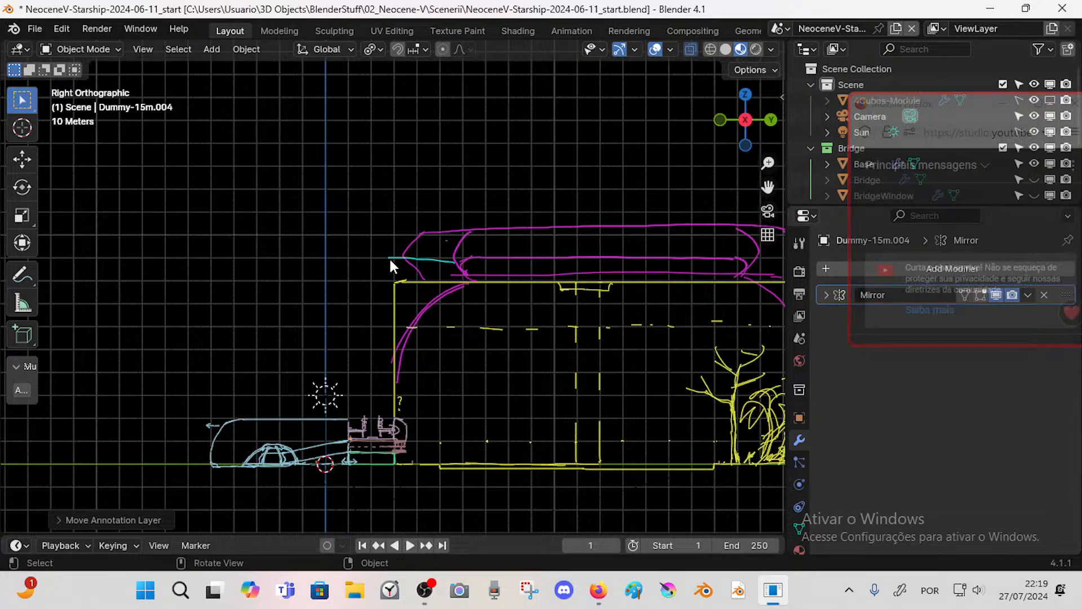
mouse_move(393, 259)
left_mouse_down()
mouse_move(364, 256)
mouse_move(348, 276)
mouse_move(322, 267)
mouse_move(344, 280)
mouse_move(316, 274)
mouse_move(322, 260)
mouse_move(319, 271)
mouse_move(293, 269)
mouse_move(308, 263)
mouse_move(338, 280)
mouse_move(384, 273)
left_mouse_up()
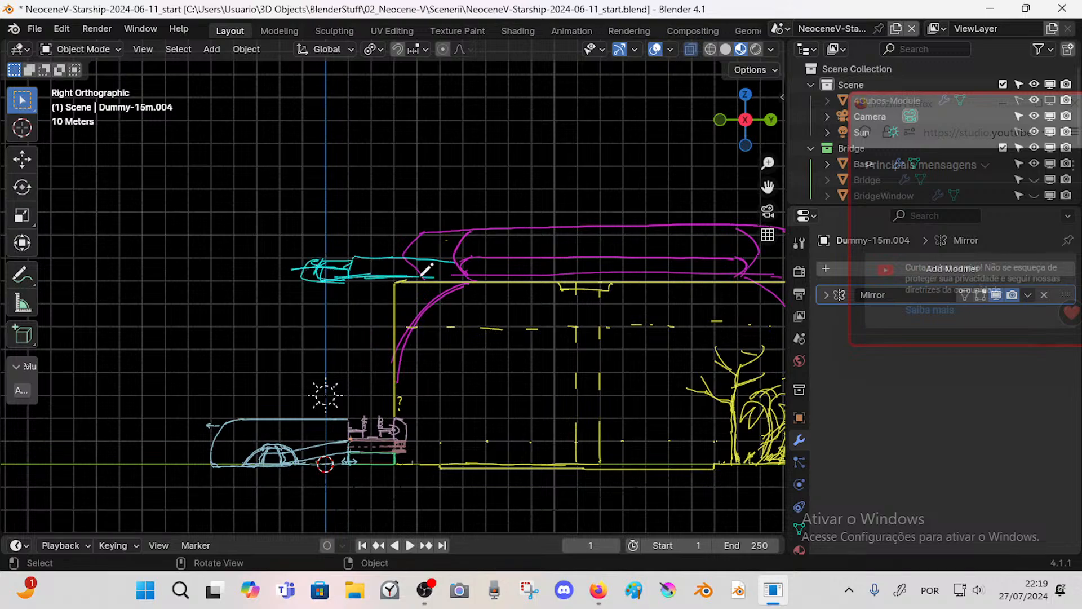
mouse_move(463, 279)
left_mouse_down()
mouse_move(454, 261)
mouse_move(352, 261)
mouse_move(443, 260)
left_mouse_up()
key("n")
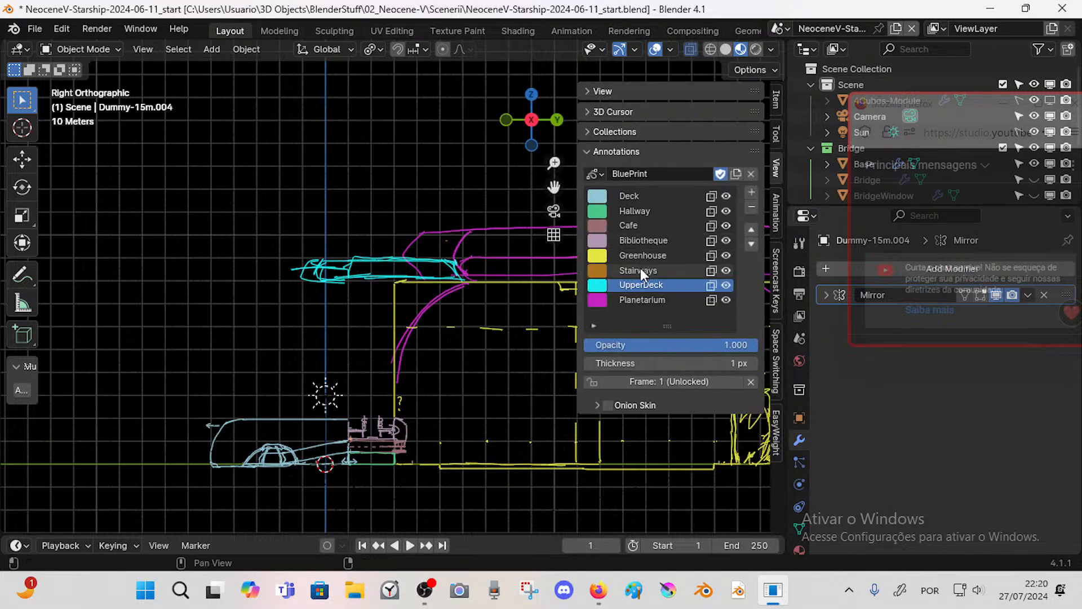
- Sketch a steep diagonal line on the Stairways layer from beneath the Planetarium's pointed end down towards the Deck
key("n")
left_click_drag(450, 283, 378, 364)
left_click_drag(446, 292, 357, 386)
left_click_drag(420, 316, 384, 354)
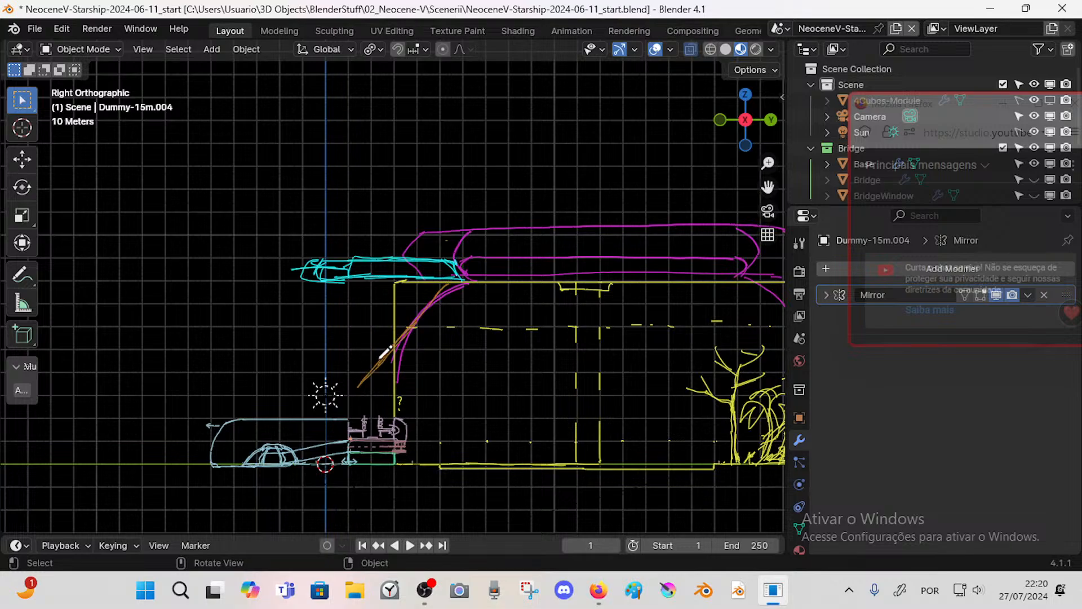
left_click_drag(451, 280, 354, 388)
left_click_drag(441, 289, 519, 304)
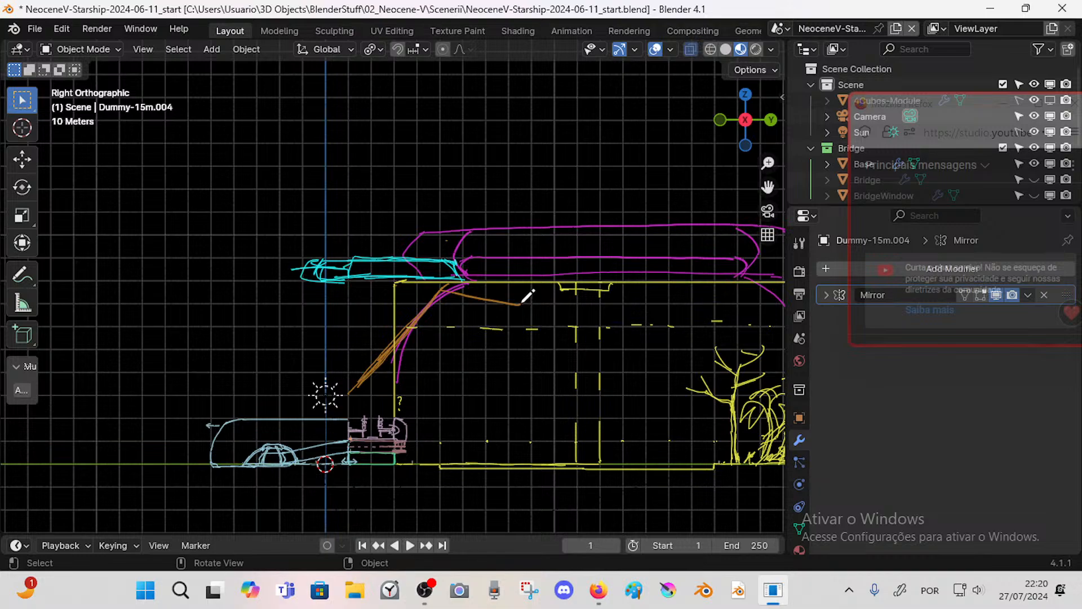
key("ctrl+z")
- Extend the Stairways diagonal above the Planetarium roof, add a parallel outer diagonal, and draw a horizontal line across the upper end
mouse_move(445, 285)
left_mouse_down()
mouse_move(495, 229)
mouse_move(435, 298)
mouse_move(485, 236)
left_mouse_up()
mouse_move(421, 248)
left_mouse_down()
mouse_move(434, 227)
mouse_move(364, 307)
left_mouse_up()
left_click_drag(478, 241, 524, 192)
left_click_drag(413, 254, 460, 190)
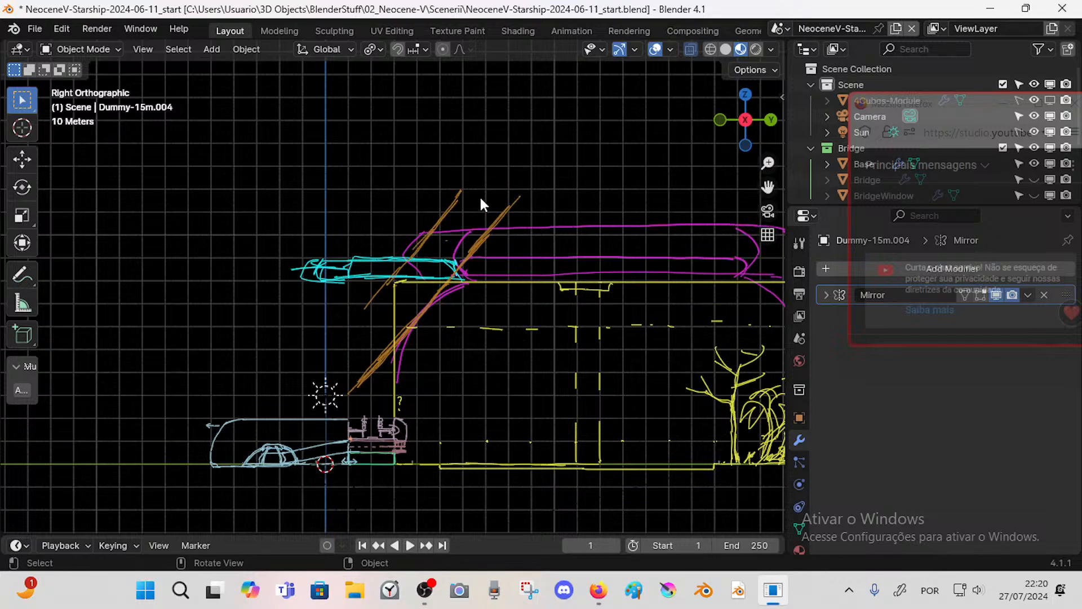
left_click_drag(468, 183, 536, 179)
left_click_drag(521, 220, 475, 187)
mouse_move(424, 240)
left_mouse_down()
mouse_move(447, 207)
mouse_move(467, 207)
left_mouse_up()
scroll(467, 217, "down", 2)
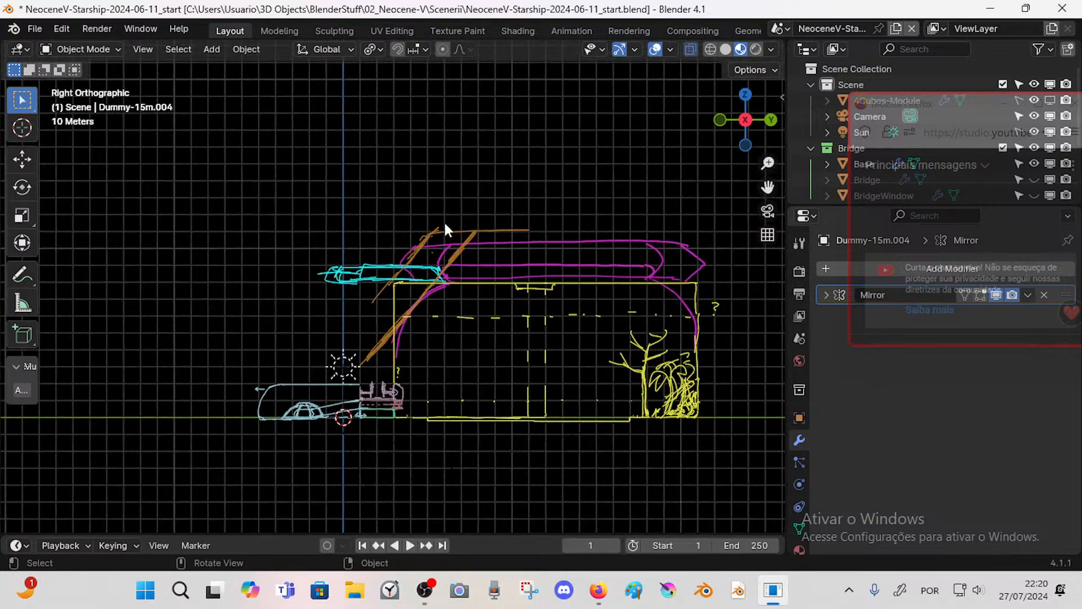
mouse_move(439, 226)
left_mouse_down()
mouse_move(426, 208)
mouse_move(555, 183)
mouse_move(693, 225)
mouse_move(379, 199)
mouse_move(648, 164)
mouse_move(723, 182)
left_mouse_up()
key("ctrl+z")
scroll(441, 286, "up", 2)
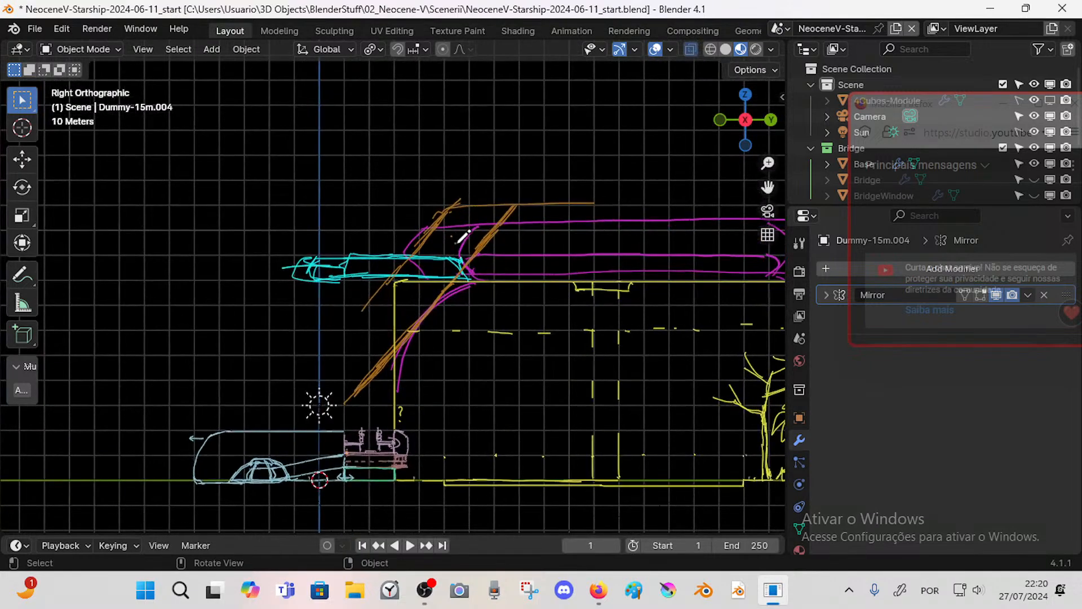
- Mark the stairwell's top section with a question mark and draw horizontal crossing lines between the diagonals at the UpperDeck's level
left_click_drag(453, 222, 458, 233)
mouse_move(414, 250)
left_mouse_down()
mouse_move(470, 253)
mouse_move(408, 250)
mouse_move(431, 280)
mouse_move(473, 254)
mouse_move(413, 249)
mouse_move(393, 280)
mouse_move(468, 269)
mouse_move(425, 274)
mouse_move(456, 281)
left_mouse_up()
middle_click_drag(437, 275, 493, 252, "shift")
mouse_move(446, 252)
left_mouse_down()
mouse_move(393, 319)
mouse_move(413, 386)
left_mouse_up()
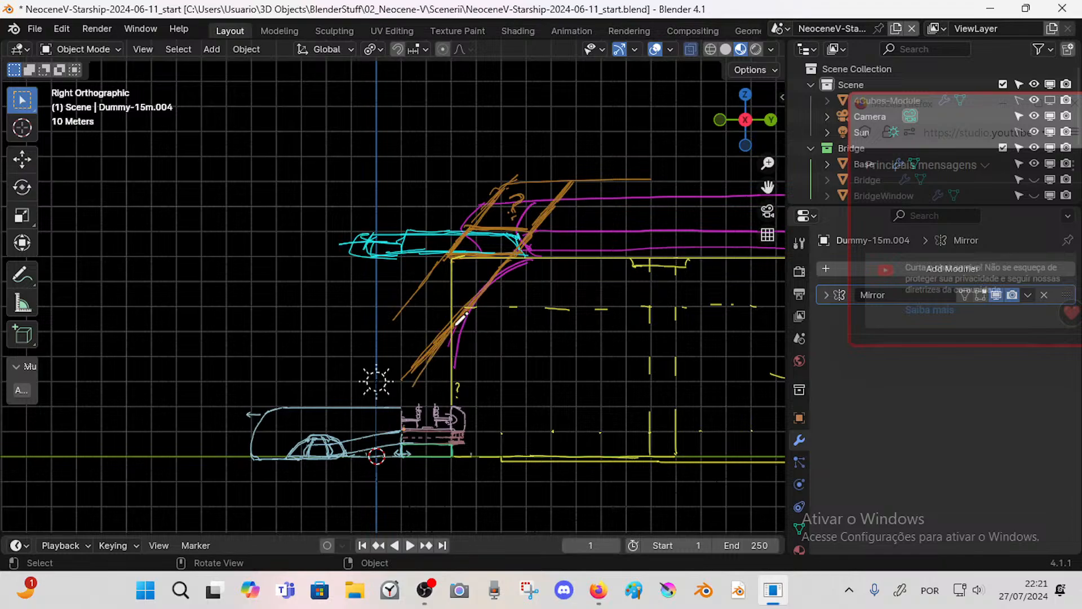
- Draw three horizontal floor lines between the Stairways diagonals below the UpperDeck and lengthen the outer diagonal to the lowest one
left_click_drag(420, 280, 487, 280)
left_click_drag(397, 304, 470, 304)
mouse_move(387, 330)
left_mouse_down()
mouse_move(451, 331)
mouse_move(379, 364)
left_mouse_up()
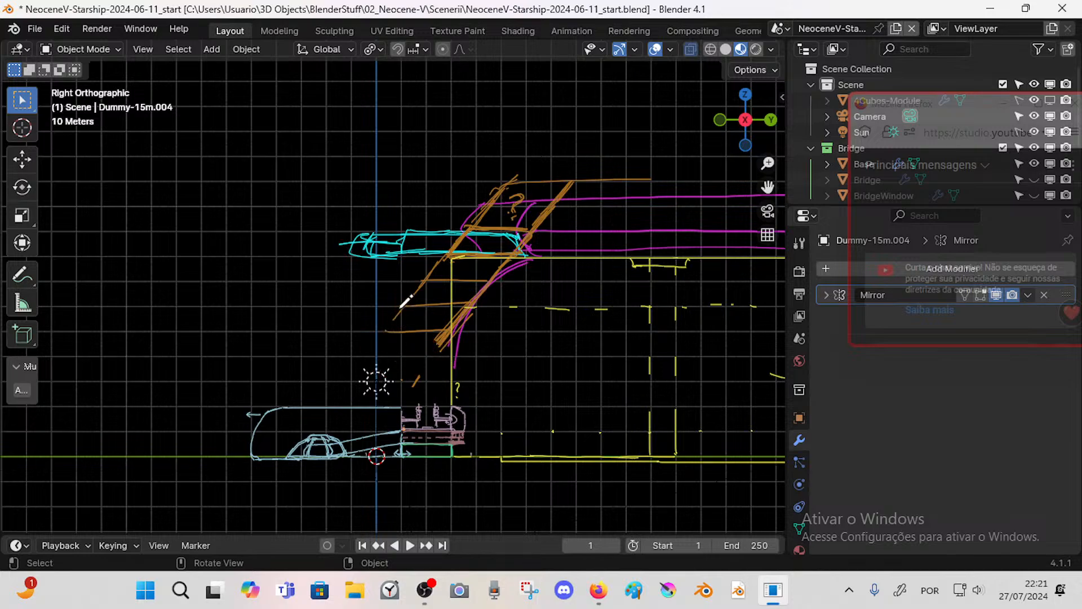
mouse_move(401, 305)
left_mouse_down()
mouse_move(385, 327)
mouse_move(342, 332)
left_mouse_up()
left_click_drag(376, 347, 388, 356)
mouse_move(391, 318)
left_mouse_down()
mouse_move(357, 362)
mouse_move(370, 345)
mouse_move(372, 355)
mouse_move(437, 352)
mouse_move(424, 354)
left_mouse_up()
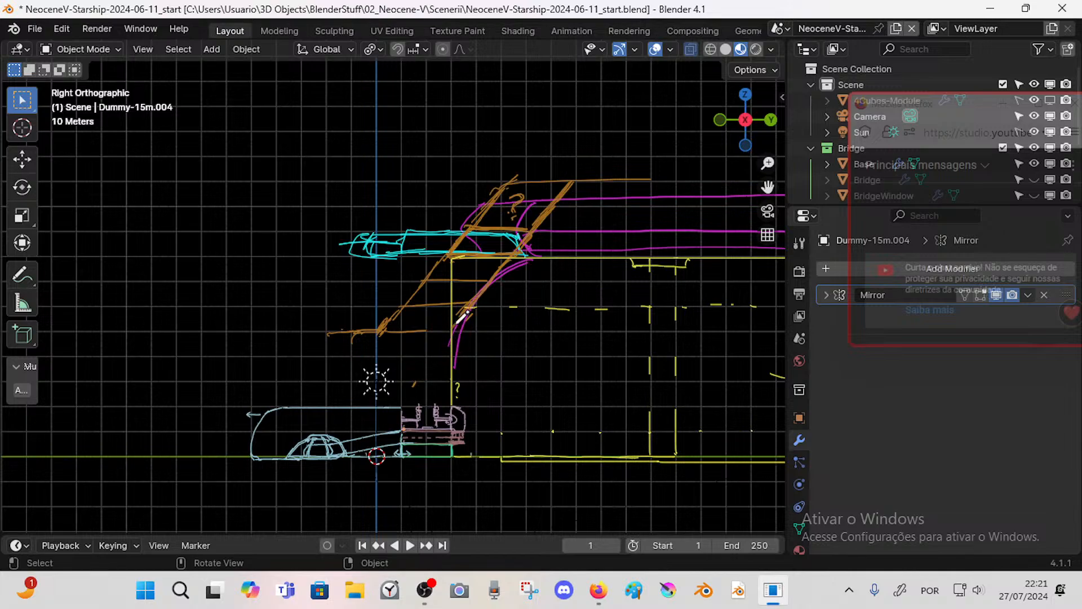
- Complete the stairwell's lowest floor line and redraw the inner diagonal down to one grid square above the Deck roof
left_click_drag(417, 332, 449, 327)
left_click_drag(451, 334, 412, 385)
left_click_drag(446, 335, 400, 387)
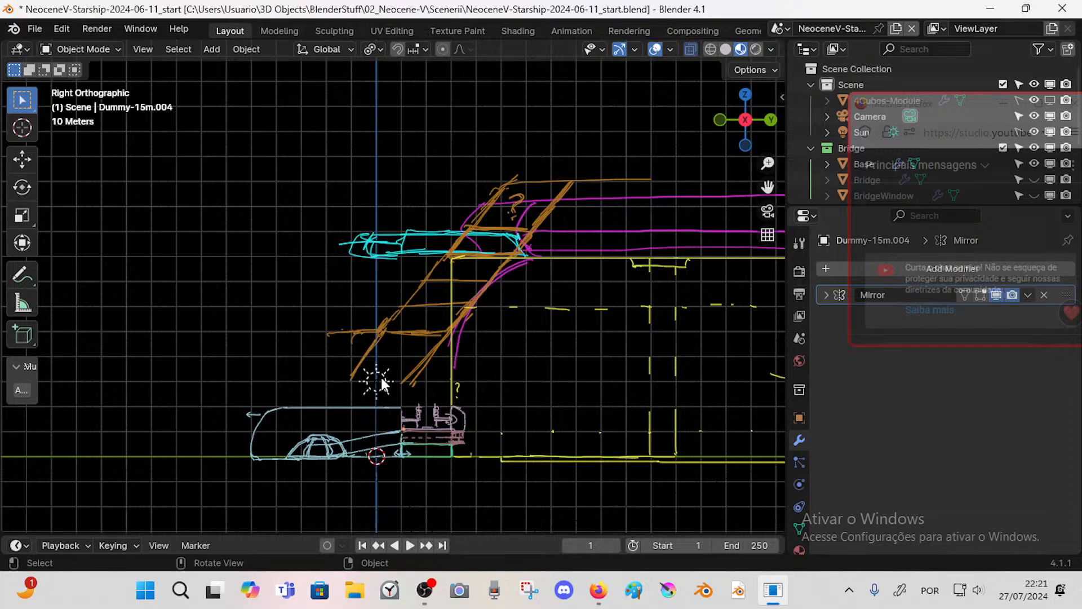
- Close the stairwell's lower end with a floor line, a short vertical wall to the Deck, and an arrow along the outer diagonal
left_click_drag(352, 377, 415, 384)
key("ctrl+z")
mouse_move(345, 384)
left_mouse_down()
mouse_move(356, 381)
mouse_move(327, 399)
left_mouse_up()
mouse_move(408, 383)
left_mouse_down()
mouse_move(452, 381)
mouse_move(409, 404)
left_mouse_up()
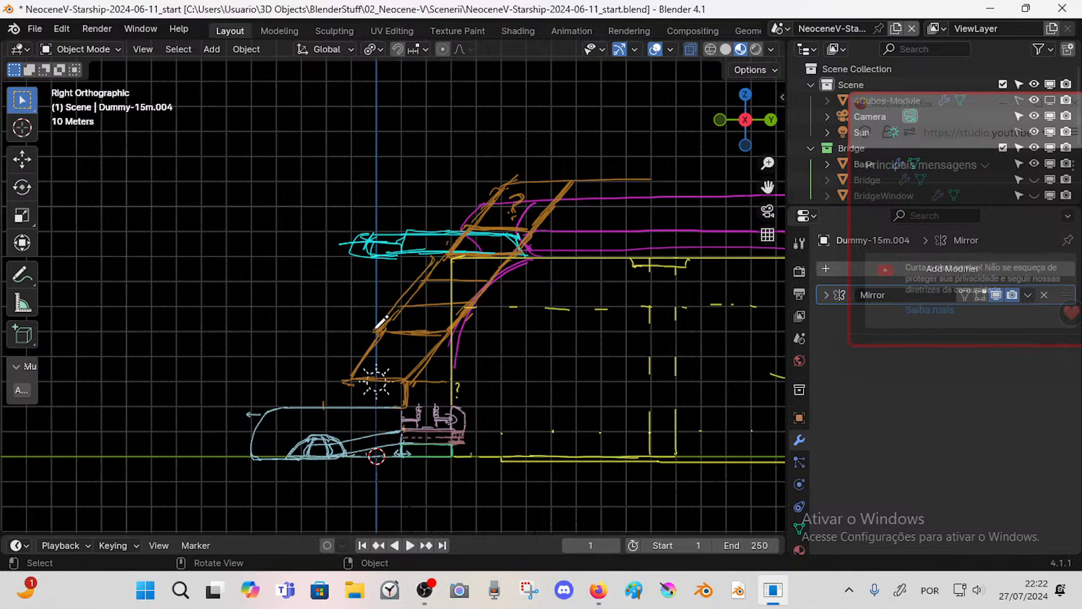
mouse_move(429, 261)
left_mouse_down()
mouse_move(324, 400)
mouse_move(360, 350)
left_mouse_up()
mouse_move(332, 396)
left_mouse_down()
mouse_move(398, 296)
mouse_move(309, 387)
mouse_move(200, 435)
mouse_move(318, 486)
left_mouse_up()
key("ctrl+z")
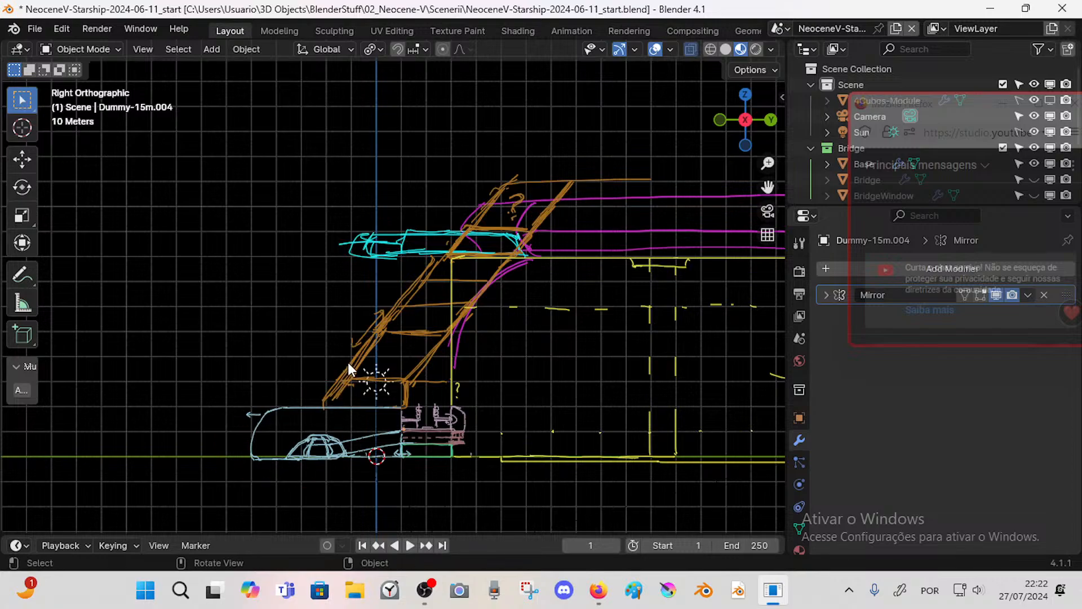
mouse_move(359, 365)
left_mouse_down()
mouse_move(180, 420)
mouse_move(379, 459)
mouse_move(451, 461)
left_mouse_up()
key("ctrl+z")
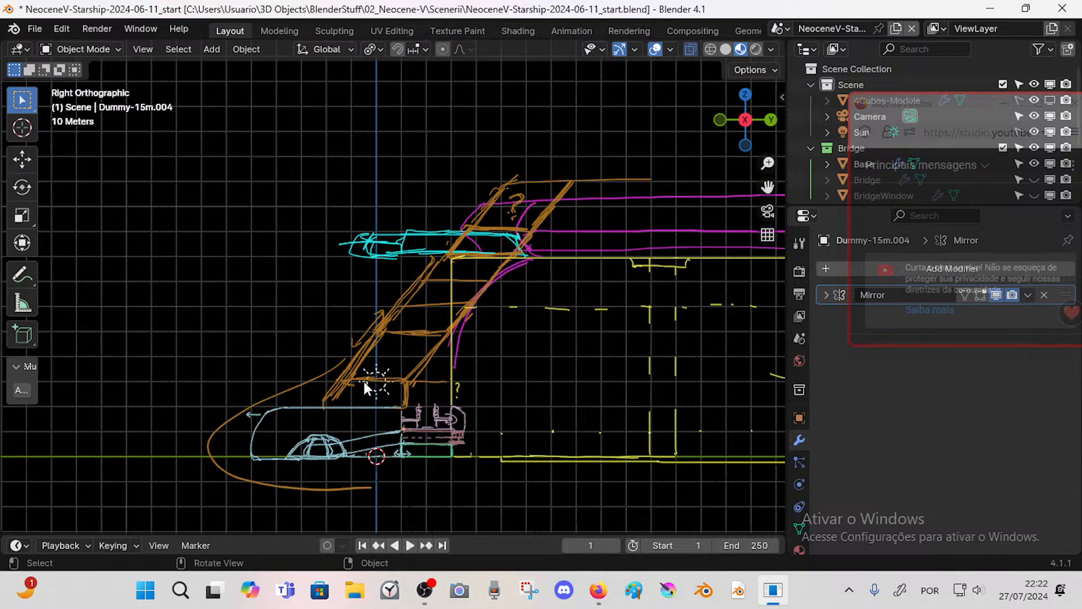
left_click_drag(358, 359, 265, 410)
key("ctrl+z")
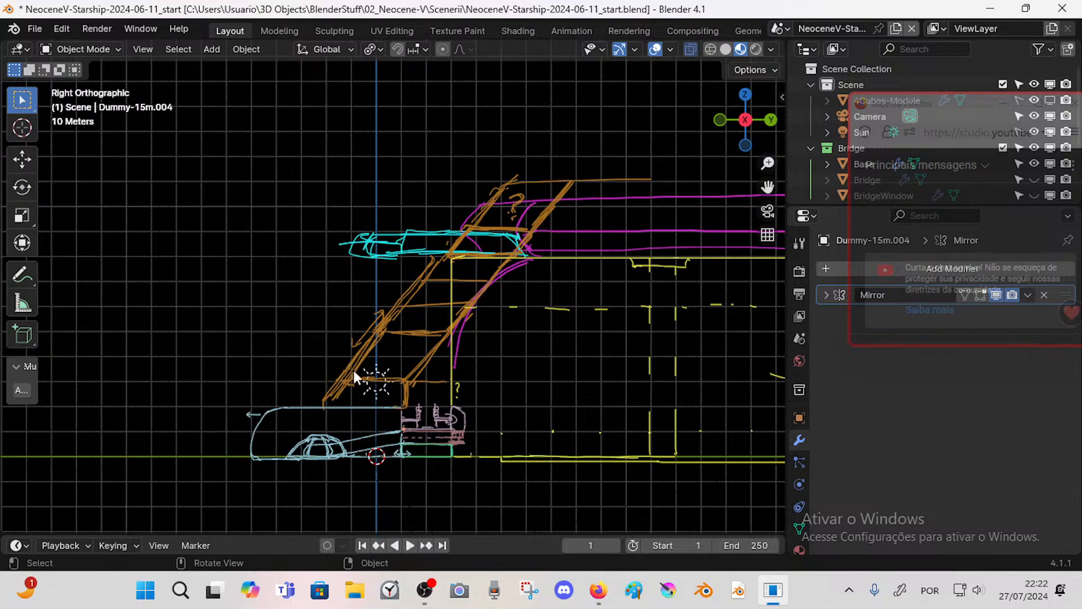
mouse_move(355, 372)
left_mouse_down()
mouse_move(276, 387)
mouse_move(349, 368)
left_mouse_up()
key("ctrl+z")
- Add a floor line between the stairwell's two lowest levels, and erase the lower end of its outer wall and the bottom floor line
mouse_move(374, 348)
middle_mouse_down("ctrl")
mouse_move(331, 413)
mouse_move(358, 363)
mouse_move(416, 335)
mouse_move(397, 401)
mouse_move(479, 319)
mouse_move(483, 293)
middle_mouse_up("ctrl")
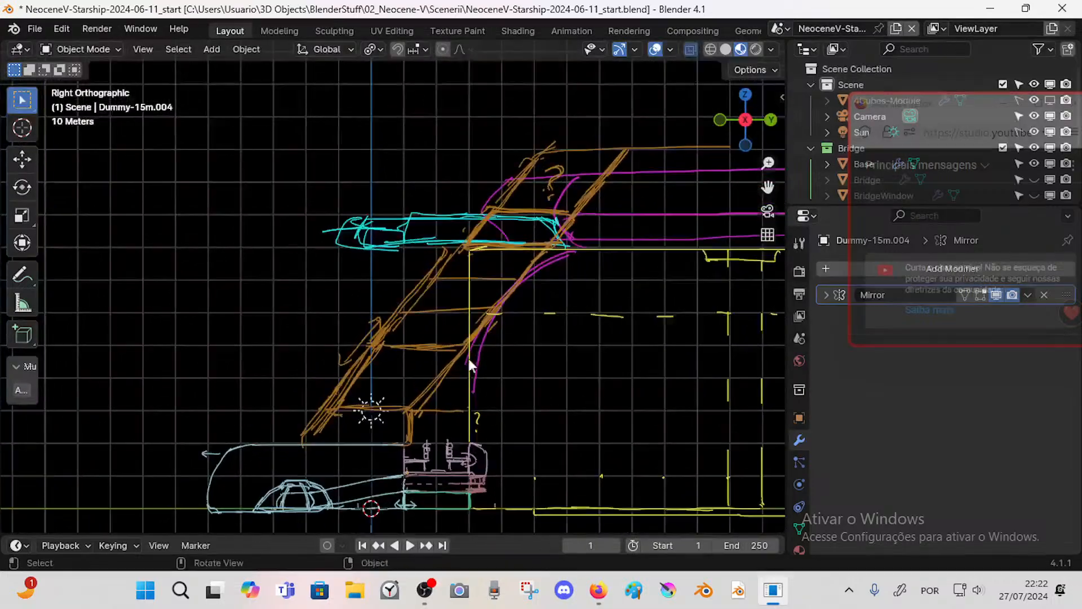
middle_click_drag(469, 359, 486, 315, "shift")
left_click_drag(359, 332, 449, 331)
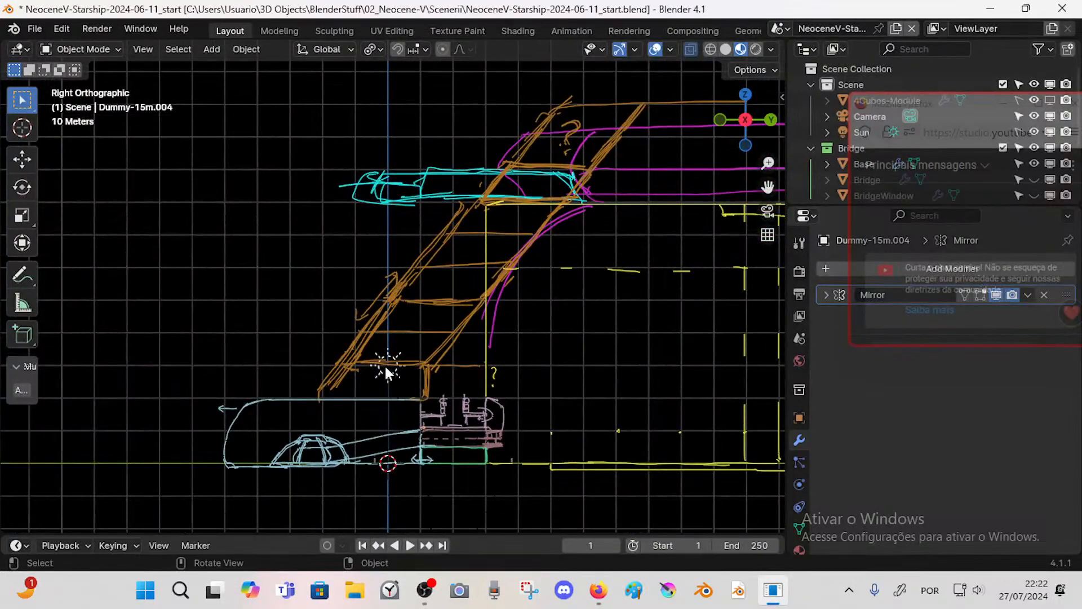
mouse_move(357, 374)
right_mouse_down()
mouse_move(338, 375)
mouse_move(387, 357)
right_mouse_up()
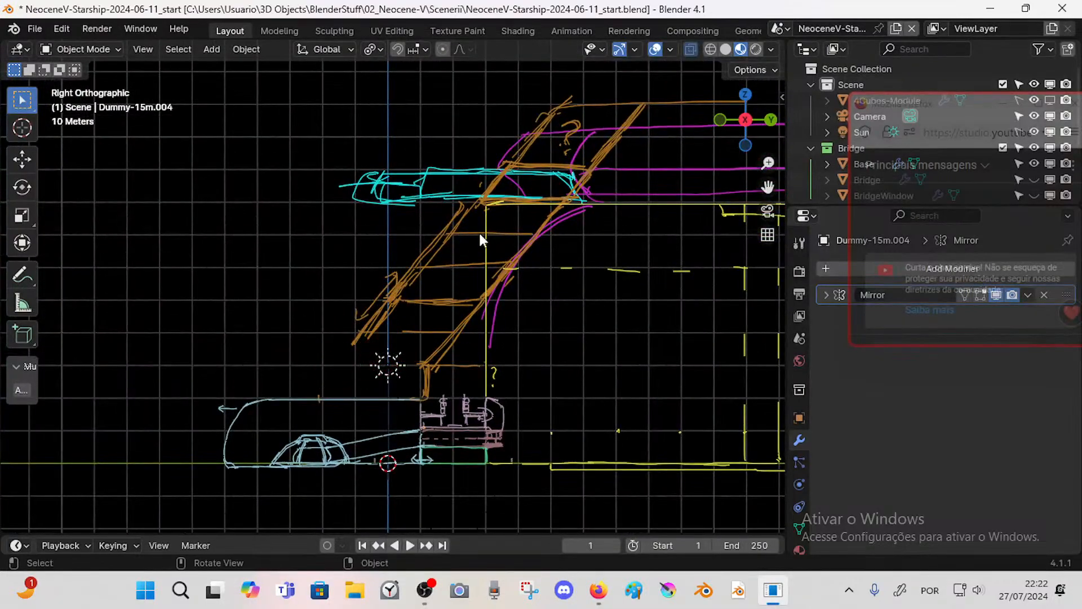
- Examine the open lower end of the stairwell where it meets the Deck and the Bibliotheque
mouse_move(432, 319)
middle_mouse_down("ctrl")
mouse_move(471, 278)
mouse_move(486, 370)
mouse_move(430, 352)
middle_mouse_up("ctrl")
middle_click_drag(411, 314, 380, 278, "ctrl")
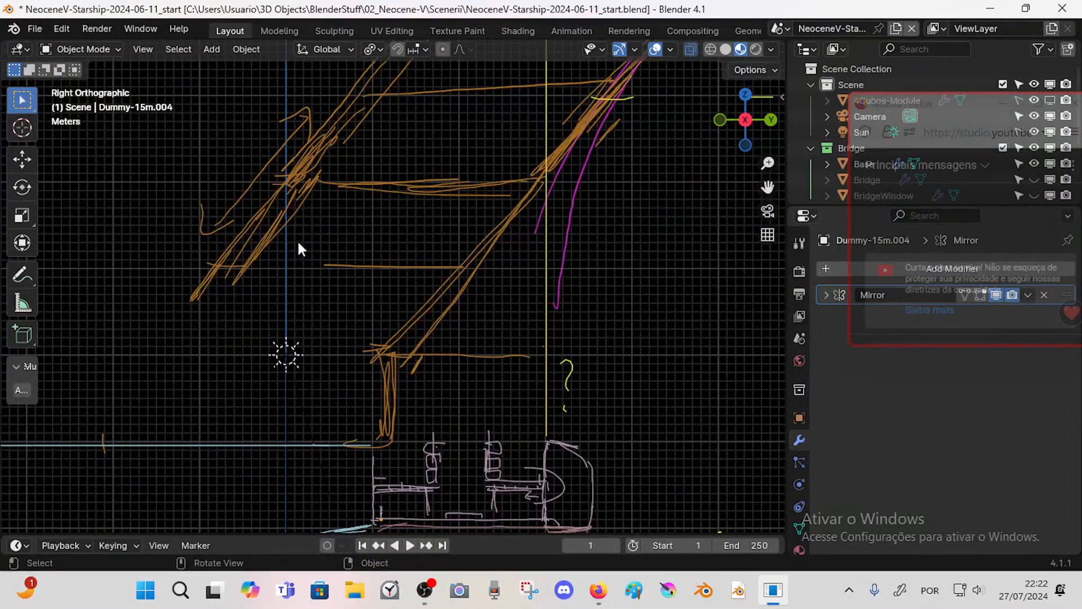
mouse_move(297, 239)
middle_mouse_down("ctrl")
mouse_move(318, 356)
mouse_move(373, 283)
mouse_move(394, 318)
mouse_move(399, 299)
middle_mouse_up("ctrl")
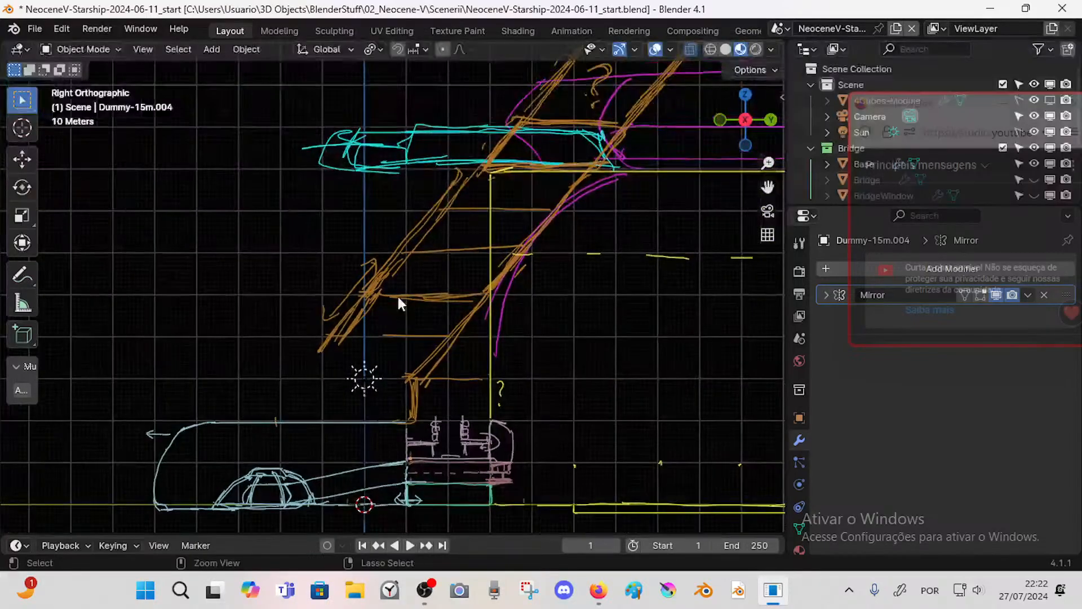
middle_click_drag(342, 373, 402, 275, "shift")
middle_click_drag(471, 336, 434, 396, "ctrl")
middle_click_drag(480, 312, 452, 354, "shift")
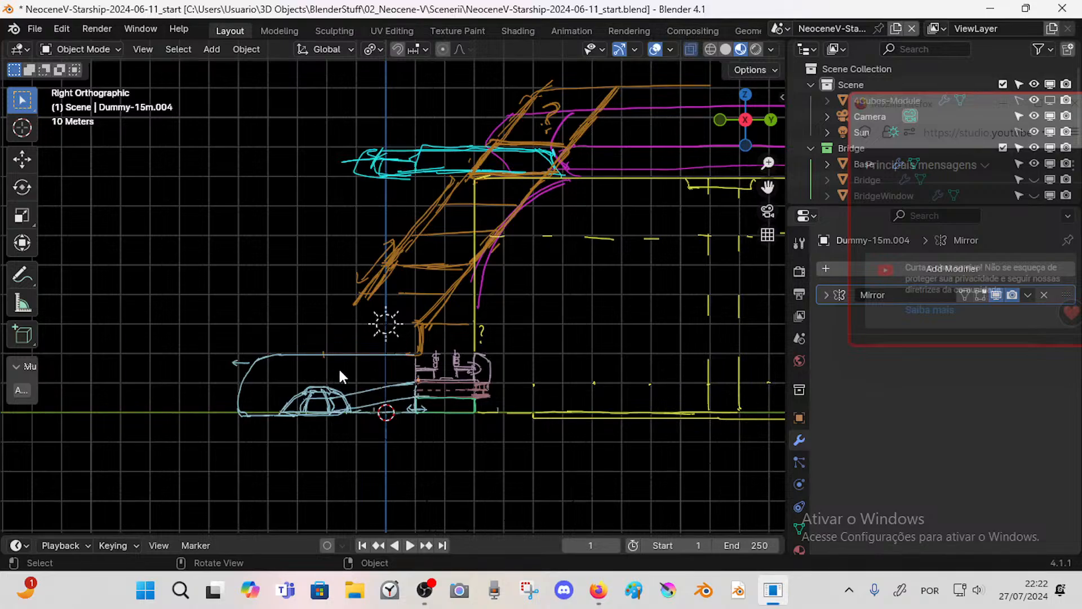
mouse_move(414, 342)
middle_mouse_down("ctrl")
mouse_move(421, 322)
mouse_move(430, 337)
mouse_move(404, 381)
mouse_move(444, 300)
mouse_move(401, 416)
mouse_move(437, 303)
mouse_move(444, 322)
mouse_move(427, 388)
mouse_move(443, 332)
mouse_move(443, 354)
mouse_move(411, 335)
mouse_move(439, 332)
mouse_move(454, 306)
middle_mouse_up("ctrl")
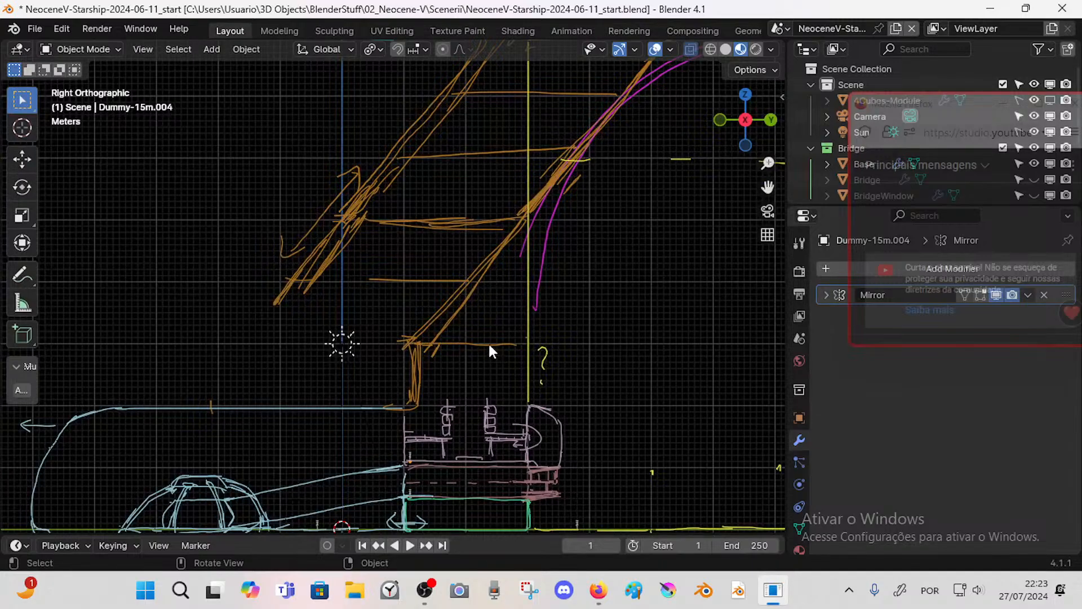
middle_click_drag(459, 341, 424, 361, "ctrl")
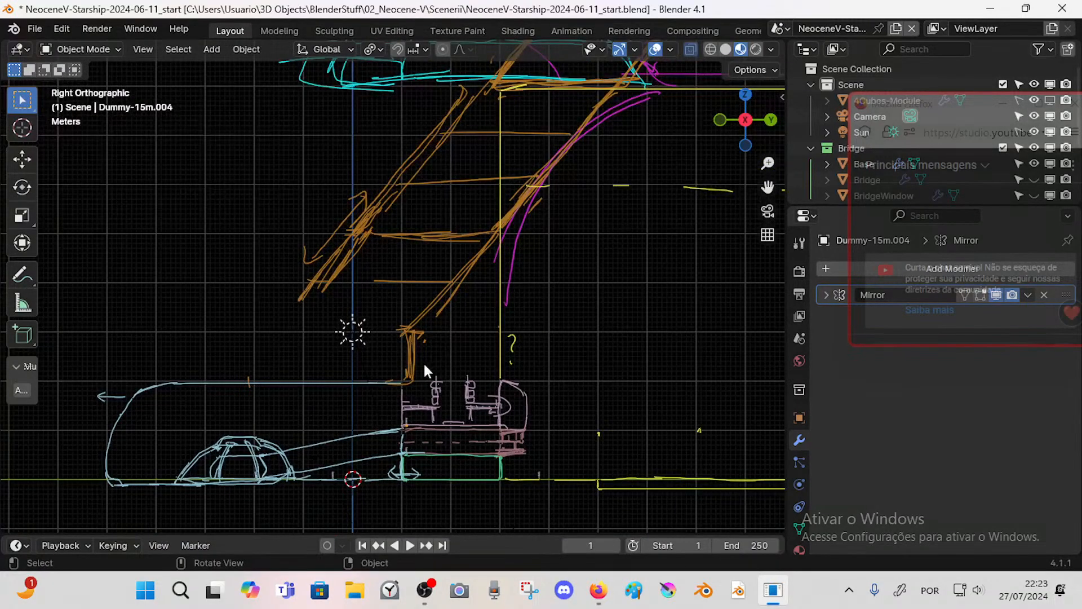
left_click_drag(411, 374, 464, 374)
key("ctrl+z")
- Make the Bibliotheque layer active and erase the two upright stacks above its shelves
scroll(456, 378, "up", 5)
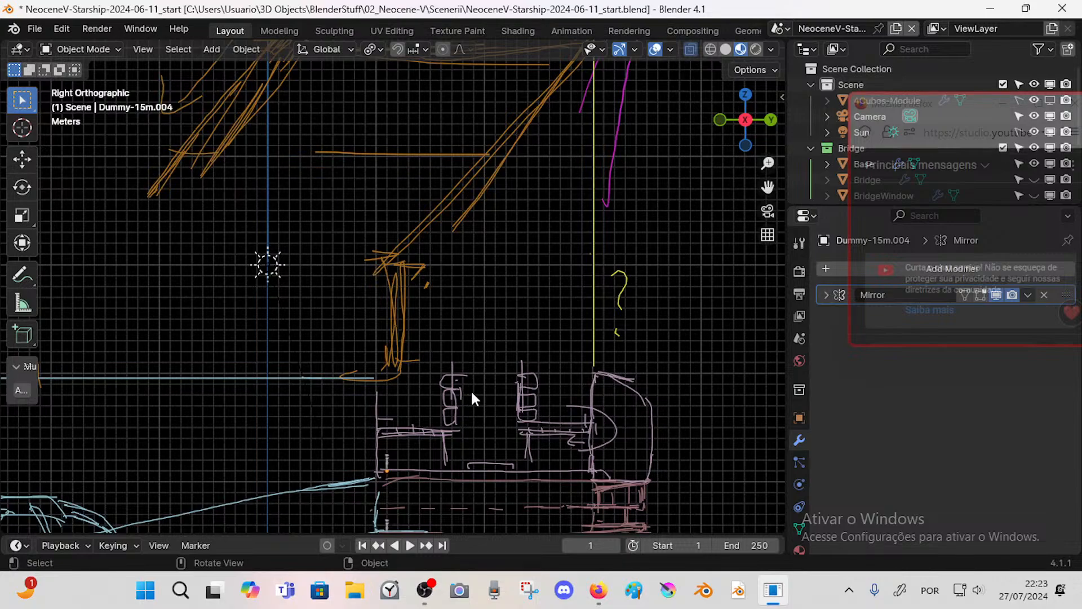
key("n")
left_click(643, 241)
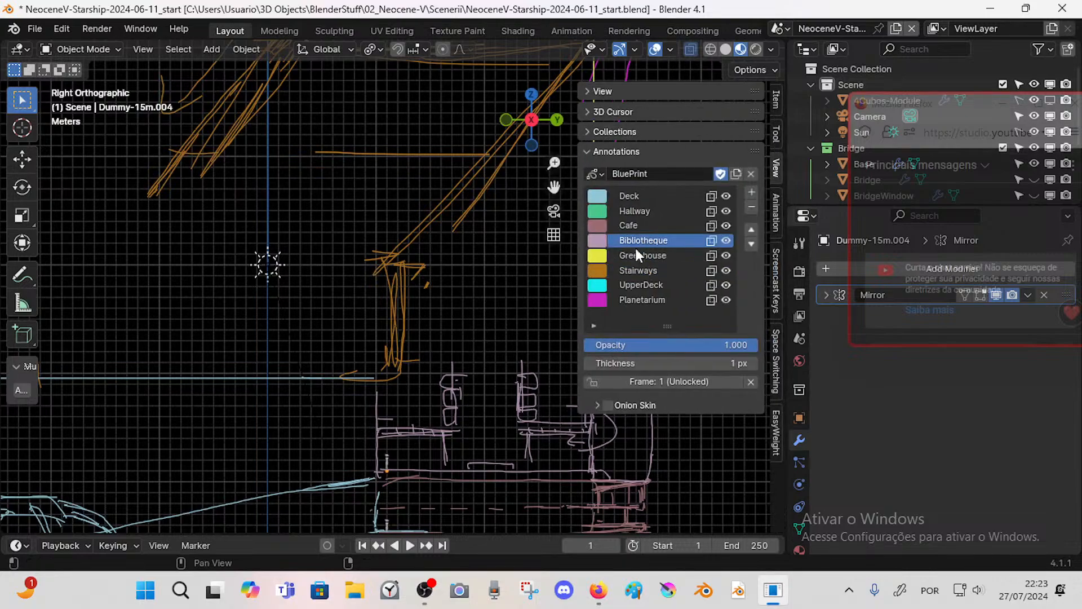
mouse_move(440, 393)
right_mouse_down()
mouse_move(520, 386)
mouse_move(509, 400)
right_mouse_up()
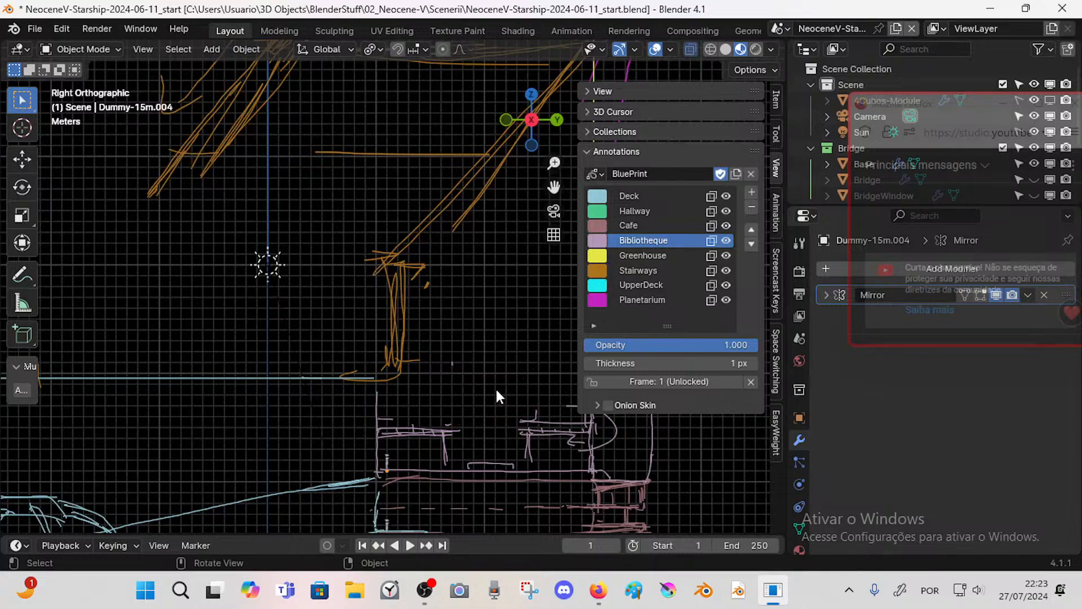
- Sketch a raised rectangular block with a dotted base line in the middle of the Bibliotheque, joining its two shelves
left_click_drag(439, 421, 538, 408)
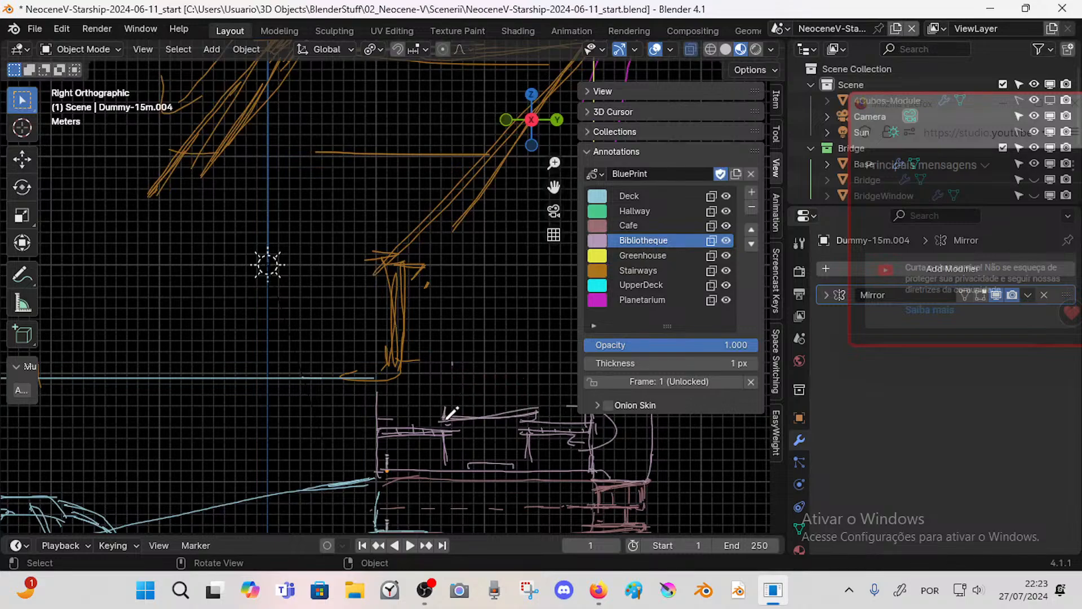
mouse_move(445, 420)
left_mouse_down()
mouse_move(526, 397)
mouse_move(447, 433)
mouse_move(522, 396)
left_mouse_up()
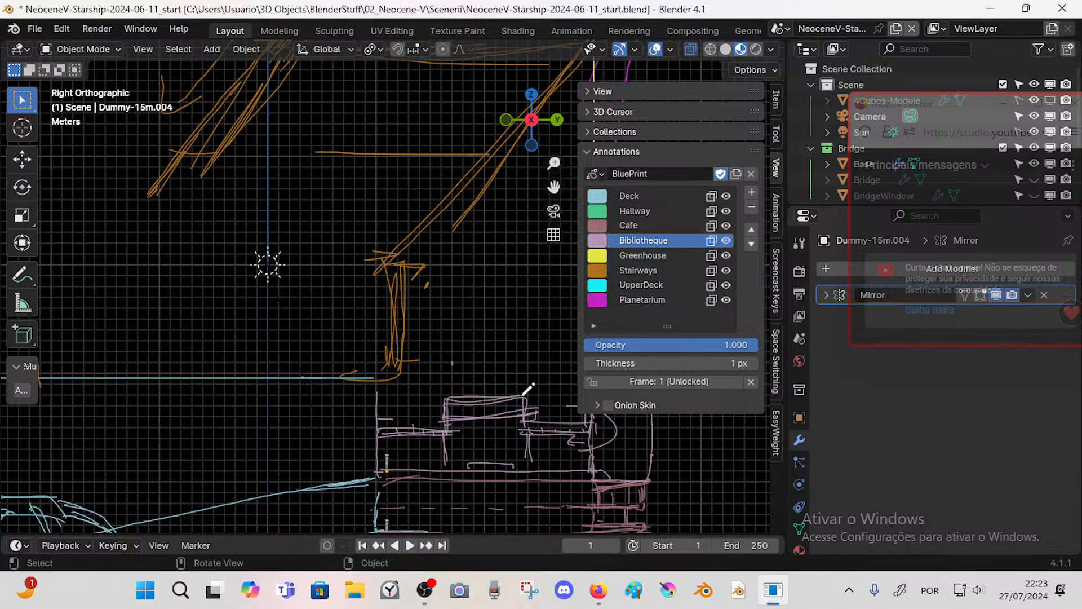
scroll(488, 374, "down", 2)
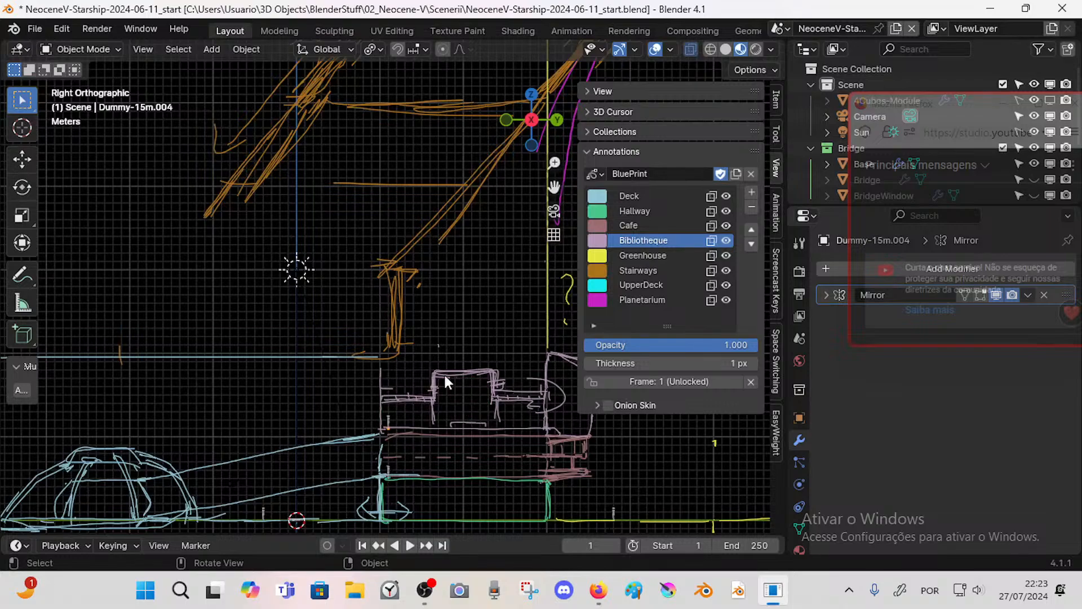
middle_click_drag(458, 389, 495, 412, "shift")
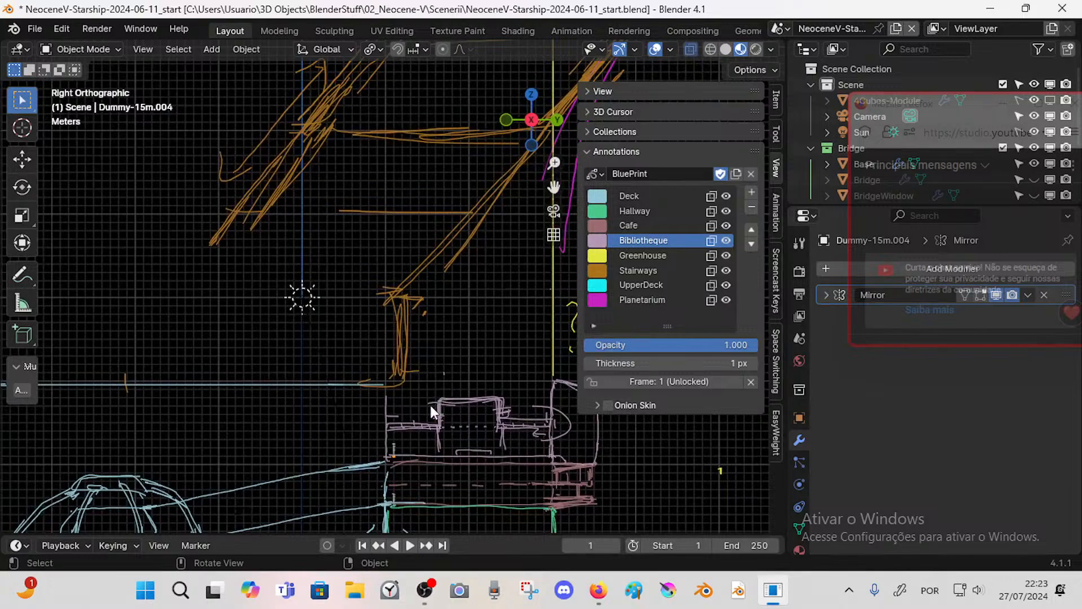
left_click_drag(441, 410, 442, 415)
left_click_drag(505, 401, 511, 402)
middle_click_drag(534, 344, 553, 359, "shift")
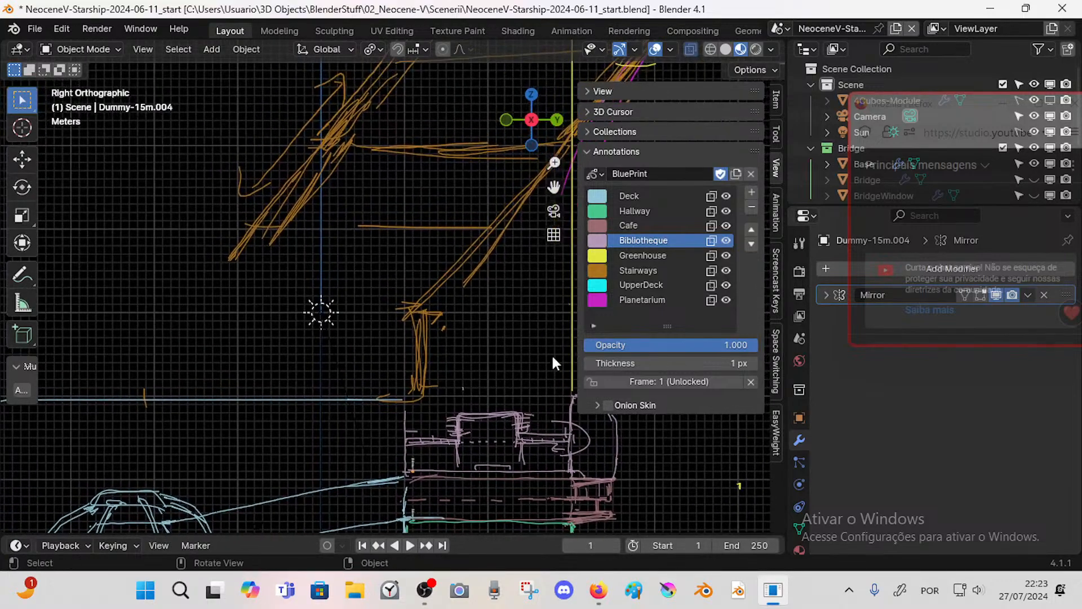
- Make the Stairways layer active and sketch a box about two grid squares wide and one high directly above the Bibliotheque
left_click(647, 270)
key("n")
scroll(440, 351, "down", 2)
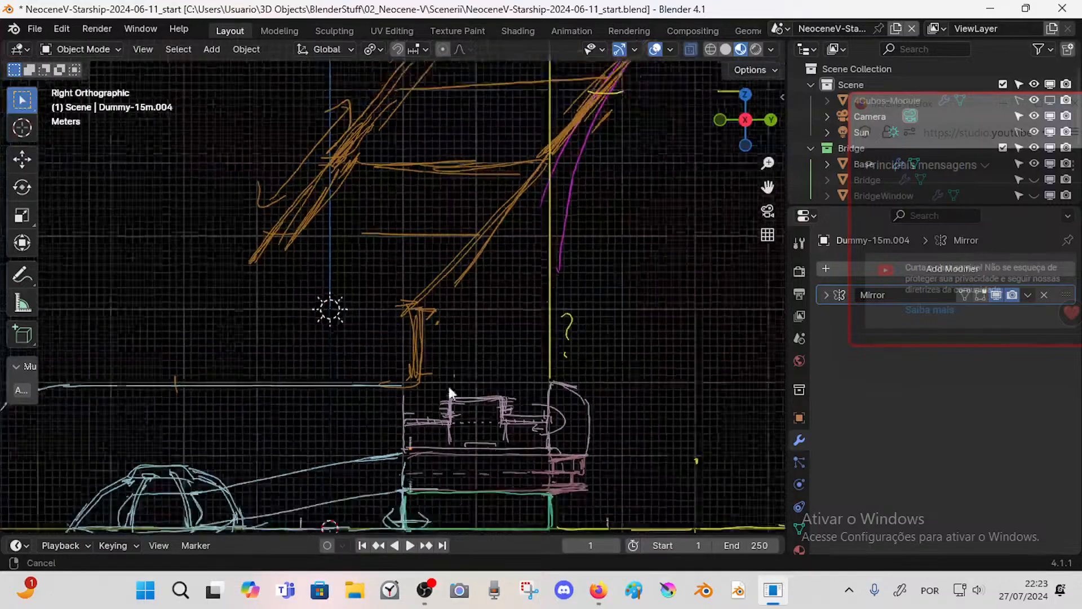
middle_click_drag(447, 384, 485, 460, "shift")
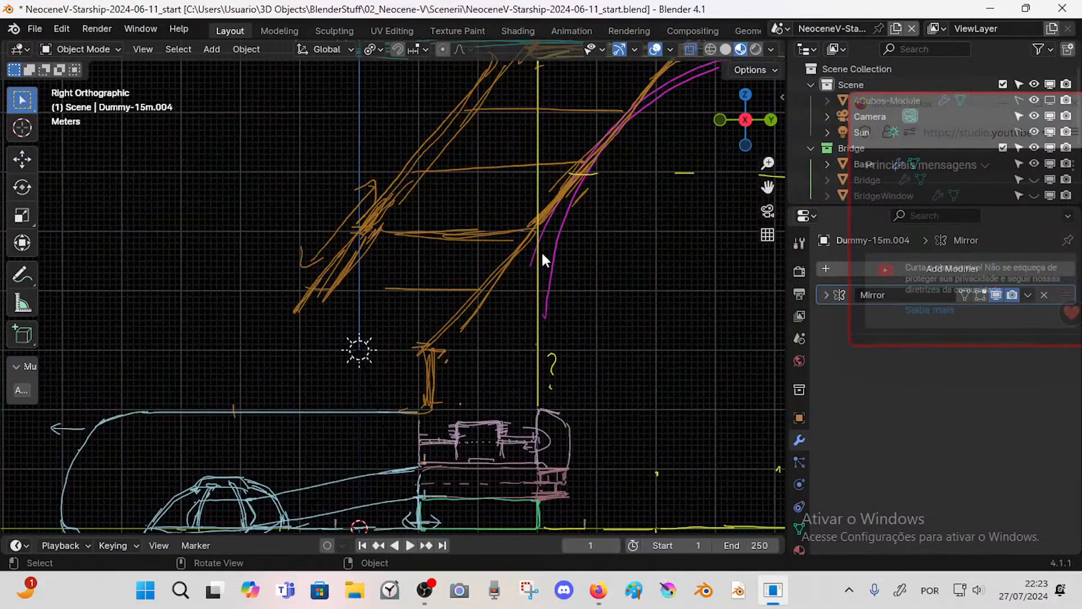
scroll(543, 259, "down", 2)
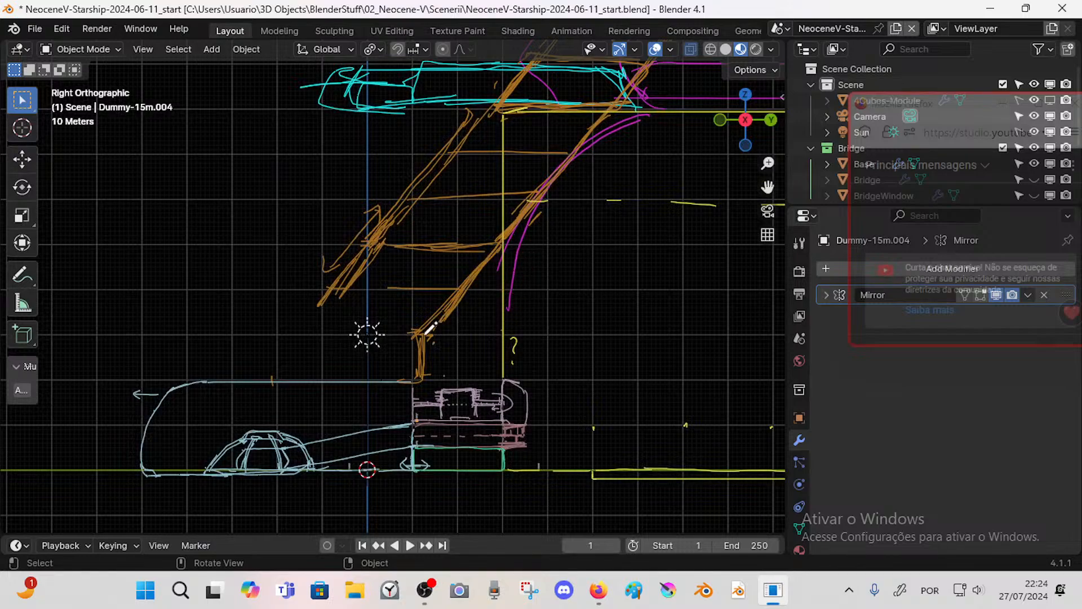
left_click_drag(424, 334, 524, 333)
left_click_drag(524, 333, 528, 378)
mouse_move(531, 349)
left_mouse_down()
mouse_move(531, 378)
mouse_move(424, 374)
left_mouse_up()
left_click_drag(511, 313, 514, 366)
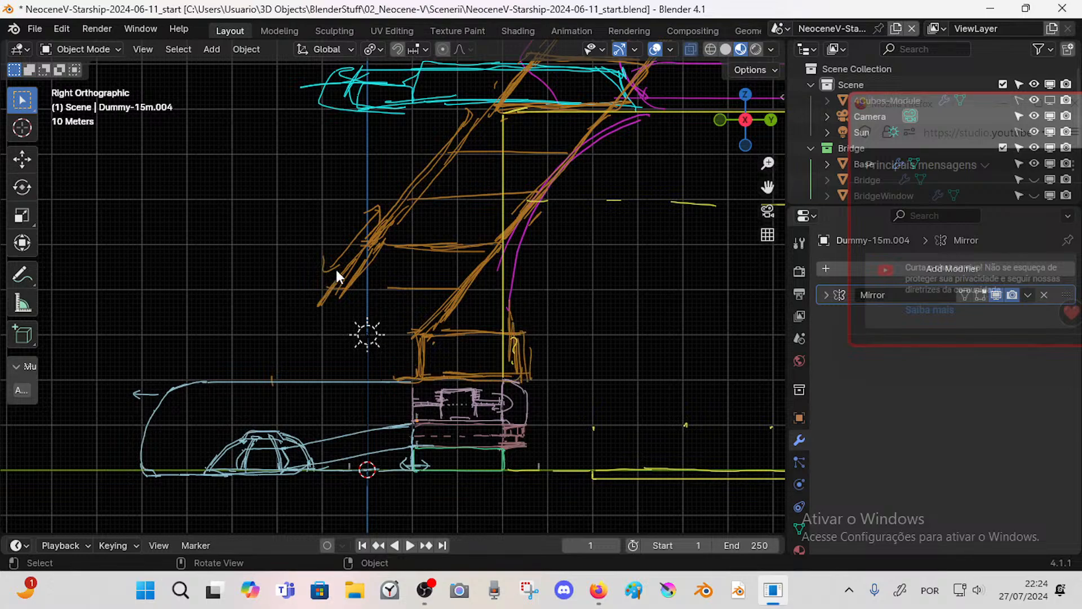
- Redraw the outer stairwell wall and lowest floor line by the Deck, erase the inner diagonal's lower end, and widen the floor line above
mouse_move(338, 279)
left_mouse_down()
mouse_move(301, 332)
mouse_move(340, 296)
left_mouse_up()
mouse_move(272, 383)
left_mouse_down()
mouse_move(306, 337)
mouse_move(417, 332)
left_mouse_up()
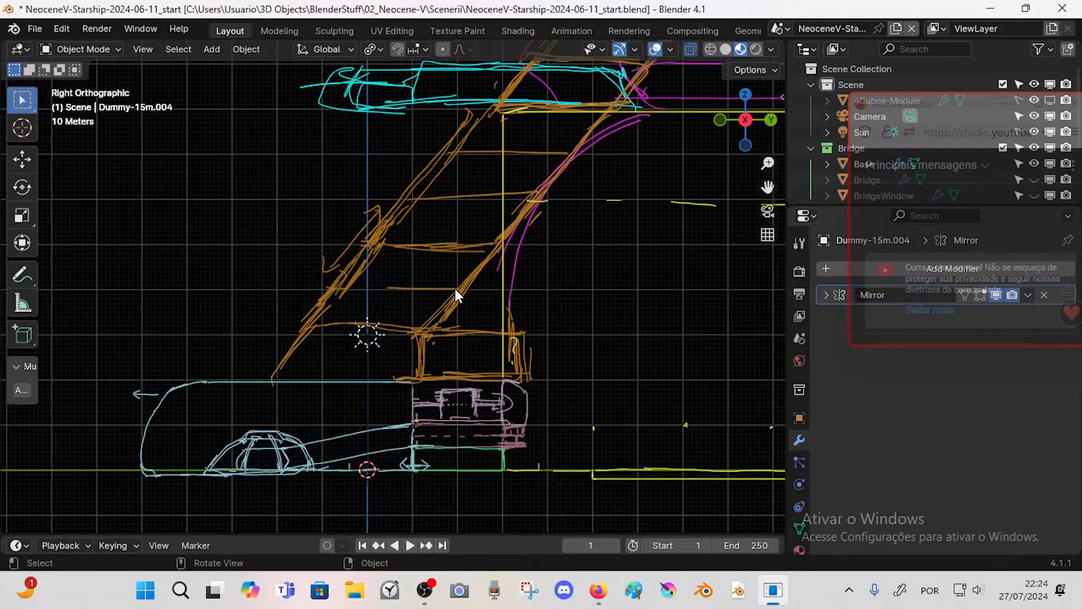
left_click_drag(503, 292, 421, 290)
mouse_move(386, 296)
right_mouse_down()
mouse_move(425, 291)
mouse_move(436, 308)
right_mouse_up()
left_click_drag(456, 292, 355, 281)
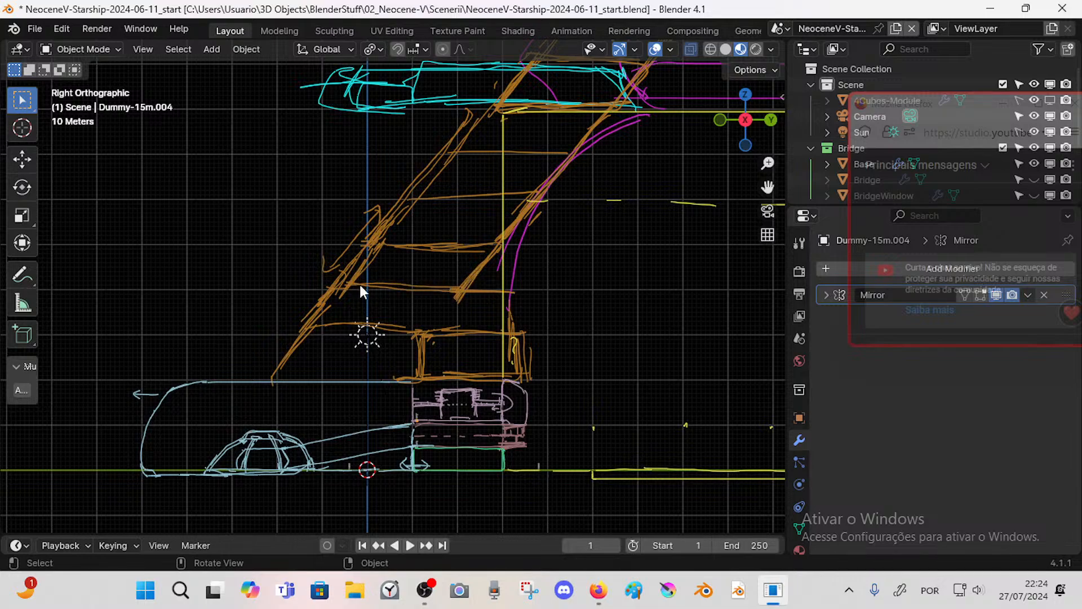
- Extend the inner stairwell diagonal to the box, erase the lower outer wall, and redraw it as a stepped outline above the Deck
mouse_move(326, 322)
left_mouse_down()
mouse_move(430, 322)
mouse_move(395, 367)
mouse_move(441, 314)
mouse_move(434, 326)
left_mouse_up()
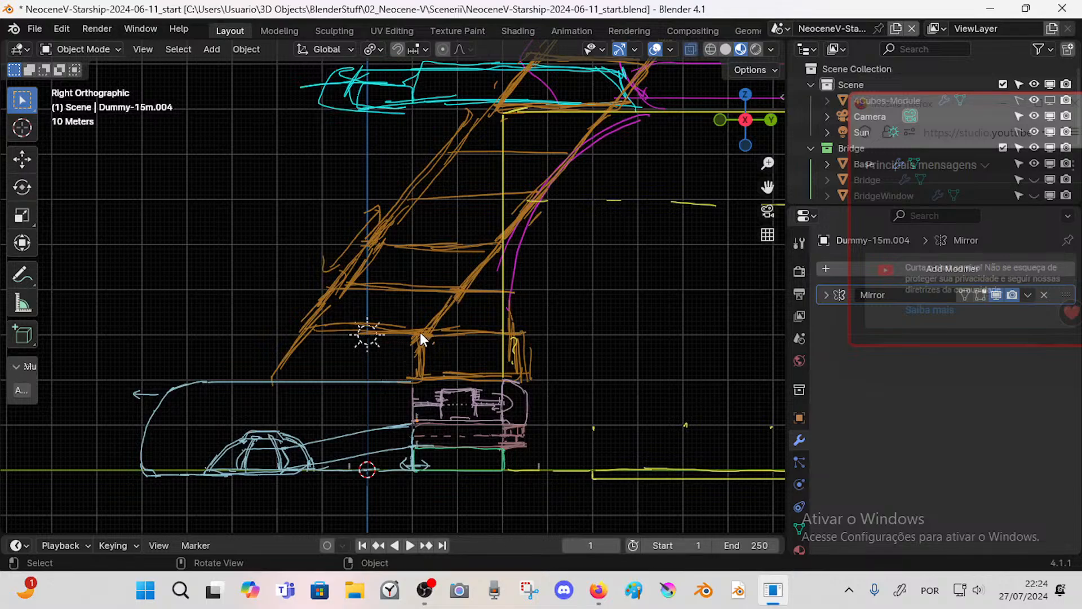
key("ctrl+z")
key("ctrl+z")
key("ctrl+z")
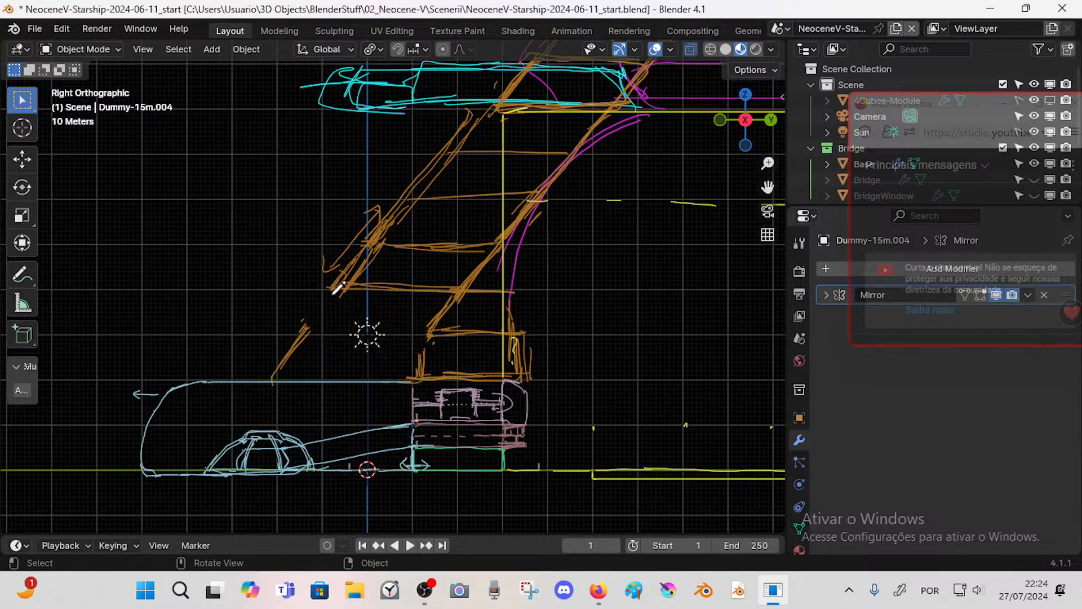
mouse_move(334, 292)
left_mouse_down()
mouse_move(299, 295)
mouse_move(278, 332)
mouse_move(307, 329)
left_mouse_up()
middle_click_drag(442, 245, 428, 283, "shift")
scroll(427, 283, "down", 1)
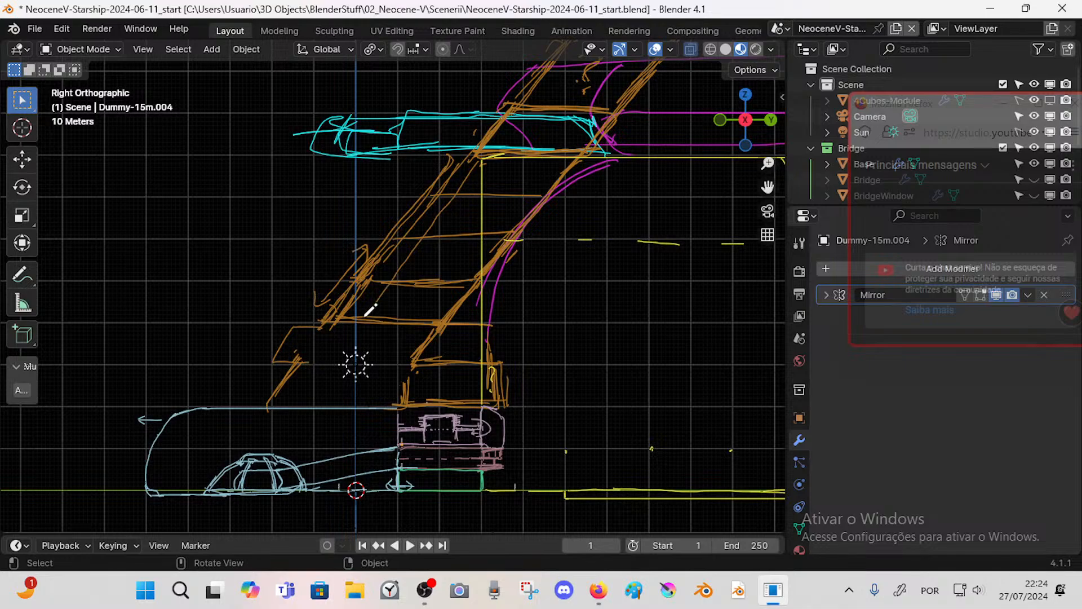
- Add intermediate floor lines between the existing stairwell floors, an inner slanted dividing line, and small double-headed arrows marking the landing widths
left_click_drag(451, 175, 549, 181)
left_click_drag(417, 213, 508, 215)
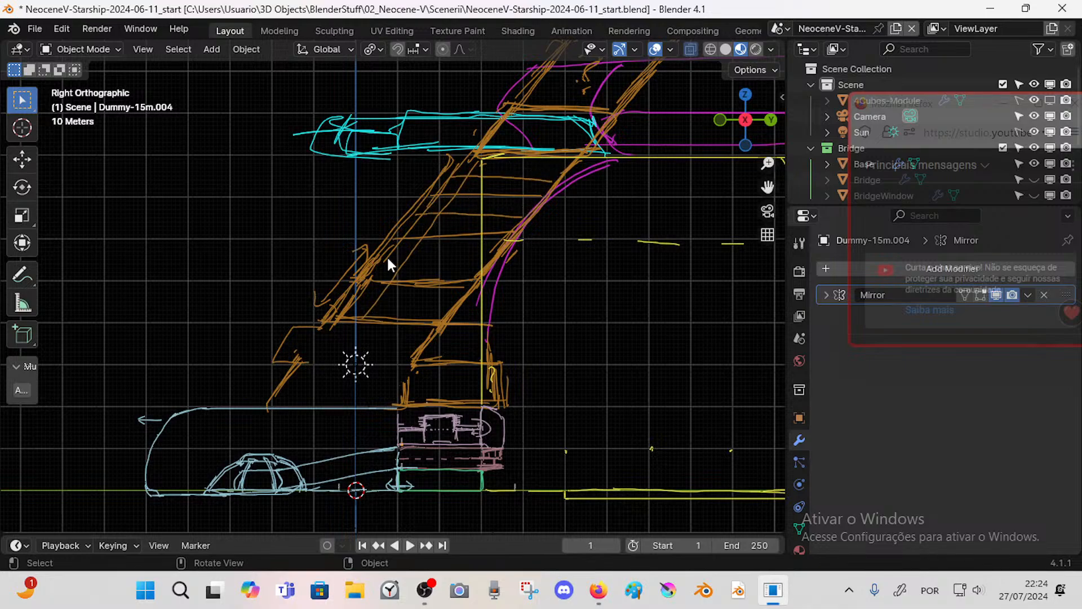
left_click_drag(385, 255, 481, 246)
left_click_drag(350, 303, 460, 301)
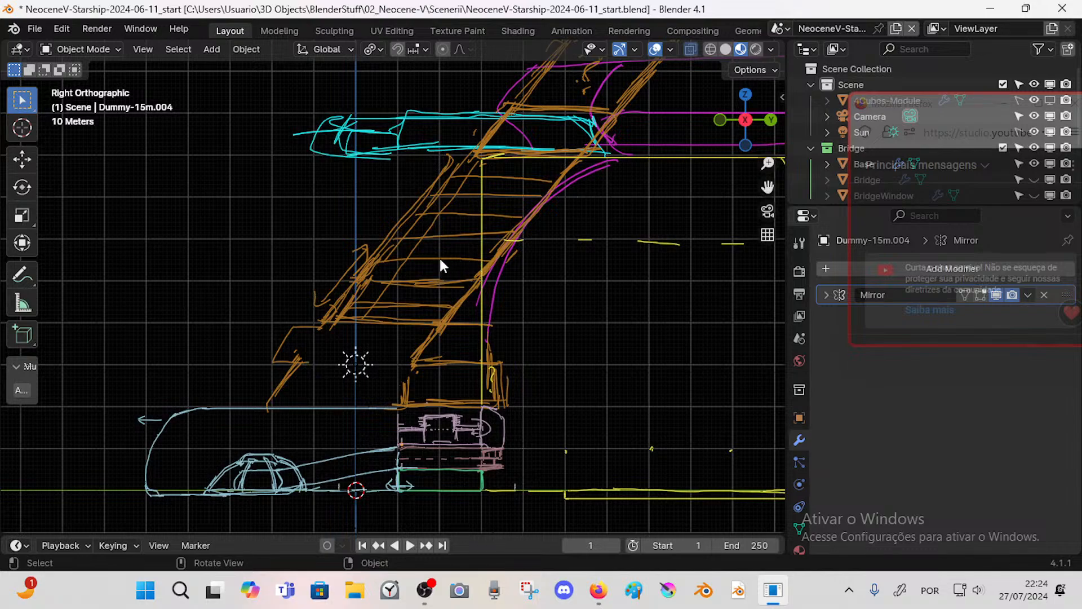
left_click_drag(529, 159, 472, 231)
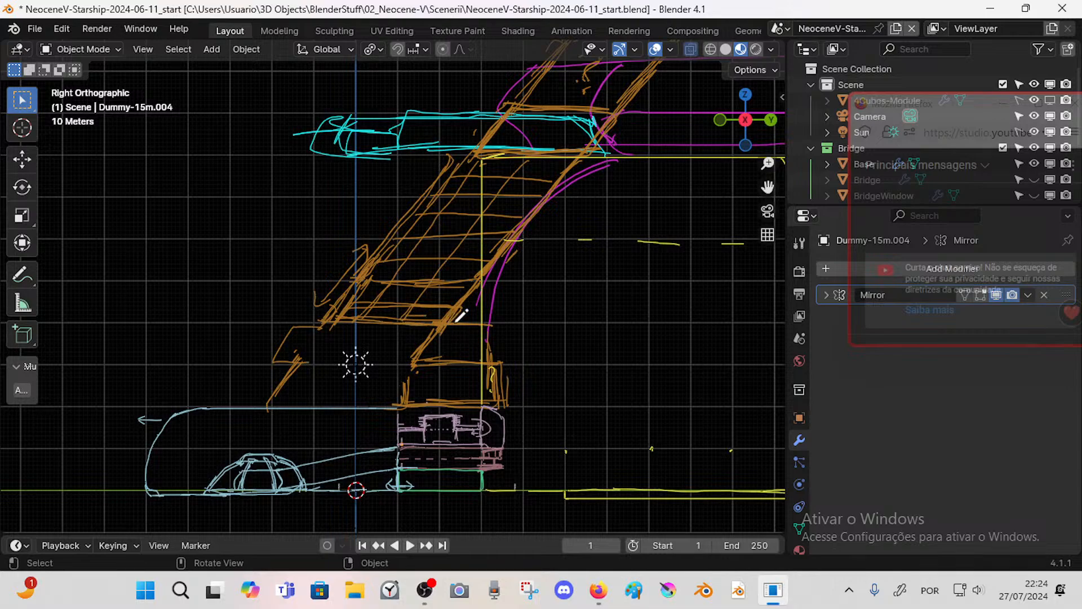
mouse_move(461, 316)
left_mouse_down()
mouse_move(471, 301)
mouse_move(434, 316)
mouse_move(427, 294)
mouse_move(462, 316)
left_mouse_up()
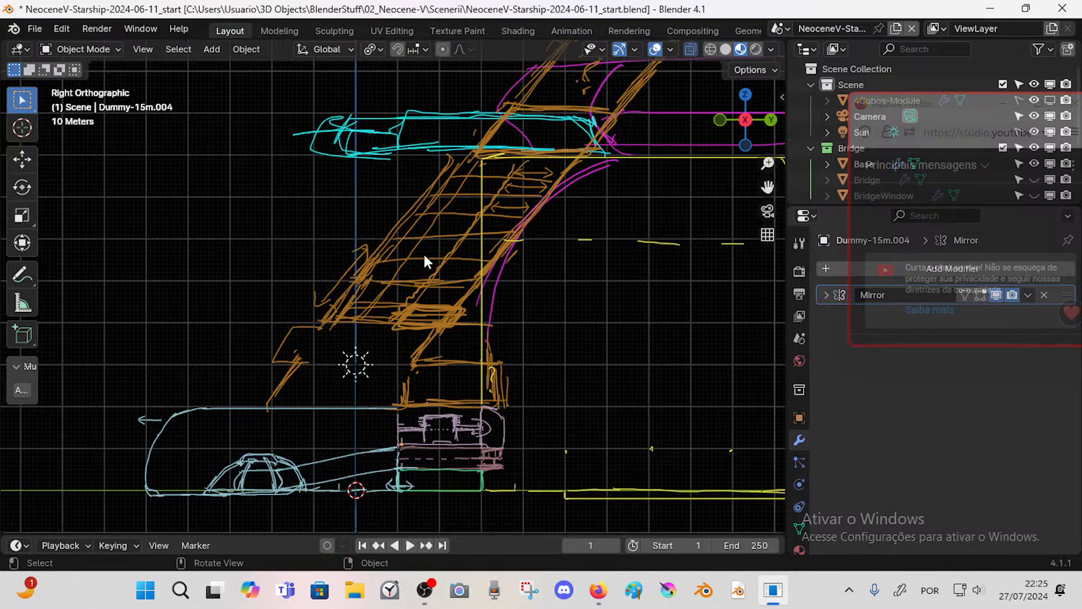
- Erase the horizontal line that extends beyond the upper end of the slanted stairway shaft
scroll(451, 245, "down", 2)
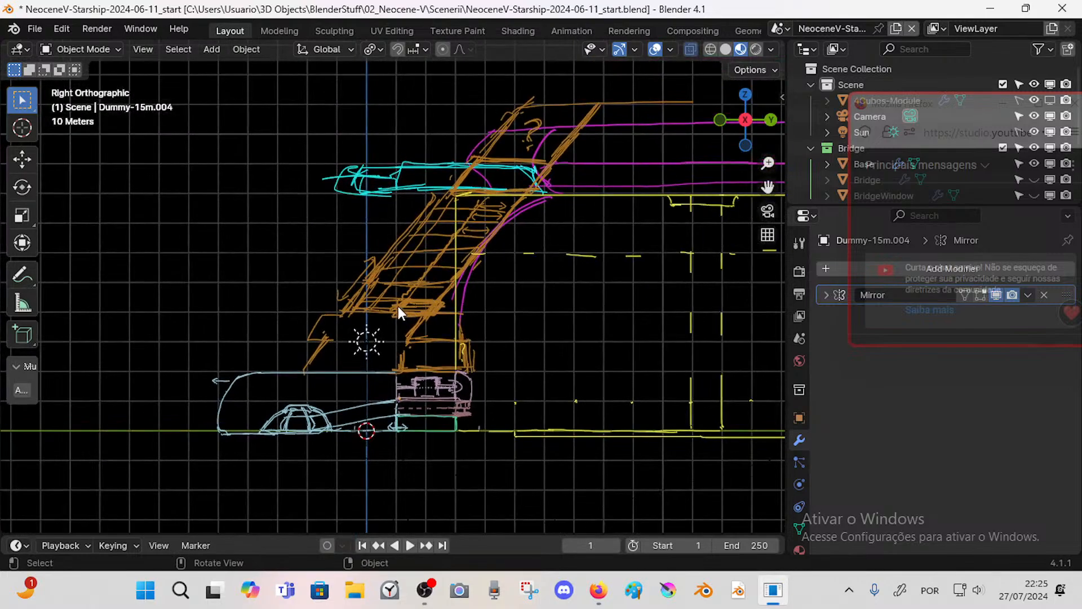
mouse_move(492, 270)
middle_mouse_down("shift")
mouse_move(421, 298)
mouse_move(410, 318)
mouse_move(405, 218)
middle_mouse_up("shift")
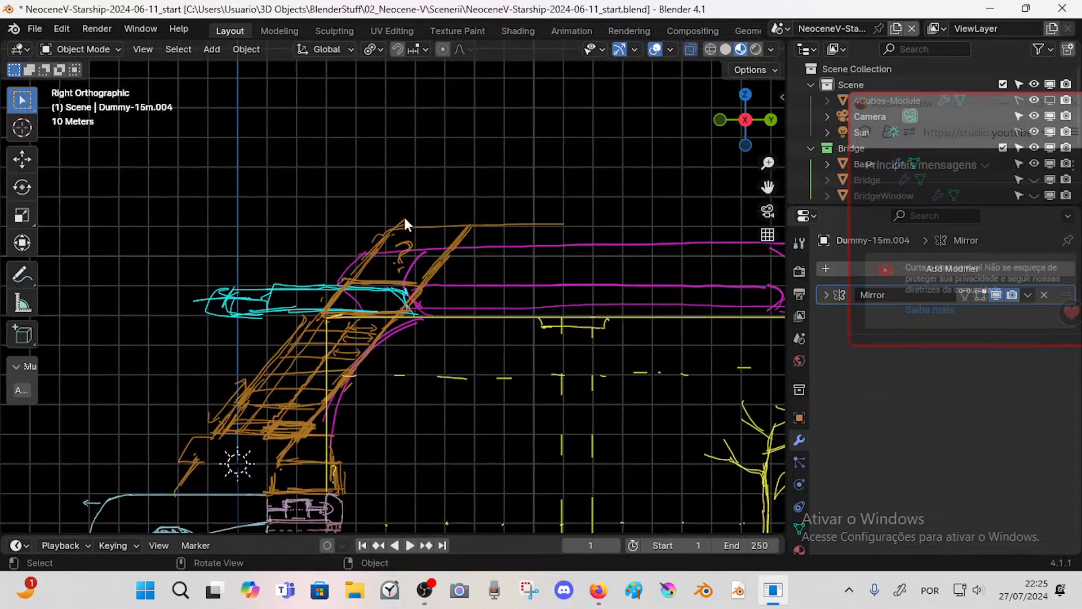
right_click_drag(575, 195, 462, 217)
scroll(446, 255, "down", 4)
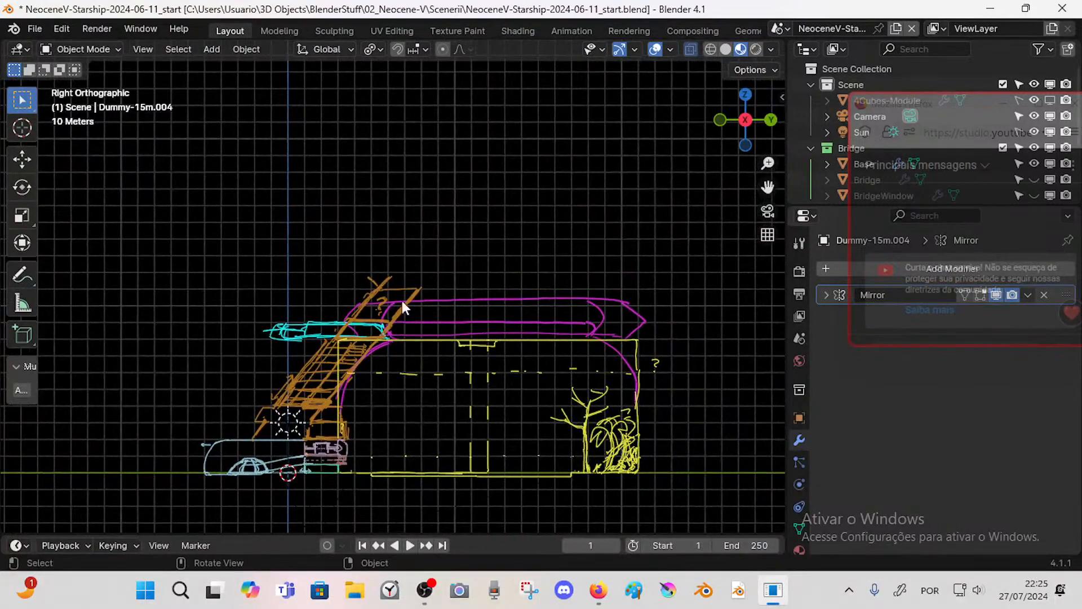
- Try a small rounded compartment on the upper end of the stairway shaft, then erase it
mouse_move(376, 280)
left_mouse_down()
mouse_move(367, 269)
mouse_move(430, 263)
mouse_move(418, 280)
mouse_move(390, 279)
left_mouse_up()
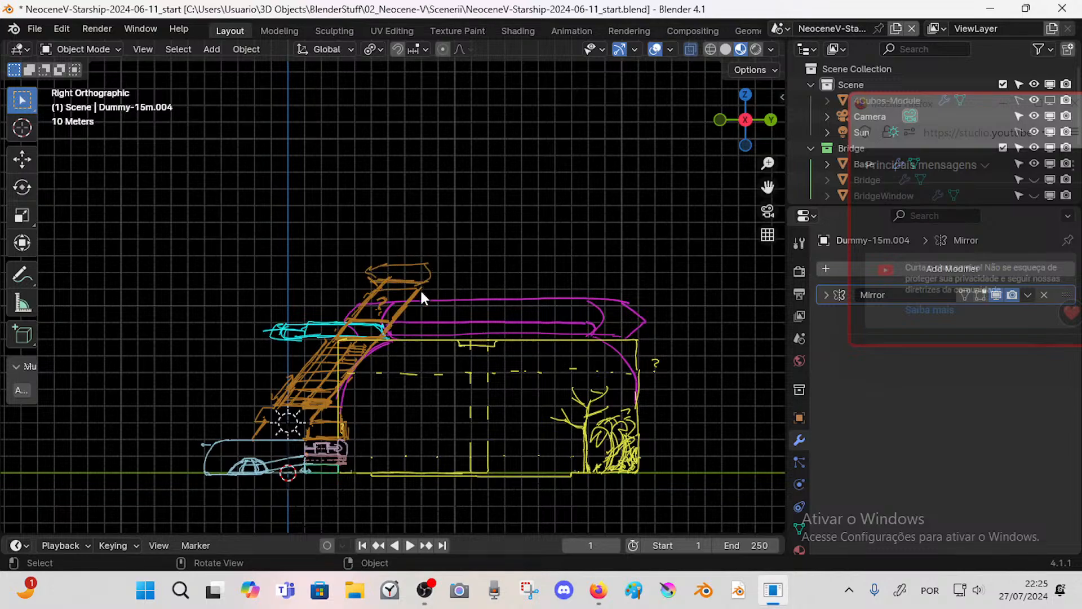
middle_click_drag(422, 295, 425, 260, "ctrl")
mouse_move(425, 259)
right_mouse_down()
mouse_move(423, 242)
mouse_move(496, 212)
mouse_move(350, 237)
mouse_move(345, 263)
right_mouse_up()
scroll(389, 366, "down", 6)
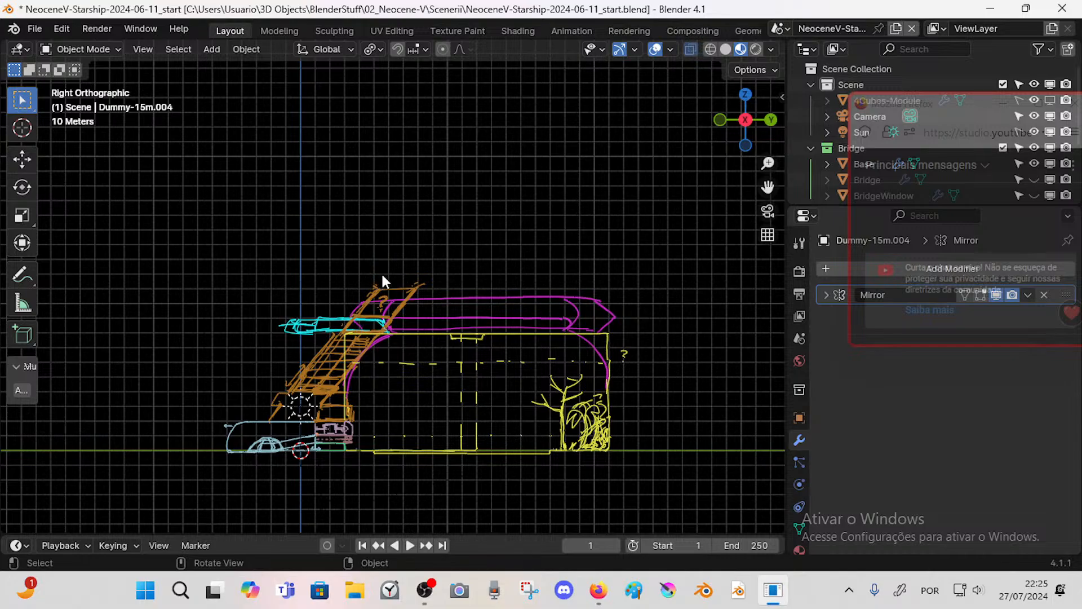
mouse_move(381, 271)
middle_mouse_down()
mouse_move(398, 276)
mouse_move(393, 303)
middle_mouse_up()
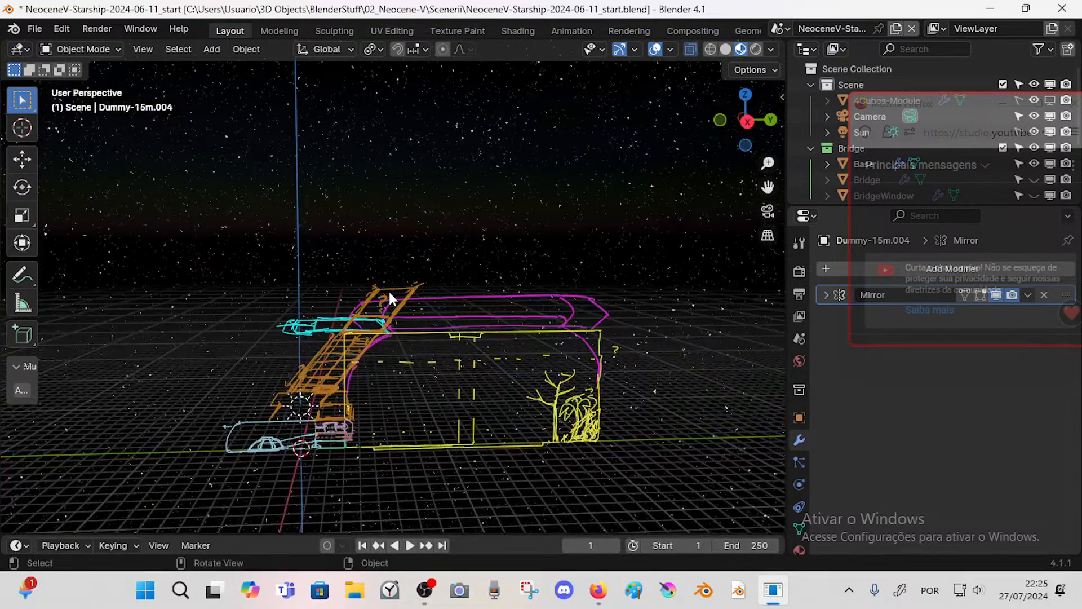
key("KP_1")
key("KP_3")
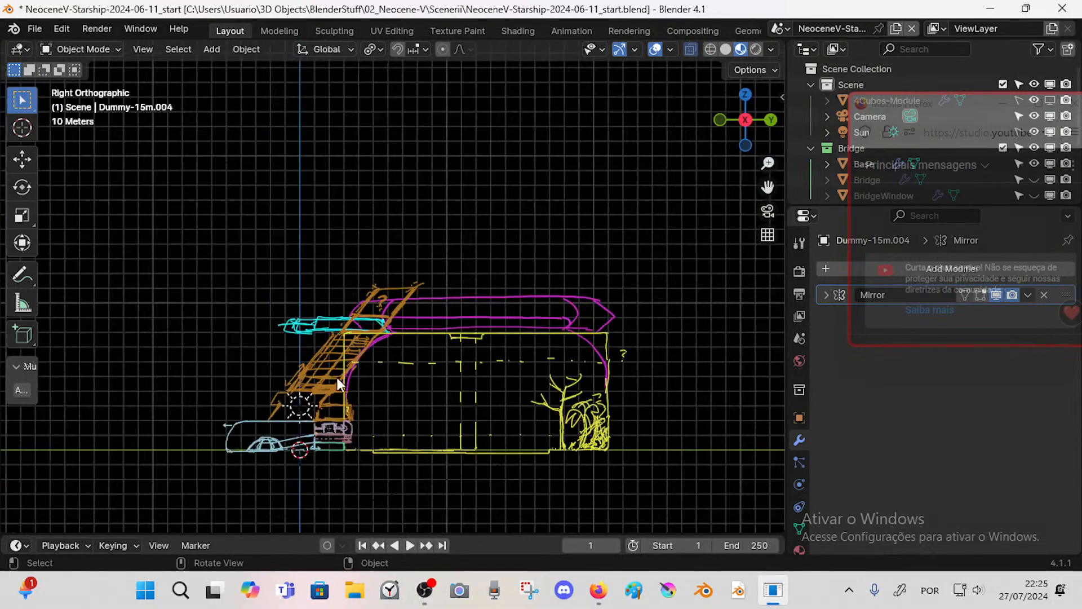
scroll(375, 306, "up", 3)
scroll(424, 291, "down", 1)
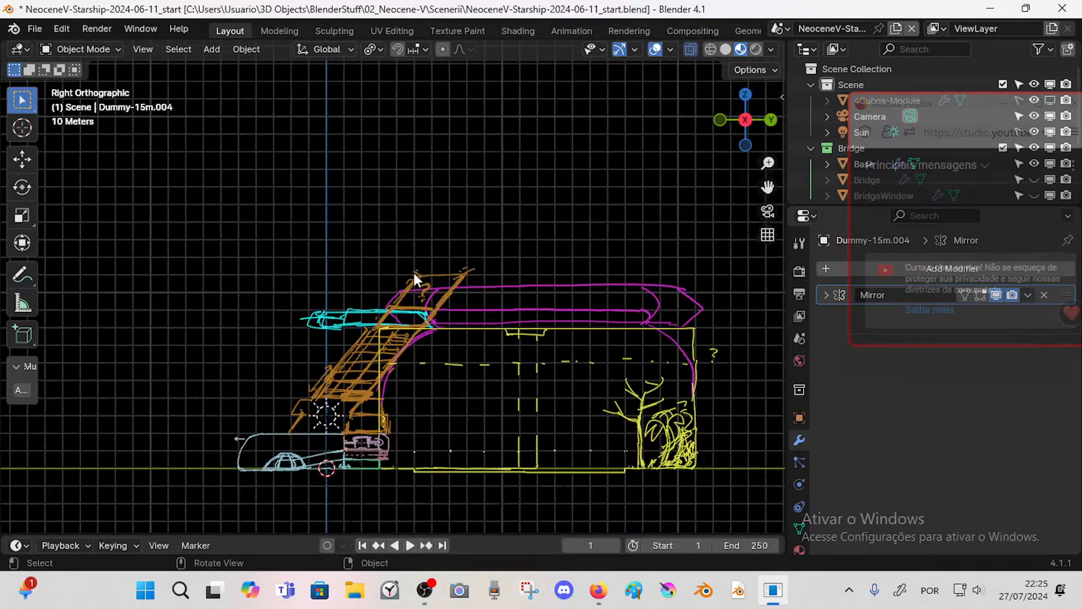
- Try a very large ellipse spanning the whole ship above the stairway shaft, then undo the trial strokes
mouse_move(423, 266)
left_mouse_down()
mouse_move(206, 228)
mouse_move(778, 237)
mouse_move(361, 271)
left_mouse_up()
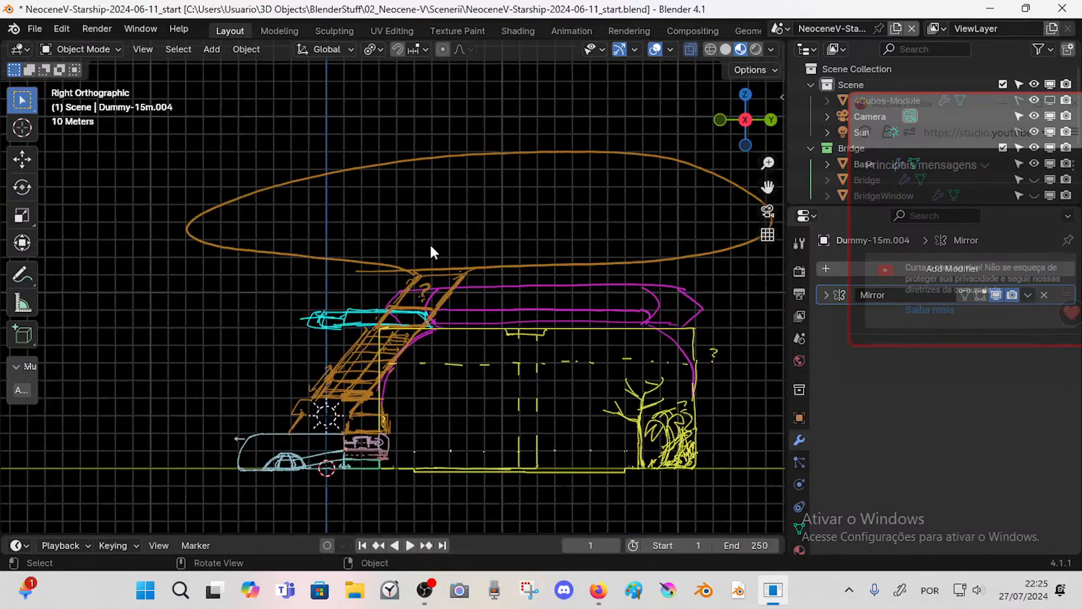
scroll(404, 312, "down", 1)
middle_click_drag(404, 312, 407, 320, "ctrl")
key("ctrl+z")
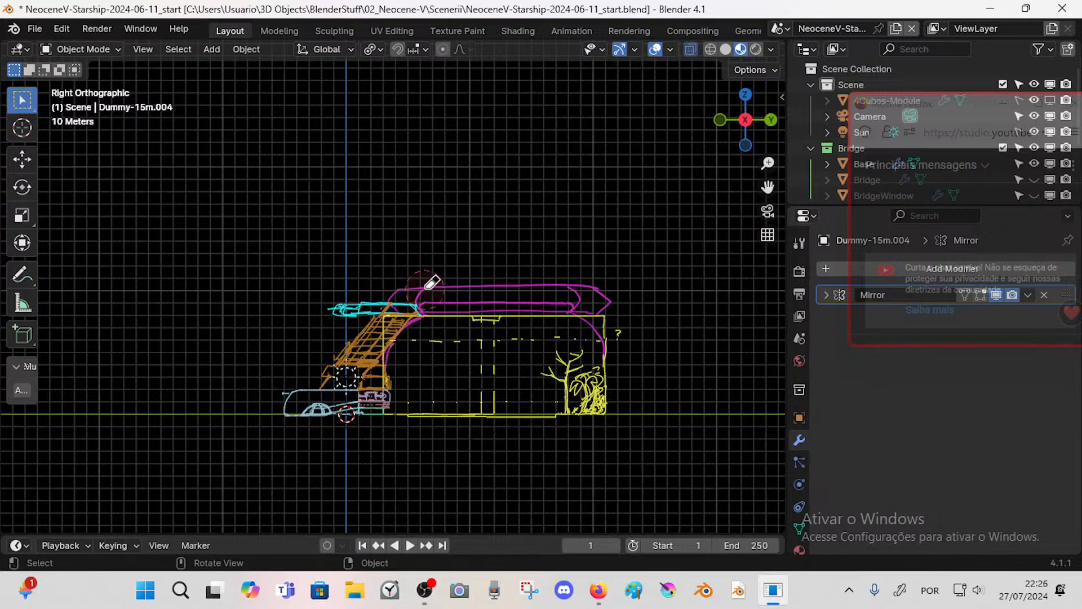
key("ctrl+z")
key("ctrl+z")
- Sketch a long left-pointing arrow above the shaft's upper end, keeping a small one beneath it and erasing the excess rightward strokes
mouse_move(416, 264)
left_mouse_down()
mouse_move(469, 262)
mouse_move(486, 244)
mouse_move(580, 243)
left_mouse_up()
mouse_move(565, 235)
left_mouse_down()
mouse_move(584, 243)
mouse_move(568, 252)
left_mouse_up()
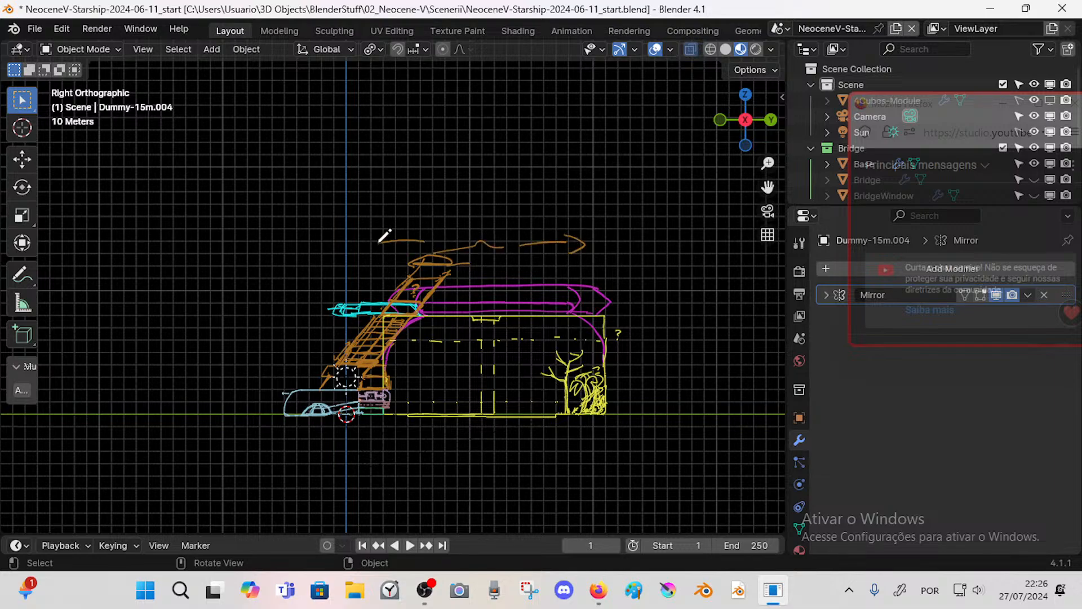
left_click_drag(393, 231, 398, 250)
right_click_drag(451, 256, 527, 236)
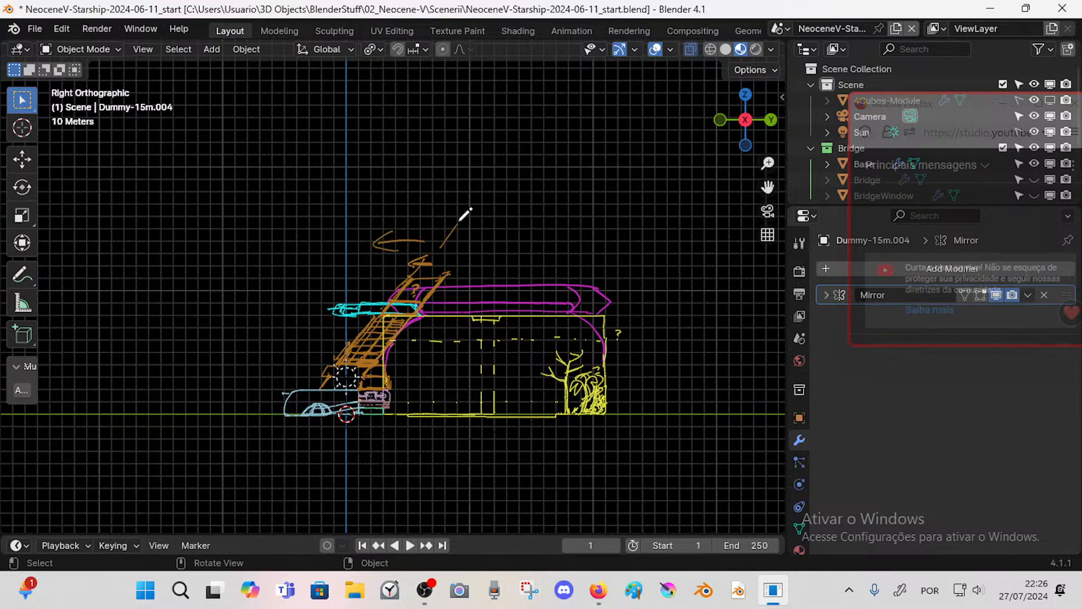
- Add a diagonal upward arrow and a right-pointing arrow above the shaft, with a question mark beside each of the three directions
mouse_move(441, 226)
left_mouse_down()
mouse_move(492, 250)
mouse_move(486, 259)
left_mouse_up()
left_click_drag(483, 216, 490, 230)
left_click(490, 236)
left_click_drag(445, 193, 450, 208)
left_click_drag(384, 201, 393, 210)
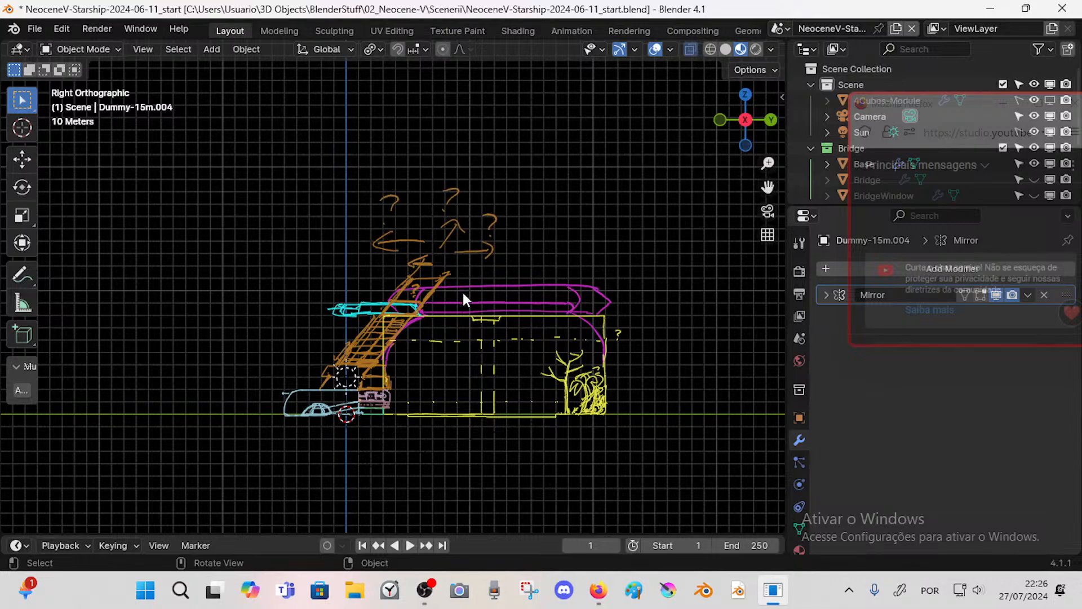
- Erase the lower half of the slanted stairwell down to the box above the Bibliotheque, and close the remaining upper part with a floor line
mouse_move(463, 293)
middle_mouse_down("ctrl")
mouse_move(511, 245)
mouse_move(474, 293)
mouse_move(437, 276)
mouse_move(409, 288)
mouse_move(439, 287)
mouse_move(430, 343)
mouse_move(400, 307)
mouse_move(430, 314)
mouse_move(385, 337)
mouse_move(389, 322)
mouse_move(470, 272)
mouse_move(490, 273)
mouse_move(495, 295)
mouse_move(494, 268)
middle_mouse_up("ctrl")
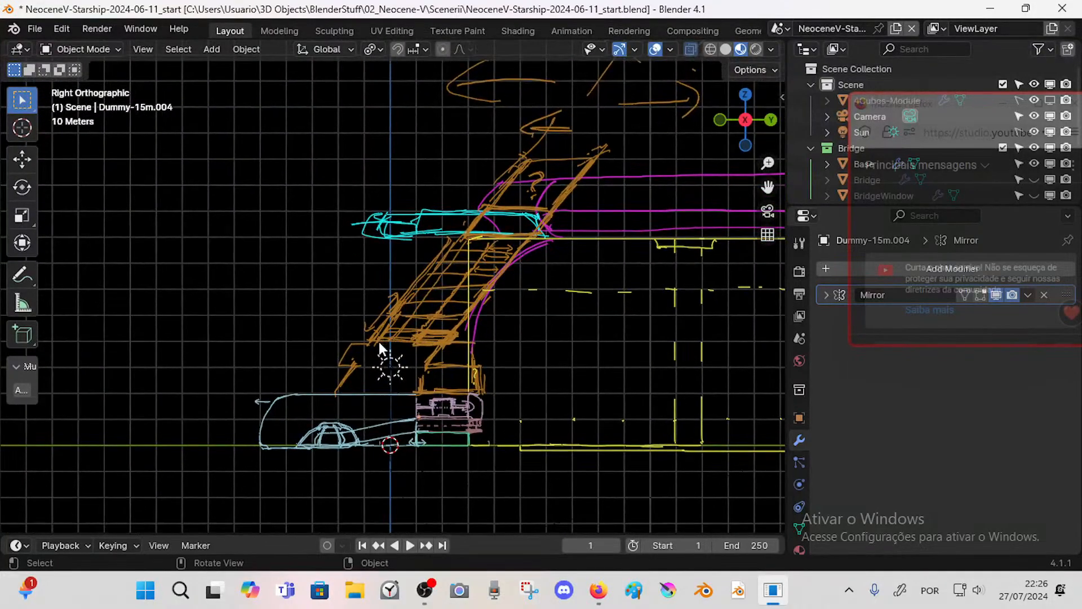
mouse_move(357, 365)
right_mouse_down()
mouse_move(377, 337)
mouse_move(436, 344)
mouse_move(394, 335)
mouse_move(442, 334)
mouse_move(416, 306)
mouse_move(462, 301)
right_mouse_up()
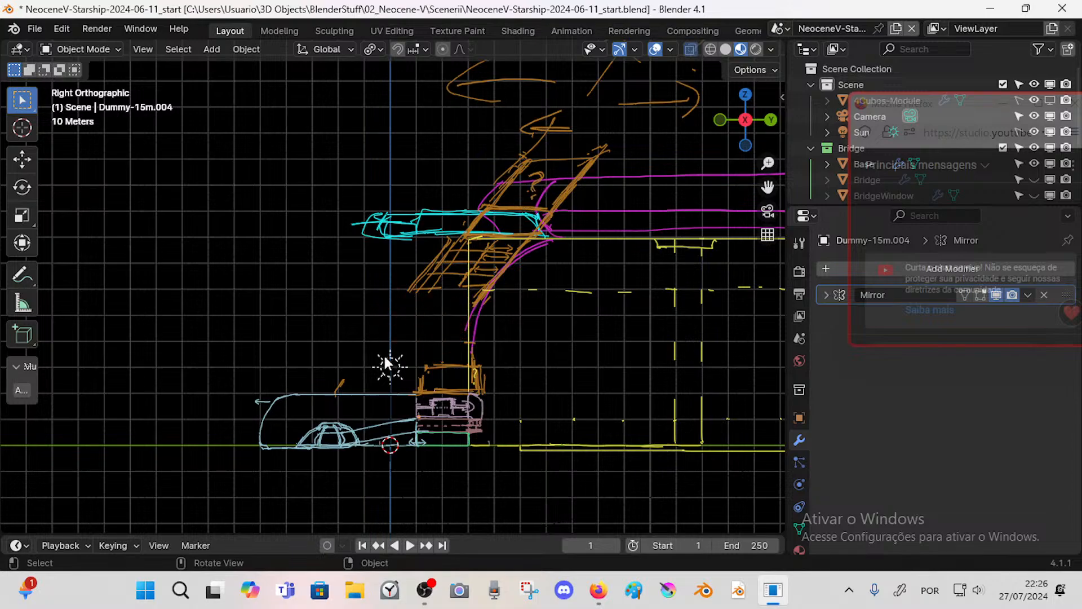
left_click_drag(413, 287, 485, 290)
mouse_move(547, 192)
middle_mouse_down("shift")
mouse_move(445, 302)
mouse_move(461, 305)
middle_mouse_up("shift")
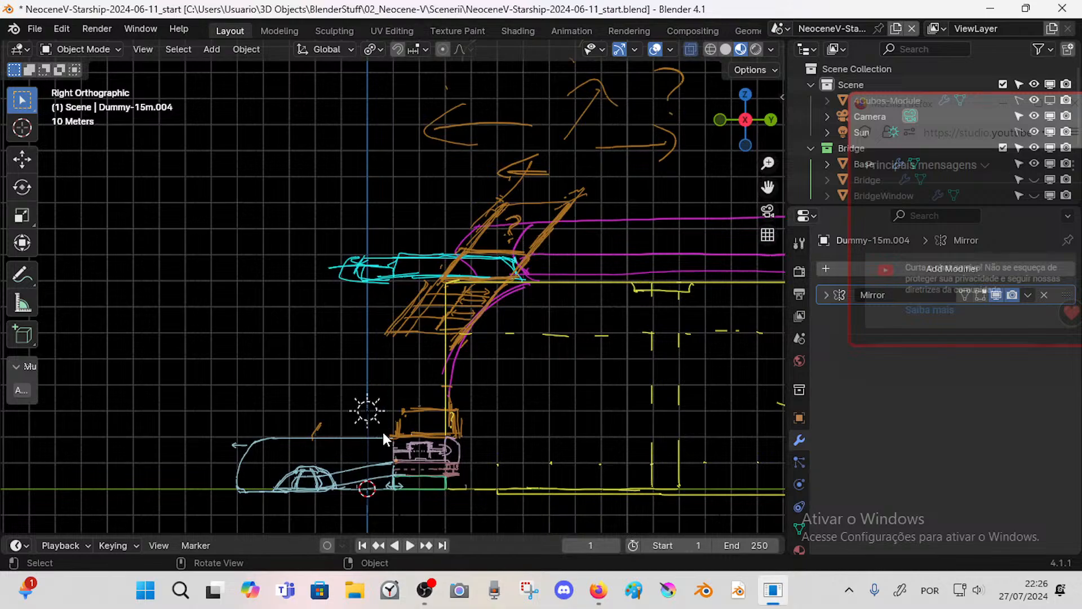
- Sketch a vertical double outer wall from the Bibliotheque box up to the slanted shaft, with evenly spaced floor lines, undoing stray strokes
left_click_drag(385, 434, 398, 319)
mouse_move(396, 362)
left_mouse_down()
mouse_move(445, 361)
mouse_move(455, 384)
left_mouse_up()
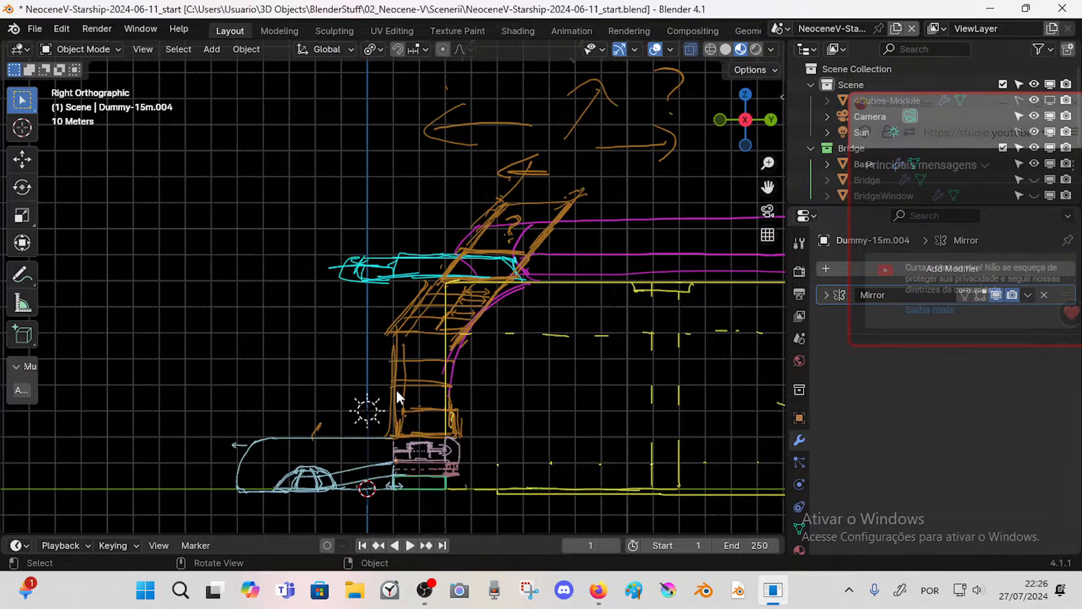
key("ctrl+z")
key("ctrl+z")
scroll(416, 338, "up", 2)
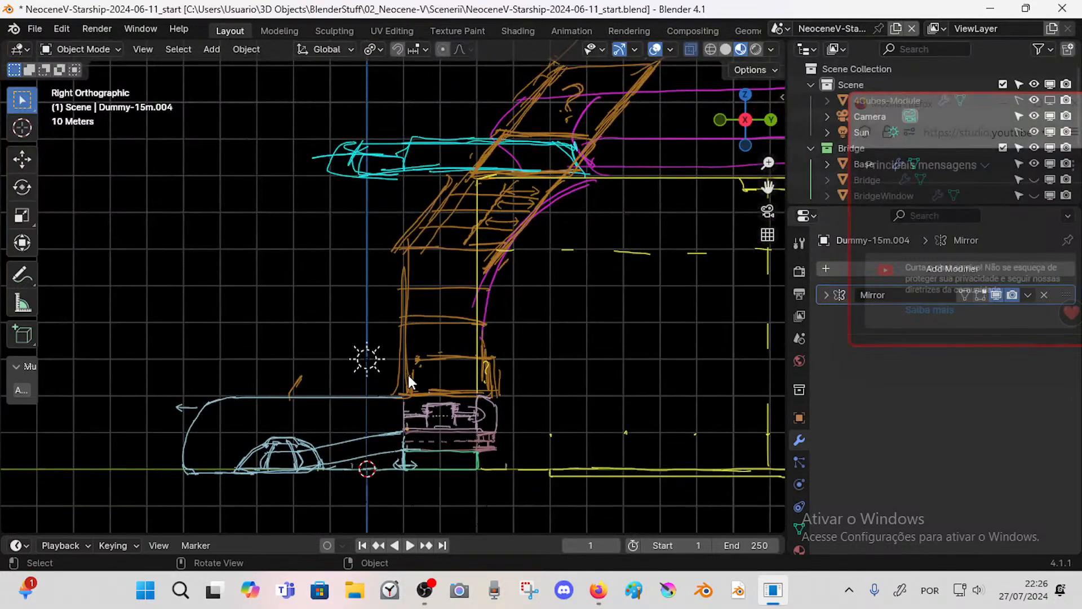
- Try a single-line downward arrow inside the yellow outline beside the slanted shaft, undo its arrowhead, and restore the right side view
scroll(415, 367, "down", 2)
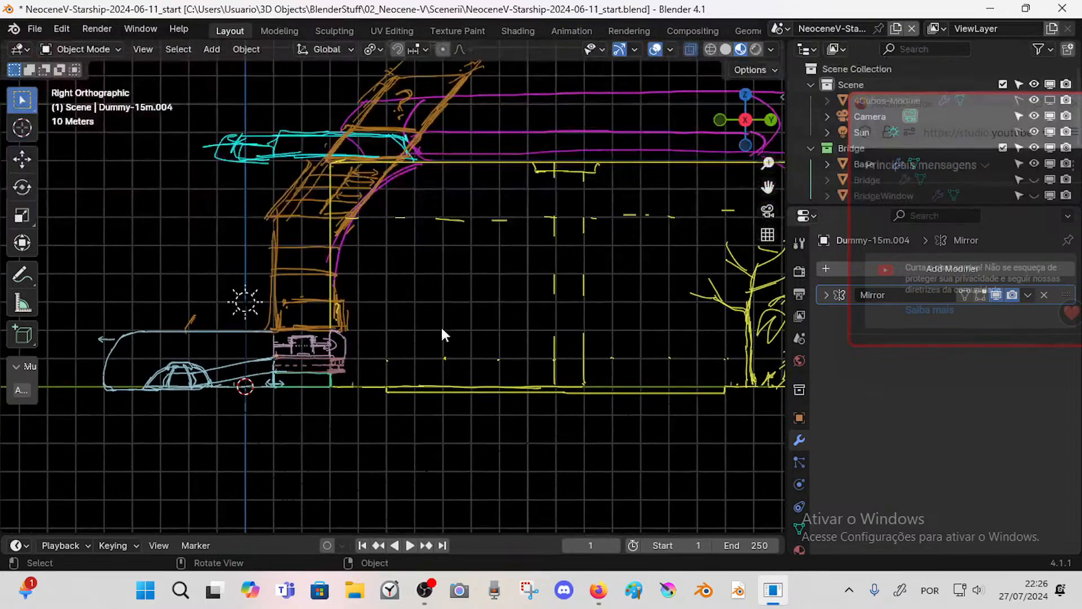
scroll(442, 331, "up", 6)
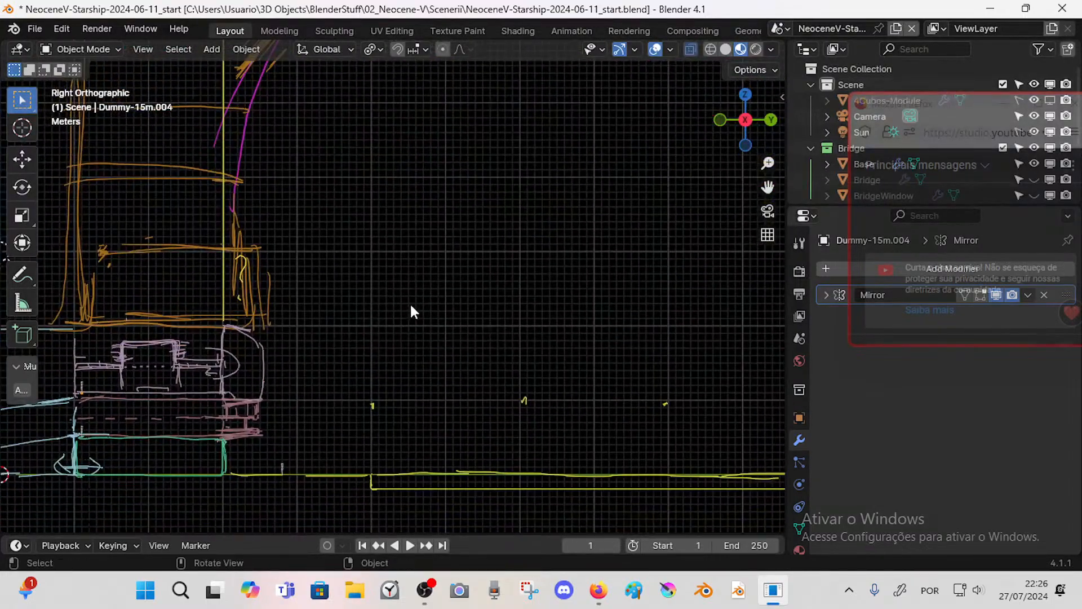
scroll(410, 302, "down", 6)
scroll(420, 328, "up", 6)
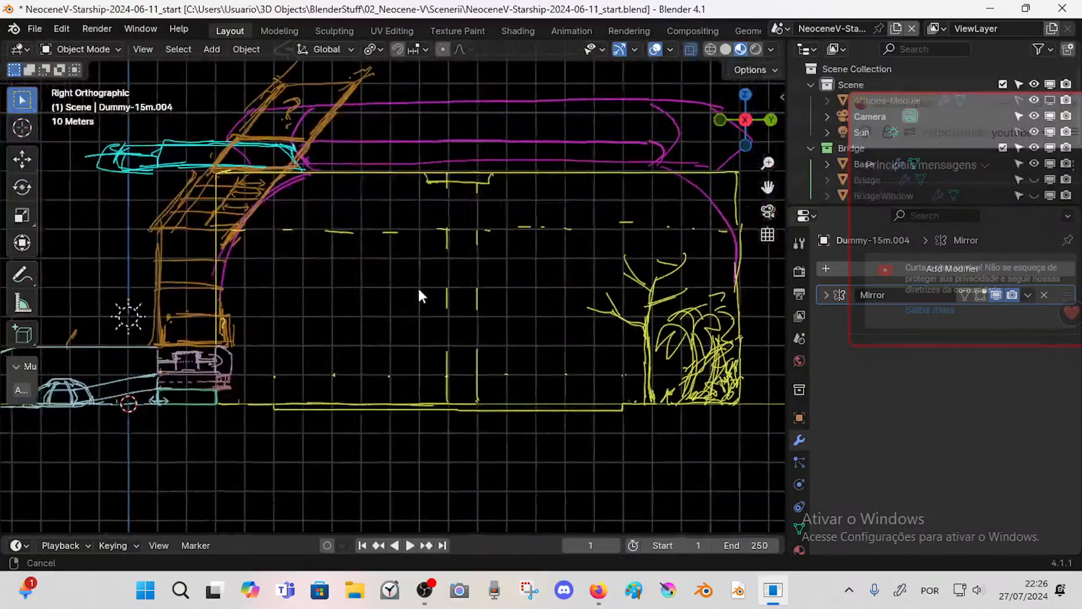
middle_click_drag(488, 230, 405, 361)
scroll(406, 361, "down", 6)
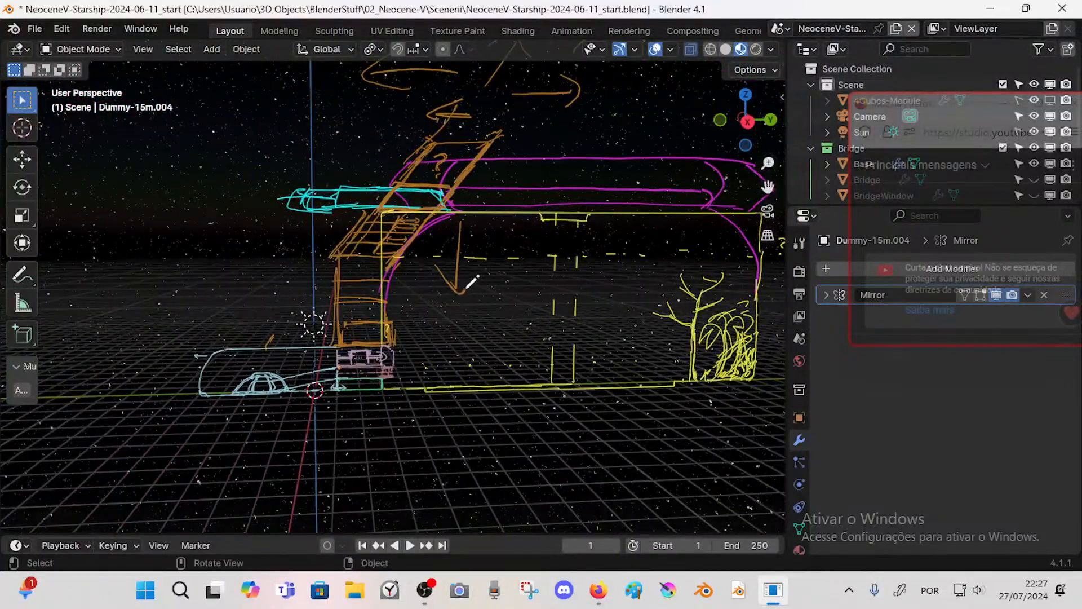
left_click_drag(467, 289, 477, 277)
key("ctrl+z")
key("KP_3")
middle_click_drag(364, 253, 411, 291, "shift")
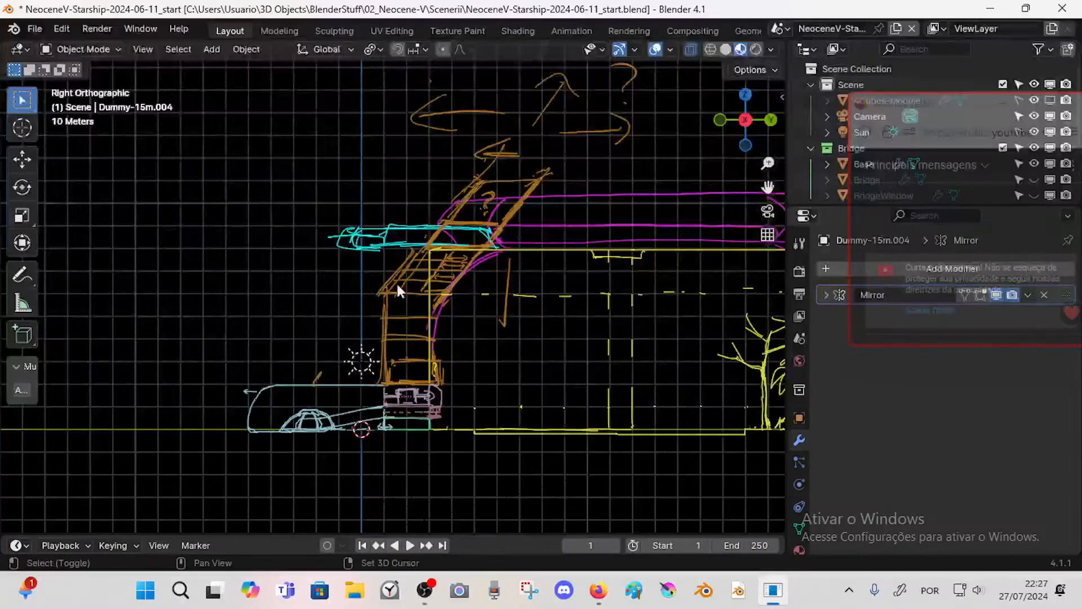
- Sketch an encircled question mark outside the stairway with a double-lined arrow pointing at the bend between its slanted and vertical parts
key("n")
key("n")
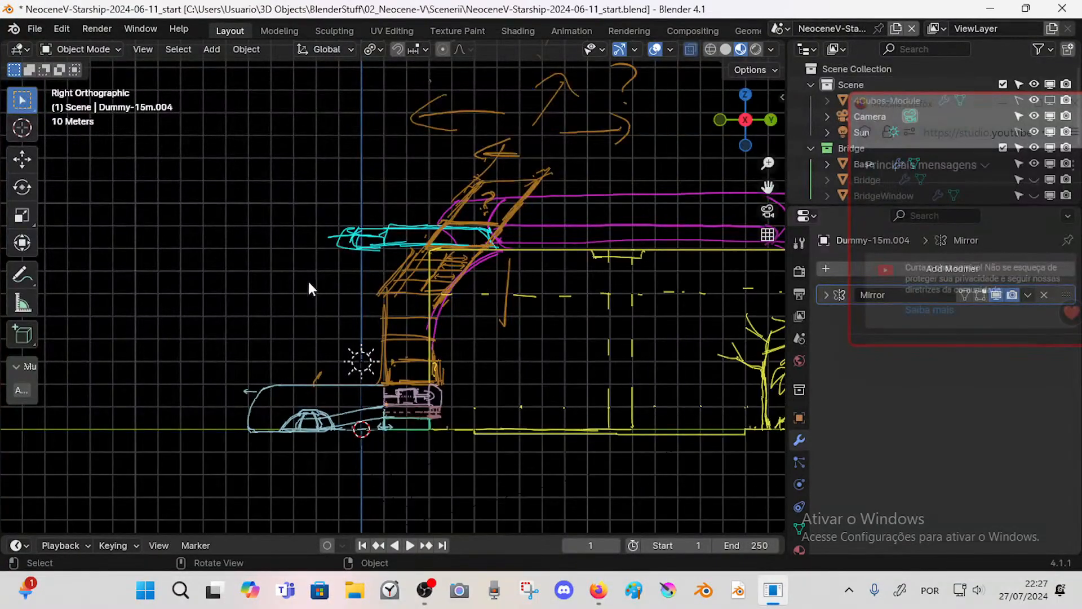
left_click_drag(284, 279, 358, 275)
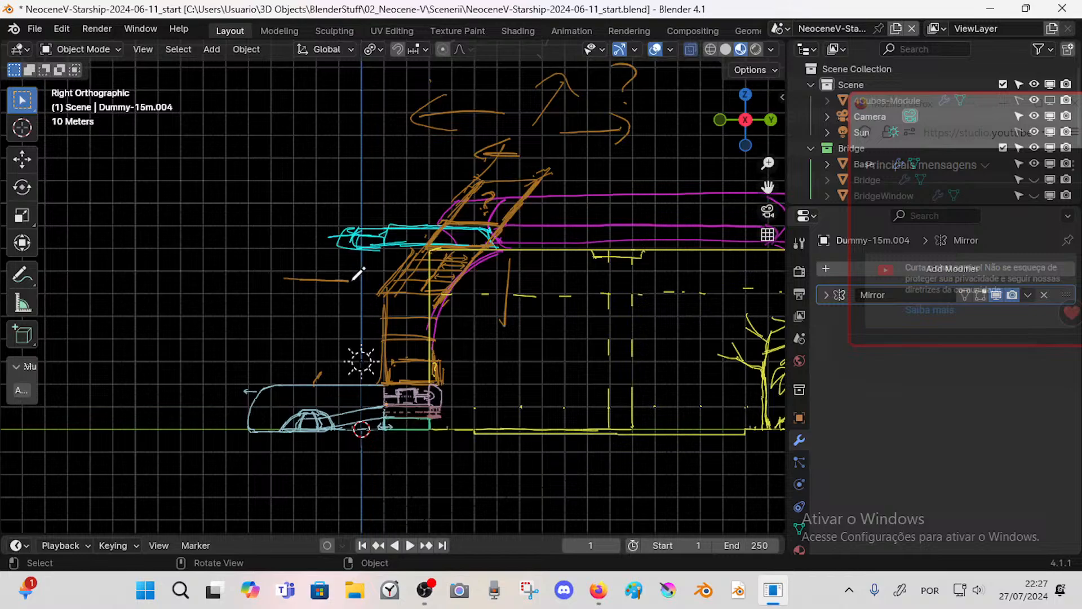
mouse_move(246, 256)
left_mouse_down()
mouse_move(268, 255)
mouse_move(256, 302)
mouse_move(284, 243)
left_mouse_up()
left_click(257, 283)
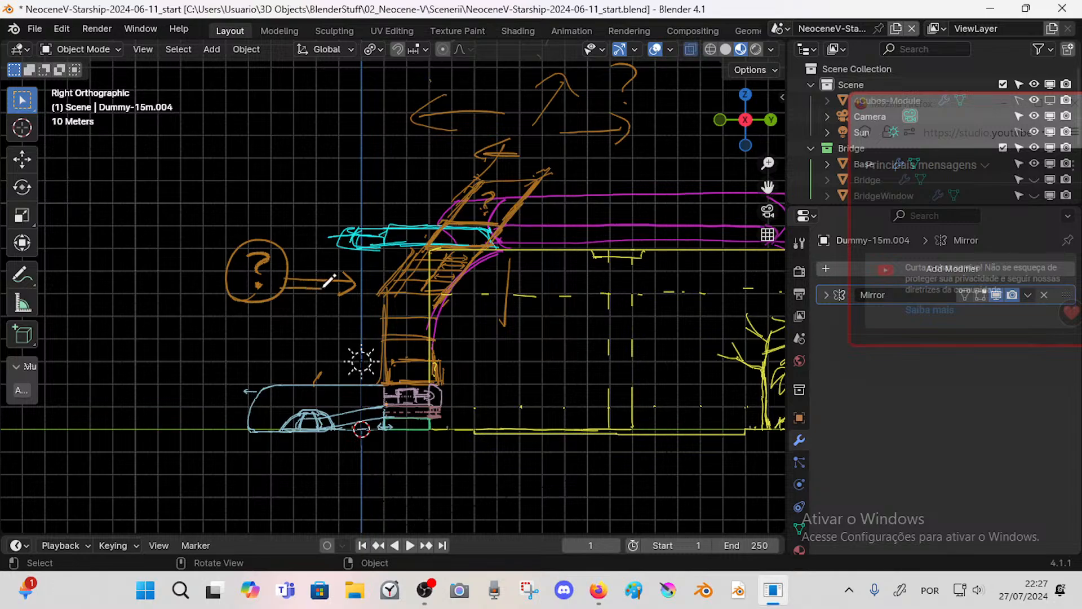
left_click_drag(323, 288, 357, 284)
- Replace the single downward line inside the yellow outline with a double-lined downward arrow beside the slanted shaft
middle_click_drag(389, 304, 368, 319, "shift")
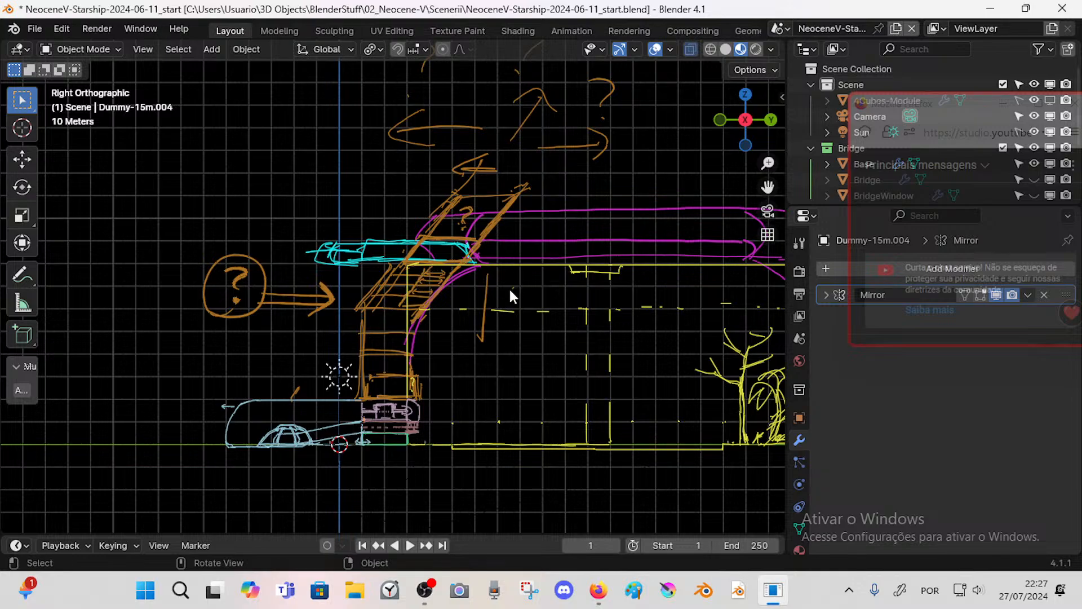
right_click_drag(486, 334, 497, 295)
mouse_move(501, 276)
left_mouse_down()
mouse_move(511, 332)
mouse_move(541, 310)
left_mouse_up()
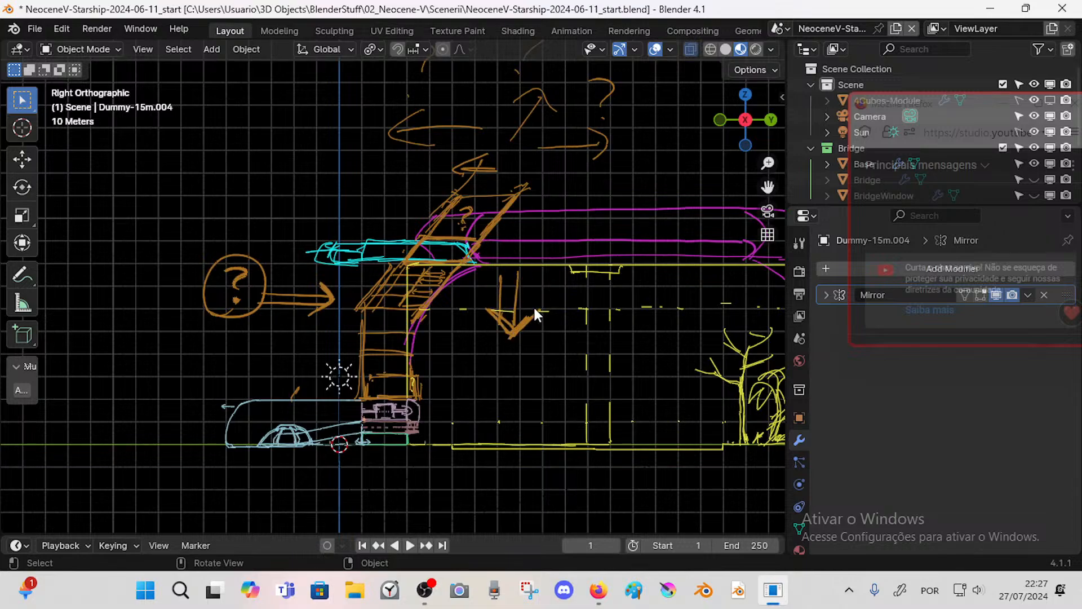
- Erase the upper part of the downward arrow inside the yellow outline and sketch an encircled question mark above its shortened shaft
right_click_drag(505, 295, 531, 312)
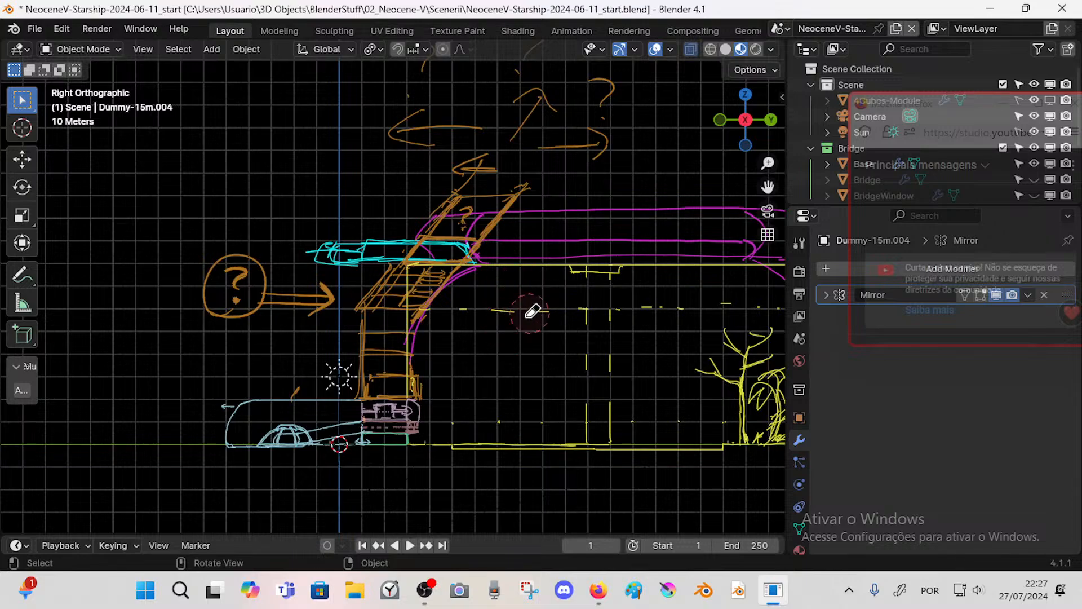
left_click(513, 286)
mouse_move(510, 264)
left_mouse_down()
mouse_move(505, 324)
mouse_move(525, 302)
mouse_move(524, 324)
left_mouse_up()
mouse_move(488, 312)
left_mouse_down()
mouse_move(511, 333)
mouse_move(544, 310)
mouse_move(513, 337)
mouse_move(547, 307)
mouse_move(505, 325)
mouse_move(524, 326)
left_mouse_up()
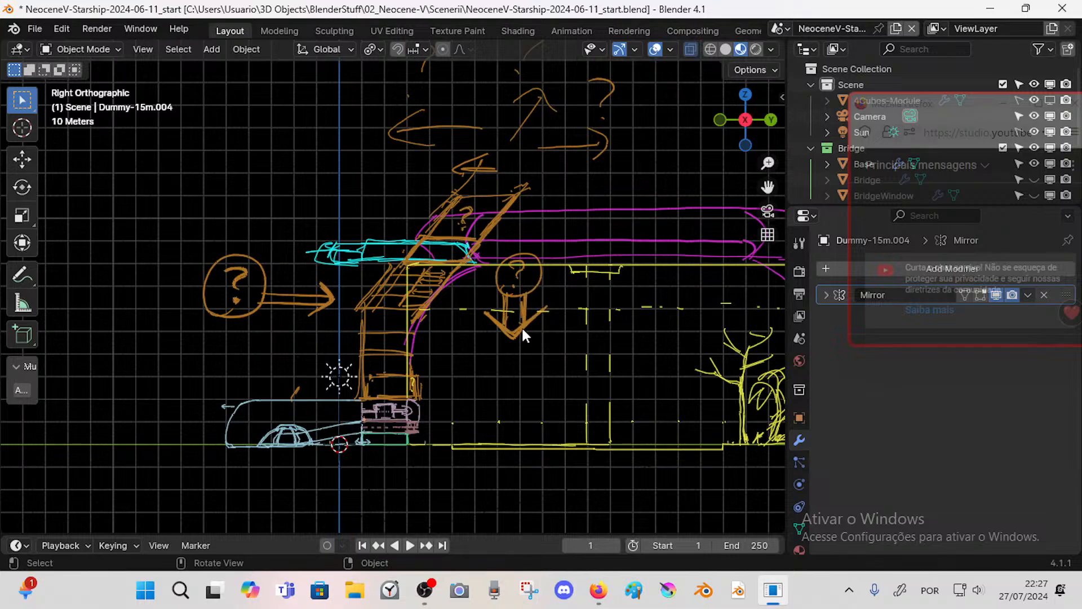
- Erase the stairway's vertical walls and floor lines above the Bibliotheque box, and undo a trial ellipse sketched there
scroll(526, 323, "right", 5)
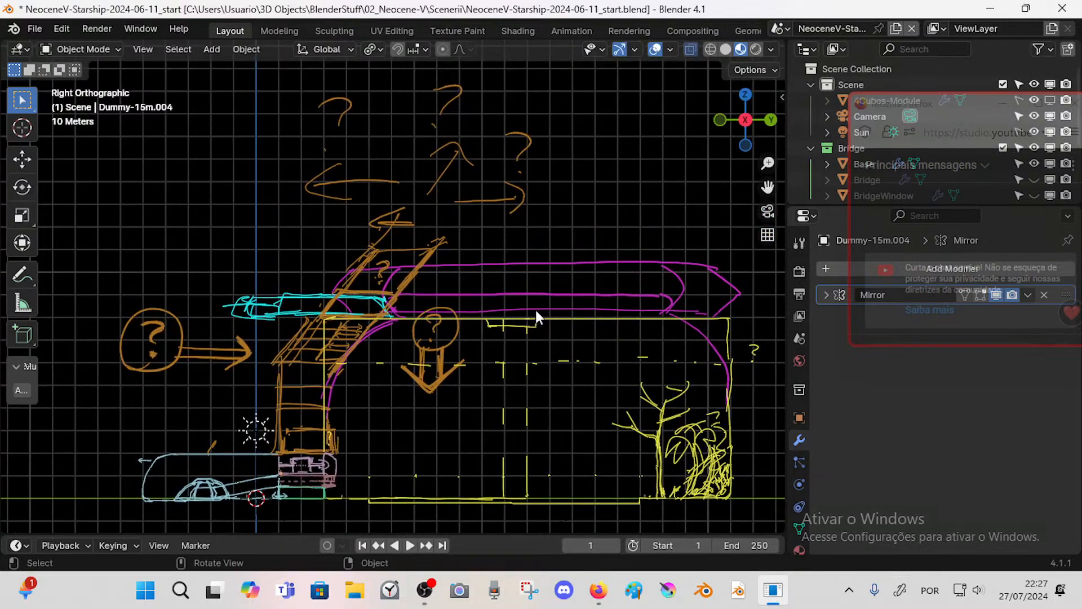
scroll(536, 314, "down", 4)
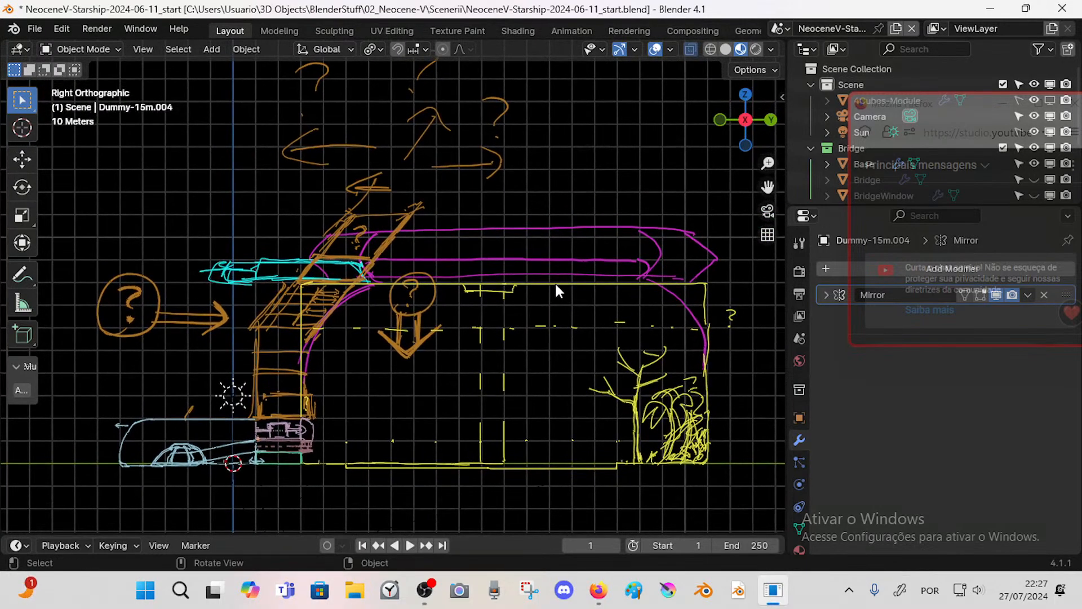
scroll(497, 360, "up", 4)
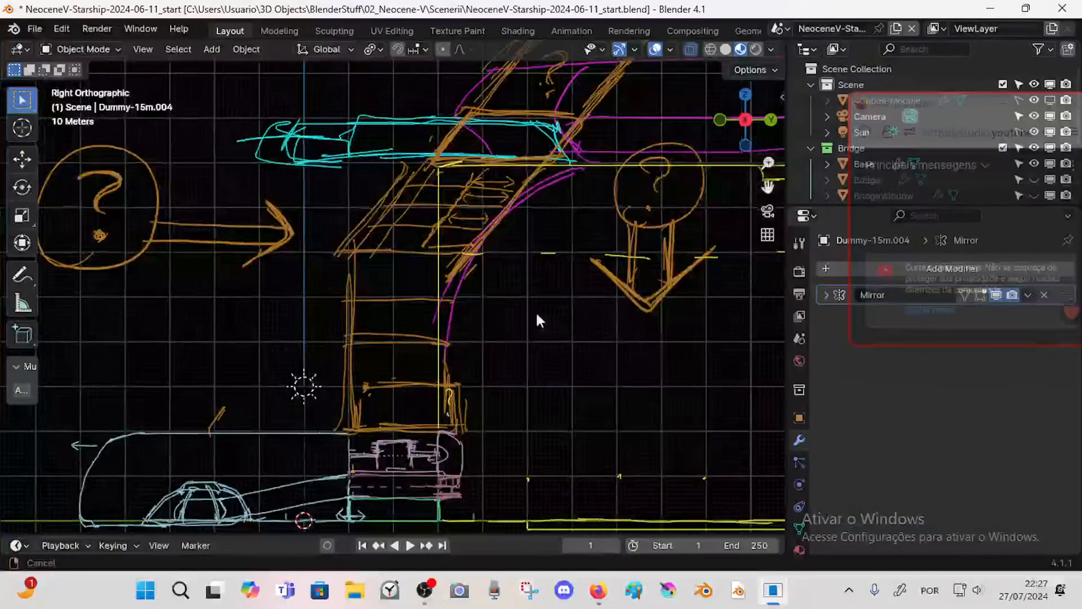
scroll(538, 321, "down", 3)
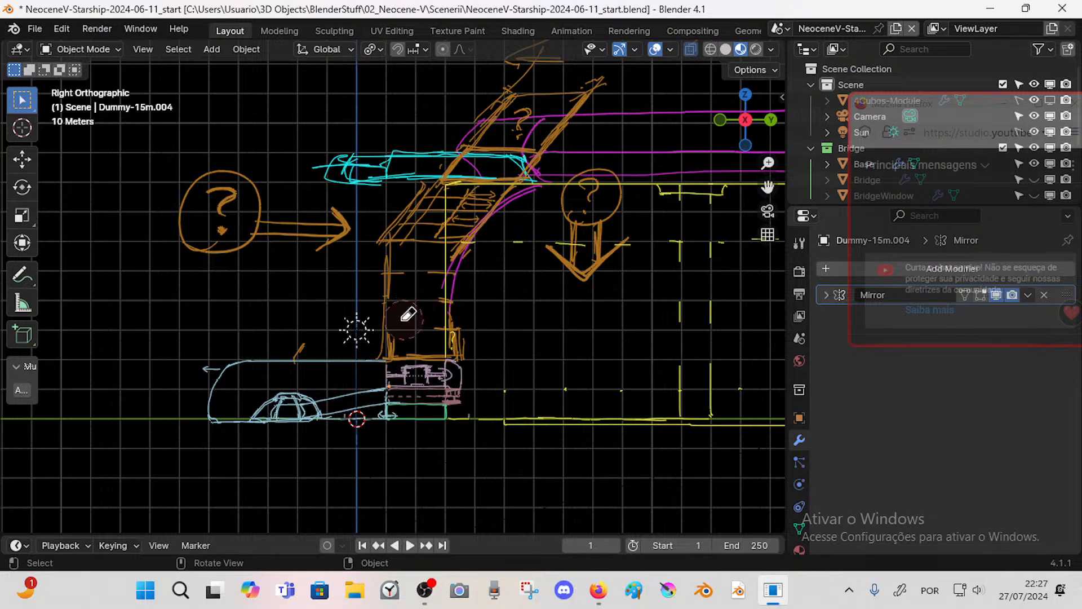
mouse_move(415, 279)
left_mouse_down()
mouse_move(332, 313)
mouse_move(417, 352)
mouse_move(391, 294)
left_mouse_up()
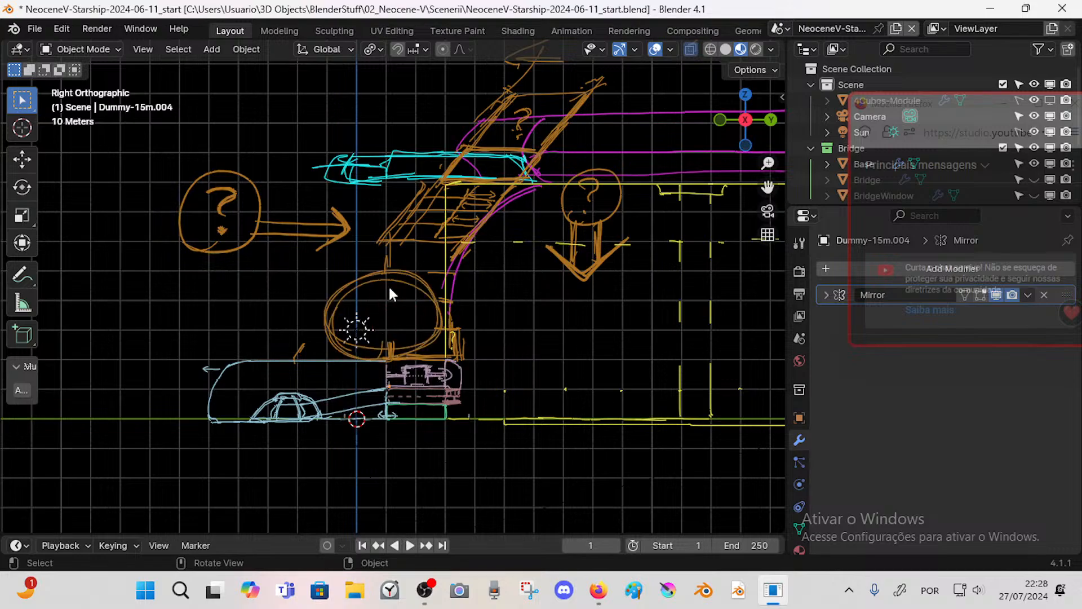
key("ctrl+z")
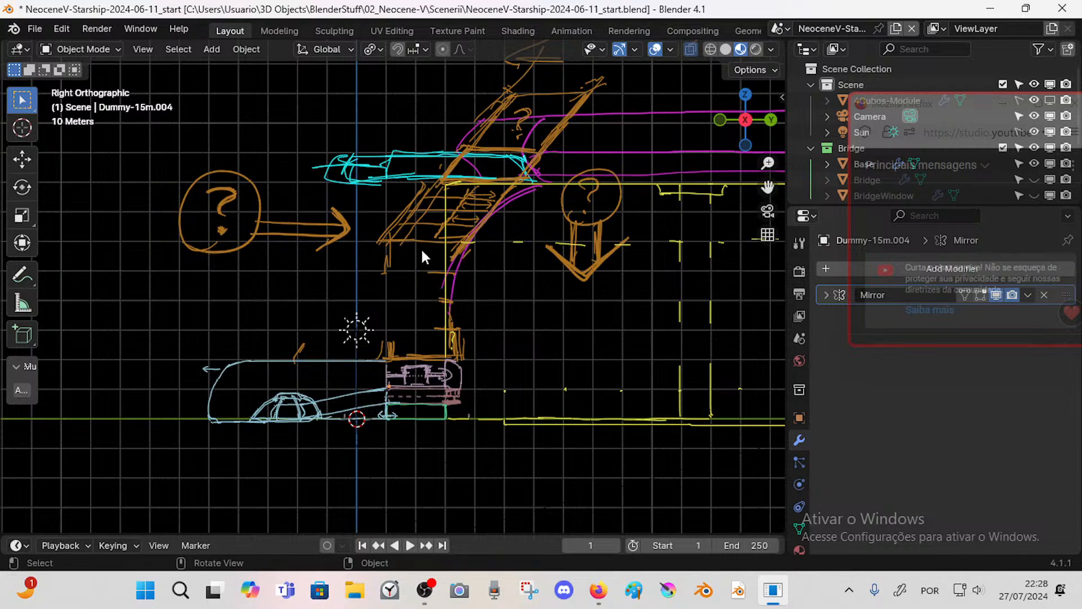
- Extend the slanted stairway shaft's walls diagonally down to the roof of the light-blue front module
left_click_drag(391, 251, 361, 283)
mouse_move(451, 259)
left_mouse_down()
mouse_move(418, 309)
mouse_move(343, 302)
left_mouse_up()
left_click_drag(411, 281, 397, 303)
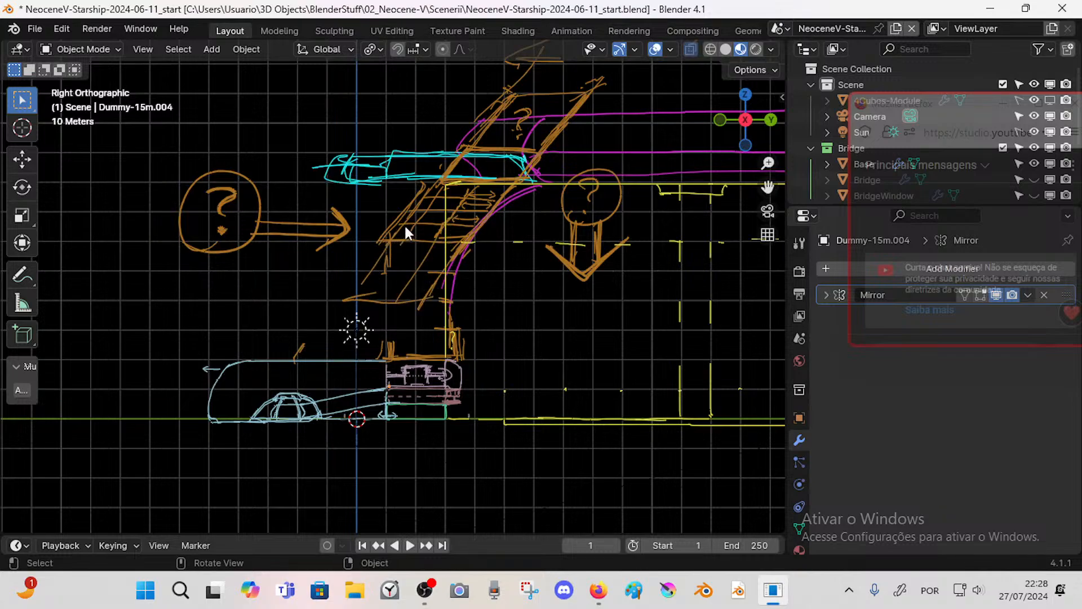
mouse_move(394, 257)
left_mouse_down()
mouse_move(324, 341)
mouse_move(341, 313)
mouse_move(420, 306)
left_mouse_up()
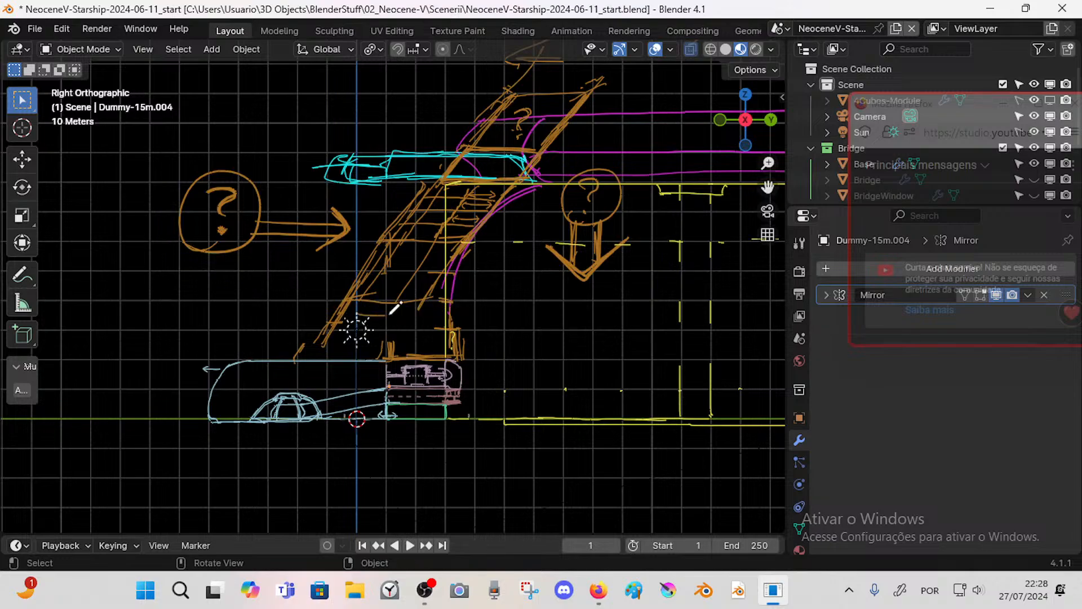
- Sketch horizontal floor lines across the widened base of the slanted shaft and reinforce its outer wall, undoing a stray stroke
left_click_drag(357, 324, 432, 322)
left_click_drag(365, 343, 408, 327)
key("ctrl+z")
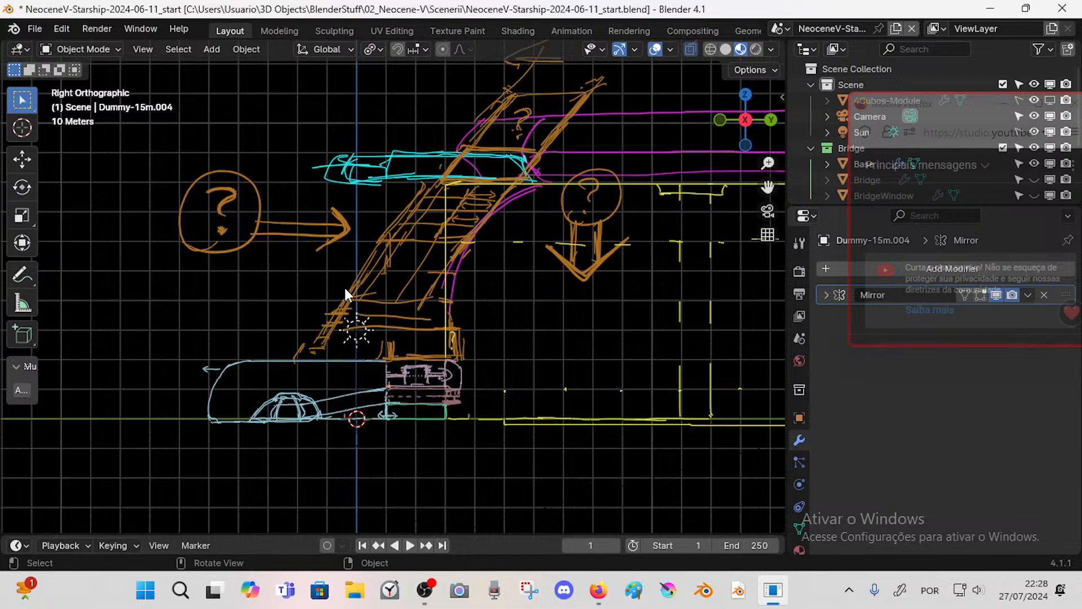
mouse_move(341, 290)
left_mouse_down()
mouse_move(297, 354)
mouse_move(353, 280)
left_mouse_up()
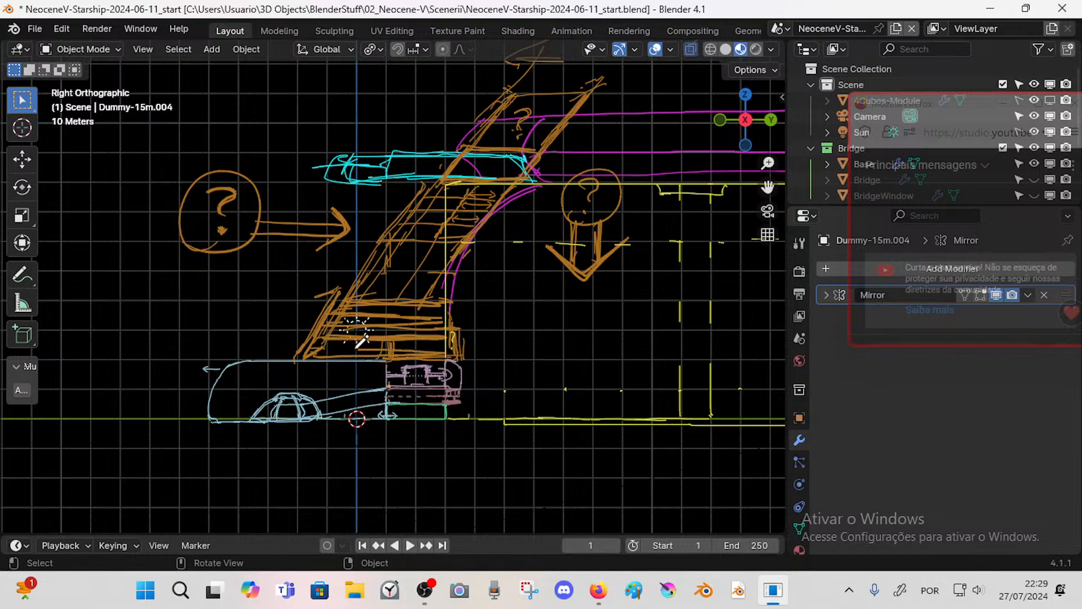
mouse_move(359, 339)
left_mouse_down()
mouse_move(366, 328)
mouse_move(415, 324)
mouse_move(324, 330)
mouse_move(437, 345)
left_mouse_up()
mouse_move(346, 306)
left_mouse_down()
mouse_move(455, 305)
mouse_move(345, 306)
mouse_move(455, 274)
left_mouse_up()
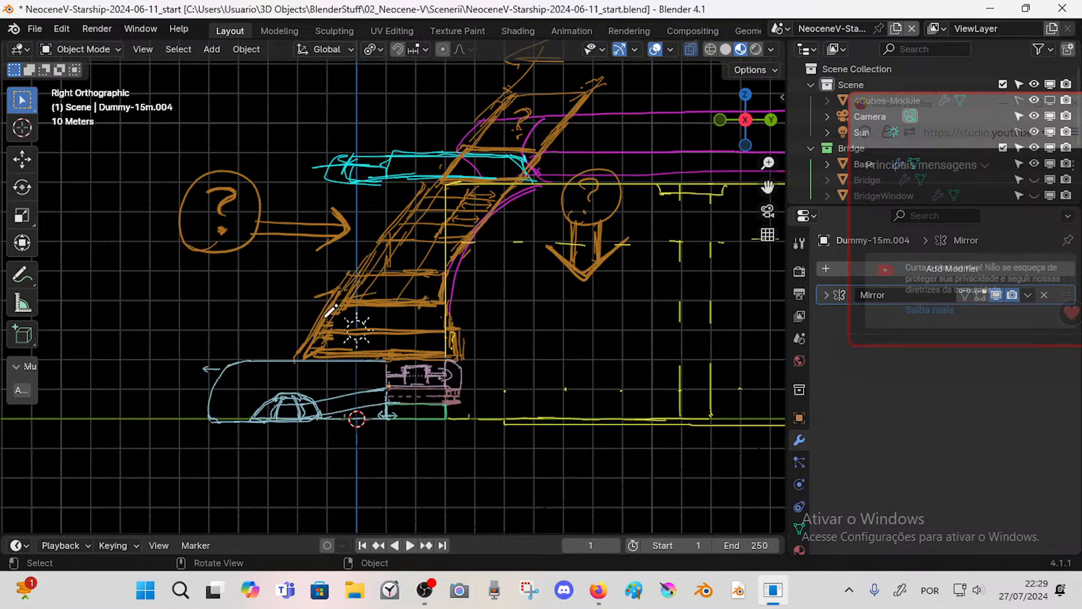
- Clear the shaft's middle floor lines and sketch a stepped outer landing with an inner slanted staircase up to the upper flight
mouse_move(394, 299)
left_mouse_down()
mouse_move(370, 293)
mouse_move(425, 293)
mouse_move(395, 293)
left_mouse_up()
mouse_move(359, 304)
left_mouse_down()
mouse_move(435, 304)
mouse_move(398, 297)
mouse_move(405, 288)
mouse_move(397, 297)
left_mouse_up()
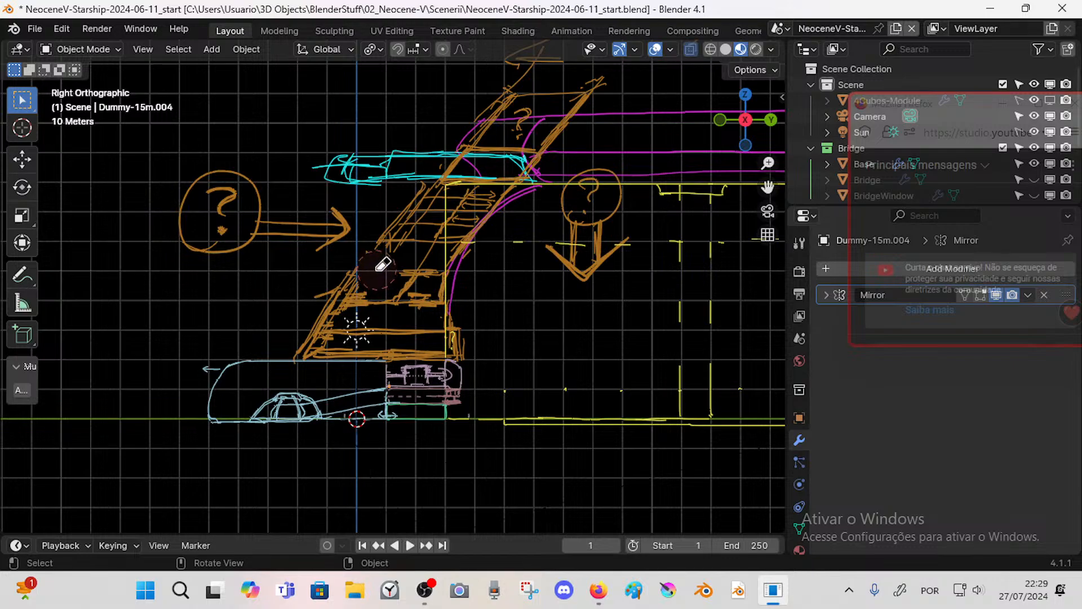
mouse_move(396, 243)
left_mouse_down()
mouse_move(364, 245)
mouse_move(341, 292)
mouse_move(360, 250)
mouse_move(447, 250)
left_mouse_up()
right_click_drag(411, 273, 423, 262)
mouse_move(439, 238)
left_mouse_down()
mouse_move(400, 298)
mouse_move(382, 300)
left_mouse_up()
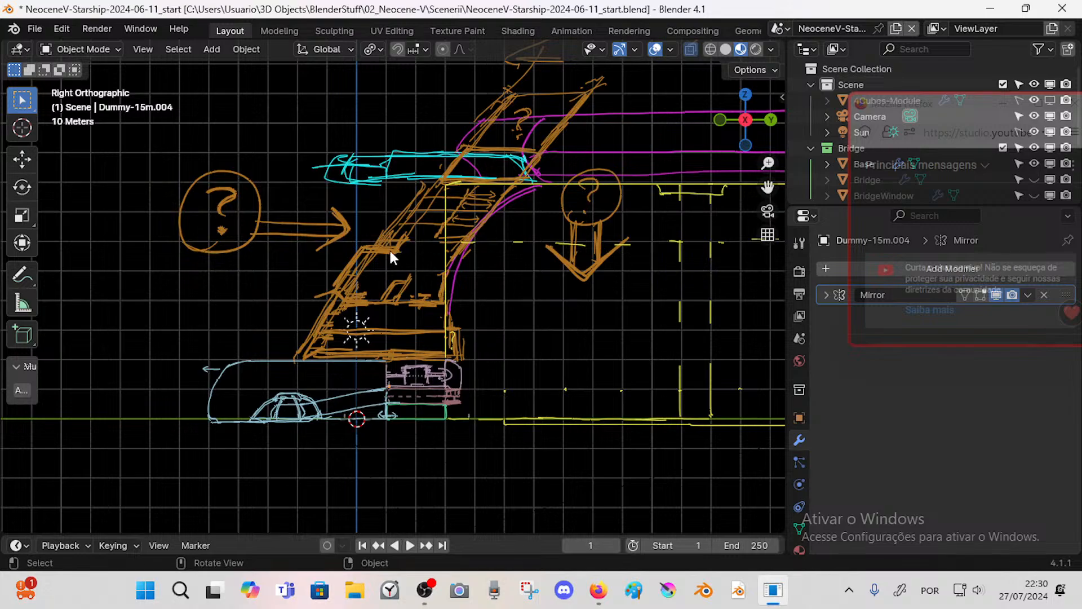
mouse_move(443, 237)
left_mouse_down()
mouse_move(404, 289)
mouse_move(429, 262)
left_mouse_up()
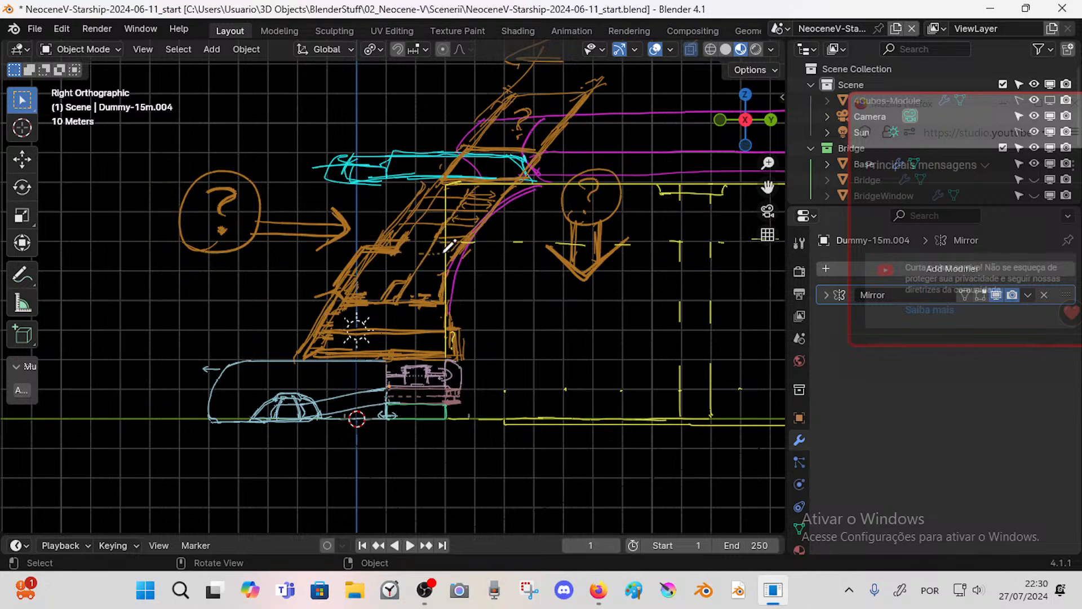
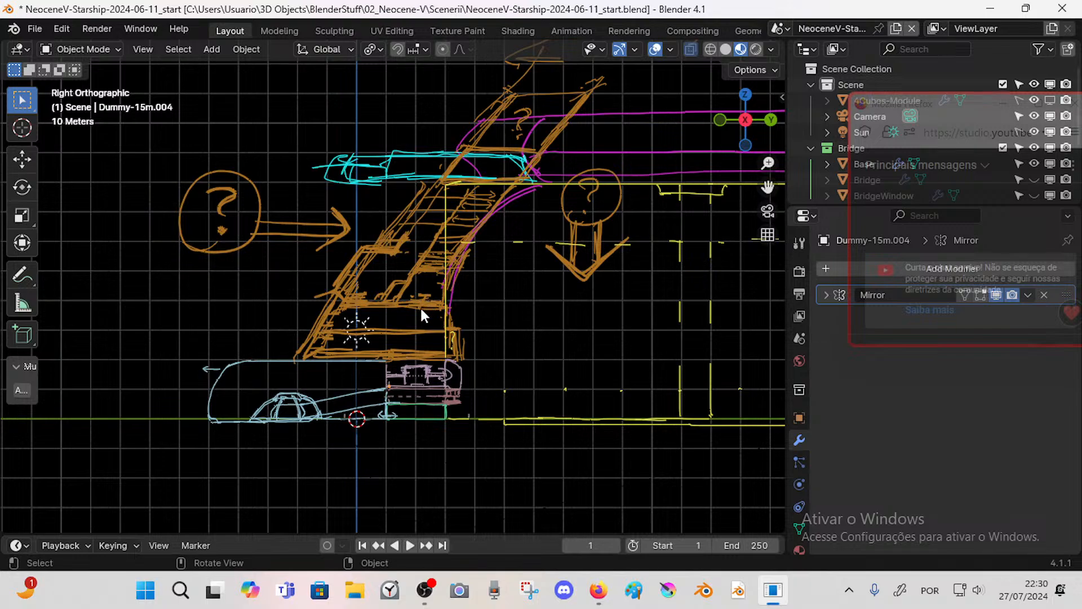
- Try a horizontal stroke below the light-blue front module in the side view and undo it
scroll(416, 305, "down", 3)
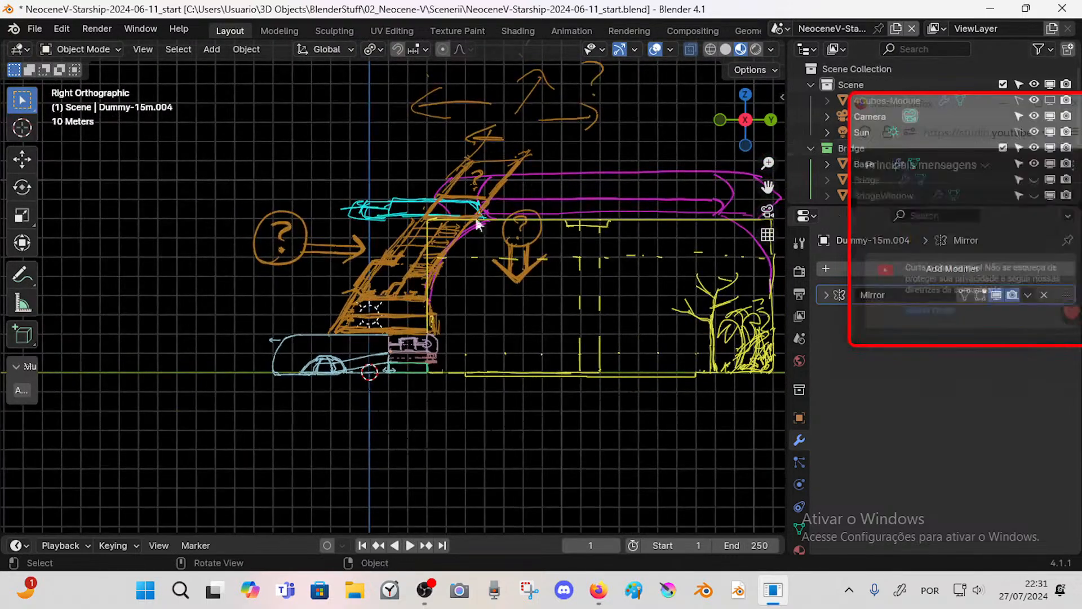
scroll(479, 214, "down", 2)
middle_click_drag(508, 211, 468, 257, "shift")
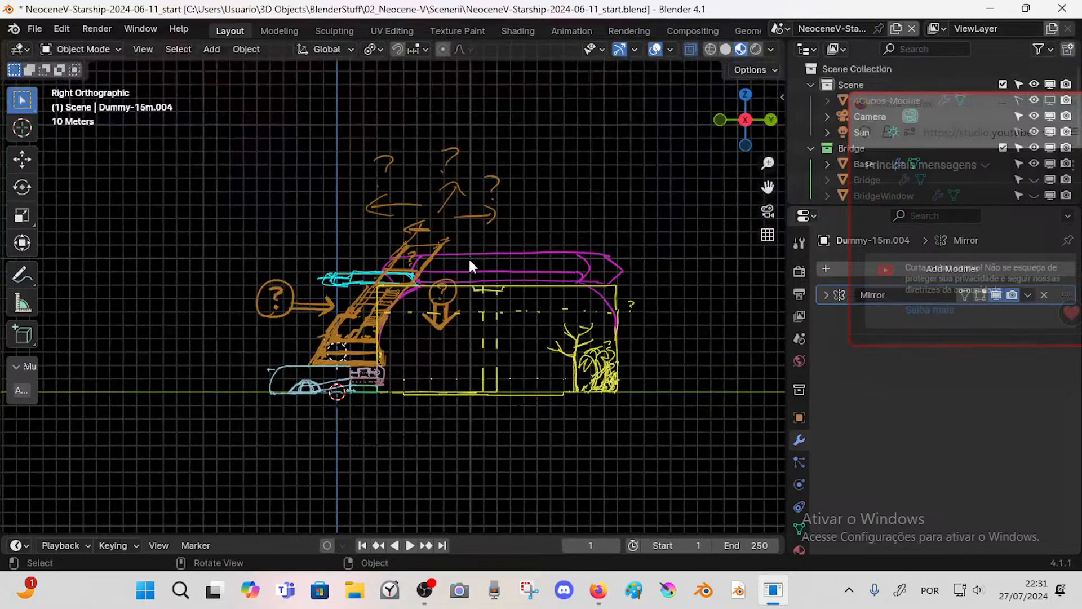
scroll(468, 257, "up", 1)
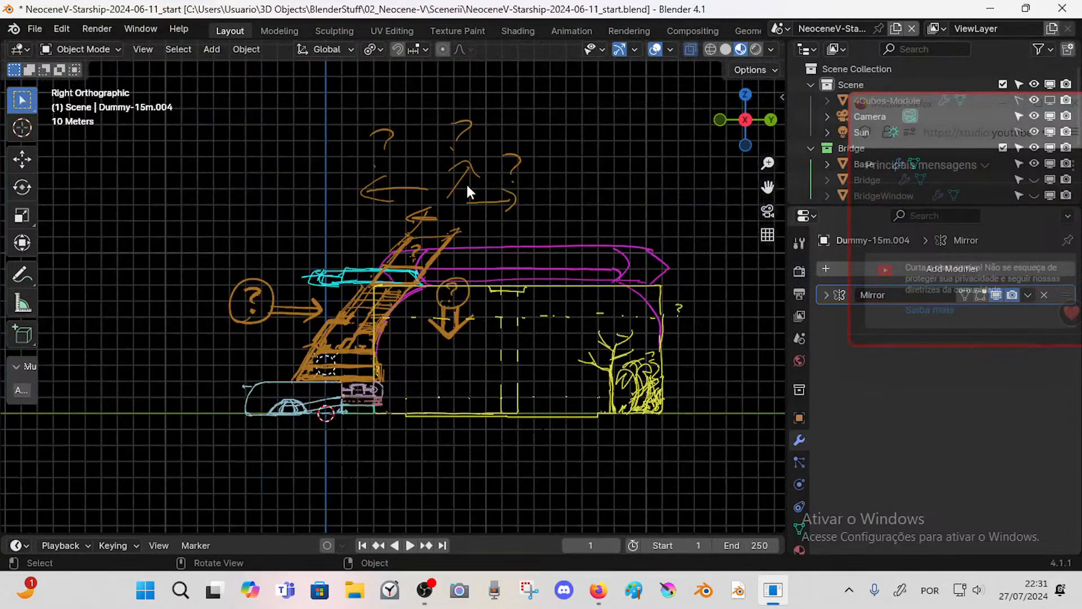
middle_click_drag(476, 320, 512, 253, "shift")
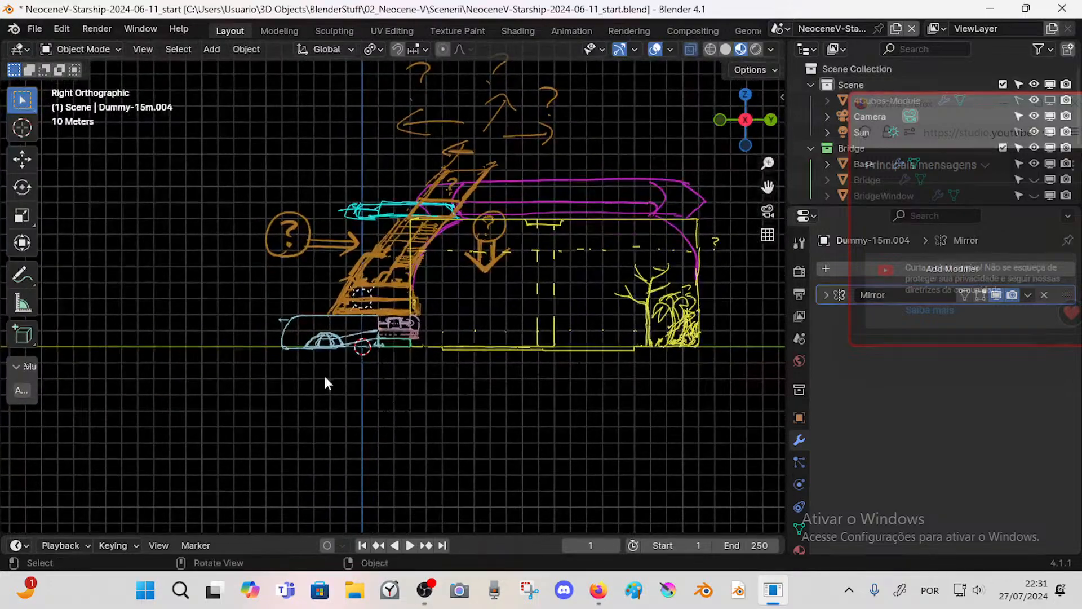
mouse_move(310, 356)
left_mouse_down()
mouse_move(296, 379)
mouse_move(685, 366)
mouse_move(282, 345)
mouse_move(214, 355)
left_mouse_up()
key("ctrl+z")
- Orbit the blueprint from the side view into a perspective view and save the Blender file
mouse_move(338, 304)
middle_mouse_down("shift")
mouse_move(370, 350)
mouse_move(265, 322)
middle_mouse_up("shift")
scroll(361, 344, "down", 1)
scroll(361, 342, "up", 3)
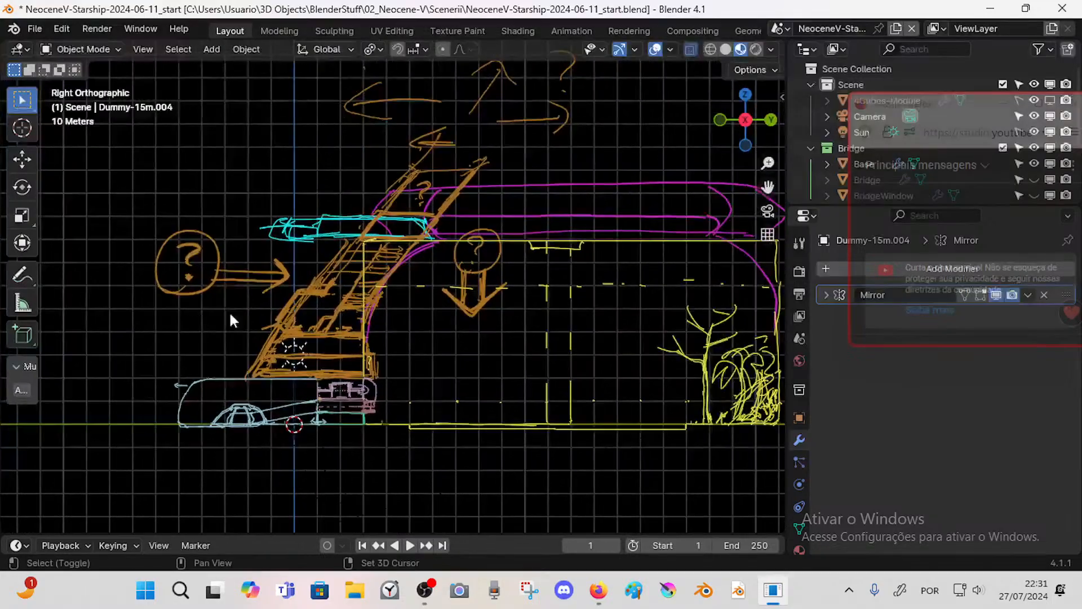
scroll(344, 313, "down", 2)
mouse_move(343, 312)
middle_mouse_down()
mouse_move(398, 294)
mouse_move(429, 312)
mouse_move(439, 300)
mouse_move(411, 294)
mouse_move(366, 311)
mouse_move(513, 312)
mouse_move(422, 297)
mouse_move(329, 317)
mouse_move(398, 320)
mouse_move(524, 233)
mouse_move(512, 255)
mouse_move(459, 261)
mouse_move(447, 336)
mouse_move(474, 350)
mouse_move(393, 290)
mouse_move(651, 195)
mouse_move(421, 283)
mouse_move(483, 282)
mouse_move(455, 296)
mouse_move(401, 282)
mouse_move(503, 283)
mouse_move(456, 280)
mouse_move(374, 300)
mouse_move(453, 276)
mouse_move(545, 285)
mouse_move(486, 287)
mouse_move(465, 317)
mouse_move(367, 309)
mouse_move(437, 316)
mouse_move(346, 290)
mouse_move(421, 293)
mouse_move(500, 318)
mouse_move(398, 338)
mouse_move(490, 264)
mouse_move(471, 286)
mouse_move(498, 248)
mouse_move(475, 283)
mouse_move(505, 244)
mouse_move(530, 263)
mouse_move(534, 246)
mouse_move(548, 269)
mouse_move(526, 296)
mouse_move(483, 290)
mouse_move(473, 257)
middle_mouse_up()
key("ctrl+s")
- Inspect the stairway and hull annotations in perspective, toggle the viewport sidebar, and save the file again
scroll(391, 325, "up", 4)
scroll(408, 328, "up", 3)
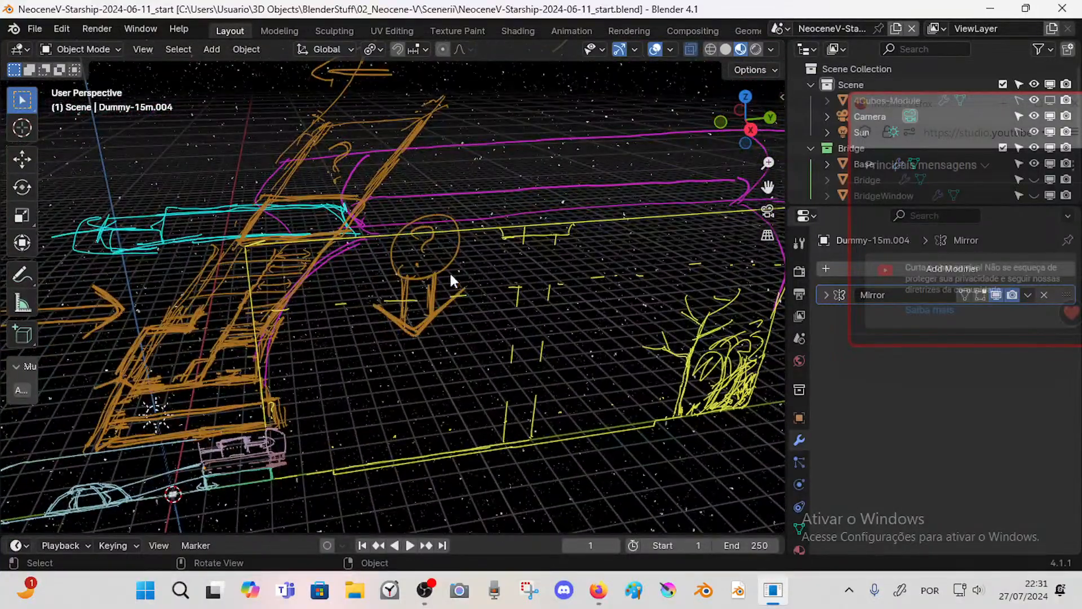
scroll(448, 279, "down", 2)
middle_click_drag(441, 333, 484, 287, "shift")
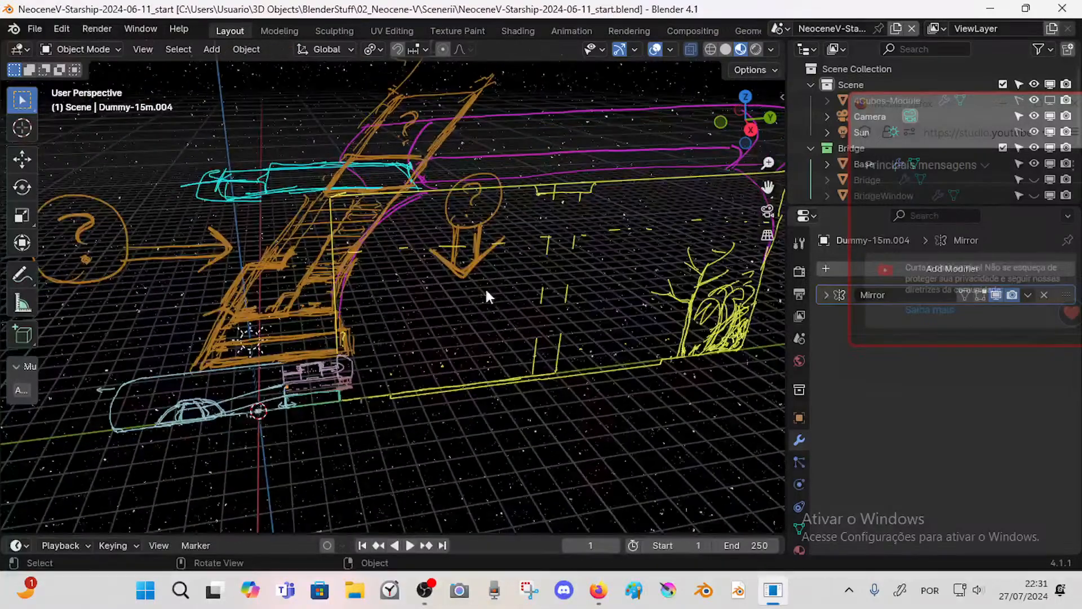
scroll(451, 257, "down", 3)
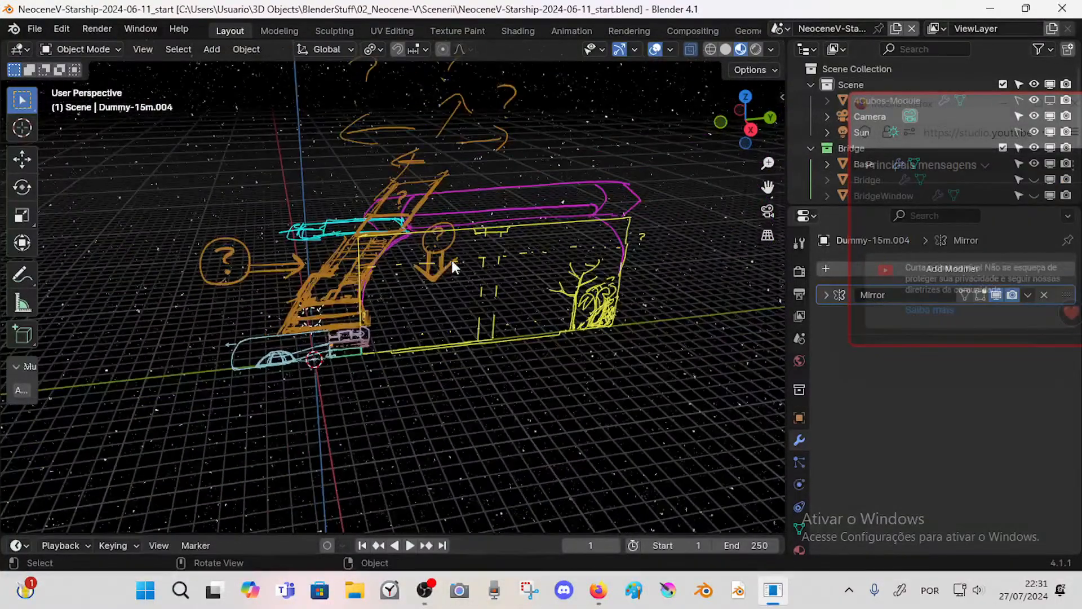
key("n")
key("n")
key("n")
key("n")
key("ctrl+s")
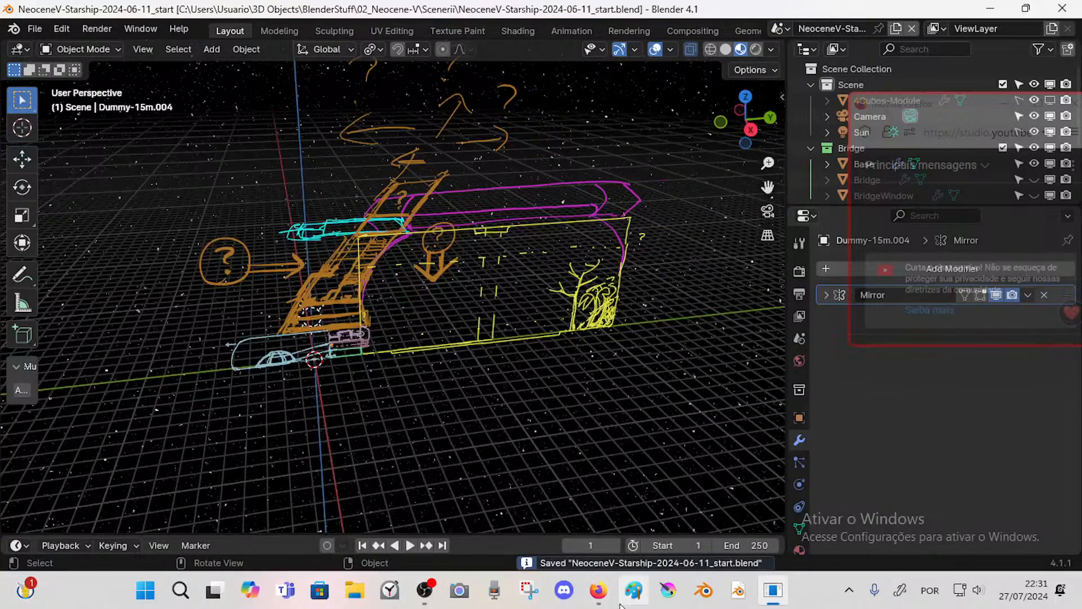
- Switch to Firefox, close the Beach House Ambience video, check the YouTube Studio livestream page, and return to Blender
mouse_move(599, 591)
left_click(577, 490)
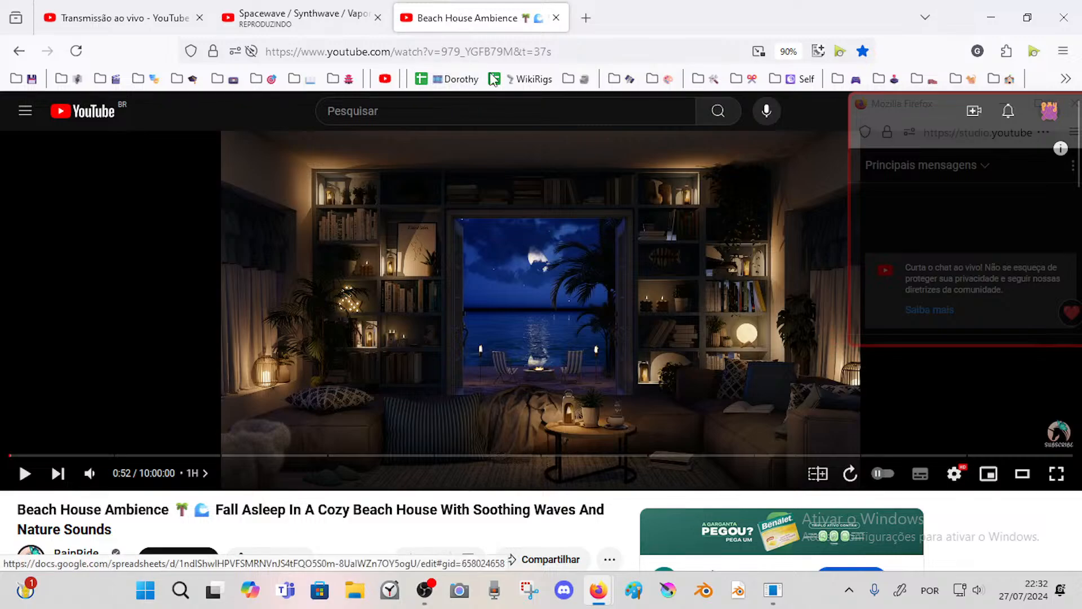
left_click(555, 18)
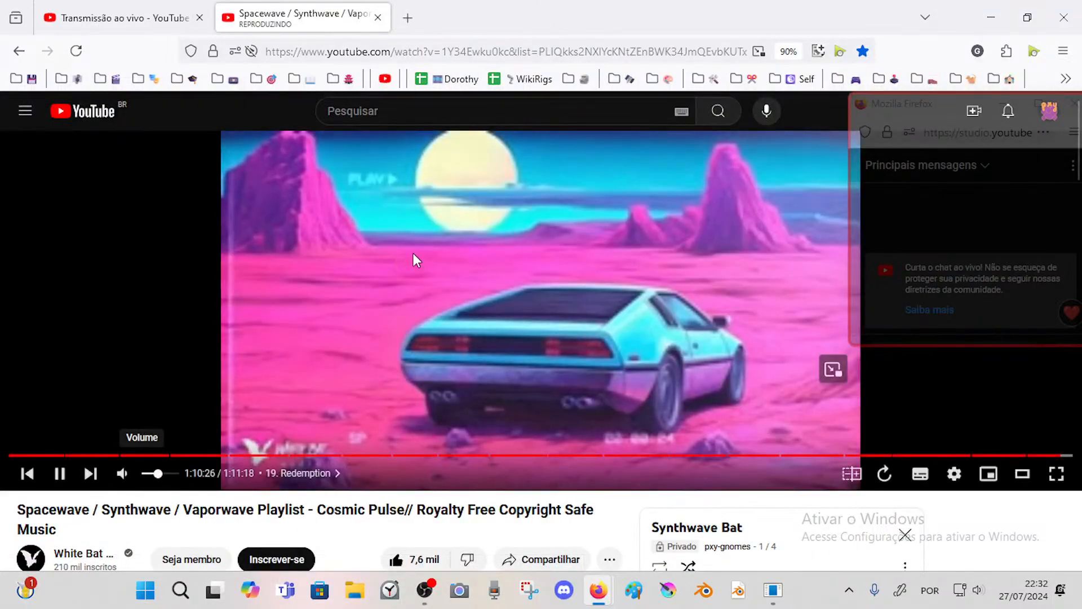
left_click(90, 14)
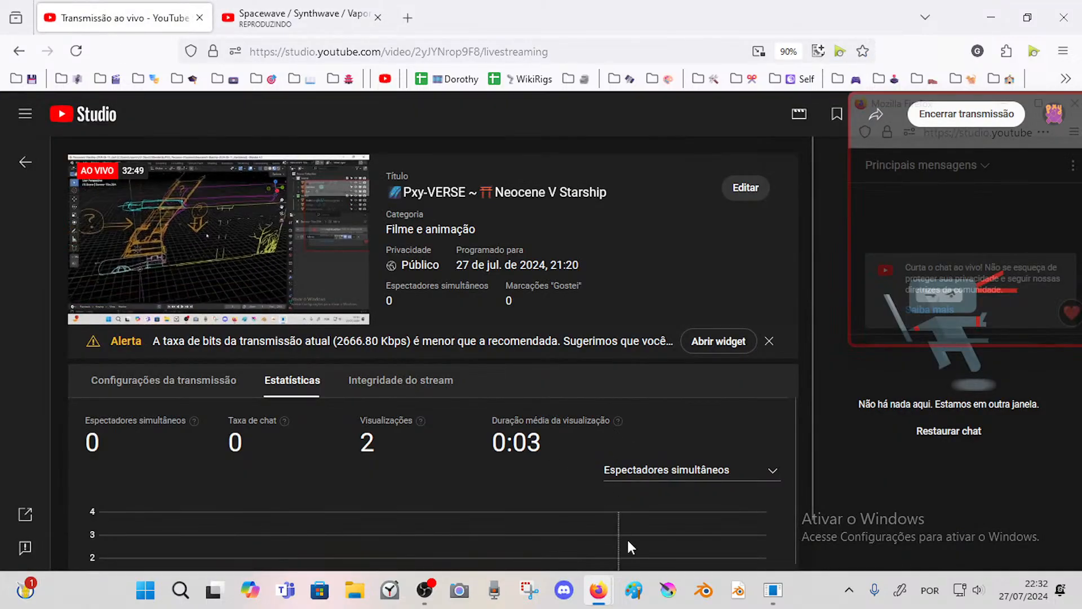
left_click(772, 589)
- Examine the slanted stairway and the yellow interior outline from several perspective angles
scroll(418, 282, "up", 6)
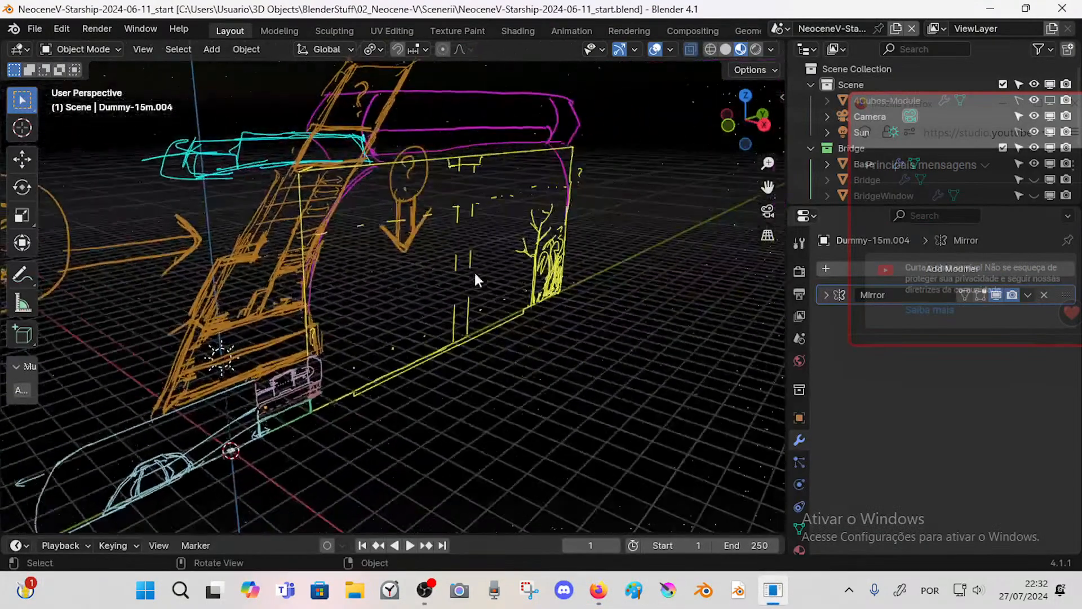
mouse_move(475, 280)
middle_mouse_down()
mouse_move(447, 287)
mouse_move(547, 271)
mouse_move(503, 303)
mouse_move(338, 305)
mouse_move(444, 292)
mouse_move(348, 322)
mouse_move(449, 312)
mouse_move(270, 330)
mouse_move(288, 345)
mouse_move(387, 306)
mouse_move(447, 359)
mouse_move(391, 349)
mouse_move(441, 336)
mouse_move(412, 277)
mouse_move(324, 328)
middle_mouse_up()
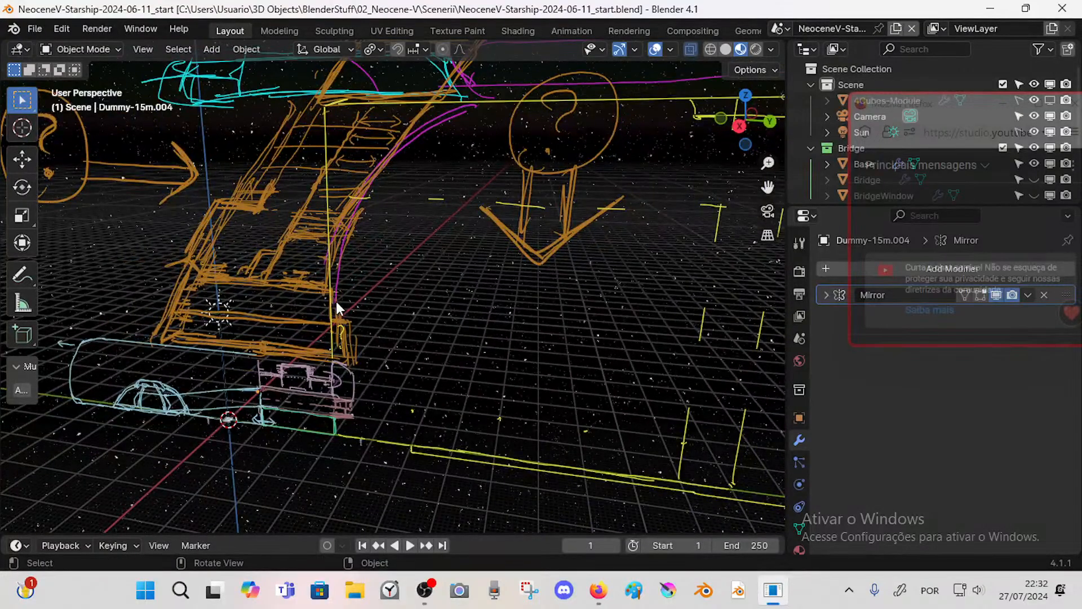
mouse_move(337, 307)
middle_mouse_down()
mouse_move(360, 306)
mouse_move(414, 257)
mouse_move(393, 277)
middle_mouse_up()
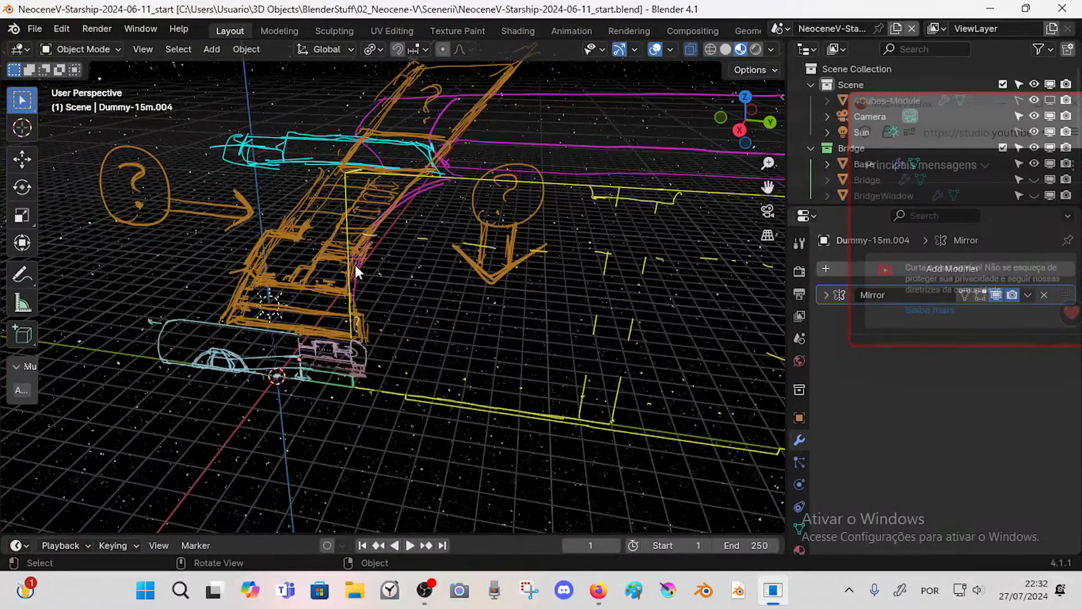
middle_click_drag(355, 264, 427, 253)
scroll(427, 253, "up", 2)
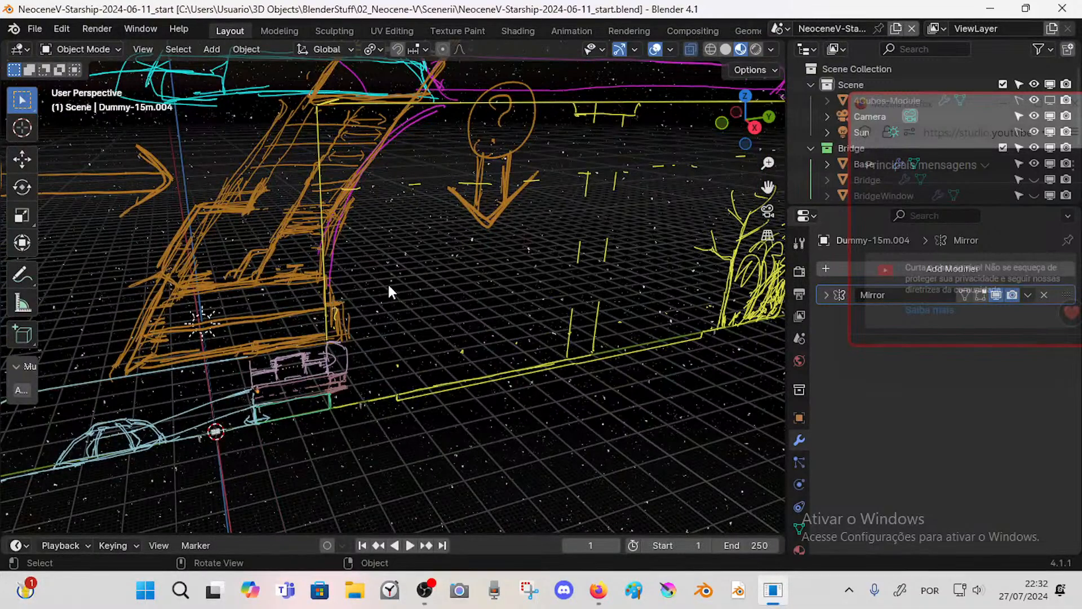
middle_click_drag(649, 174, 537, 195)
scroll(533, 199, "down", 3)
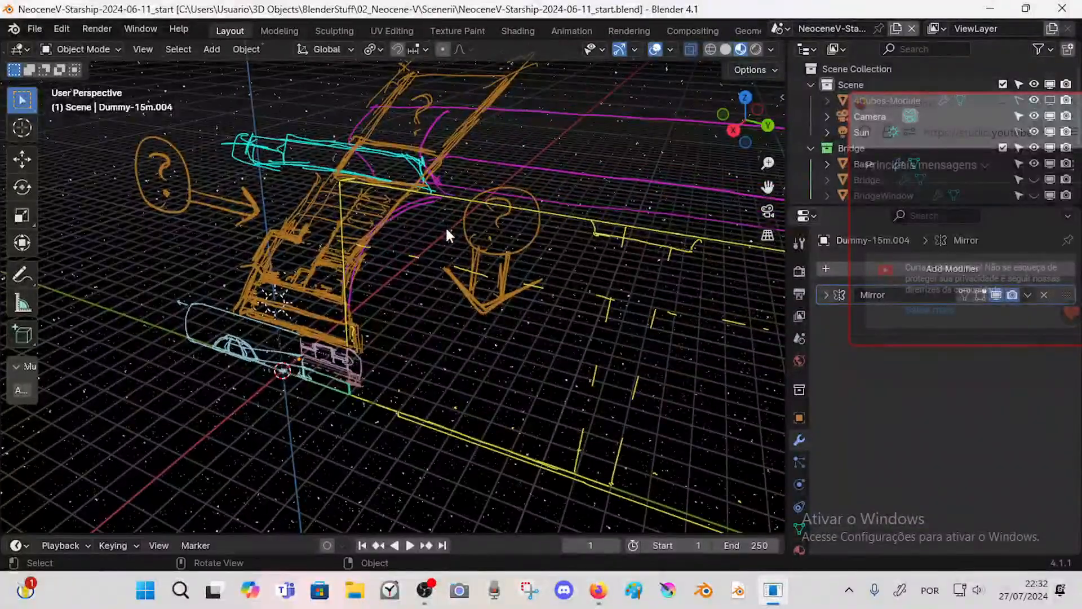
middle_click_drag(368, 237, 446, 217)
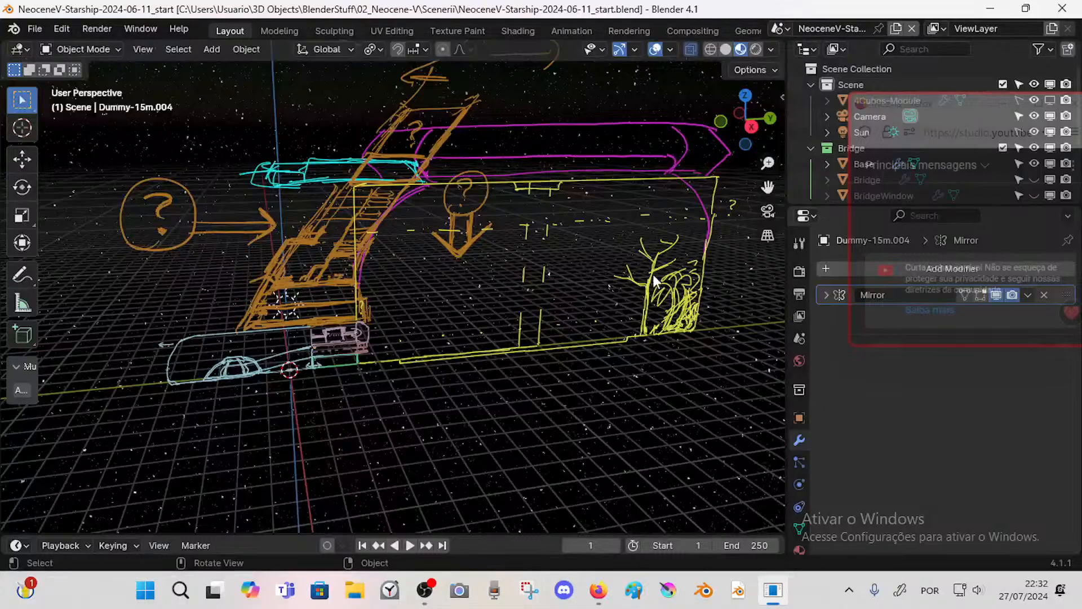
- Examine the slanted stairway, the vehicle-shaped section beneath it and the yellow interior outline up close and from afar
middle_click_drag(443, 148, 415, 173)
middle_click_drag(493, 117, 440, 174)
mouse_move(495, 112)
middle_mouse_down()
mouse_move(485, 104)
mouse_move(492, 85)
mouse_move(447, 101)
mouse_move(440, 145)
middle_mouse_up()
mouse_move(463, 231)
middle_mouse_down()
mouse_move(387, 268)
mouse_move(309, 286)
mouse_move(298, 263)
middle_mouse_up()
scroll(393, 284, "up", 5)
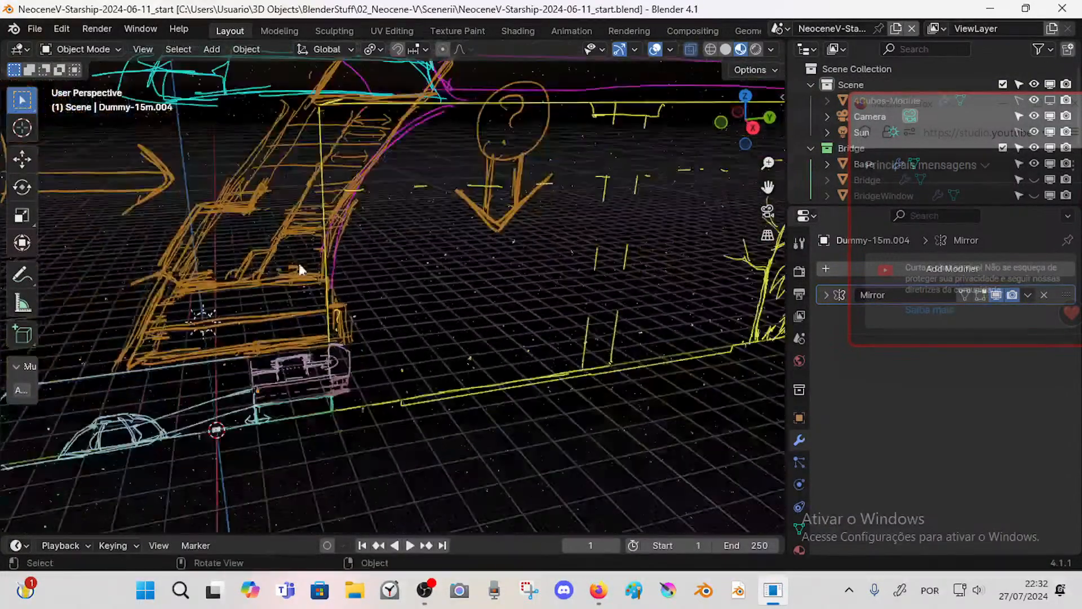
middle_click_drag(281, 329, 229, 345)
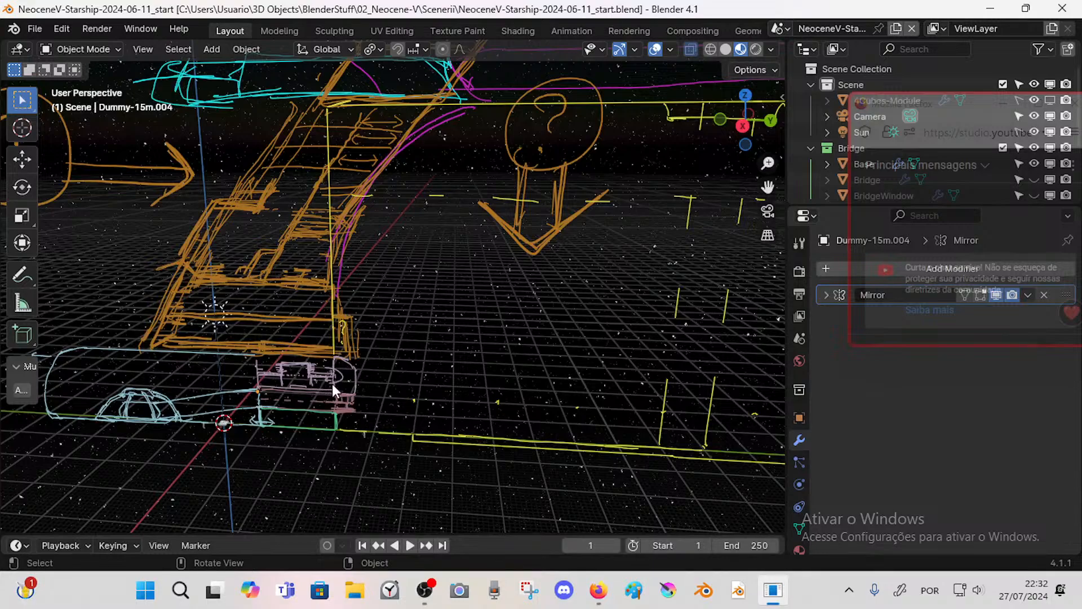
scroll(342, 361, "down", 4)
scroll(499, 324, "up", 3)
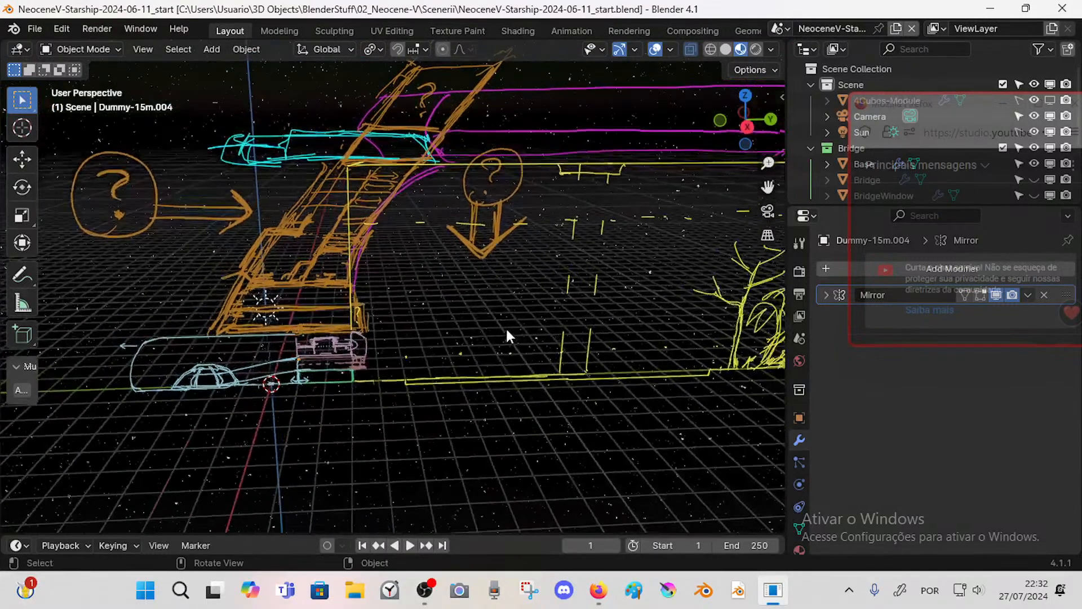
scroll(488, 331, "up", 3)
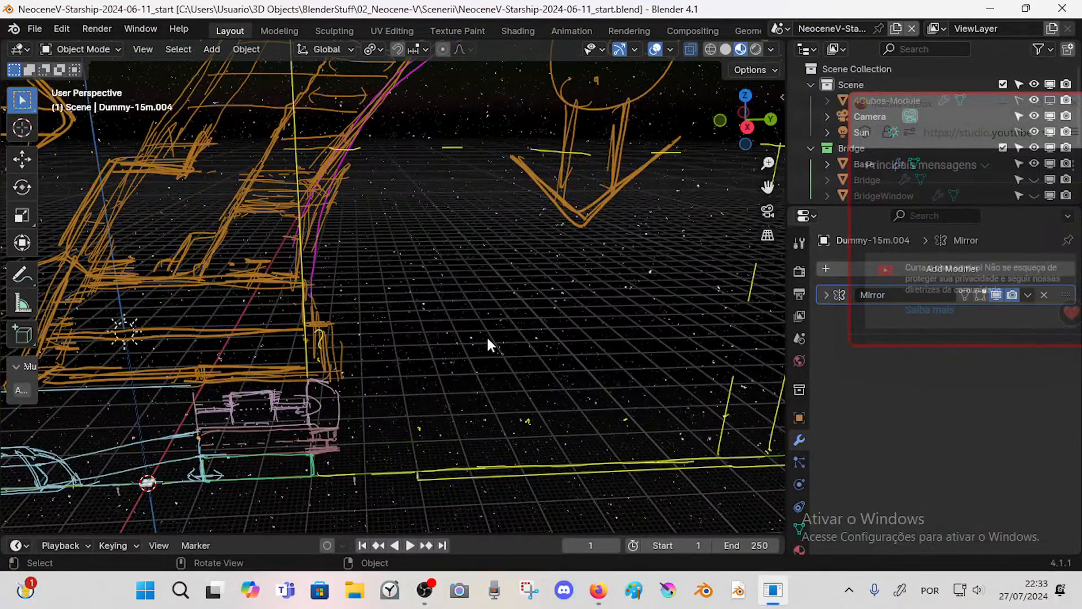
scroll(458, 356, "down", 3)
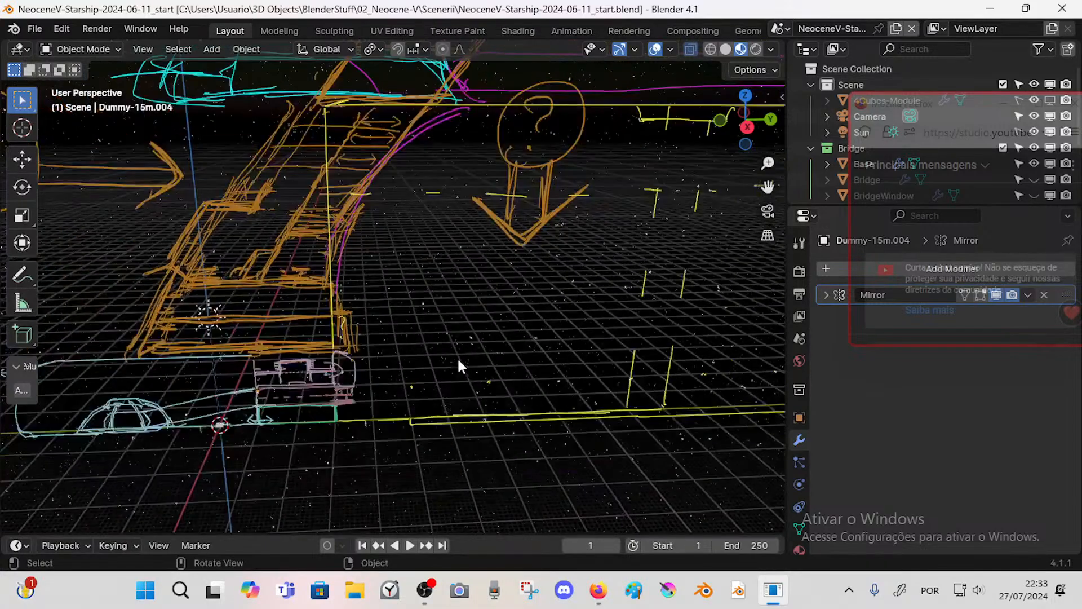
scroll(615, 194, "down", 1)
scroll(395, 282, "down", 3)
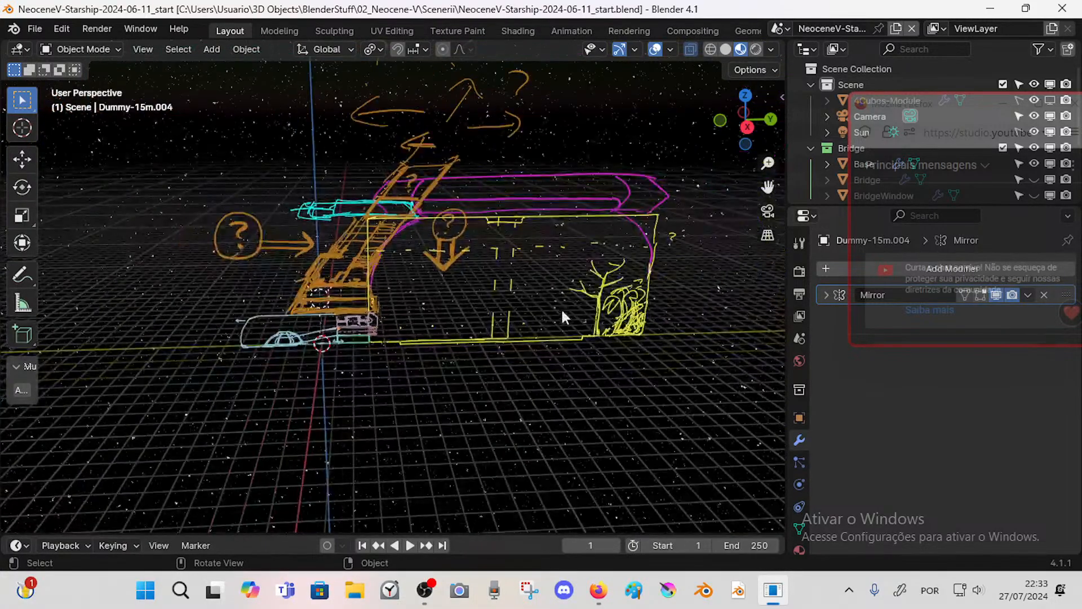
scroll(461, 303, "up", 5)
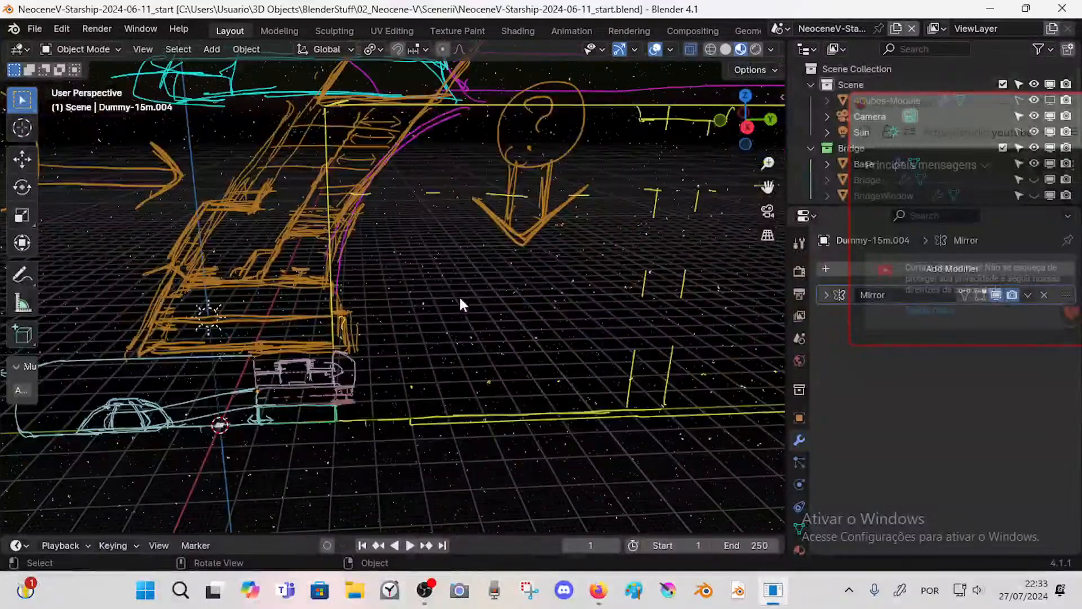
- Compare the stairway's base with the yellow interior floor and tree sketch from alternating oblique and near-side angles
mouse_move(367, 318)
middle_mouse_down()
mouse_move(334, 327)
mouse_move(327, 349)
mouse_move(374, 358)
mouse_move(300, 347)
mouse_move(305, 316)
mouse_move(403, 332)
middle_mouse_up()
scroll(369, 357, "up", 2)
scroll(403, 334, "up", 2)
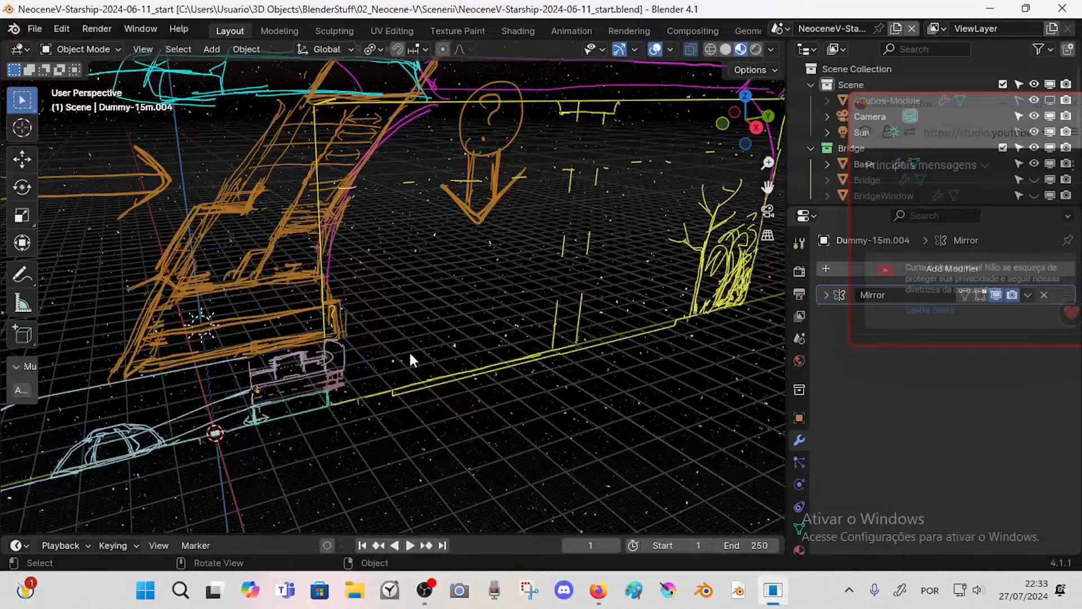
middle_click_drag(364, 377, 265, 299)
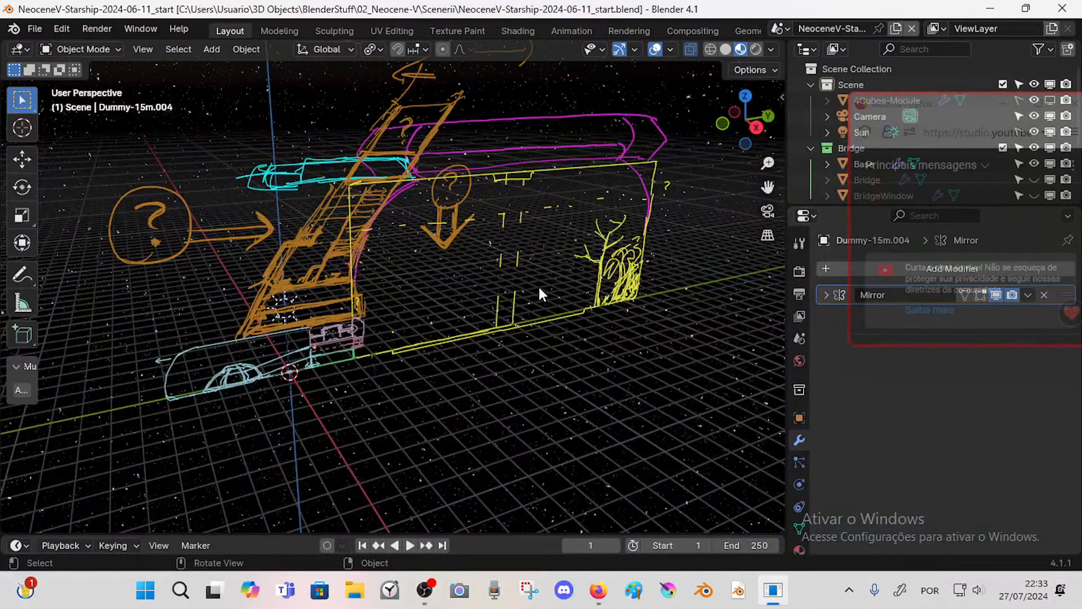
scroll(473, 313, "up", 3)
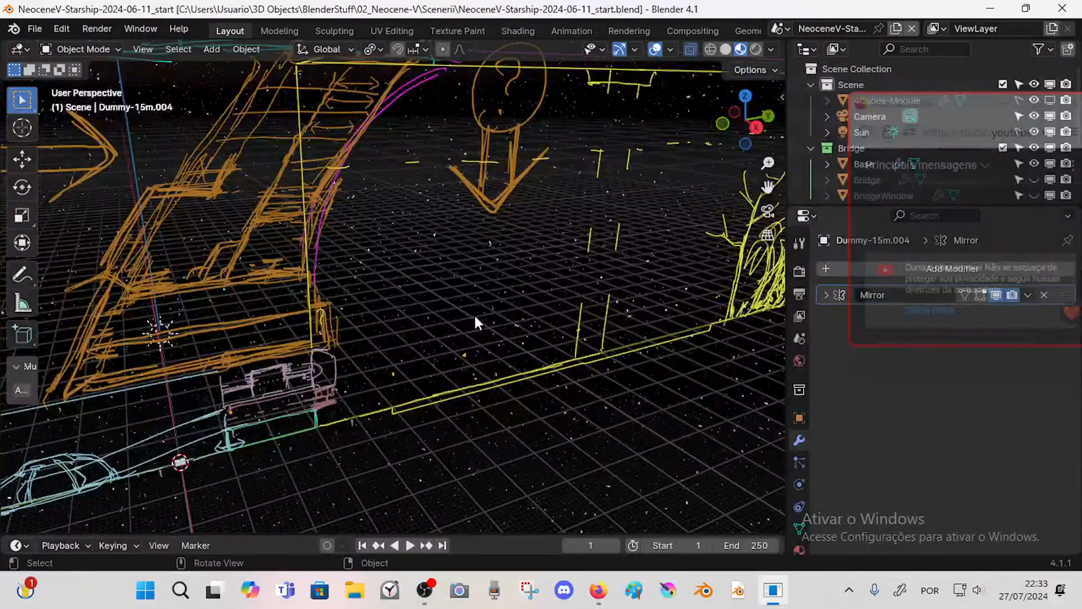
scroll(415, 275, "down", 2)
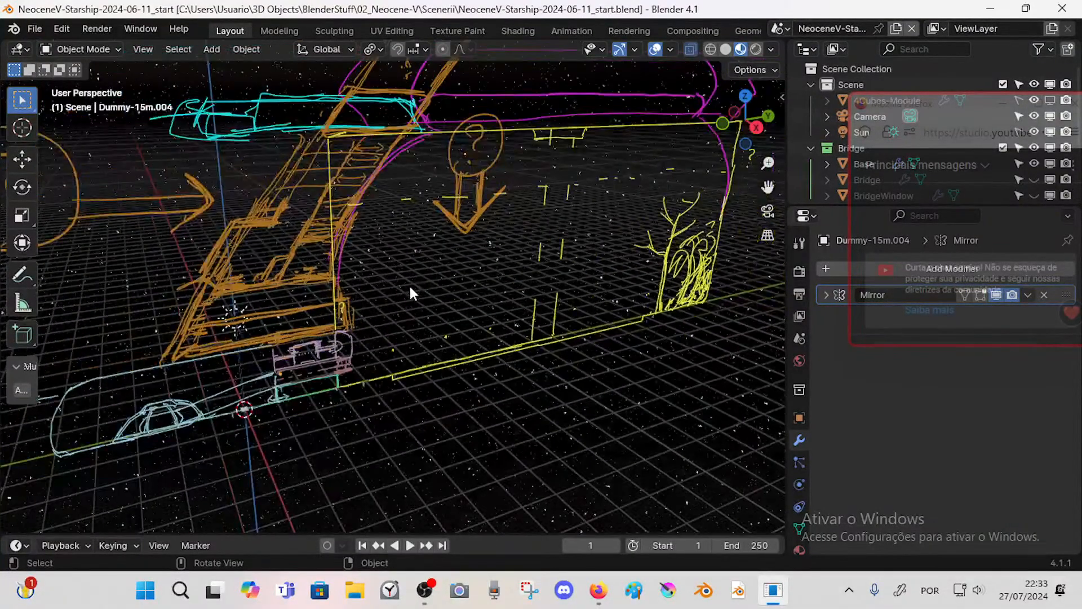
middle_click_drag(285, 292, 340, 296)
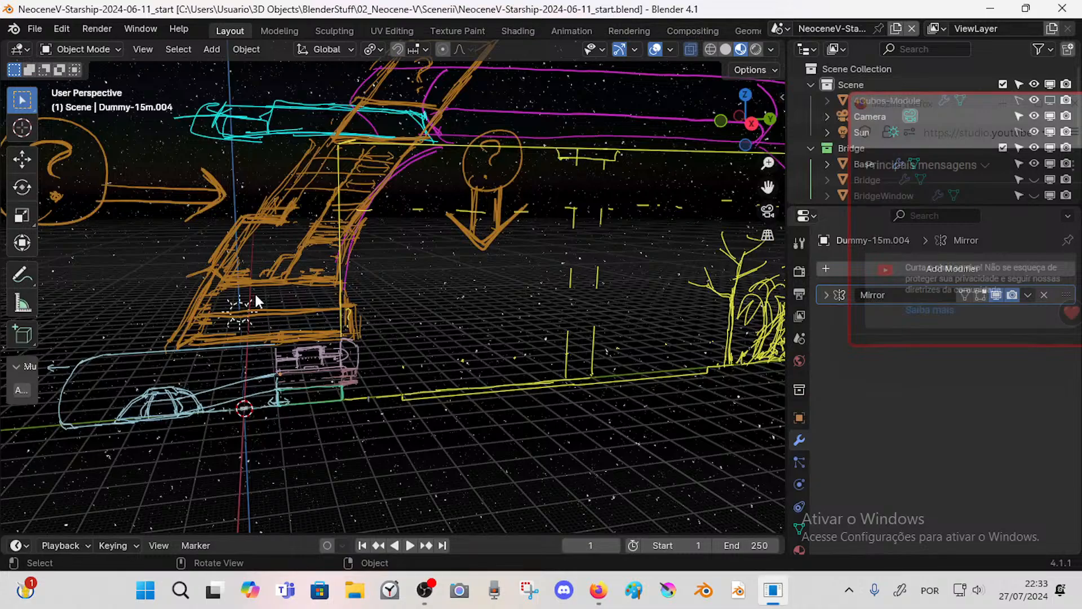
middle_click_drag(254, 292, 280, 302)
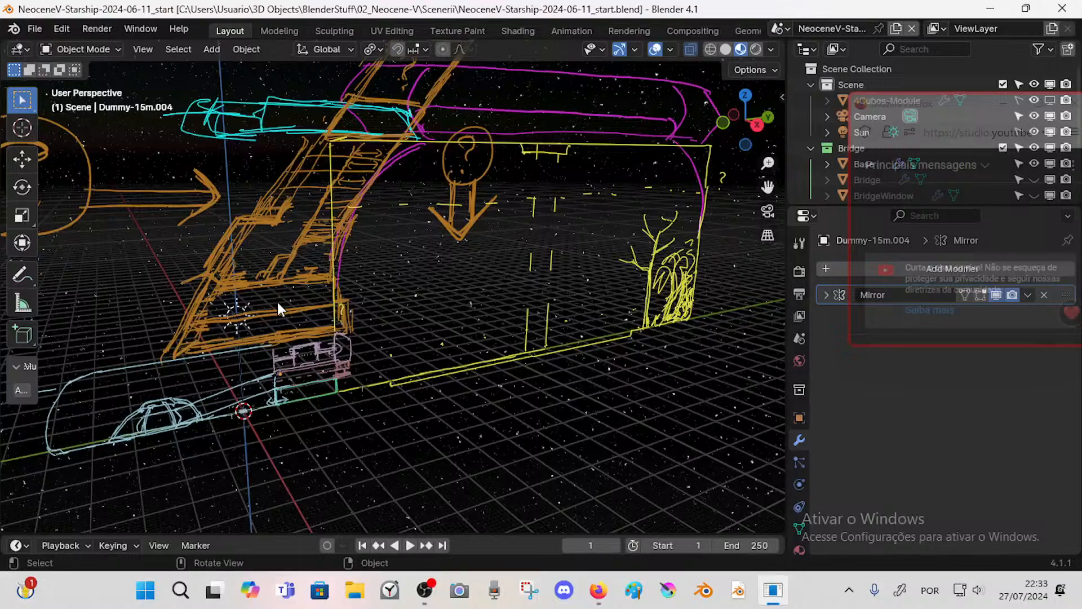
middle_click_drag(384, 296, 336, 298)
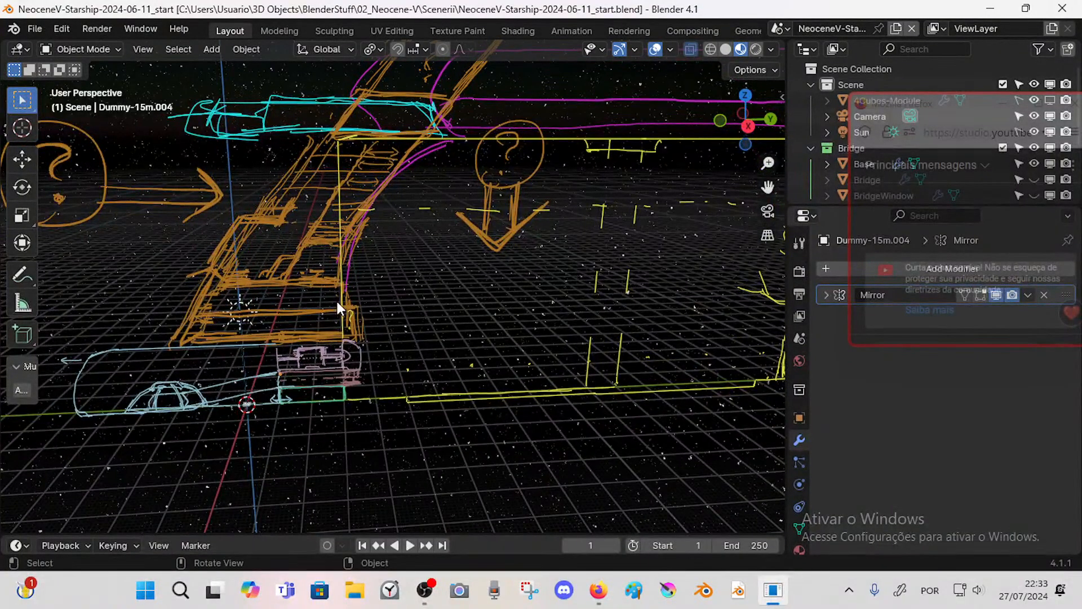
mouse_move(336, 299)
middle_mouse_down()
mouse_move(397, 304)
mouse_move(377, 310)
middle_mouse_up()
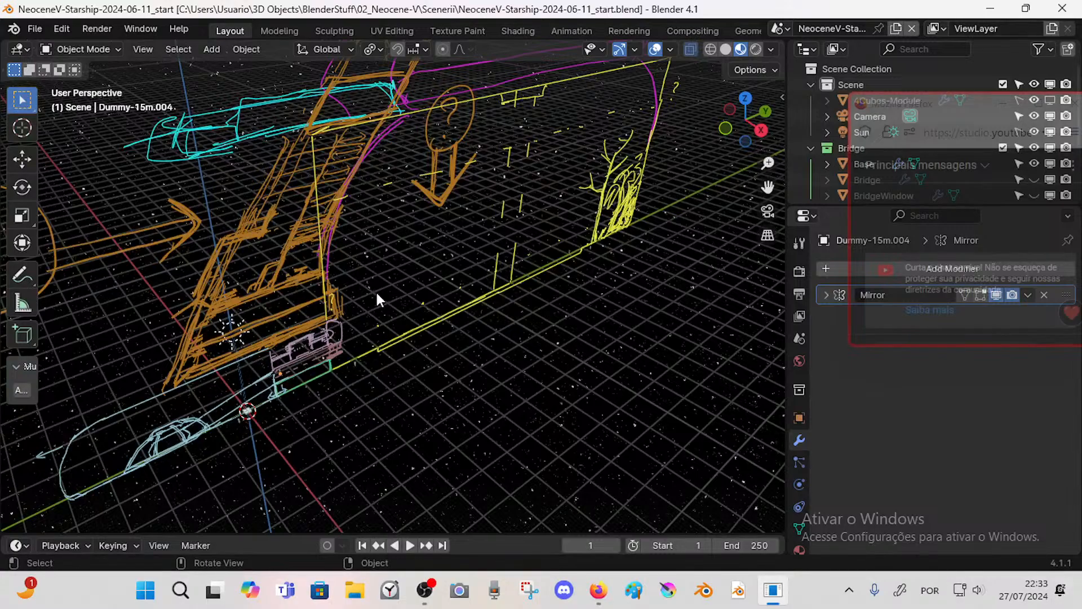
- Save the Blender file with the blueprint in a near-side perspective view
mouse_move(376, 289)
middle_mouse_down()
mouse_move(387, 316)
mouse_move(502, 331)
mouse_move(428, 300)
mouse_move(353, 289)
mouse_move(463, 314)
mouse_move(351, 323)
middle_mouse_up()
key("ctrl+s")
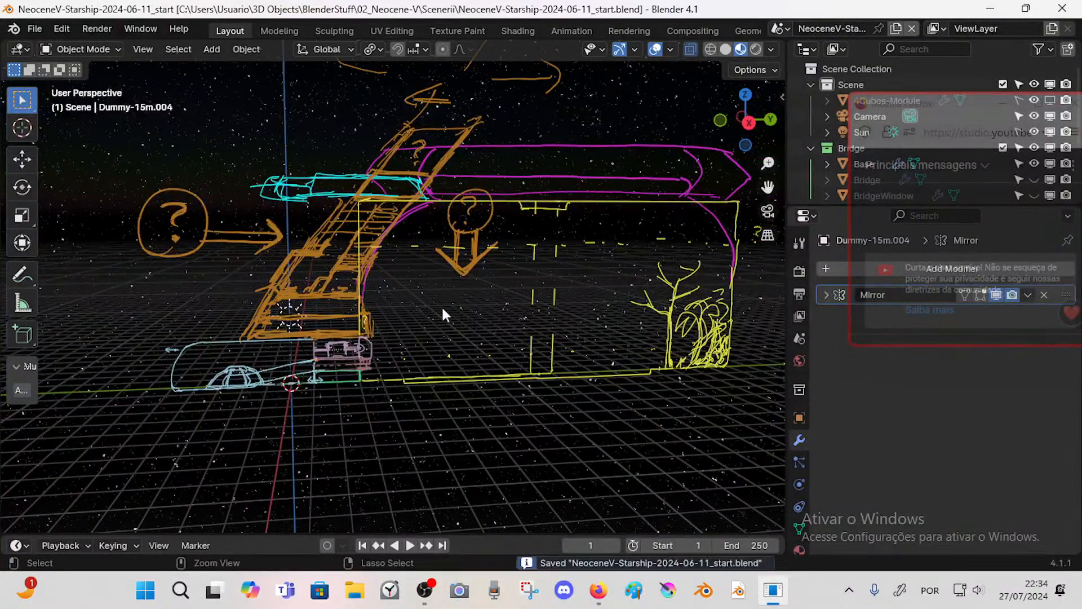
mouse_move(442, 314)
middle_mouse_down()
mouse_move(474, 345)
mouse_move(392, 350)
mouse_move(462, 418)
mouse_move(438, 424)
mouse_move(507, 378)
mouse_move(474, 350)
mouse_move(398, 360)
mouse_move(500, 312)
mouse_move(481, 338)
mouse_move(383, 342)
middle_mouse_up()
scroll(403, 405, "up", 2)
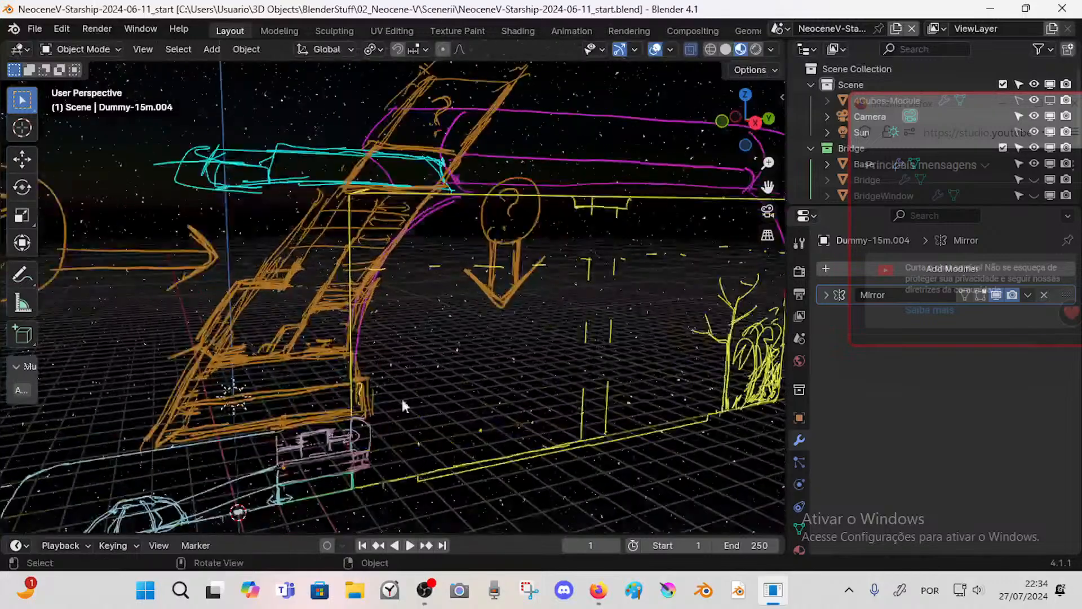
- Switch to Firefox, check the YouTube Studio livestream preview, view the Sci Fi Synthwave Playlist video, and switch to OBS Studio
mouse_move(598, 590)
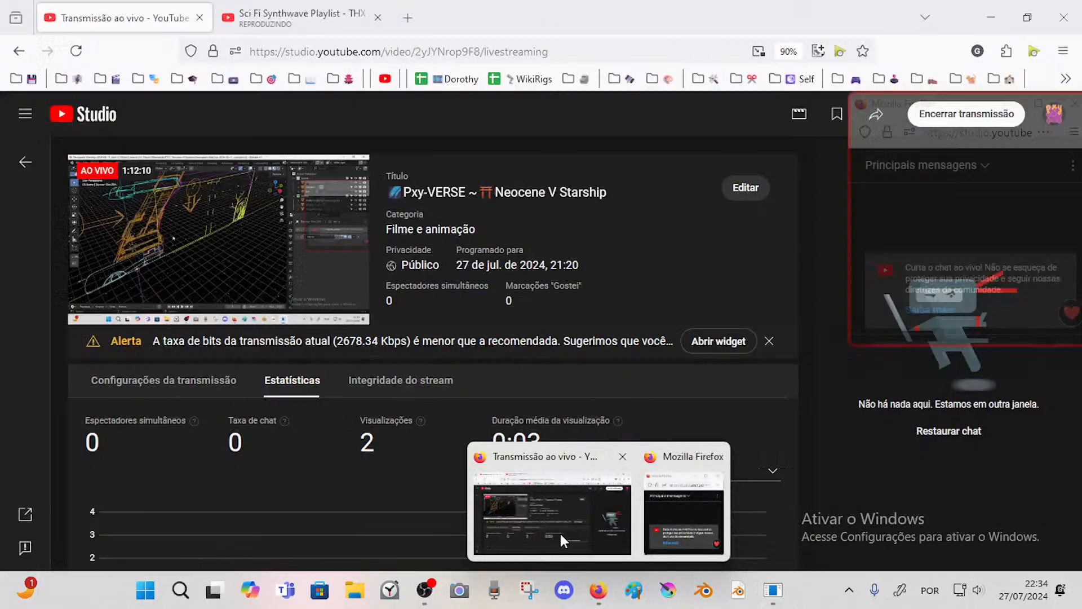
left_click(560, 531)
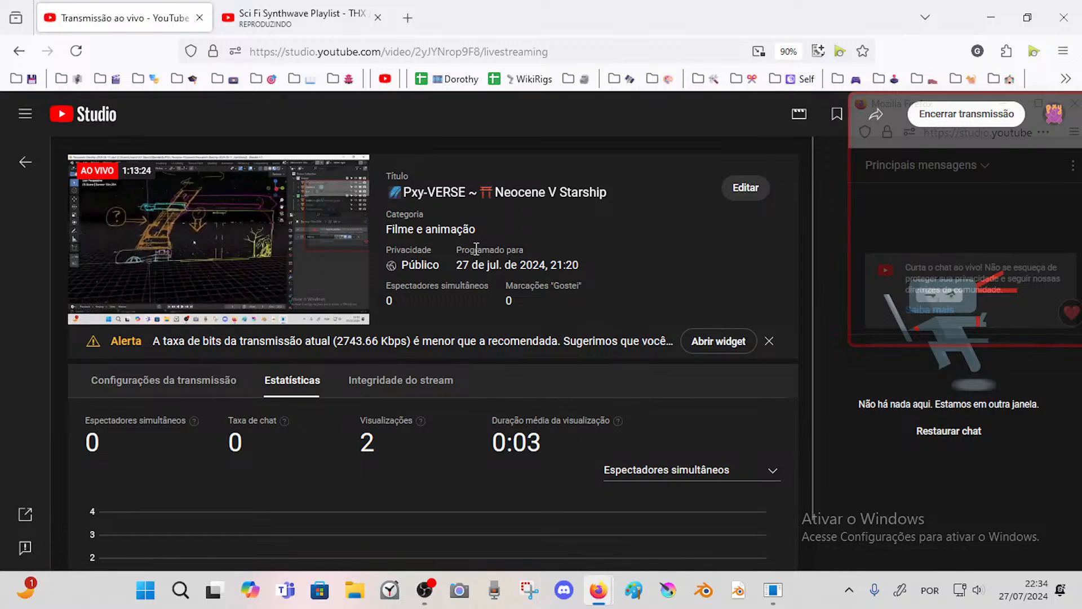
mouse_move(199, 221)
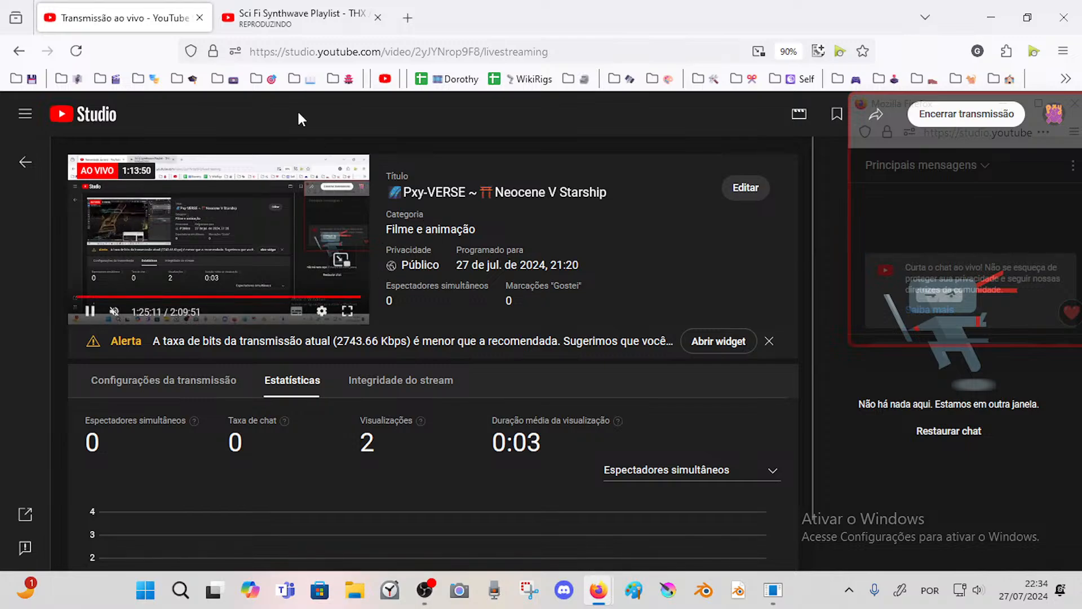
mouse_move(199, 273)
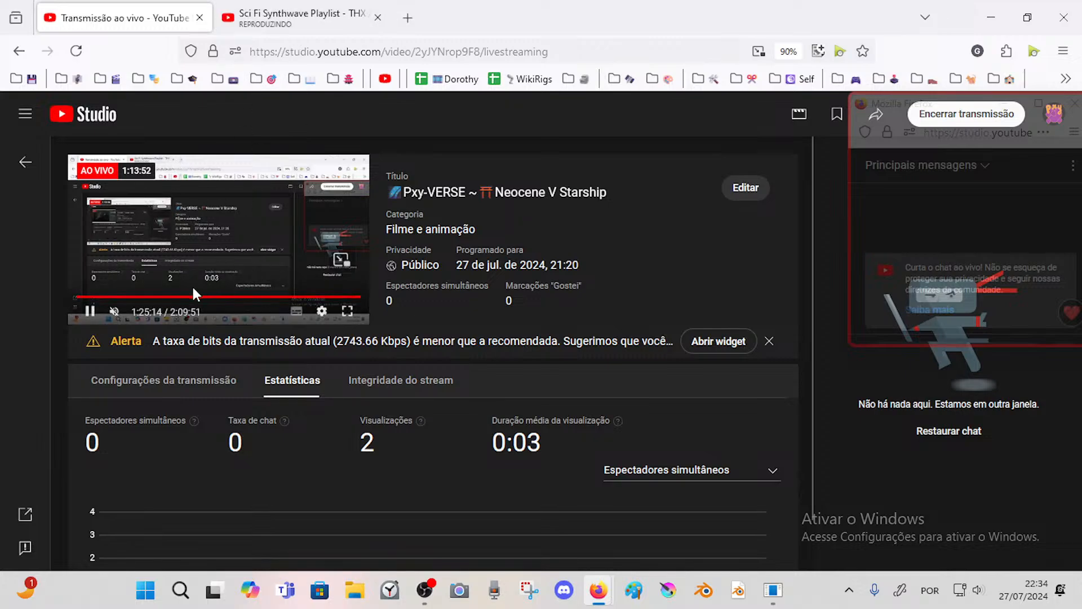
left_click(284, 7)
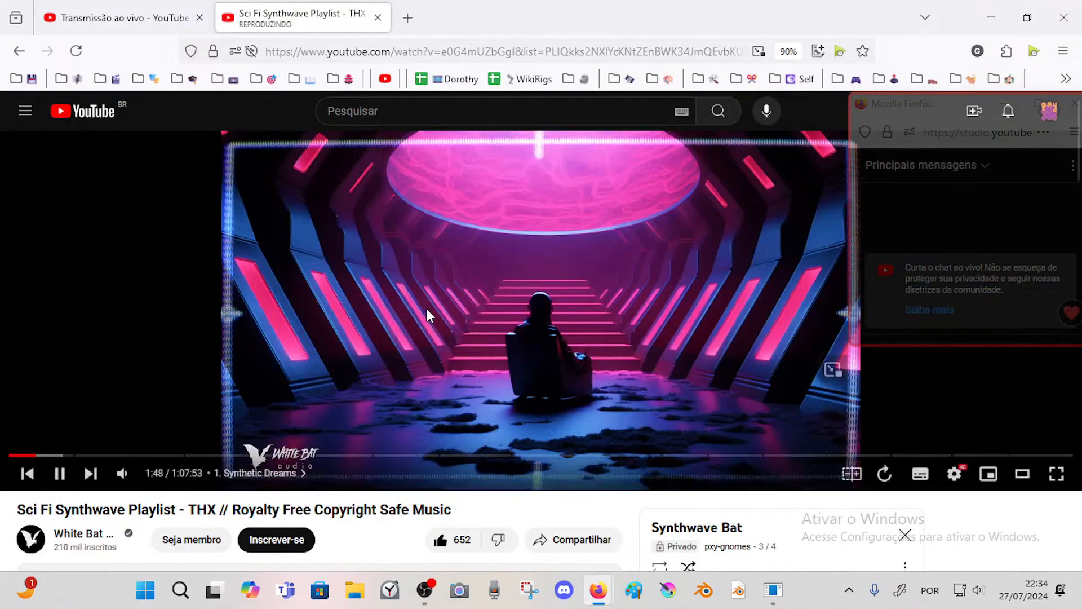
left_click(432, 585)
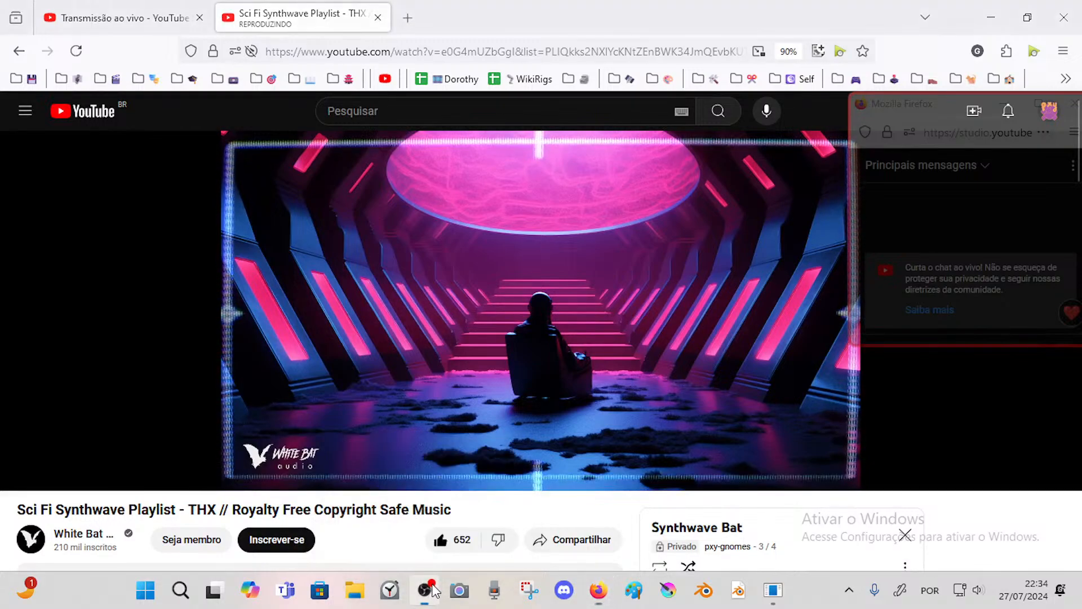